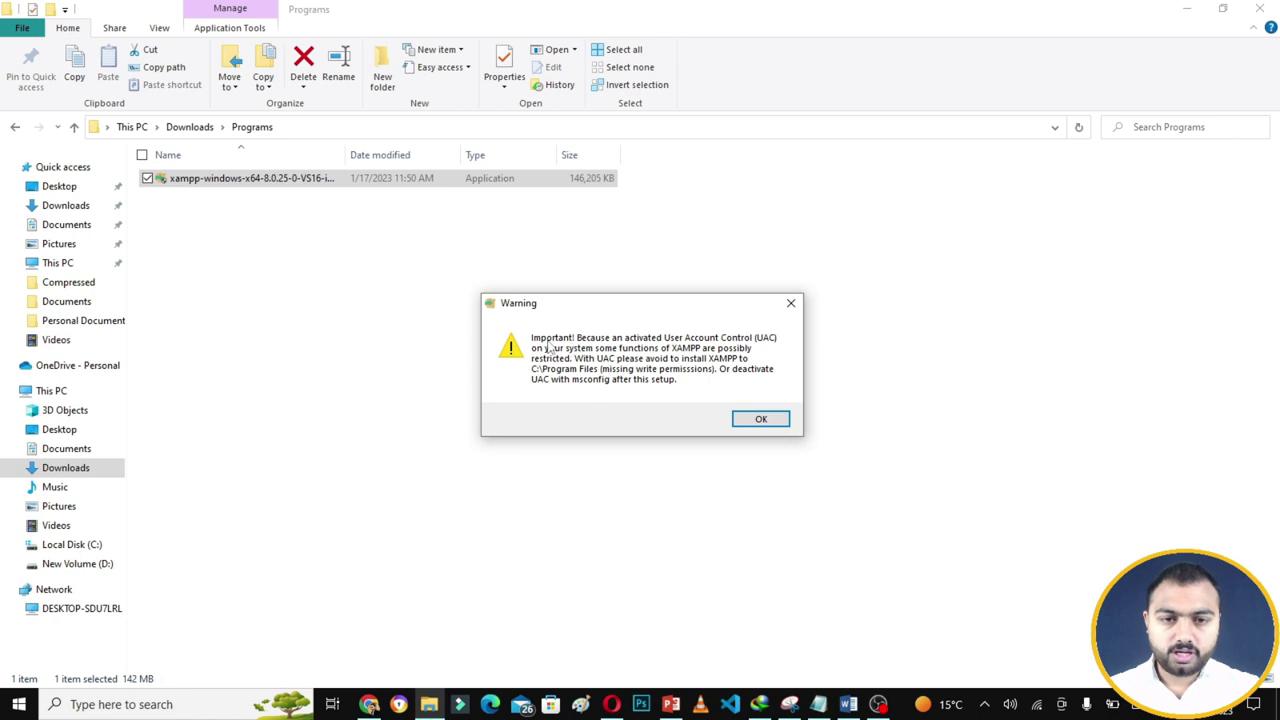
# - Step through the XAMPP installer to Ready to Install, keeping default components, folder and English
pyautogui.click(766, 421)
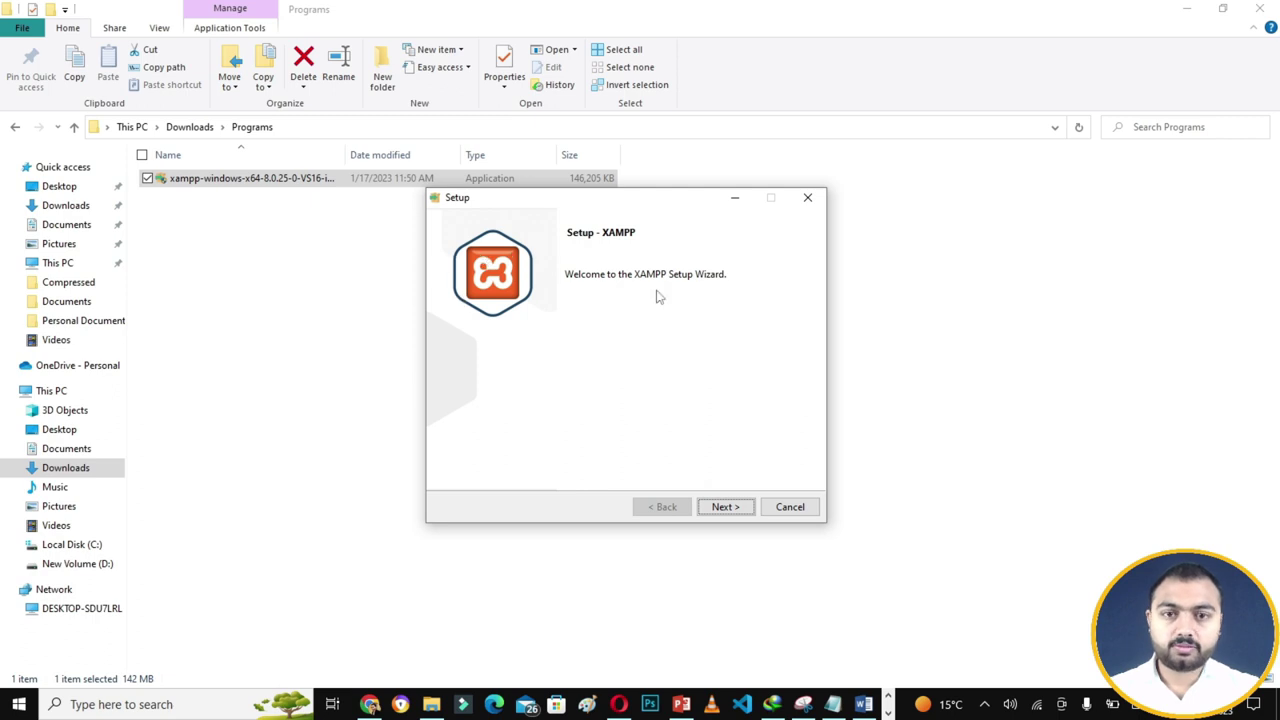
pyautogui.click(720, 508)
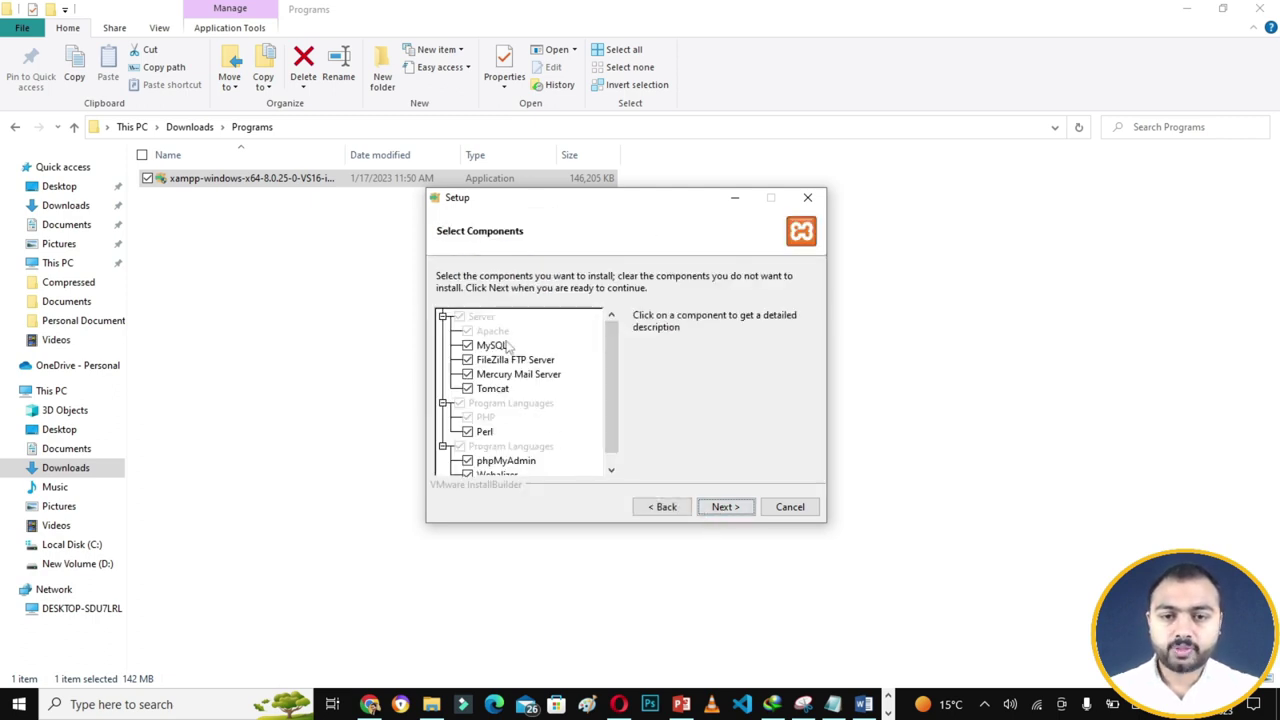
pyautogui.click(726, 507)
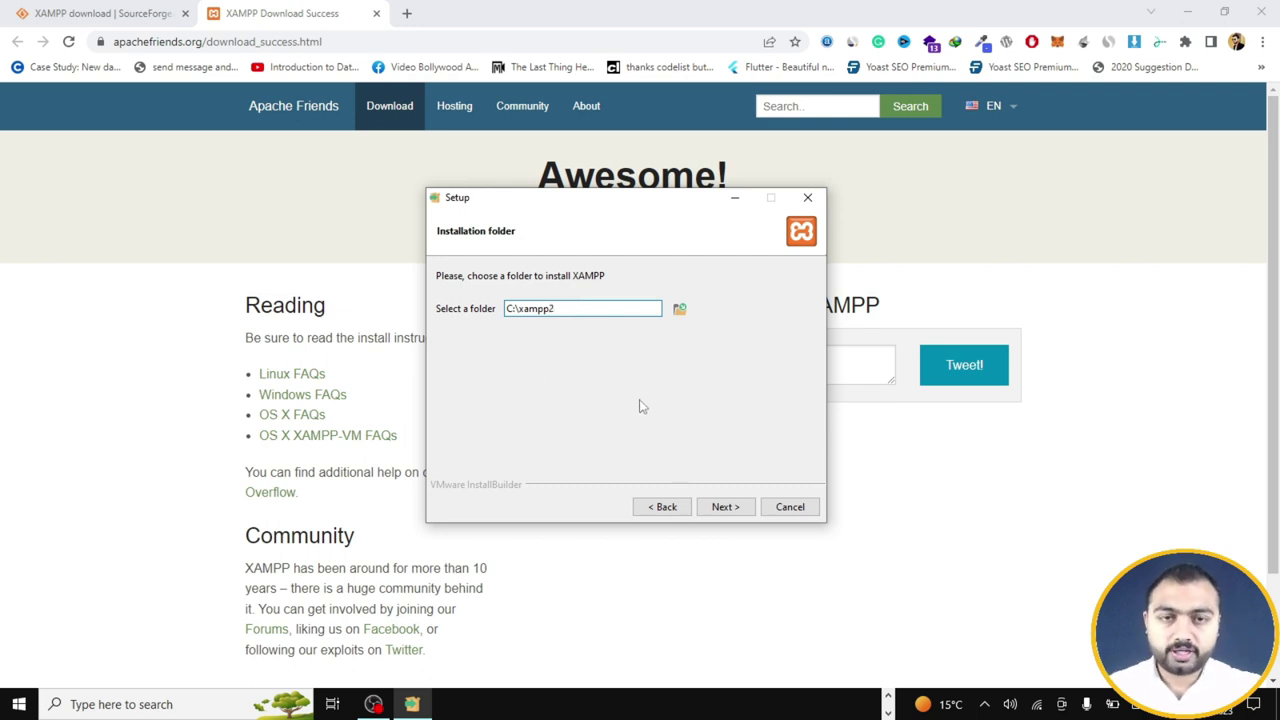
pyautogui.click(728, 508)
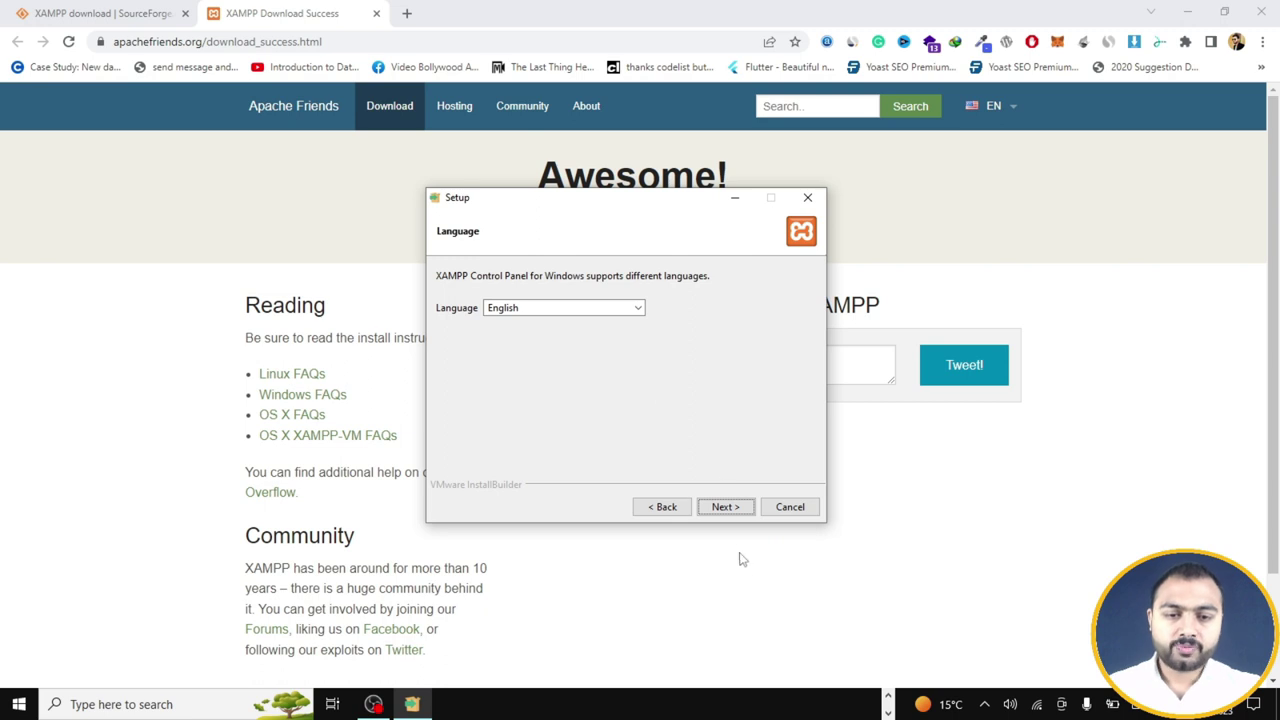
pyautogui.click(732, 510)
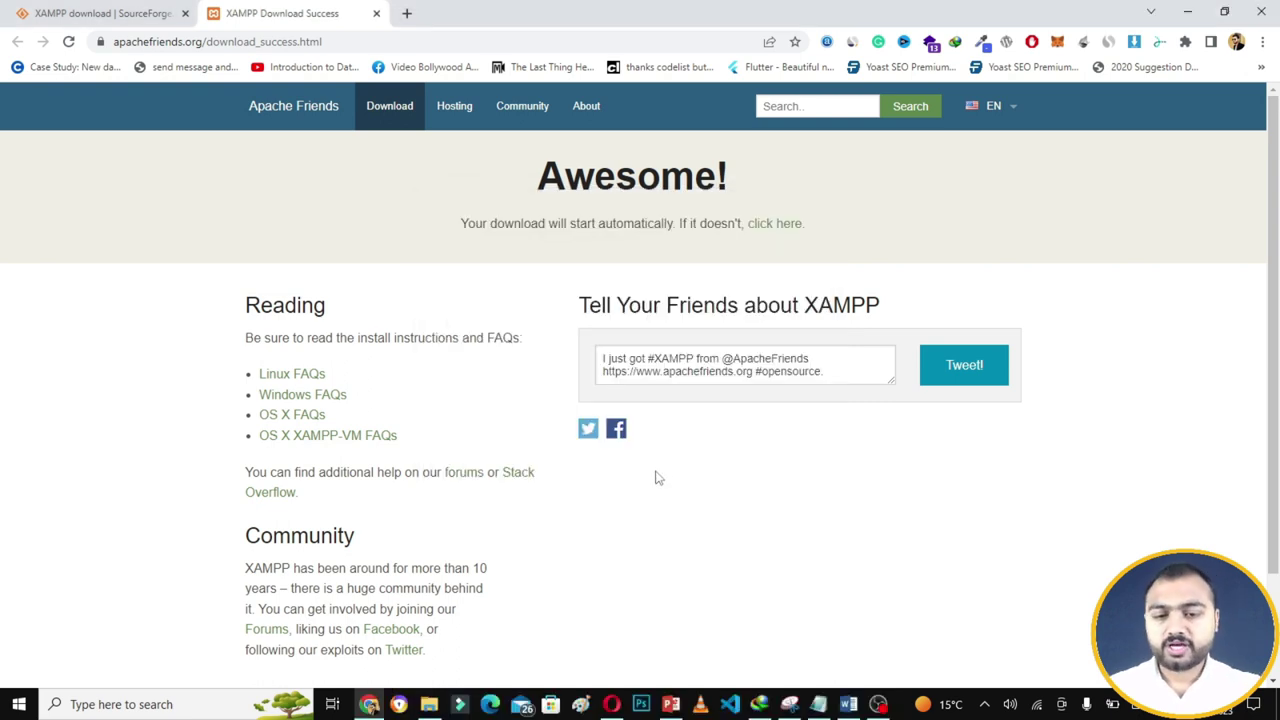
# - Open the C:\xampp folder in File Explorer, then start a new Chrome tab
pyautogui.click(429, 704)
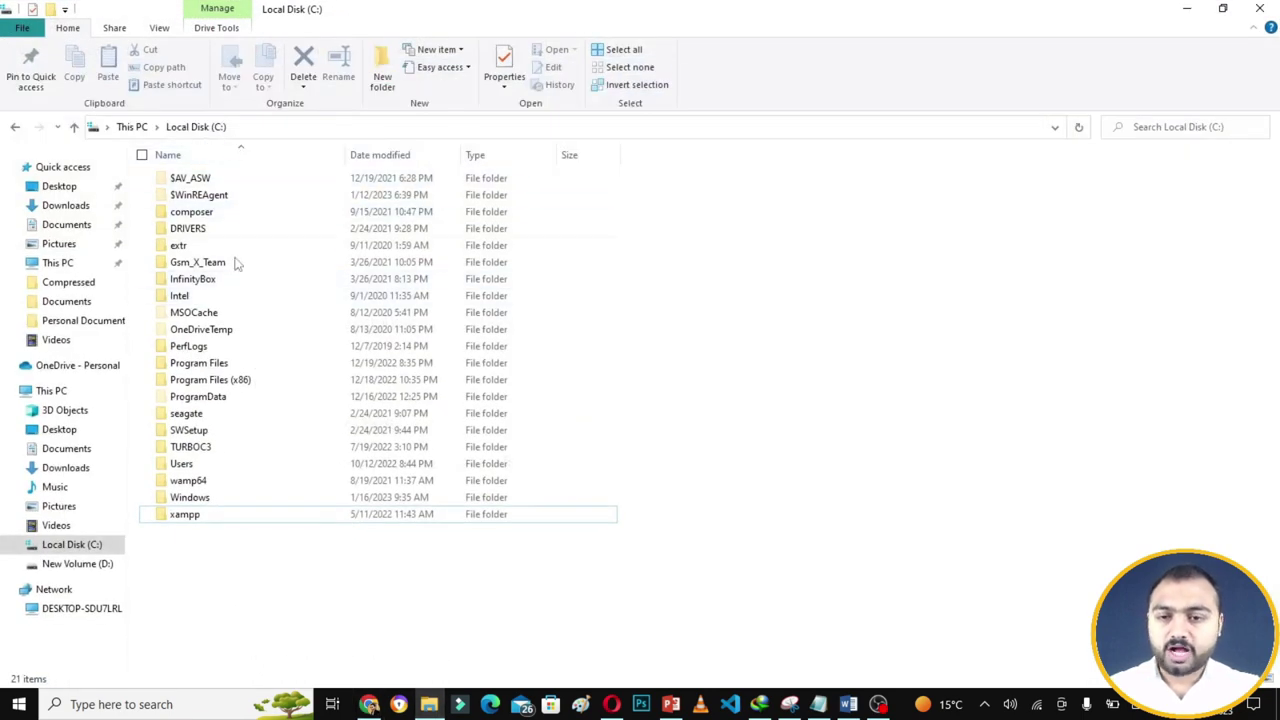
pyautogui.click(231, 518)
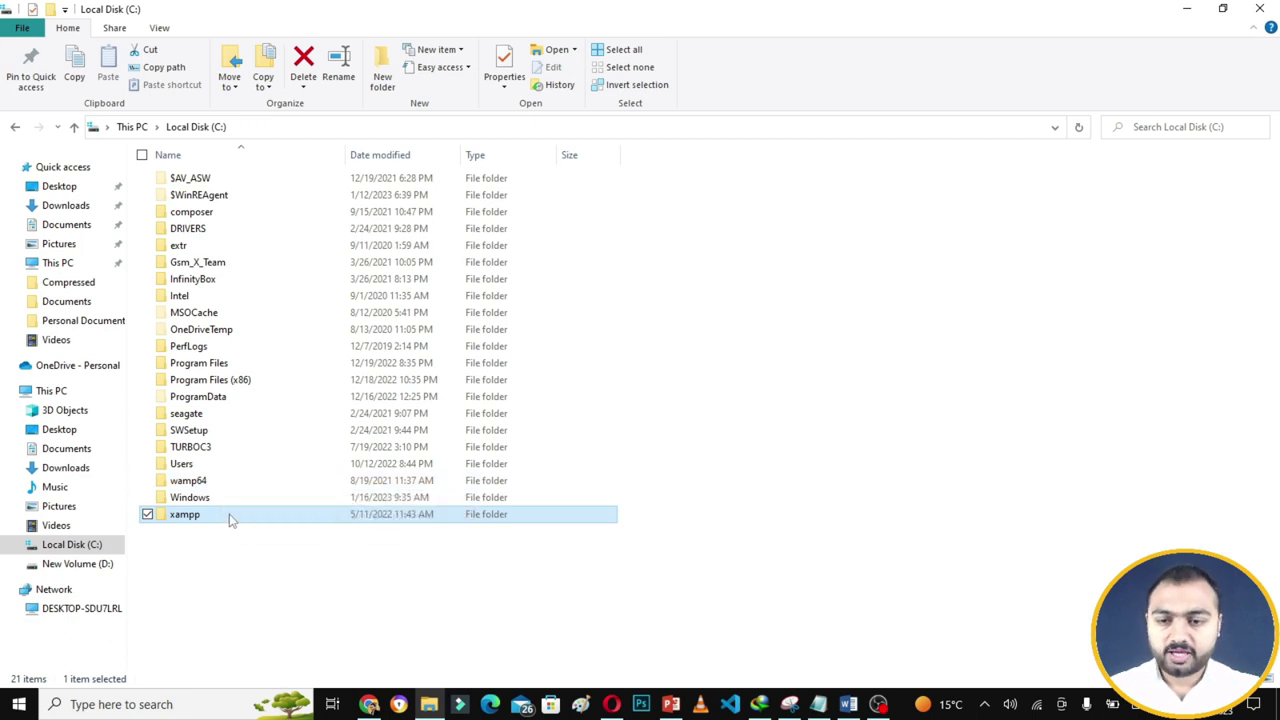
pyautogui.doubleClick(229, 516)
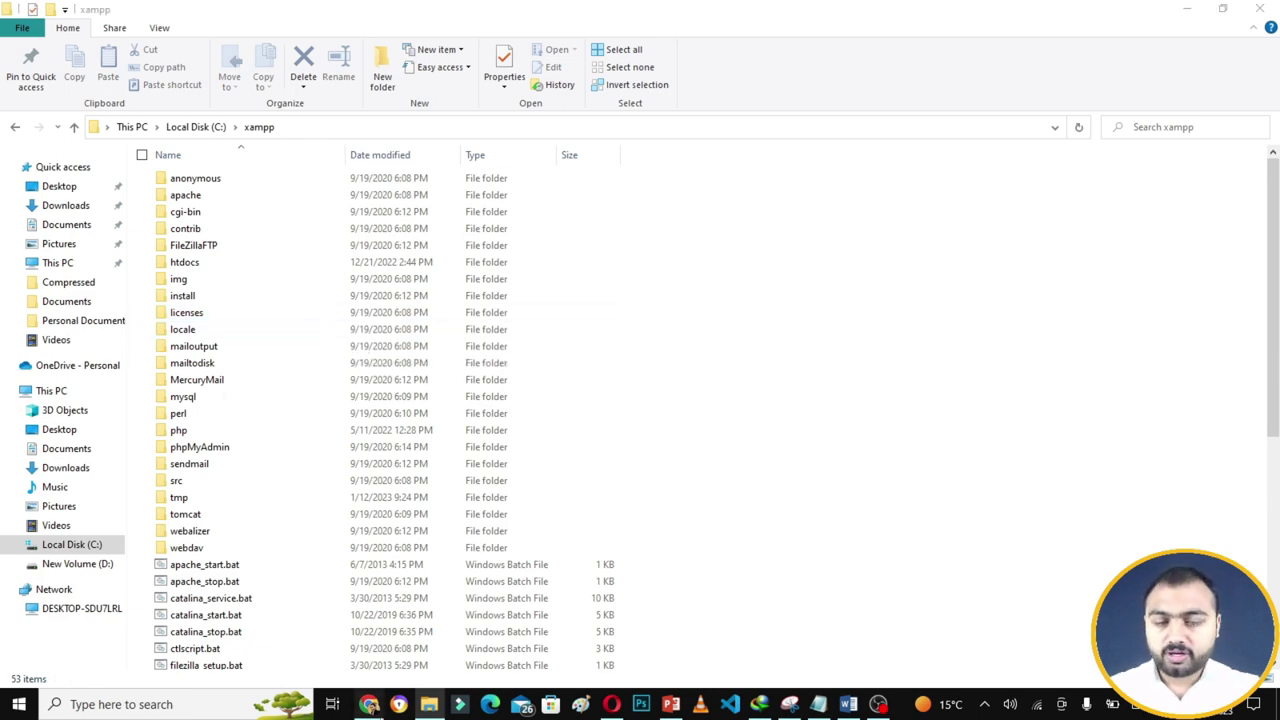
pyautogui.click(369, 704)
pyautogui.click(406, 13)
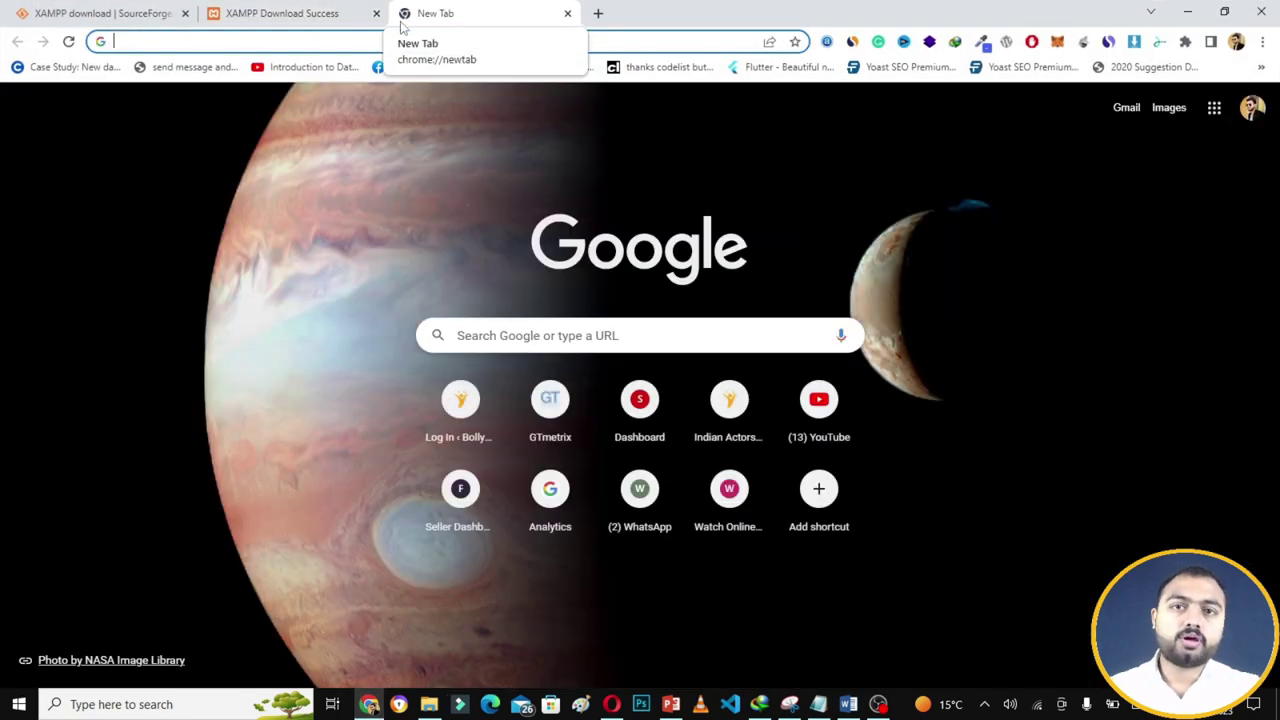
# - Search Google for 'wordpress down' and open the WordPress.org download page in a new tab
pyautogui.click(509, 251)
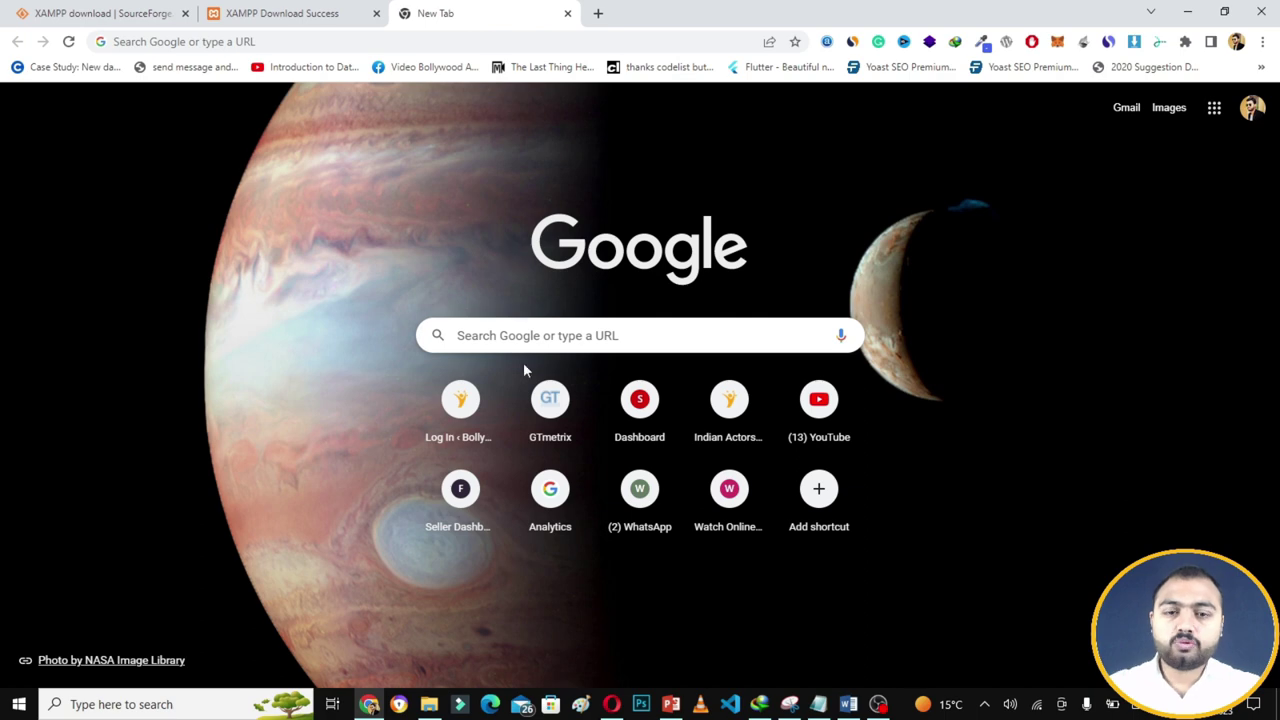
pyautogui.click(528, 333)
pyautogui.write('wordp')
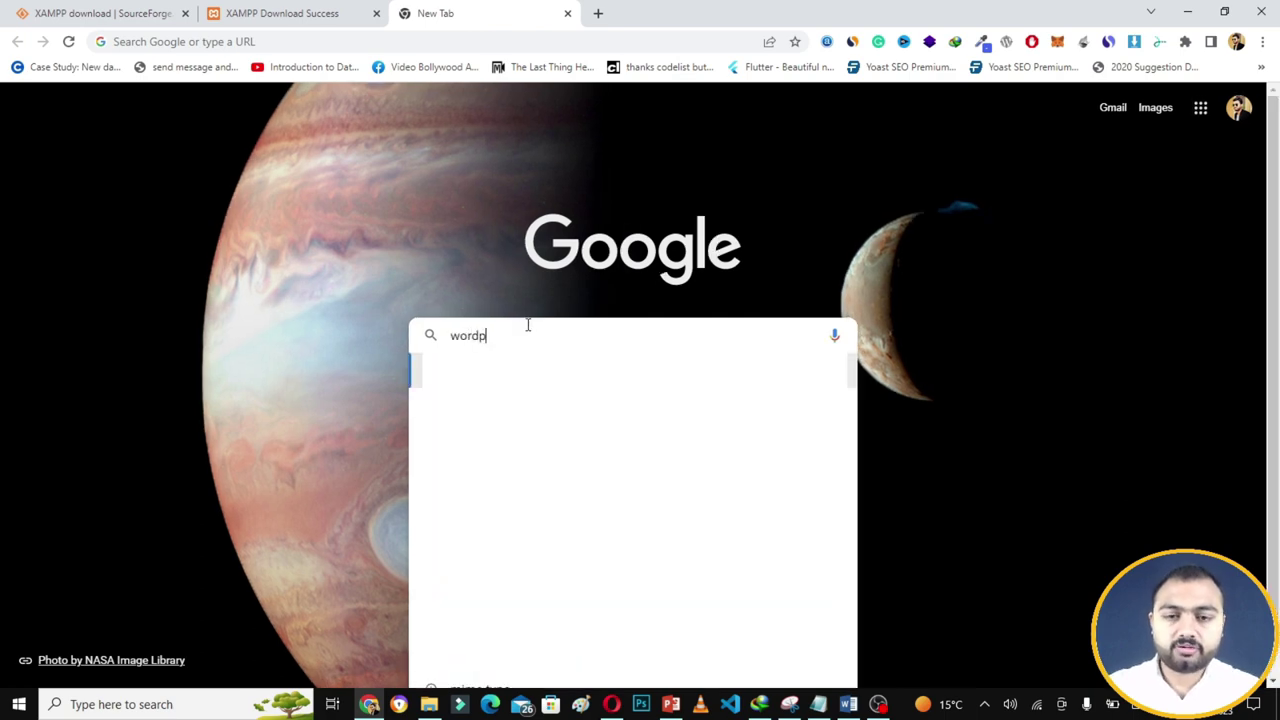
pyautogui.write('ress down')
pyautogui.press('Return')
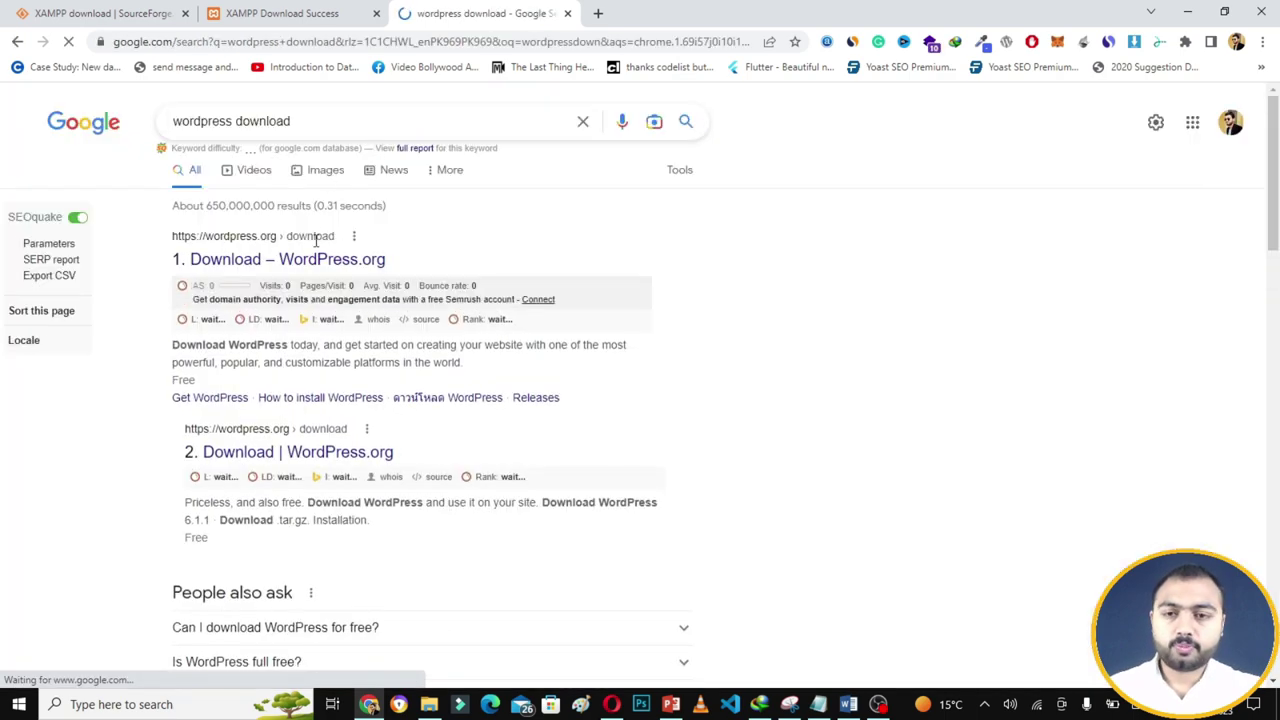
pyautogui.rightClick(306, 265)
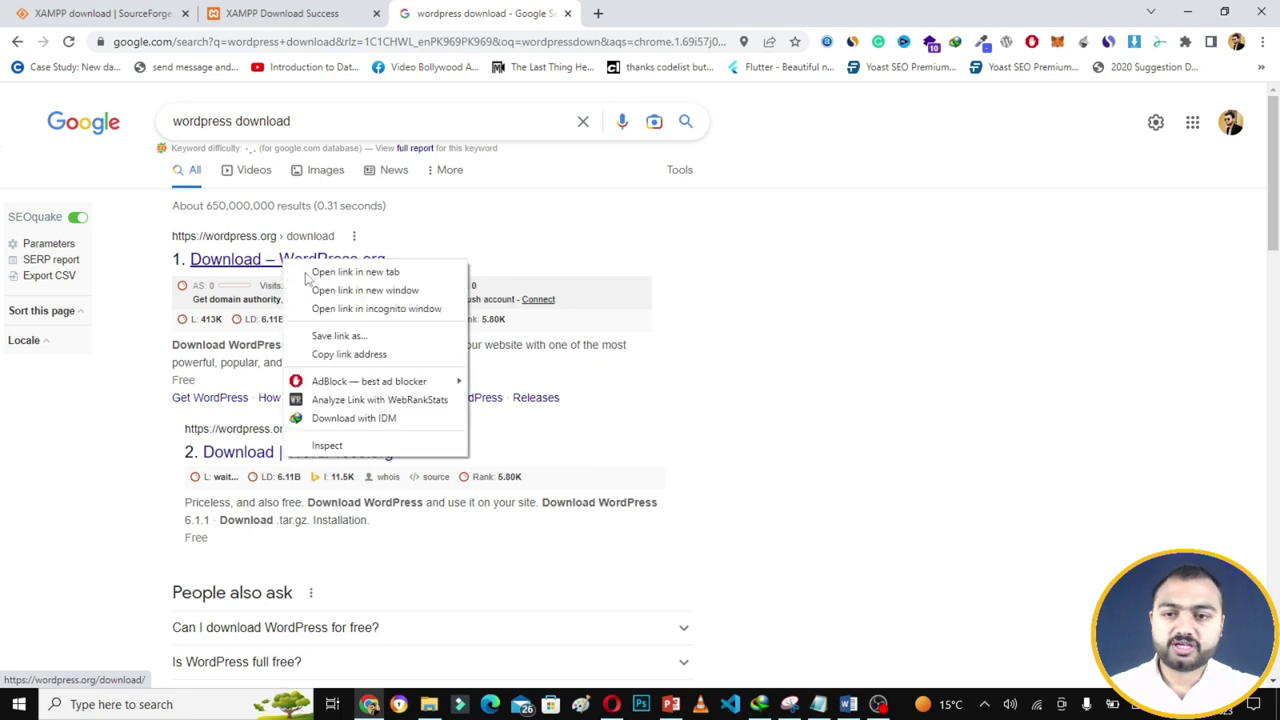
pyautogui.click(306, 277)
pyautogui.click(660, 13)
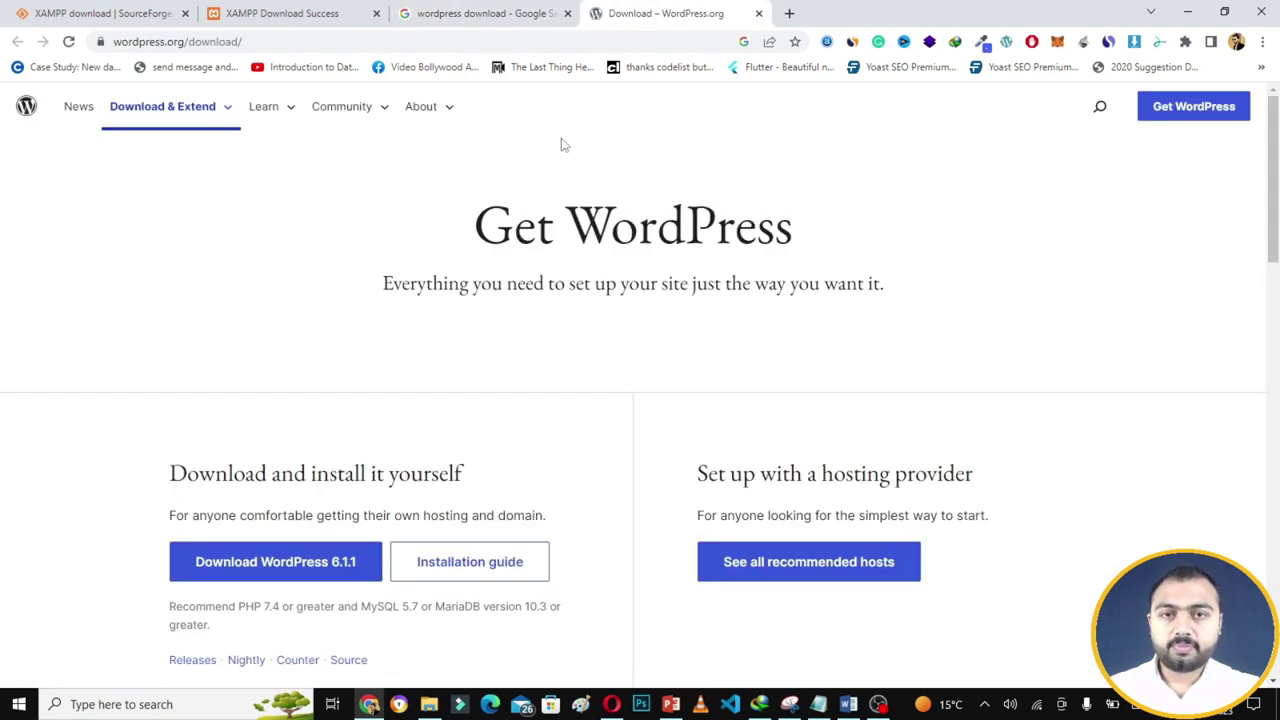
# - Download WordPress 6.1.1 and show wordpress-6.1.1.zip in the maximized Compressed downloads folder
pyautogui.scroll(-1, 357, 274)
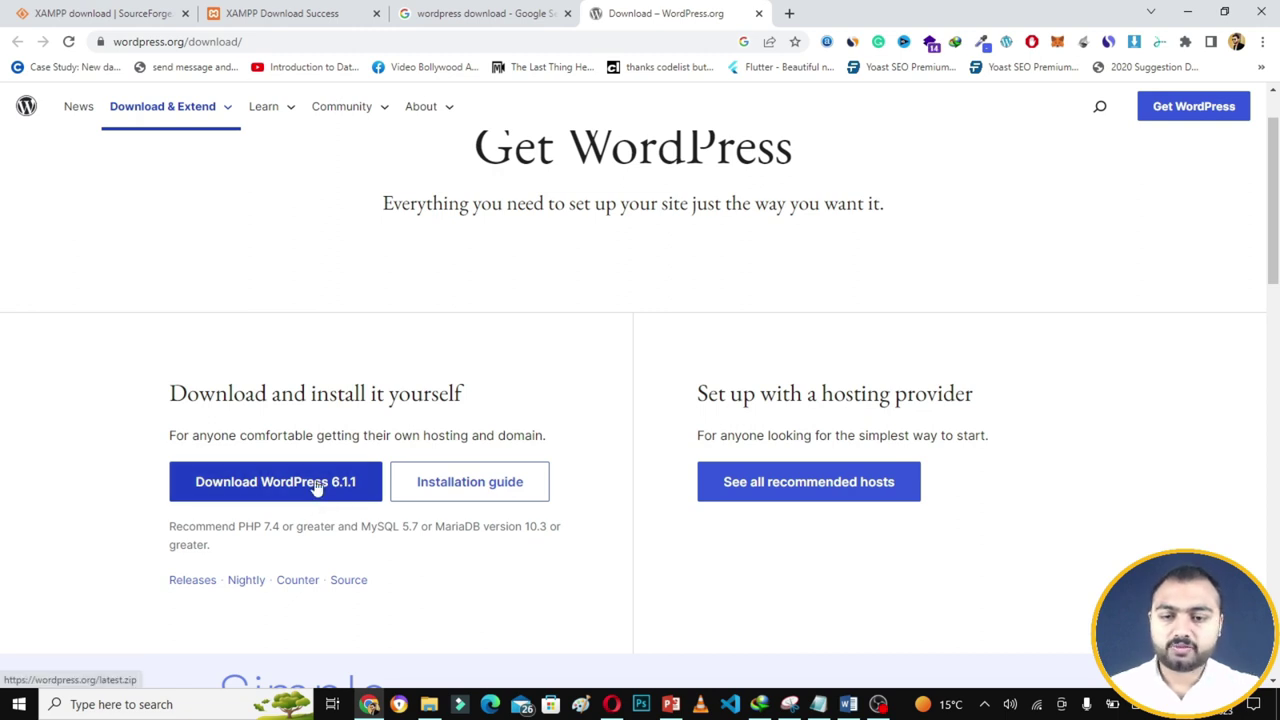
pyautogui.click(315, 482)
pyautogui.press('Return')
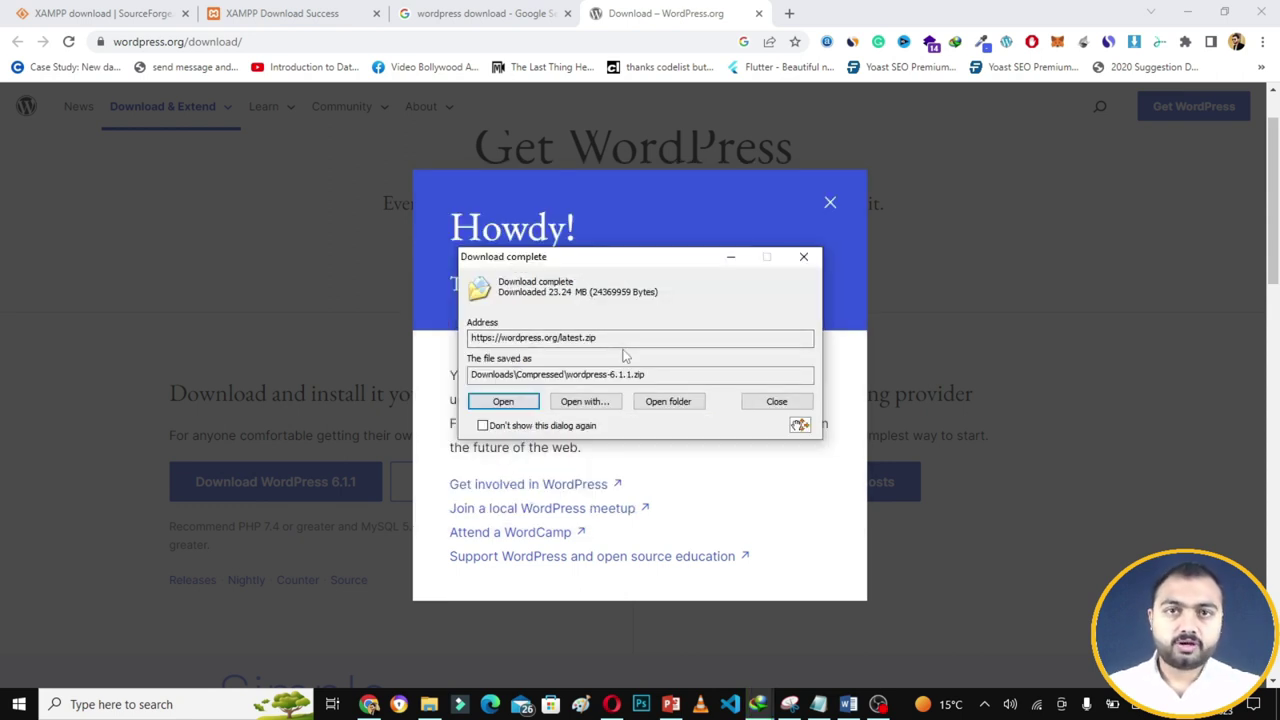
pyautogui.click(667, 400)
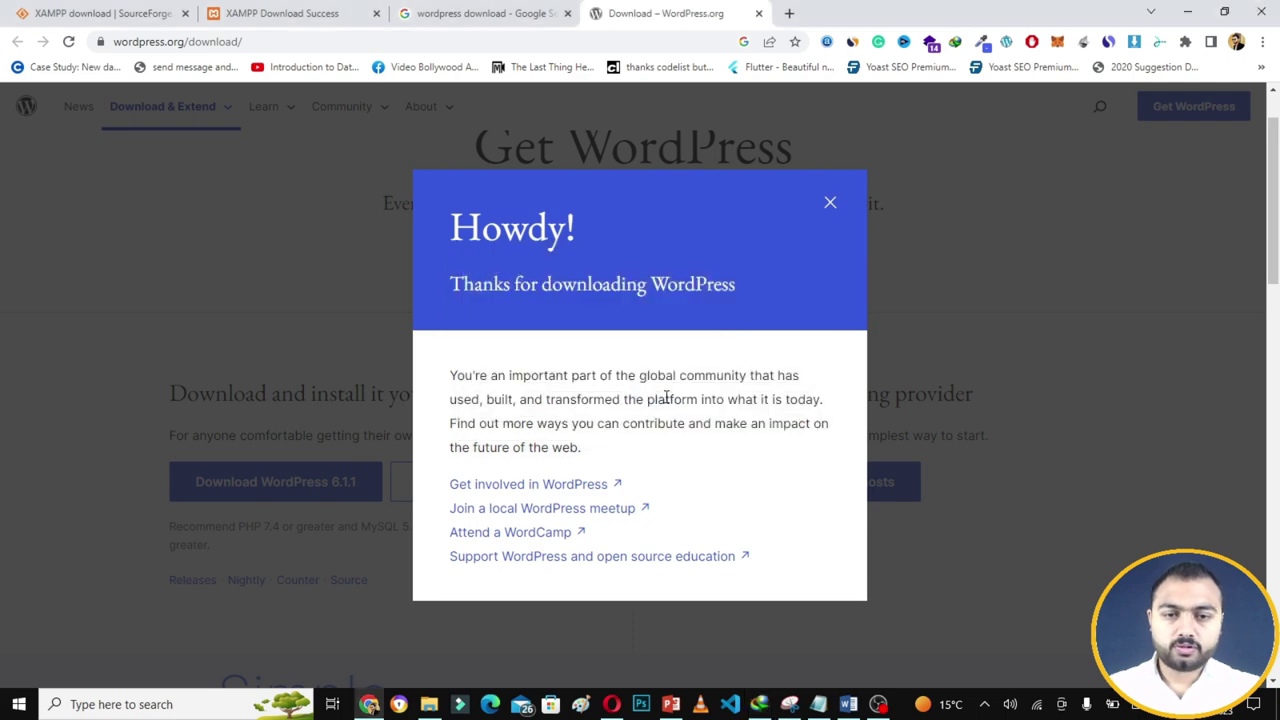
pyautogui.press('super+Up')
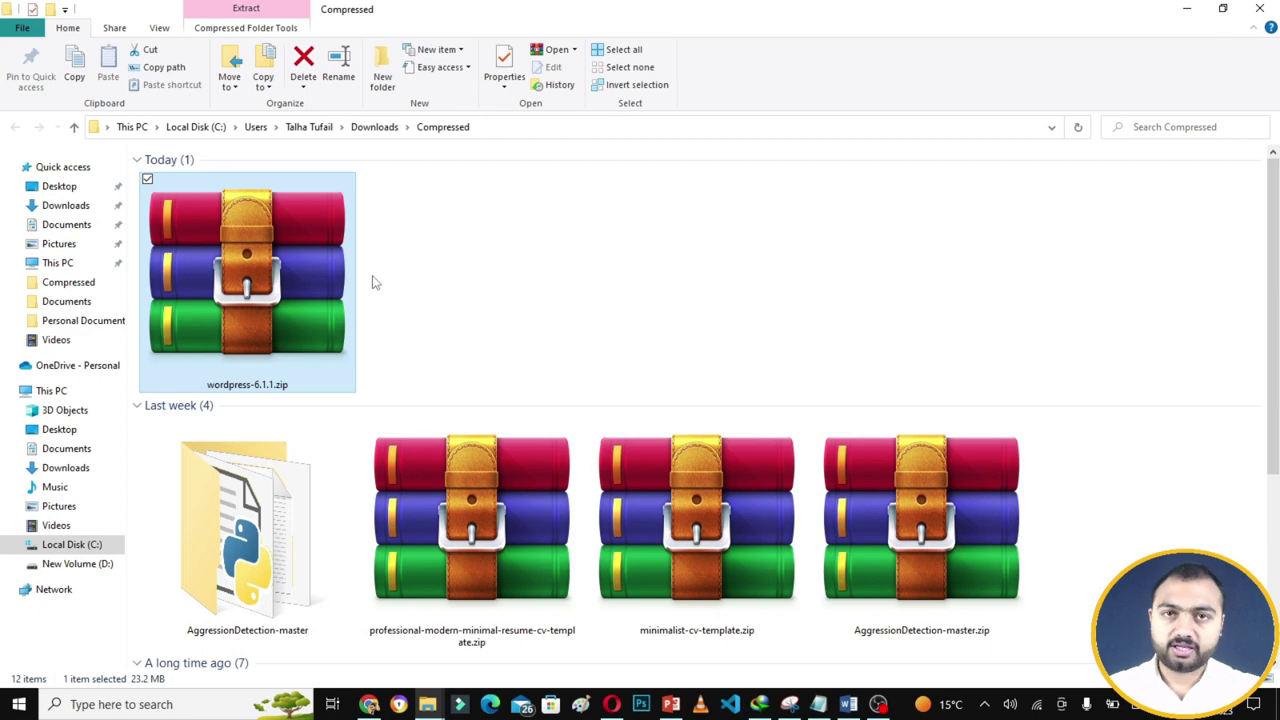
# - Copy wordpress-6.1.1.zip from Downloads\Compressed and paste it into C:\xampp\htdocs
pyautogui.doubleClick(316, 242)
pyautogui.rightClick(316, 242)
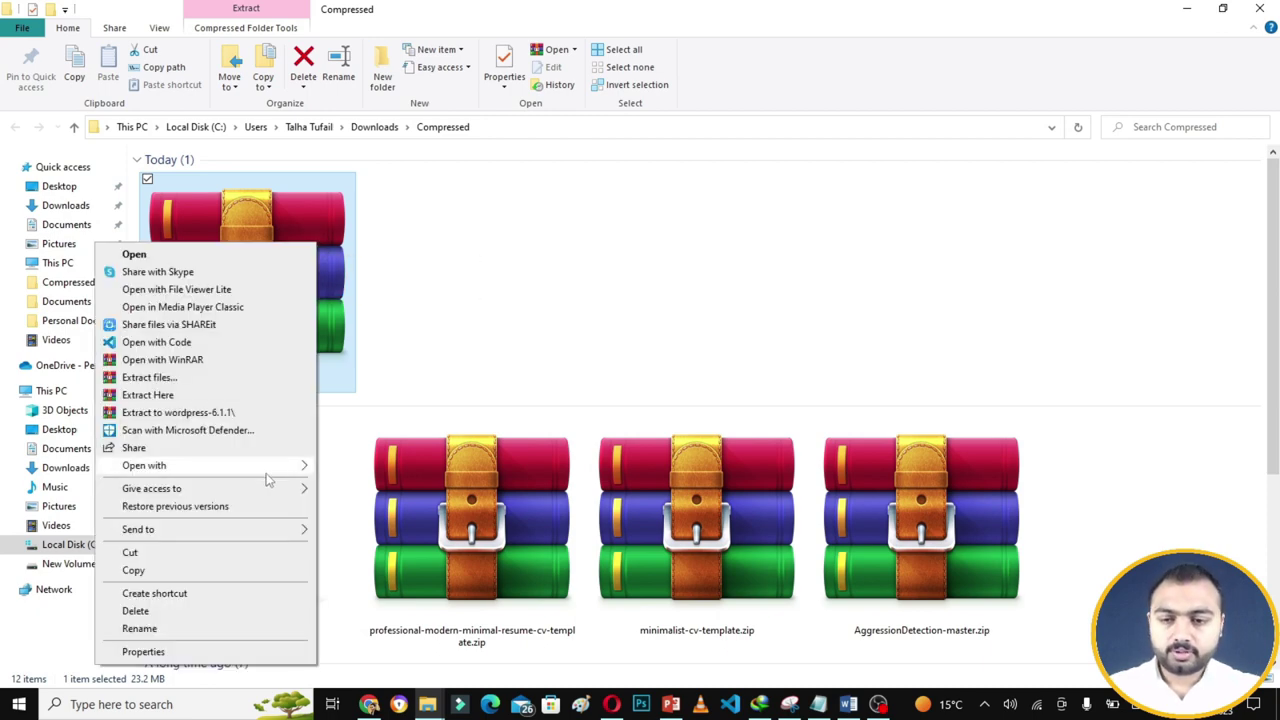
pyautogui.click(291, 572)
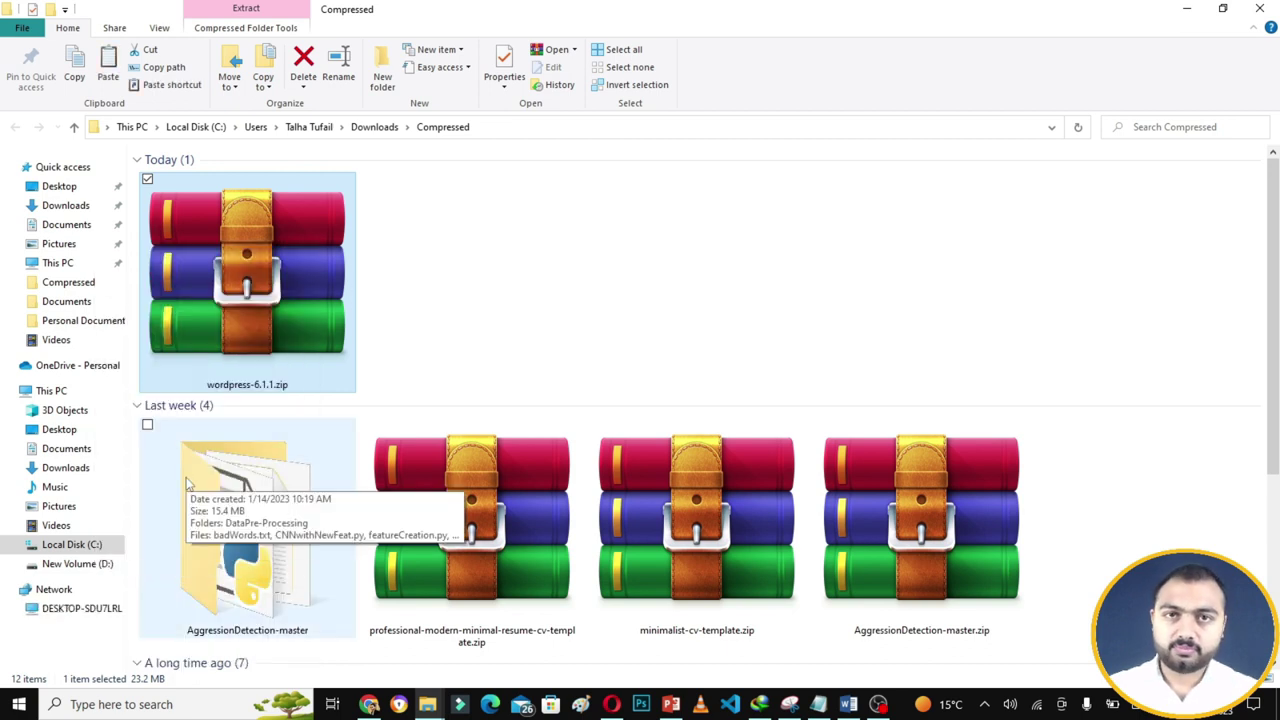
pyautogui.click(83, 551)
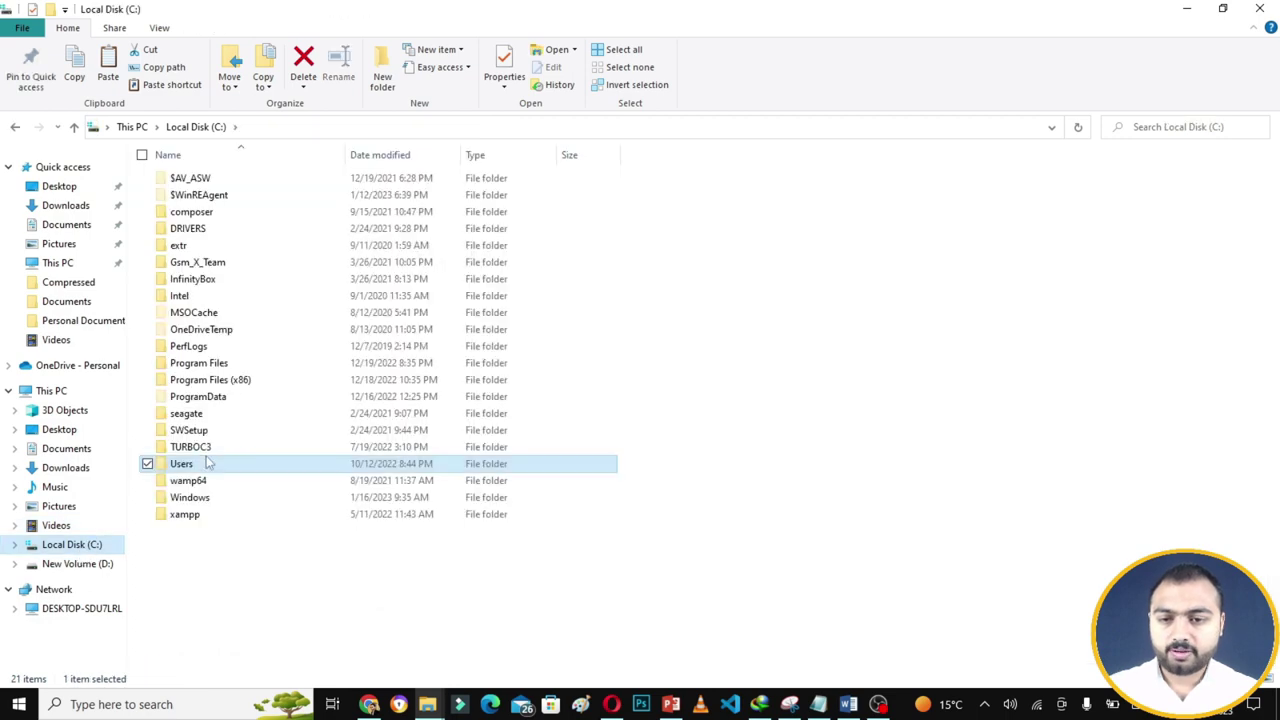
pyautogui.doubleClick(214, 514)
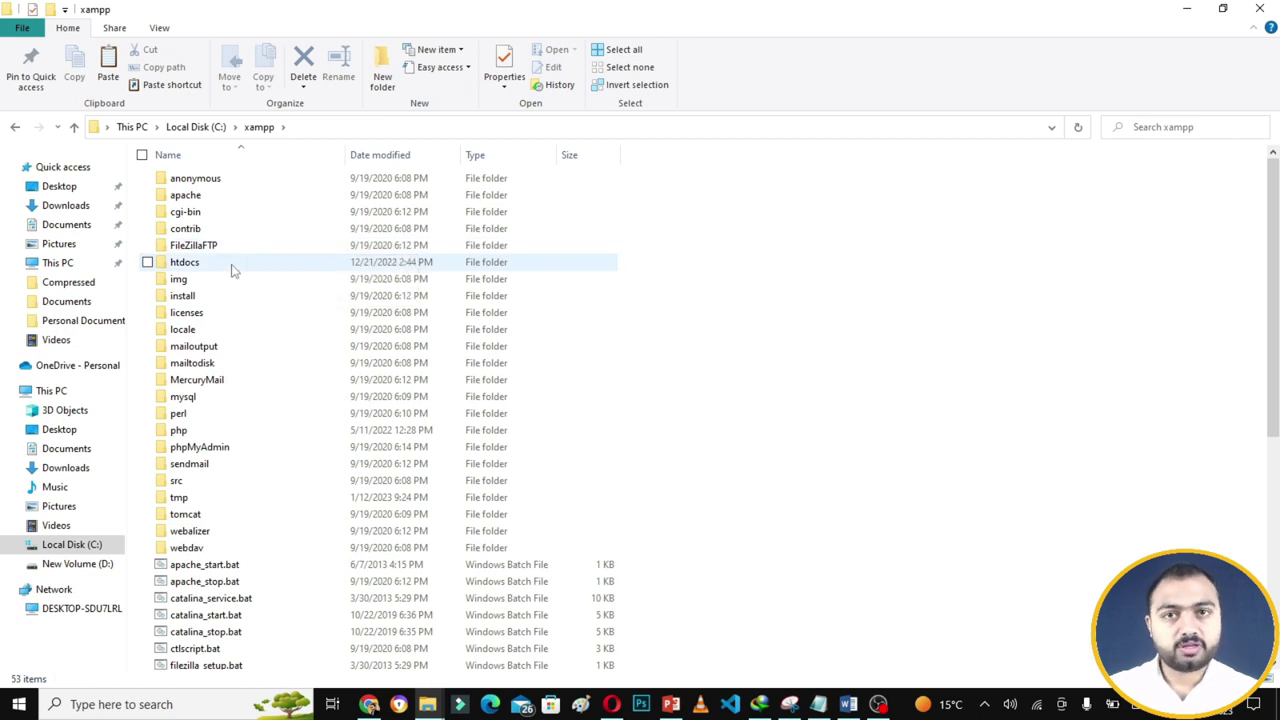
pyautogui.doubleClick(232, 265)
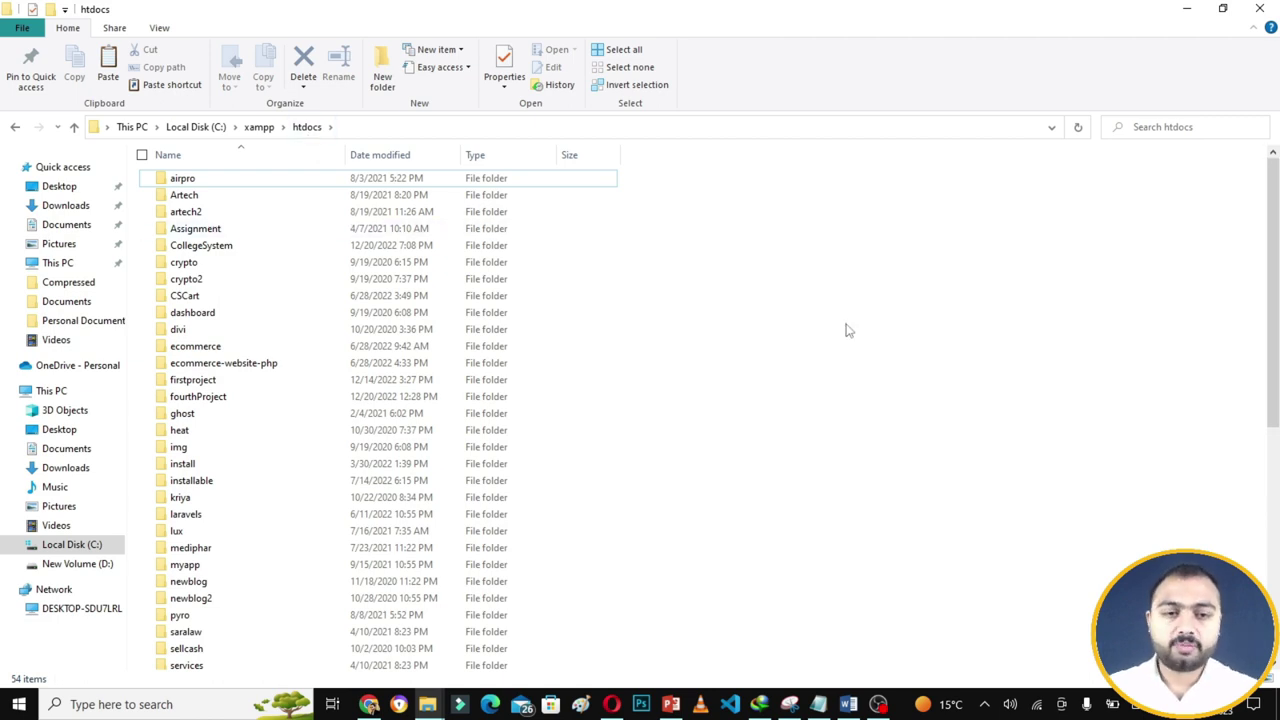
pyautogui.press('End')
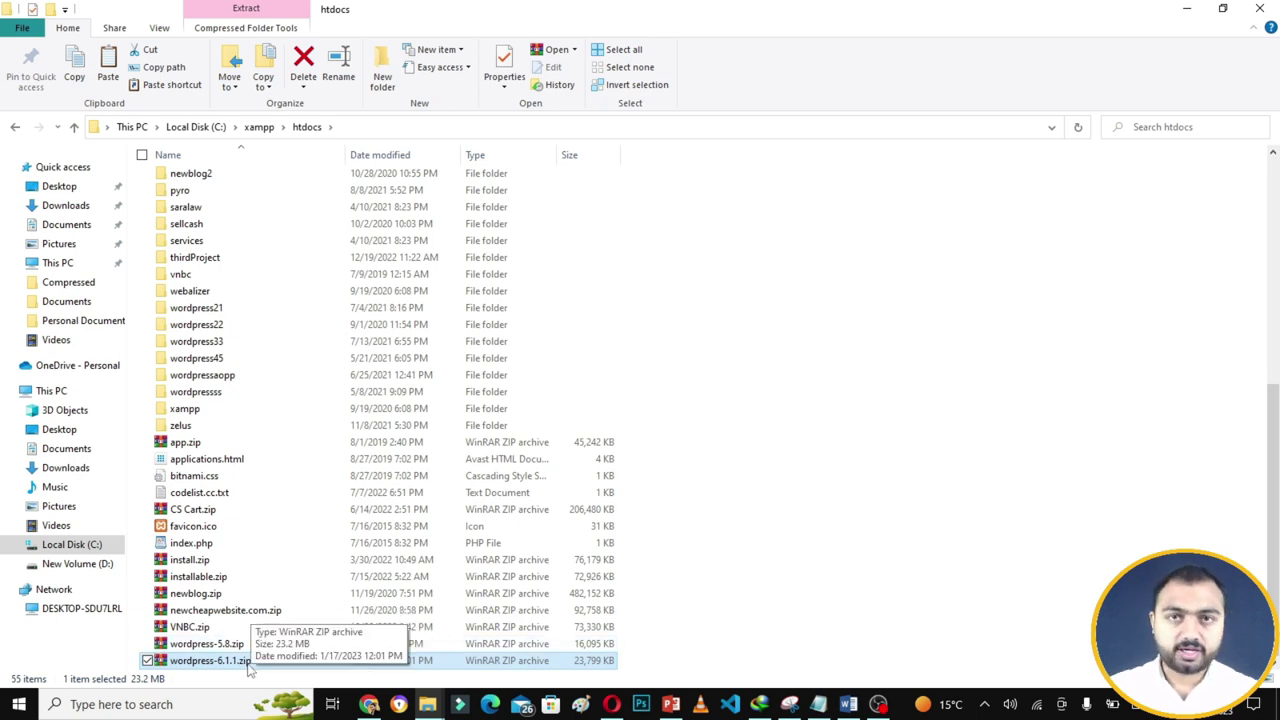
# - Extract the WordPress zip in htdocs and rename the extracted wordpress folder to csconcepts
pyautogui.rightClick(247, 663)
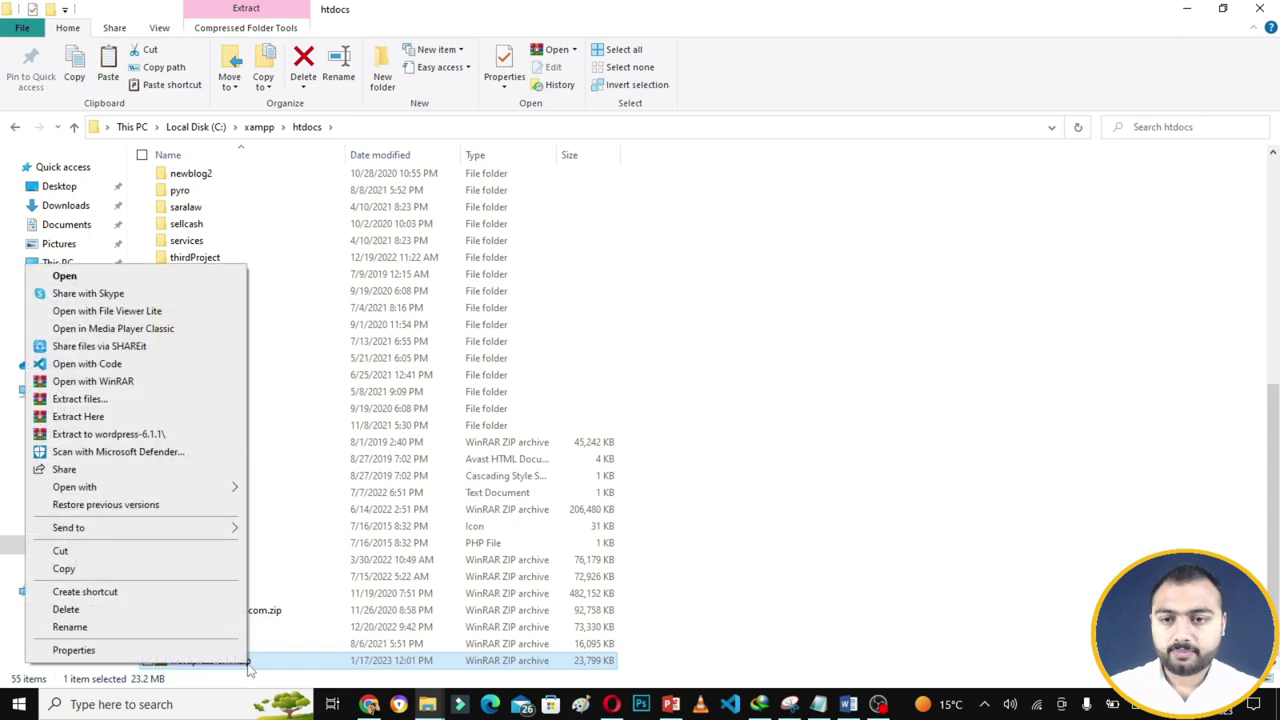
pyautogui.click(141, 416)
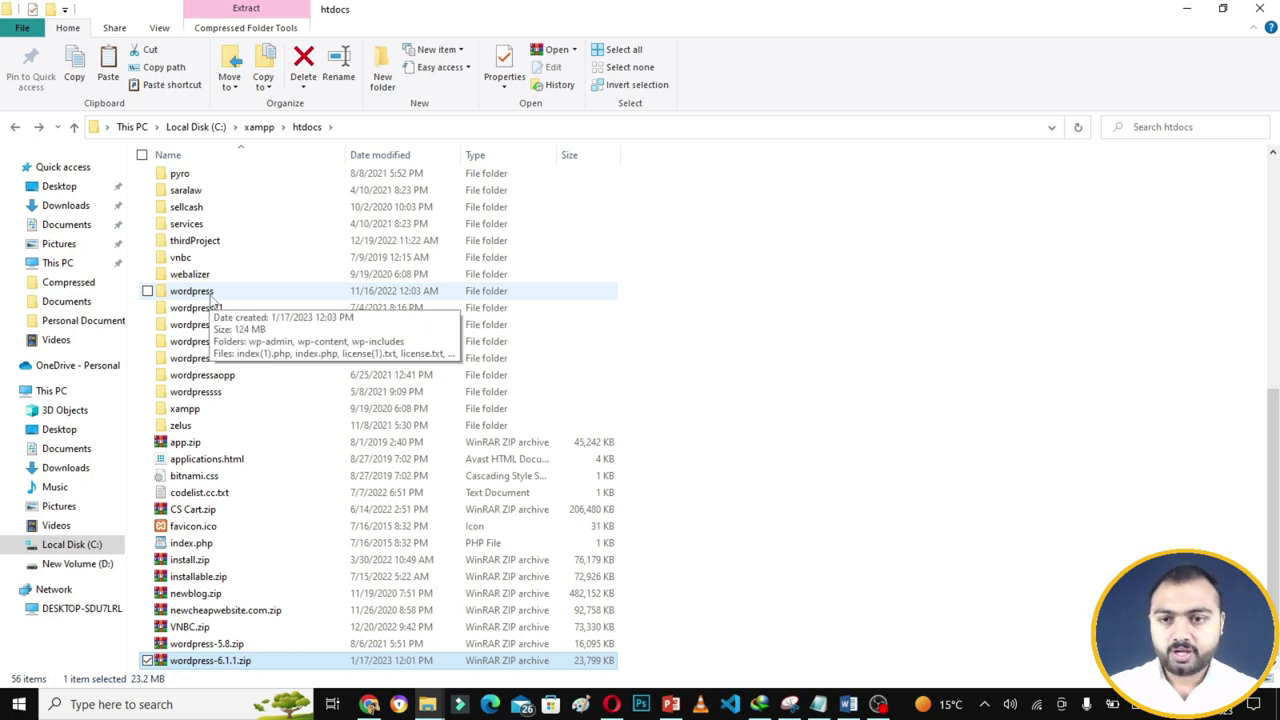
pyautogui.click(216, 294)
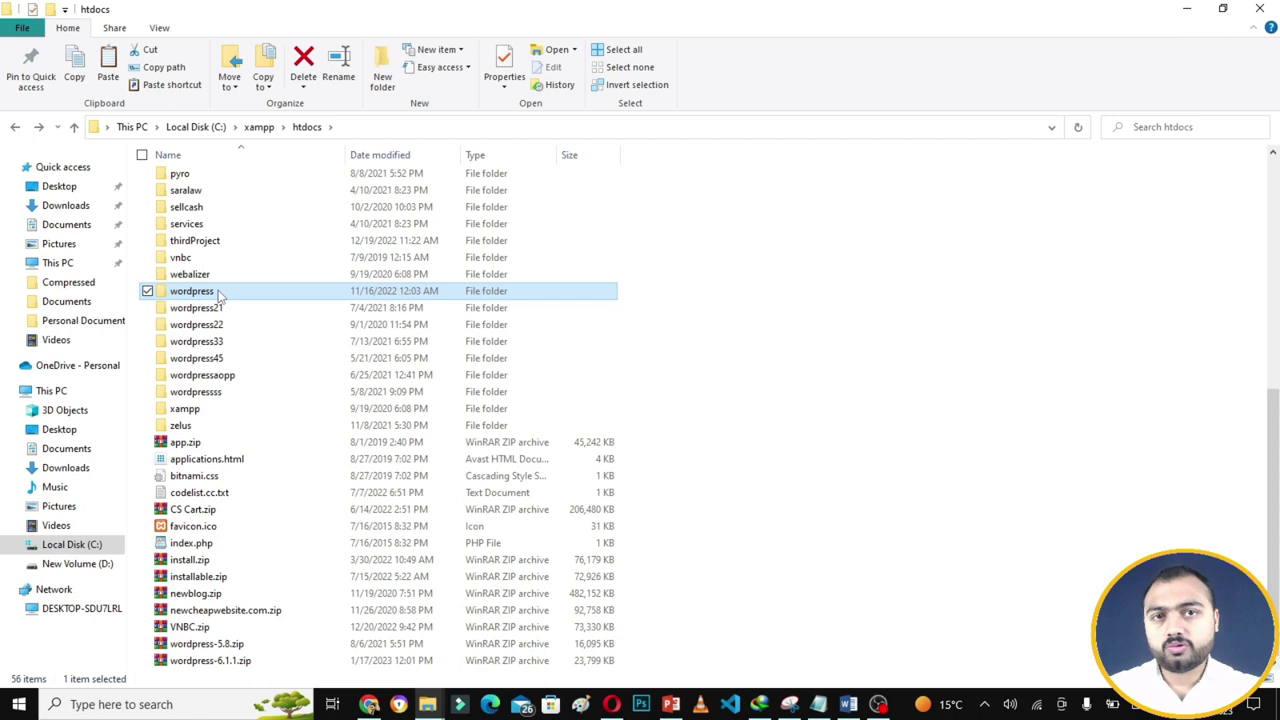
pyautogui.rightClick(218, 290)
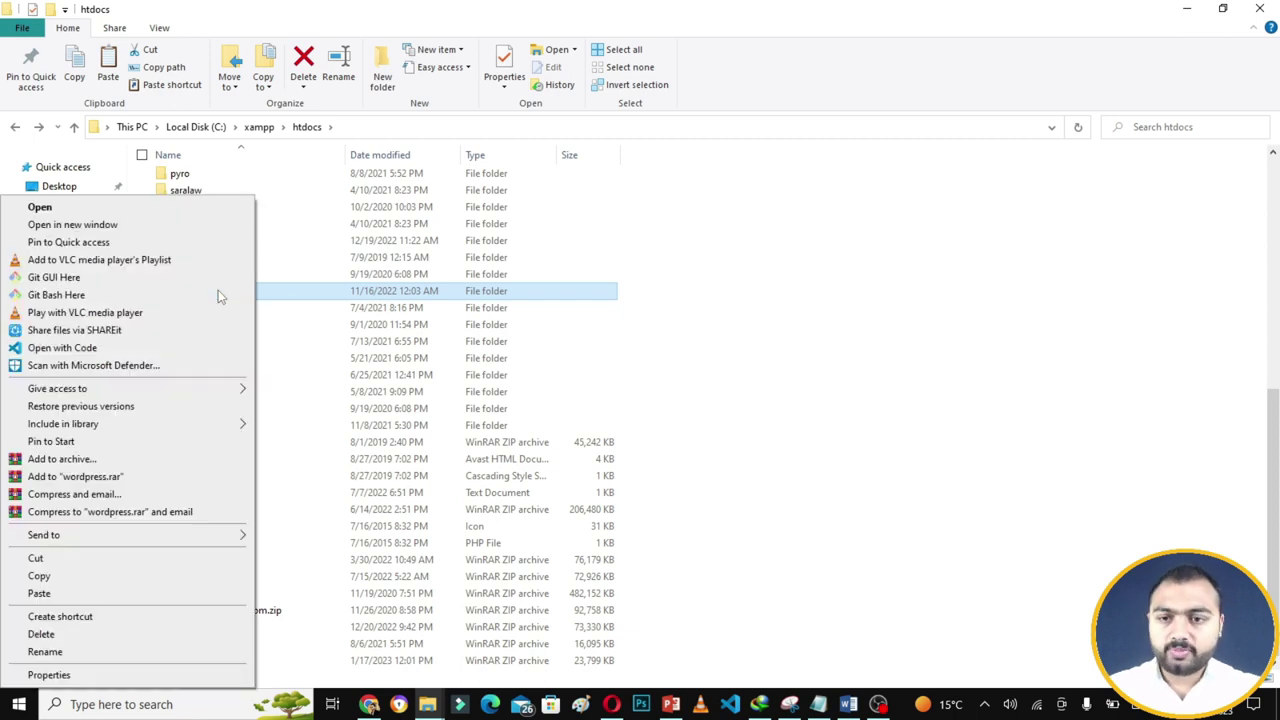
pyautogui.click(216, 651)
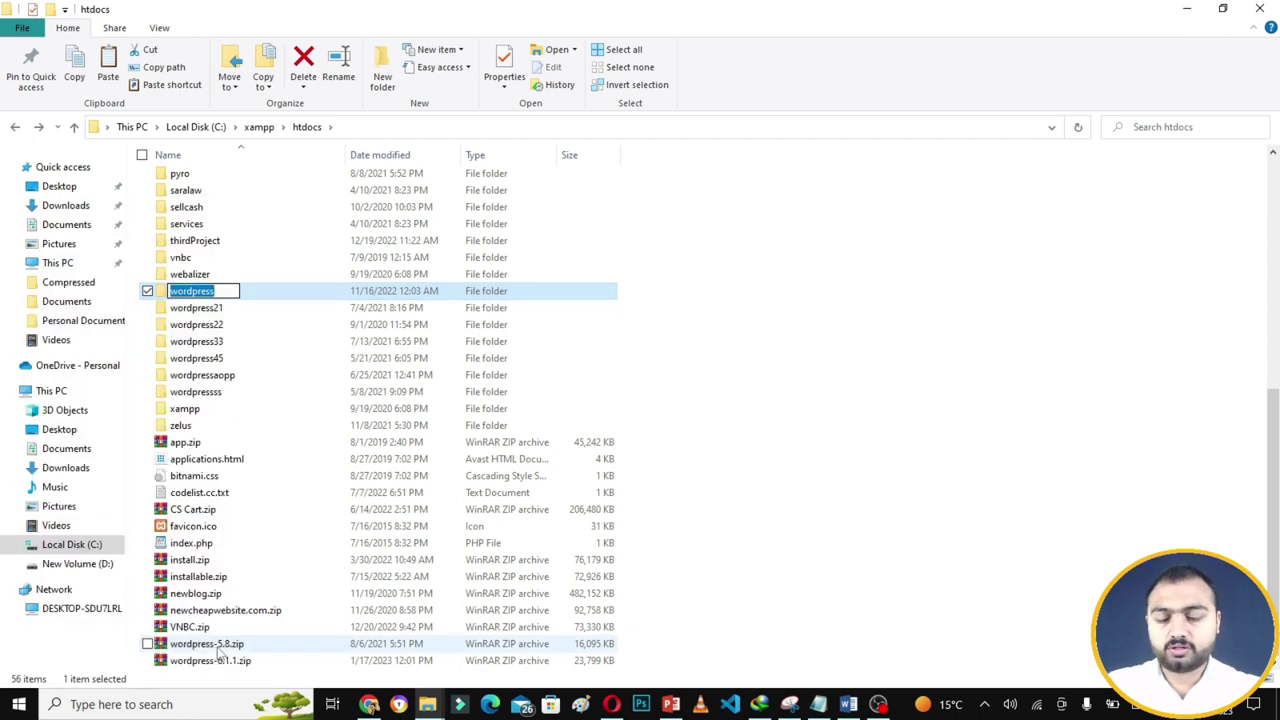
pyautogui.write('csconc')
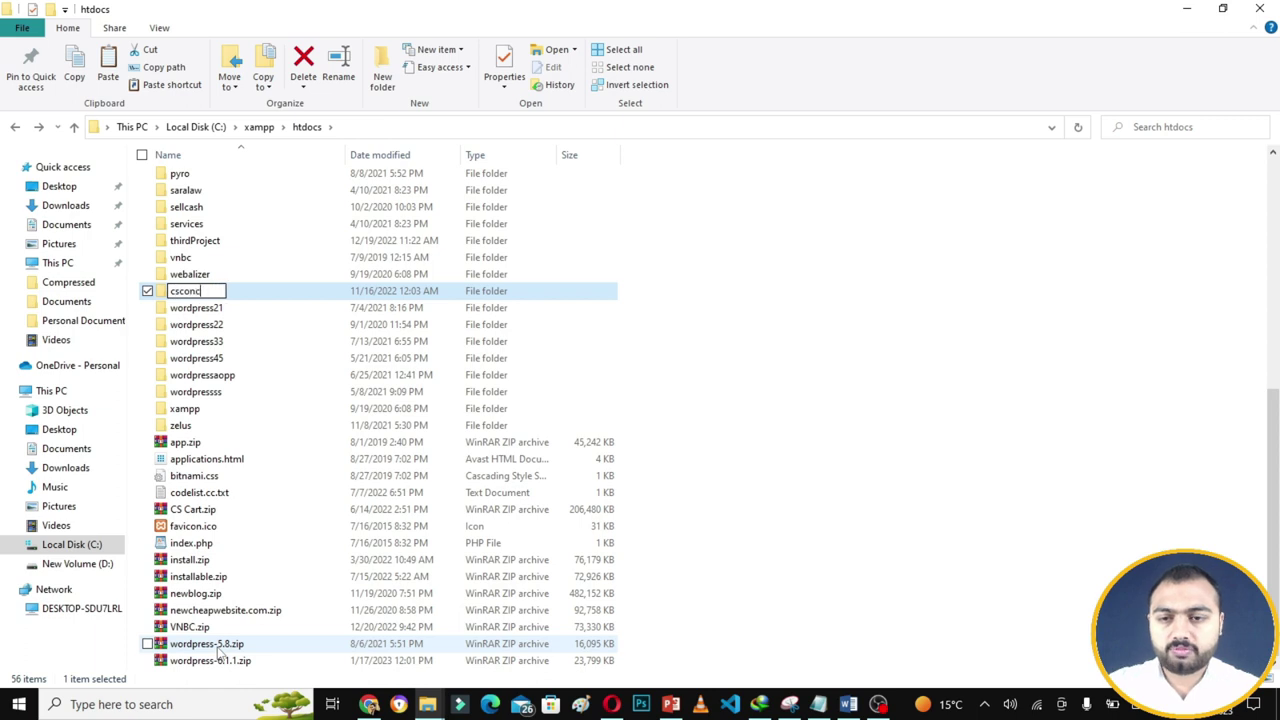
pyautogui.write('epts')
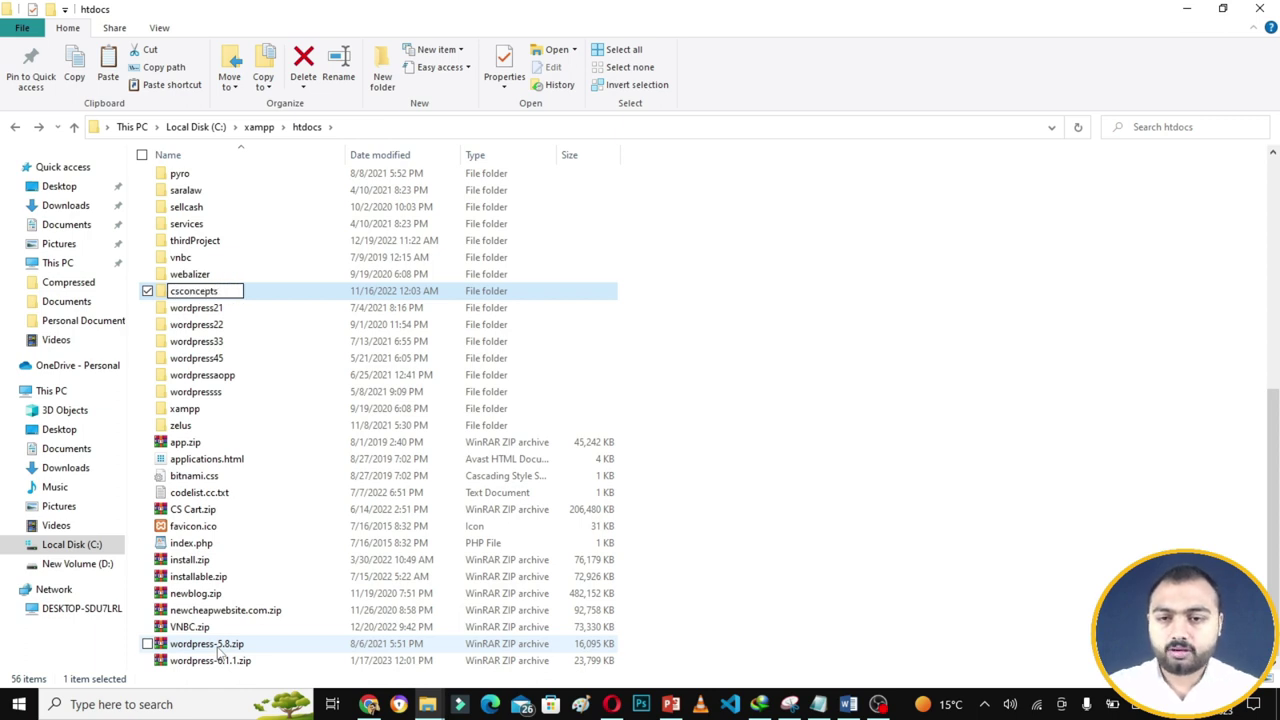
pyautogui.press('Return')
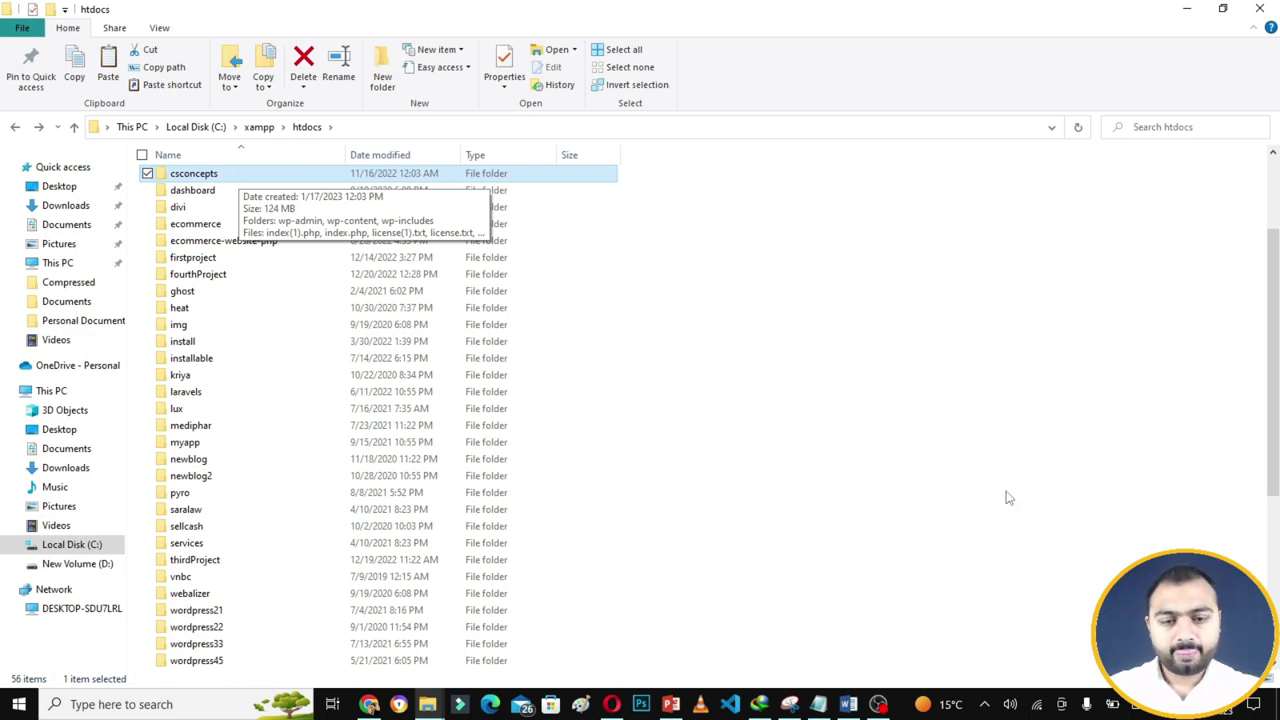
# - Launch XAMPP Control Panel from search and start the Apache and MySQL modules
pyautogui.click(191, 713)
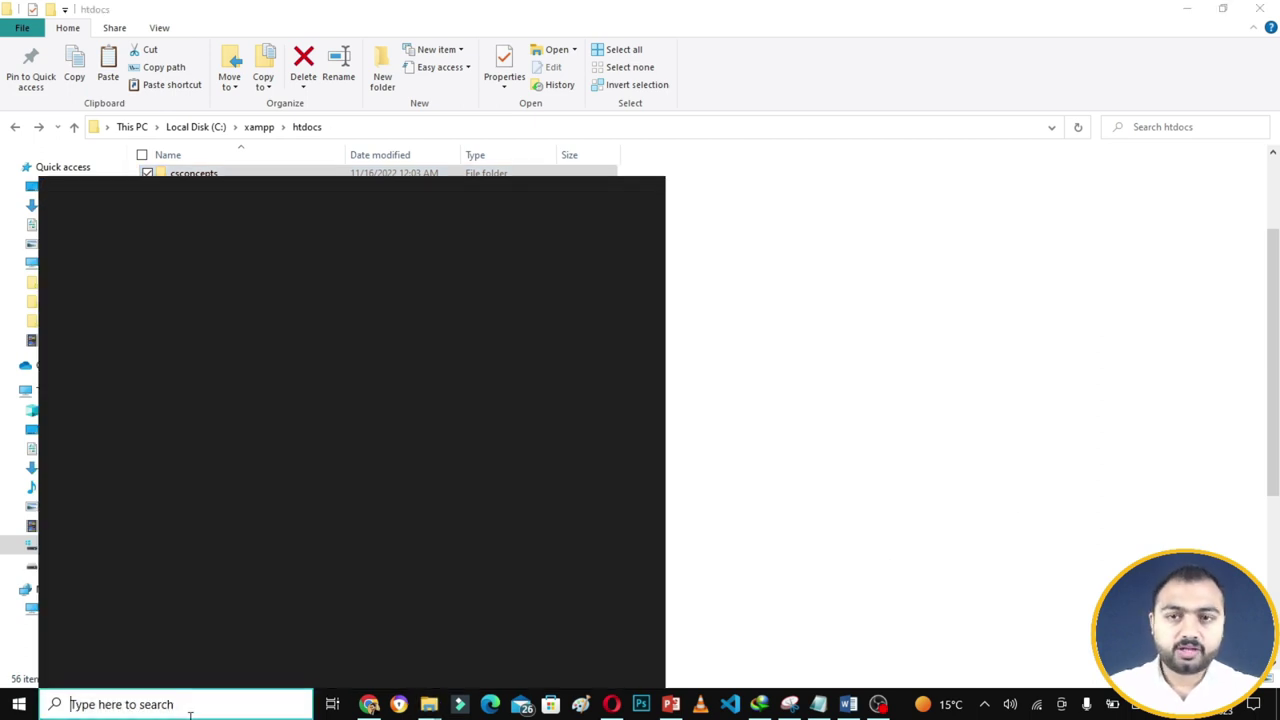
pyautogui.write('XA')
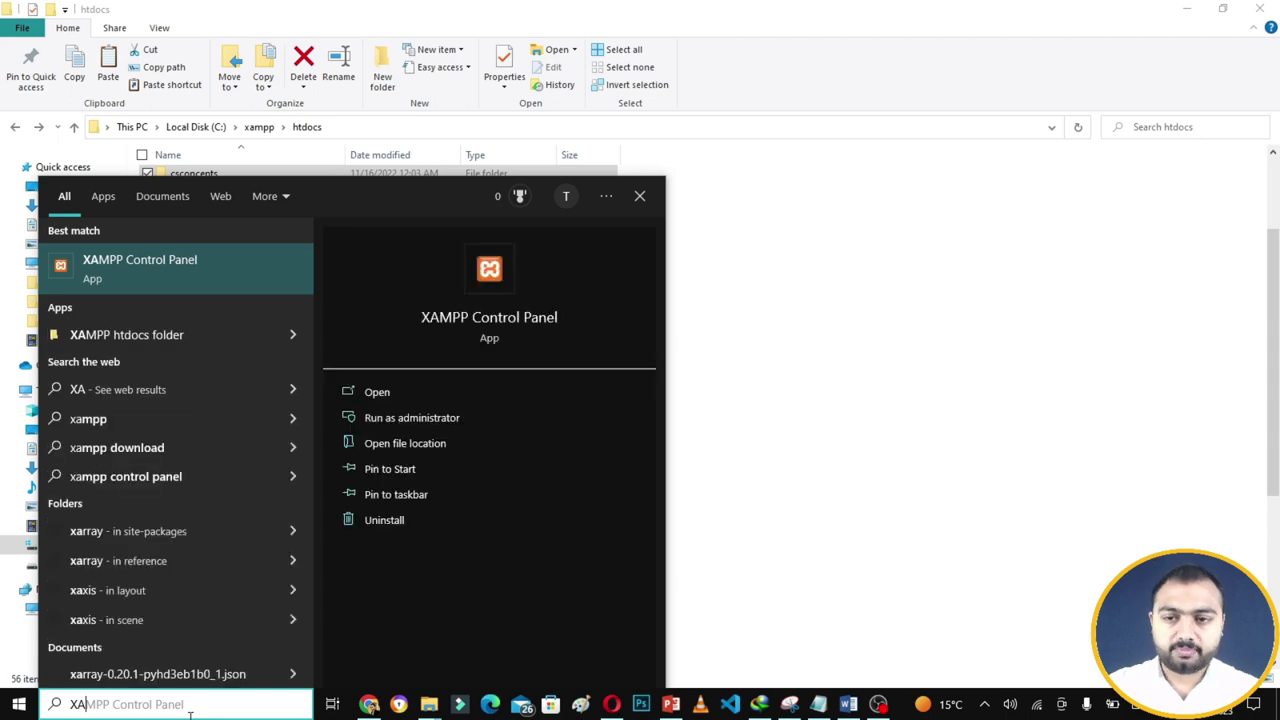
pyautogui.press('Return')
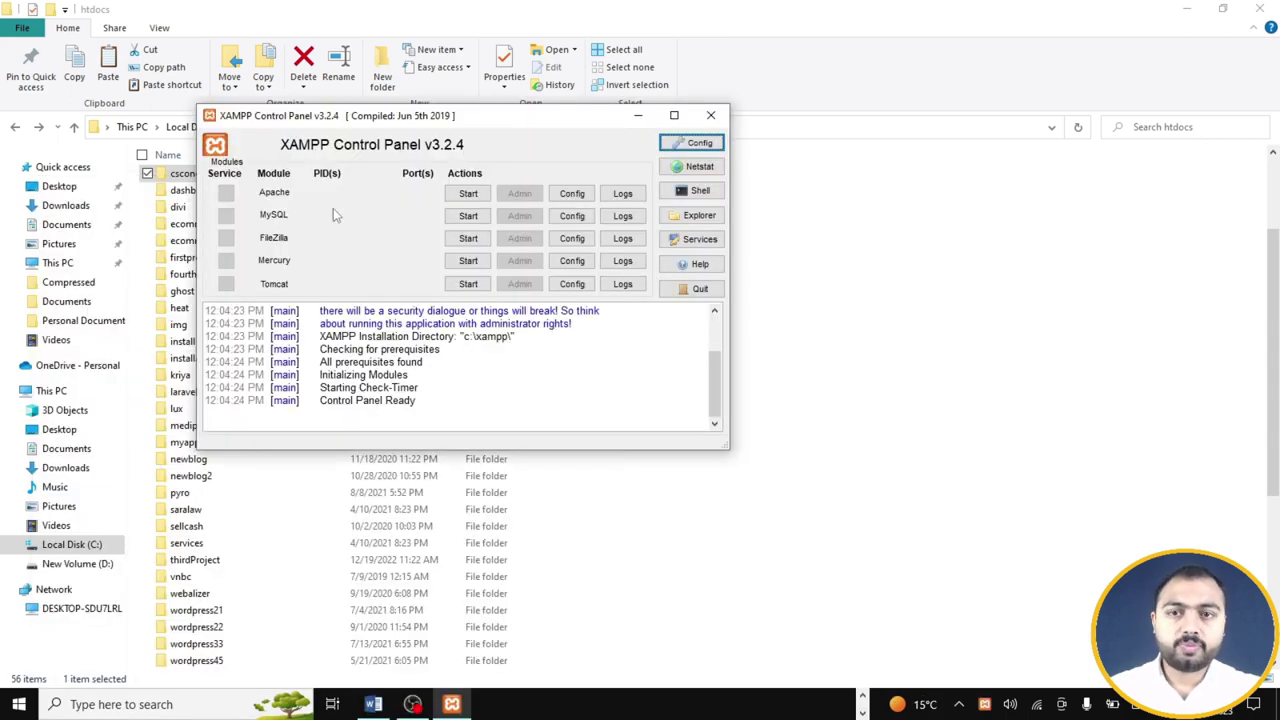
pyautogui.moveTo(377, 126); pyautogui.dragTo(503, 172)
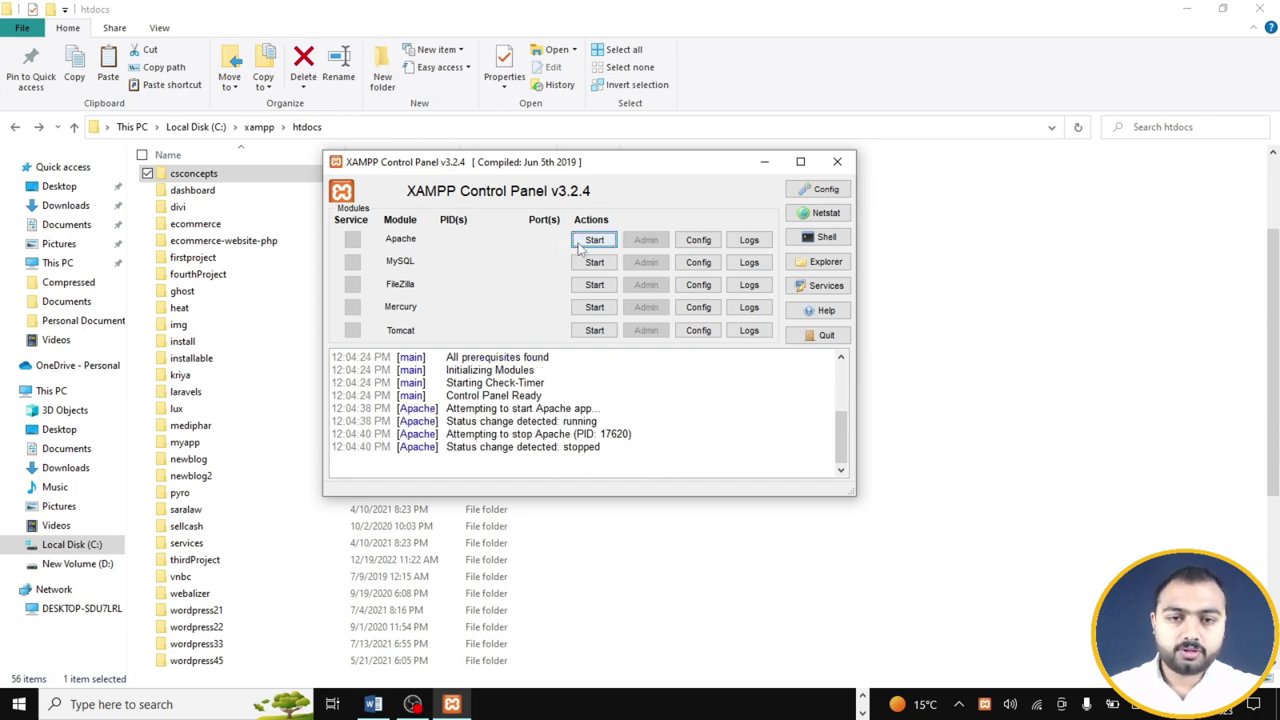
pyautogui.click(594, 240)
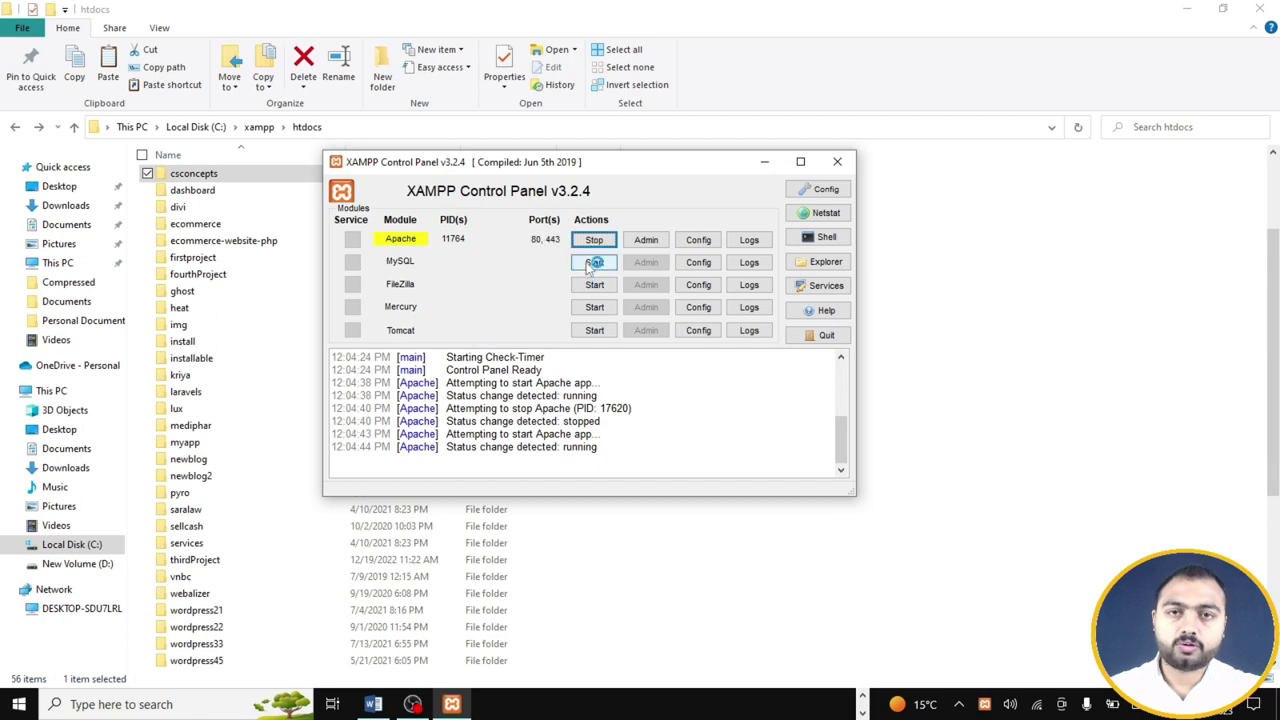
pyautogui.click(594, 262)
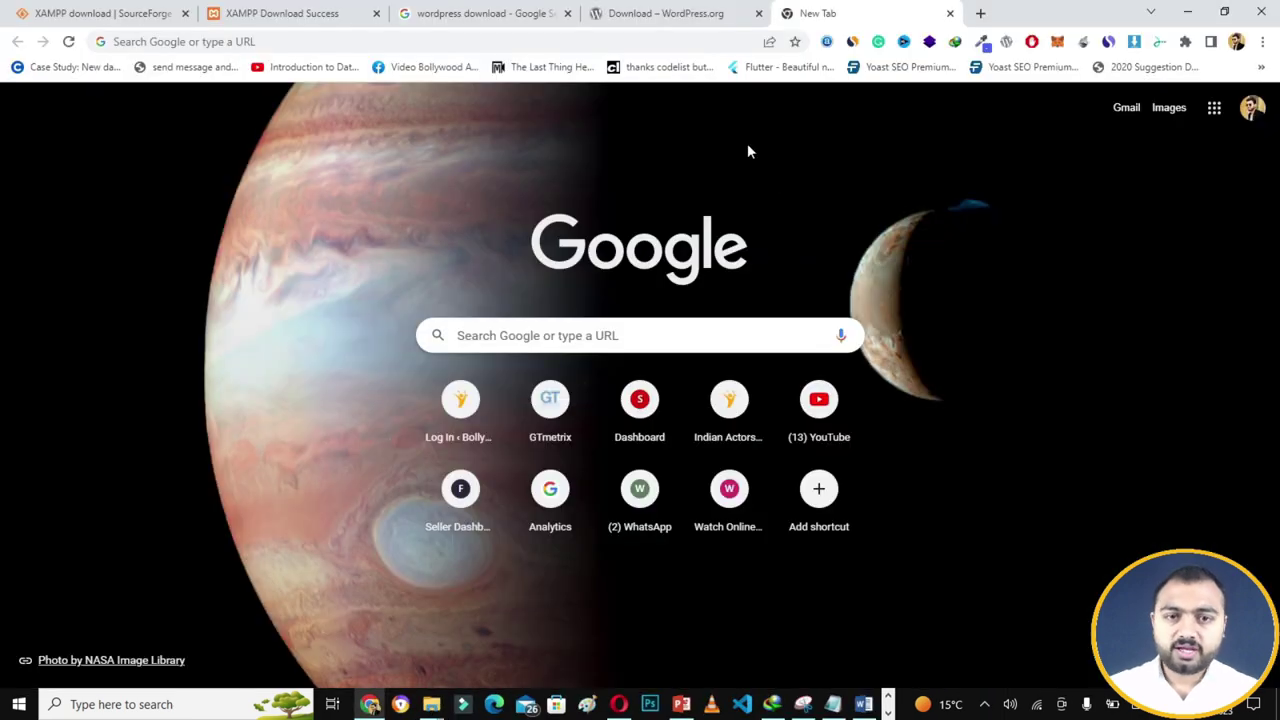
# - Load the localhost XAMPP welcome page in Chrome
pyautogui.click(658, 41)
pyautogui.write('LOCAL')
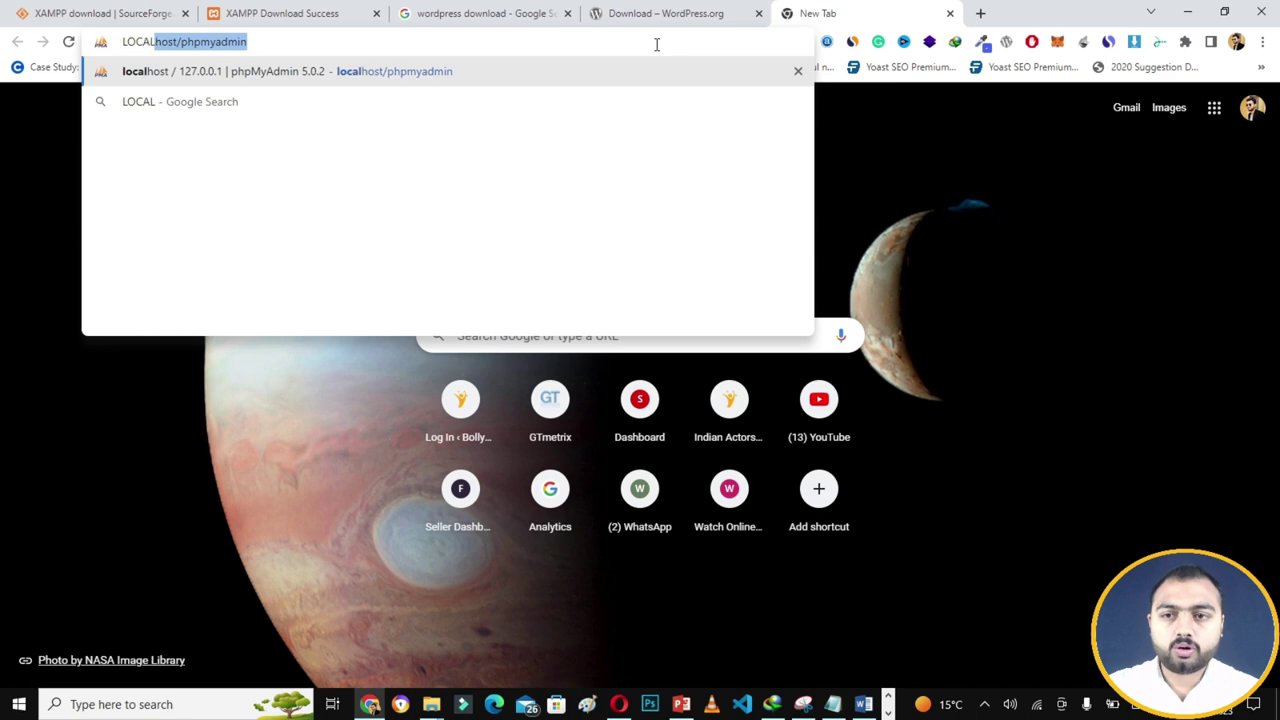
pyautogui.write('HOST')
pyautogui.press('Delete')
pyautogui.press('Return')
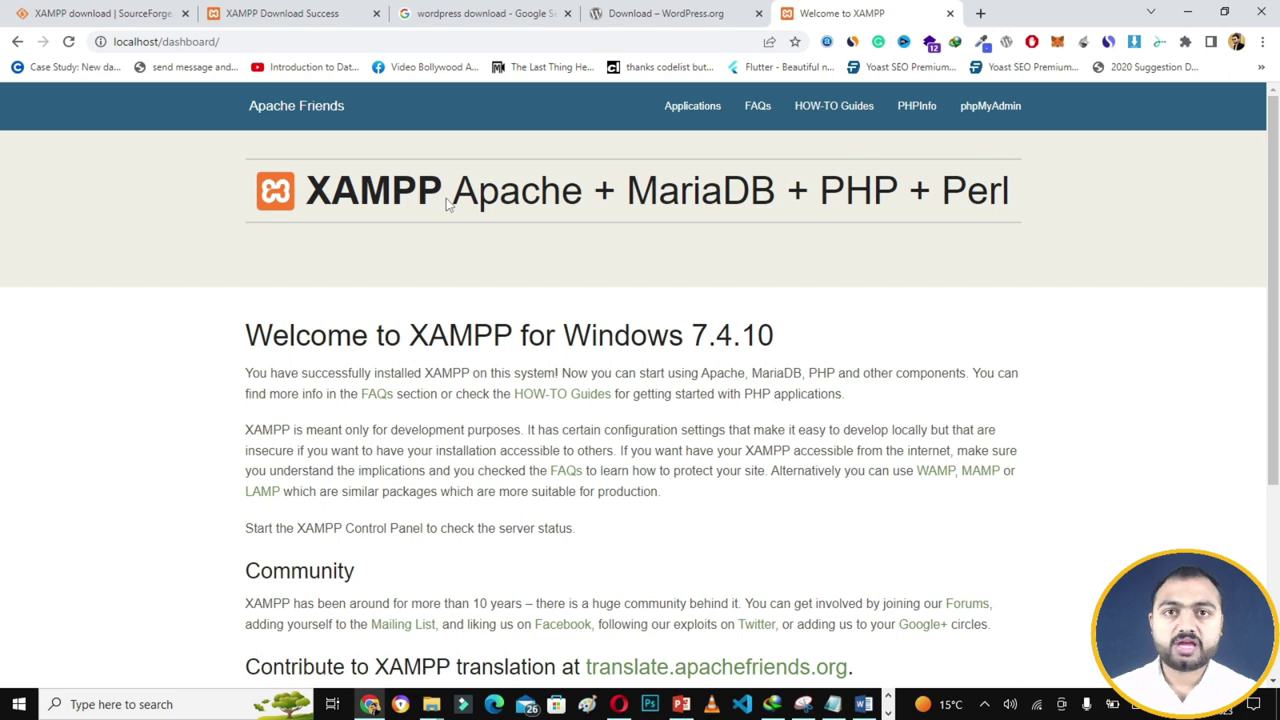
# - Go to localhost/csconcepts in a new tab to reach the WordPress language page
pyautogui.click(980, 14)
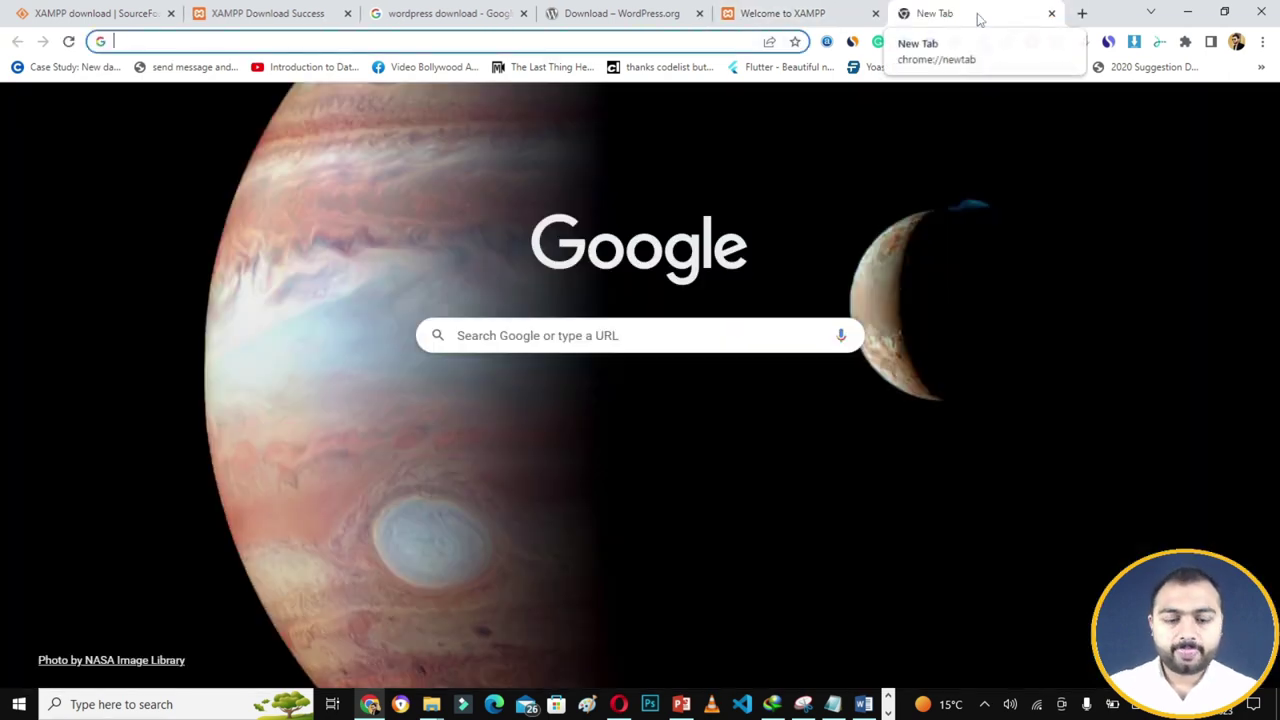
pyautogui.write('localhost/')
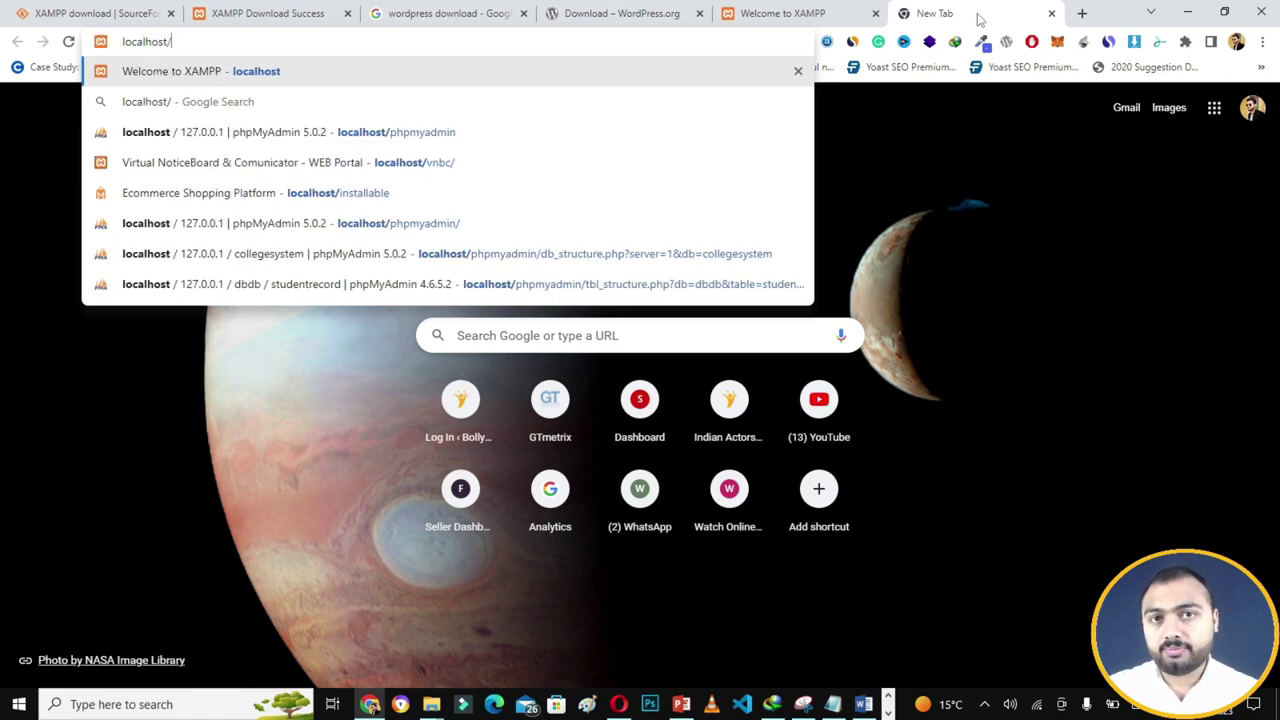
pyautogui.write('csconcept')
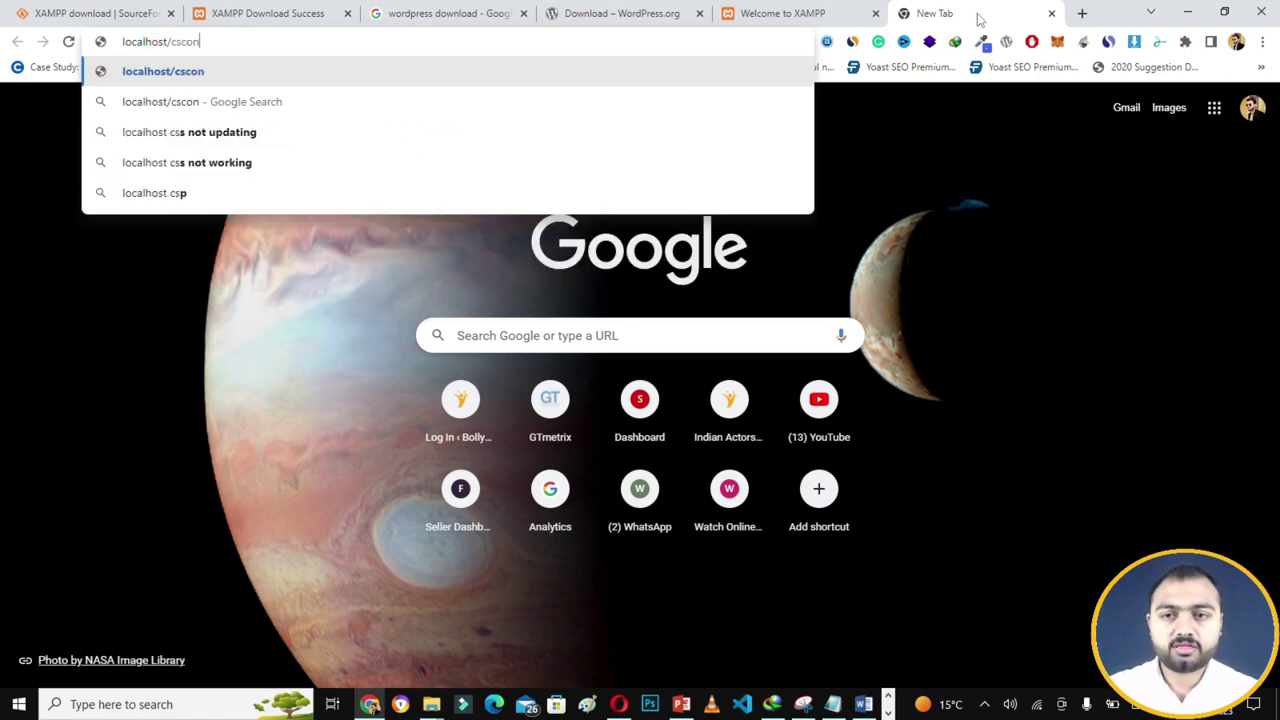
pyautogui.write('s')
pyautogui.press('Return')
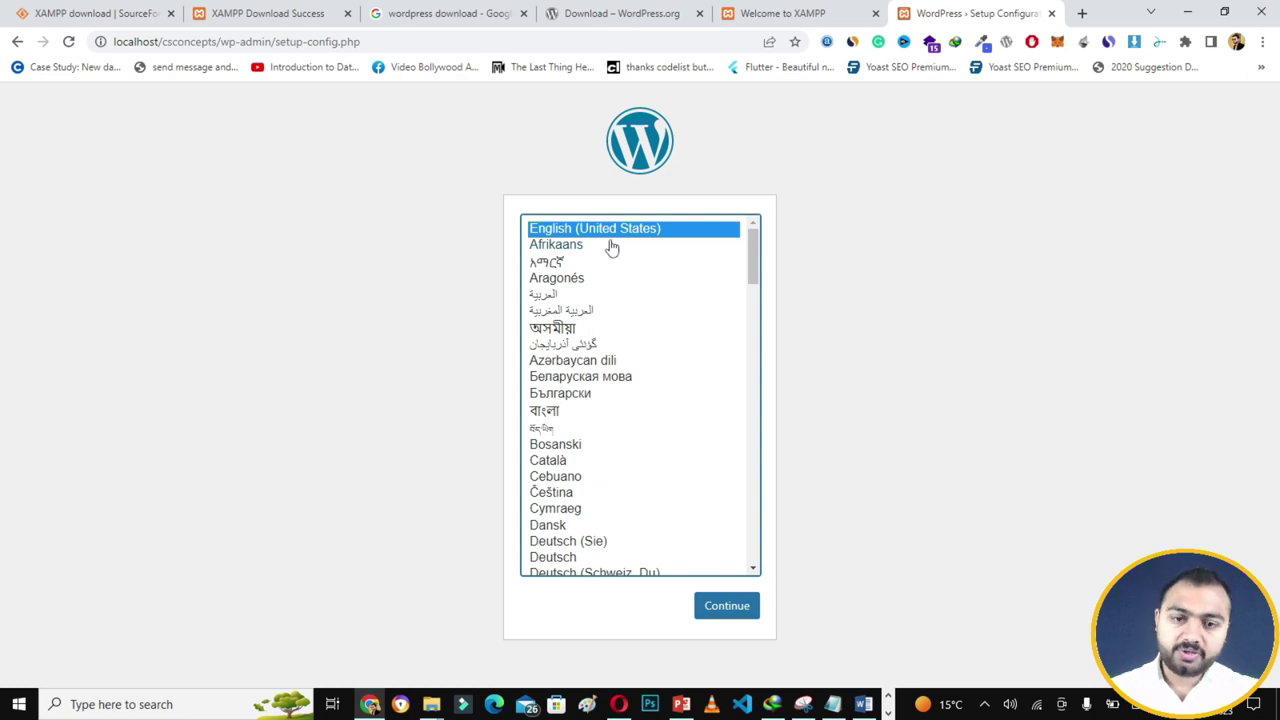
# - Keep English (United States), continue, and choose Let's go! to reach the database form
pyautogui.moveTo(754, 276)
pyautogui.mouseDown()
pyautogui.moveTo(751, 320)
pyautogui.moveTo(757, 257)
pyautogui.mouseUp()
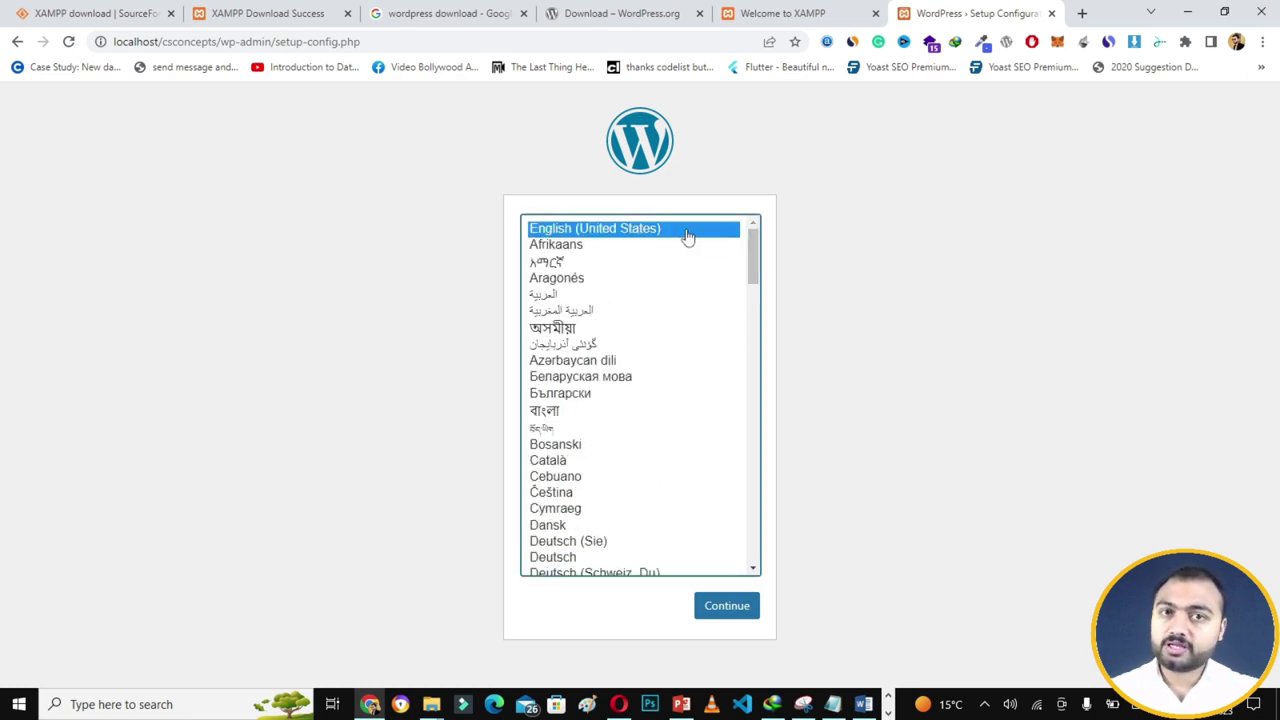
pyautogui.click(738, 606)
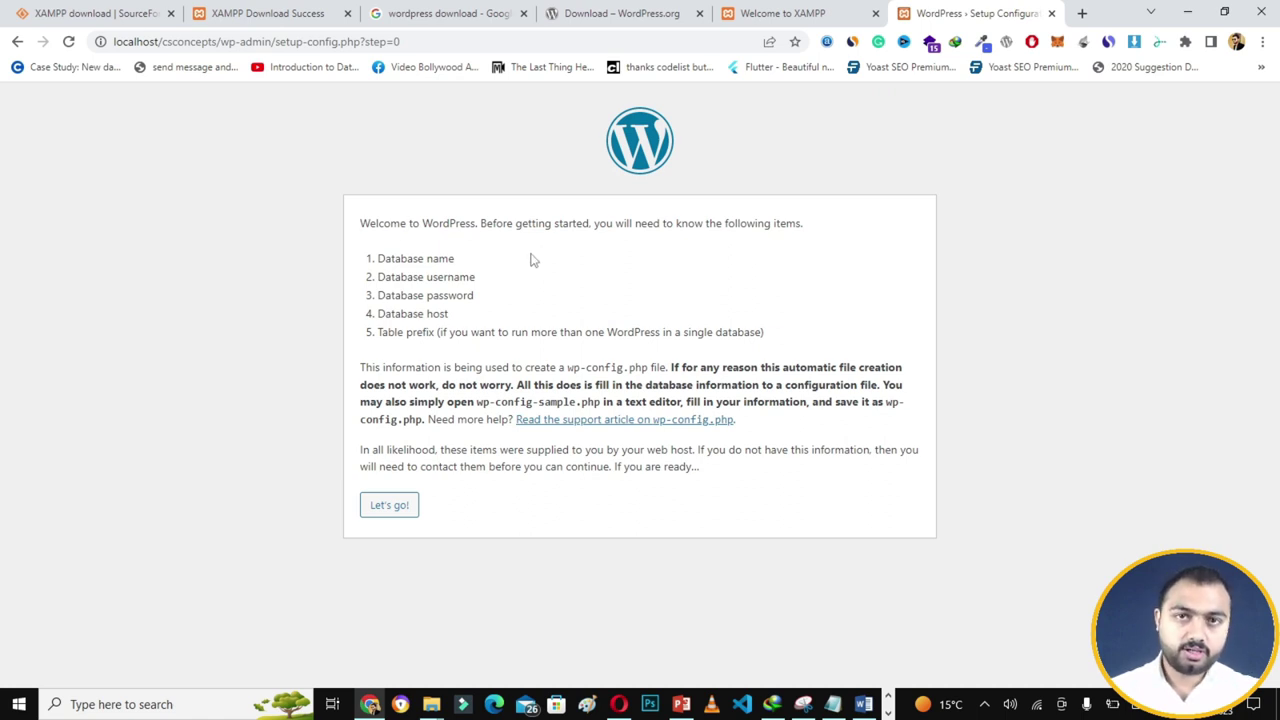
pyautogui.click(411, 505)
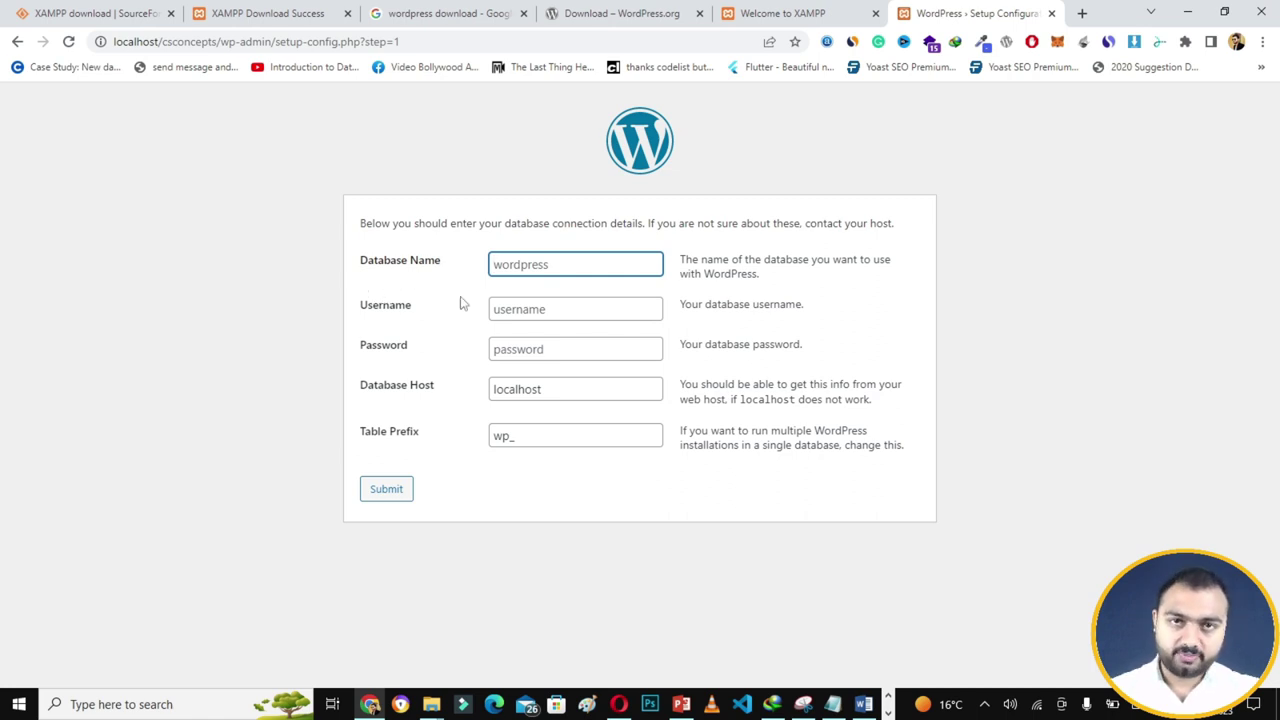
pyautogui.click(1082, 13)
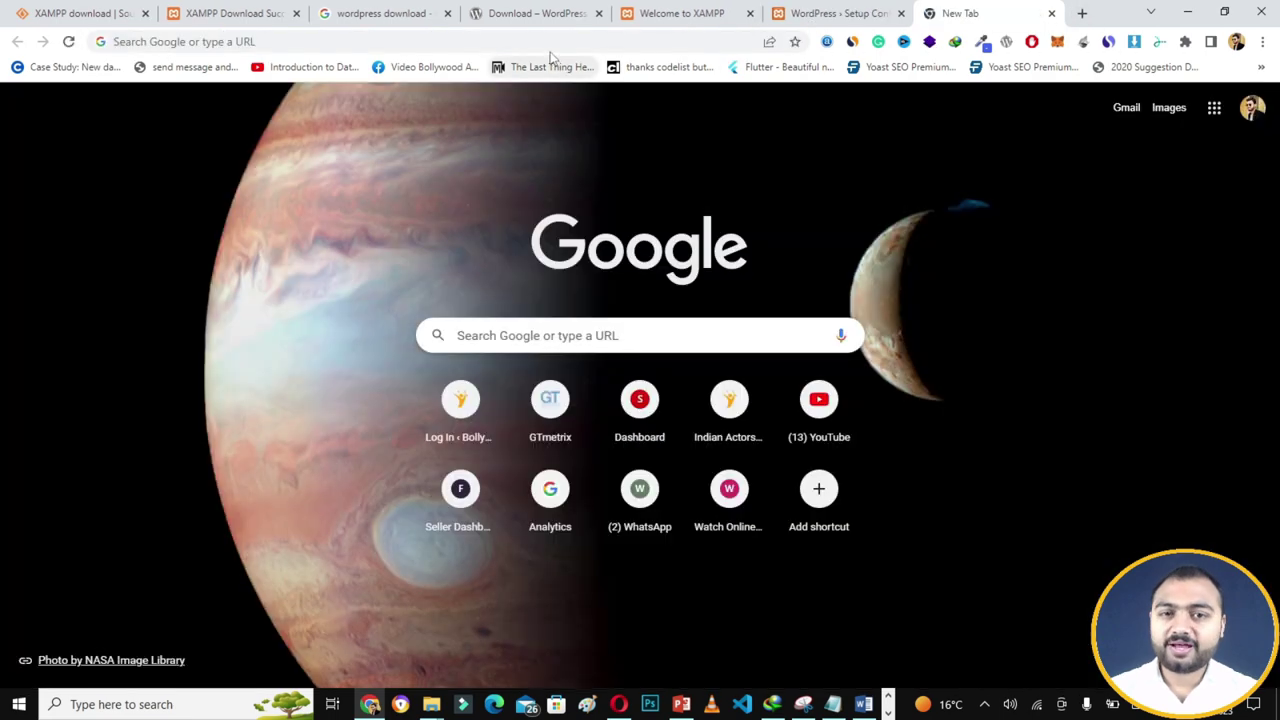
# - Create a new database named websitedb at localhost/phpmyadmin and return to the setup tab
pyautogui.click(549, 49)
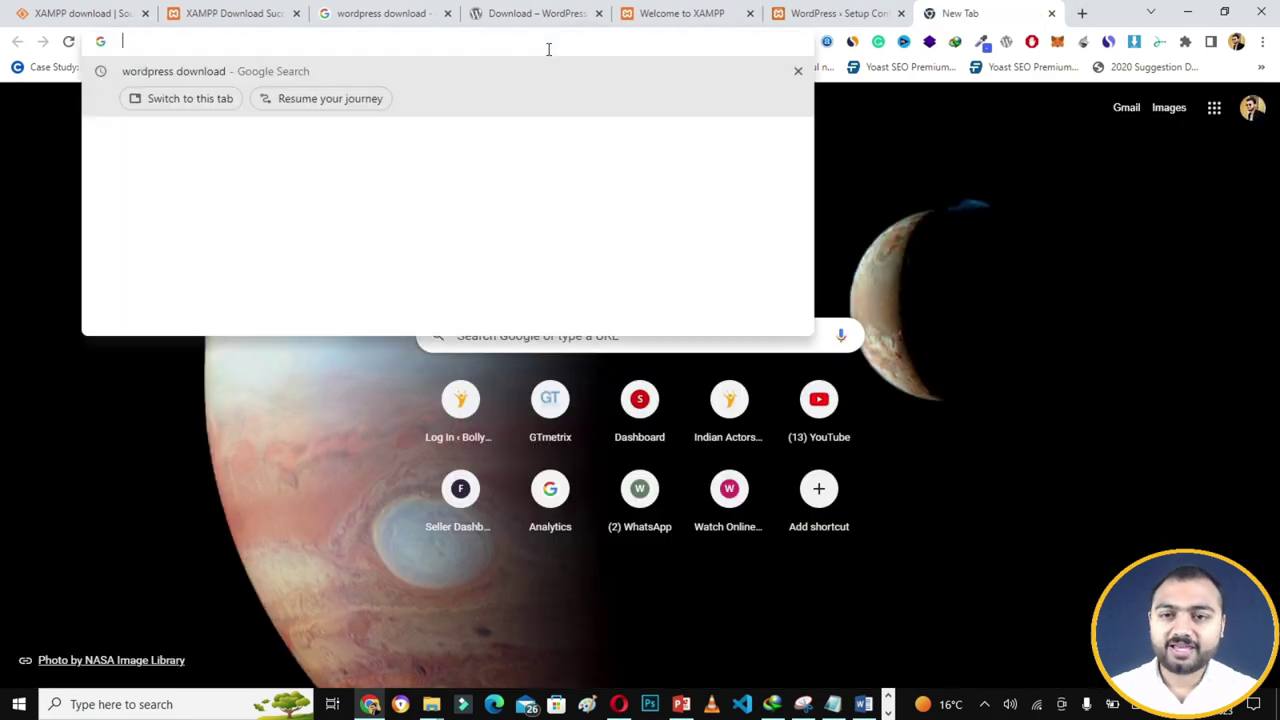
pyautogui.write('localhost/phpmyadmin')
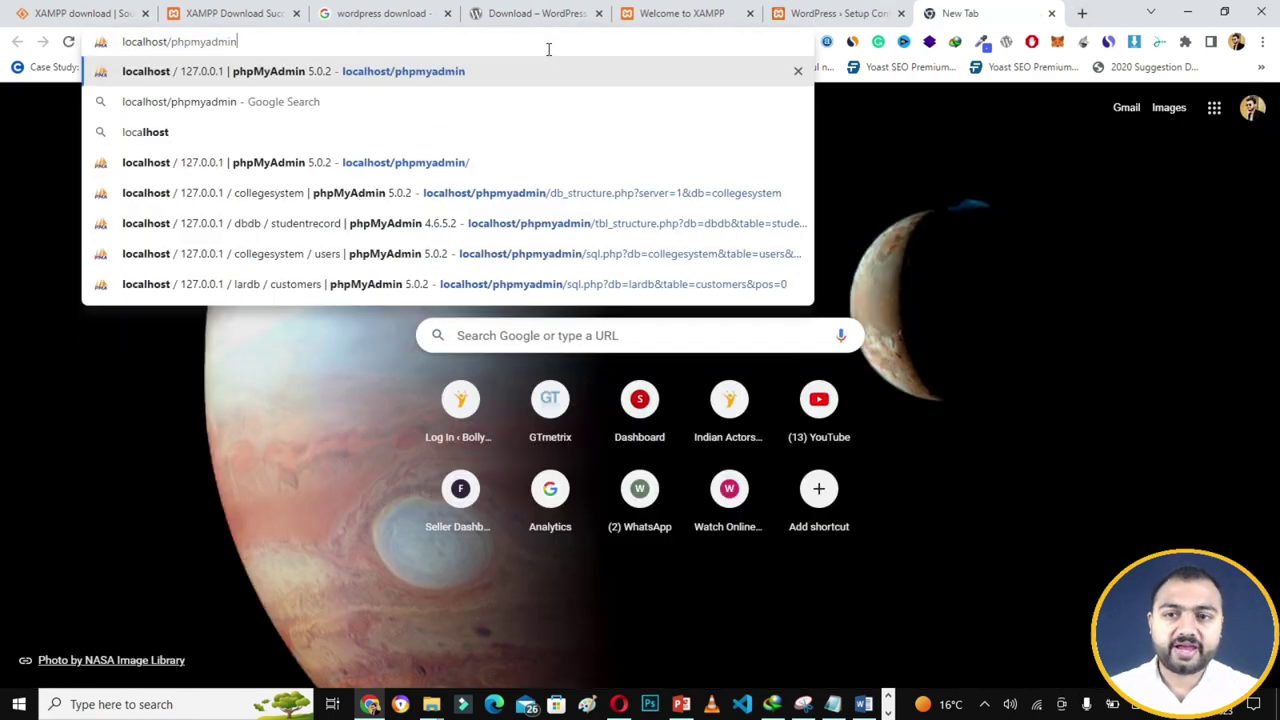
pyautogui.press('Return')
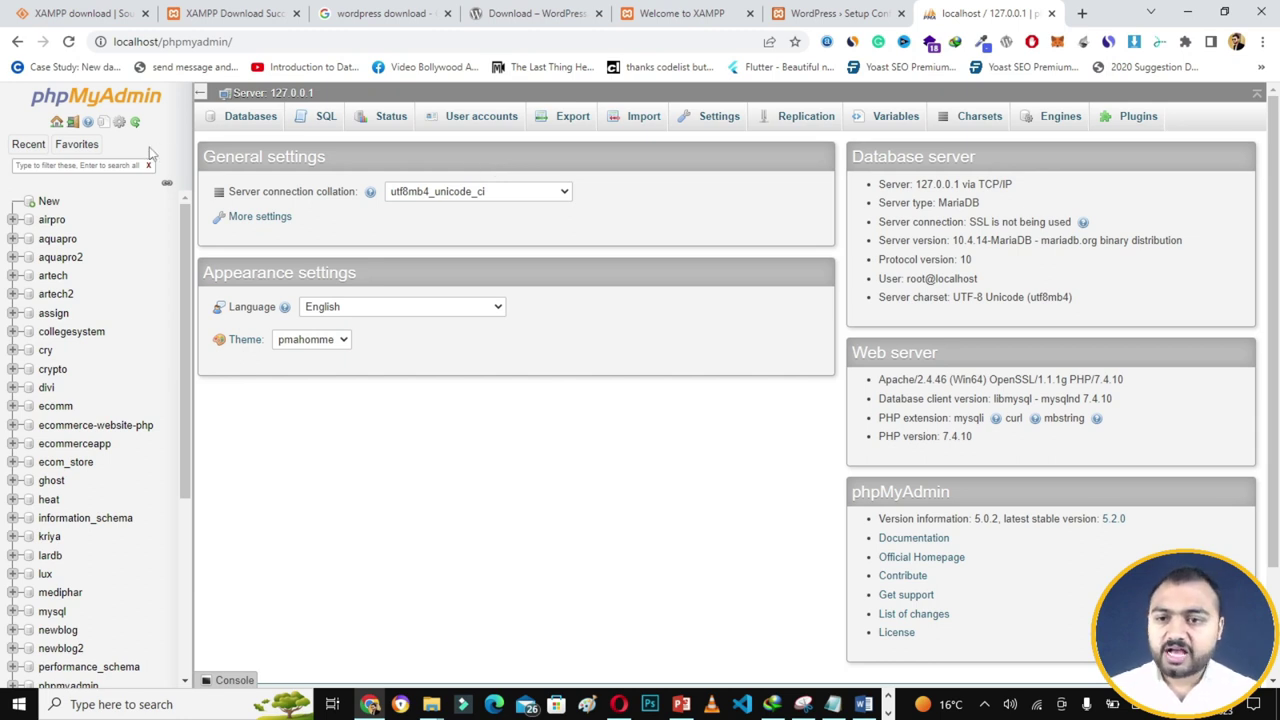
pyautogui.click(50, 203)
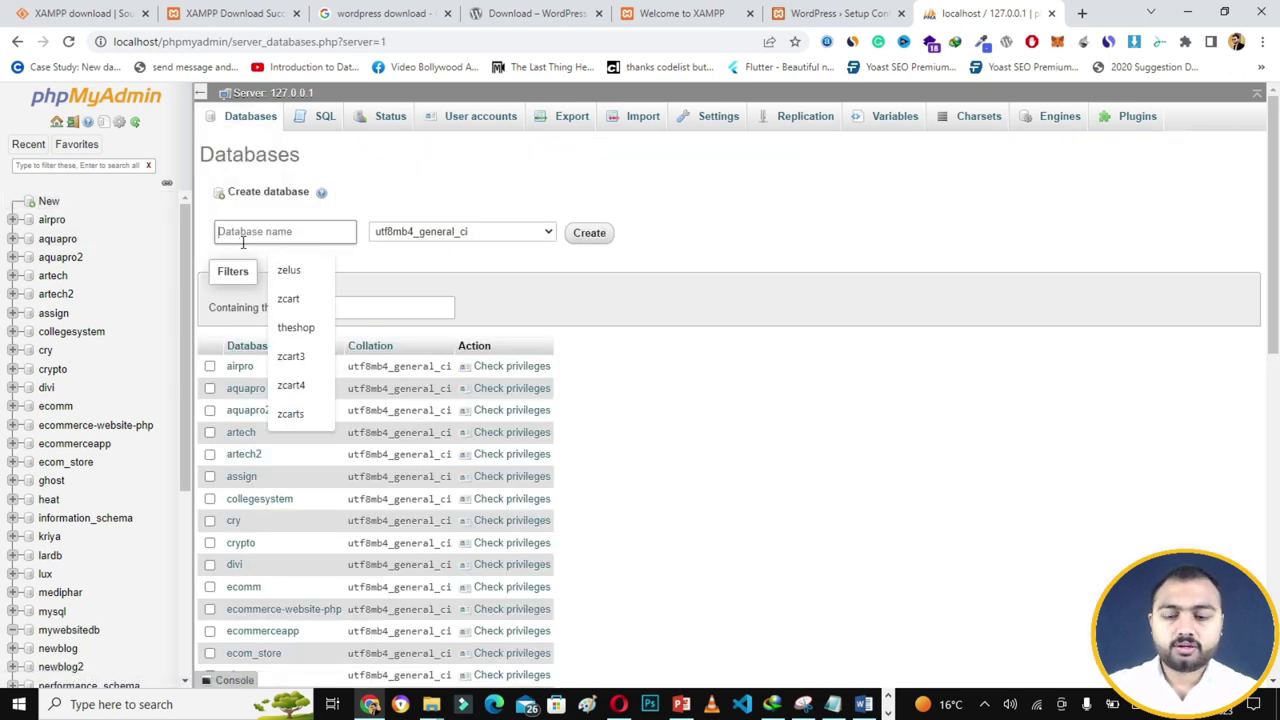
pyautogui.write('we')
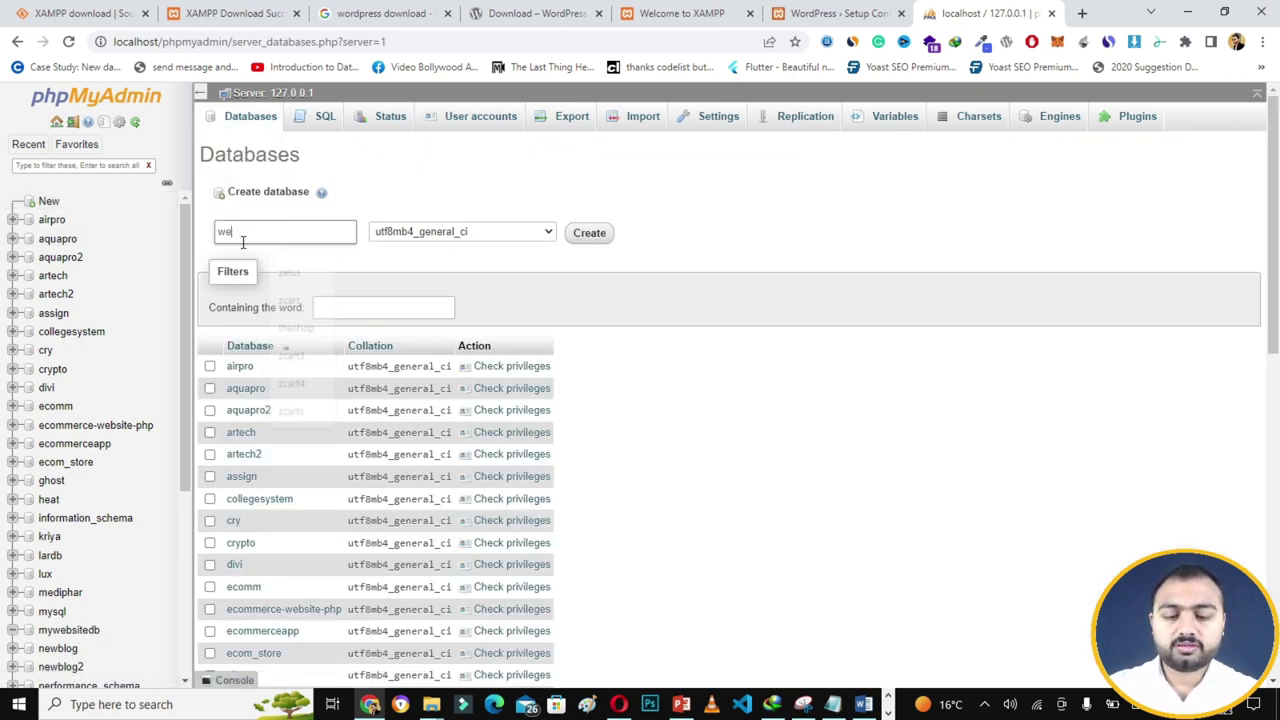
pyautogui.write('bsttedb')
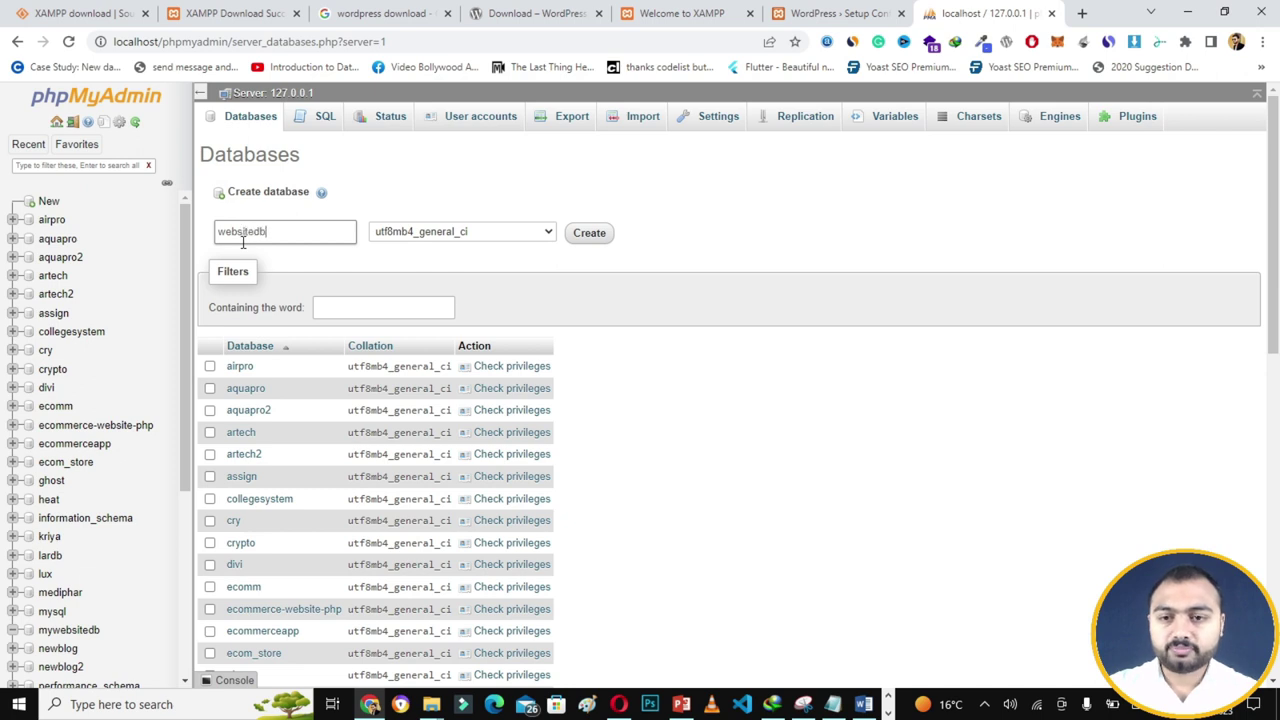
pyautogui.hotkey('ctrl', 'a')
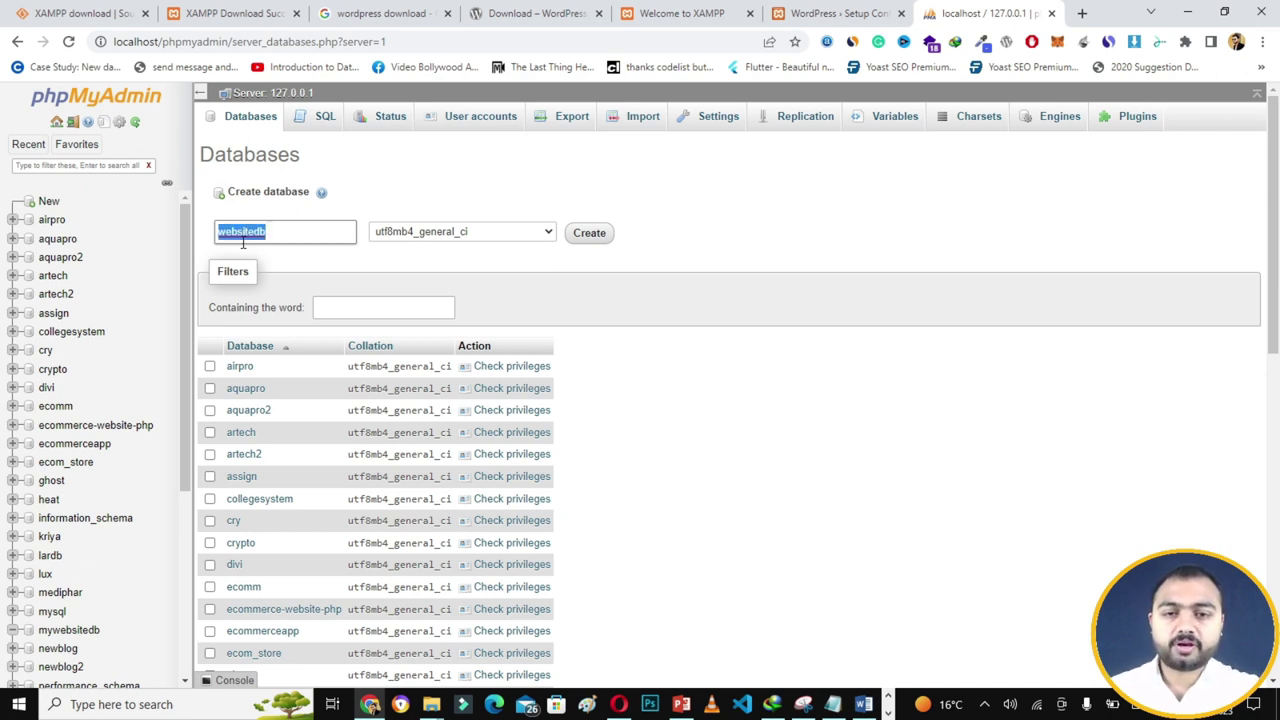
pyautogui.press('Return')
pyautogui.press('Return')
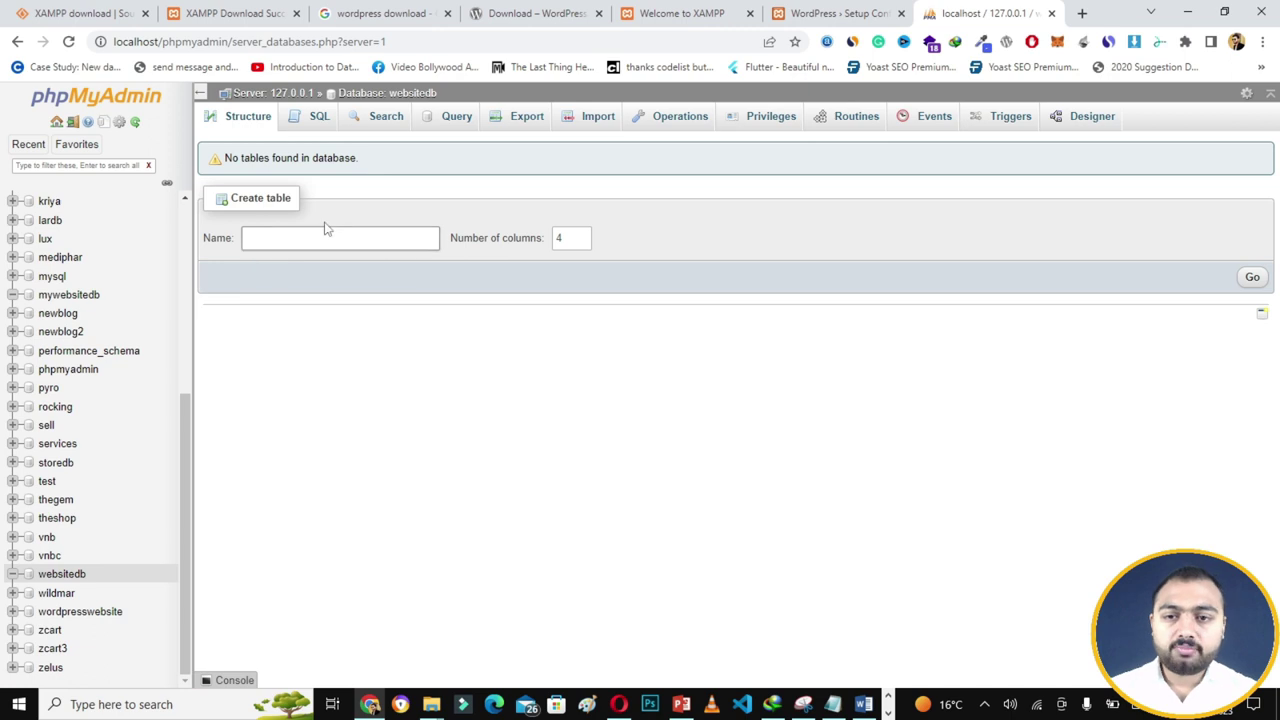
pyautogui.click(793, 7)
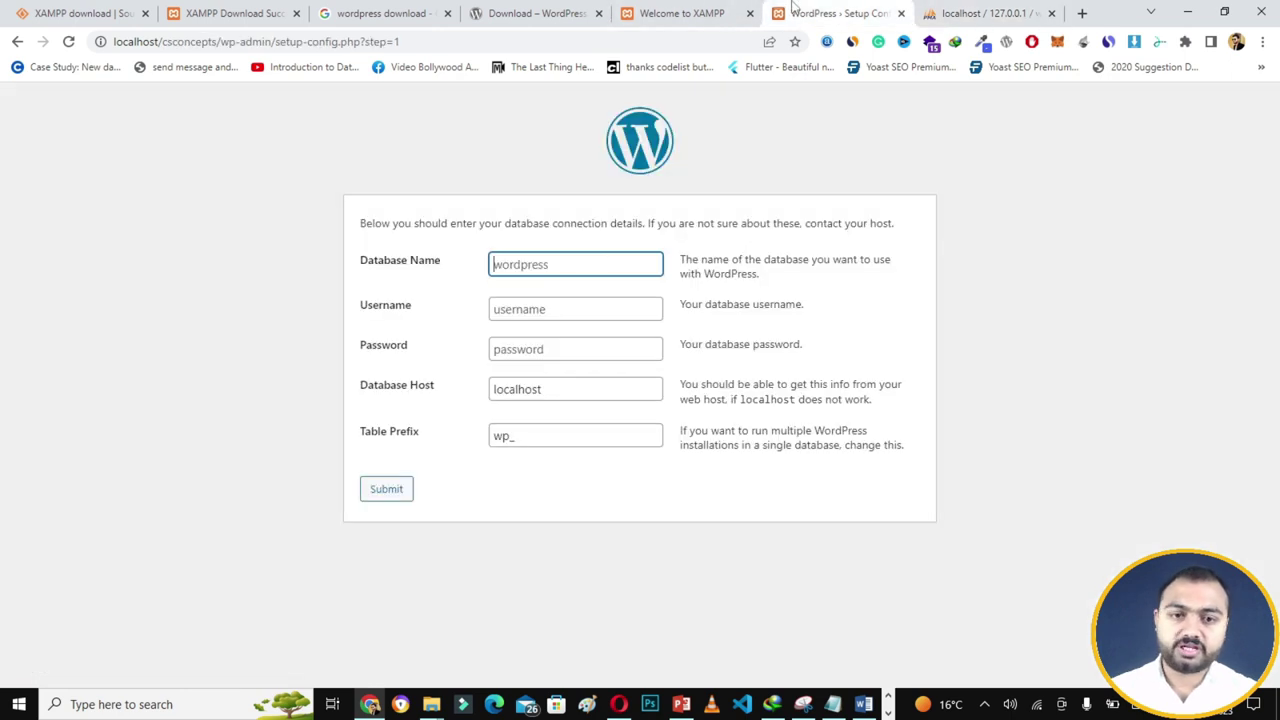
# - Enter database websitedb, user root, blank password, host localhost, and submit the form
pyautogui.click(577, 268)
pyautogui.write('websitedb')
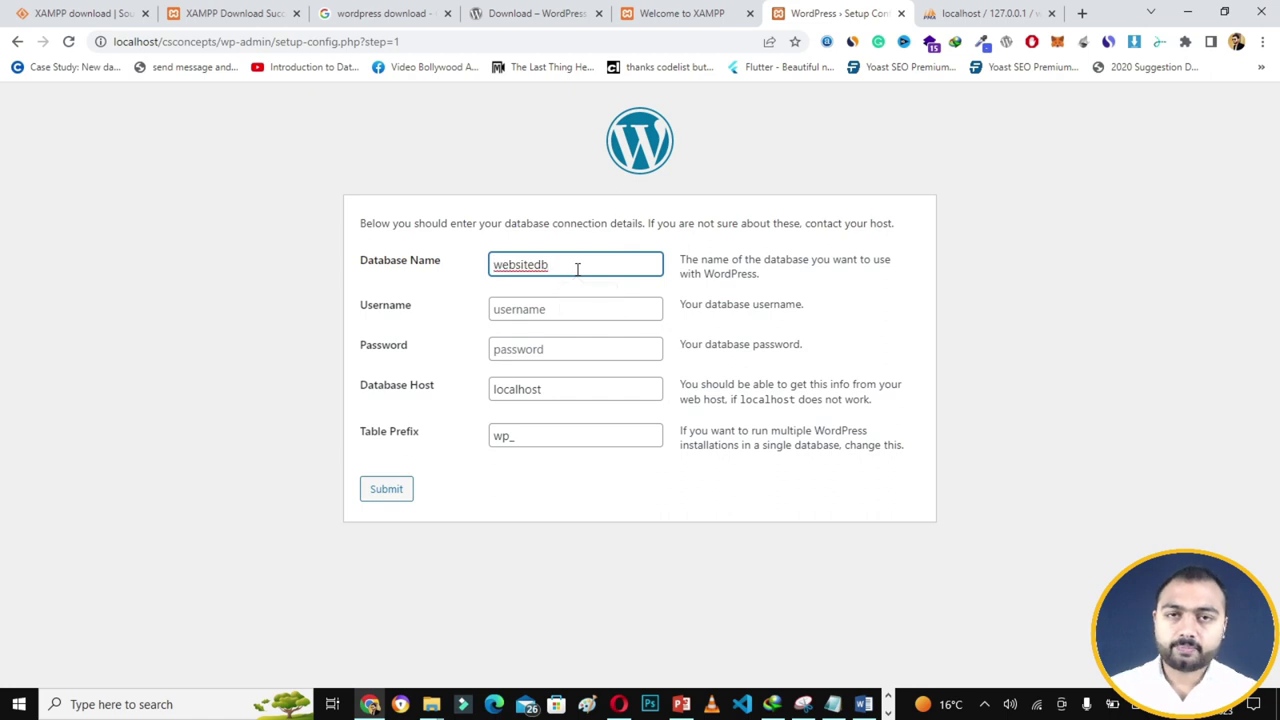
pyautogui.click(527, 308)
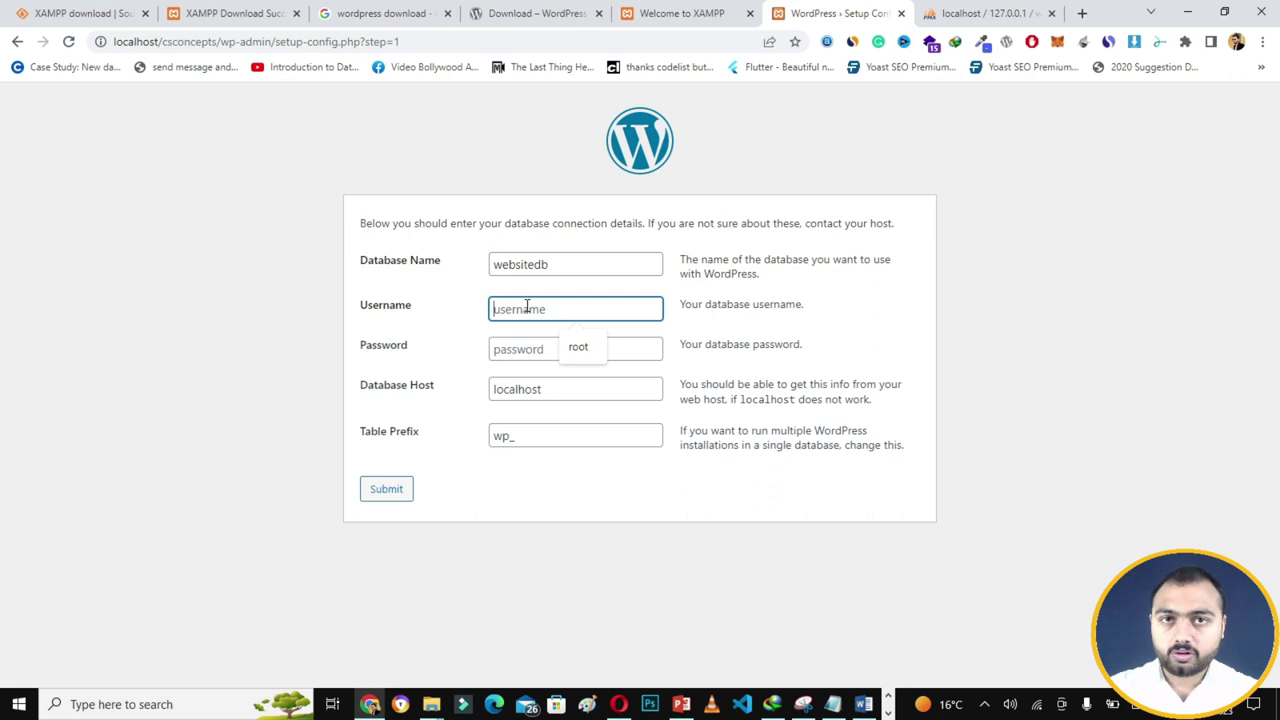
pyautogui.write('root')
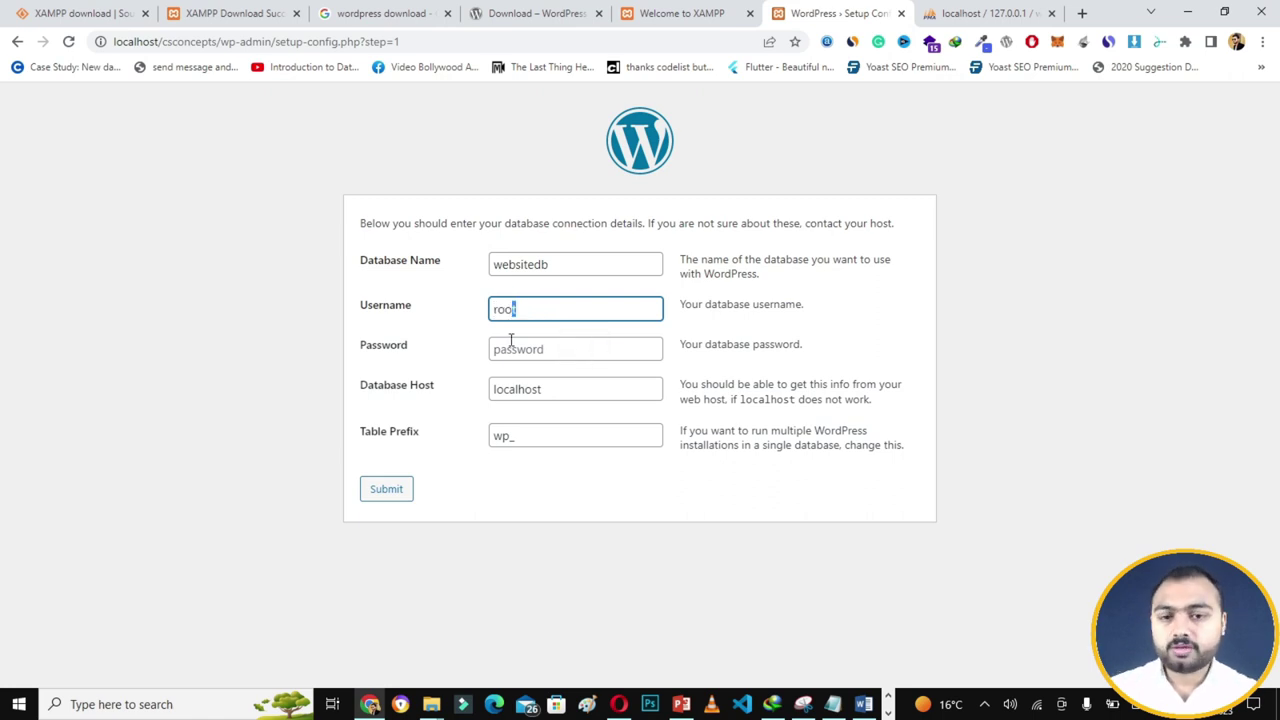
pyautogui.click(506, 348)
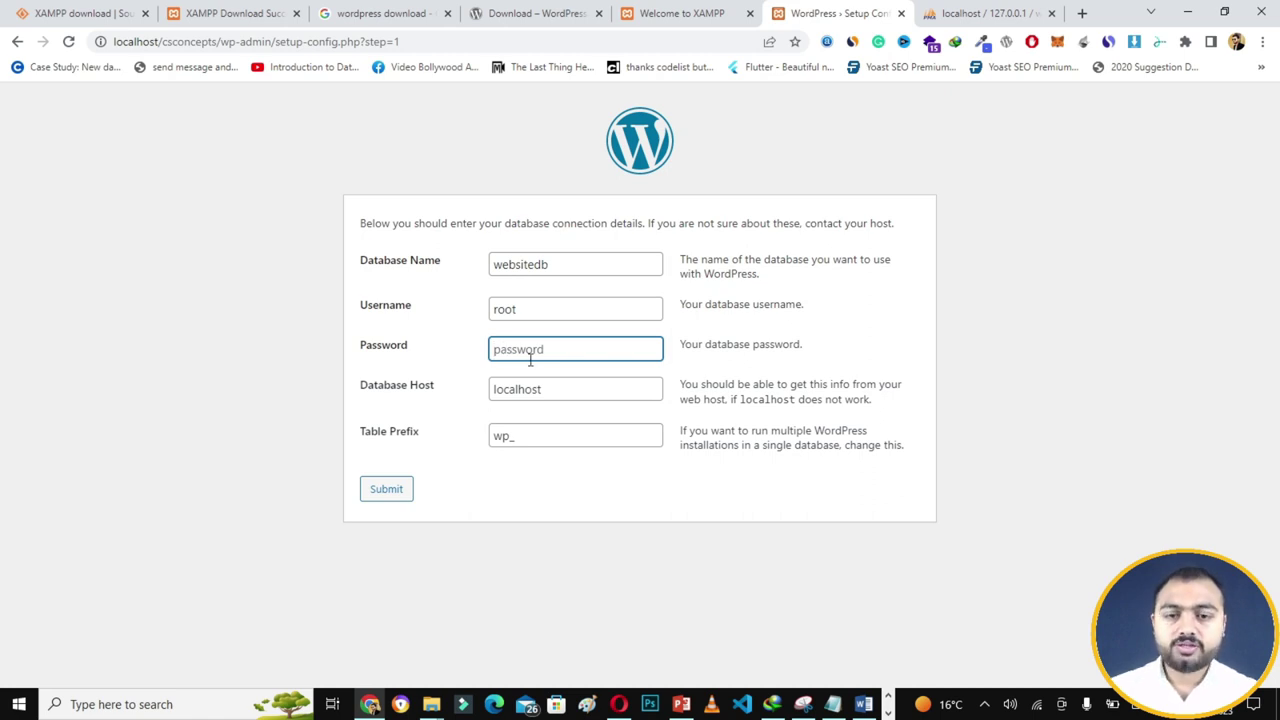
pyautogui.click(542, 388)
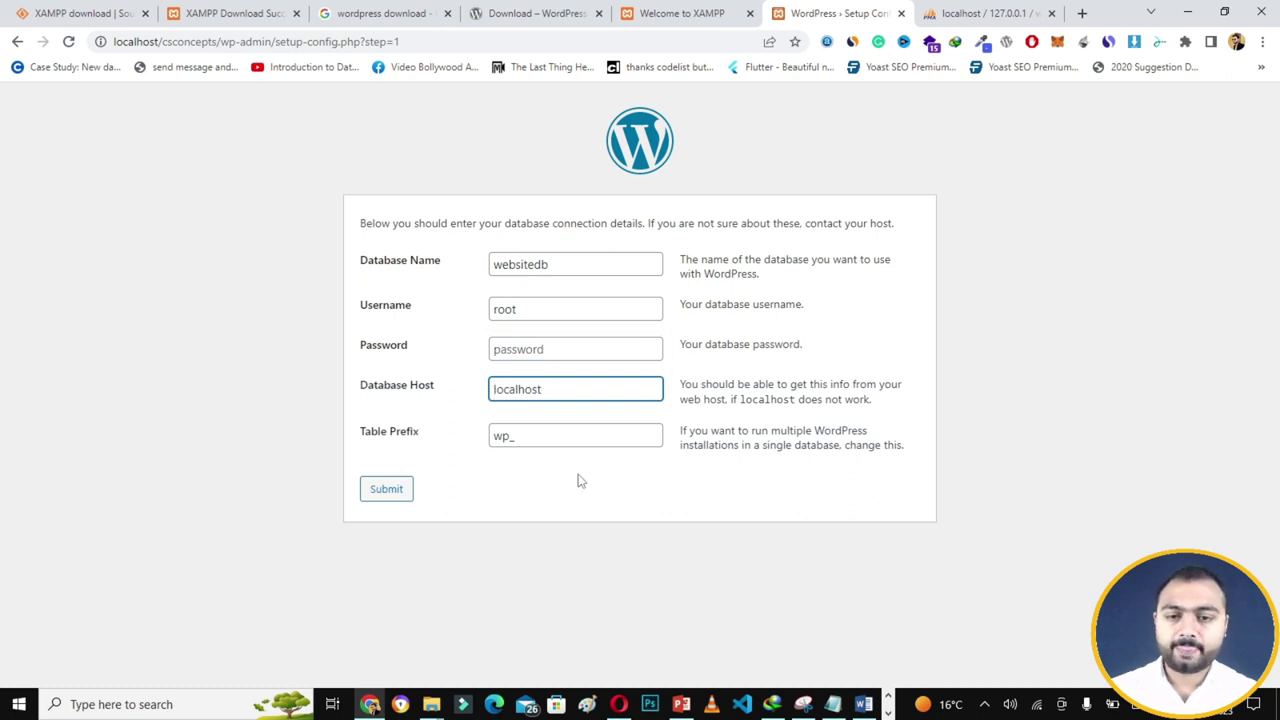
pyautogui.click(520, 467)
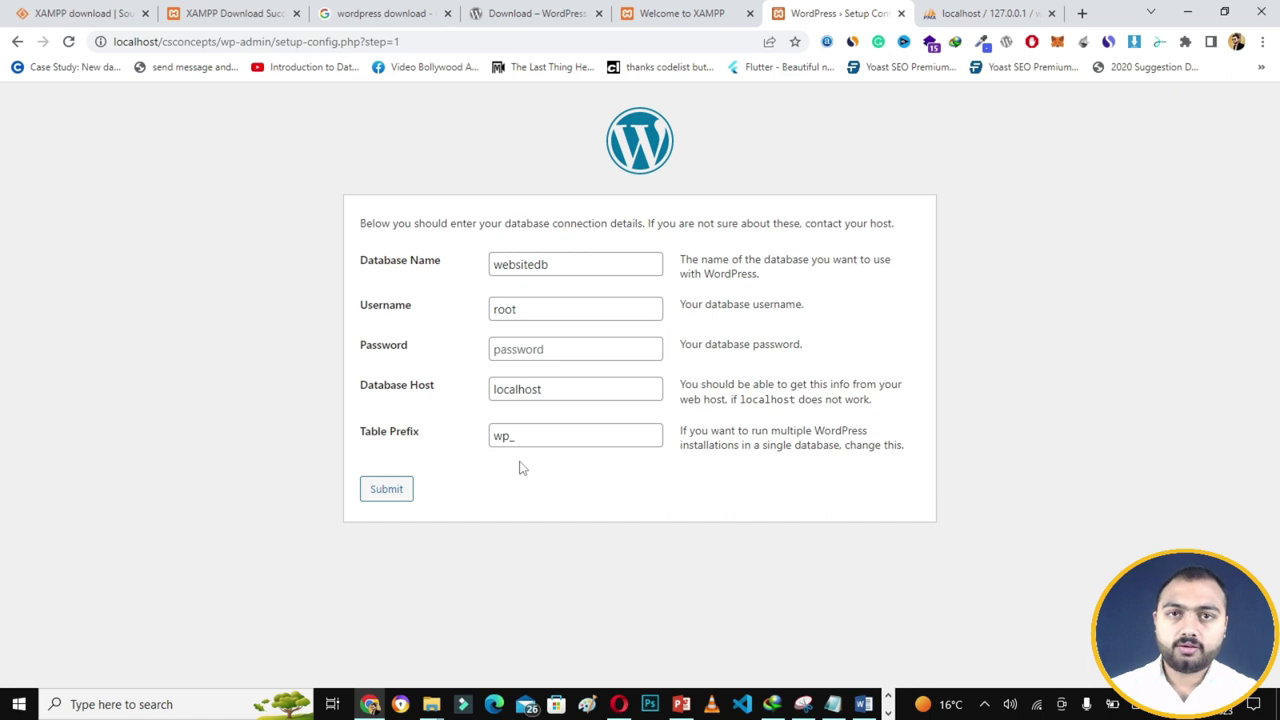
pyautogui.click(400, 488)
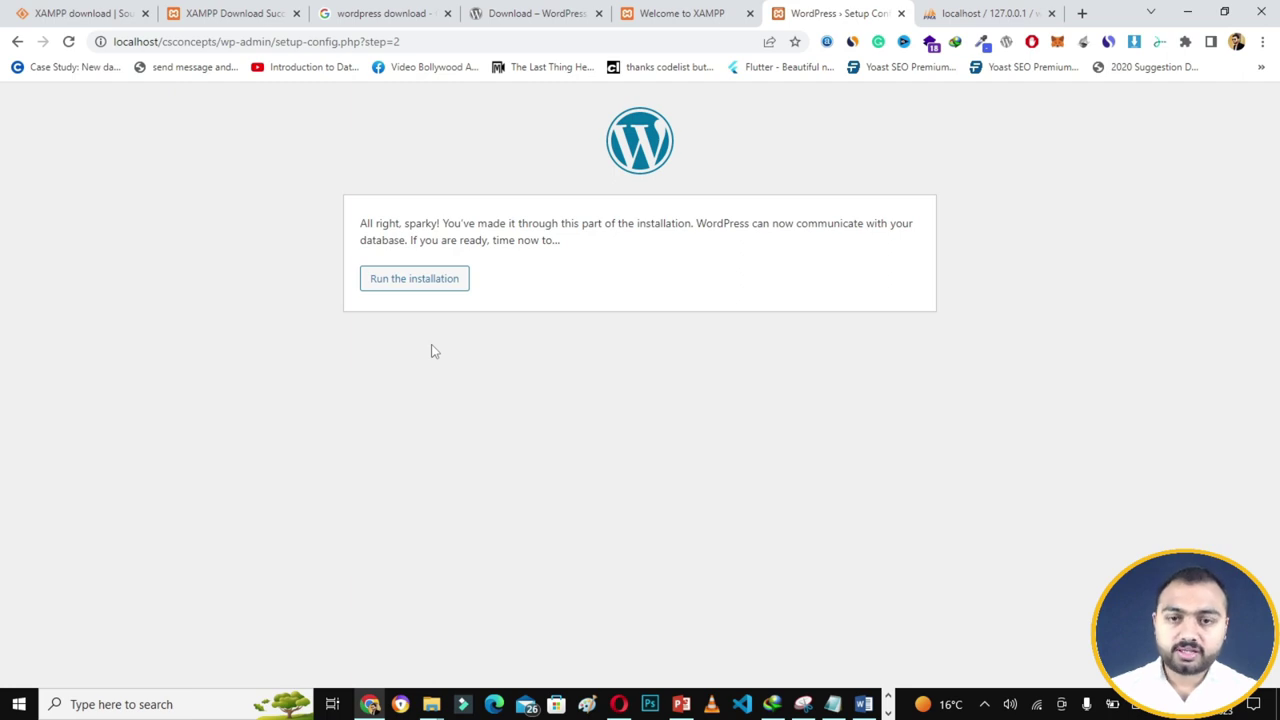
# - Start the installation and enter 'Cs concepts' as site title plus the admin username
pyautogui.click(409, 290)
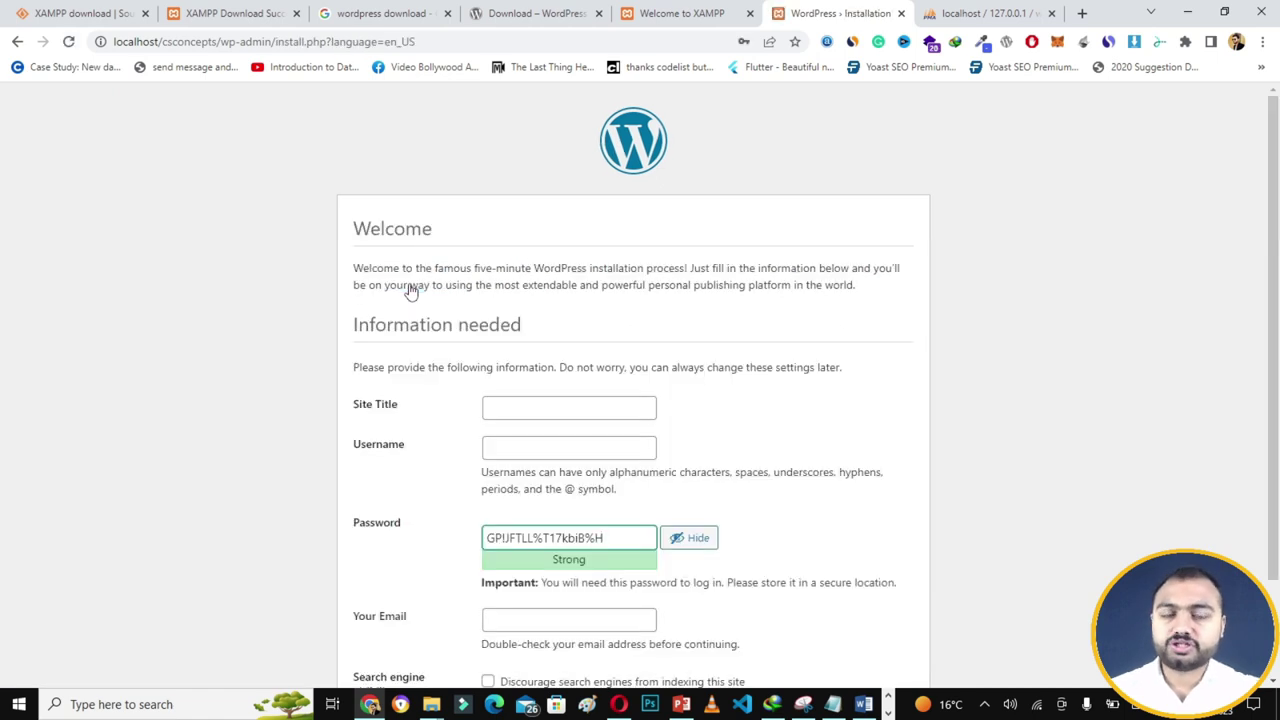
pyautogui.scroll(-1, 325, 285)
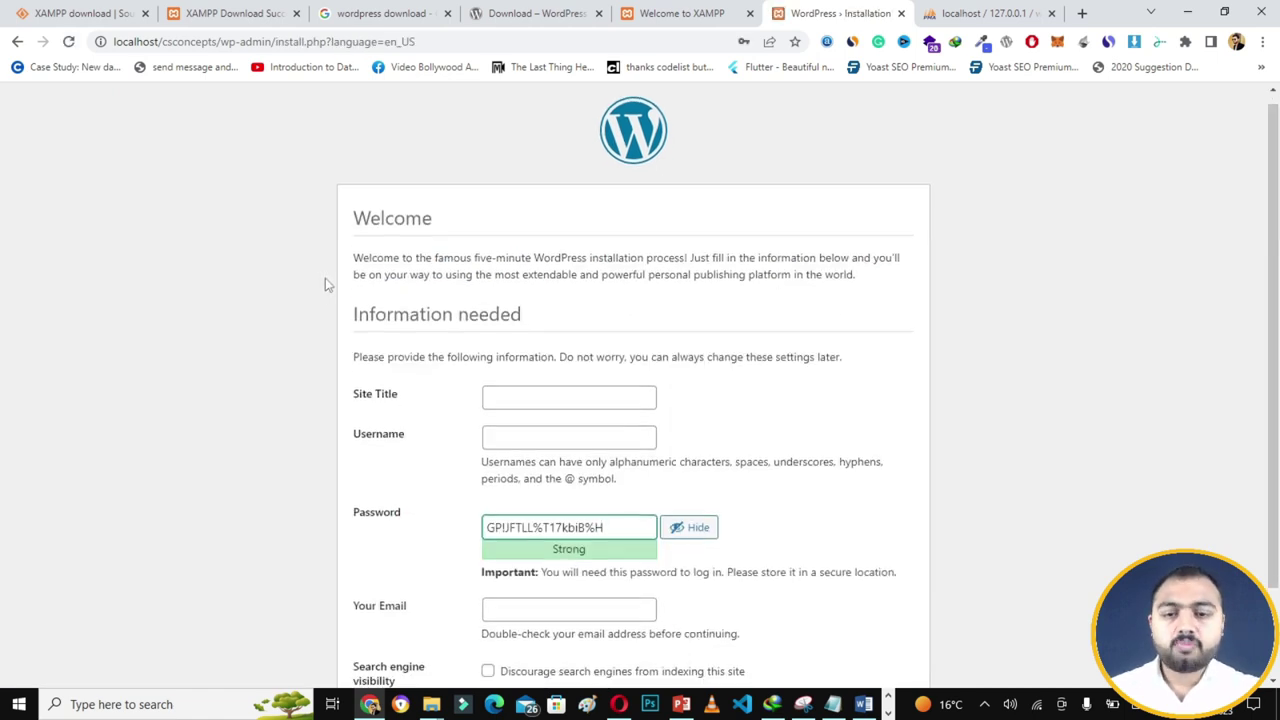
pyautogui.scroll(-1, 325, 284)
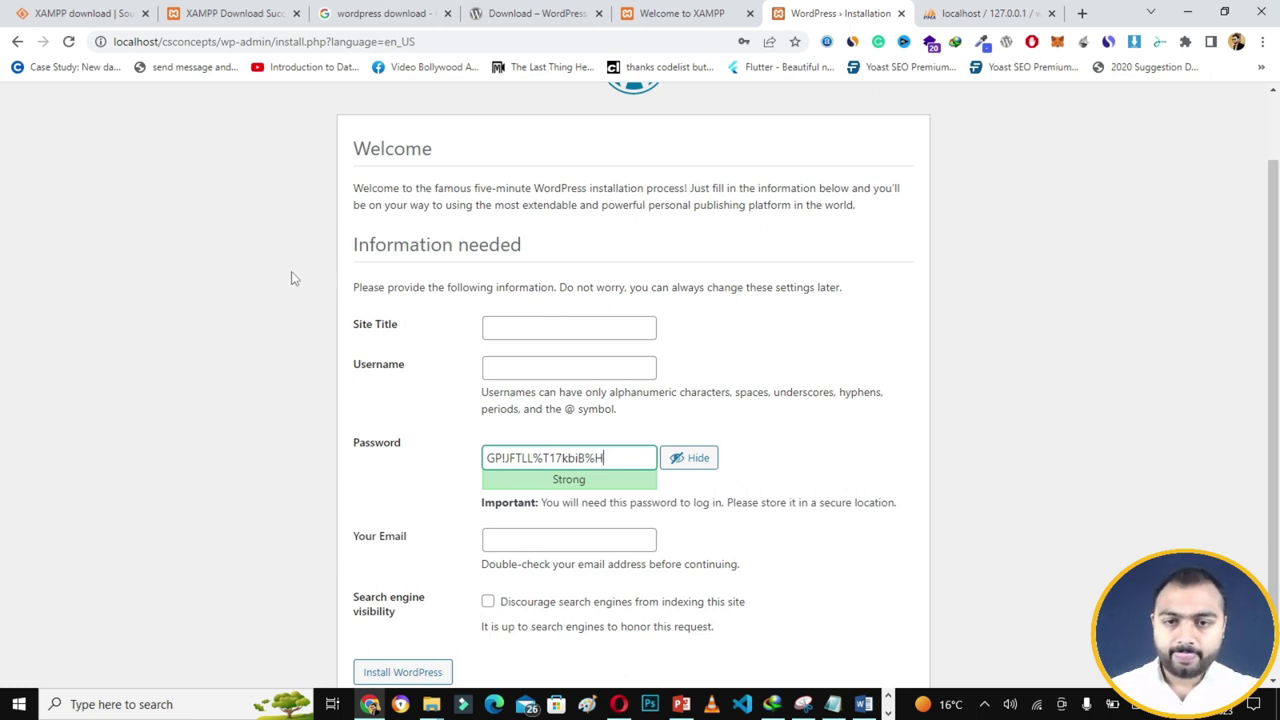
pyautogui.click(521, 328)
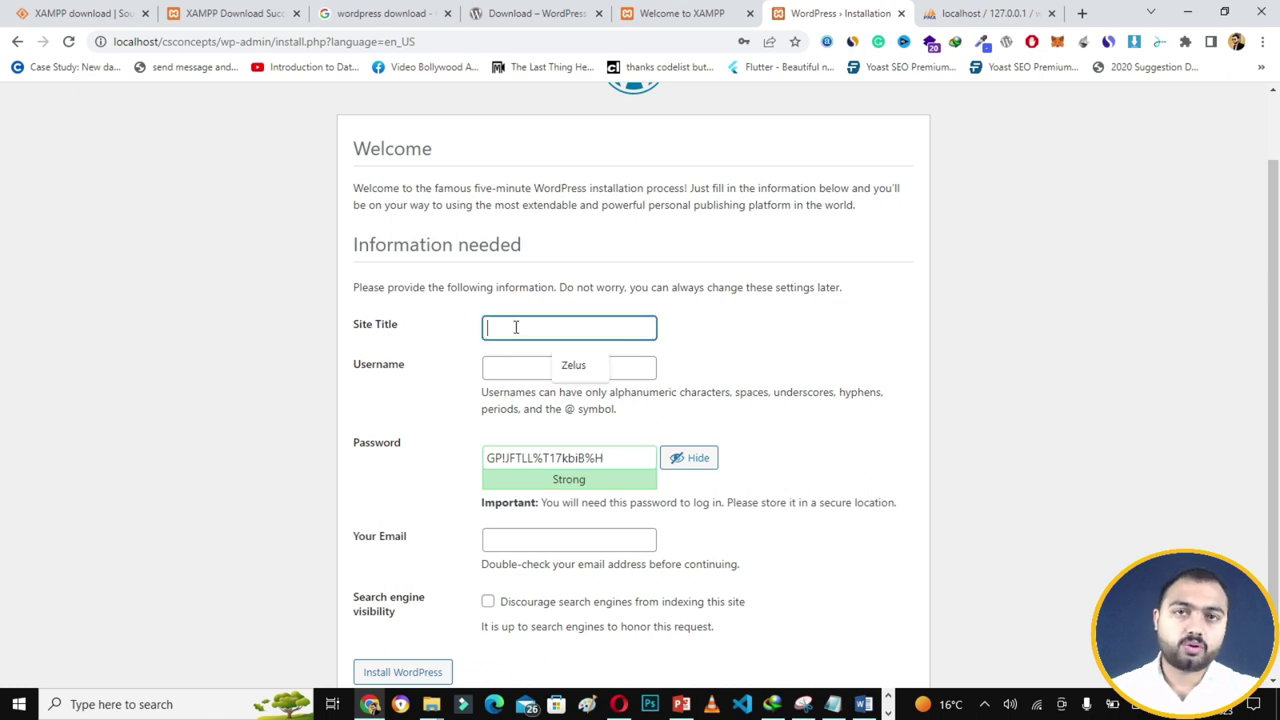
pyautogui.write('Cs')
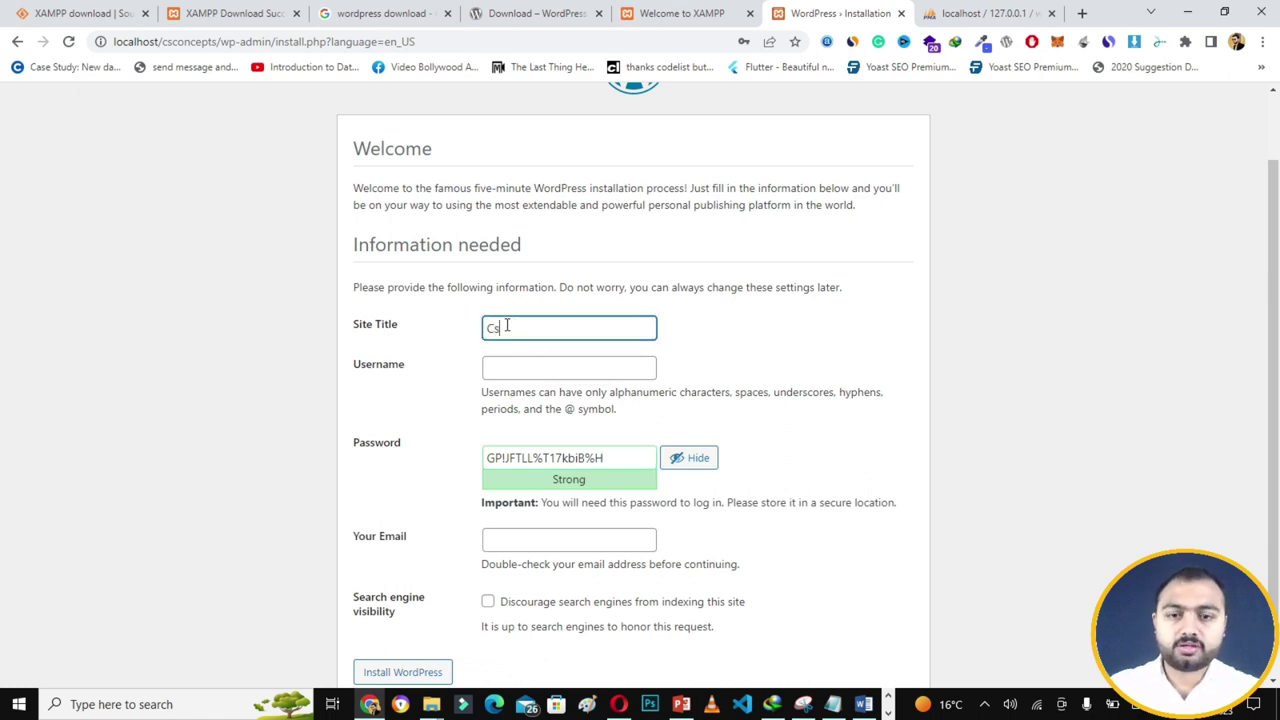
pyautogui.write(' concepts')
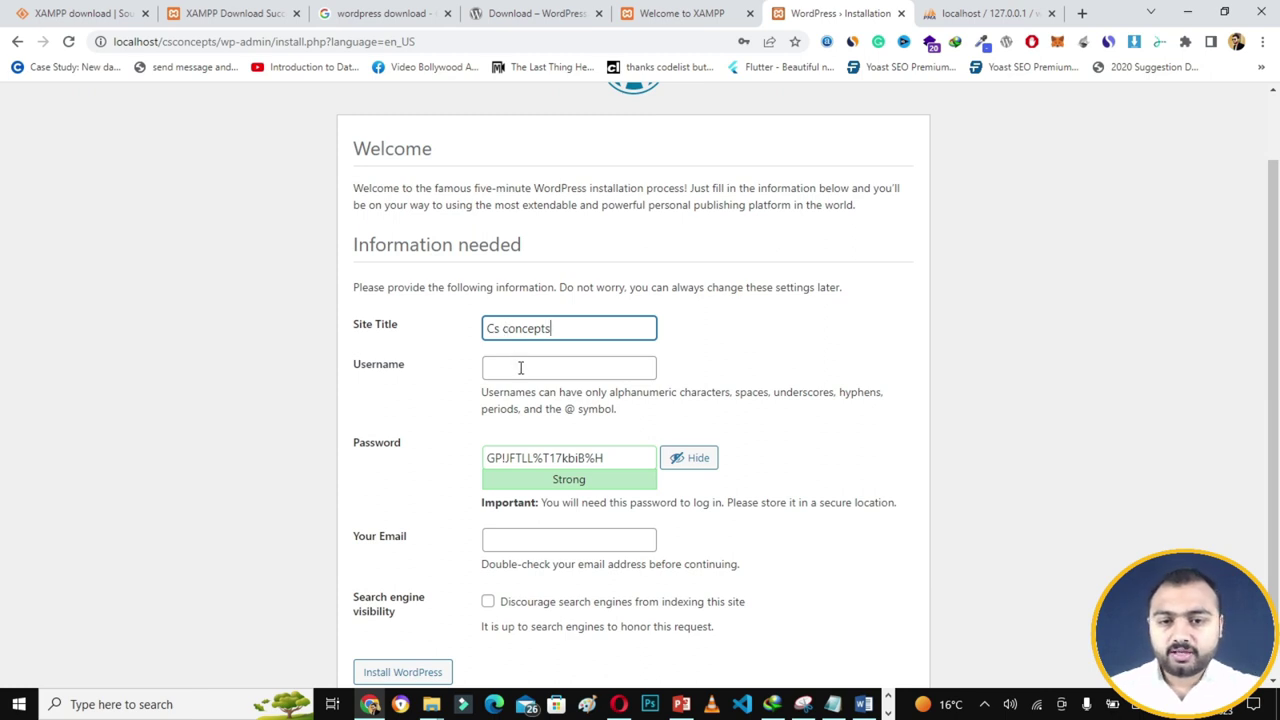
pyautogui.click(520, 368)
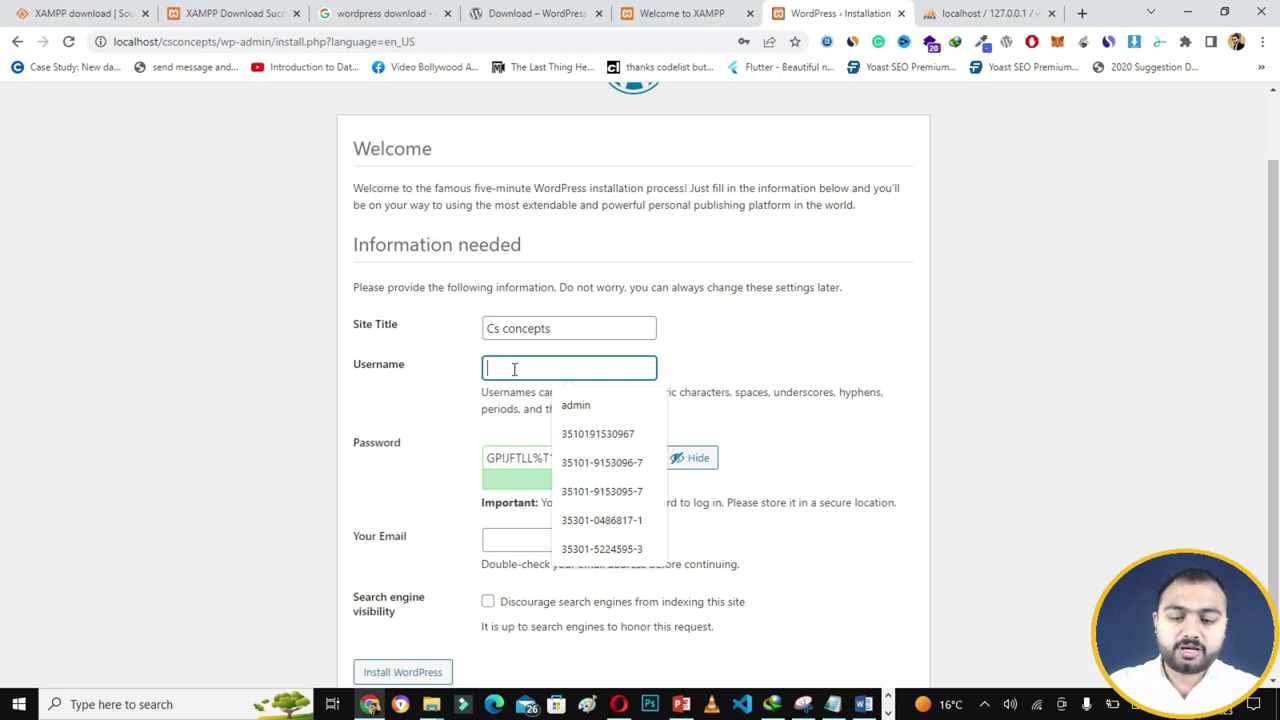
pyautogui.write('talha')
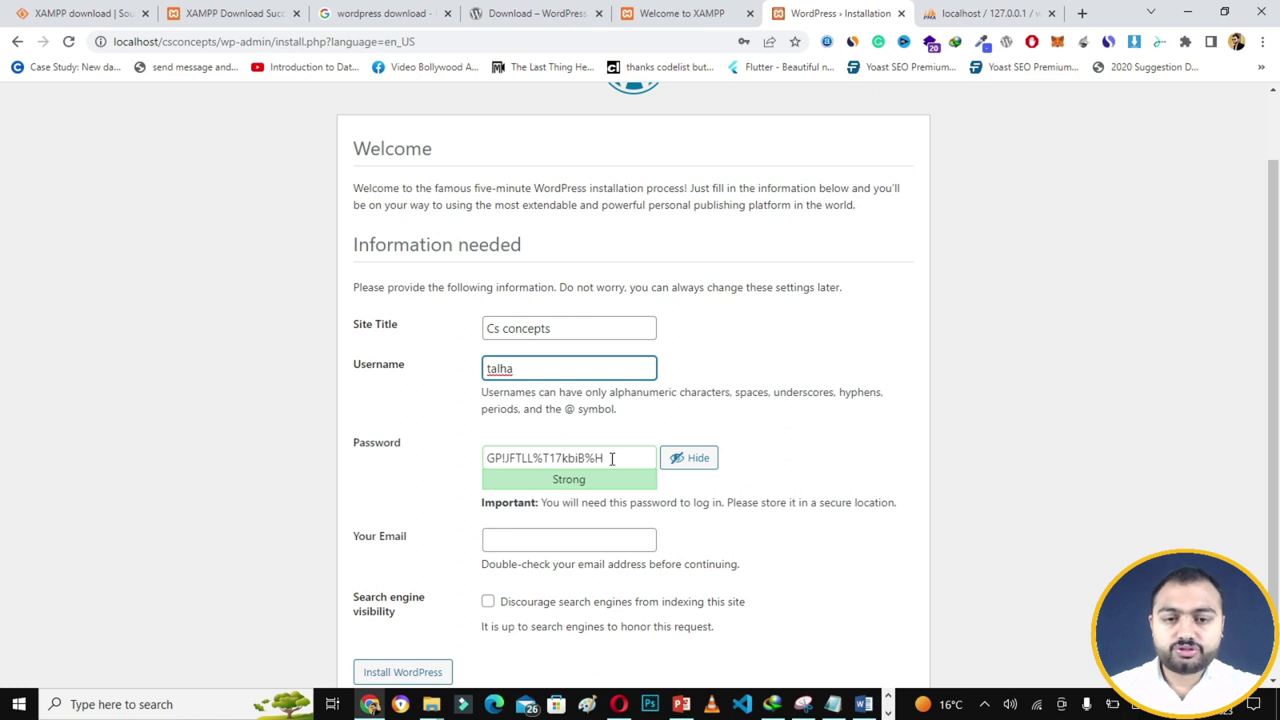
# - Replace the generated password with a weak one, confirm it, add the admin e-mail, and install
pyautogui.click(612, 458)
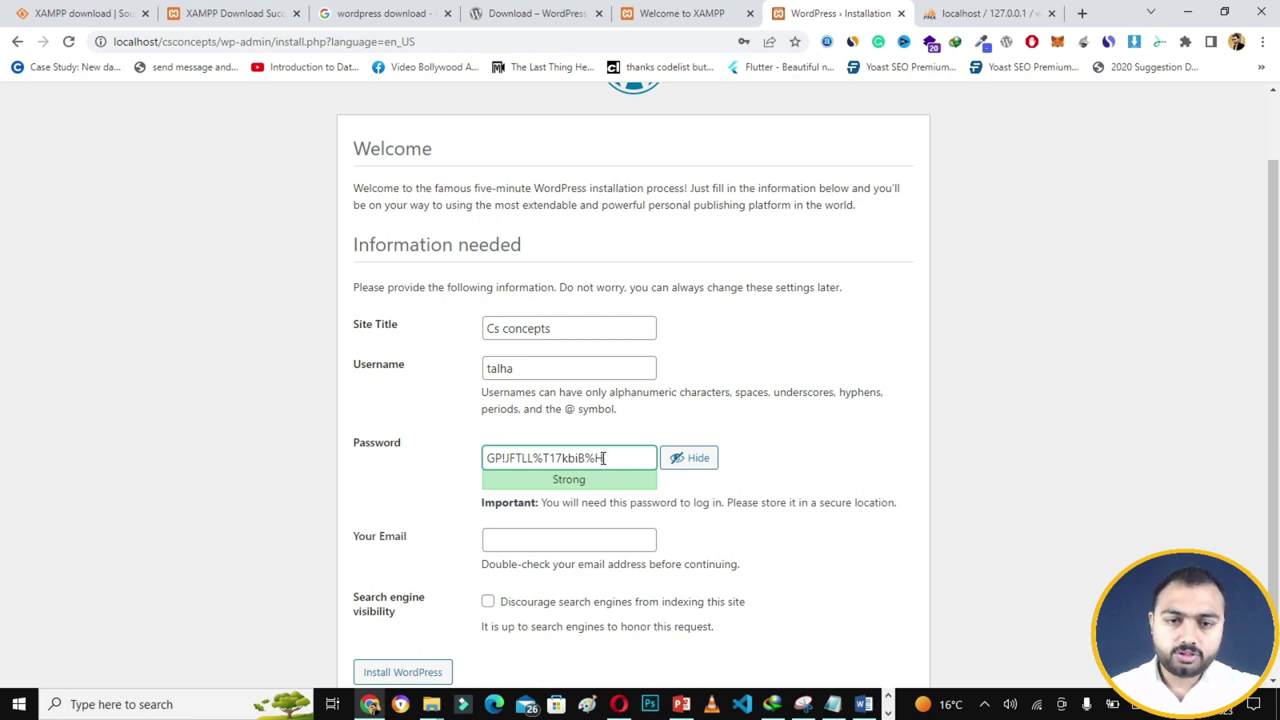
pyautogui.moveTo(605, 458); pyautogui.dragTo(481, 453)
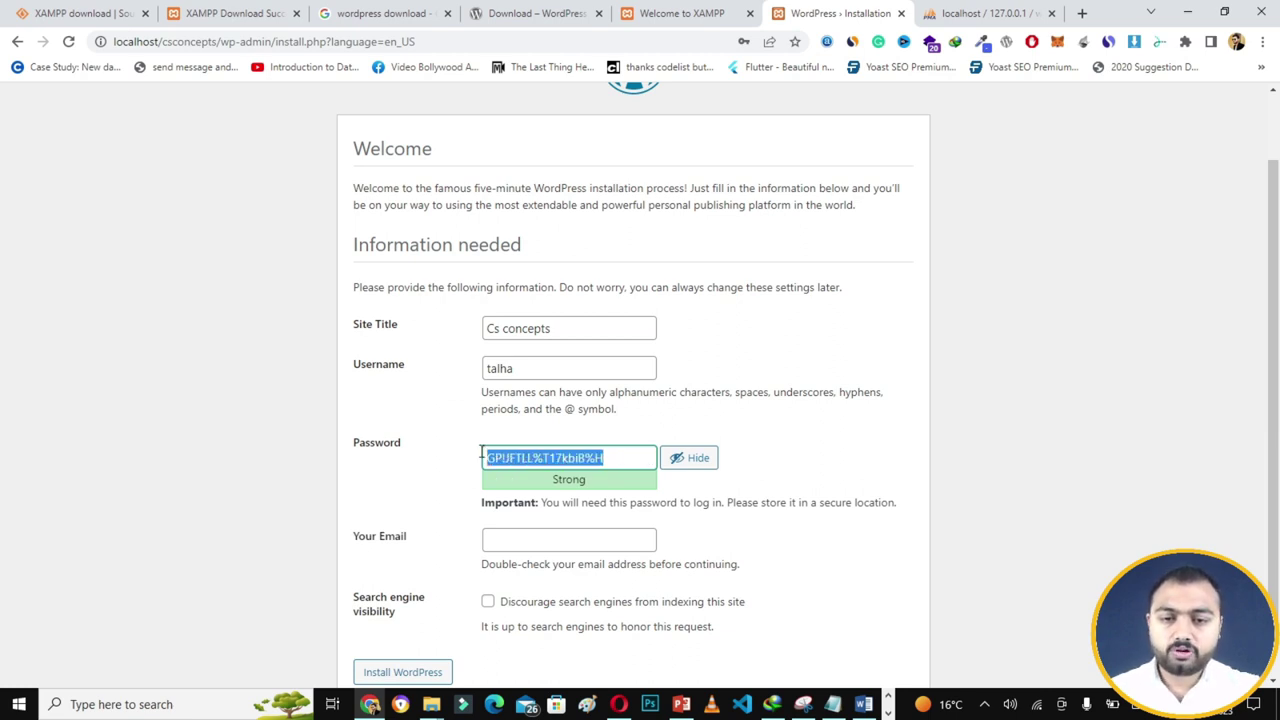
pyautogui.press('BackSpace')
pyautogui.write('admin')
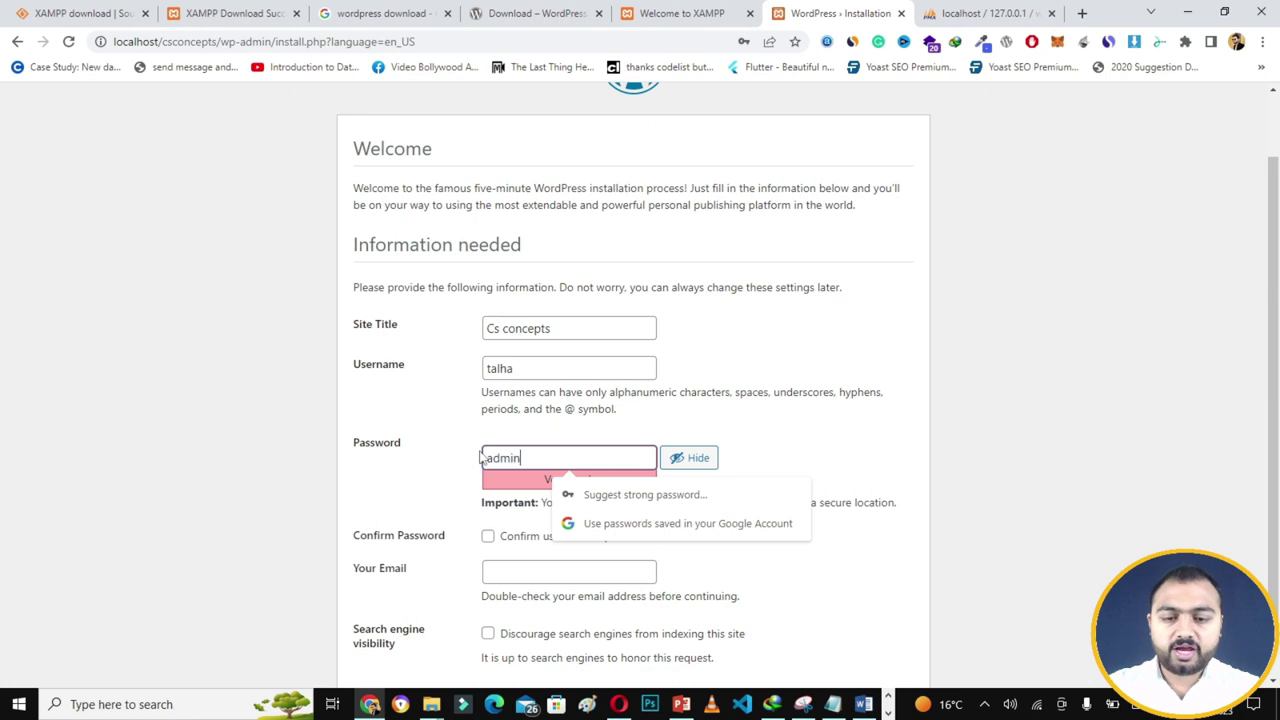
pyautogui.write('123')
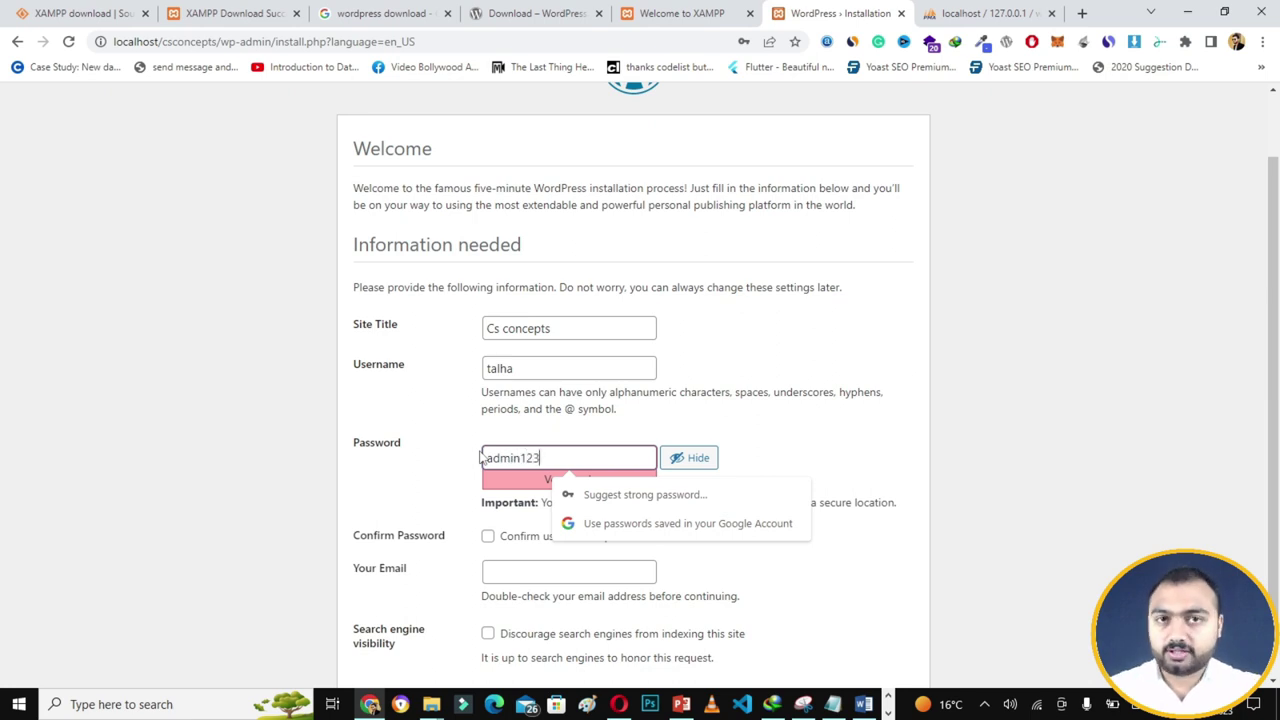
pyautogui.scroll(-1, 557, 491)
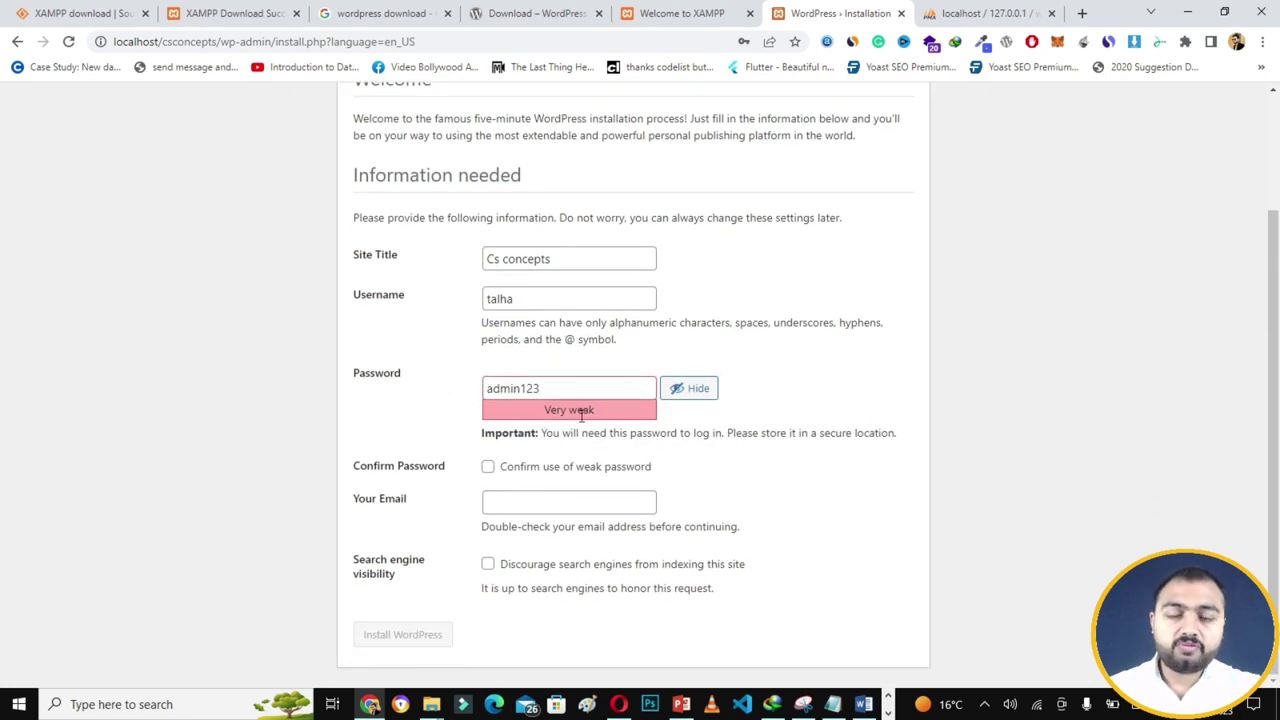
pyautogui.click(488, 468)
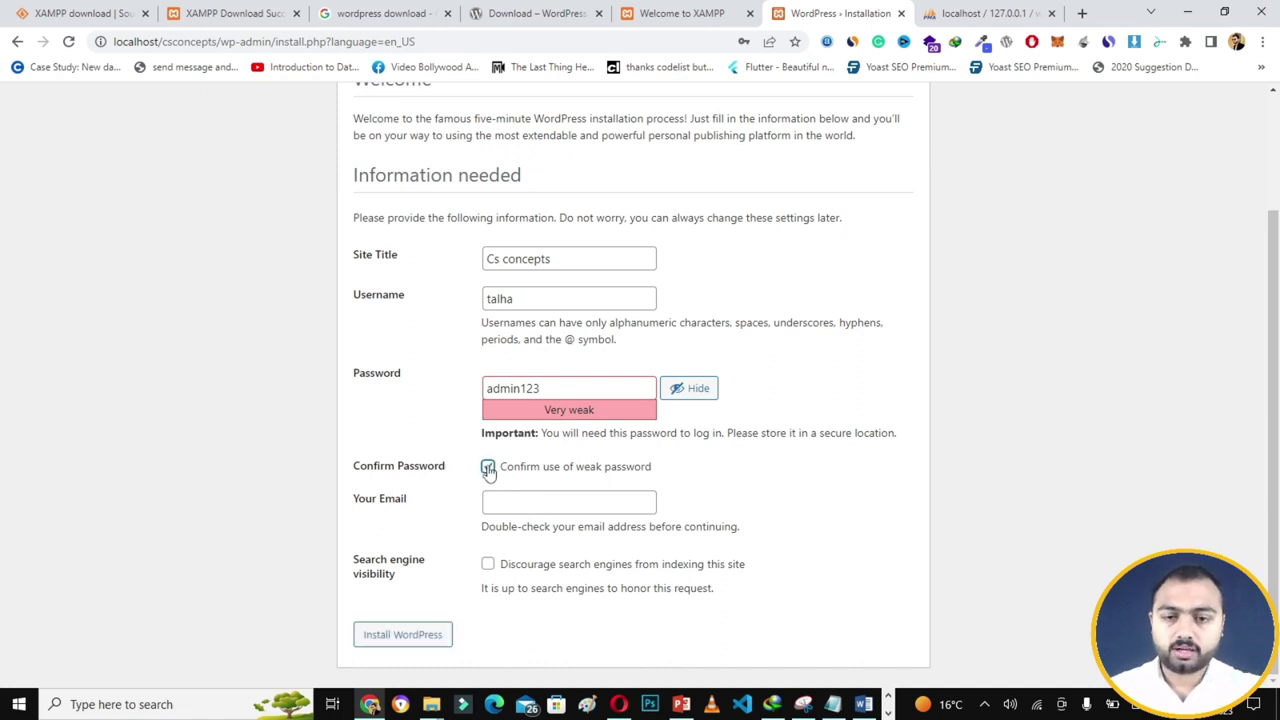
pyautogui.click(528, 503)
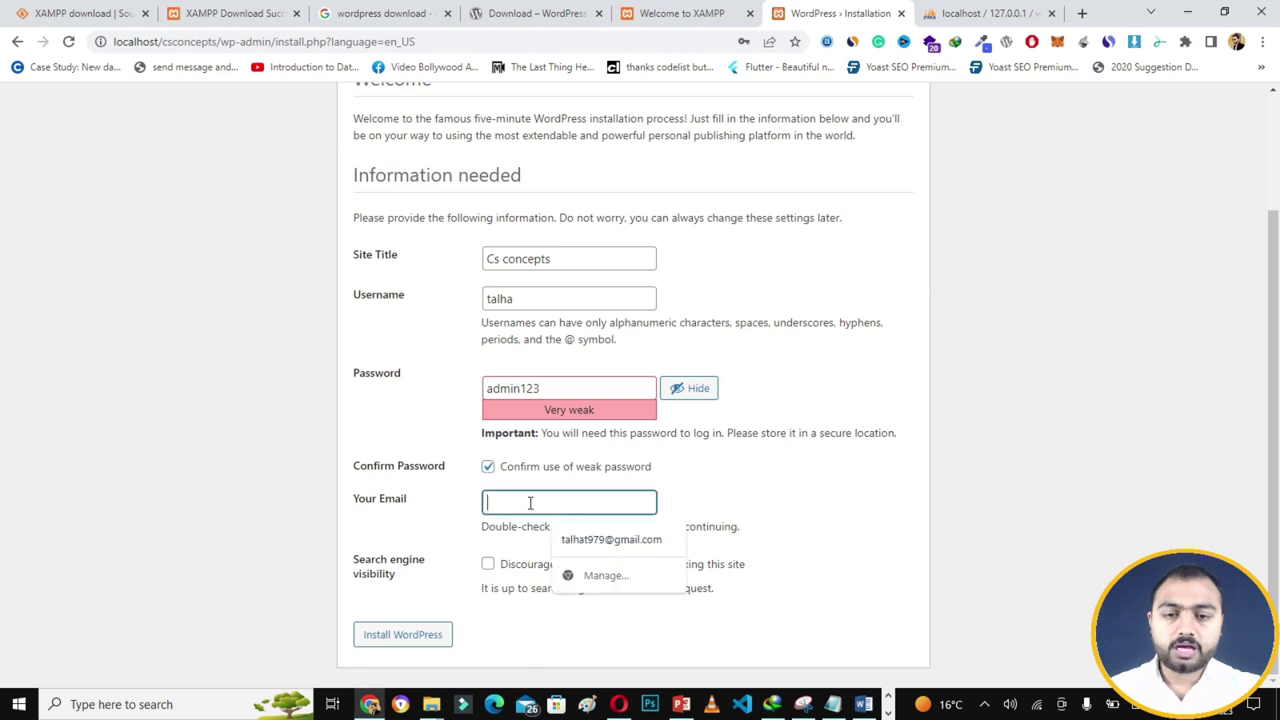
pyautogui.click(596, 540)
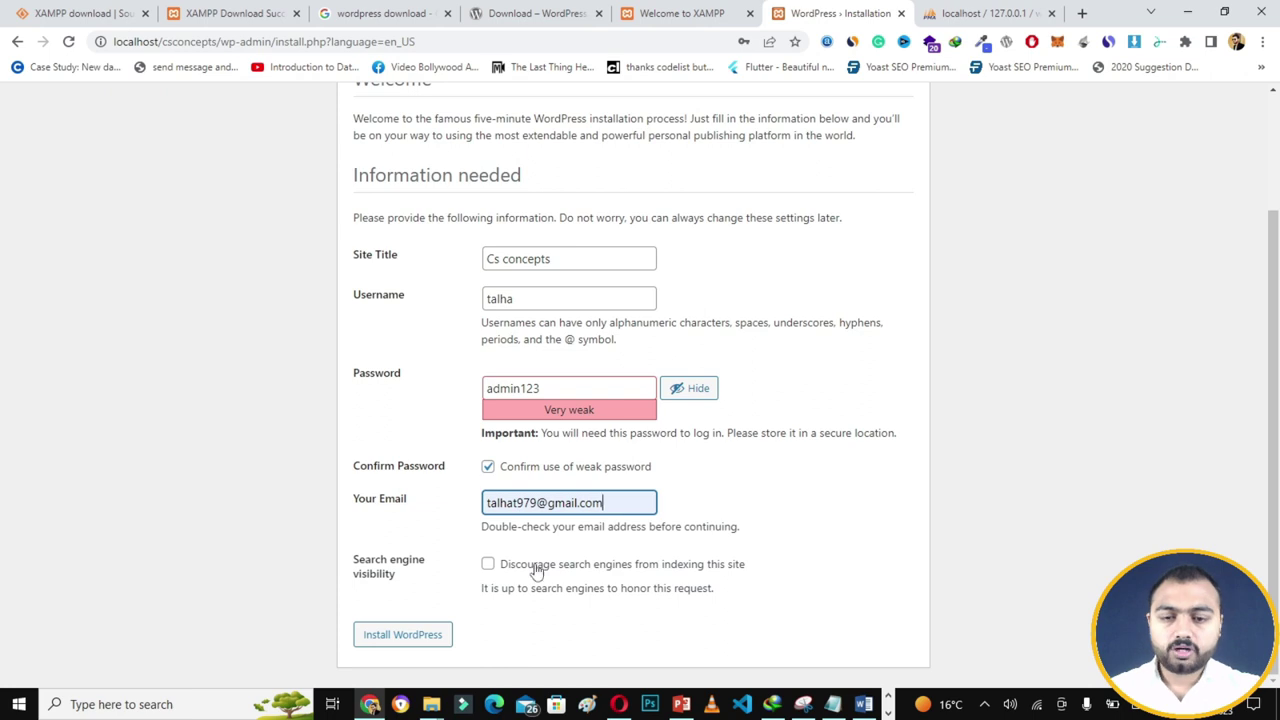
pyautogui.click(436, 644)
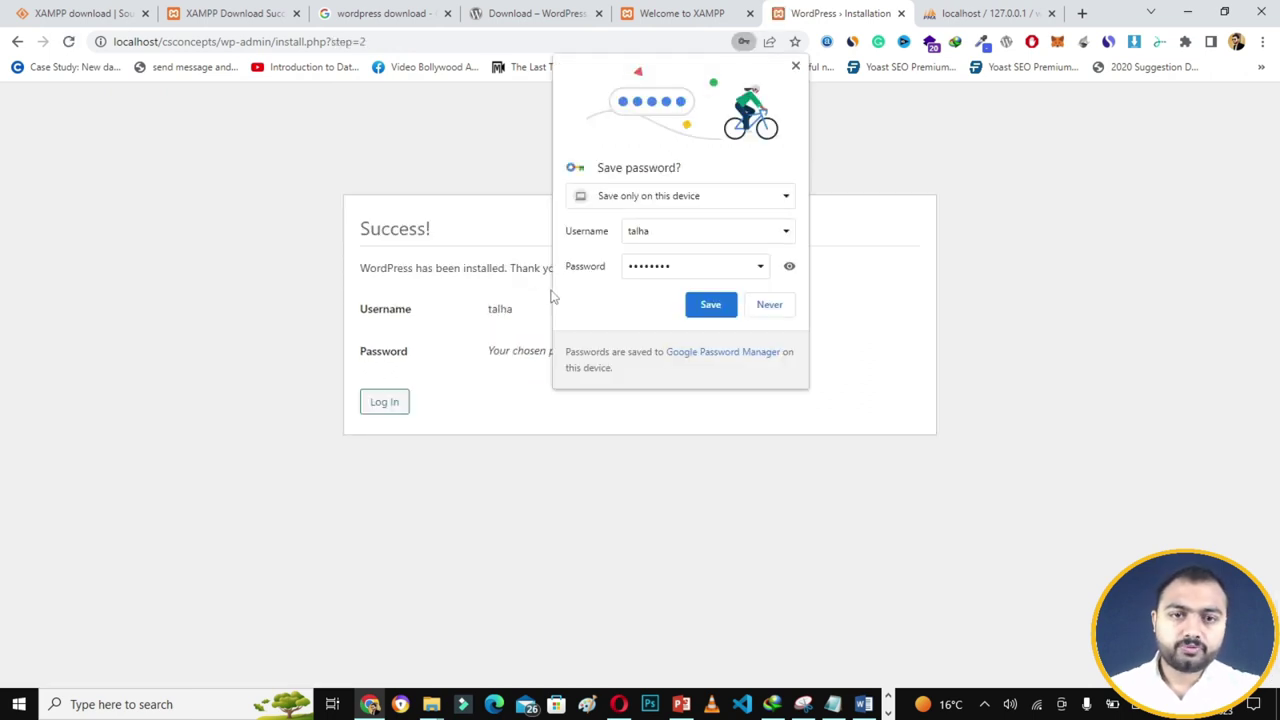
# - Save the login in Chrome and sign in on wp-login.php with the admin credentials
pyautogui.click(702, 312)
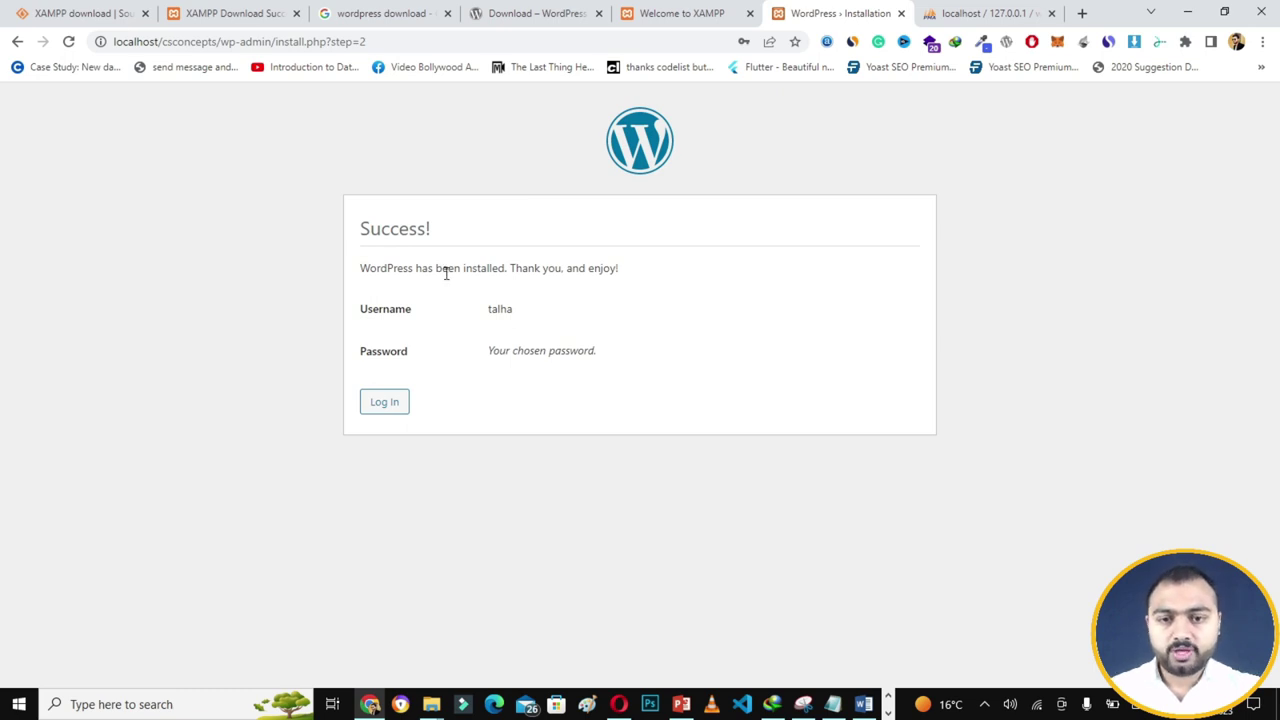
pyautogui.click(380, 411)
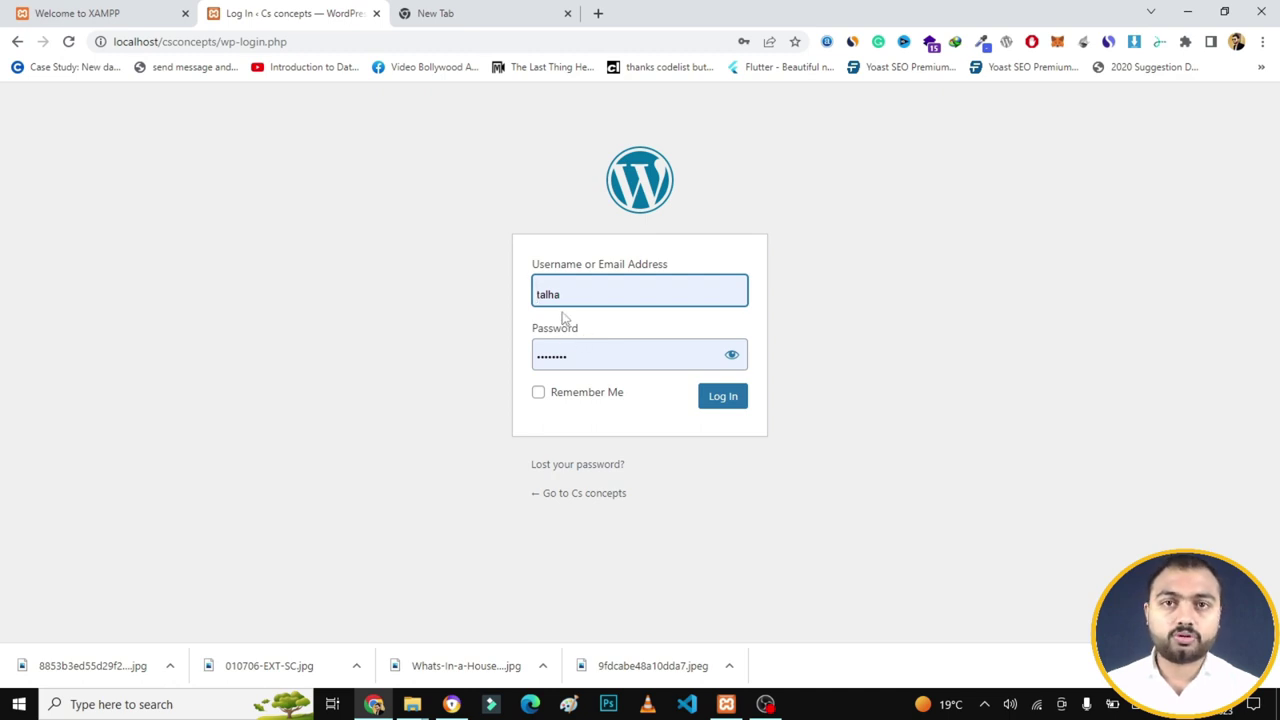
pyautogui.click(733, 358)
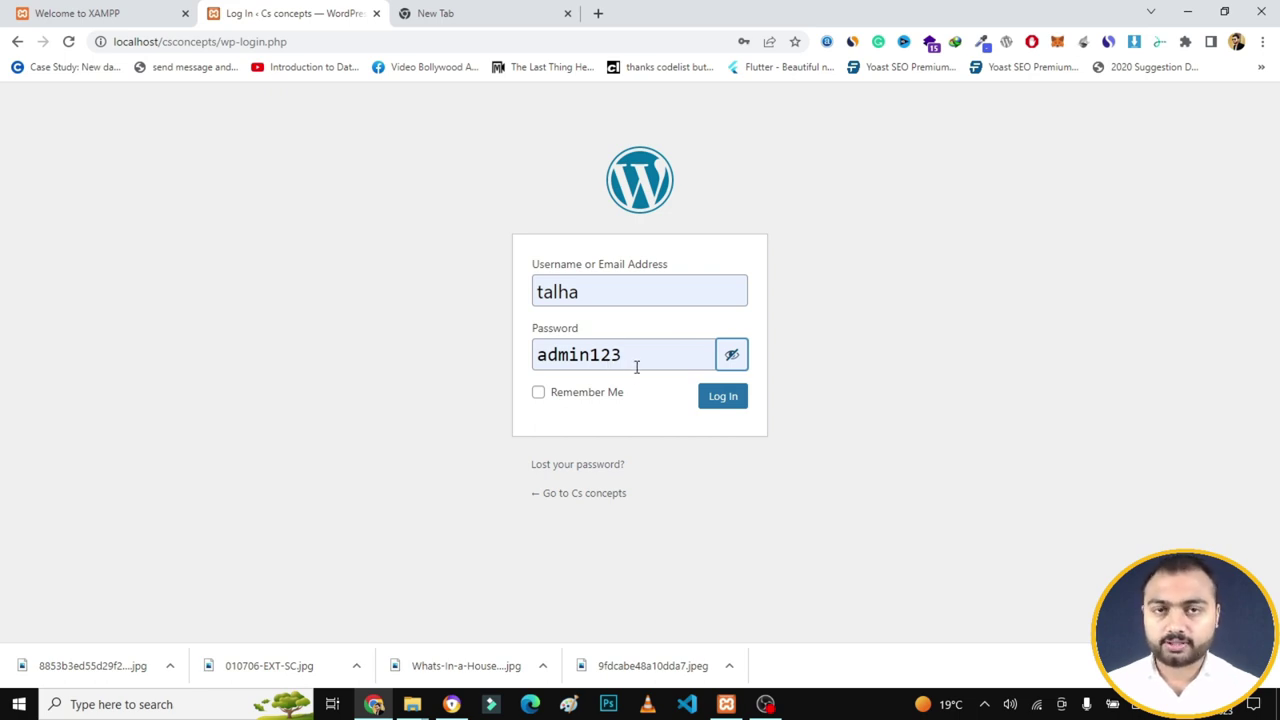
pyautogui.click(726, 400)
pyautogui.click(724, 398)
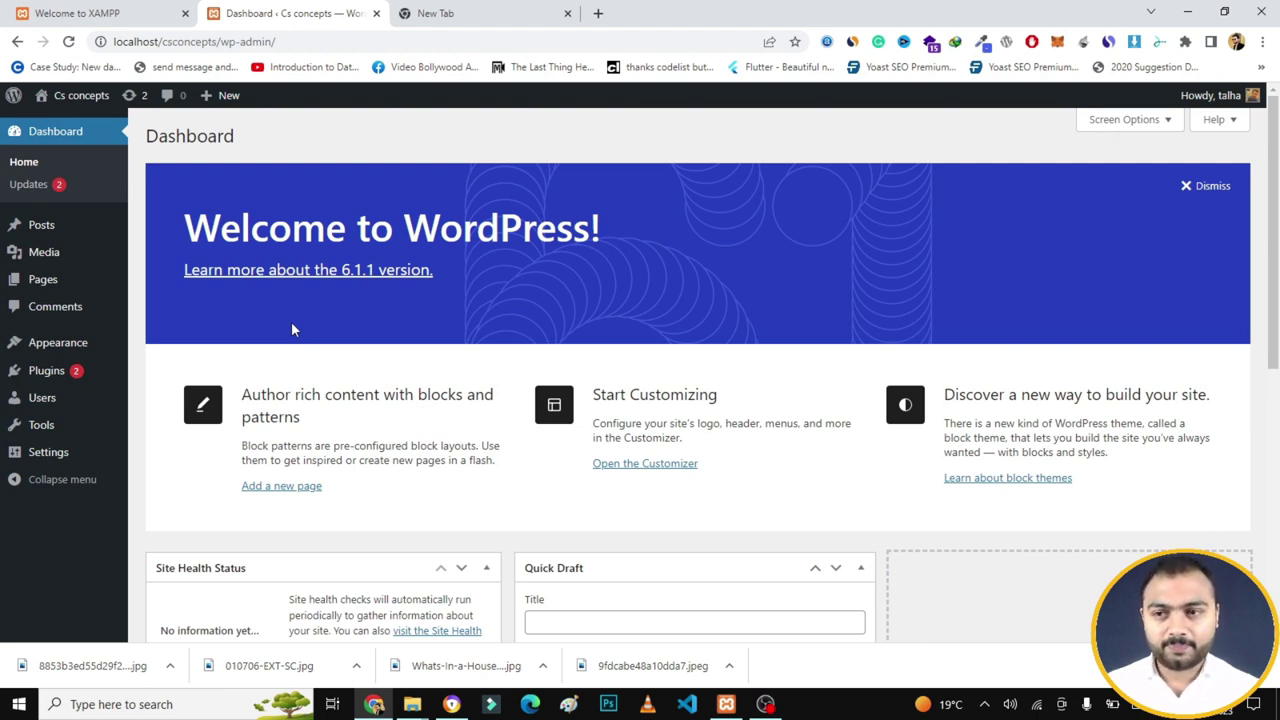
# - Open the Cs concepts front page in a new tab, view the Hello world! post, and return to the Dashboard
pyautogui.moveTo(77, 106)
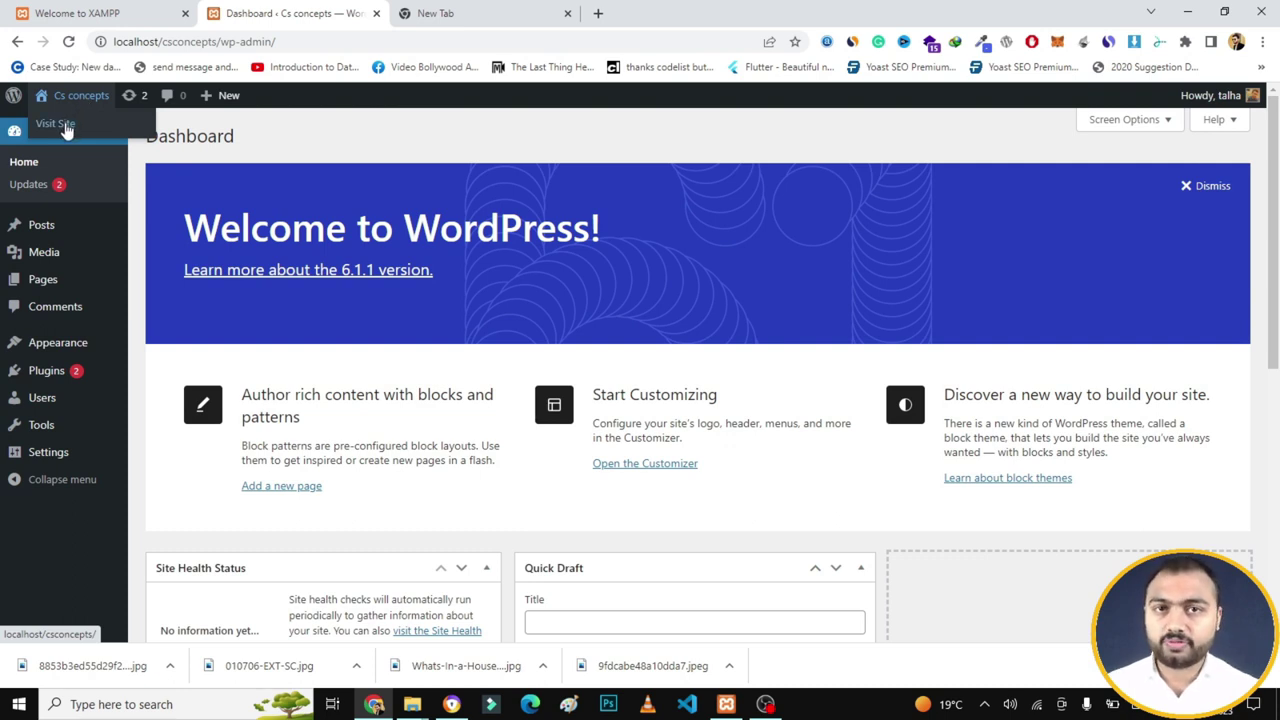
pyautogui.rightClick(65, 131)
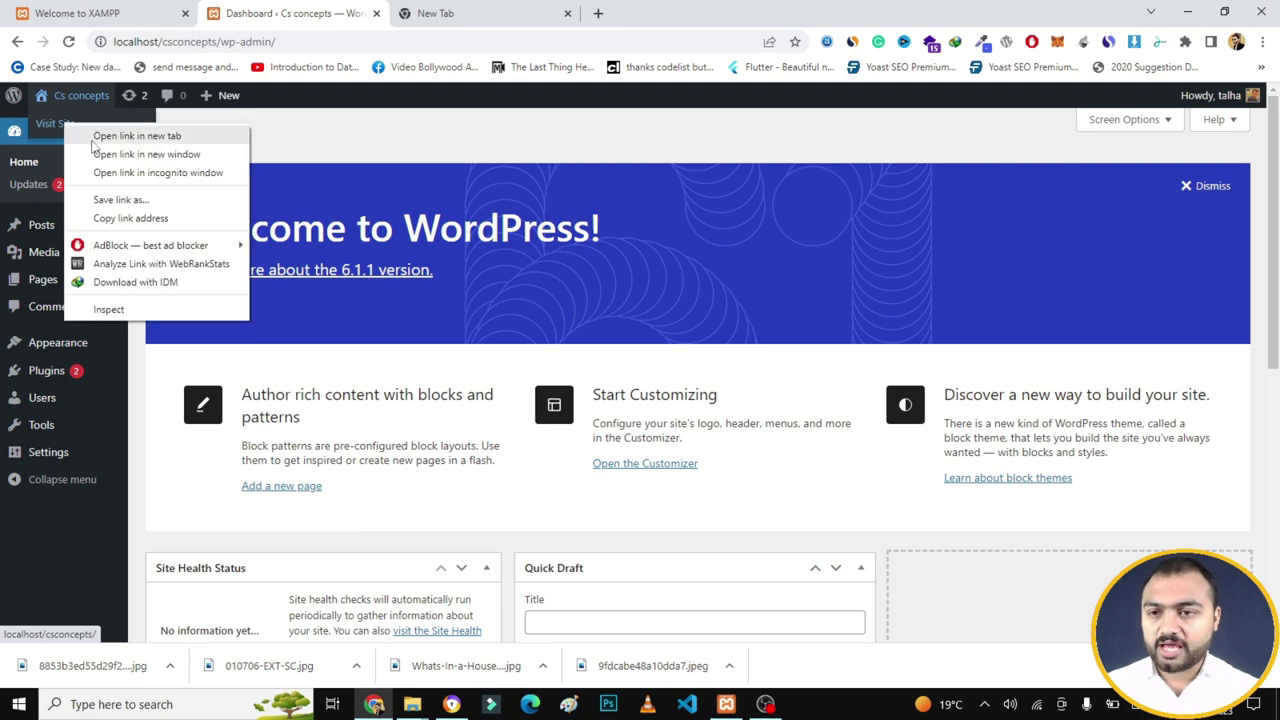
pyautogui.click(91, 139)
pyautogui.click(445, 13)
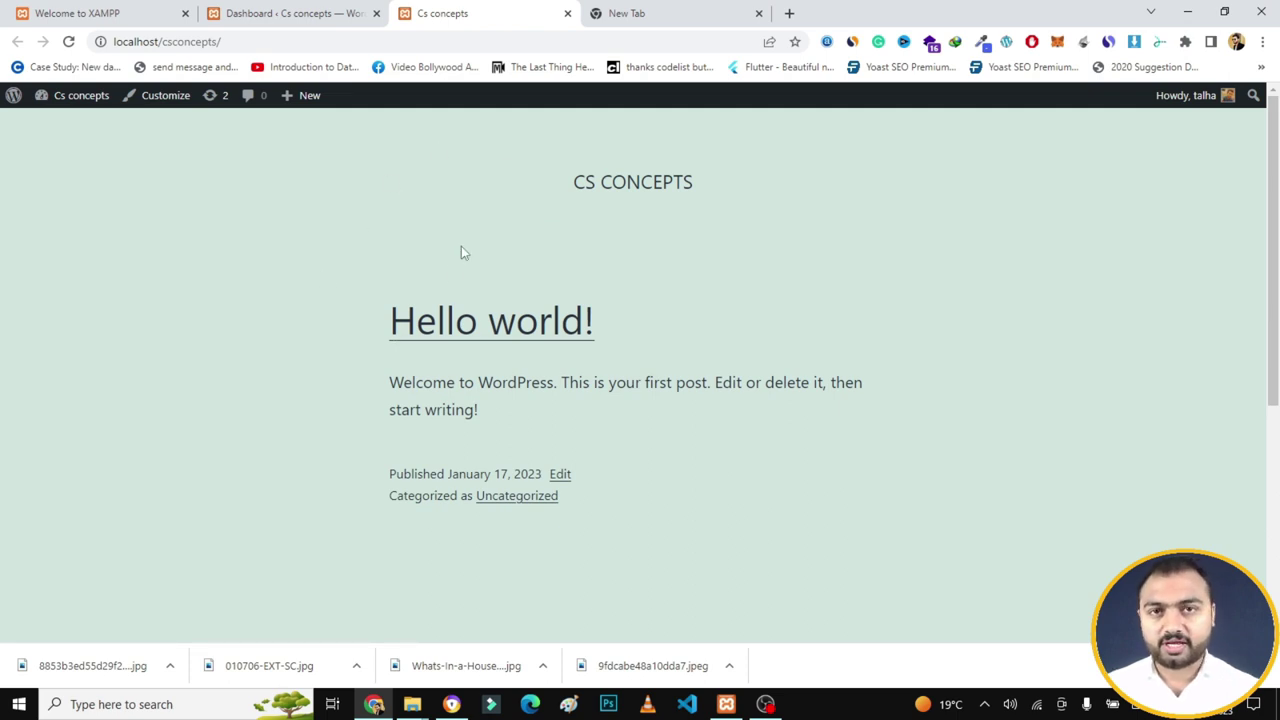
pyautogui.moveTo(1276, 195); pyautogui.dragTo(1277, 422)
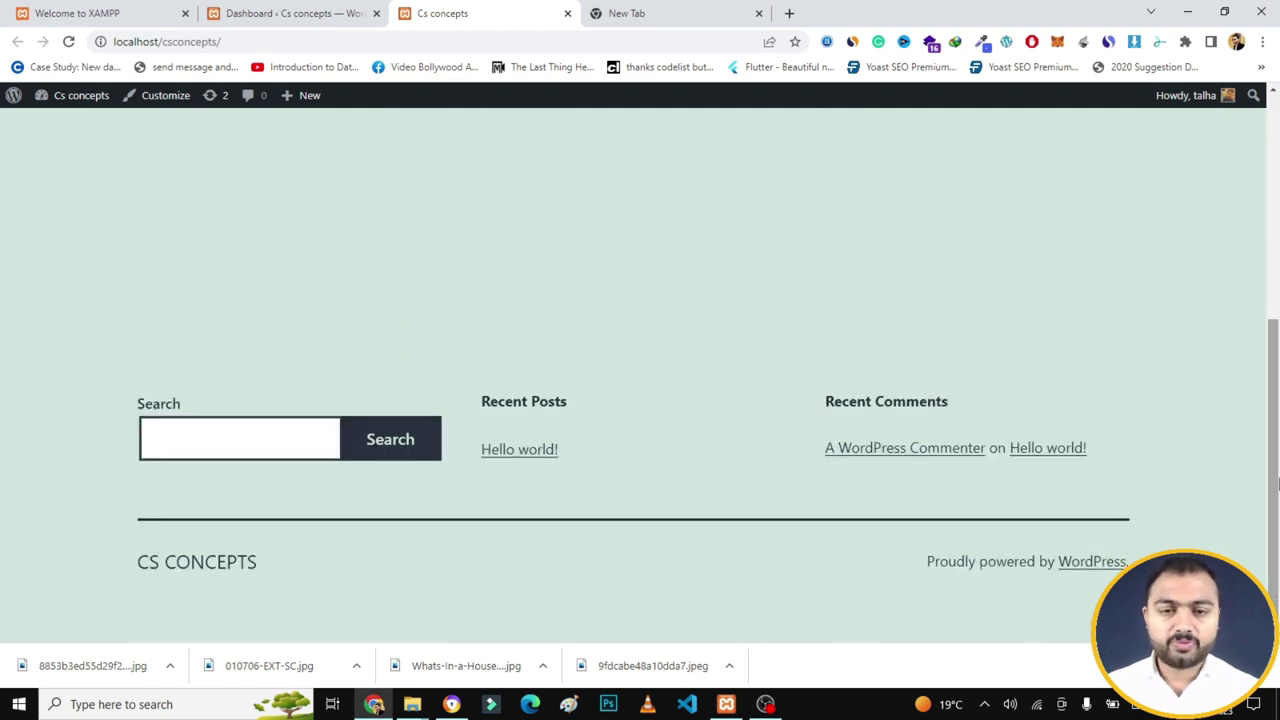
pyautogui.scroll(5, 940, 410)
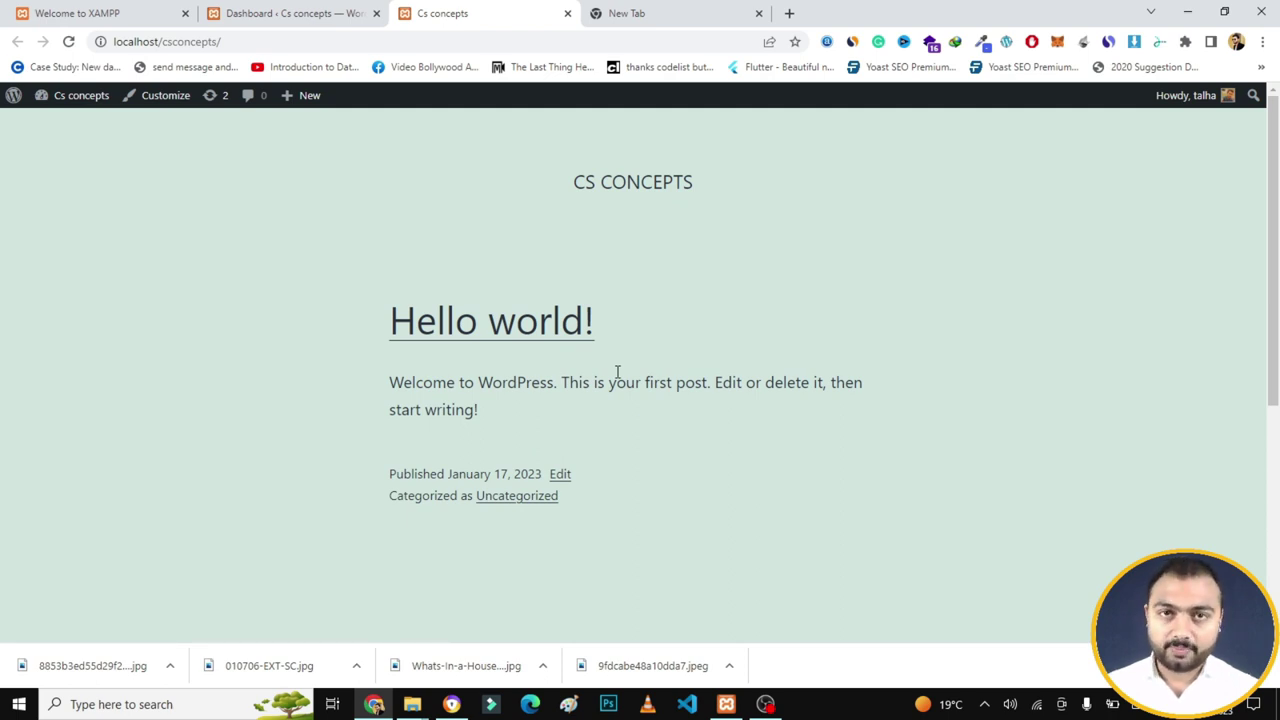
pyautogui.click(327, 17)
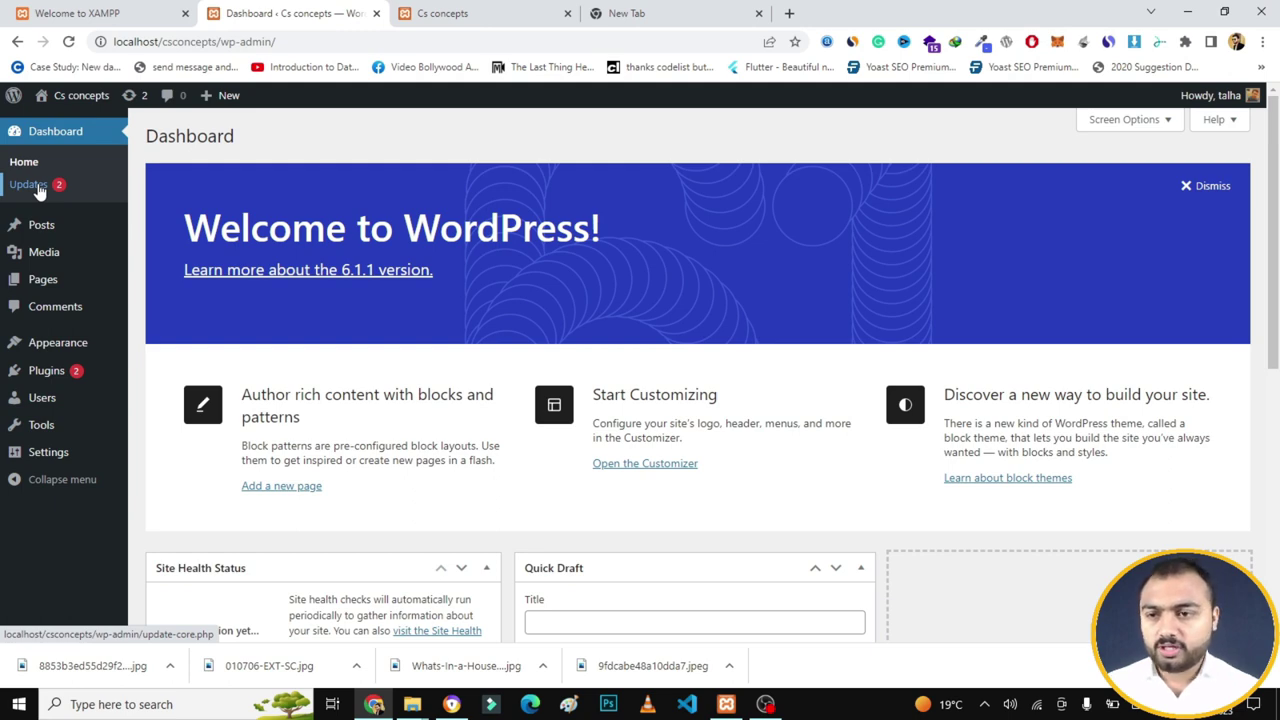
# - Check Updates (6.1.1 is latest, Akismet 5.0.2 pending), then return to Dashboard Home and reveal the Appearance submenu
pyautogui.click(38, 189)
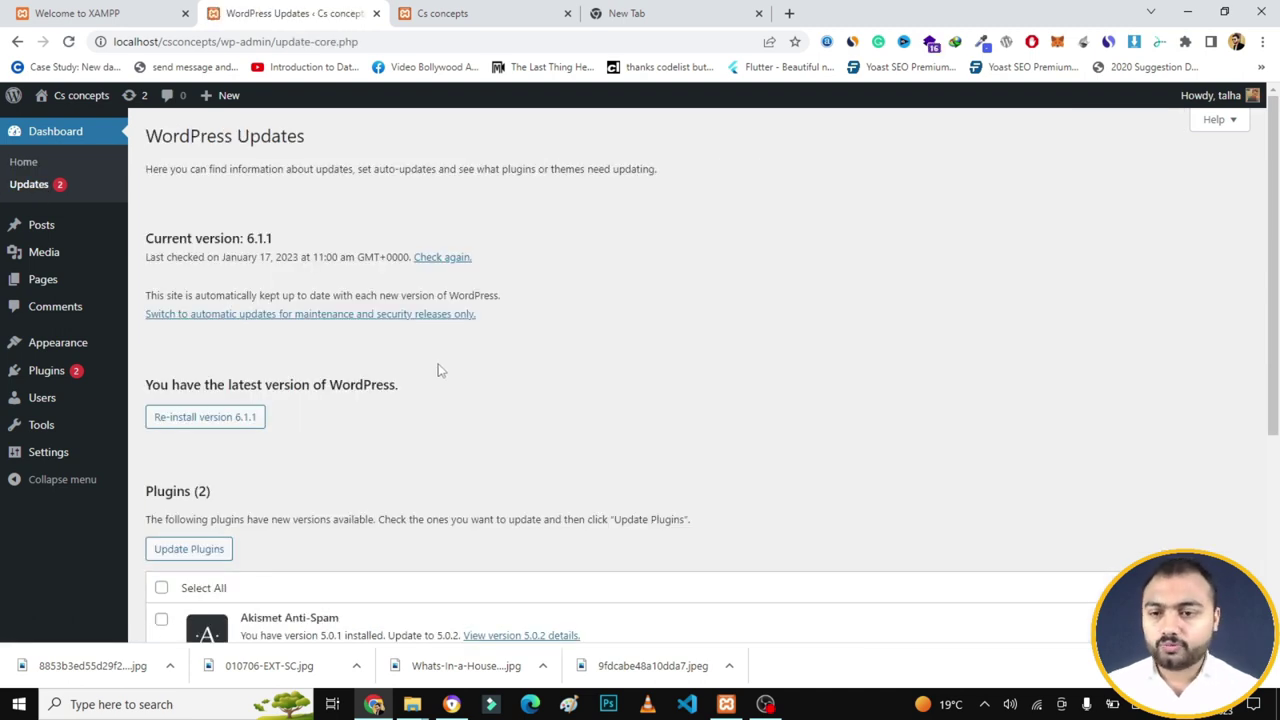
pyautogui.scroll(-2, 628, 392)
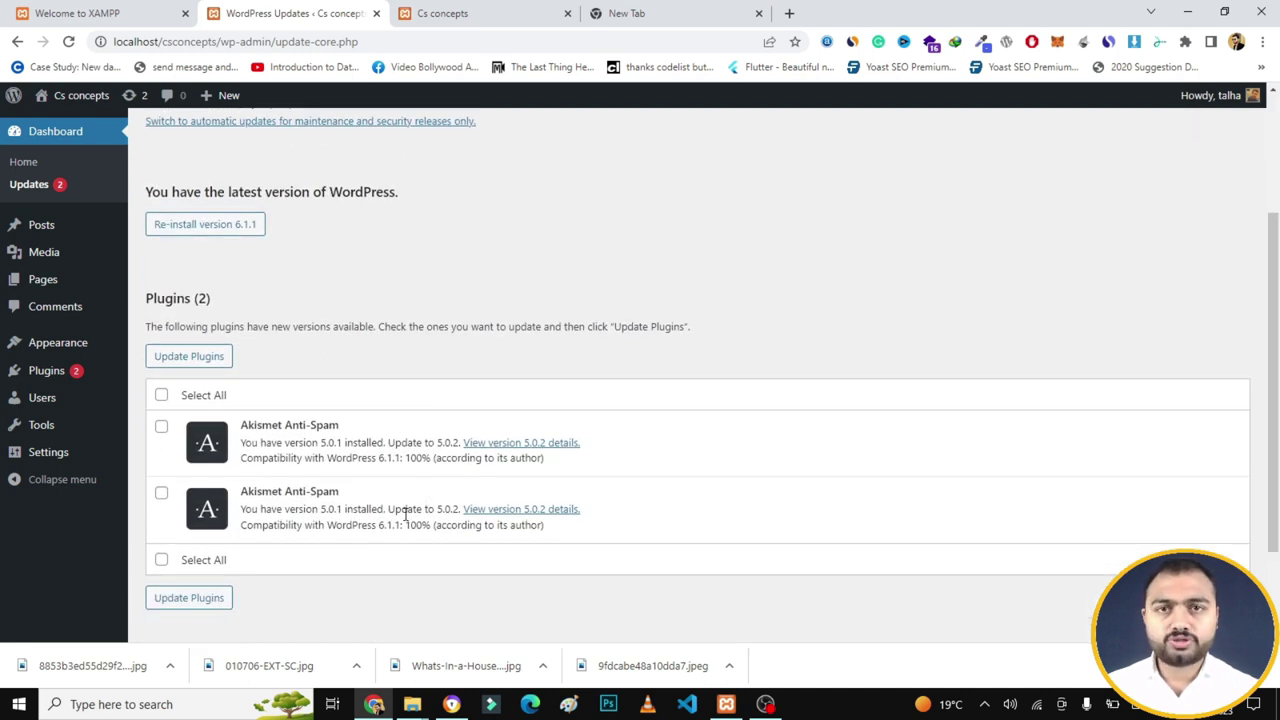
pyautogui.click(34, 168)
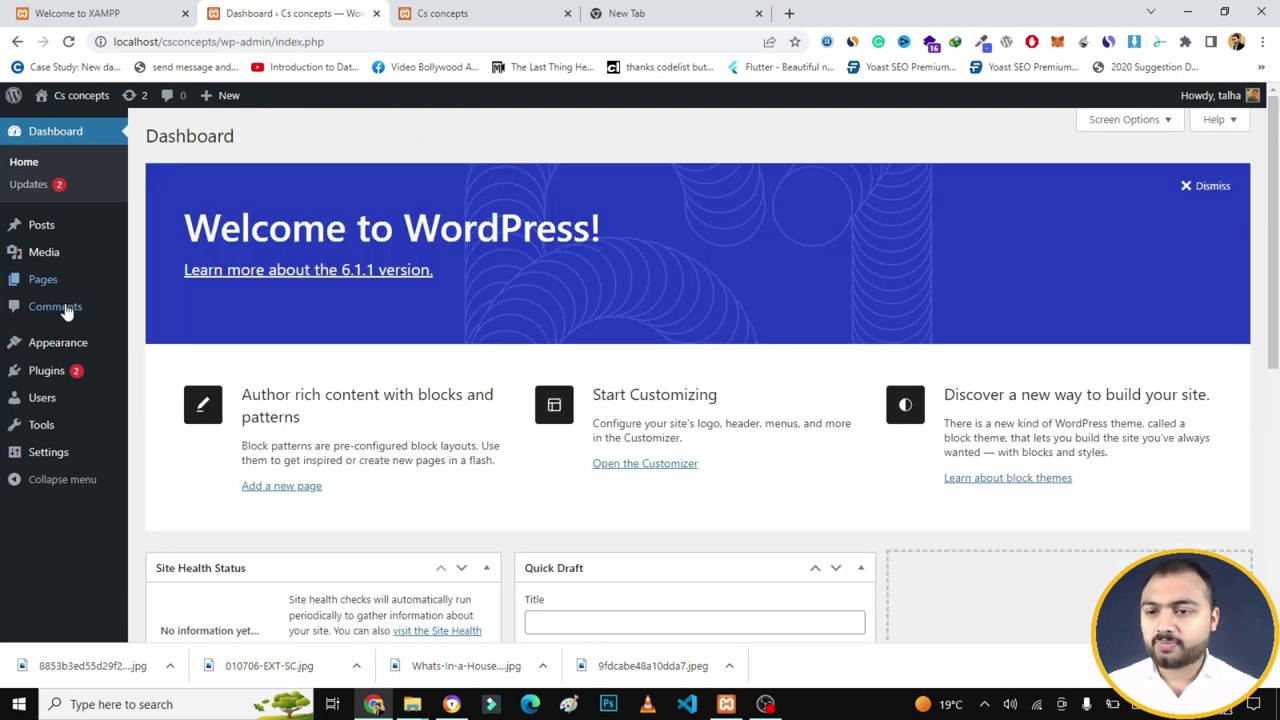
pyautogui.moveTo(52, 341)
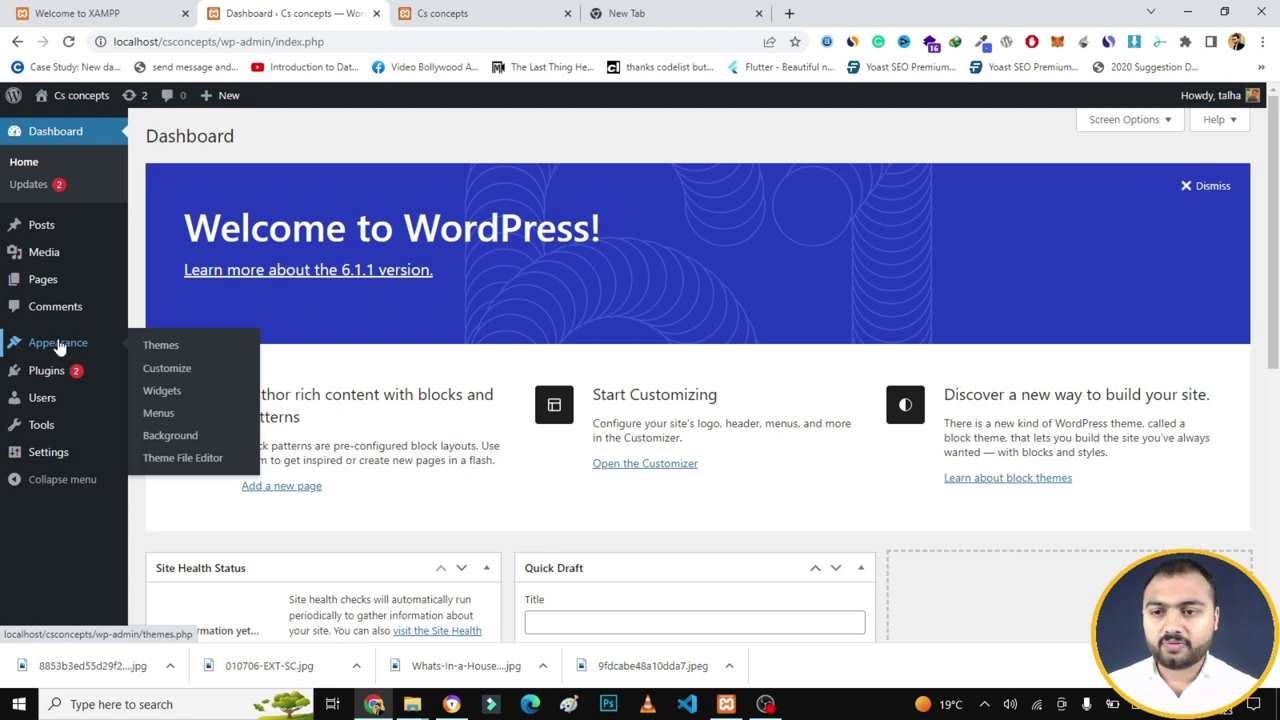
# - Open Appearance > Themes and briefly view the house design picture before returning to the themes list
pyautogui.click(158, 345)
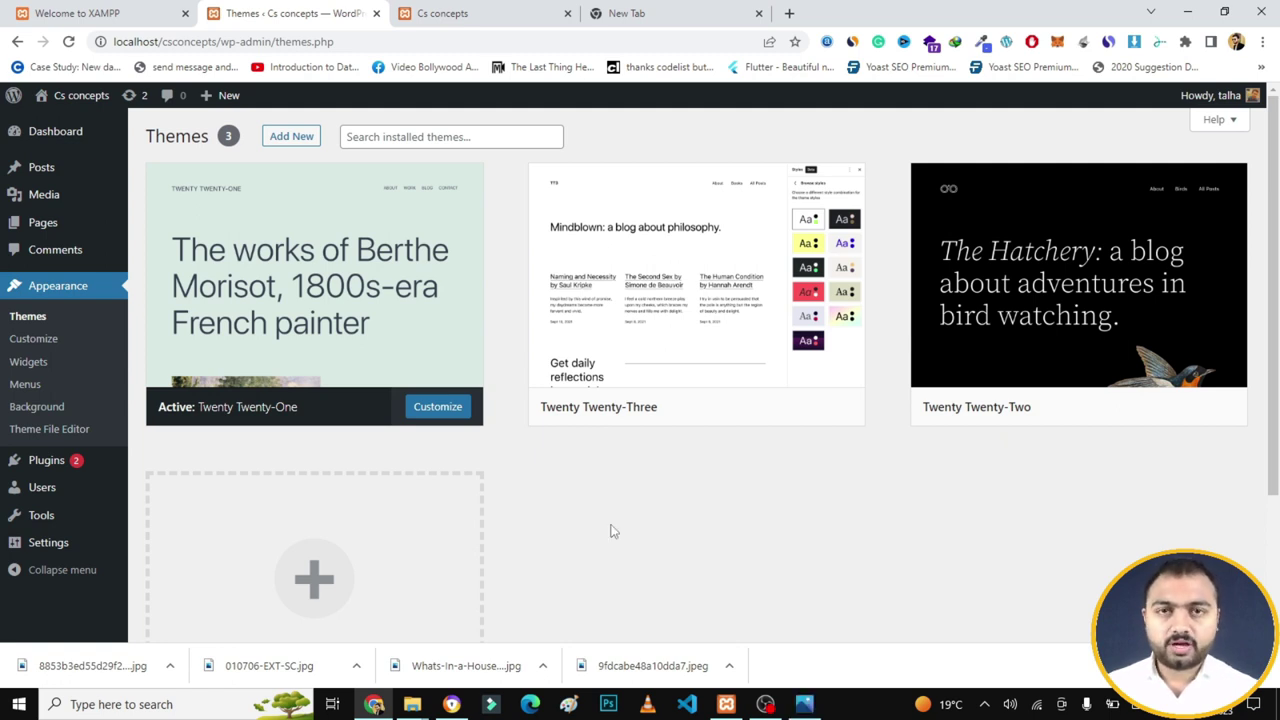
pyautogui.click(805, 705)
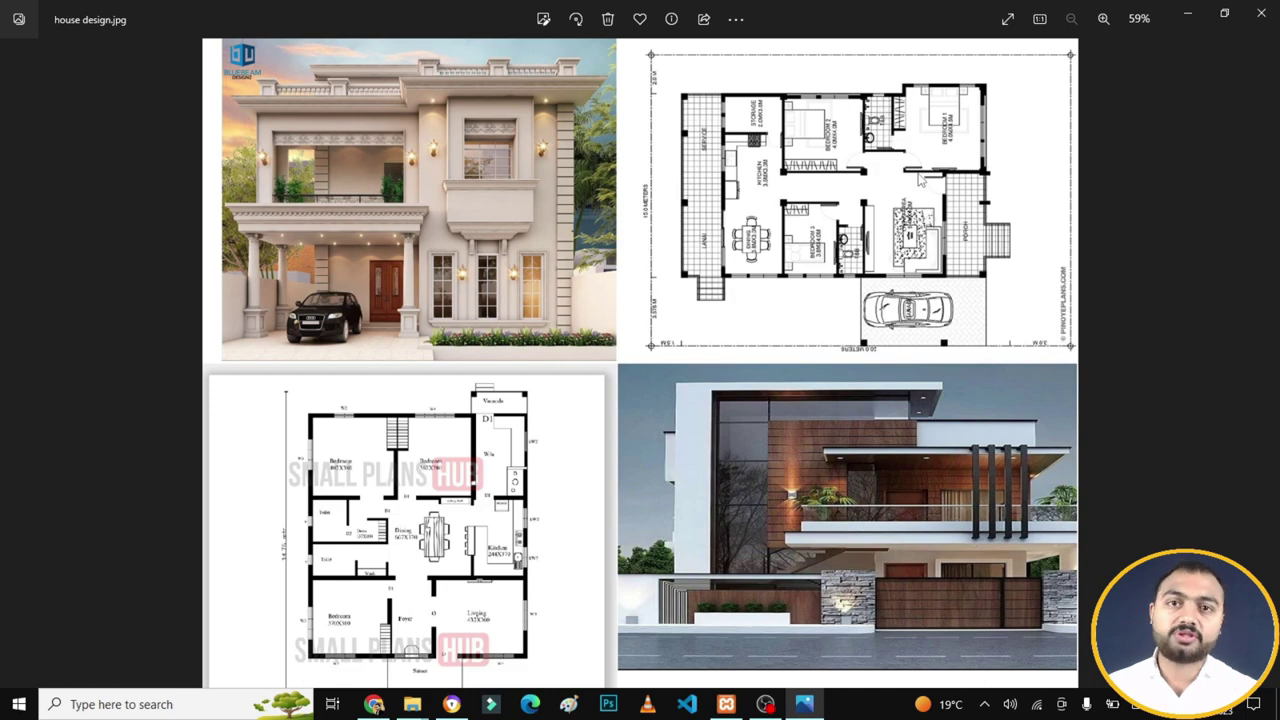
pyautogui.click(1186, 12)
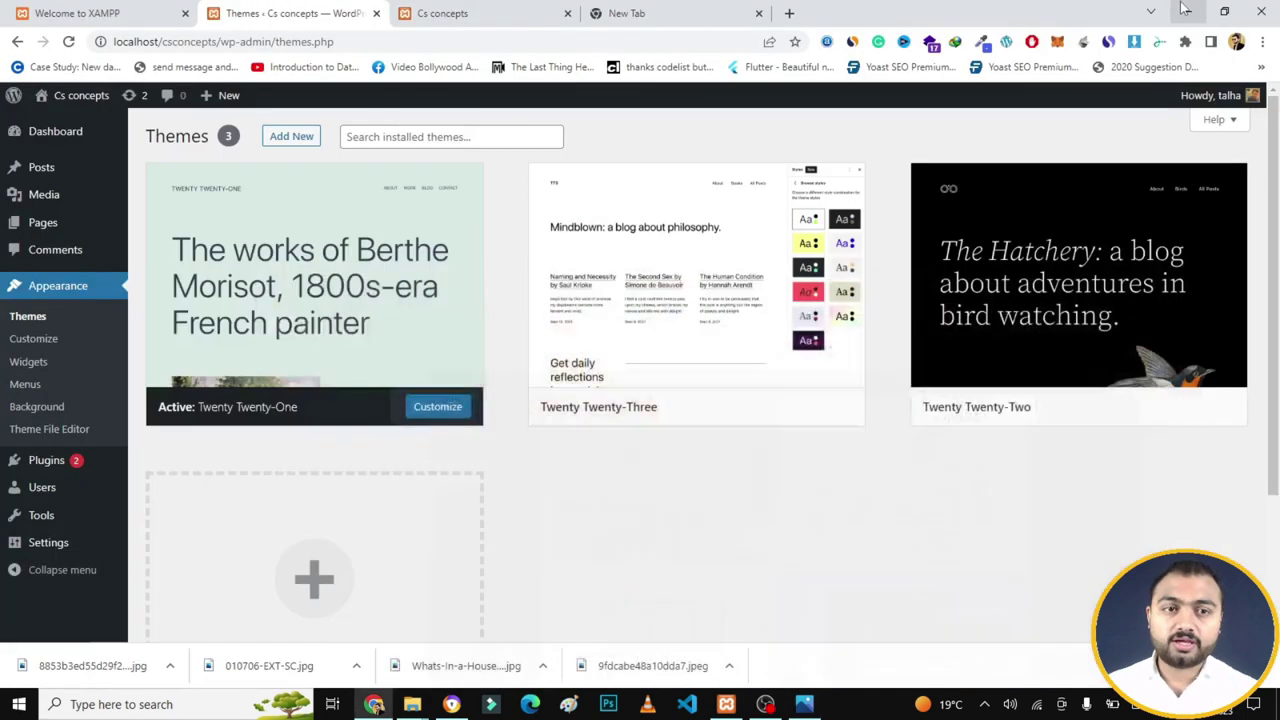
pyautogui.moveTo(703, 297)
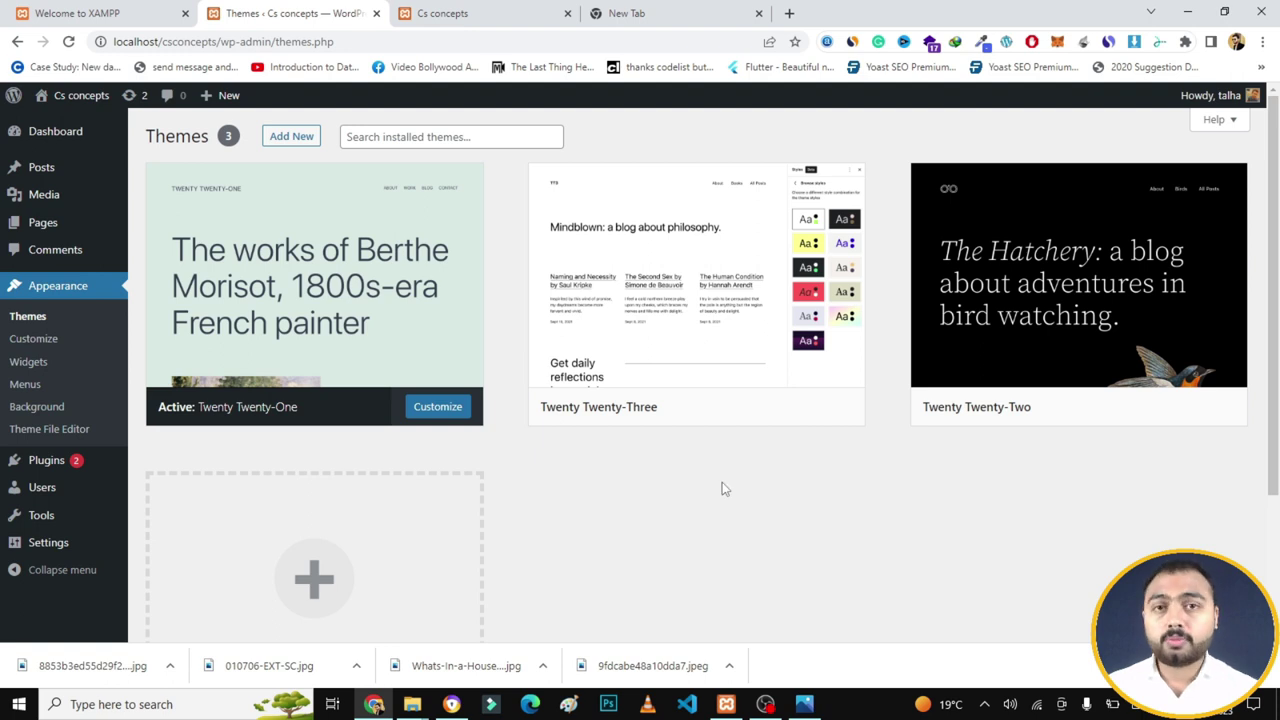
pyautogui.moveTo(651, 346)
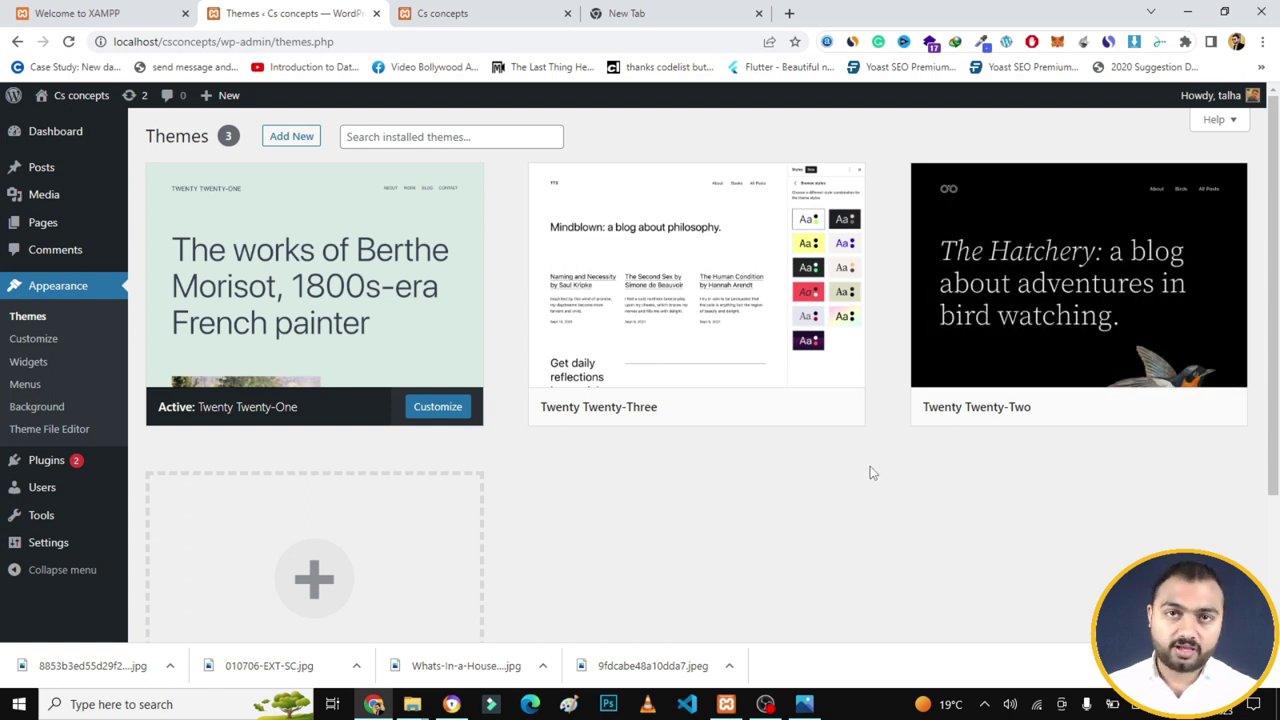
# - Browse the Popular themes grid under Add New, then switch to the empty new tab
pyautogui.click(288, 145)
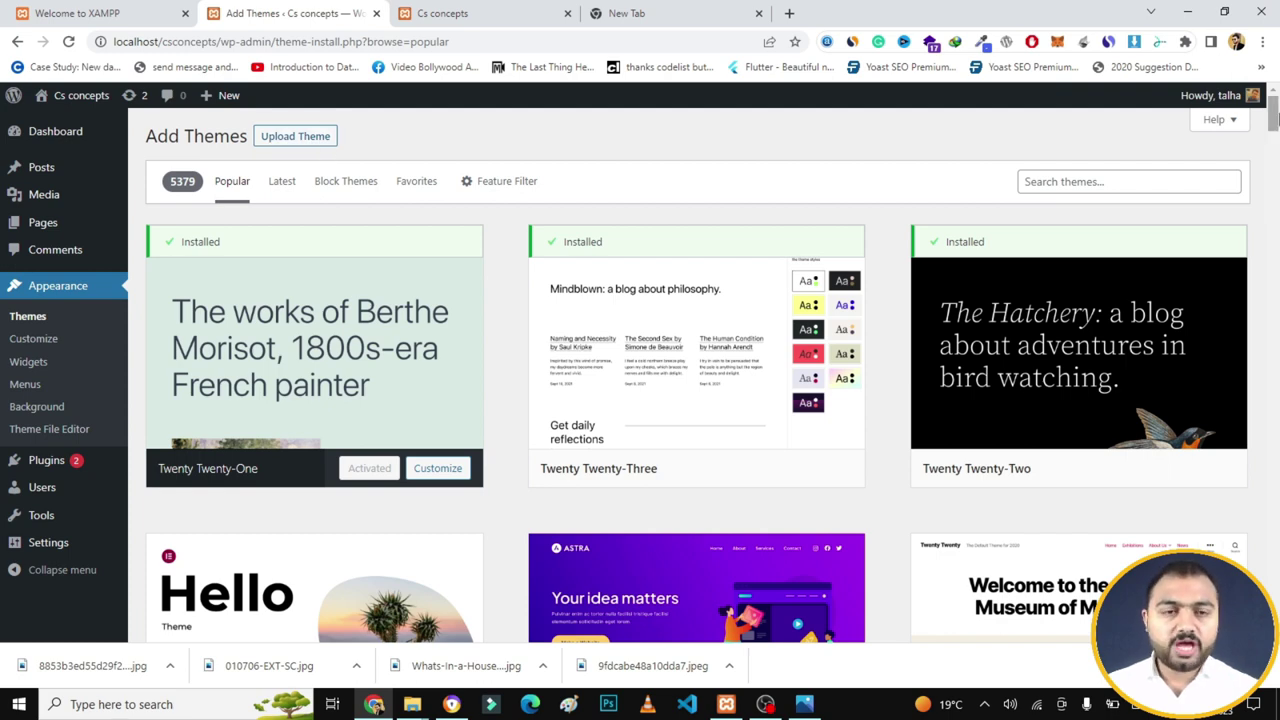
pyautogui.scroll(-5, 1273, 145)
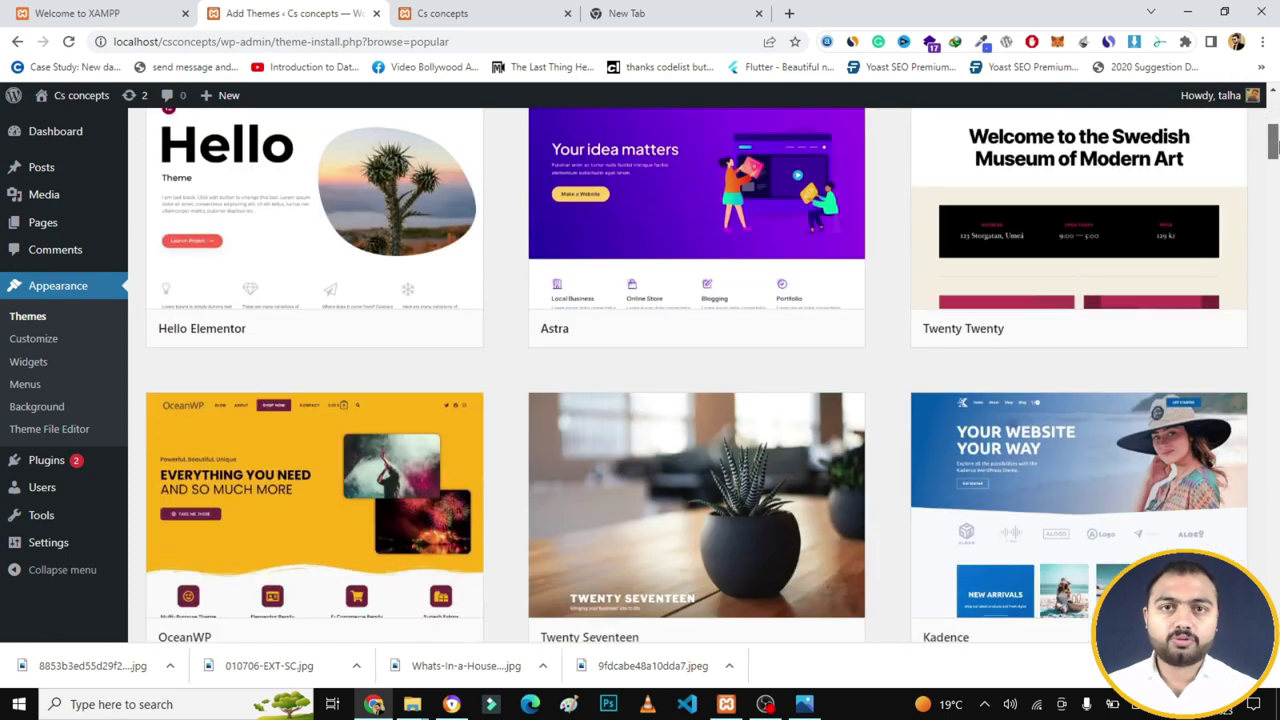
pyautogui.moveTo(1273, 145); pyautogui.dragTo(1273, 175)
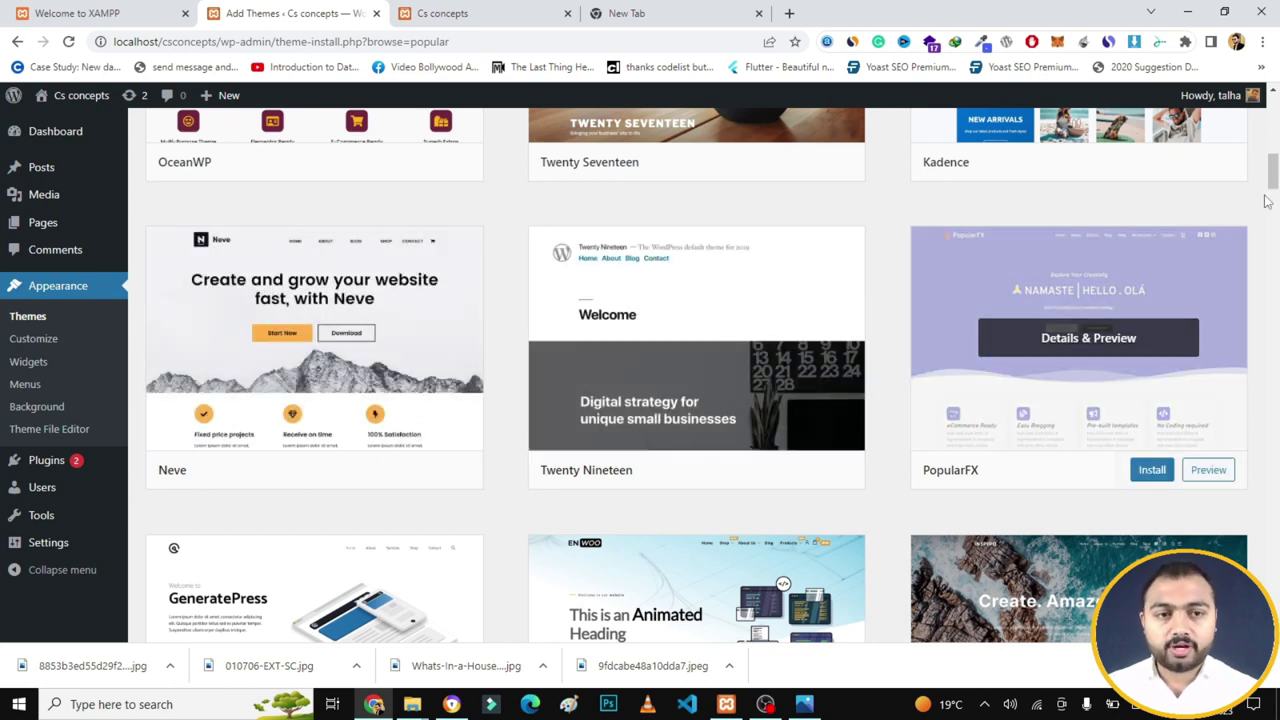
pyautogui.moveTo(1274, 170); pyautogui.dragTo(1274, 230)
pyautogui.moveTo(742, 282)
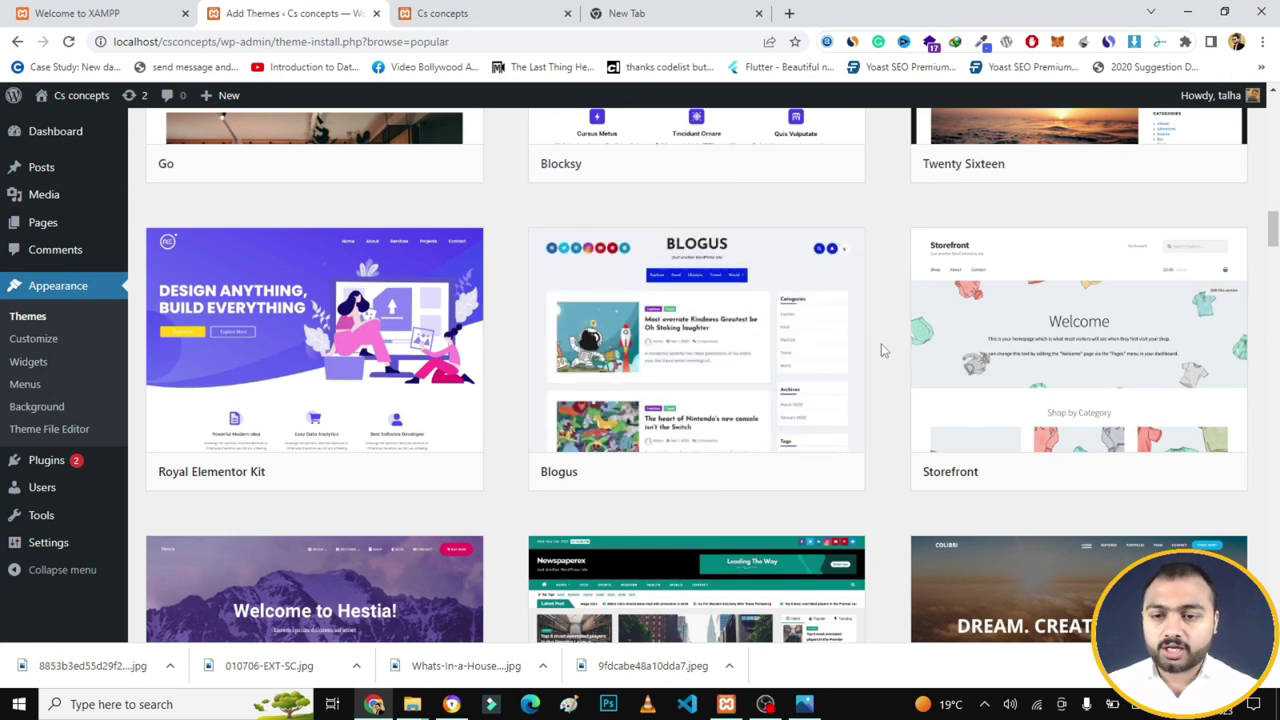
pyautogui.moveTo(340, 358)
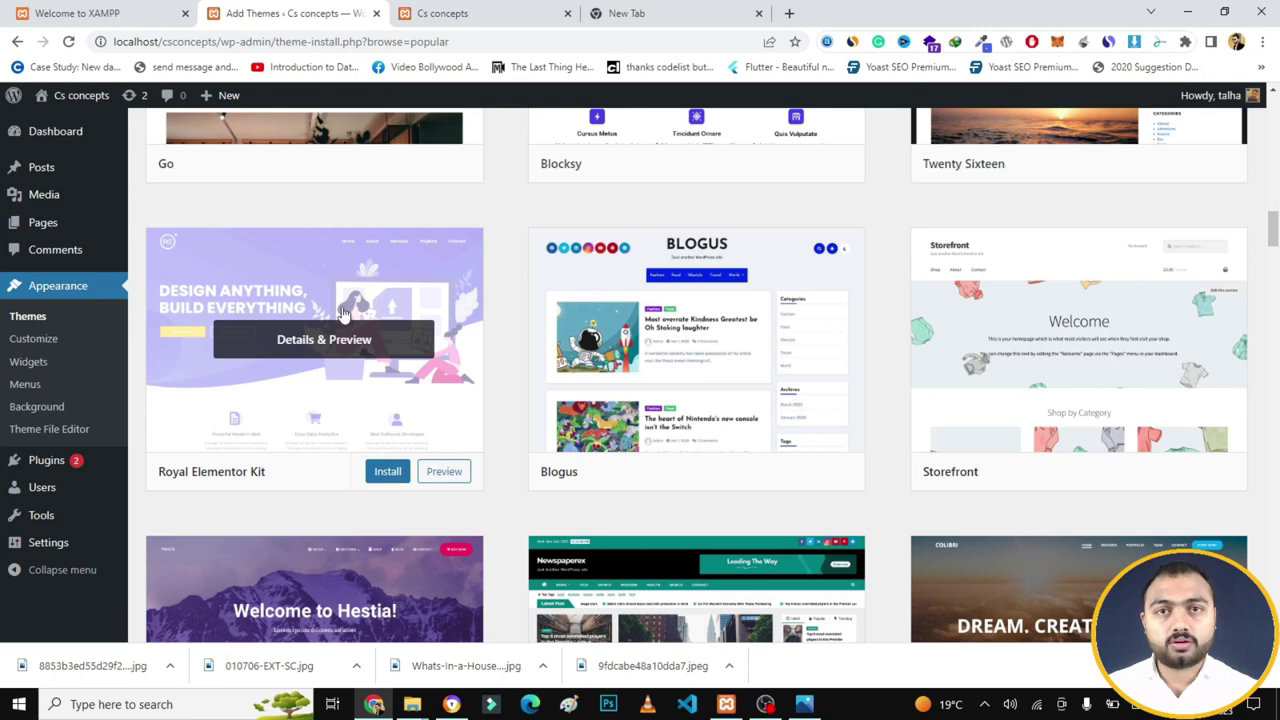
pyautogui.moveTo(587, 316)
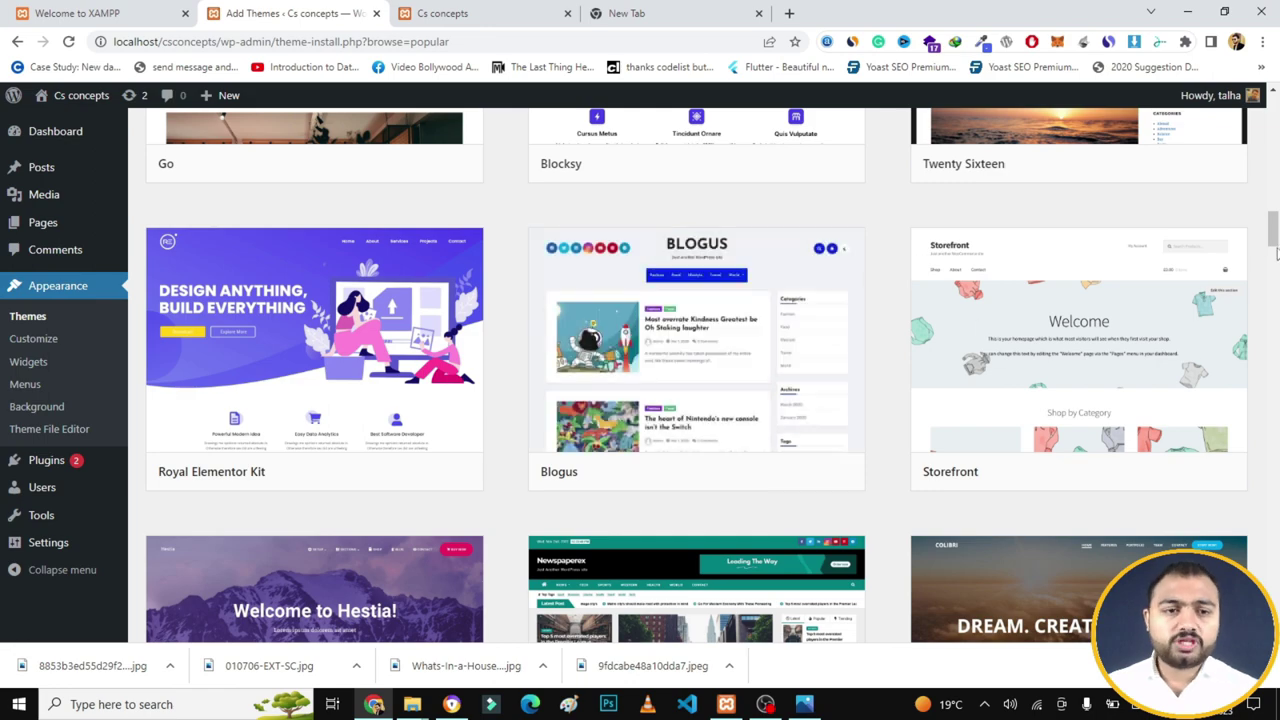
pyautogui.moveTo(1272, 230); pyautogui.dragTo(1274, 258)
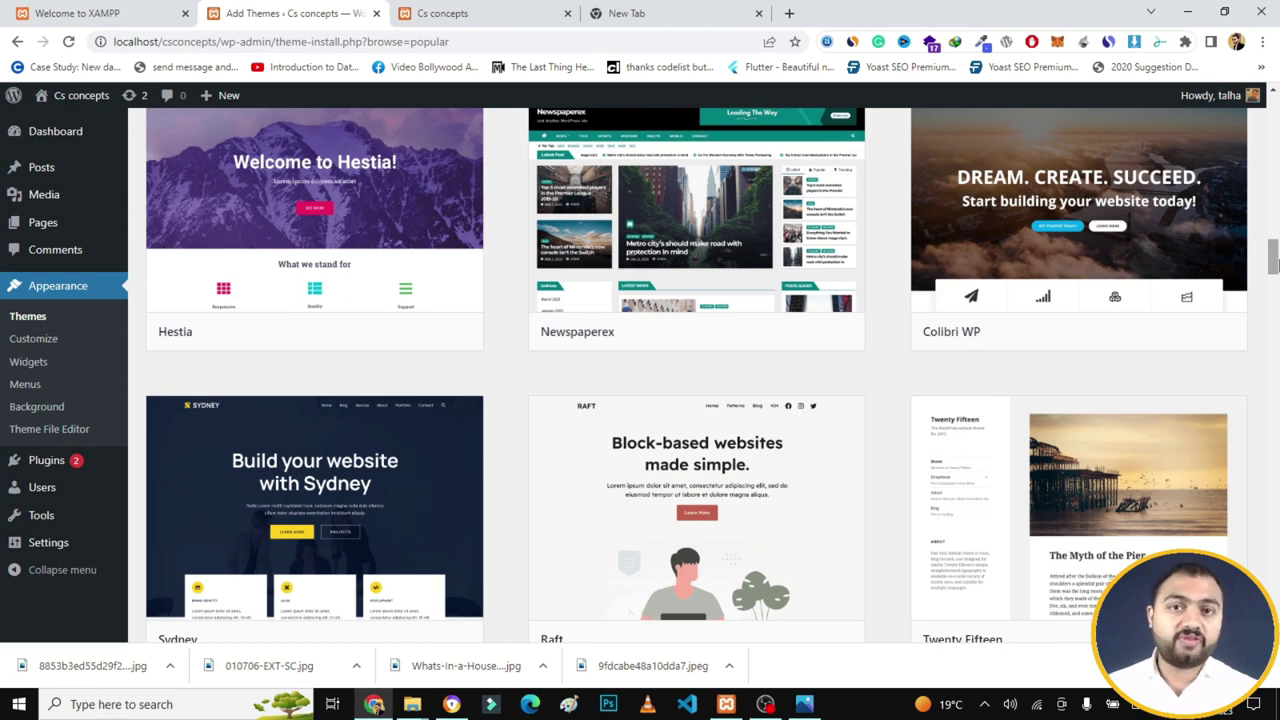
pyautogui.click(667, 10)
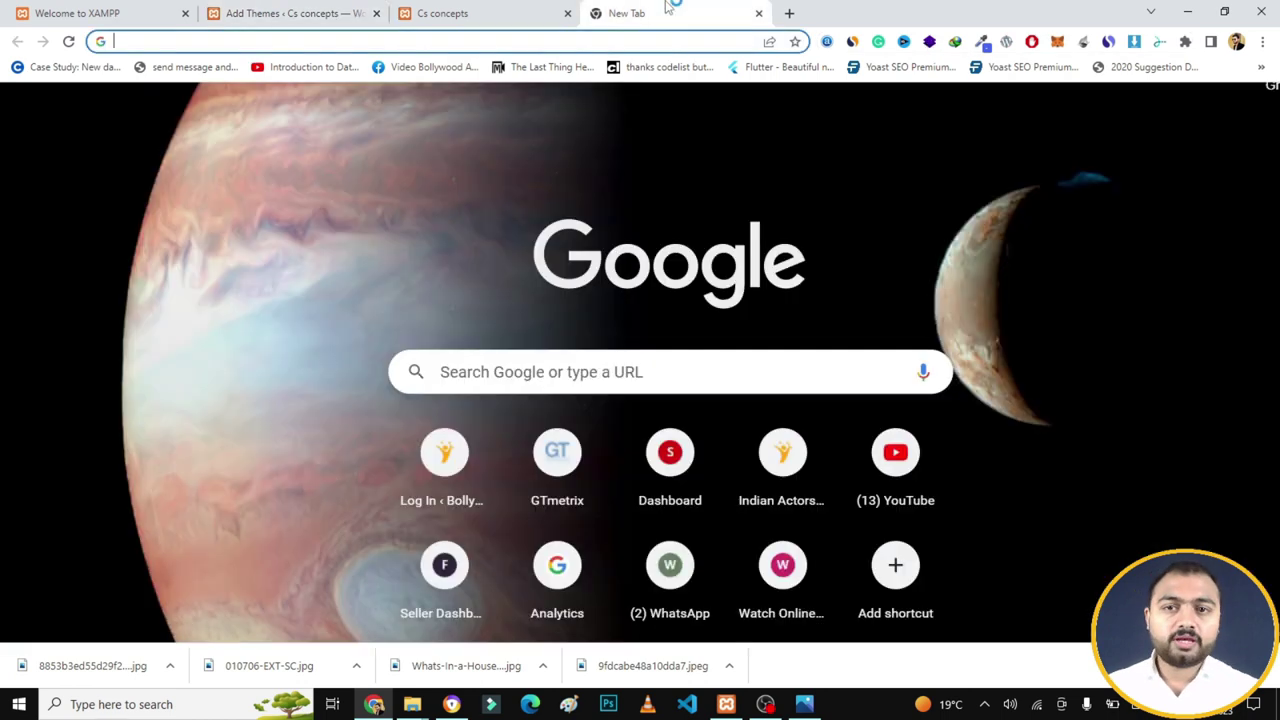
# - Search Google for 'wordpress blog themes free download' and open WPBeginner's 64 Best Free WordPress Blog Themes article in a new tab
pyautogui.write('wordpre')
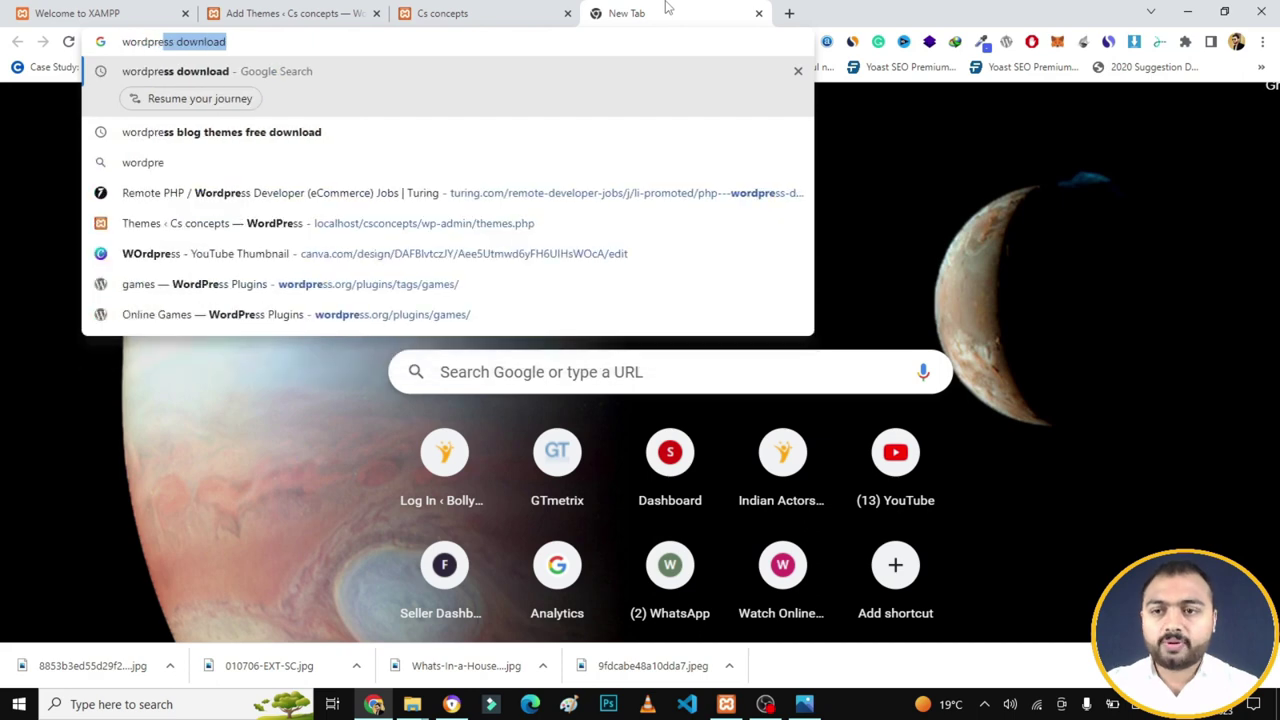
pyautogui.press('Down')
pyautogui.press('Down')
pyautogui.press('Up')
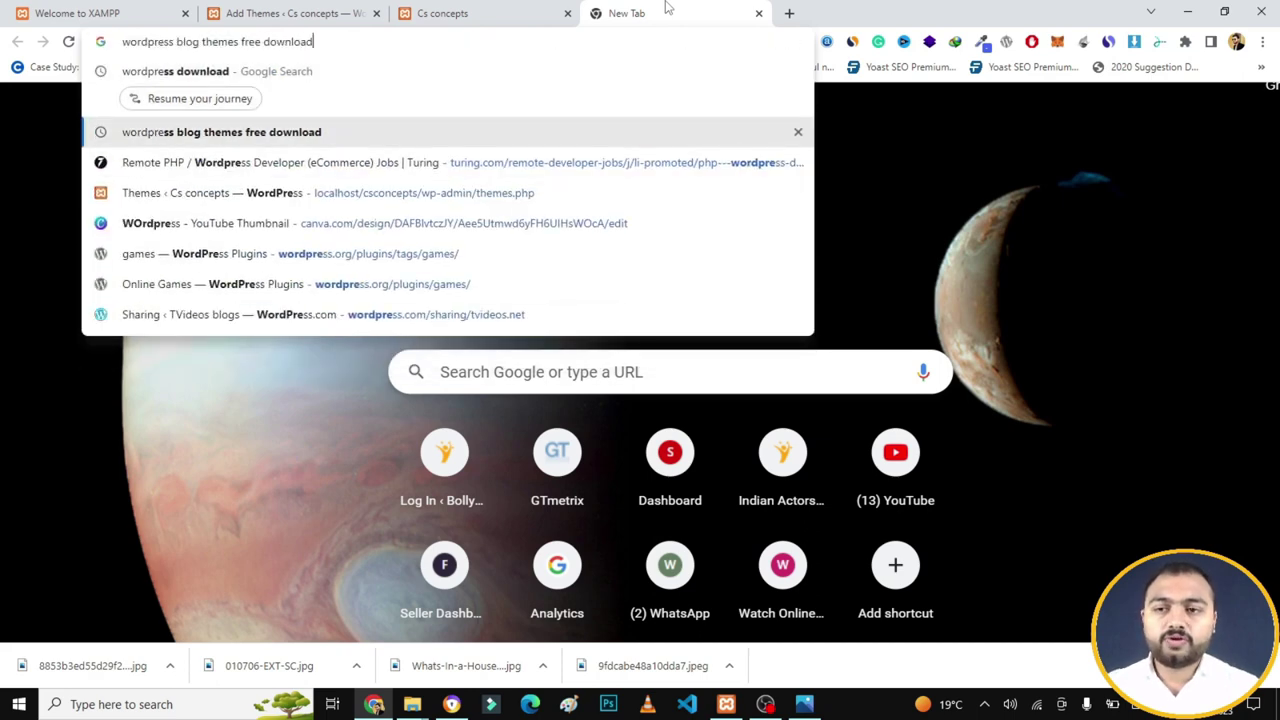
pyautogui.press('Return')
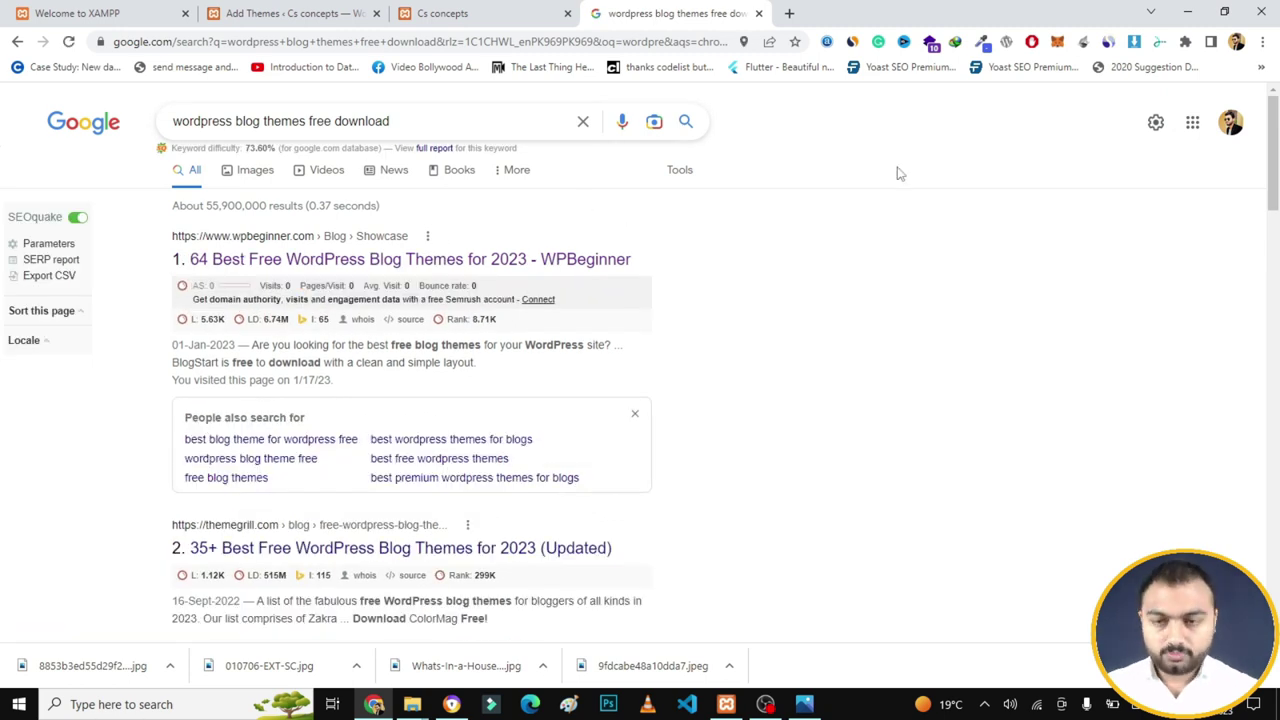
pyautogui.rightClick(432, 256)
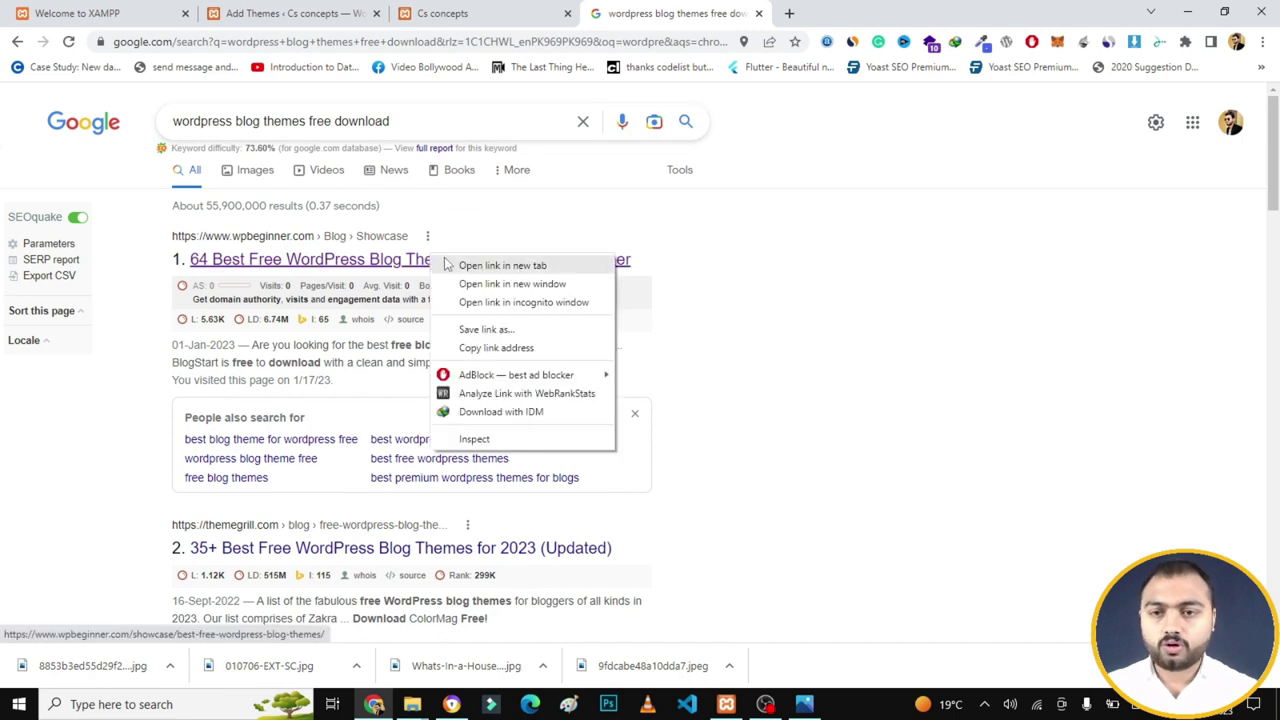
pyautogui.click(446, 262)
pyautogui.click(852, 13)
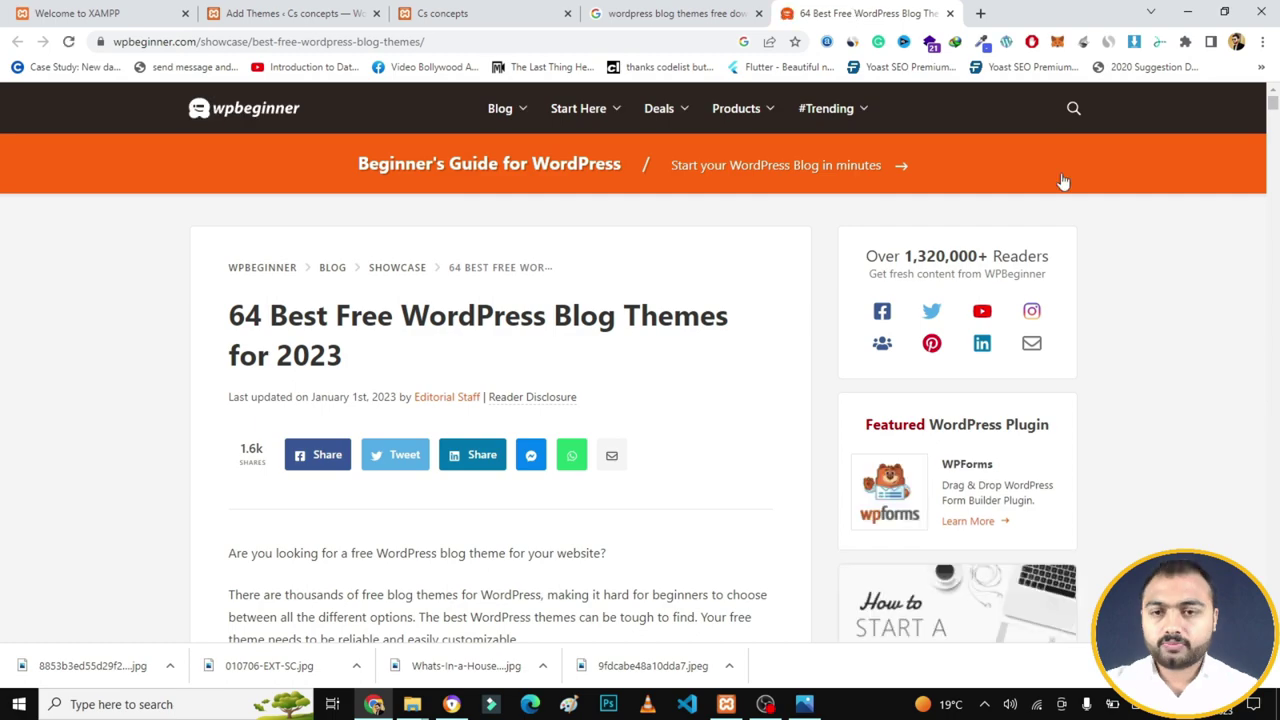
# - Scroll the WPBeginner article past Astra, OceanWP, Hestia and Bento, then go back to Add Themes
pyautogui.scroll(-10, 1150, 232)
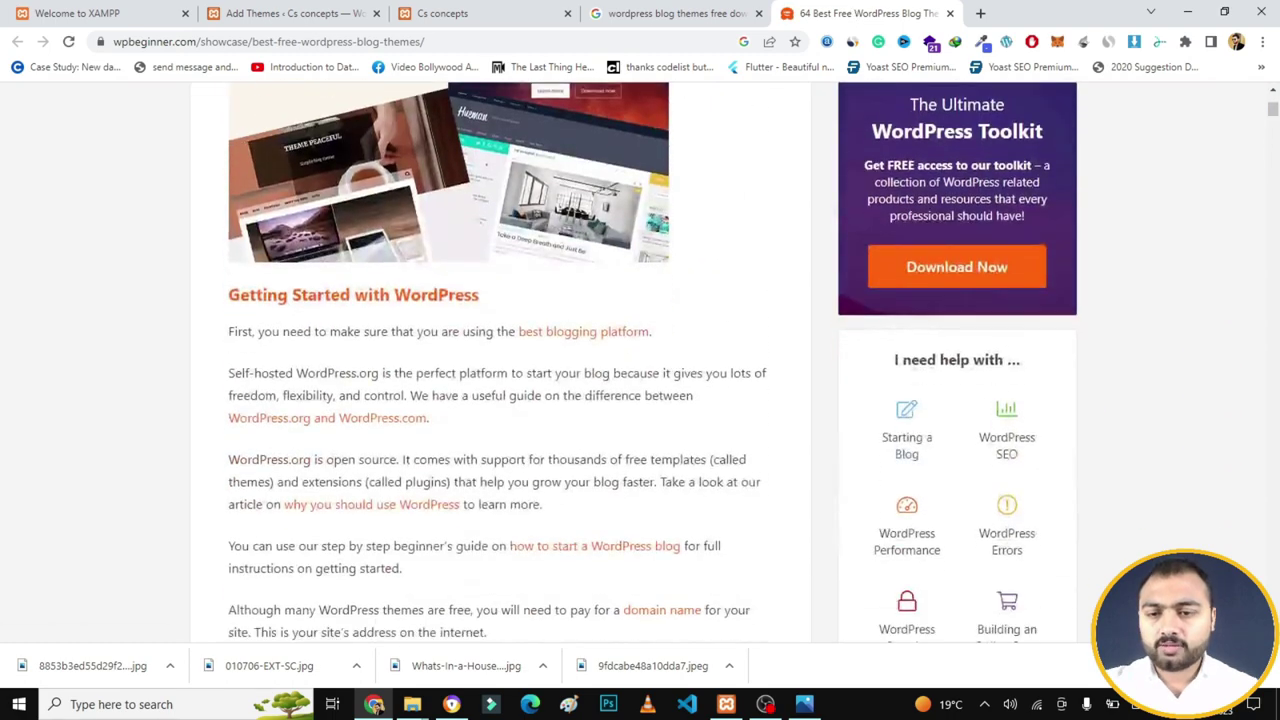
pyautogui.scroll(-9, 652, 362)
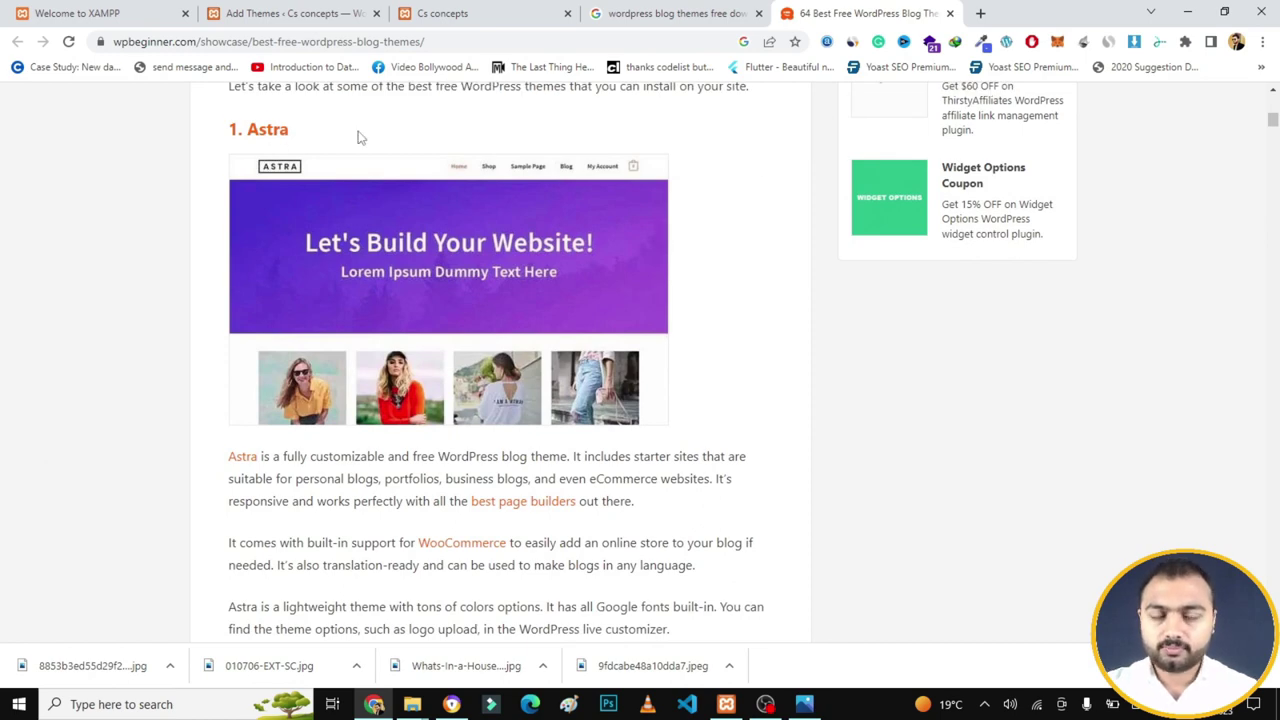
pyautogui.scroll(-5, 360, 137)
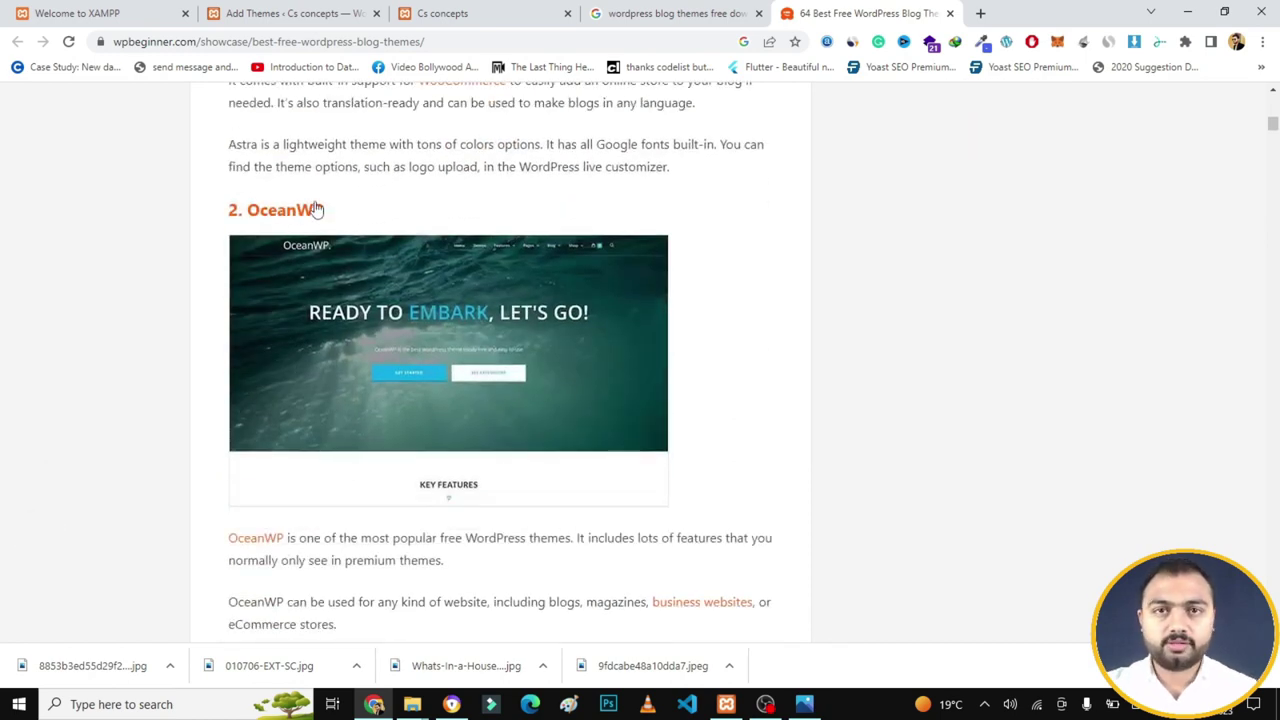
pyautogui.scroll(-6, 316, 208)
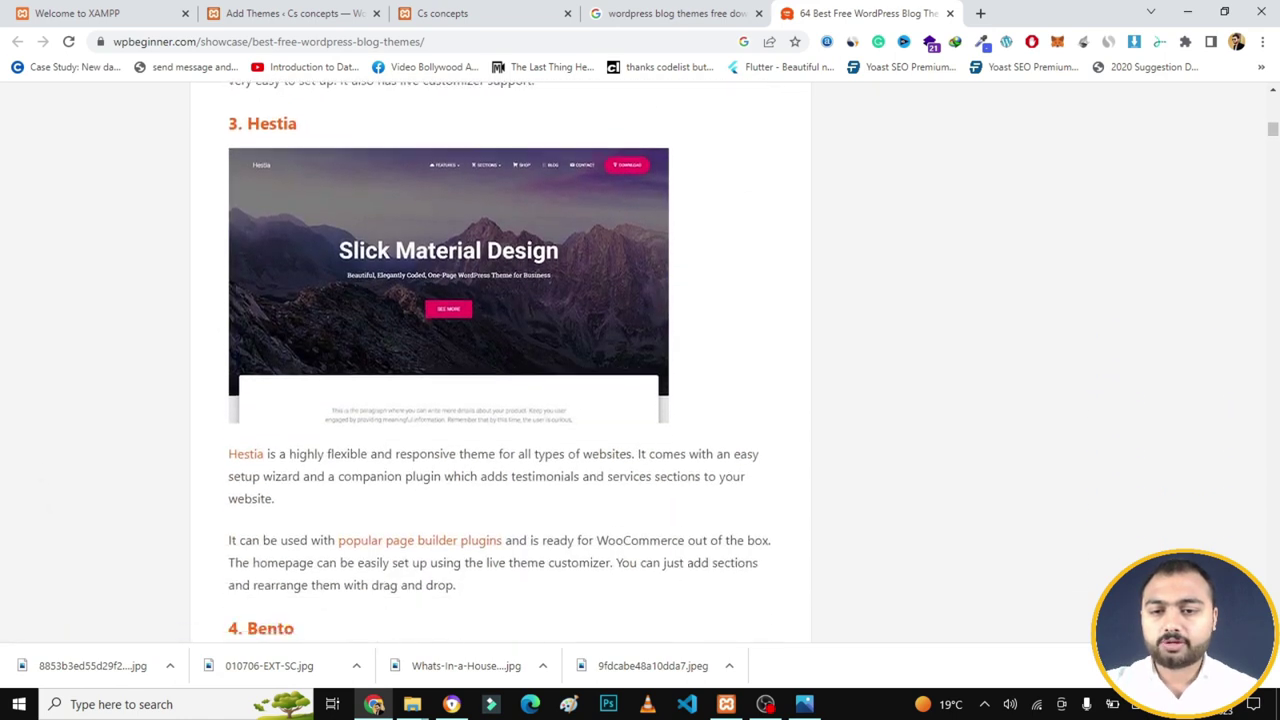
pyautogui.scroll(-3, 500, 360)
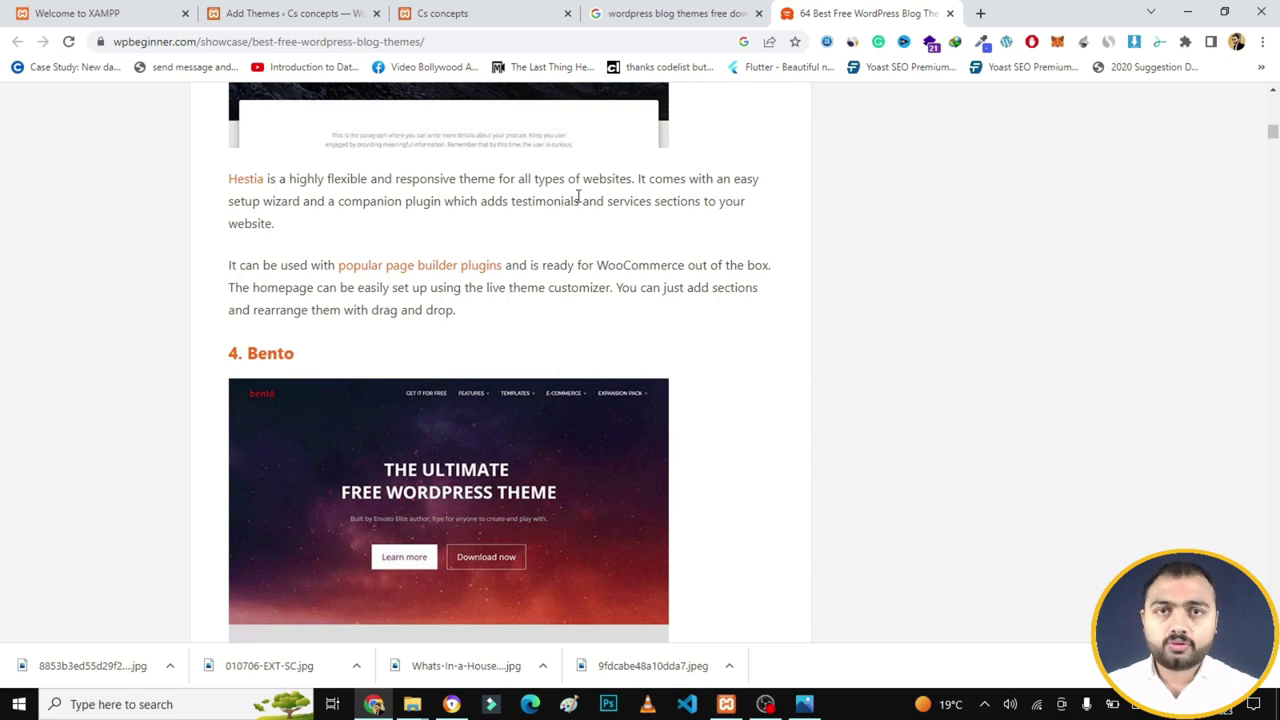
pyautogui.click(337, 10)
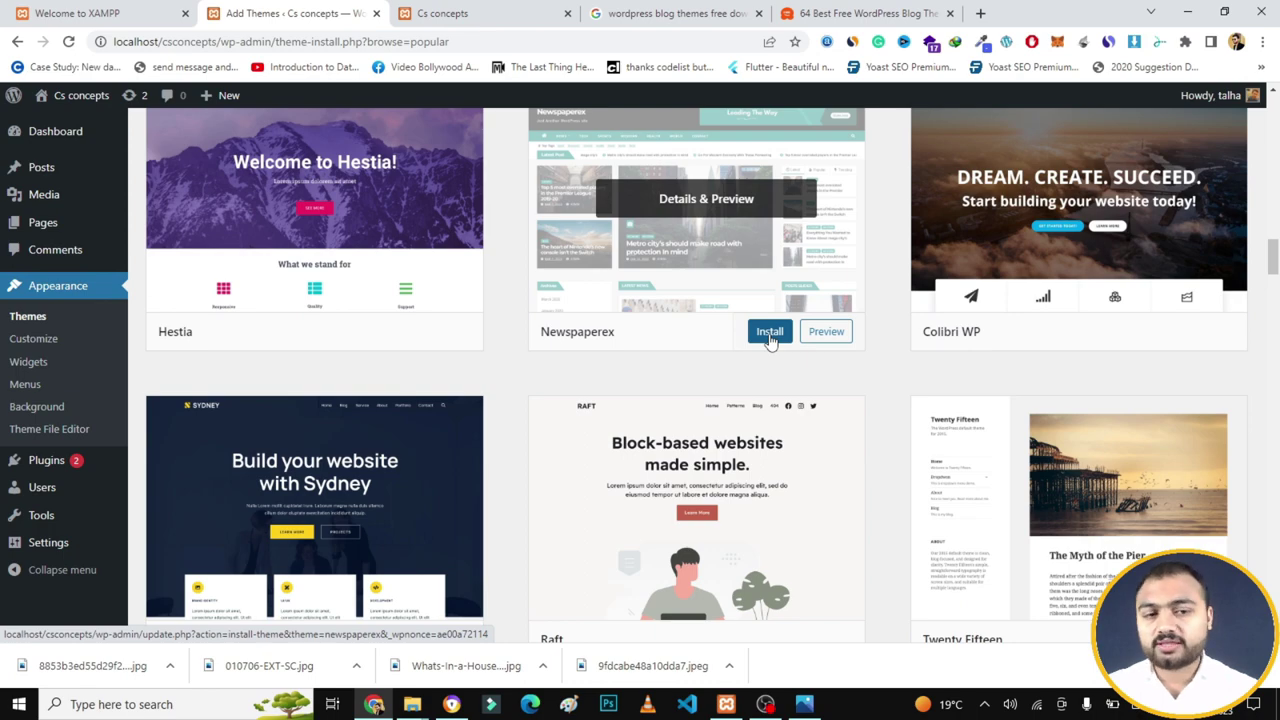
# - In the Upload Theme form, choose sahifa.zip from Downloads\Compressed\Sahifa-Theme
pyautogui.moveTo(1273, 262); pyautogui.dragTo(1273, 116)
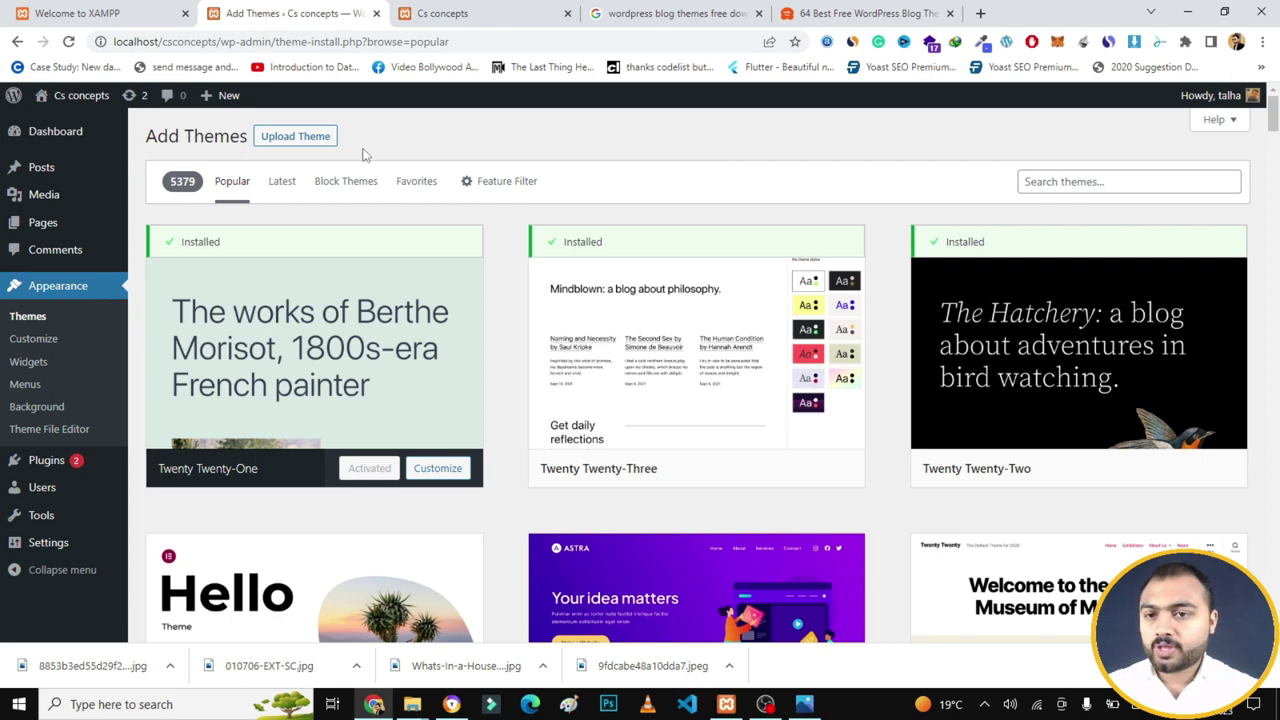
pyautogui.click(305, 146)
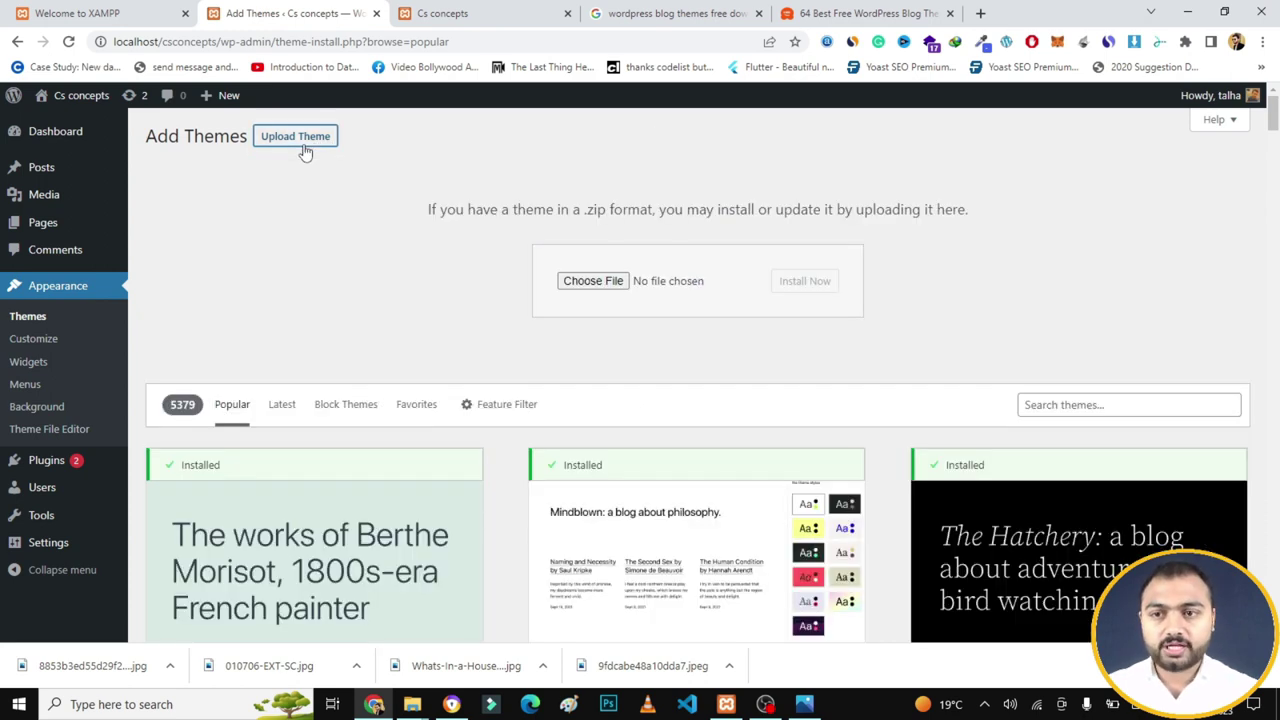
pyautogui.click(598, 289)
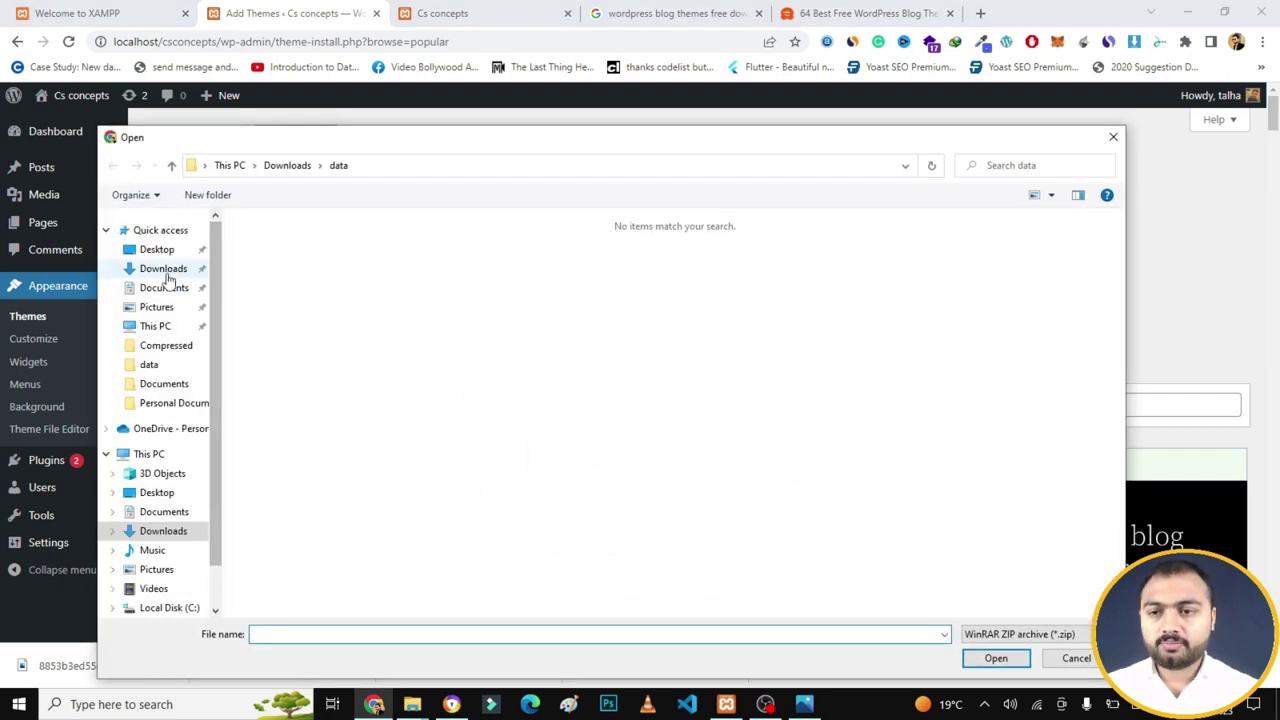
pyautogui.click(165, 275)
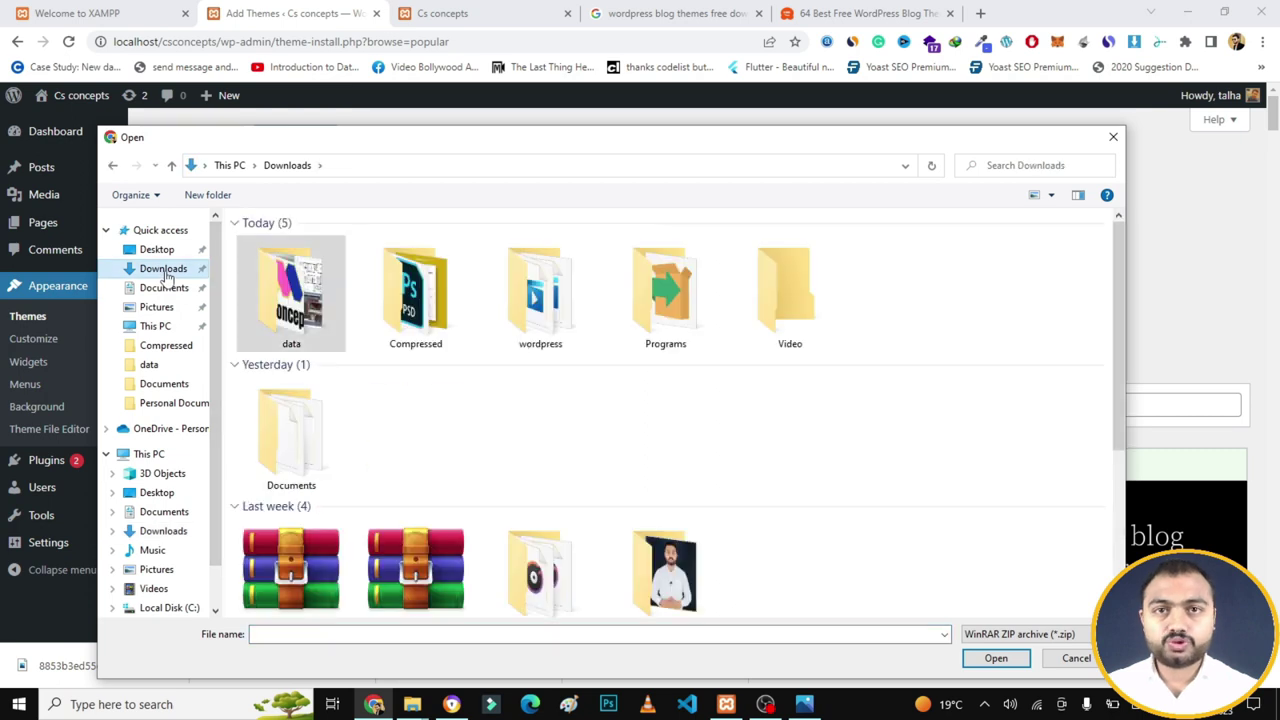
pyautogui.doubleClick(437, 305)
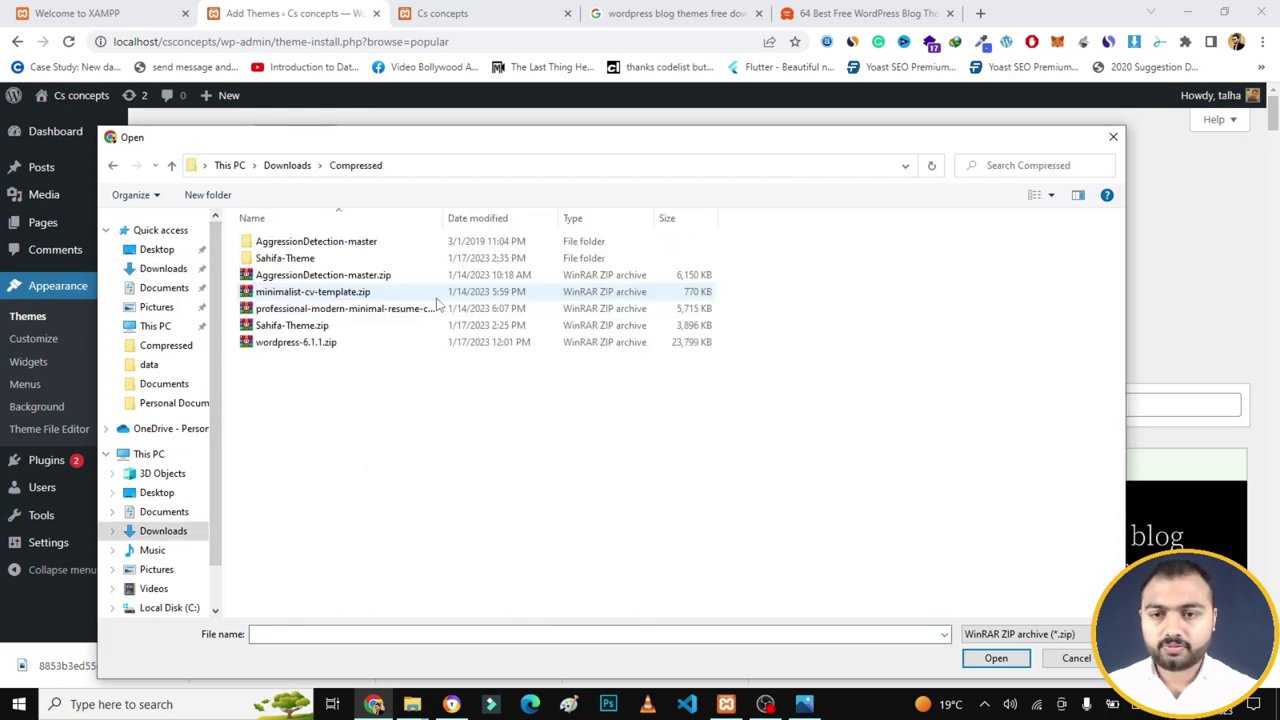
pyautogui.click(332, 261)
pyautogui.doubleClick(332, 261)
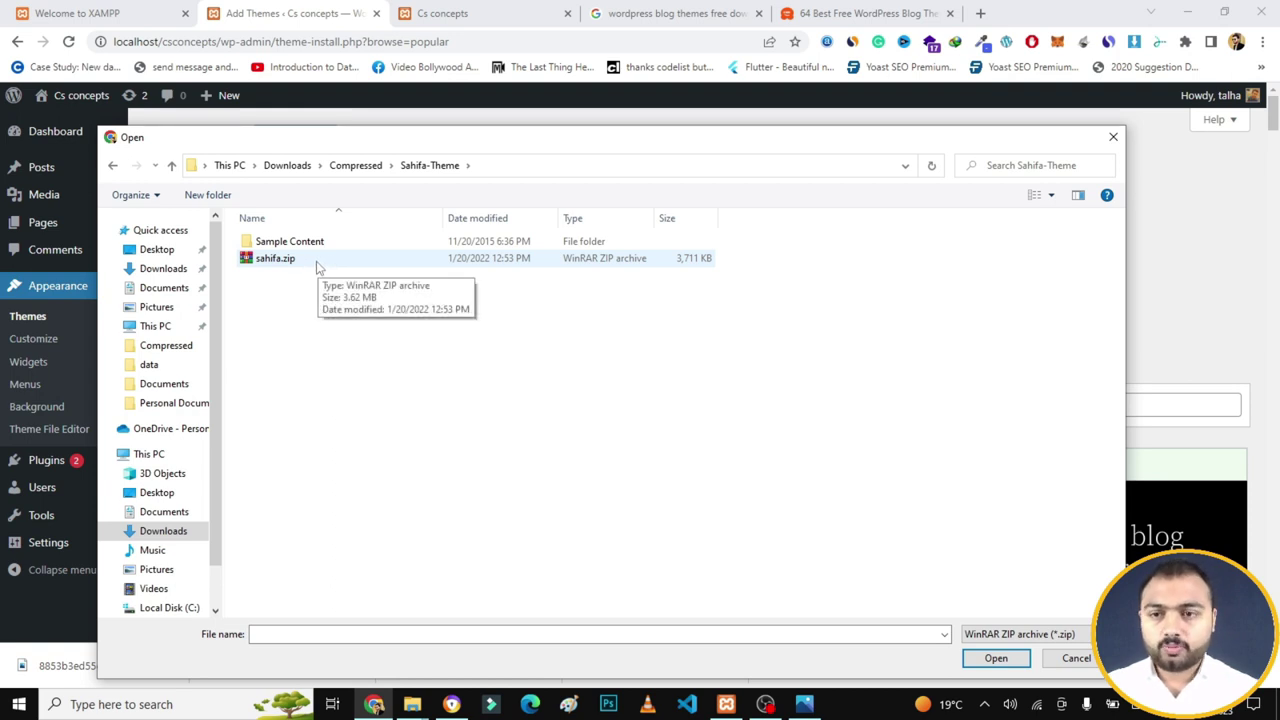
pyautogui.doubleClick(316, 262)
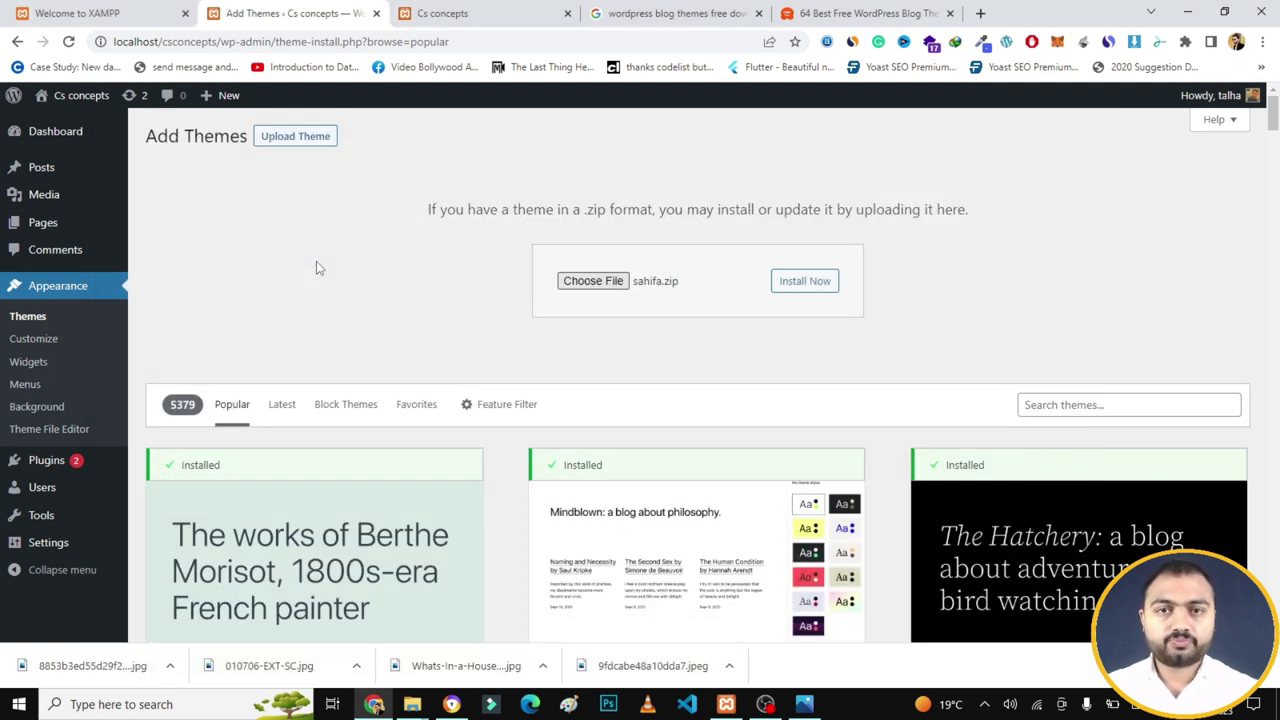
# - Install the uploaded sahifa.zip theme and activate Sahifa
pyautogui.click(806, 292)
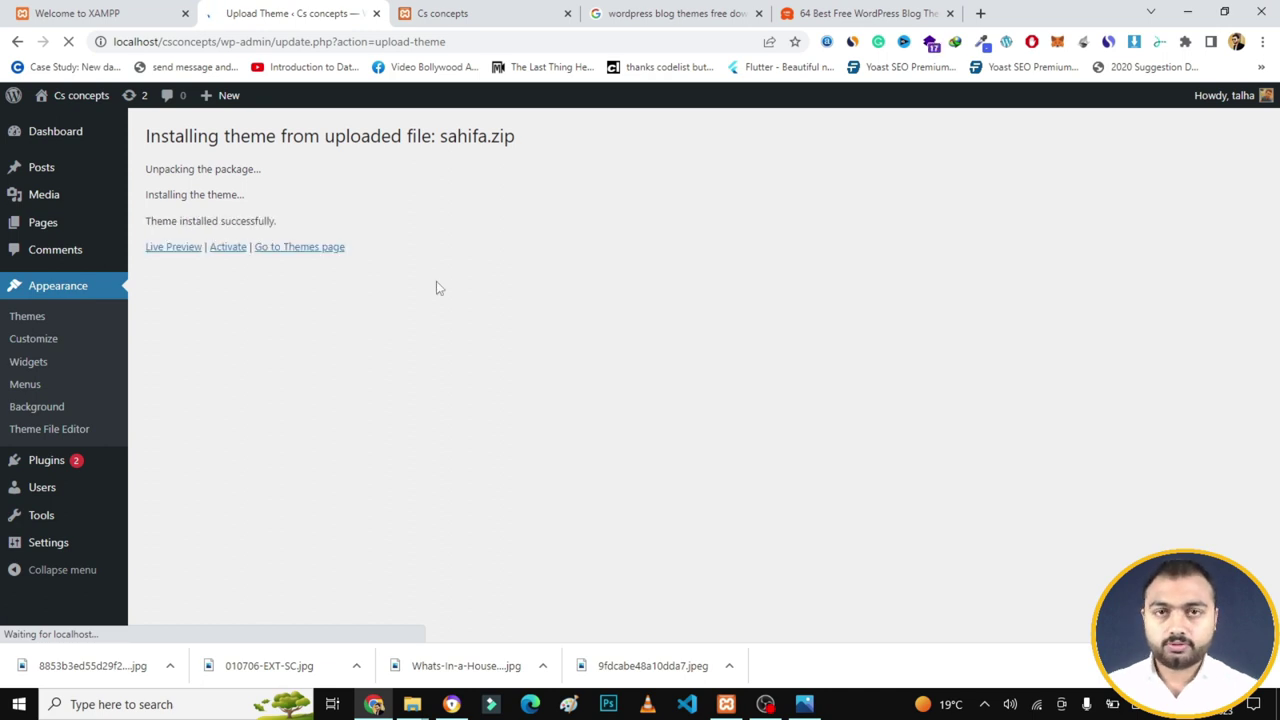
pyautogui.click(227, 250)
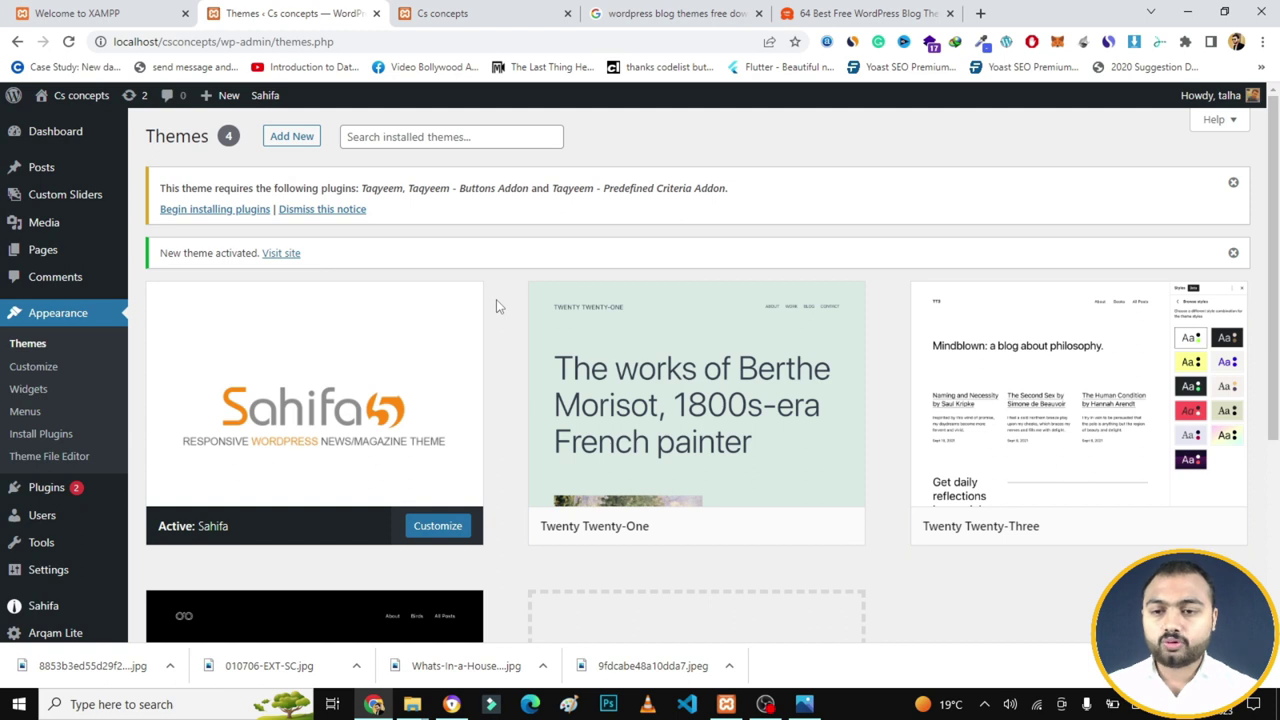
pyautogui.moveTo(409, 322)
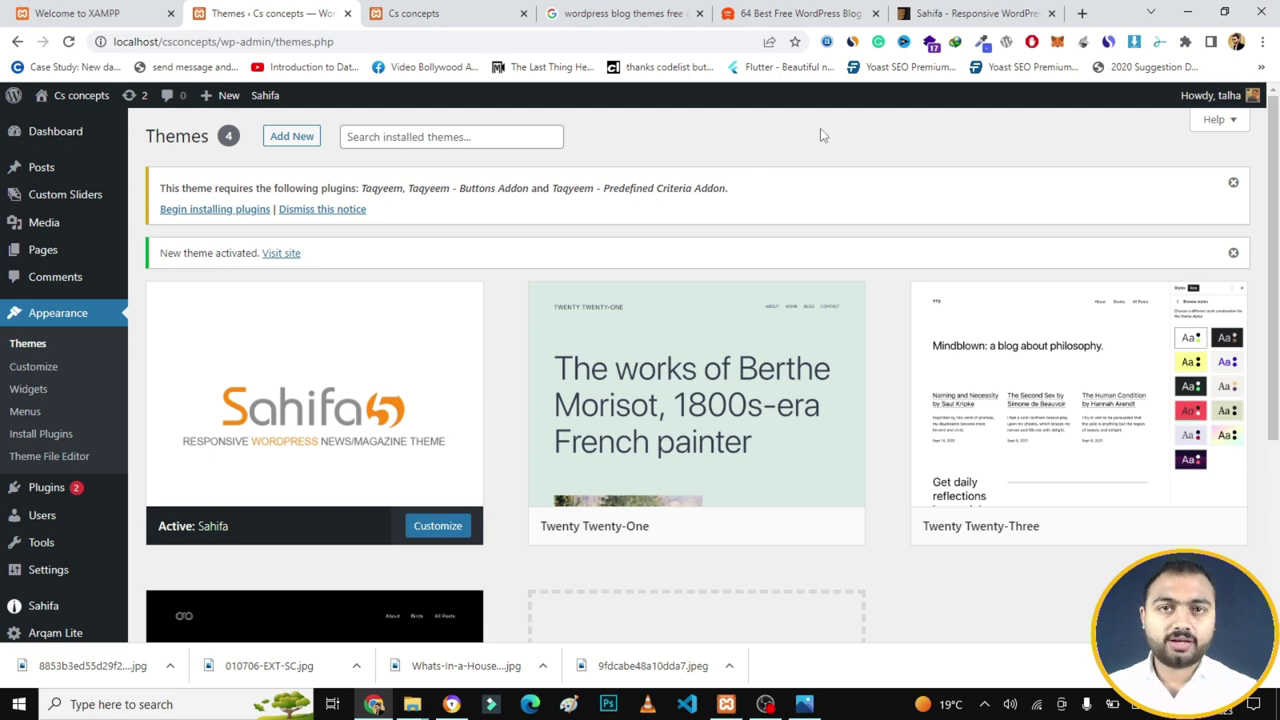
# - Open the Sahifa live demo tab and scroll through its news homepage, posts and sidebar widgets
pyautogui.click(952, 12)
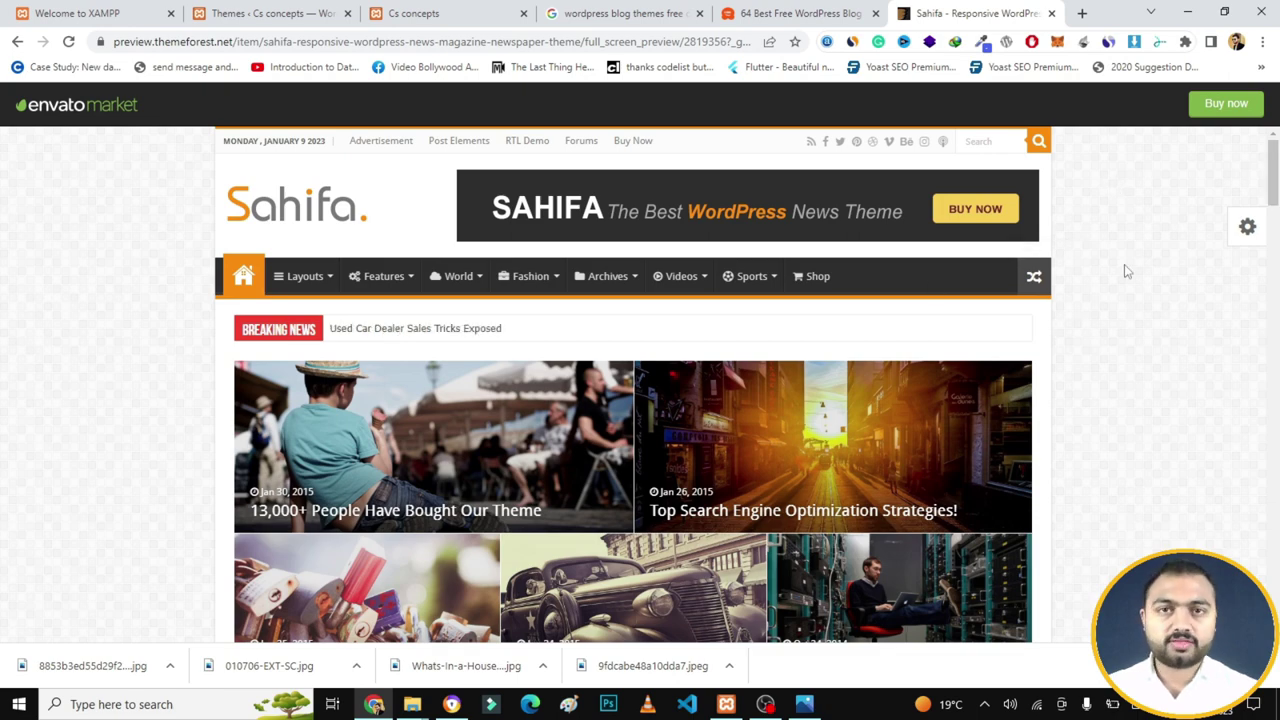
pyautogui.scroll(-2, 976, 208)
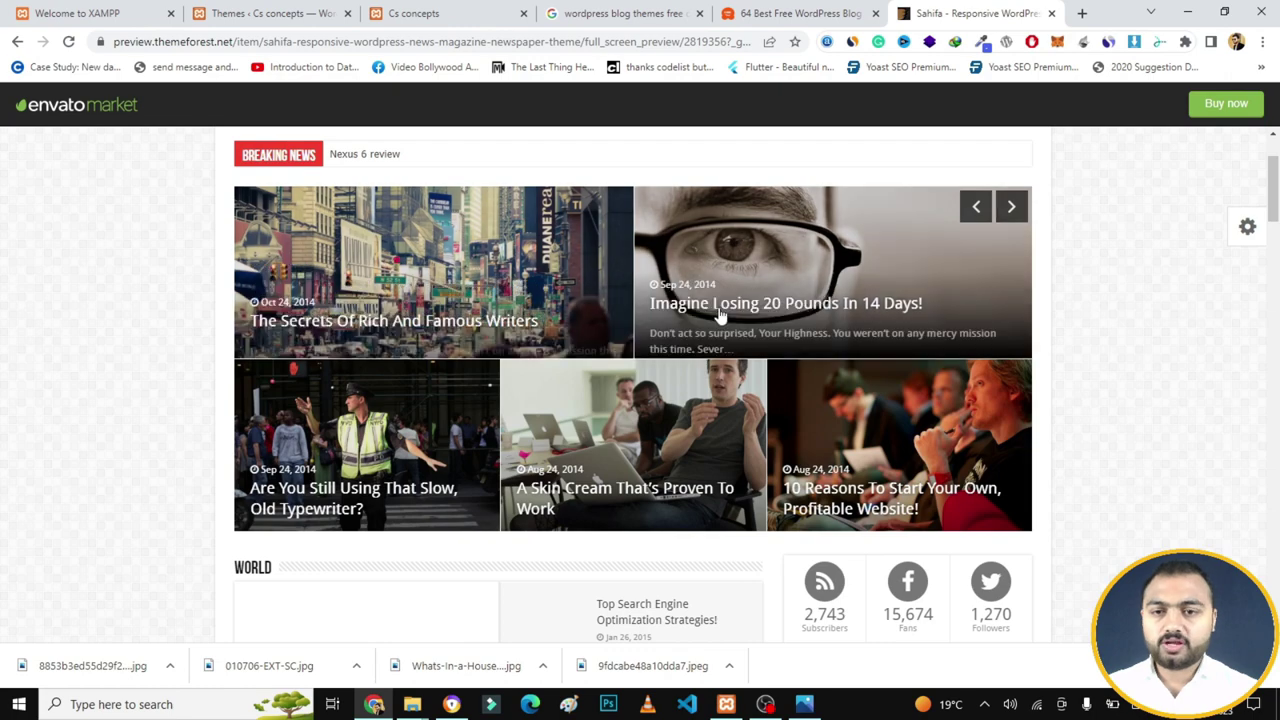
pyautogui.scroll(-2, 1275, 230)
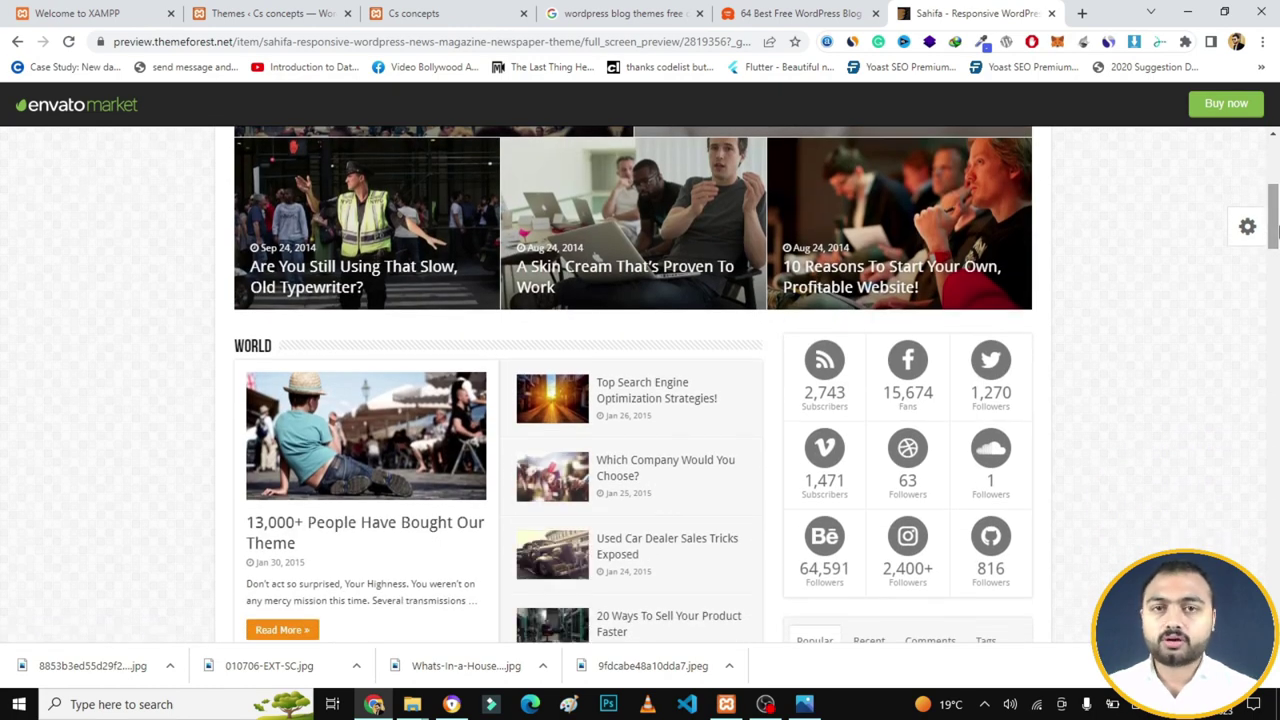
pyautogui.scroll(-1, 1275, 230)
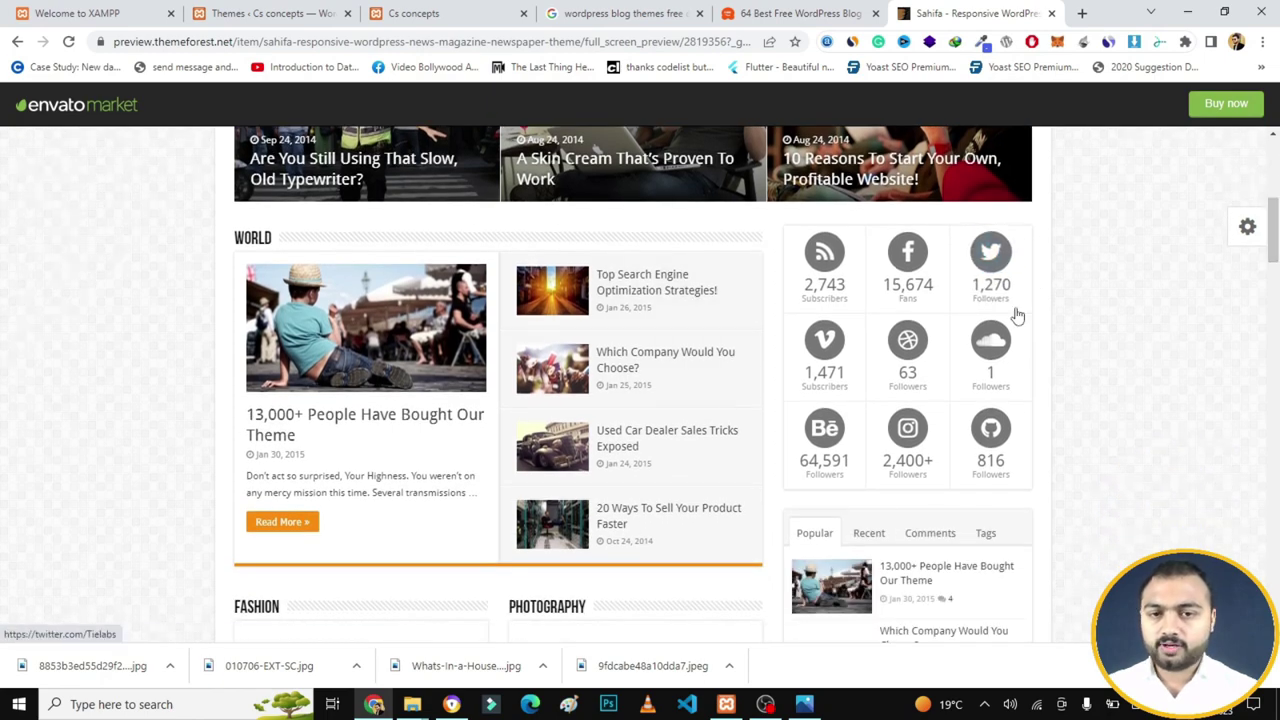
pyautogui.scroll(-1, 1275, 228)
pyautogui.moveTo(1275, 228); pyautogui.dragTo(1277, 150)
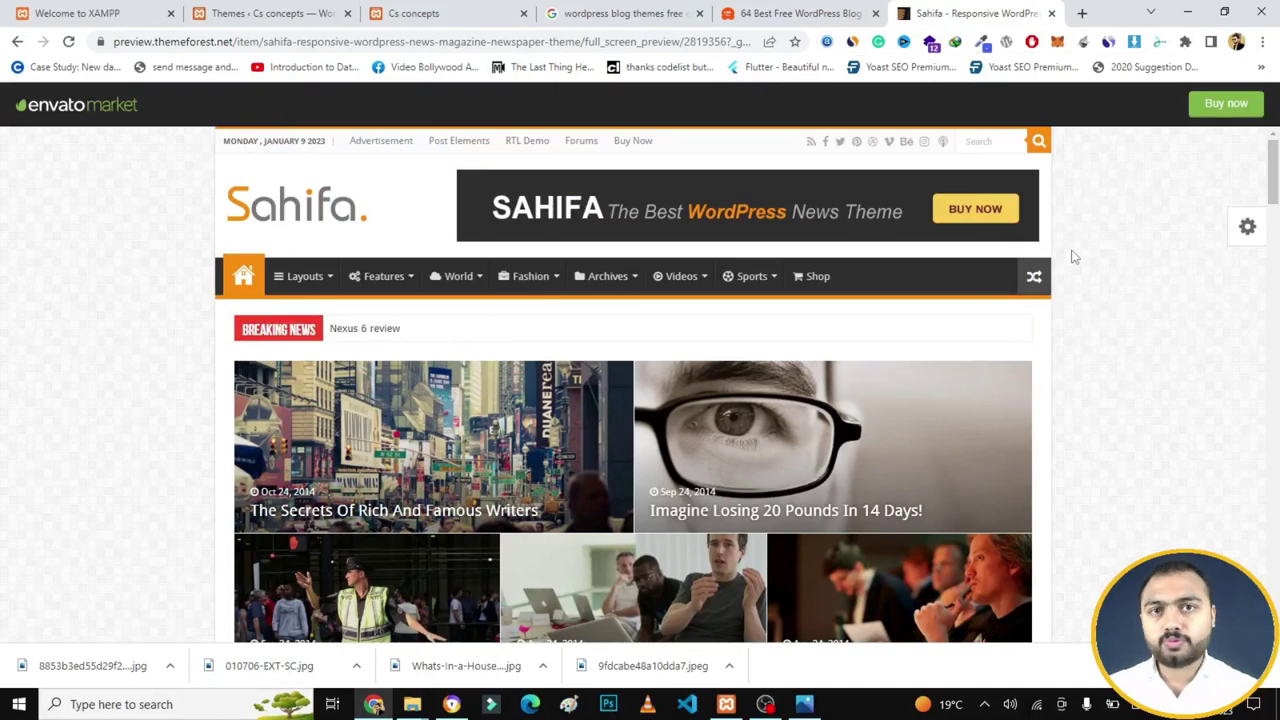
# - Return to the Themes ‹ Cs concepts tab, with Sahifa active and its Taqyeem plugins notice
pyautogui.click(287, 10)
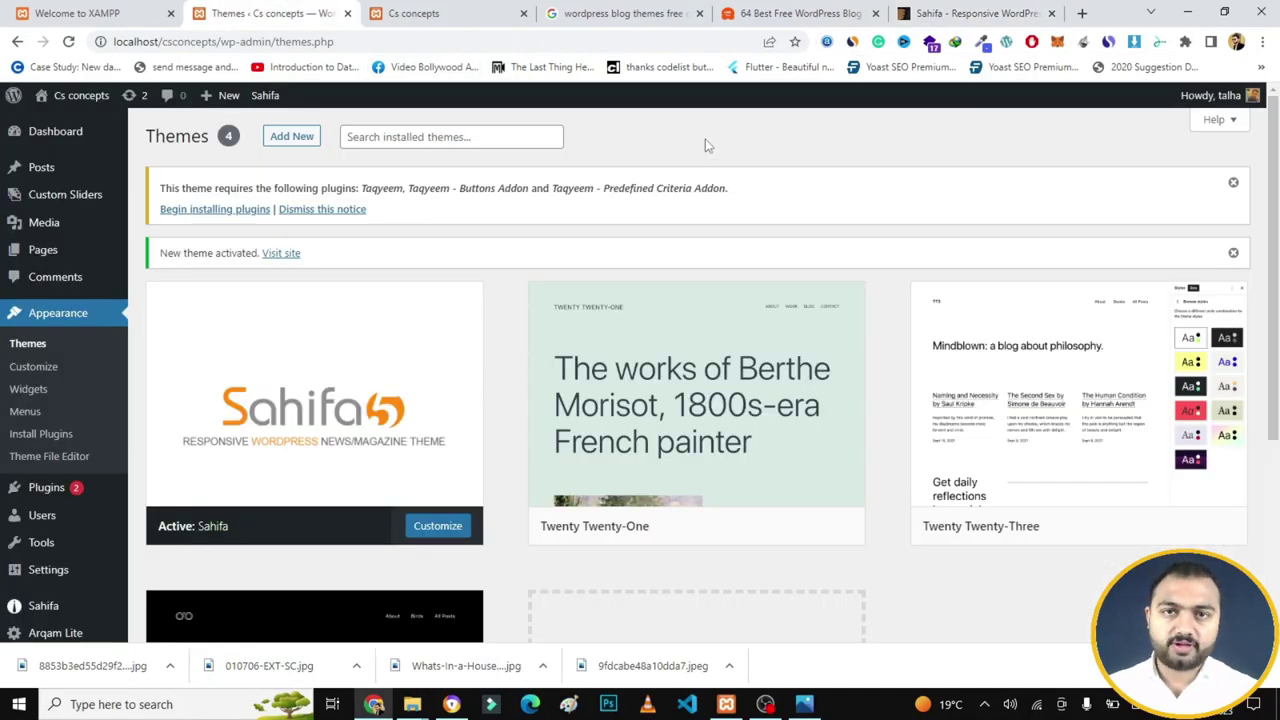
pyautogui.moveTo(345, 366)
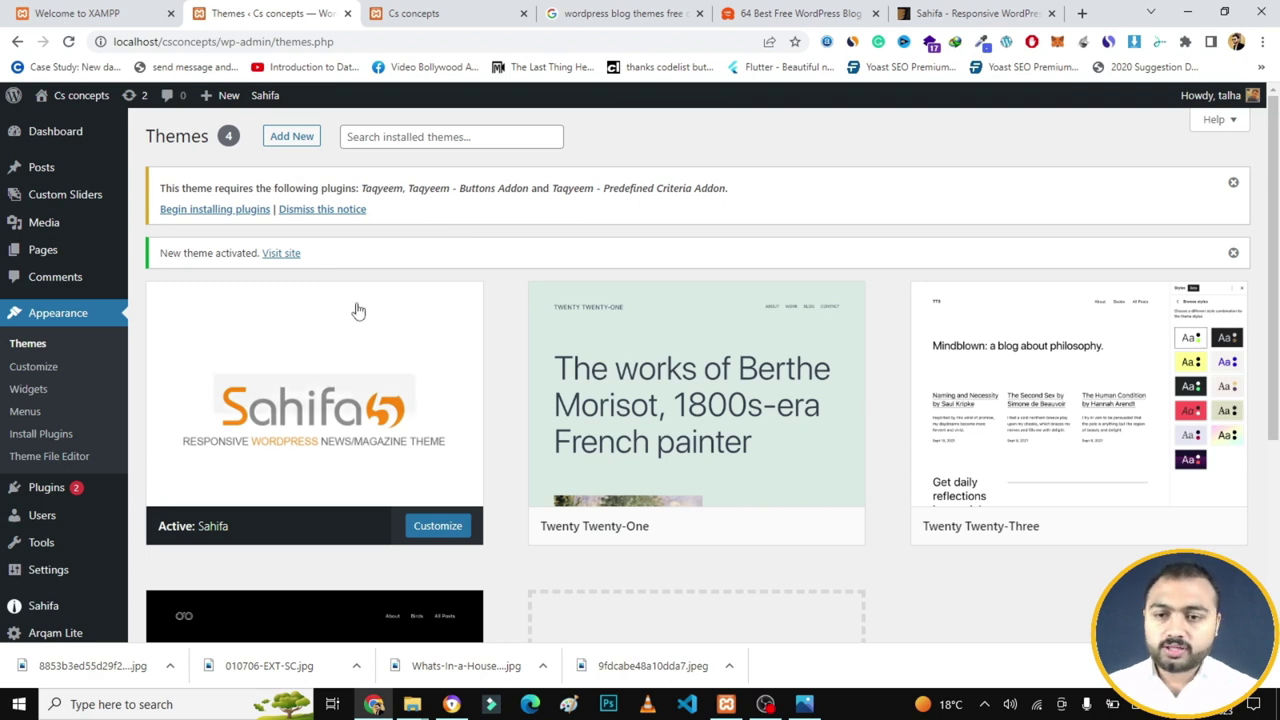
pyautogui.moveTo(351, 342)
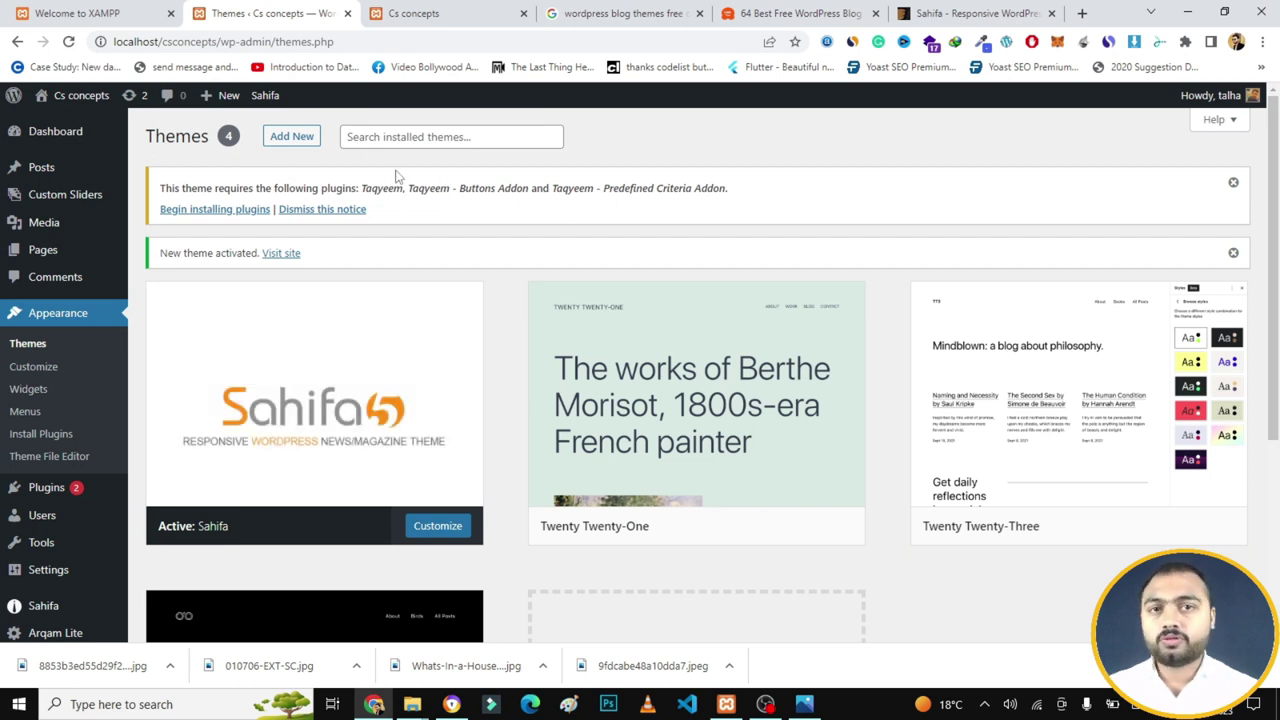
# - Bulk-install all three required Taqyeem plugins from the Sahifa plugin installer
pyautogui.click(211, 210)
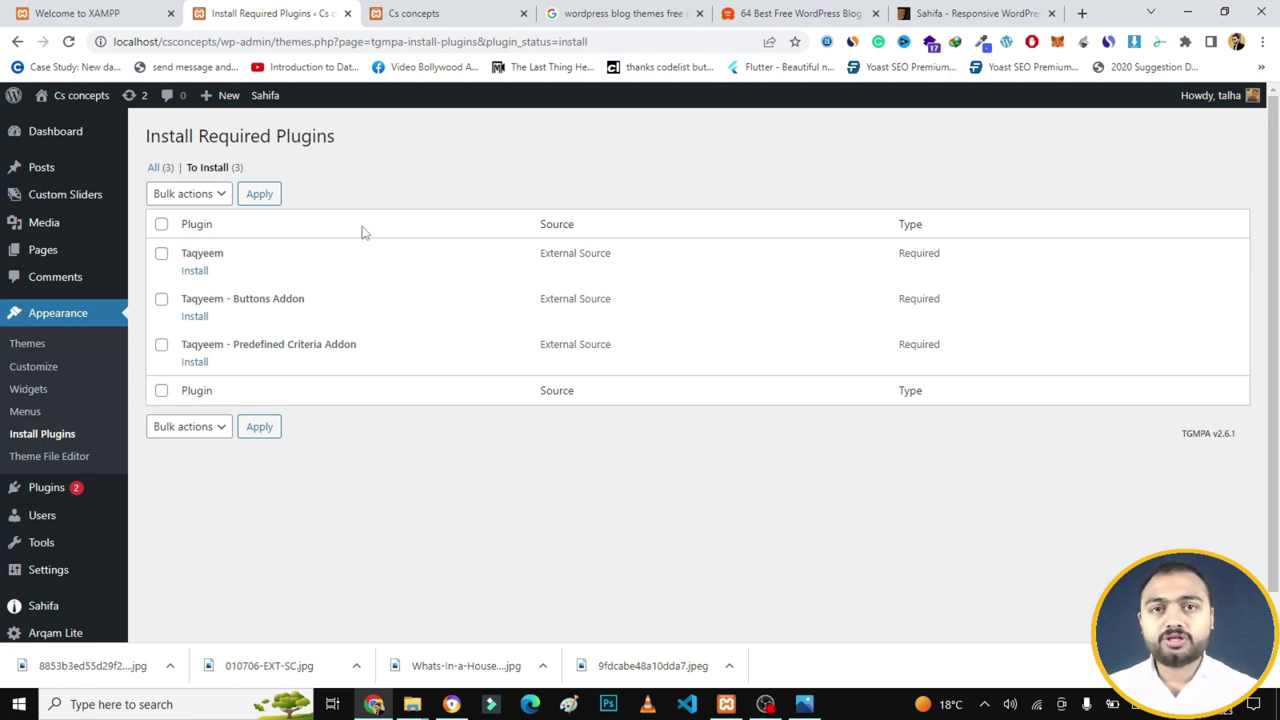
pyautogui.click(161, 225)
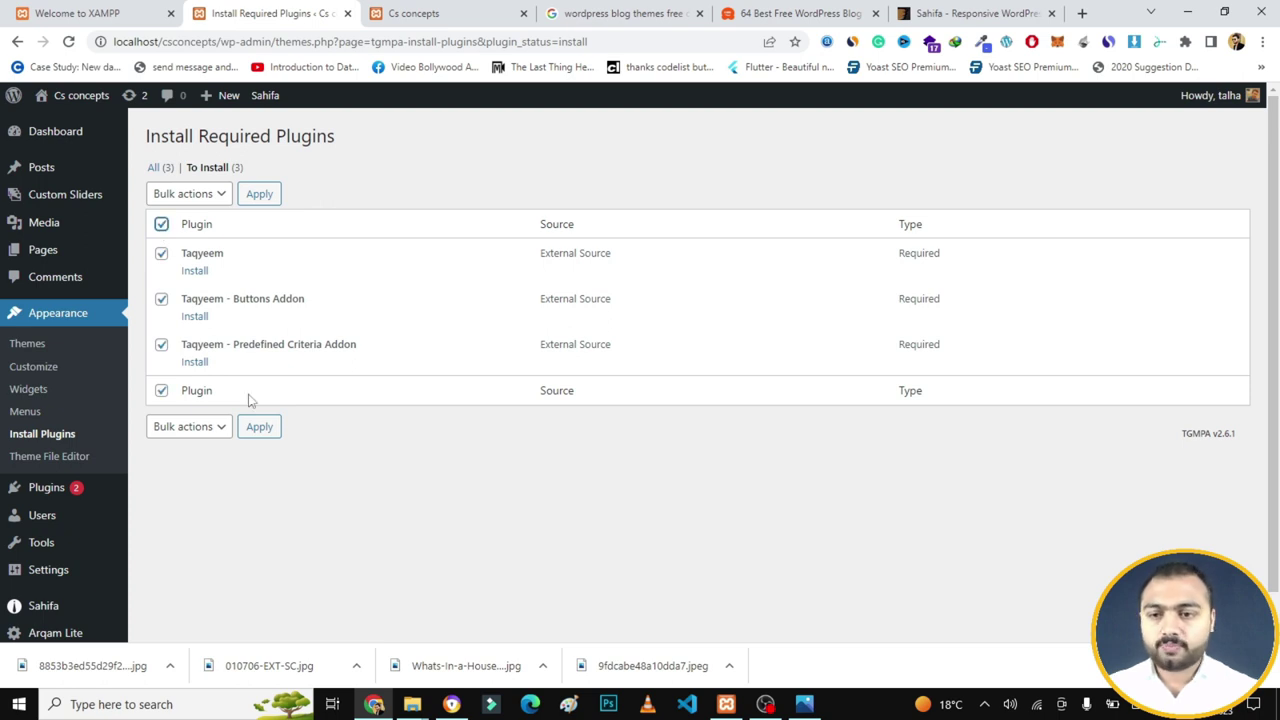
pyautogui.click(200, 434)
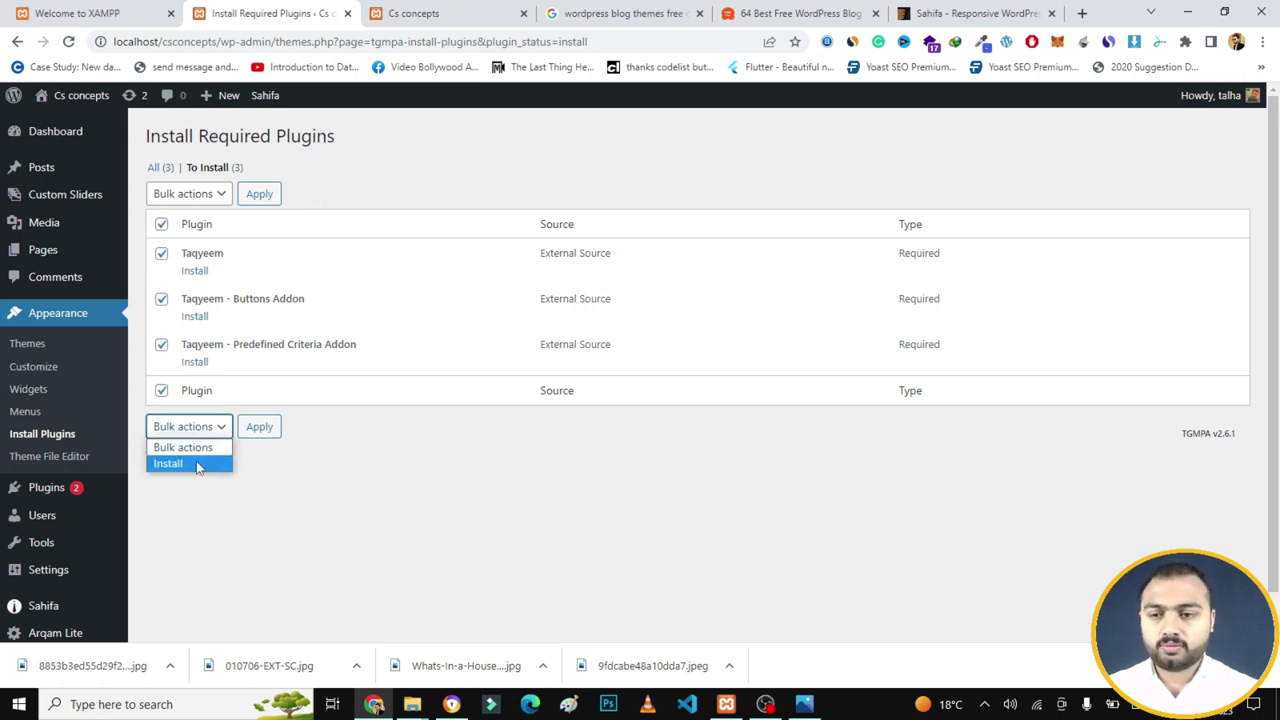
pyautogui.click(196, 462)
pyautogui.click(261, 435)
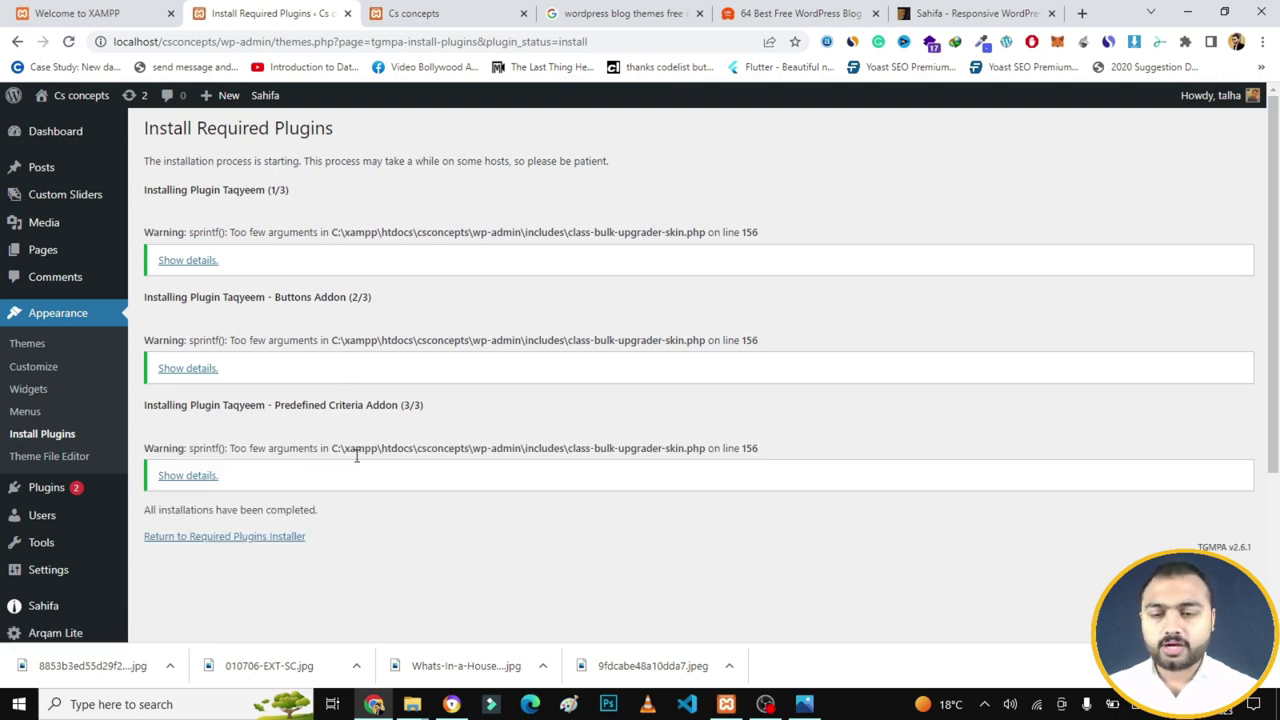
# - Bulk-activate the three installed Taqyeem plugins, then view the Cs concepts front page
pyautogui.click(259, 542)
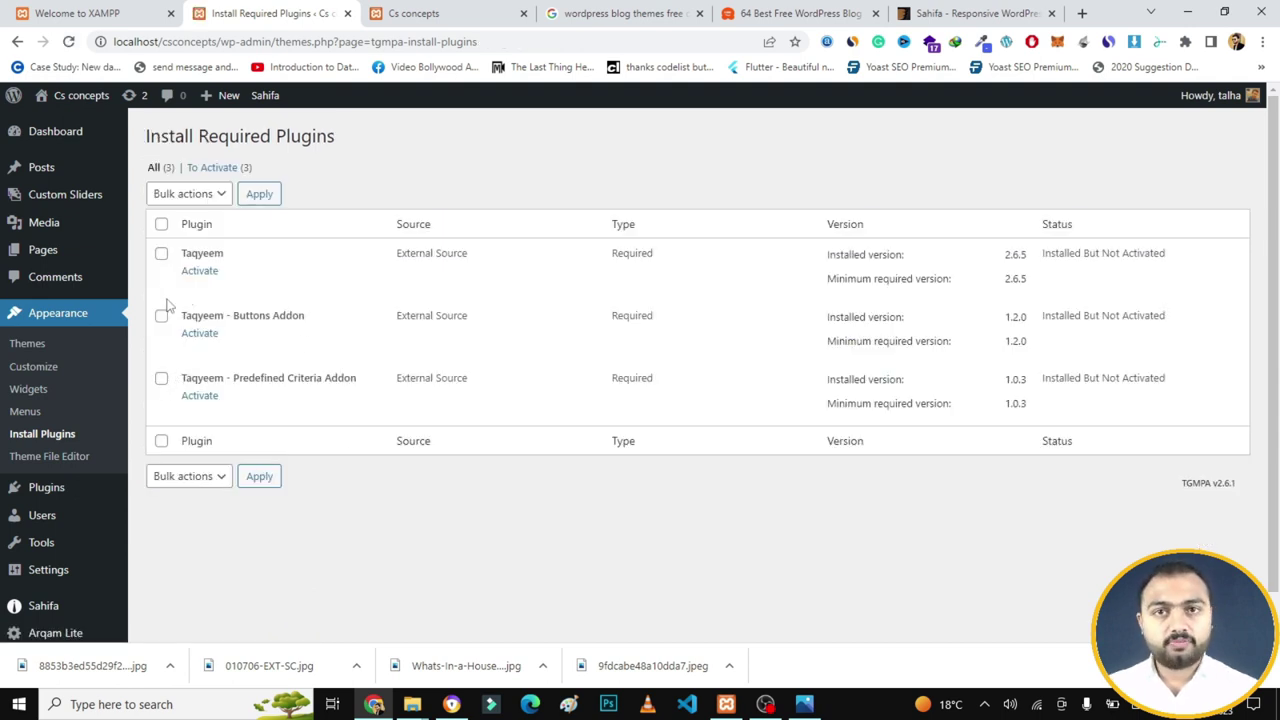
pyautogui.click(161, 225)
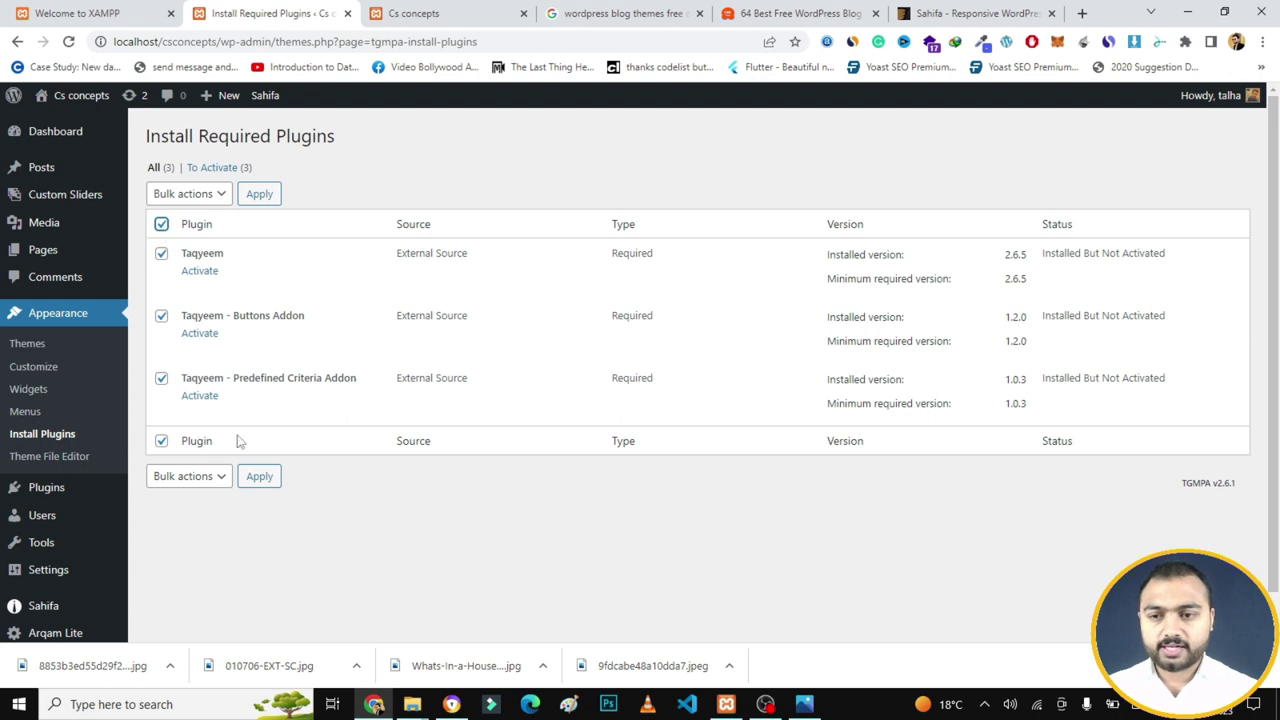
pyautogui.click(212, 476)
pyautogui.click(174, 545)
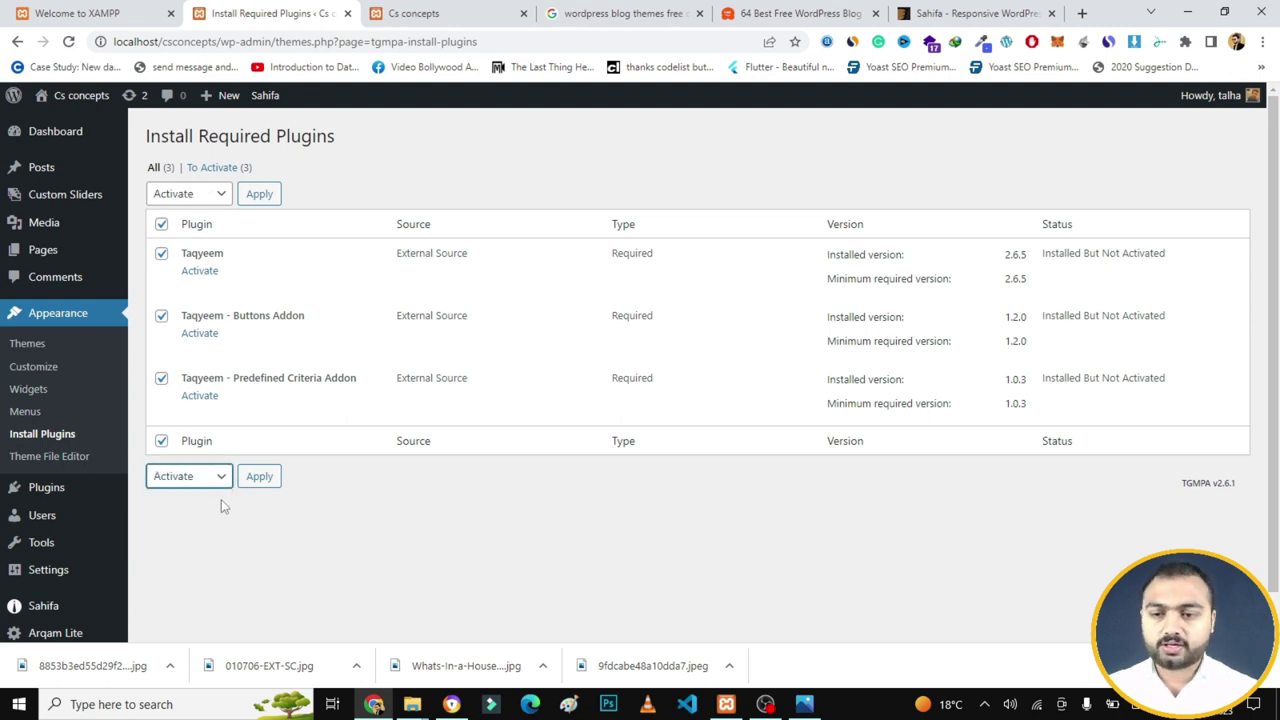
pyautogui.click(259, 477)
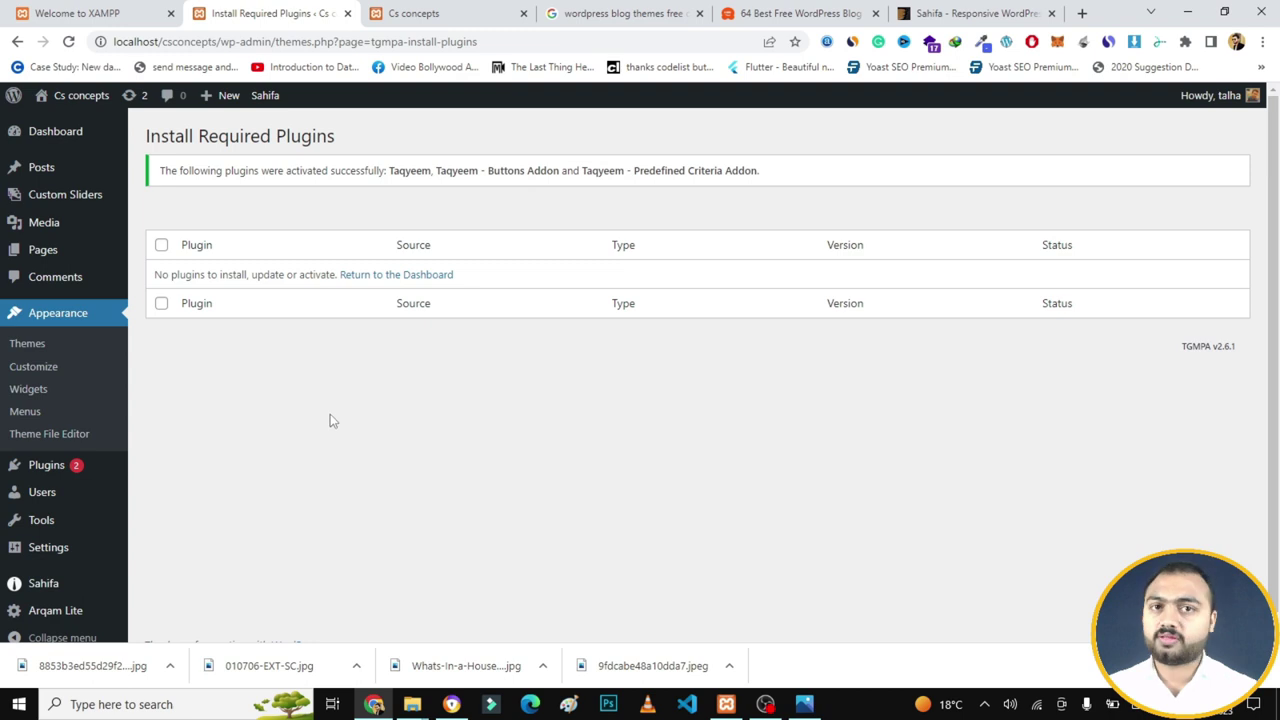
pyautogui.click(400, 13)
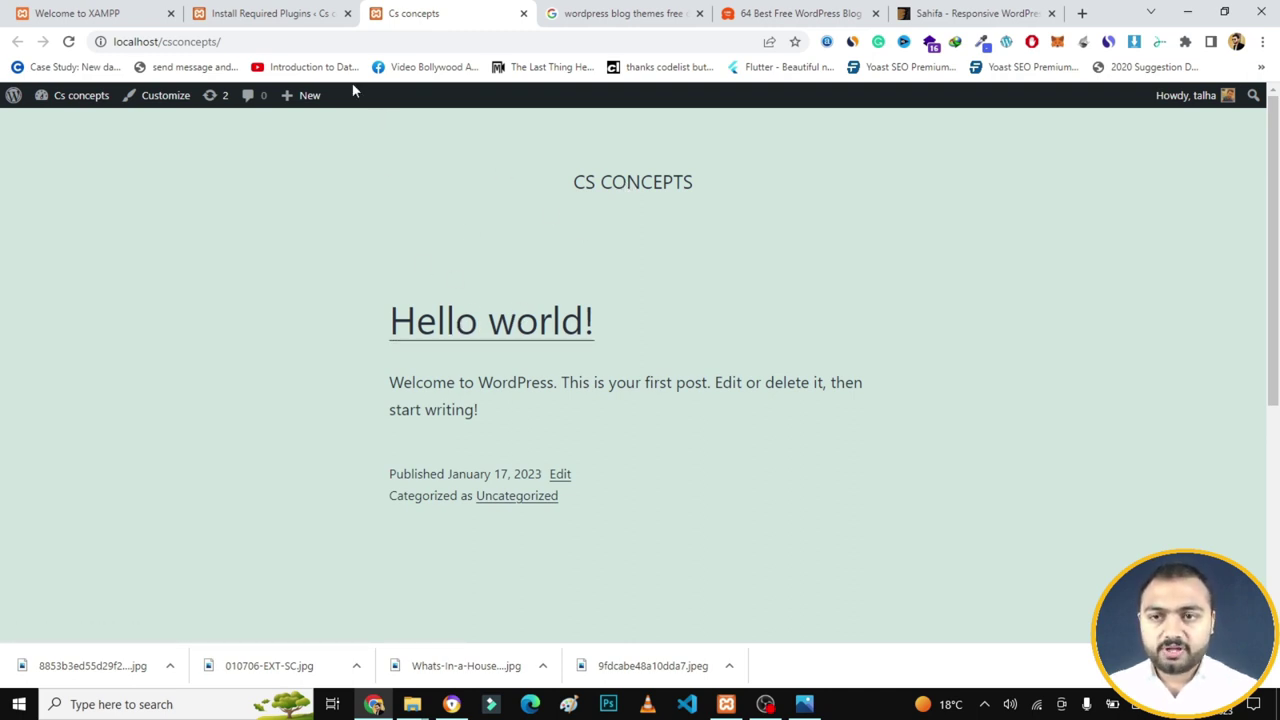
# - Reload localhost/csconcepts to see the Sahifa design, scrolling down to the footer and back
pyautogui.click(315, 40)
pyautogui.press('Return')
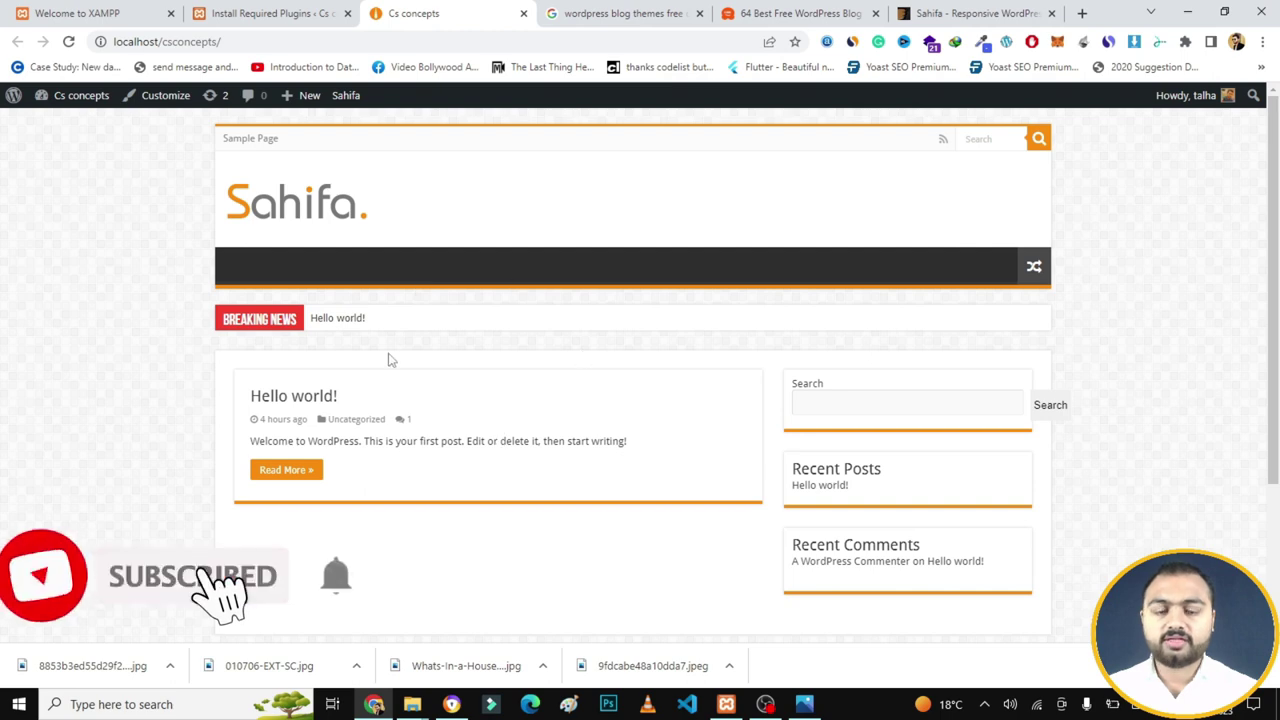
pyautogui.moveTo(1275, 275); pyautogui.dragTo(1277, 213)
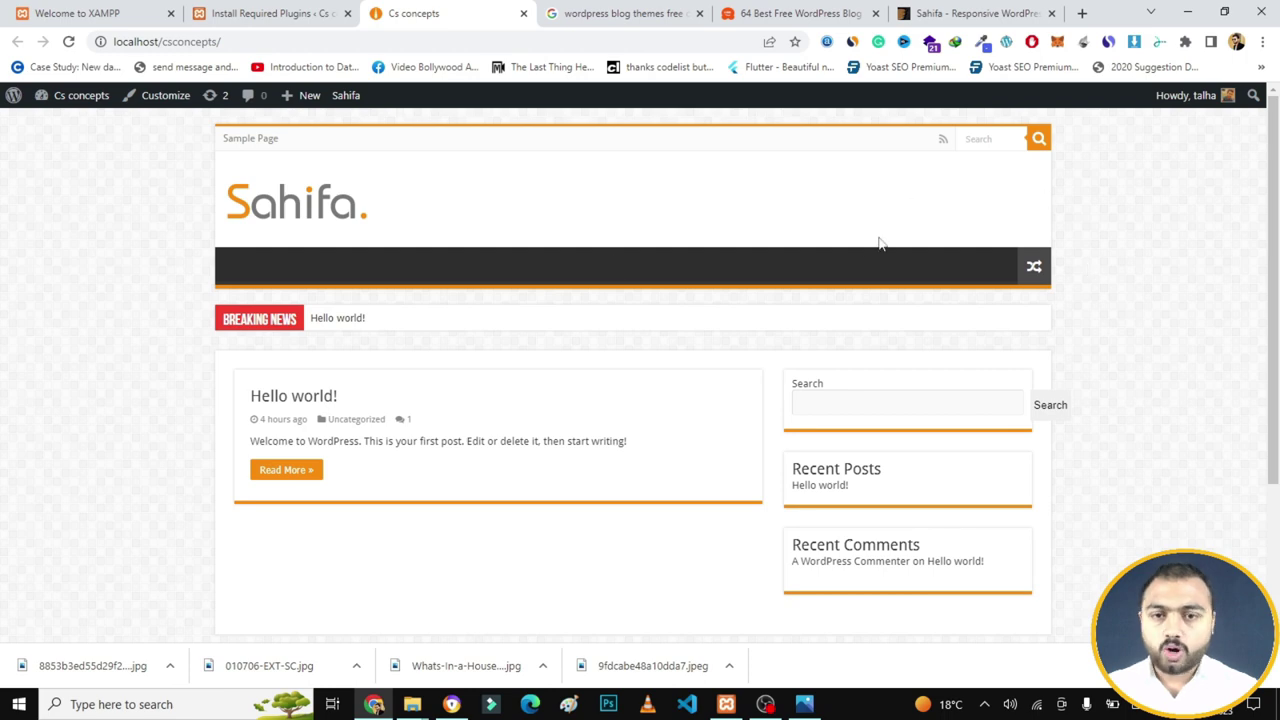
pyautogui.scroll(-3, 914, 576)
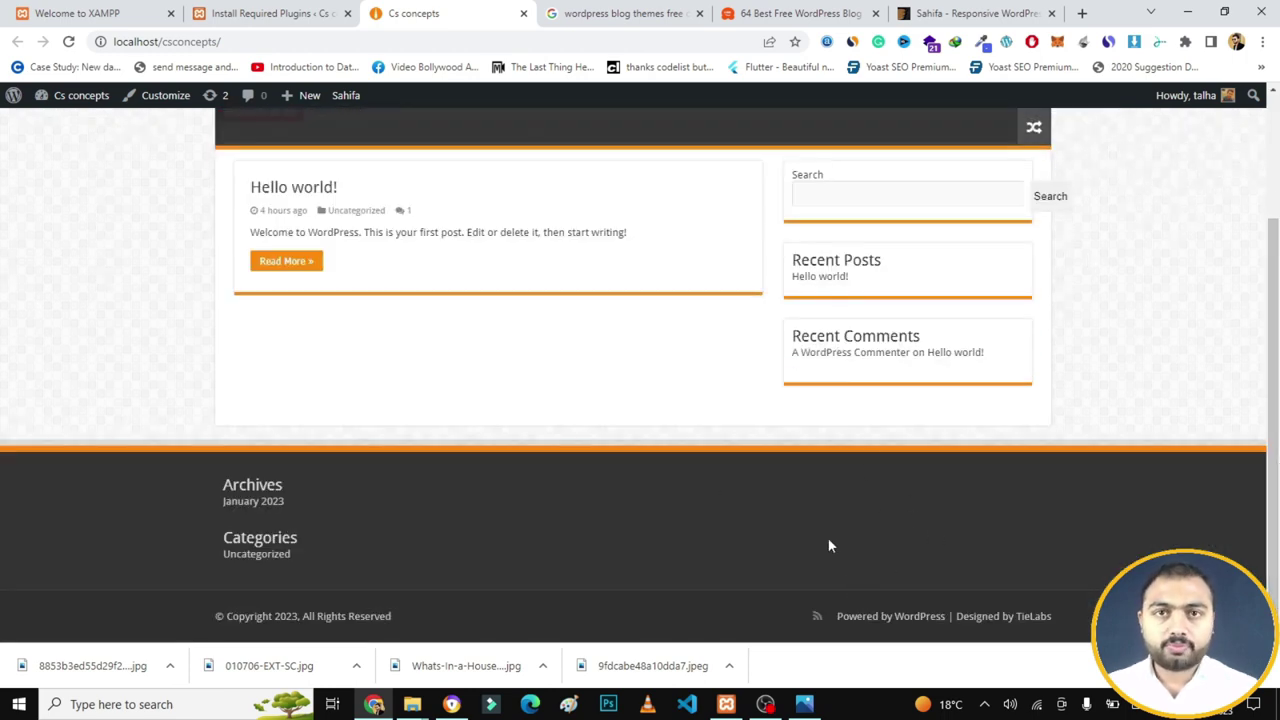
pyautogui.moveTo(1274, 555); pyautogui.dragTo(1276, 428)
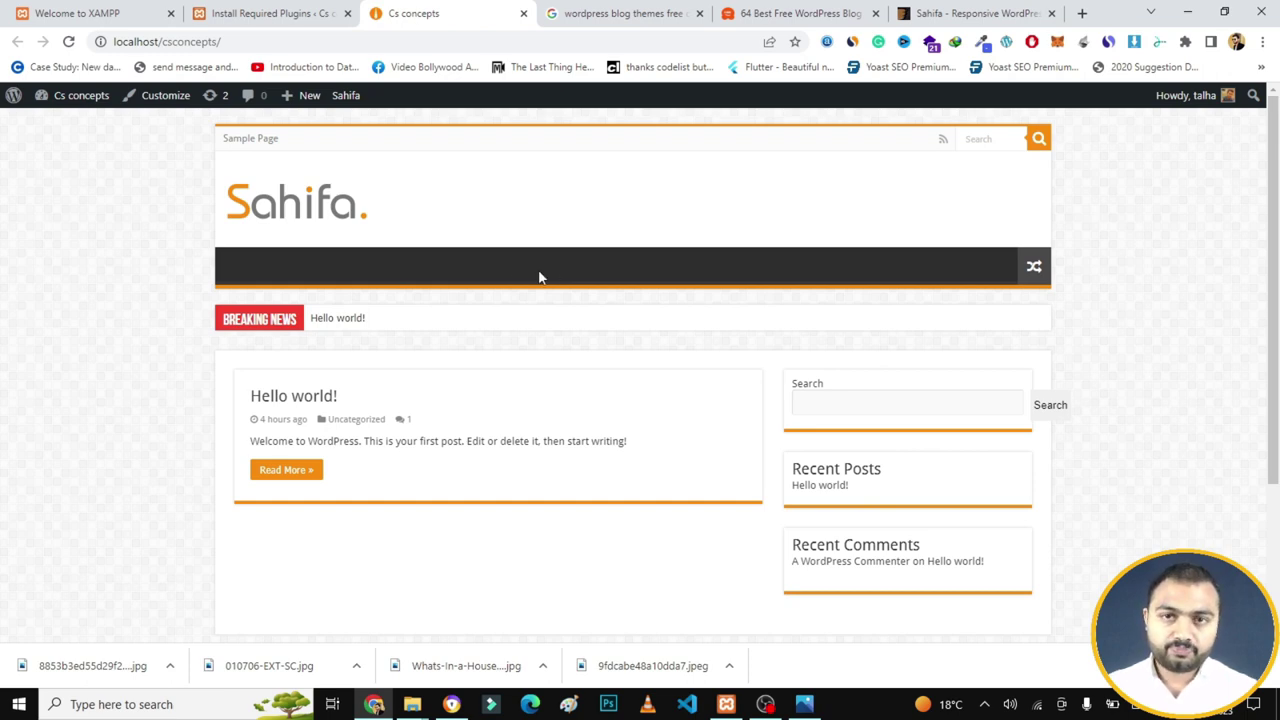
# - Replace the blog themes search query with 'gew news' and run the search
pyautogui.click(606, 13)
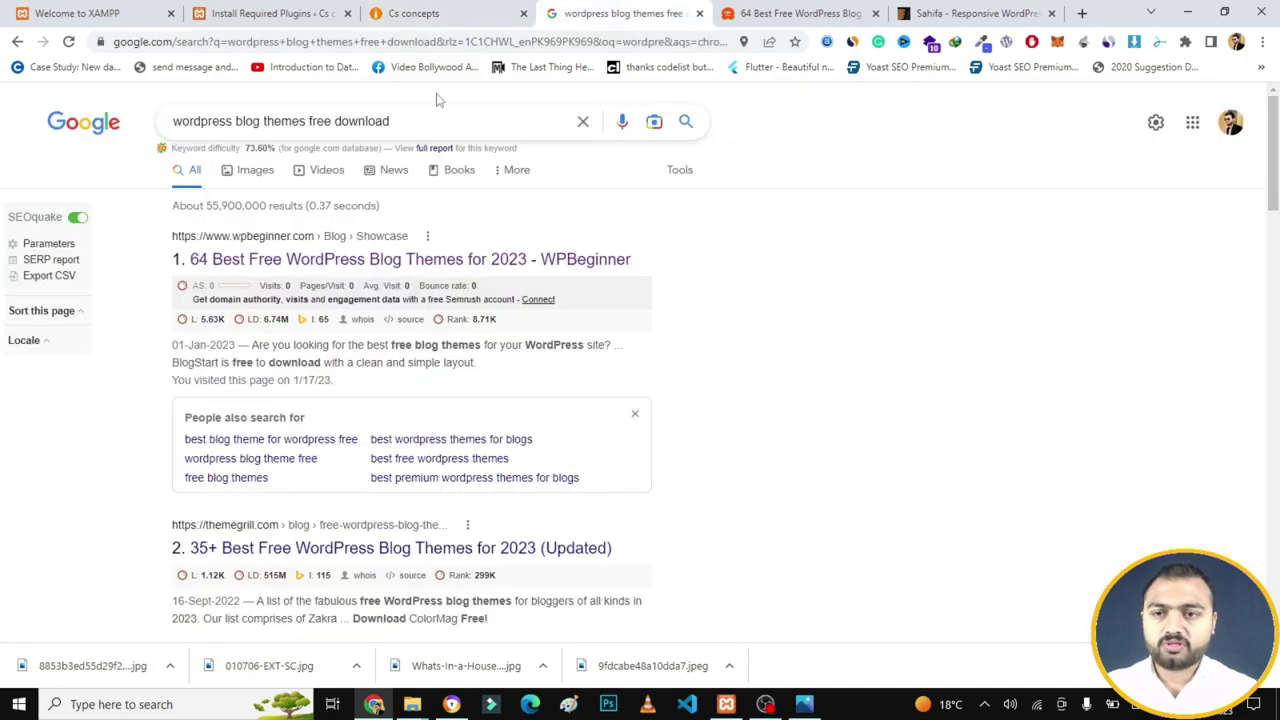
pyautogui.moveTo(416, 118); pyautogui.dragTo(162, 130)
pyautogui.write('gew')
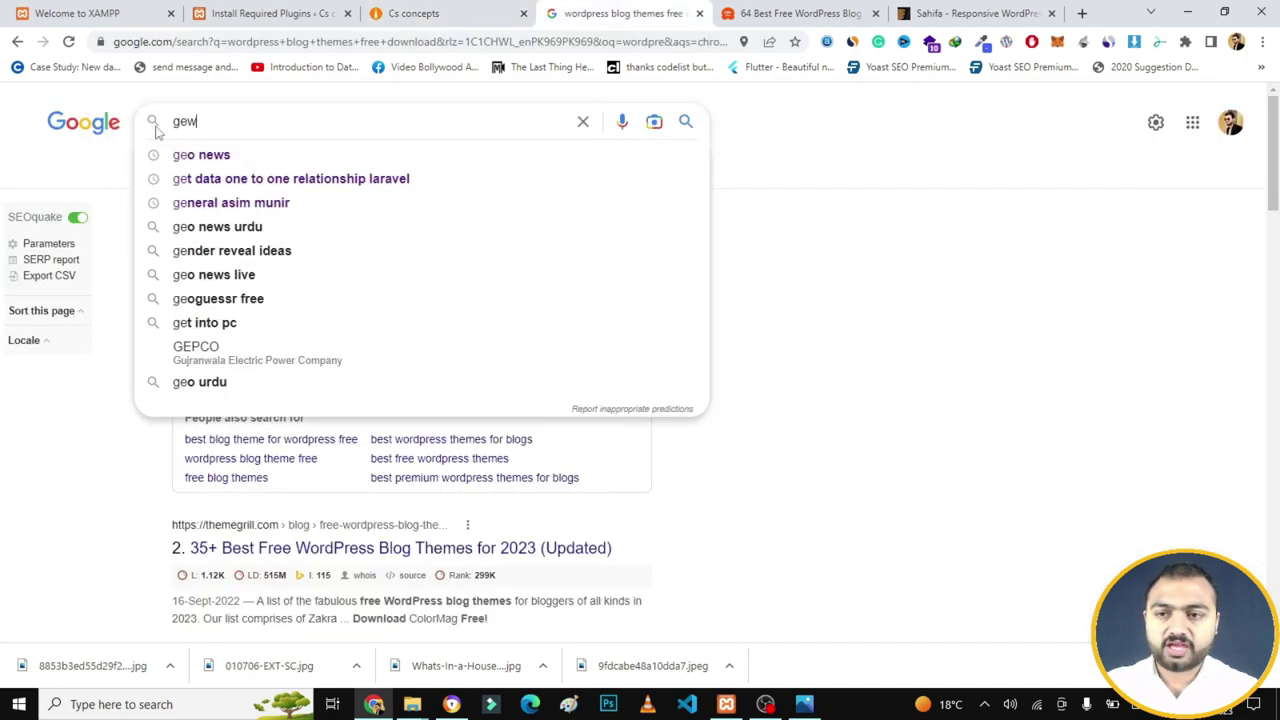
pyautogui.write(' news')
pyautogui.press('Return')
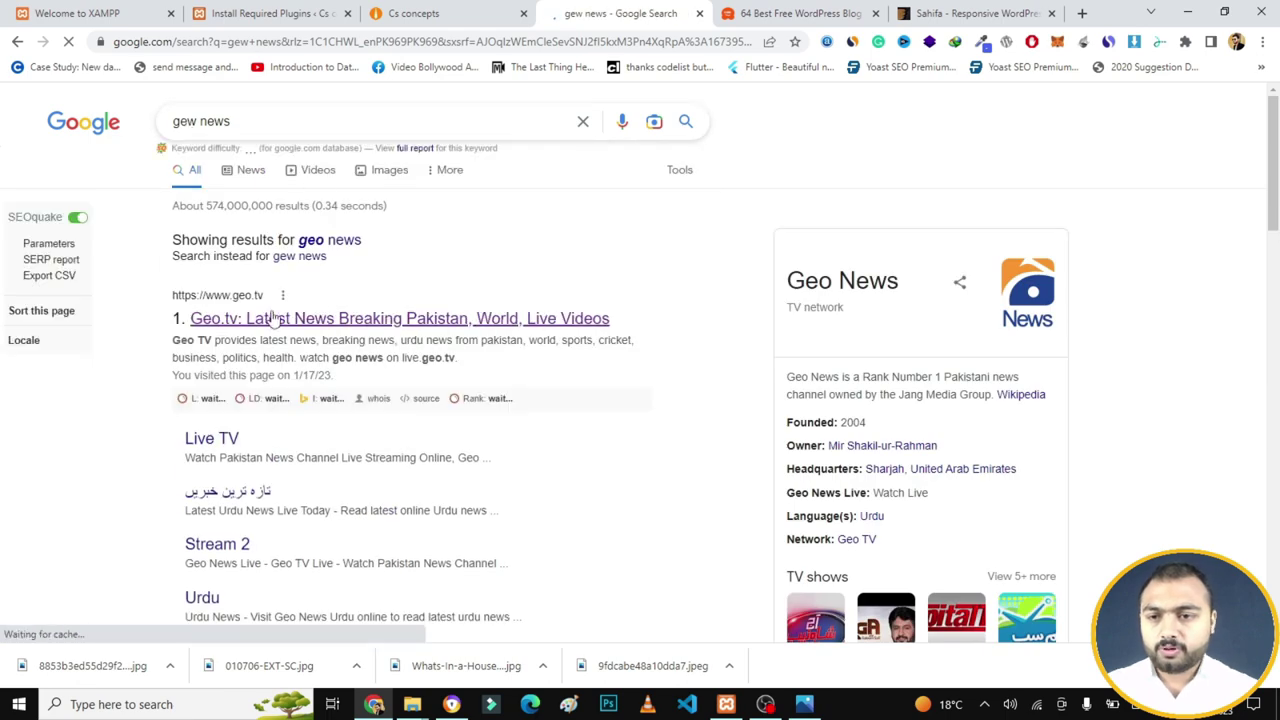
# - Open the Geo.tv result in a new tab, browse its layout, and return to Cs concepts
pyautogui.rightClick(282, 315)
pyautogui.click(312, 324)
pyautogui.click(675, 10)
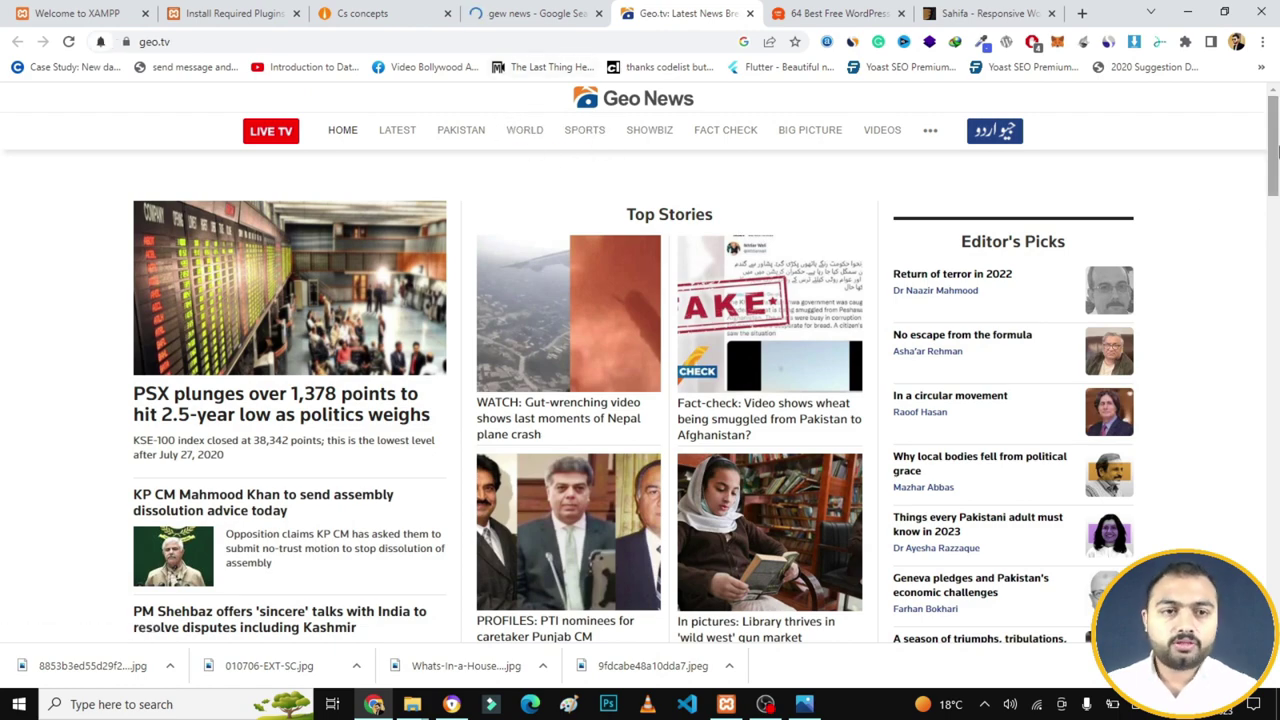
pyautogui.moveTo(1273, 150); pyautogui.dragTo(1275, 553)
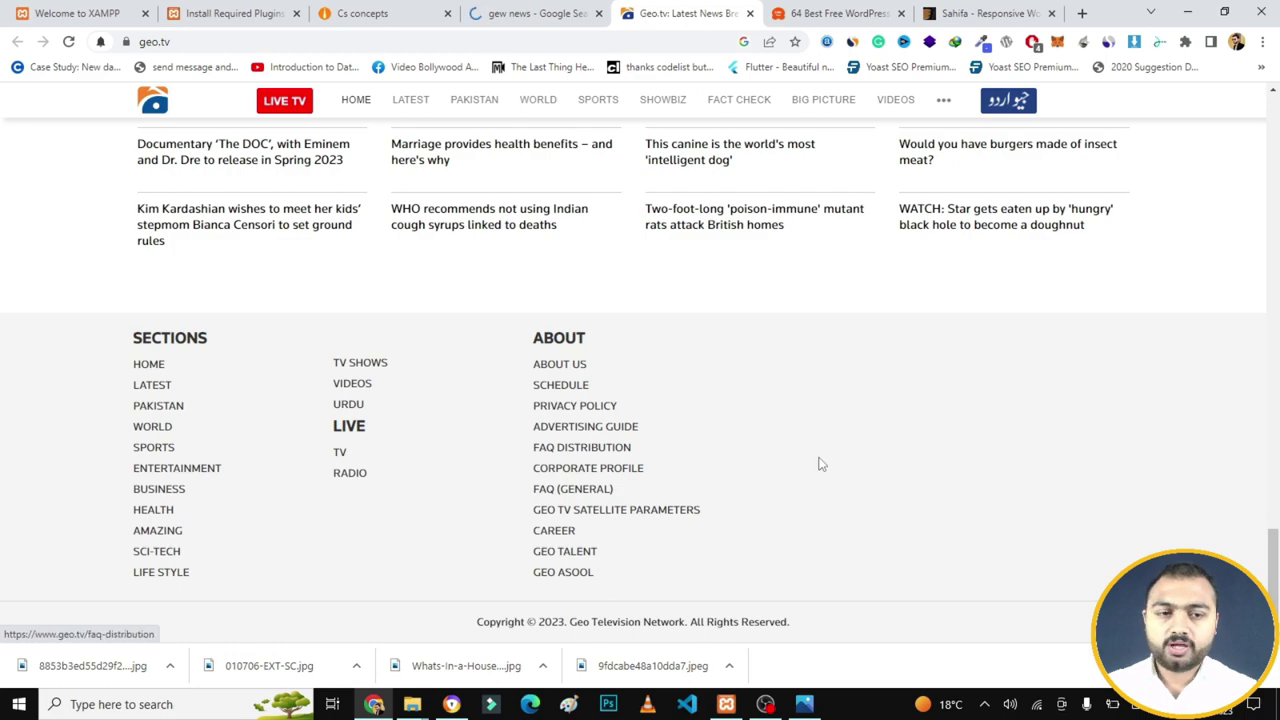
pyautogui.moveTo(1272, 565); pyautogui.dragTo(735, 70)
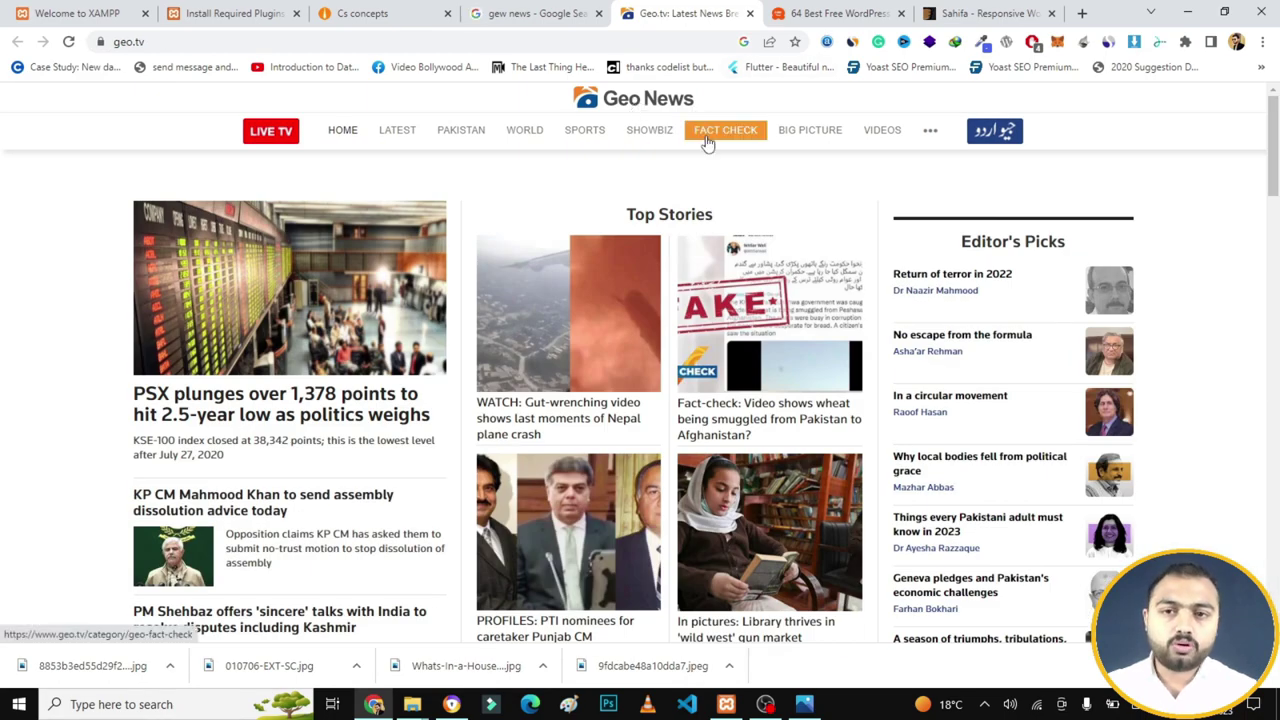
pyautogui.hotkey('ctrl', '3')
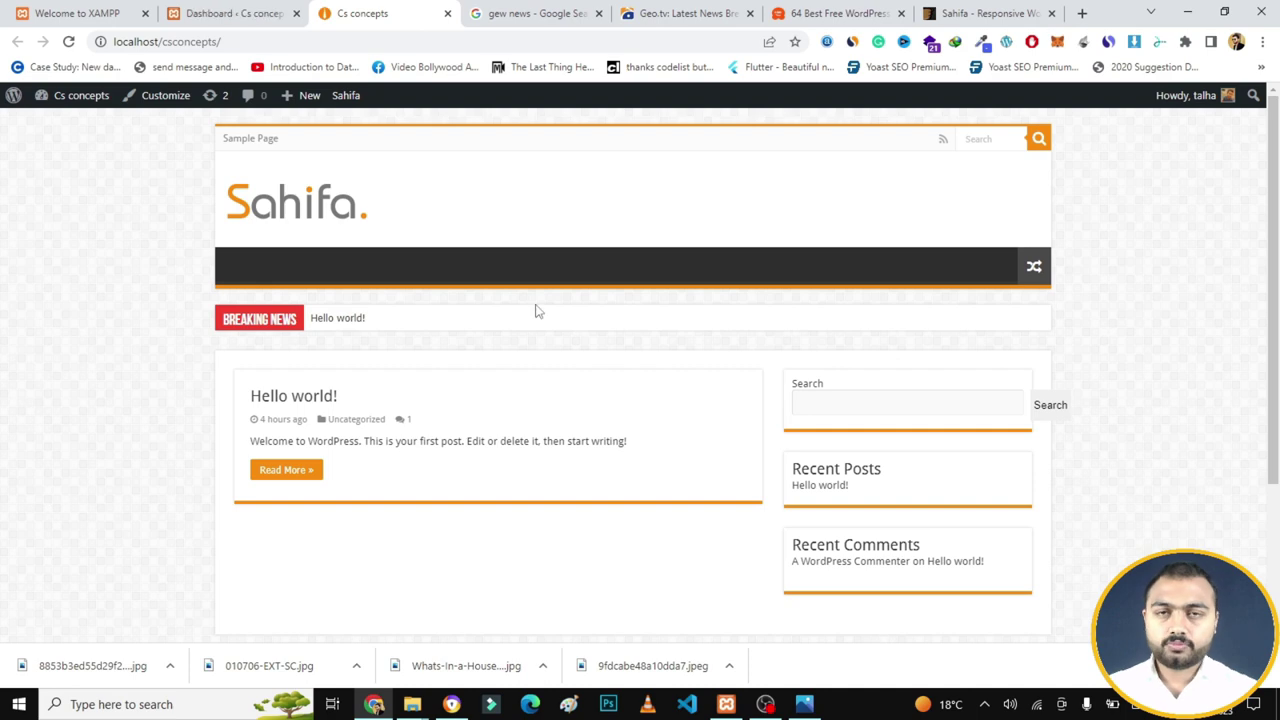
# - Open Sahifa's Theme Settings from the admin sidebar, landing on General Settings
pyautogui.click(290, 10)
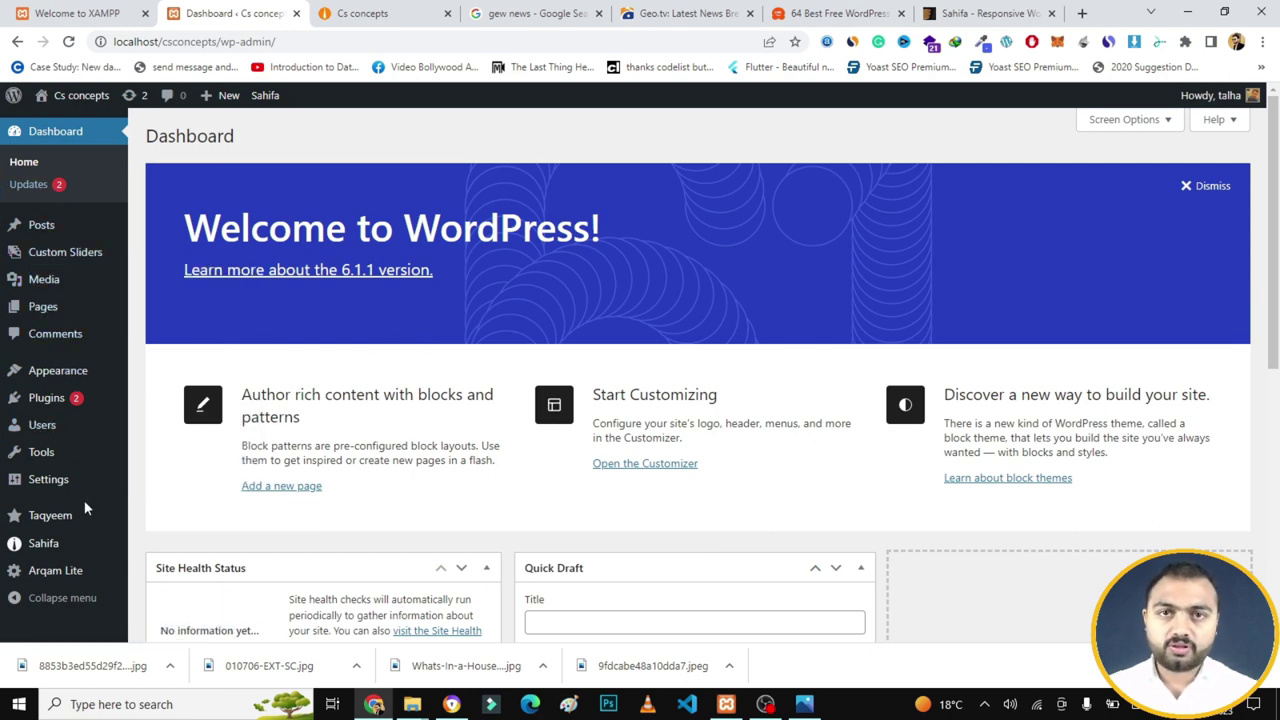
pyautogui.moveTo(71, 493)
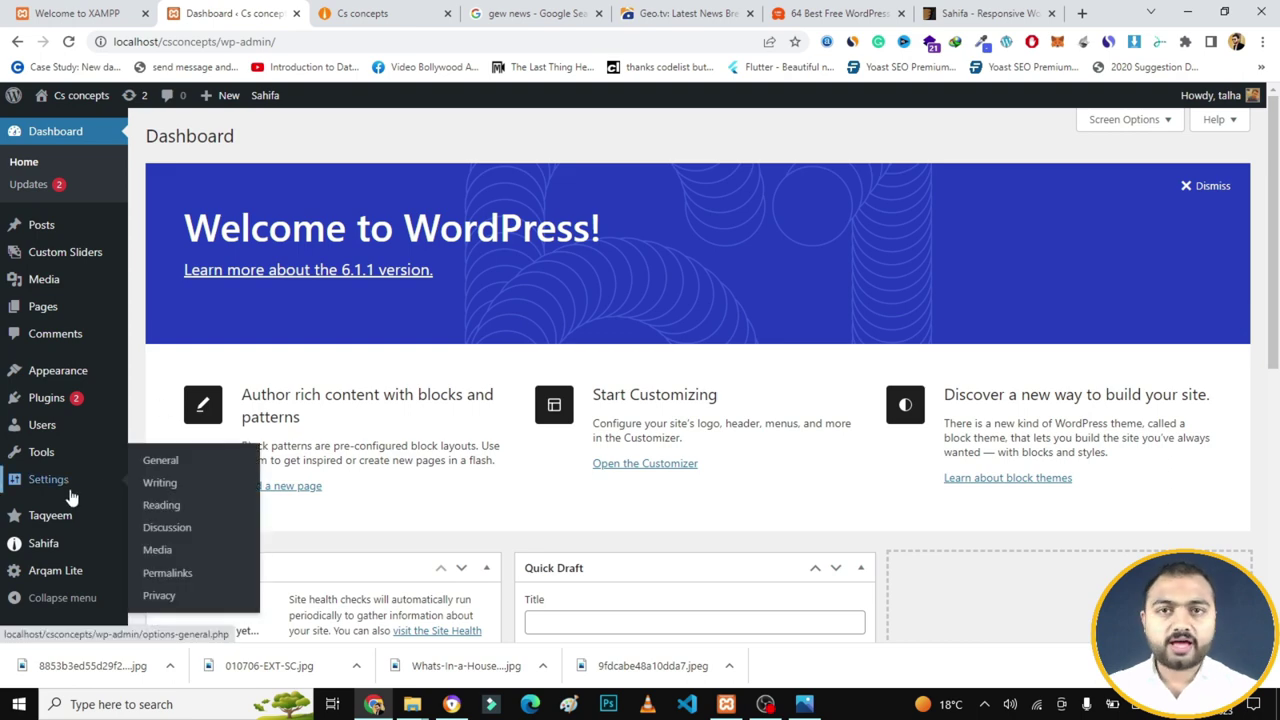
pyautogui.moveTo(50, 544)
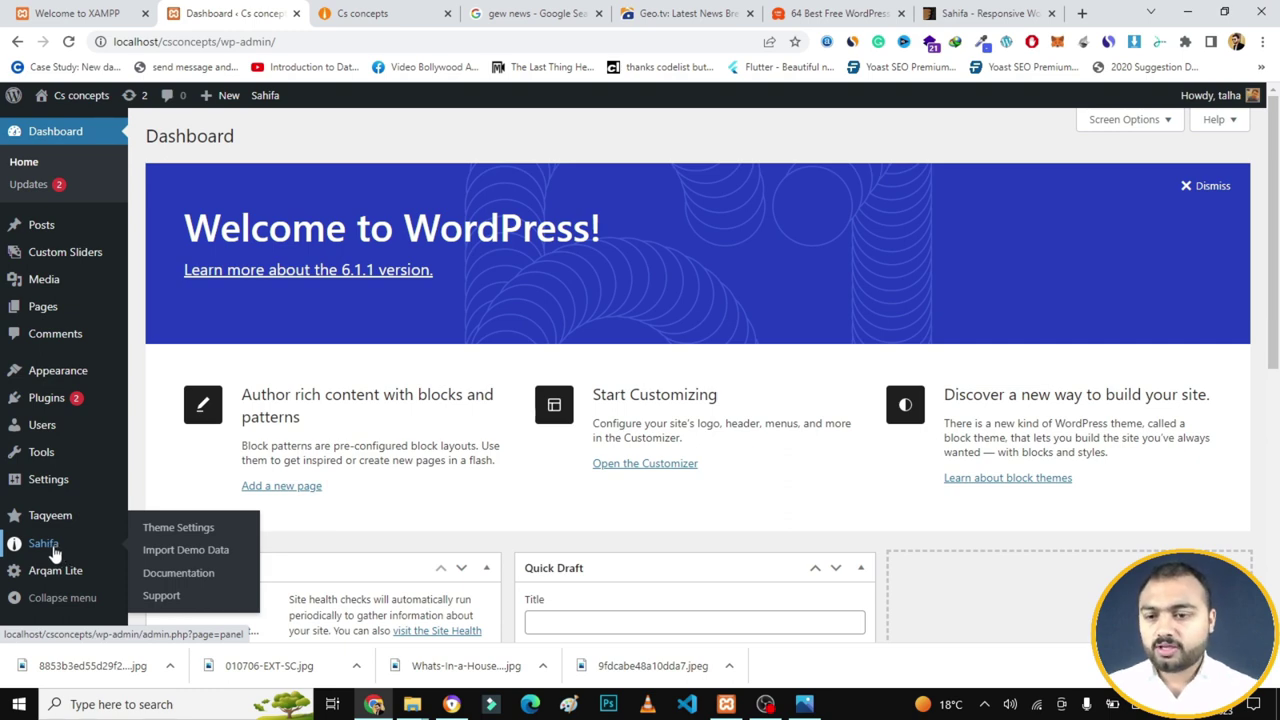
pyautogui.click(150, 540)
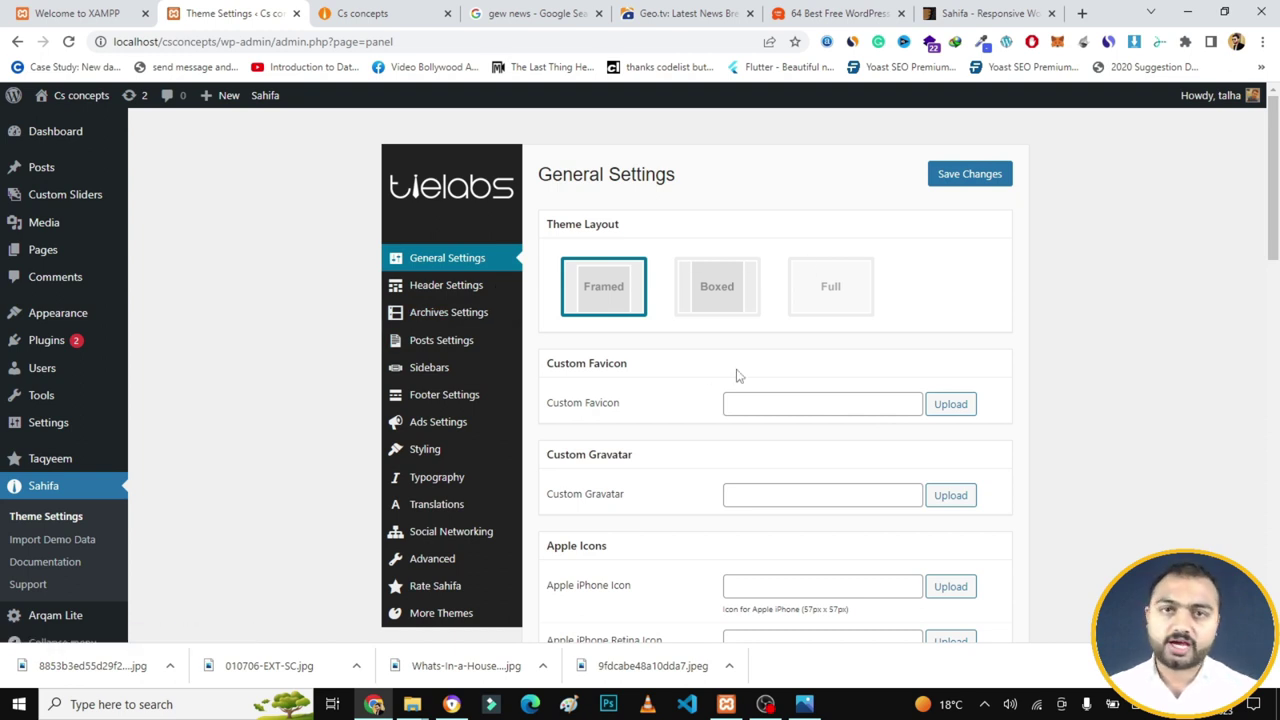
# - Check the front-end tab, then show Sahifa's Header Settings with the logo options
pyautogui.click(428, 14)
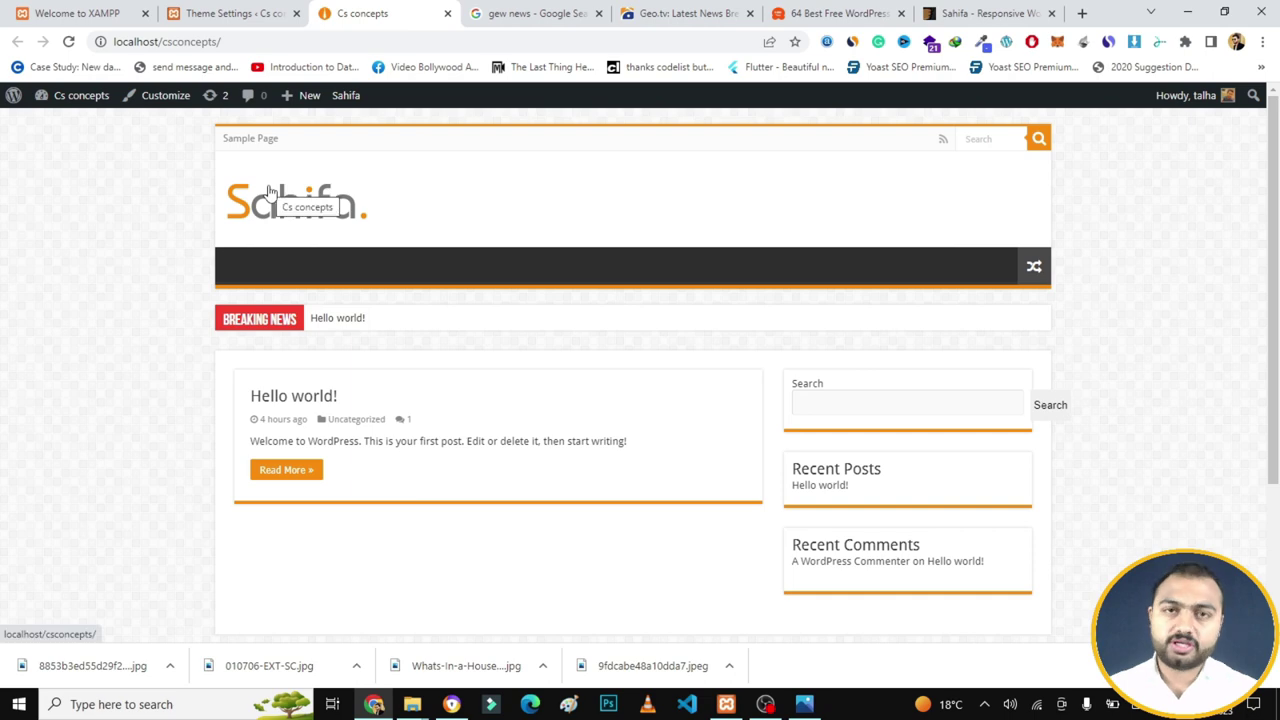
pyautogui.click(252, 8)
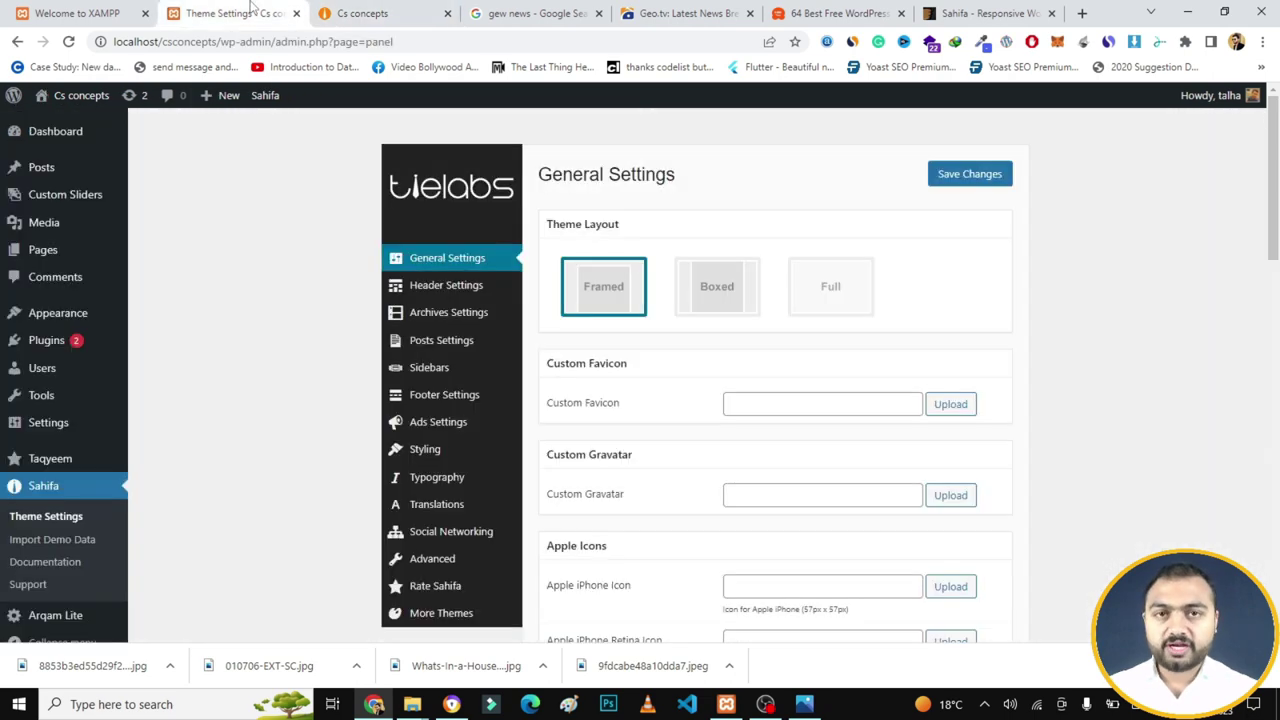
pyautogui.click(441, 296)
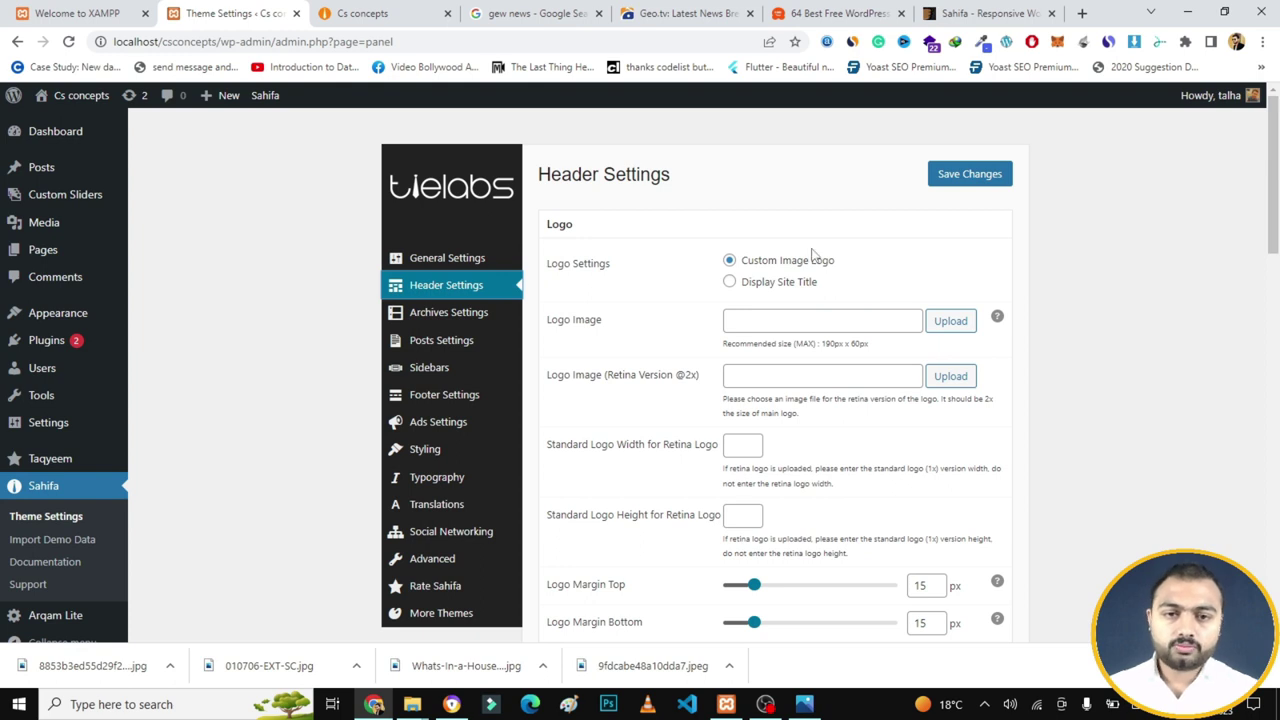
# - Upload cs concepts blogs.png from Downloads > data as the Sahifa logo and save changes
pyautogui.click(958, 323)
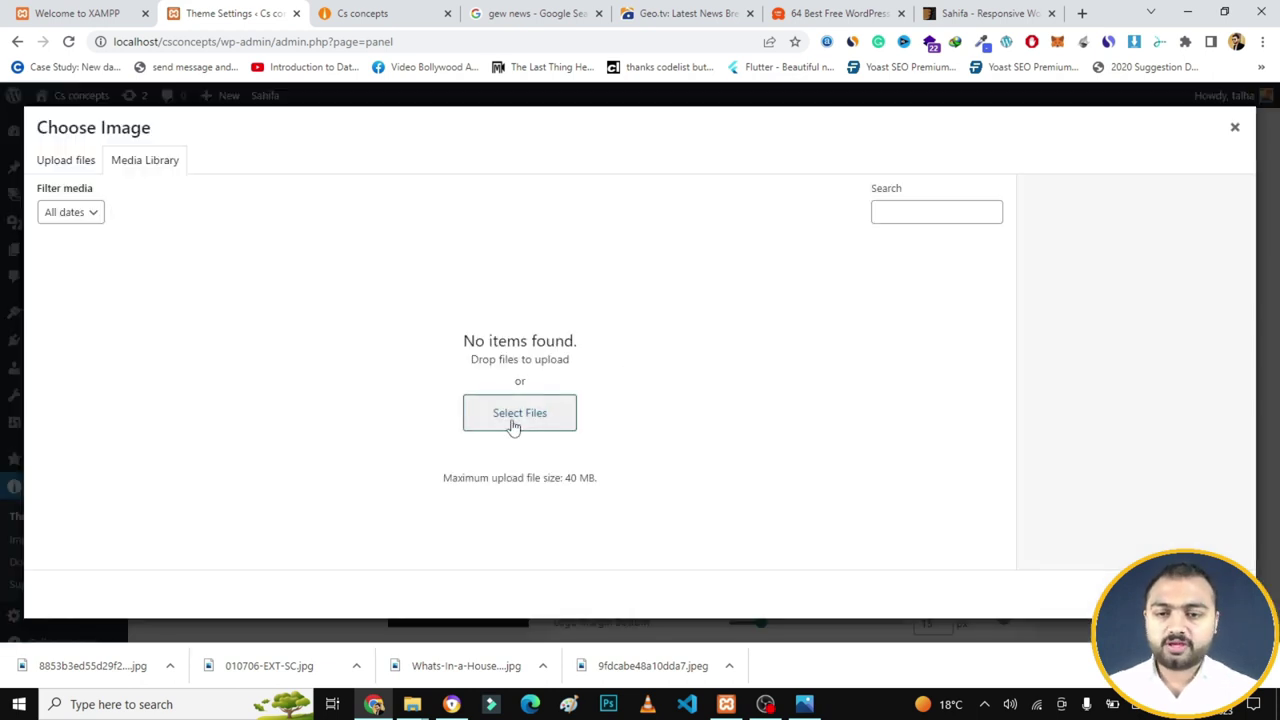
pyautogui.click(514, 424)
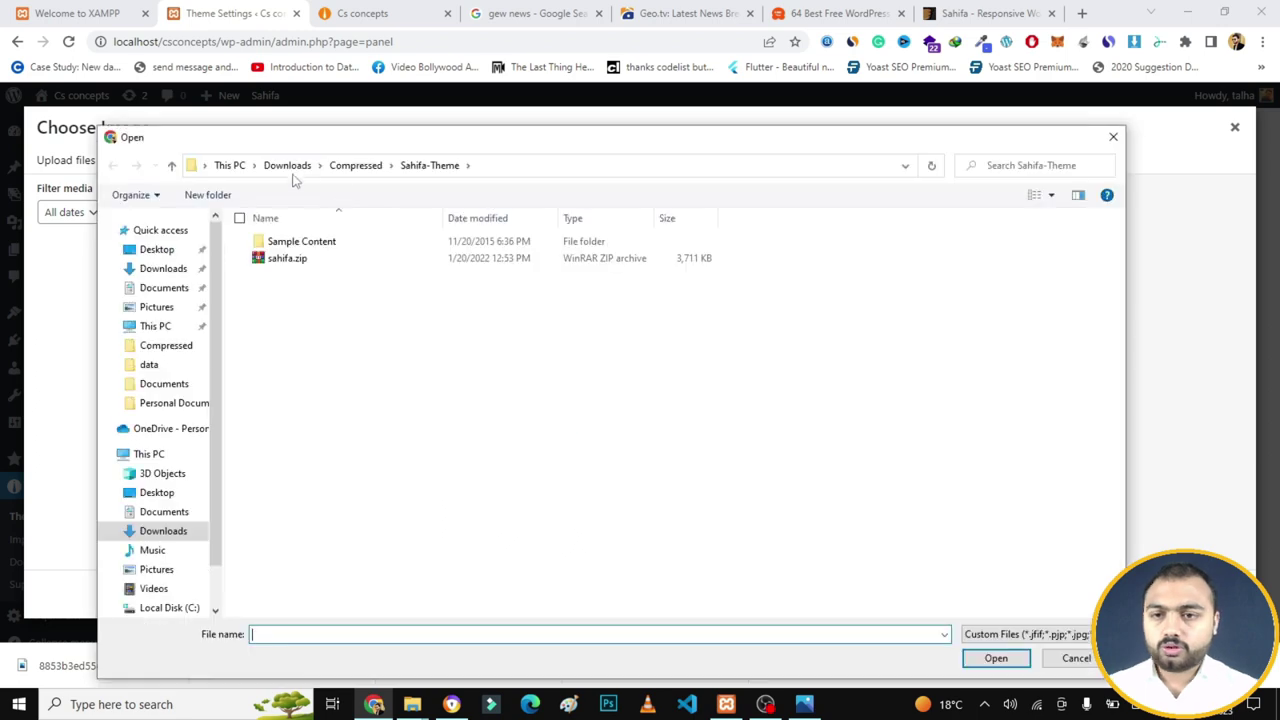
pyautogui.click(287, 165)
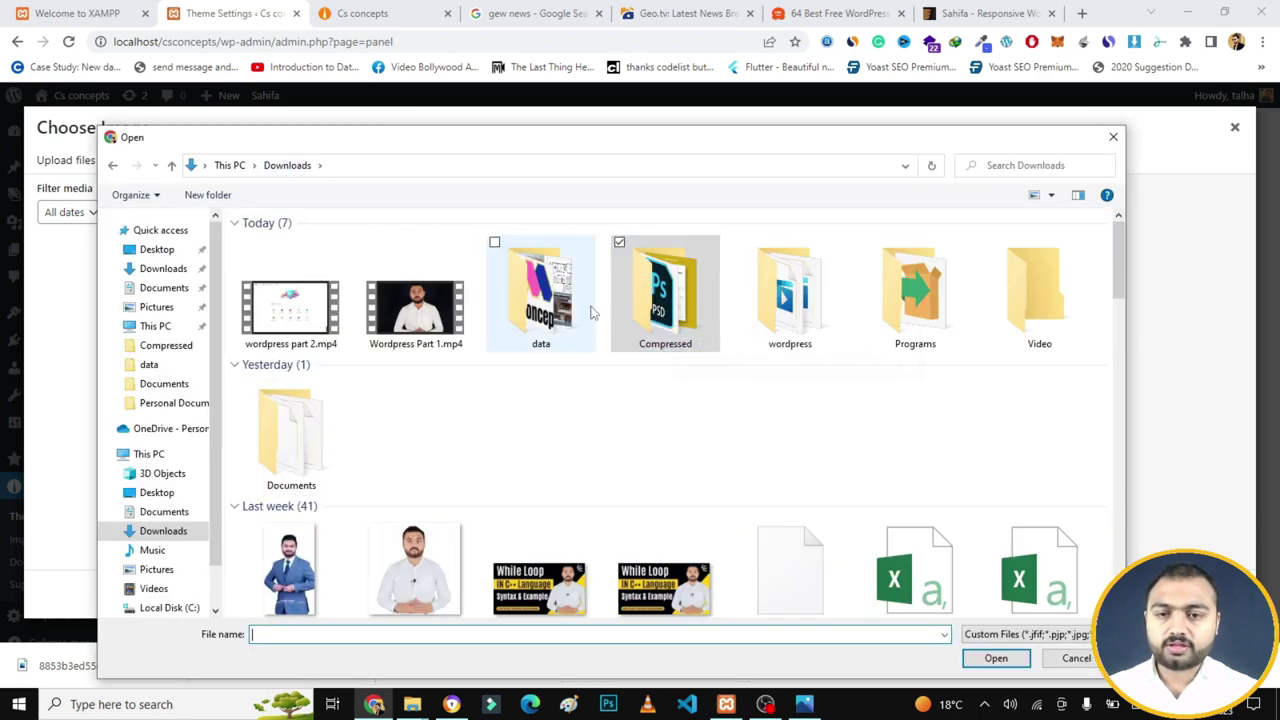
pyautogui.doubleClick(556, 305)
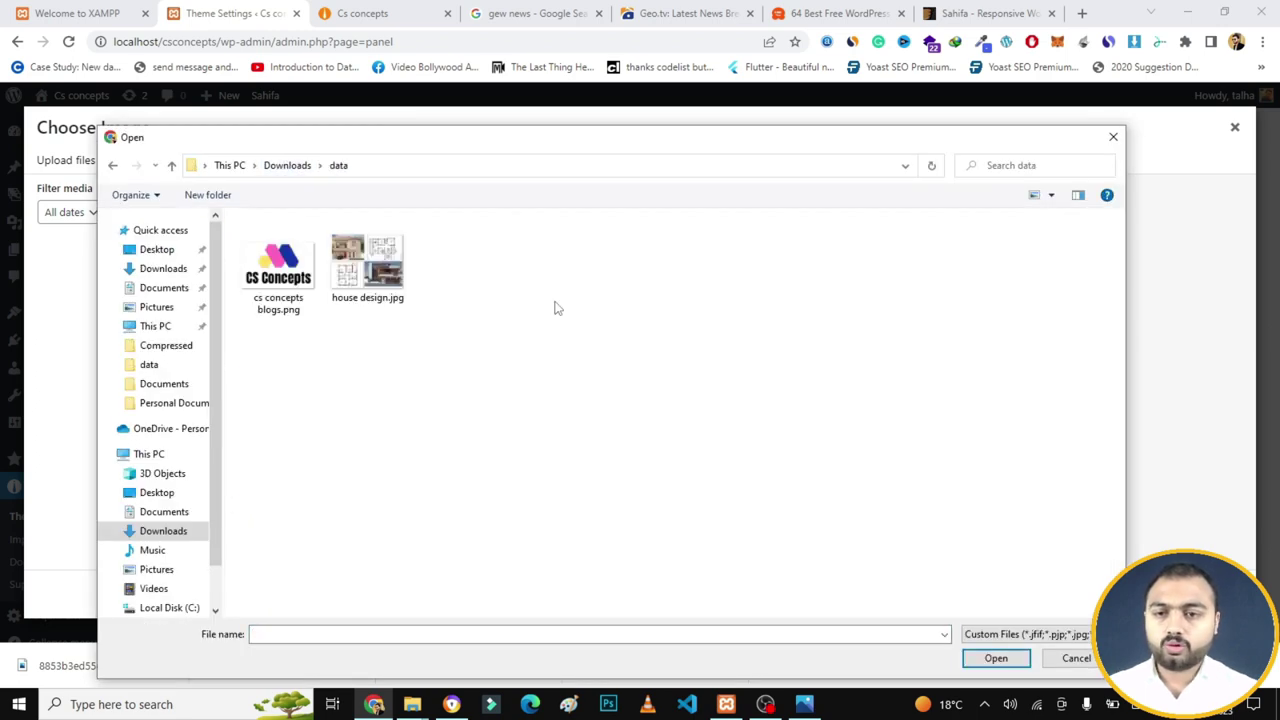
pyautogui.doubleClick(280, 282)
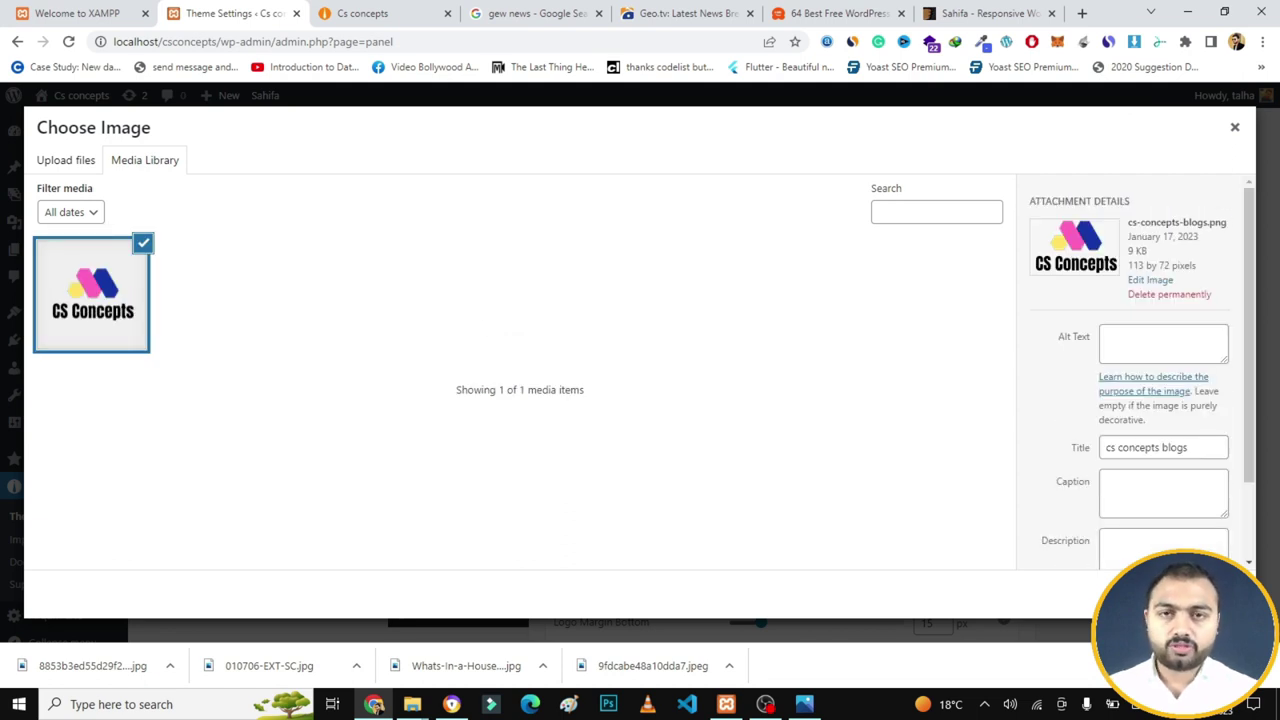
pyautogui.click(1195, 594)
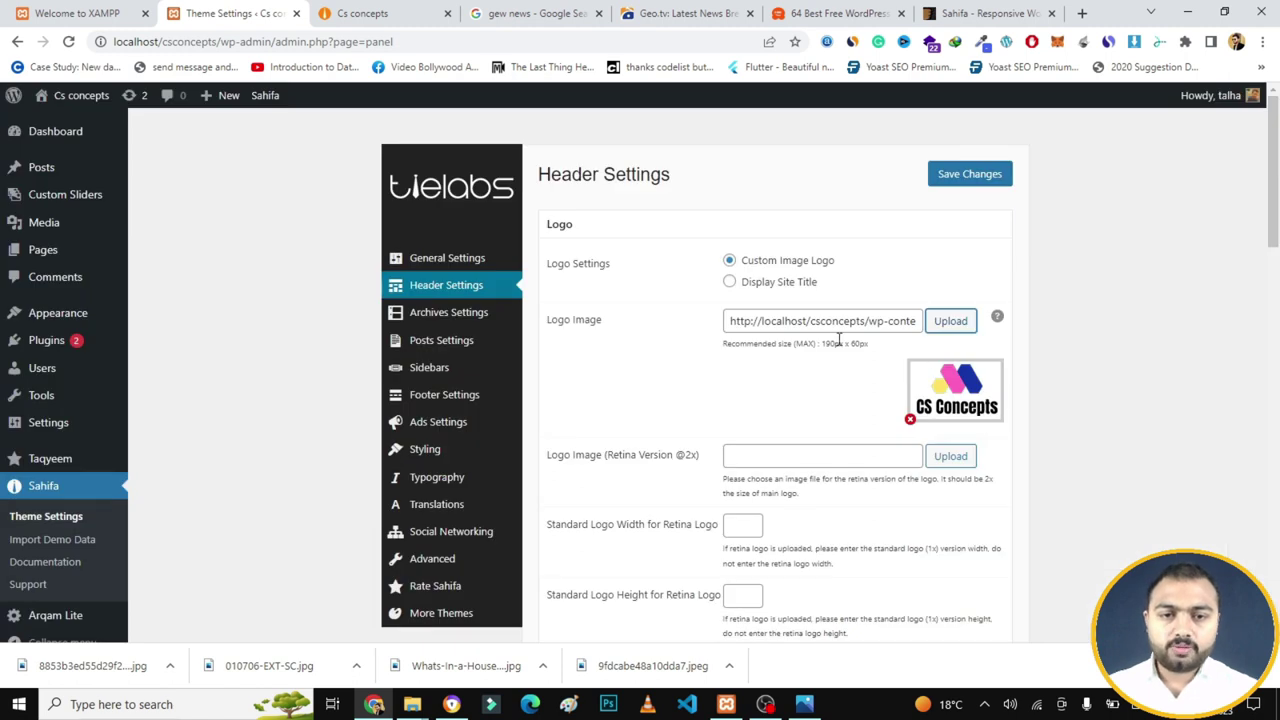
pyautogui.click(958, 175)
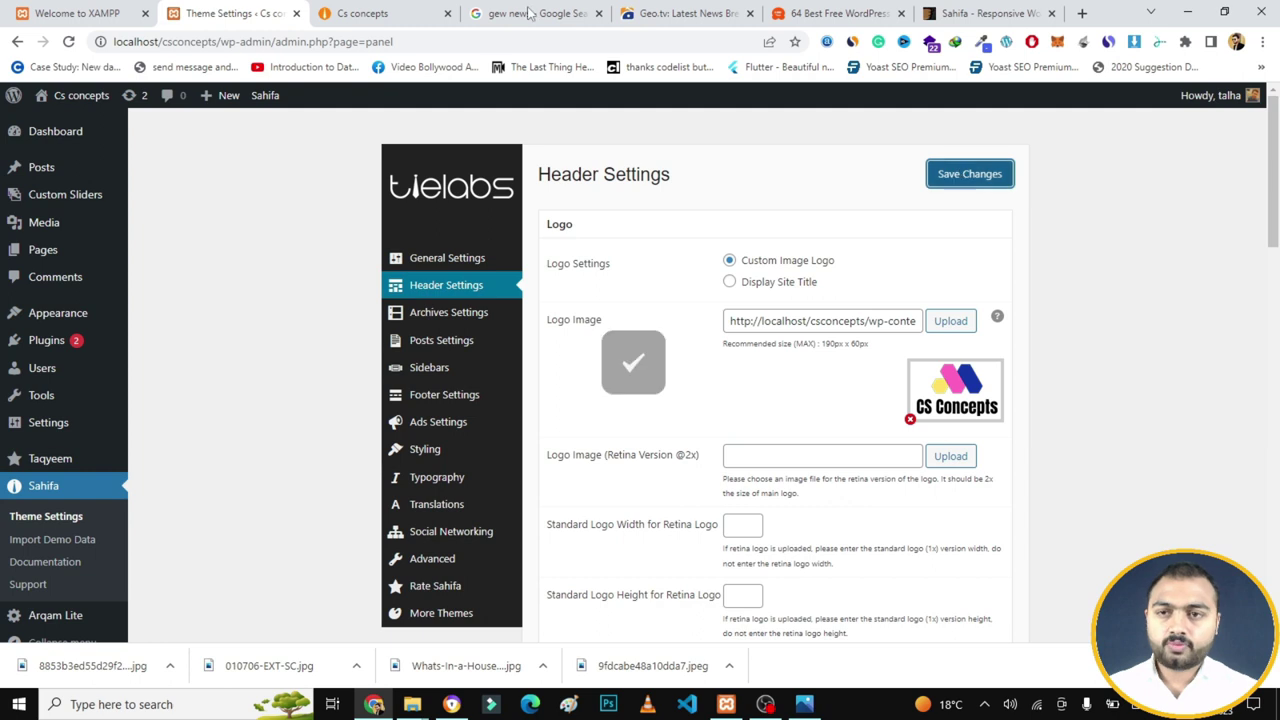
pyautogui.click(364, 13)
# - Reload the Cs concepts homepage to show the new logo, then return to Header Settings
pyautogui.click(335, 38)
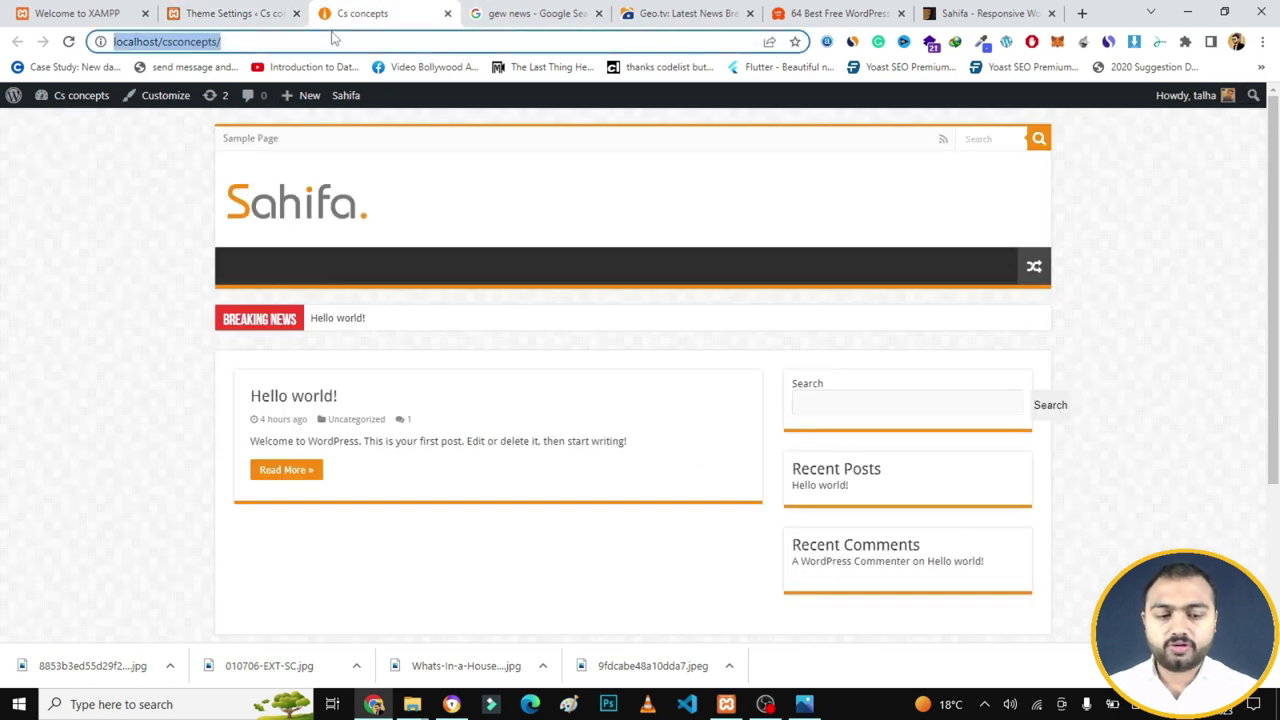
pyautogui.press('Return')
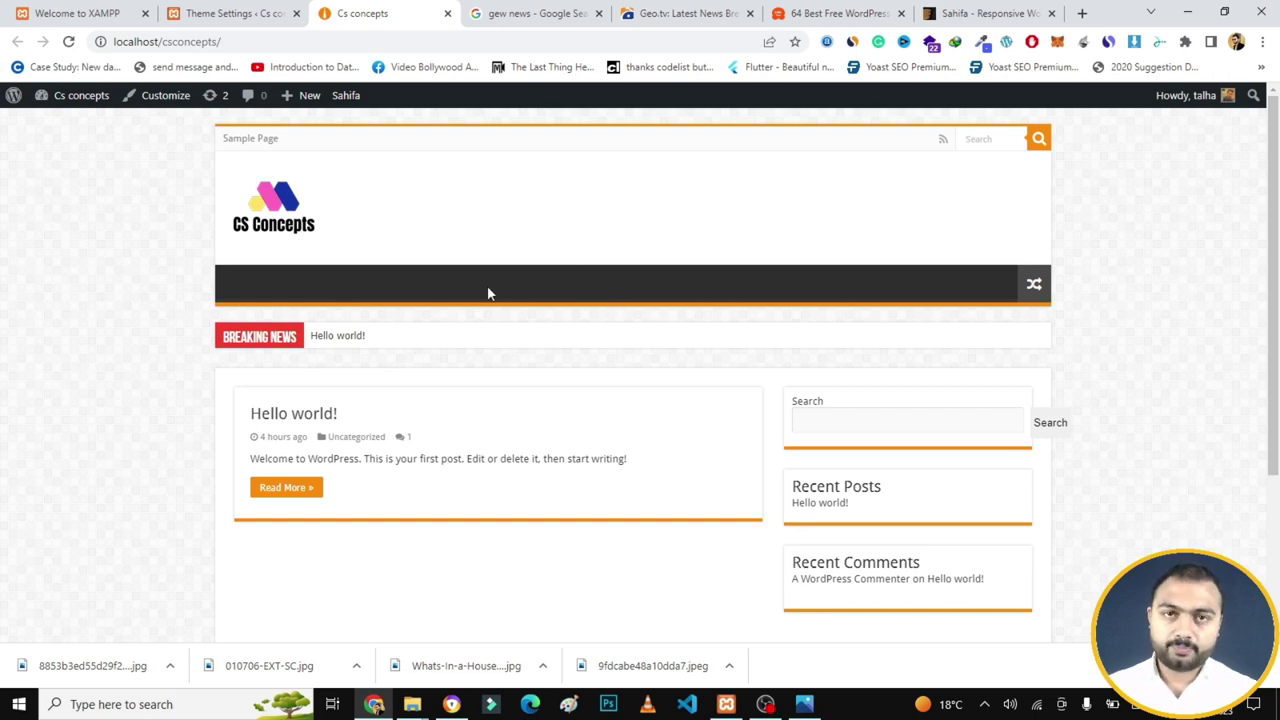
pyautogui.click(258, 10)
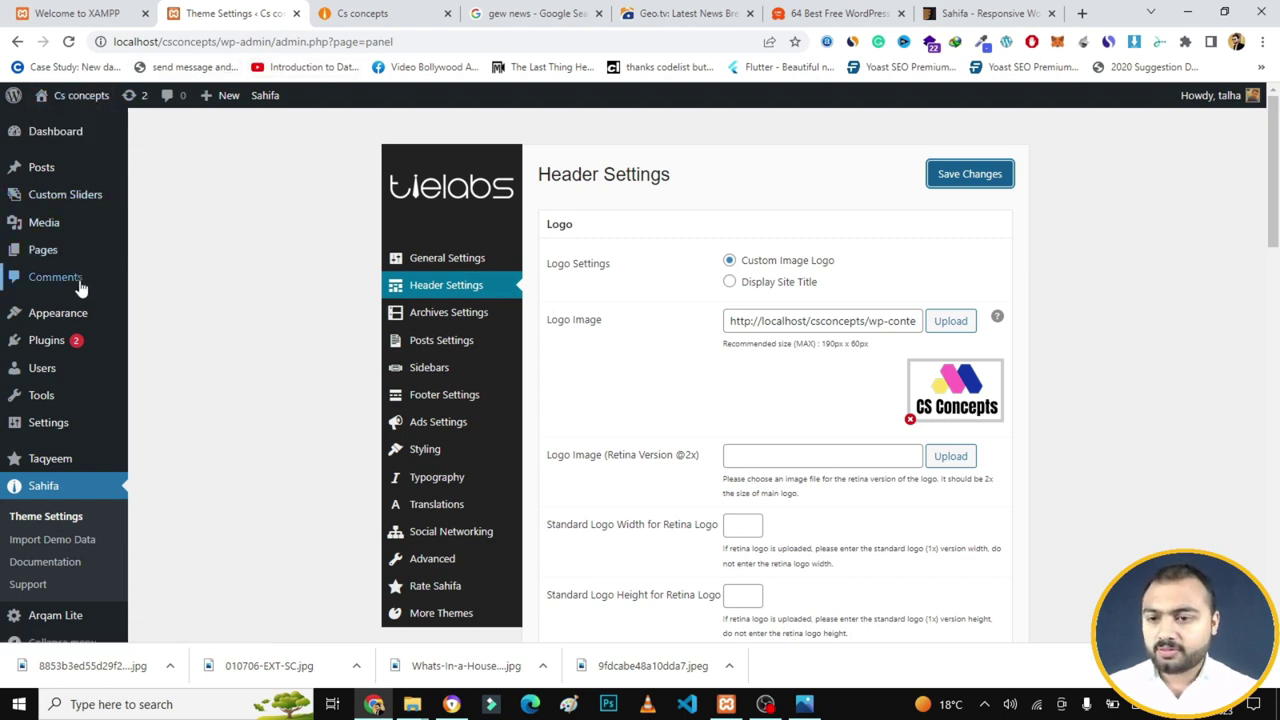
# - Go to Appearance > Menus to reach the menu editor
pyautogui.moveTo(76, 313)
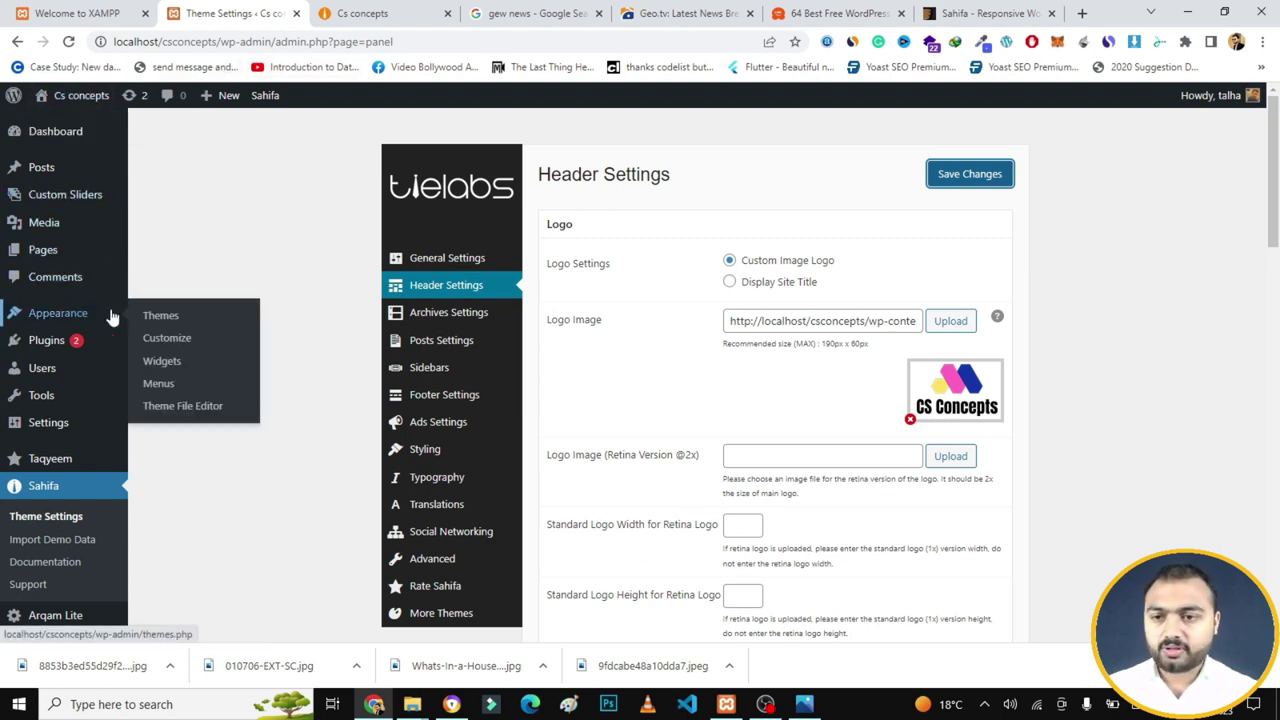
pyautogui.click(157, 388)
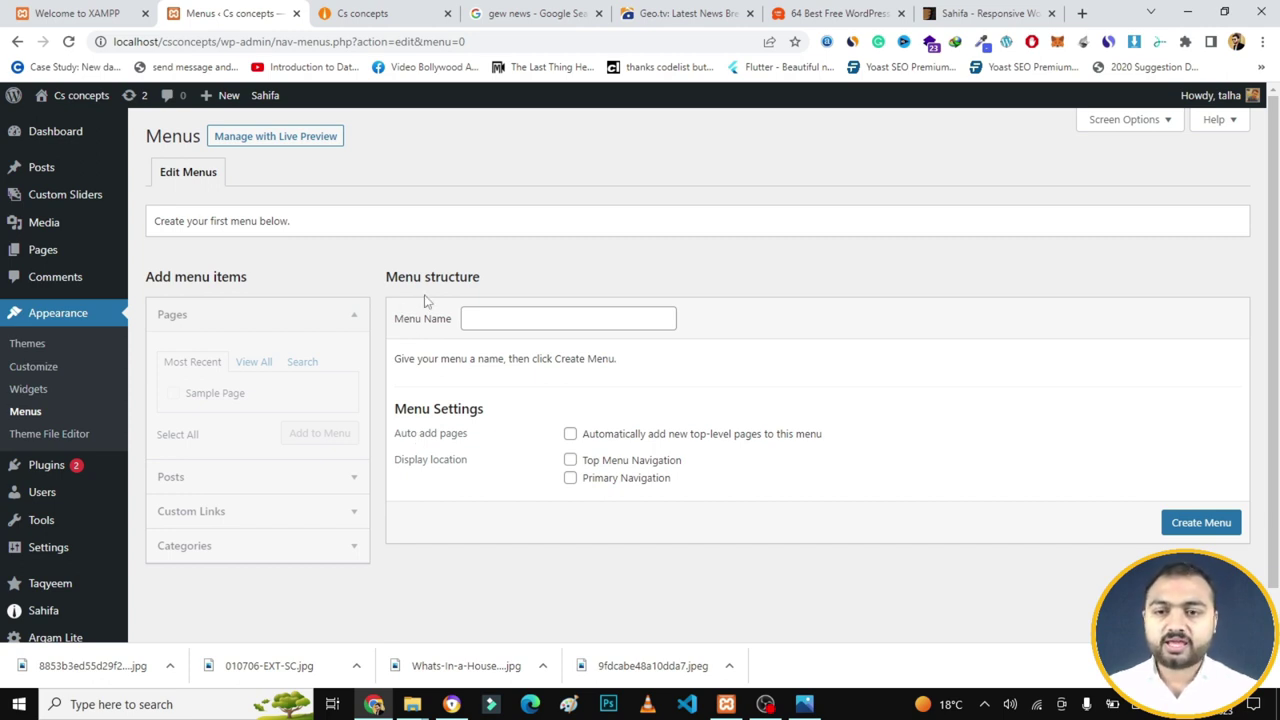
# - Create a new menu named 'Main Menu' and expand the Categories panel
pyautogui.click(487, 325)
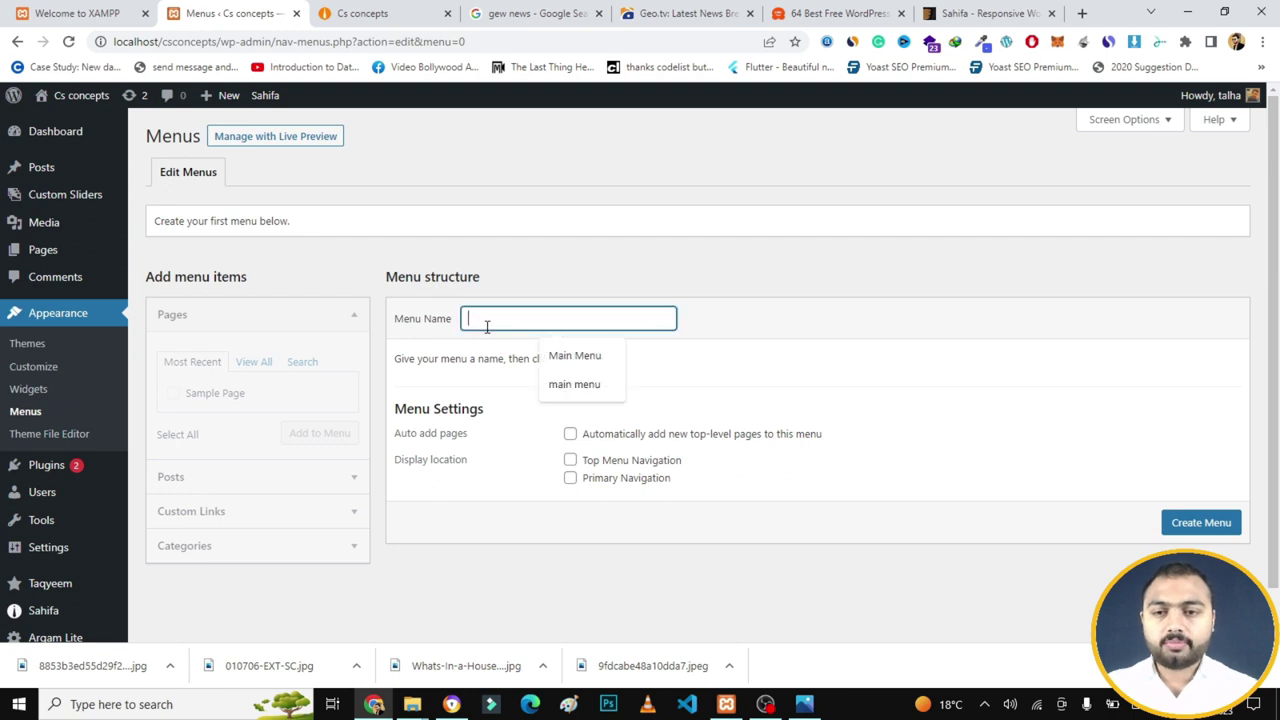
pyautogui.write('Main ')
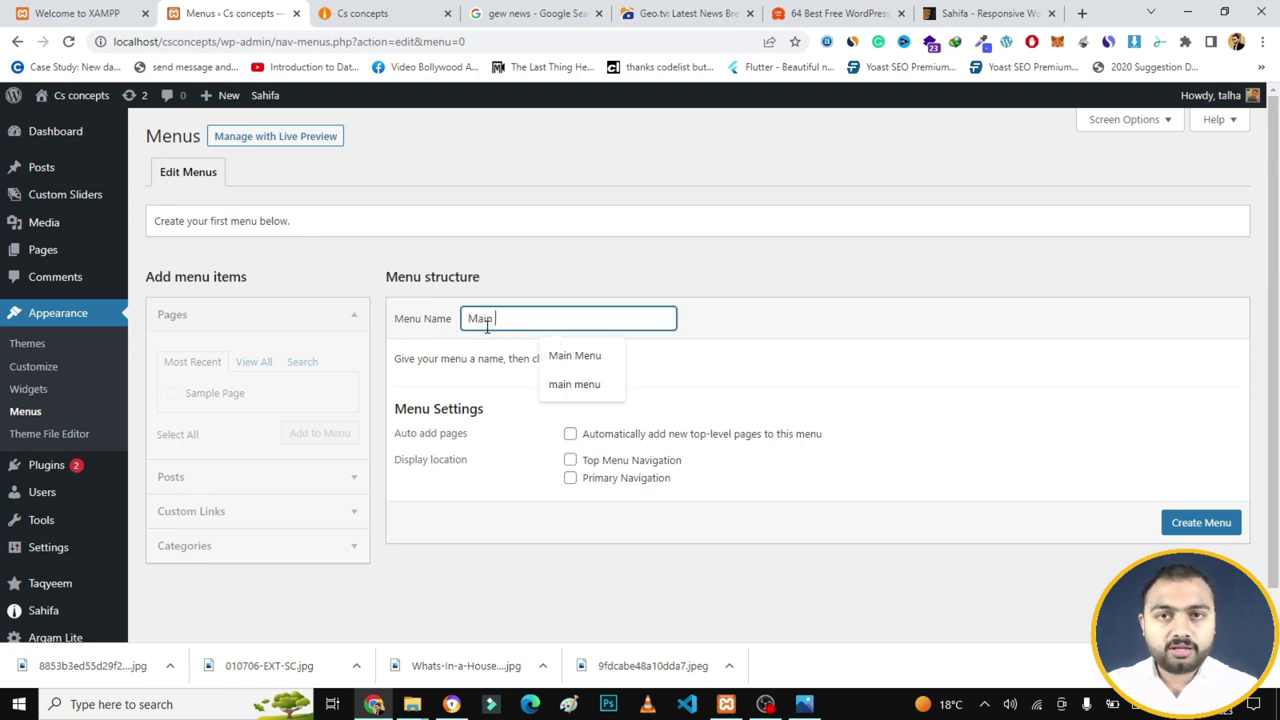
pyautogui.write('Menu')
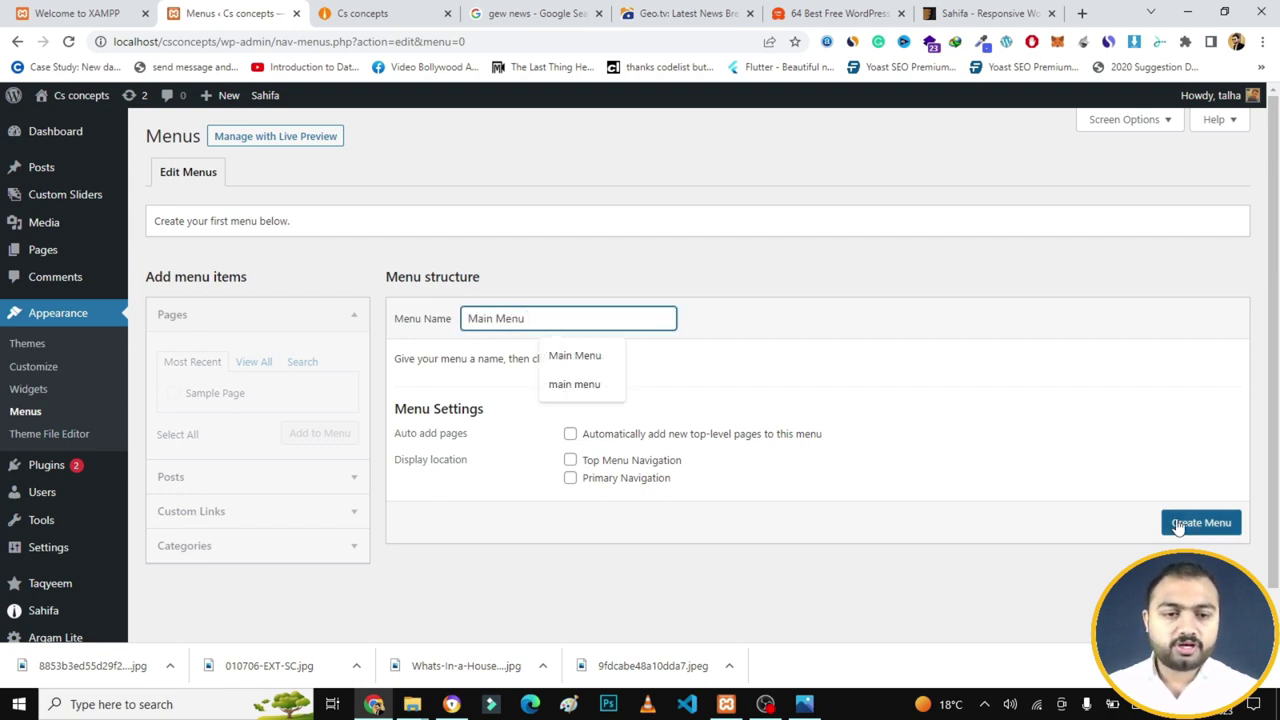
pyautogui.click(1178, 526)
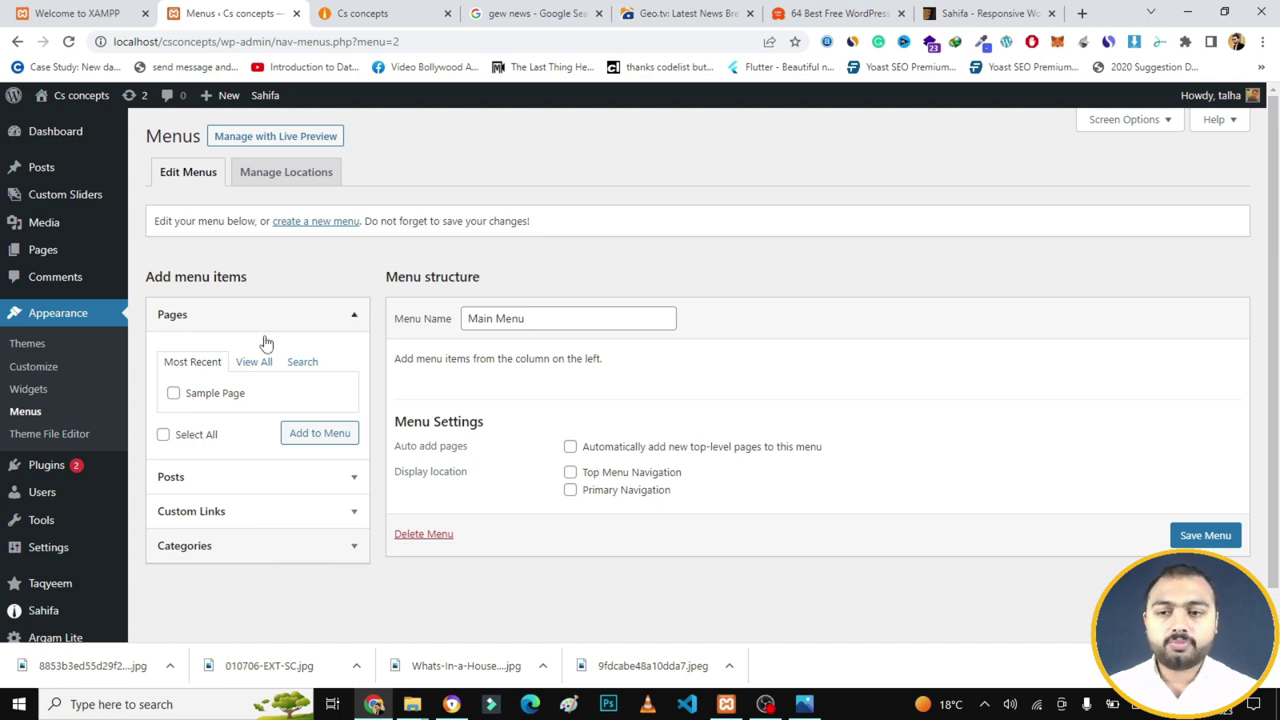
pyautogui.click(278, 543)
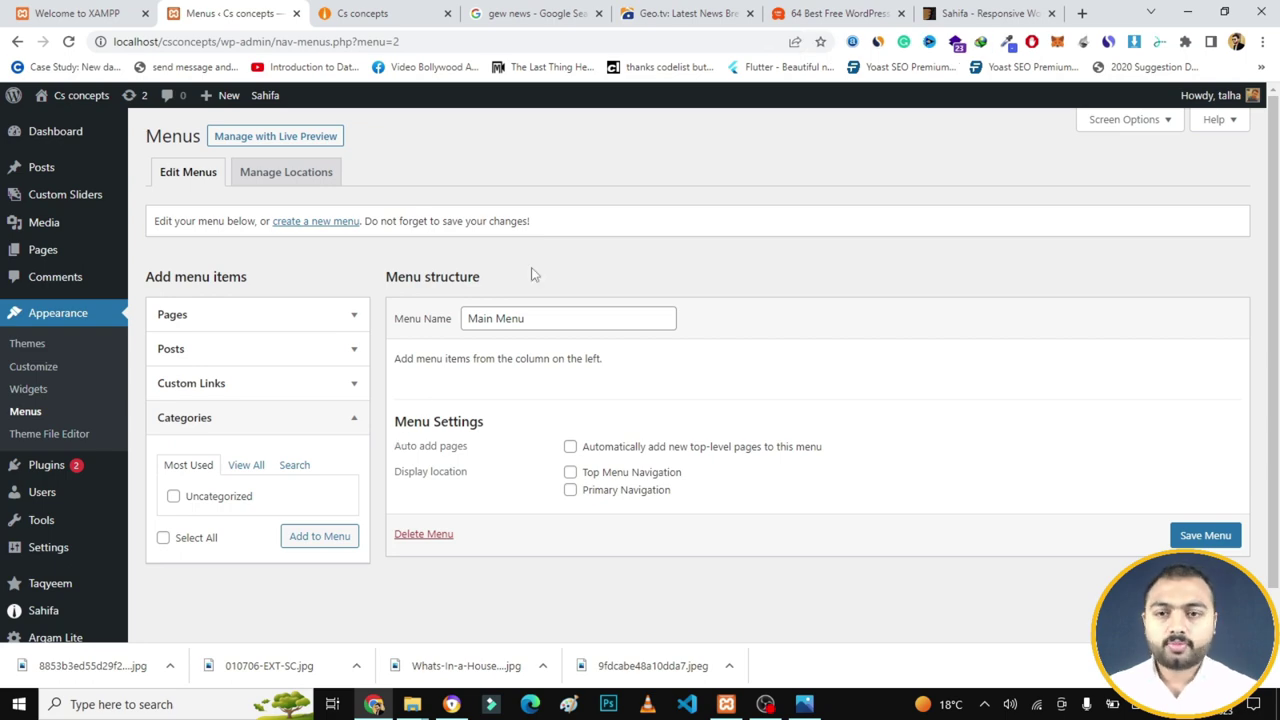
pyautogui.click(708, 11)
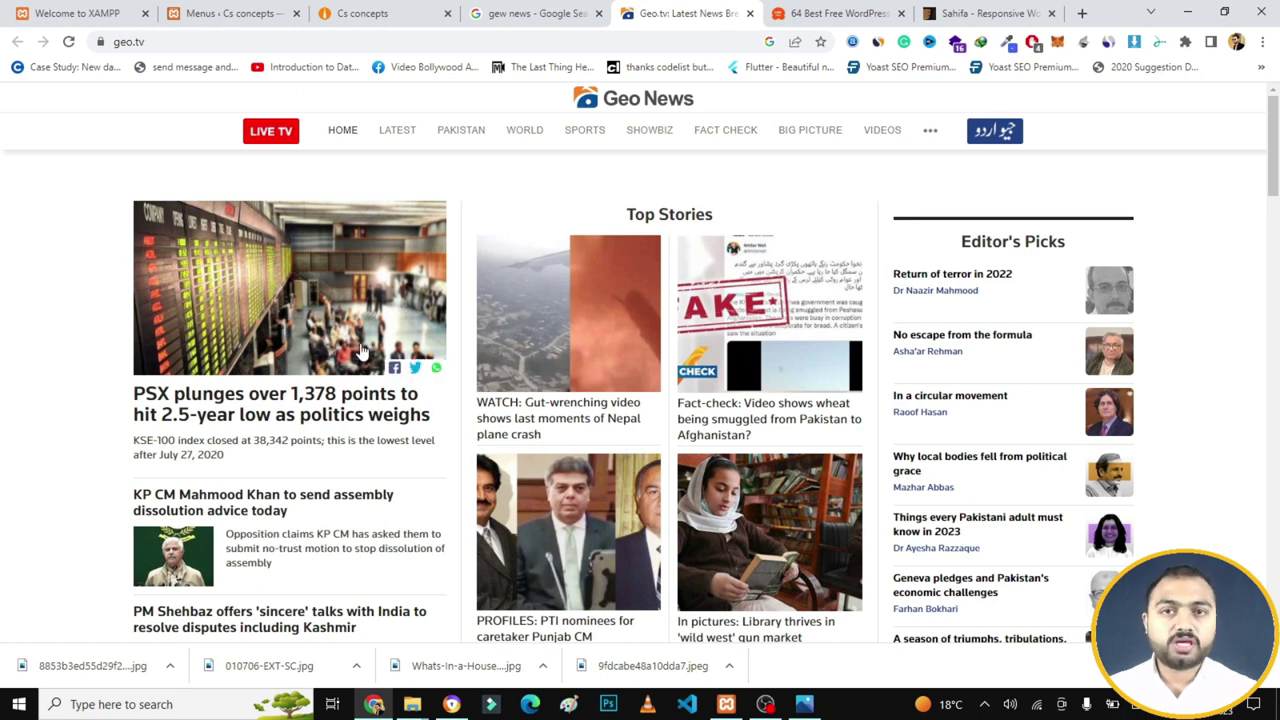
pyautogui.click(399, 140)
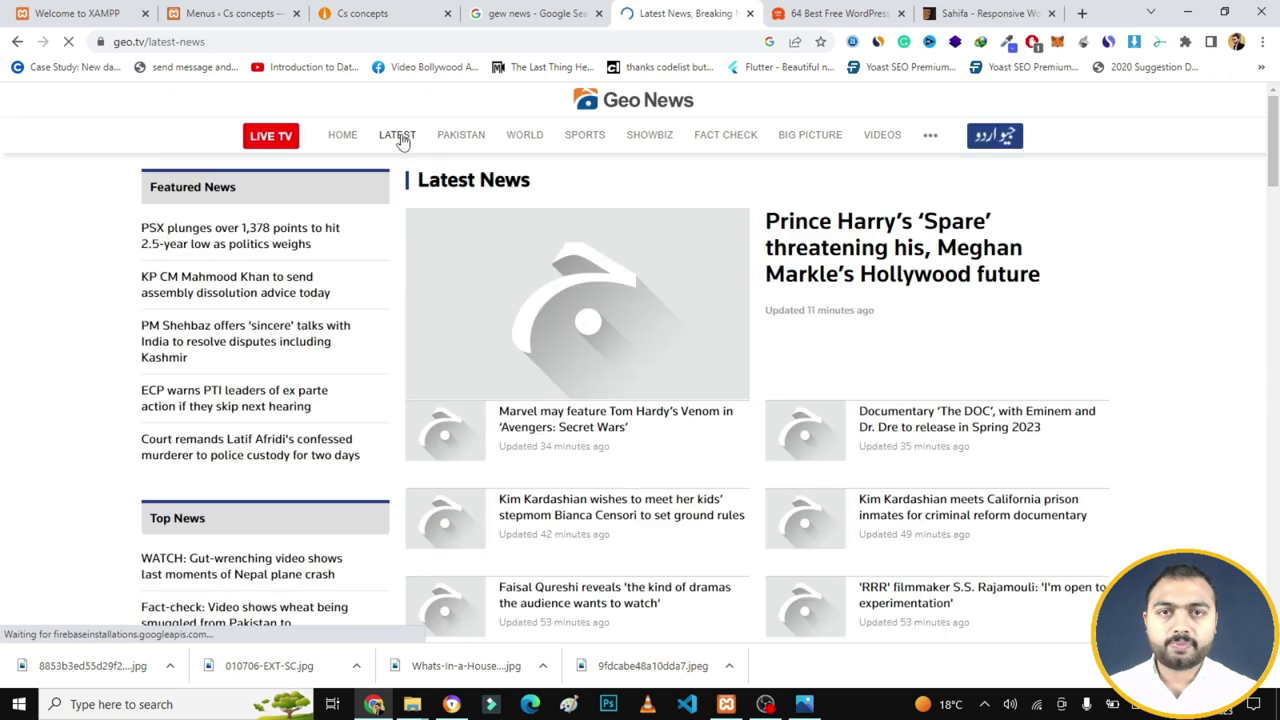
pyautogui.click(465, 139)
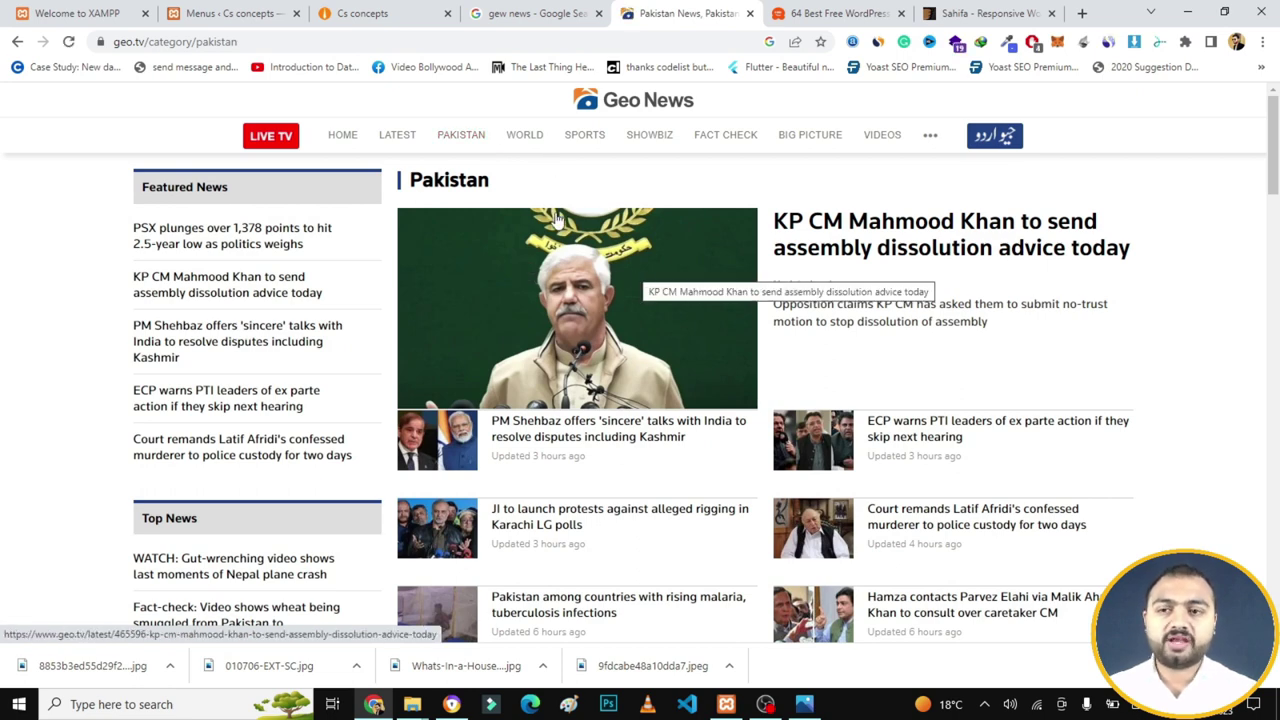
pyautogui.click(230, 13)
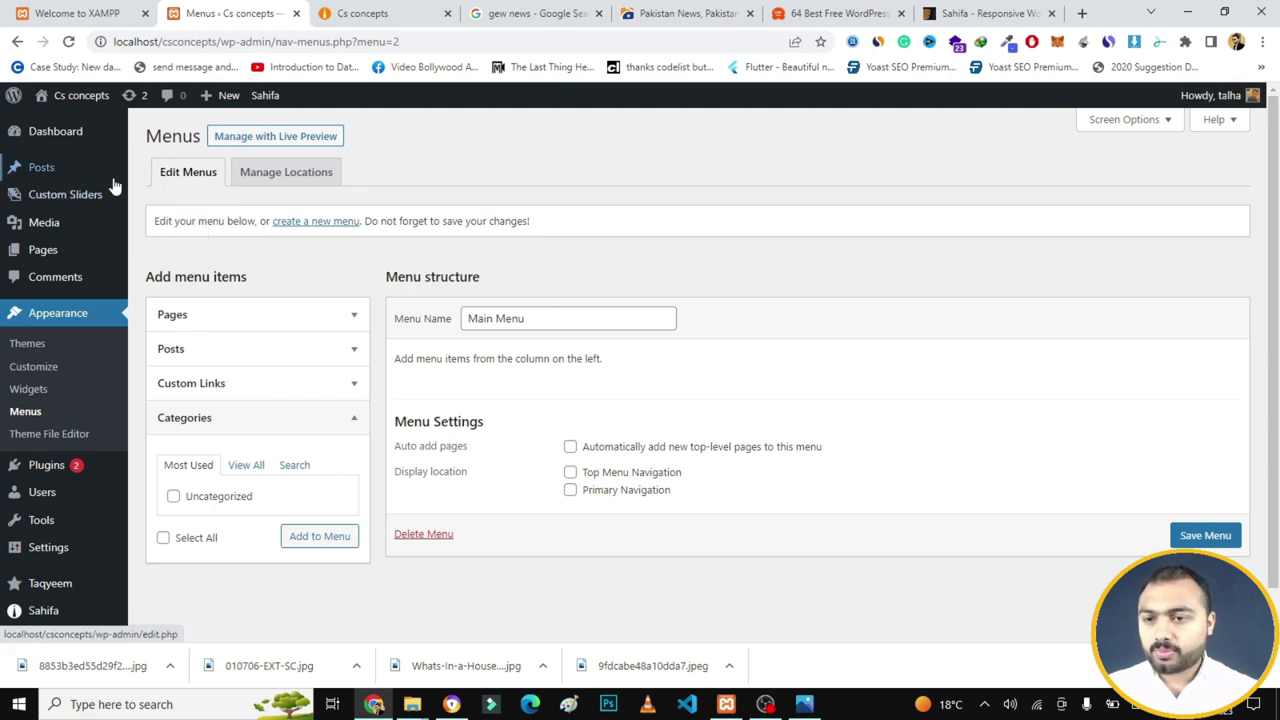
# - Publish a new page titled 'Home', then start another blank page
pyautogui.moveTo(58, 252)
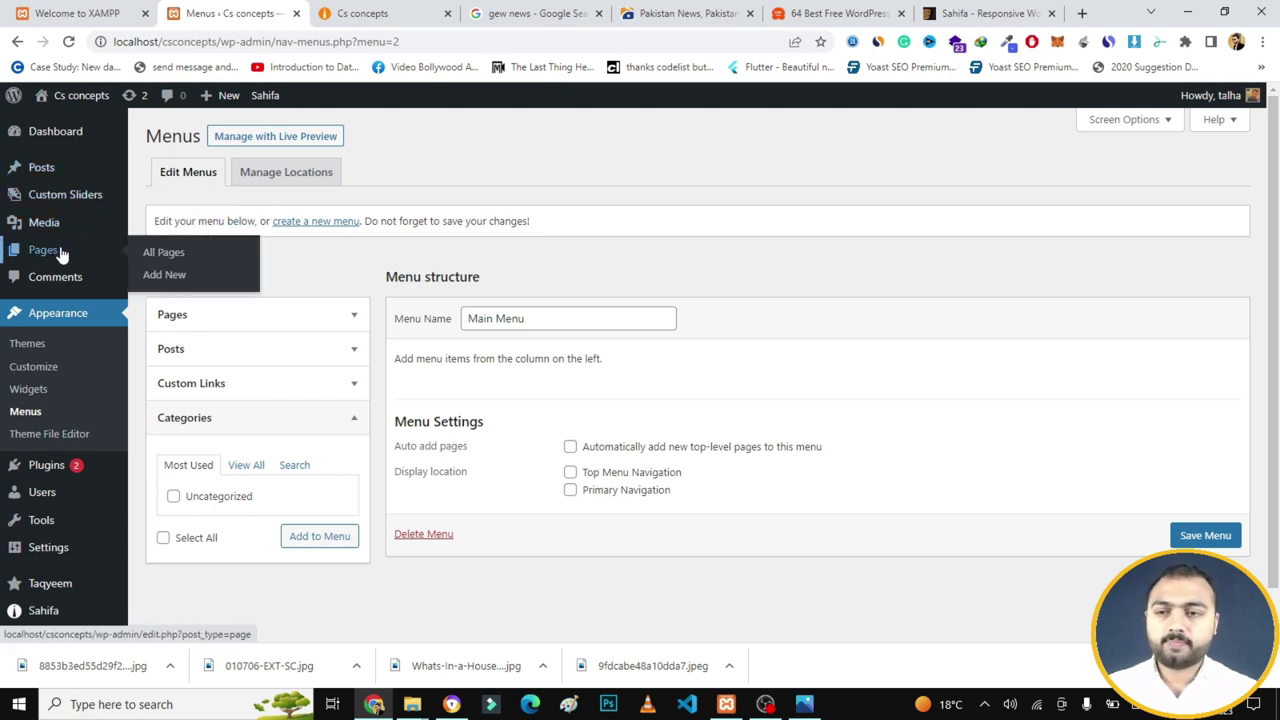
pyautogui.click(166, 278)
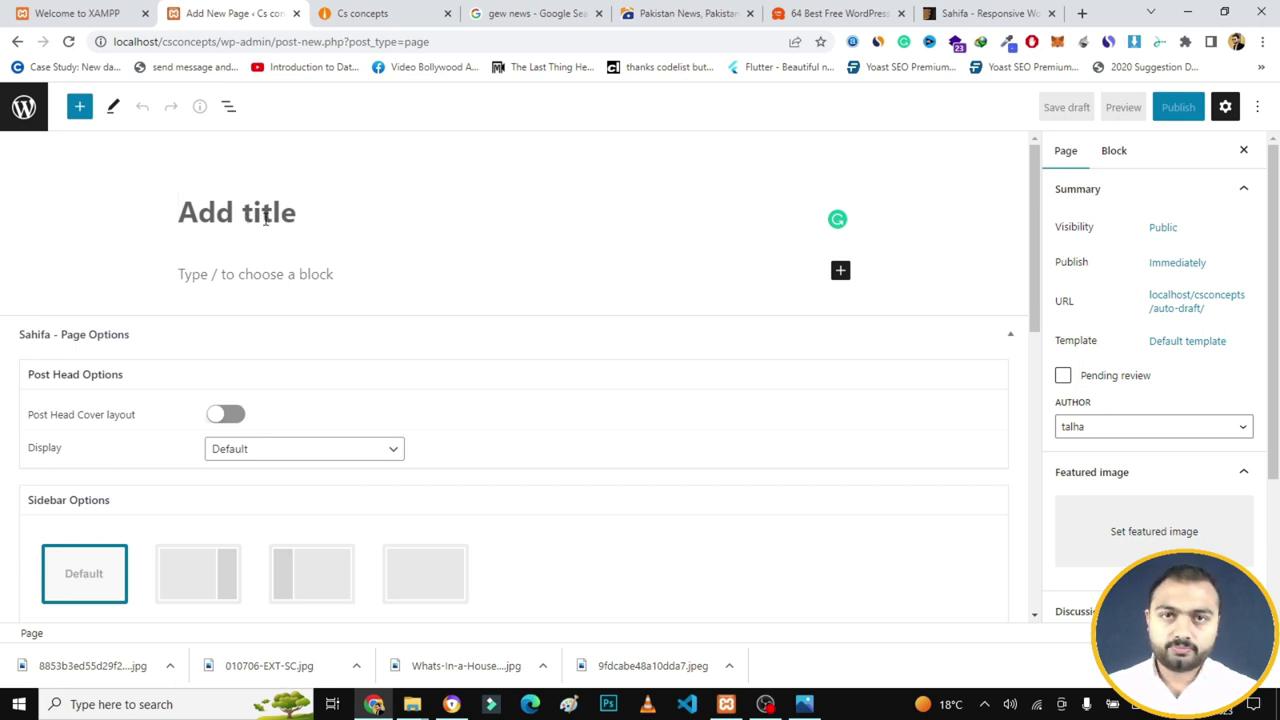
pyautogui.write('Home')
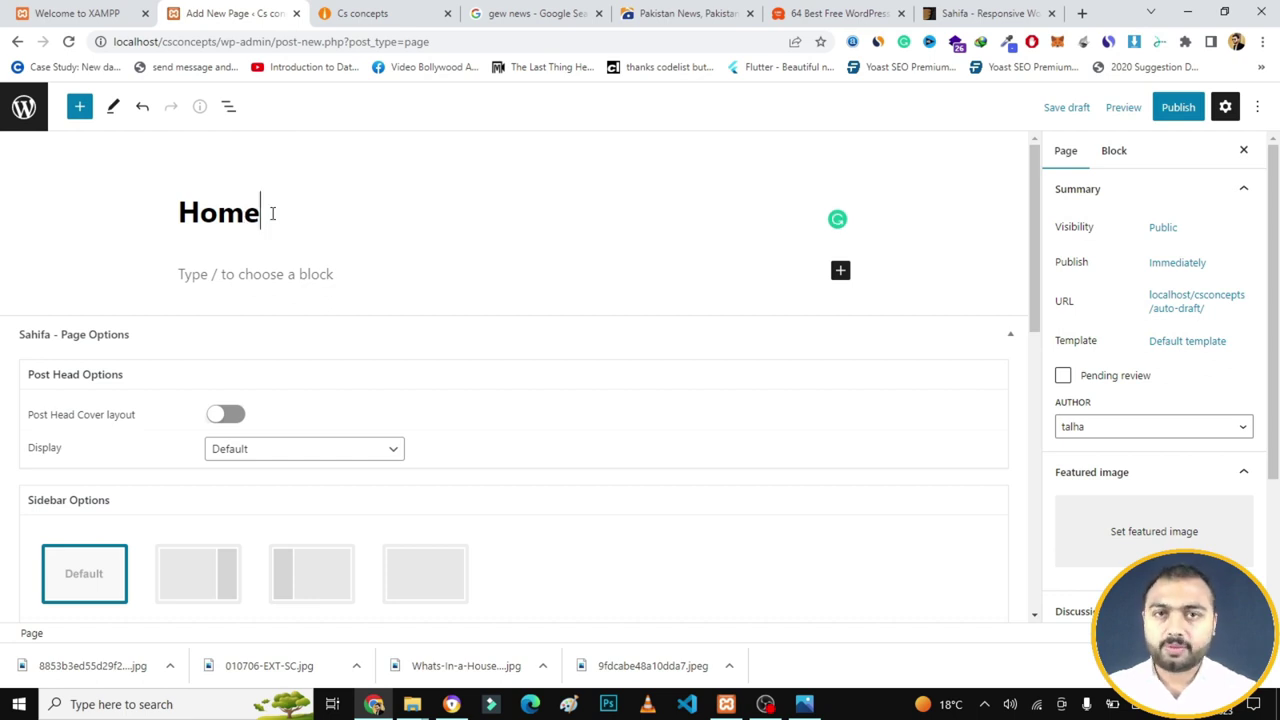
pyautogui.click(1176, 108)
pyautogui.click(1155, 112)
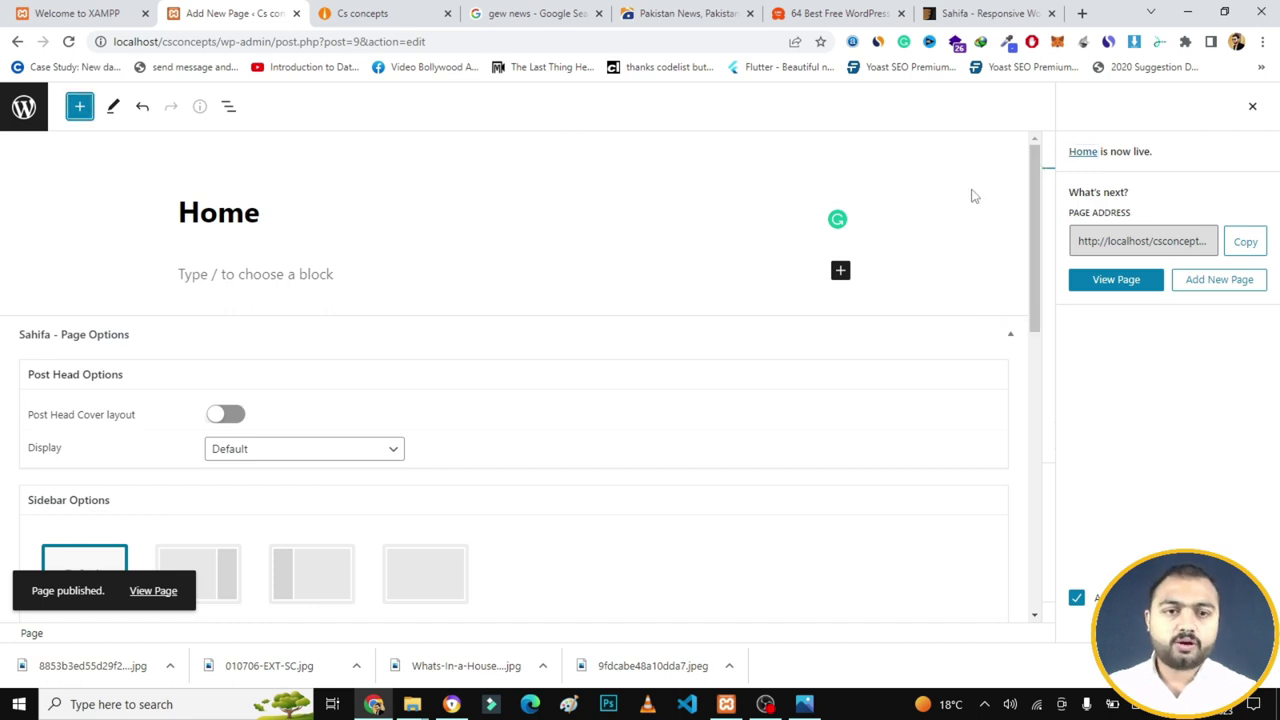
pyautogui.click(1218, 286)
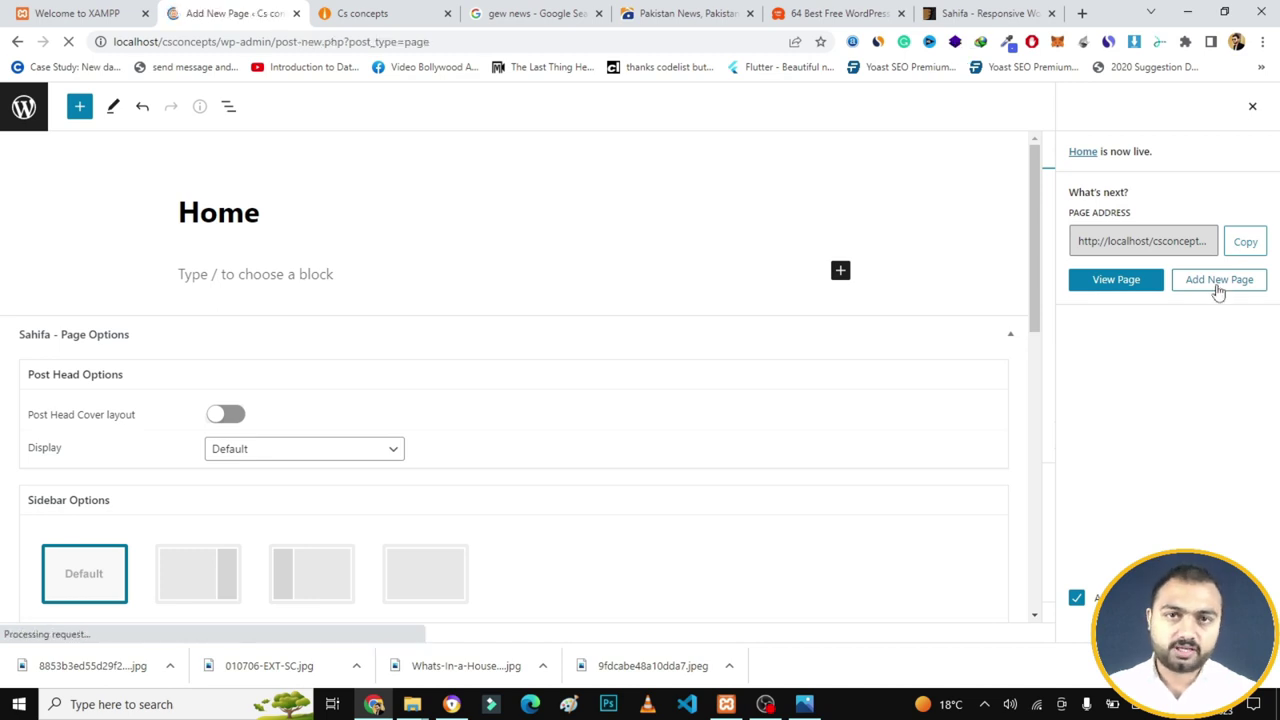
pyautogui.click(234, 229)
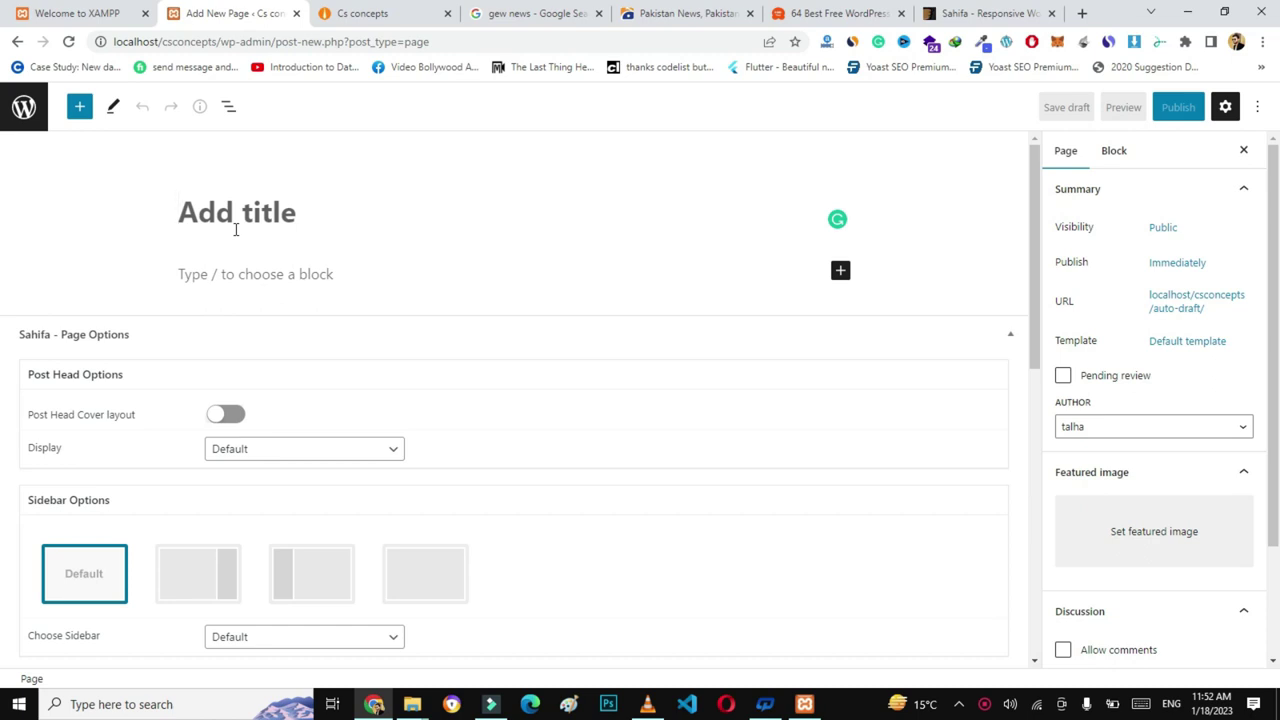
# - Title the new page 'News' and publish it
pyautogui.write('News')
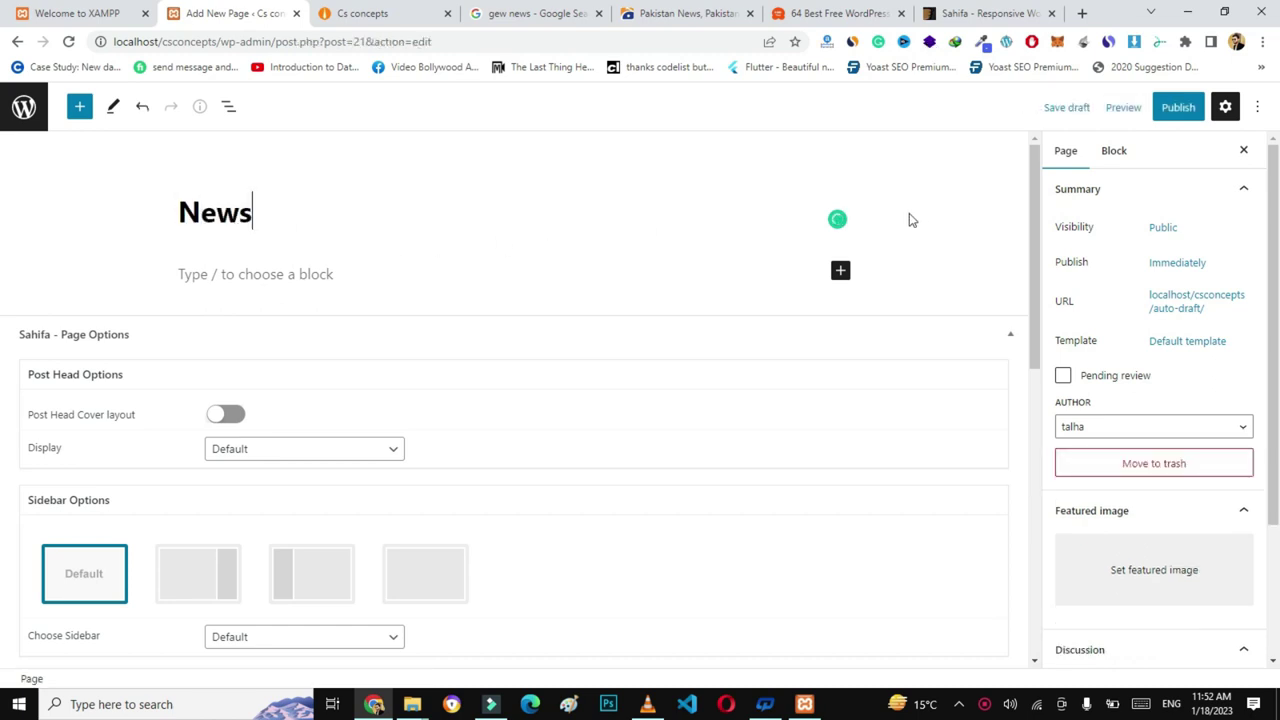
pyautogui.click(1178, 107)
pyautogui.click(1178, 108)
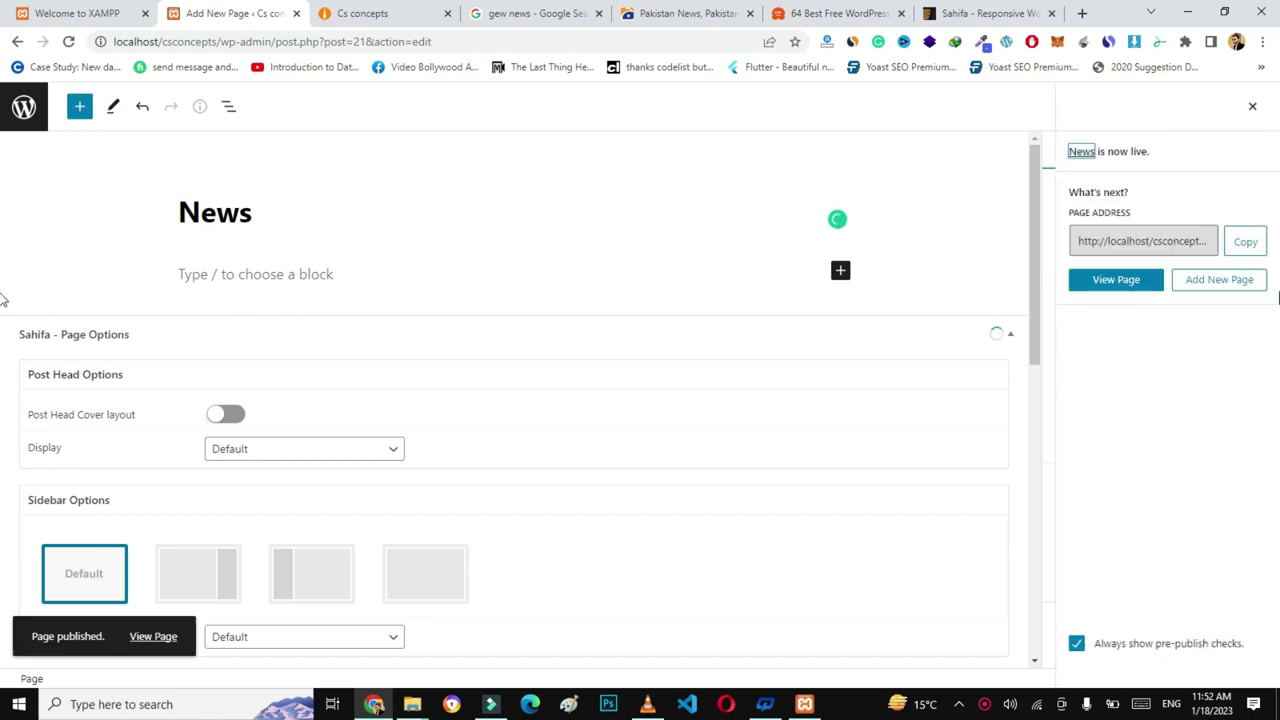
# - Create and publish a new page titled 'About us'
pyautogui.click(1213, 284)
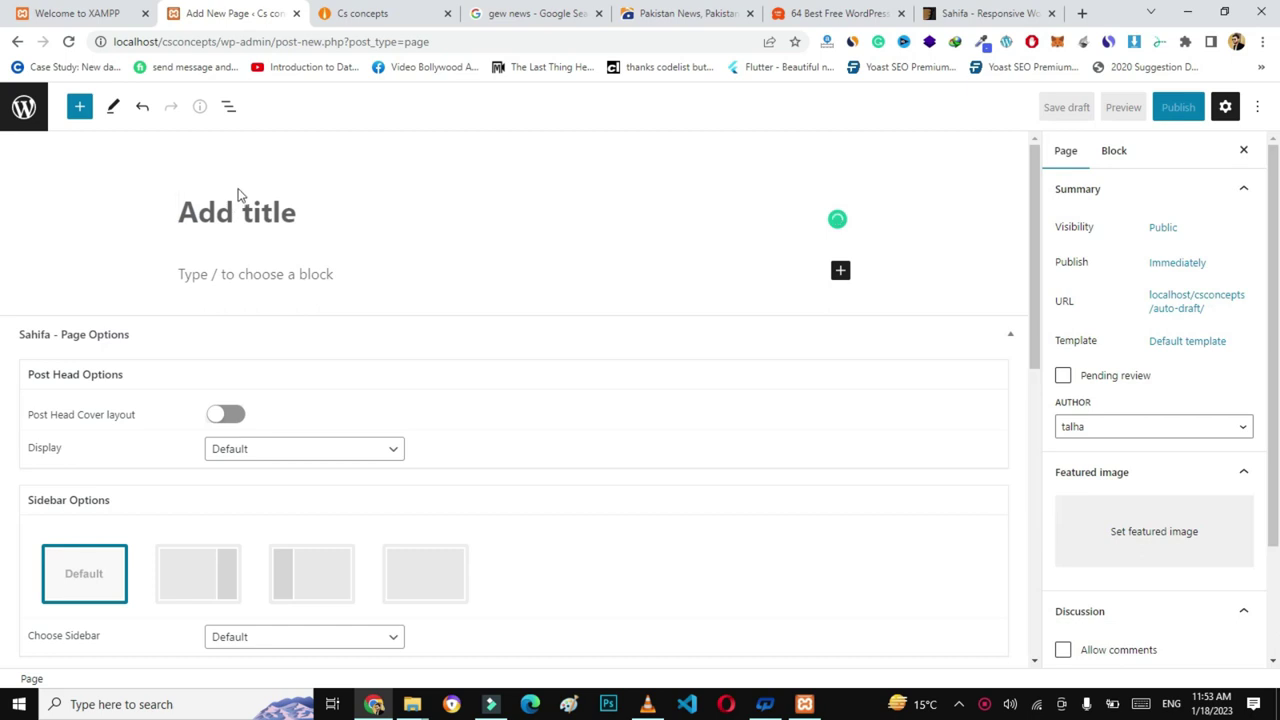
pyautogui.write('About ')
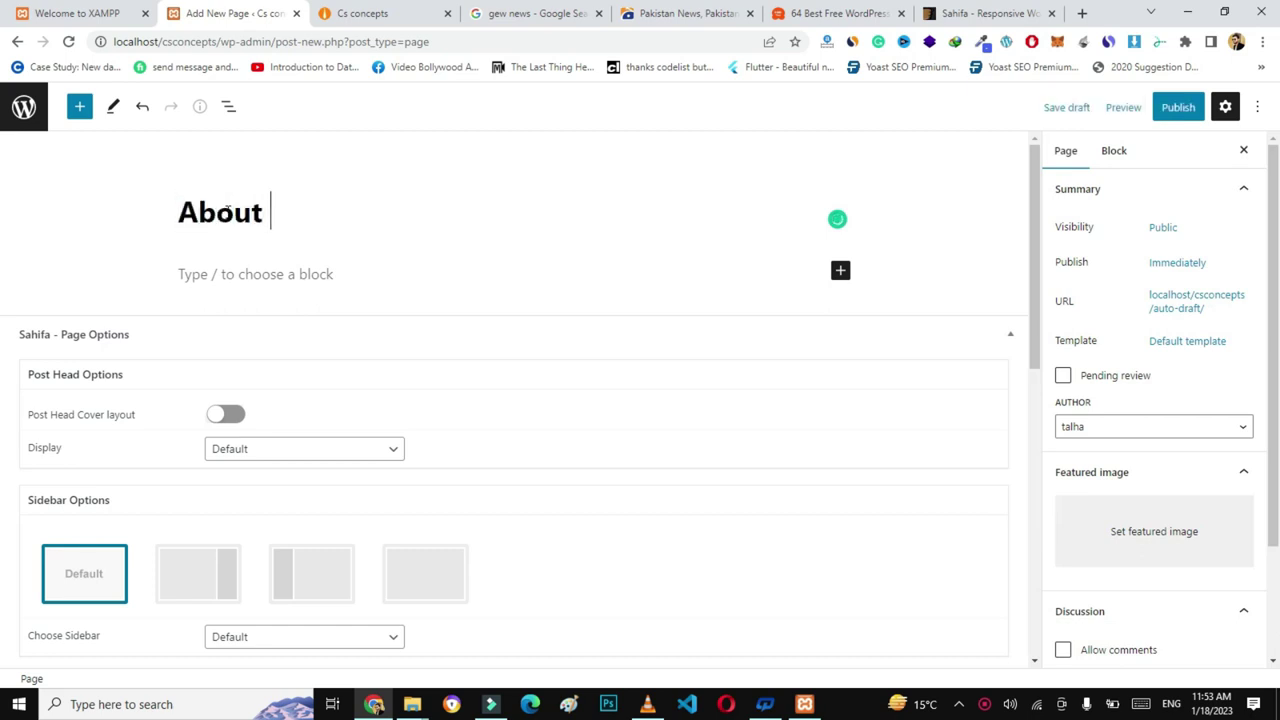
pyautogui.write('us')
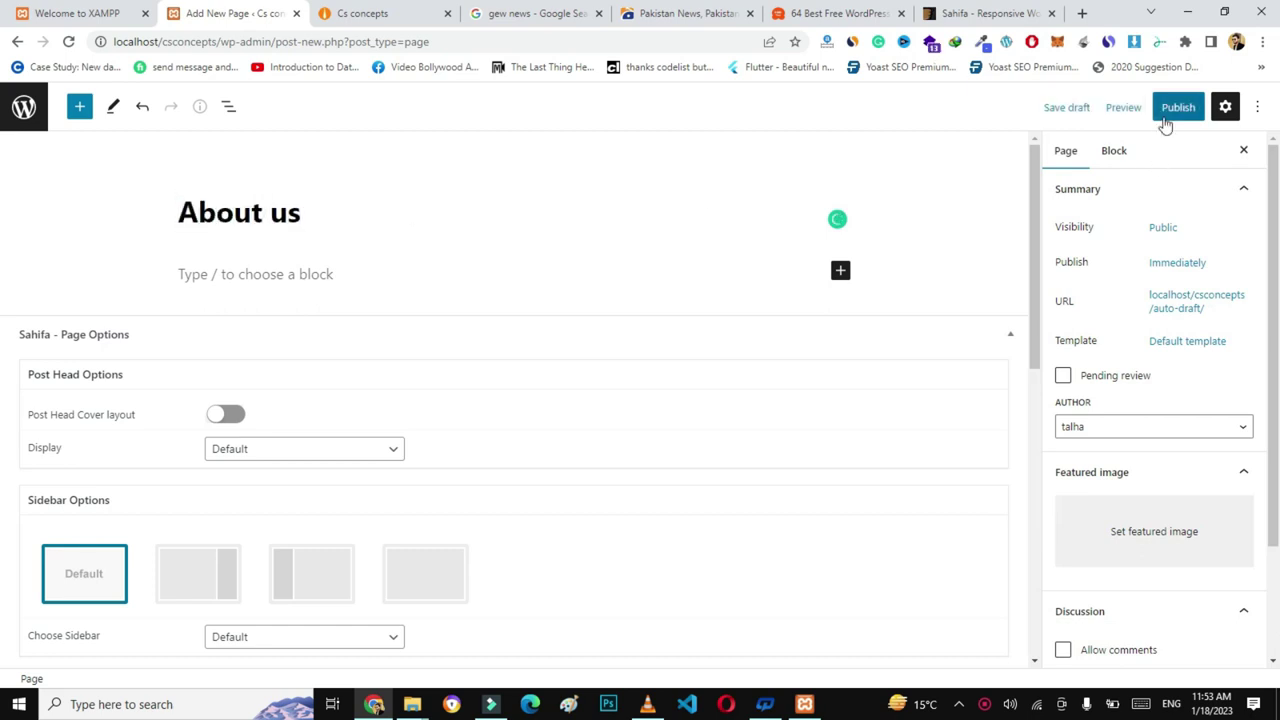
pyautogui.click(1165, 110)
pyautogui.click(1145, 118)
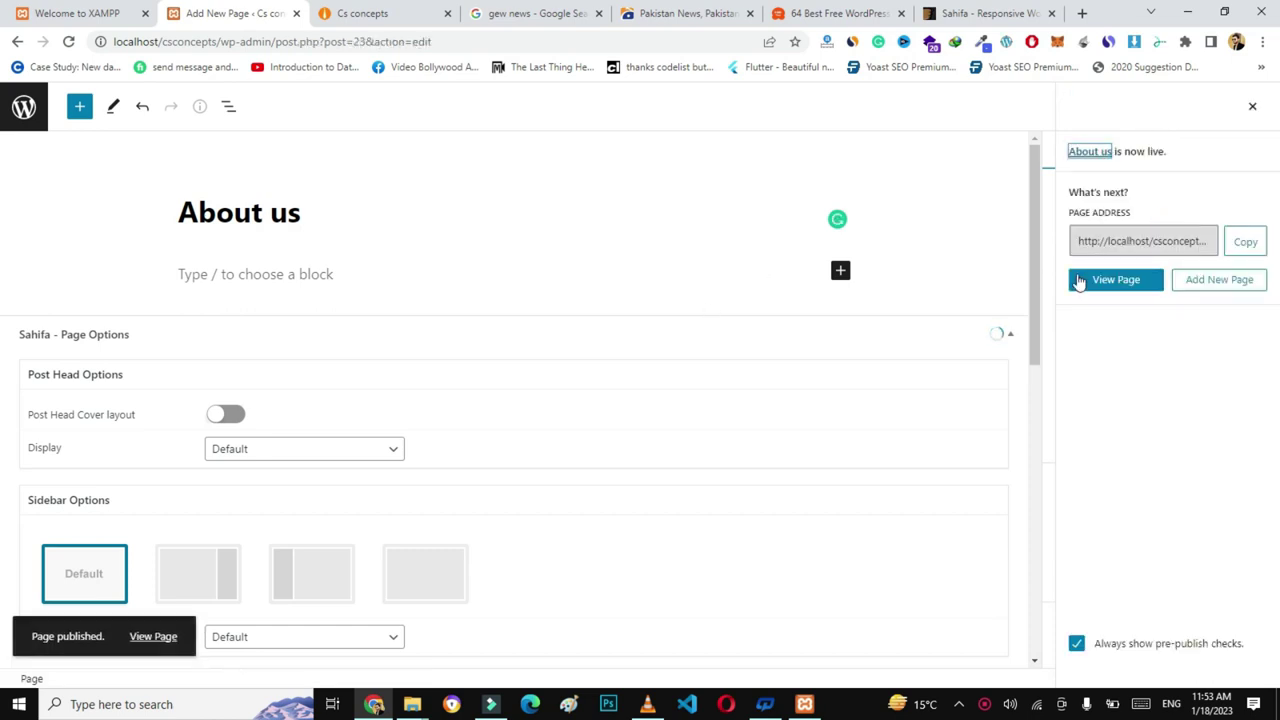
# - Create and publish a 'Contact us' page, then return to the Pages list
pyautogui.click(1205, 289)
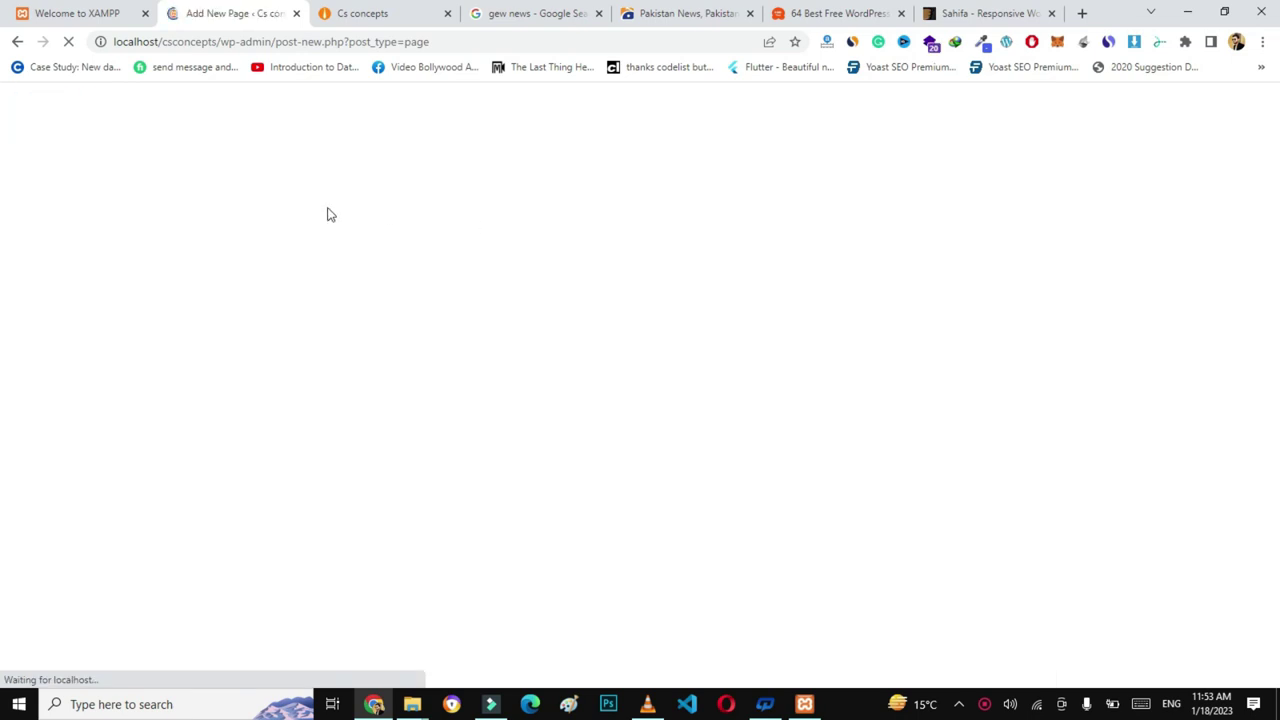
pyautogui.click(274, 212)
pyautogui.write('Co')
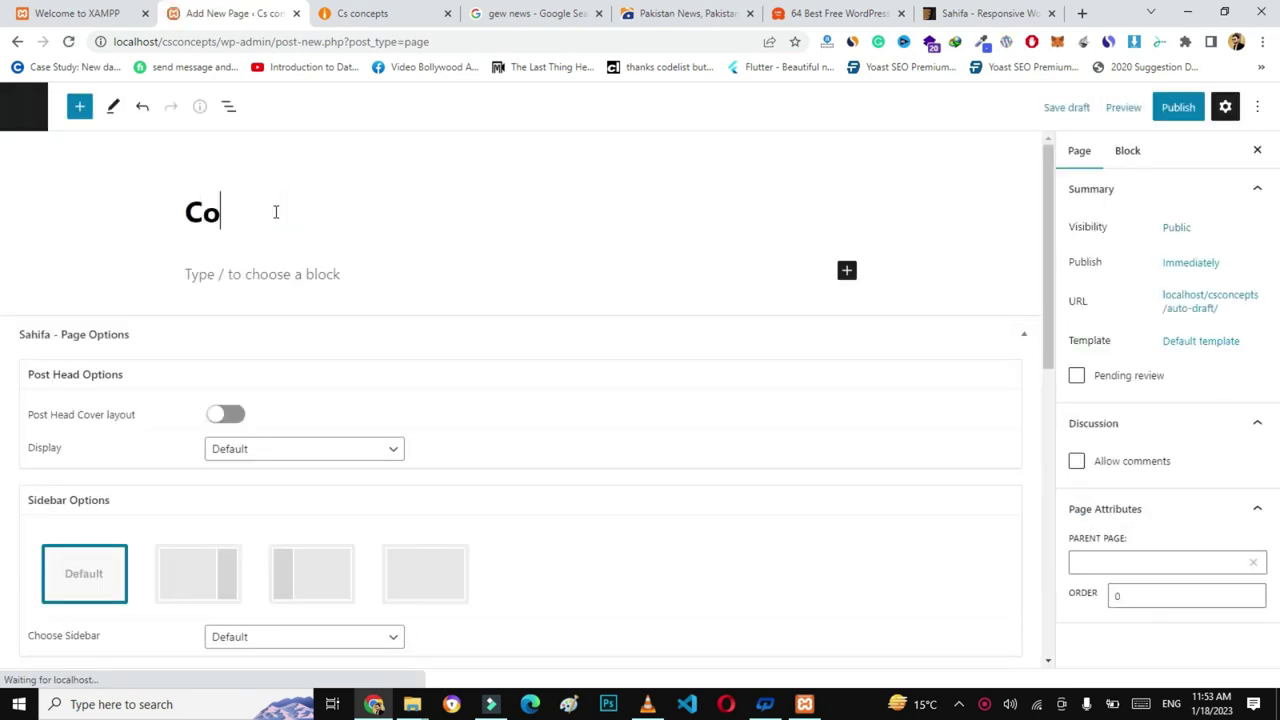
pyautogui.write('ntact us')
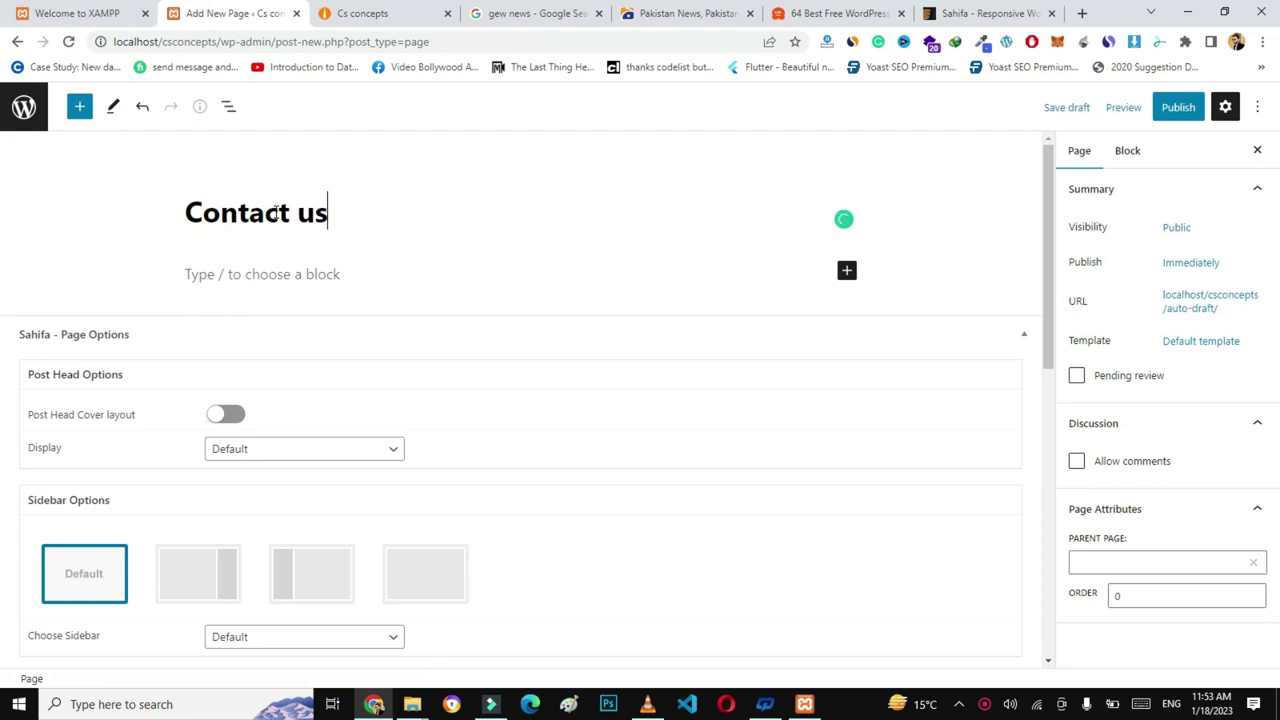
pyautogui.click(1174, 115)
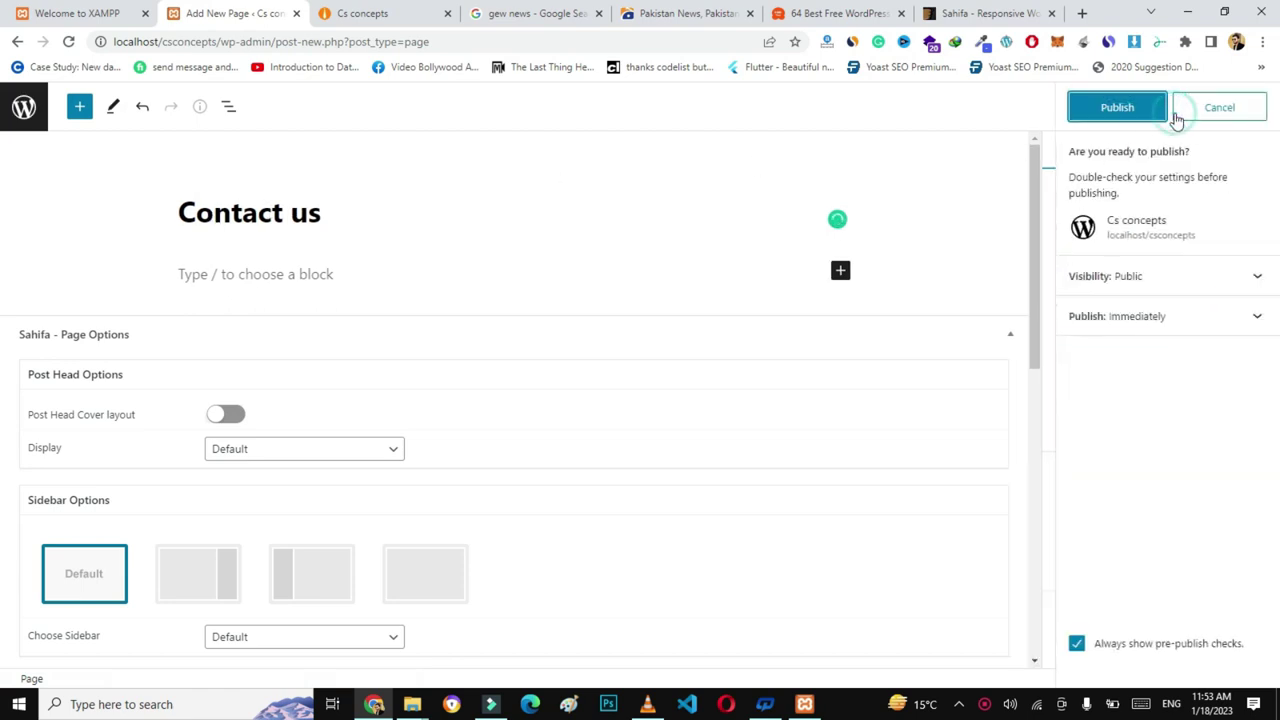
pyautogui.click(1152, 115)
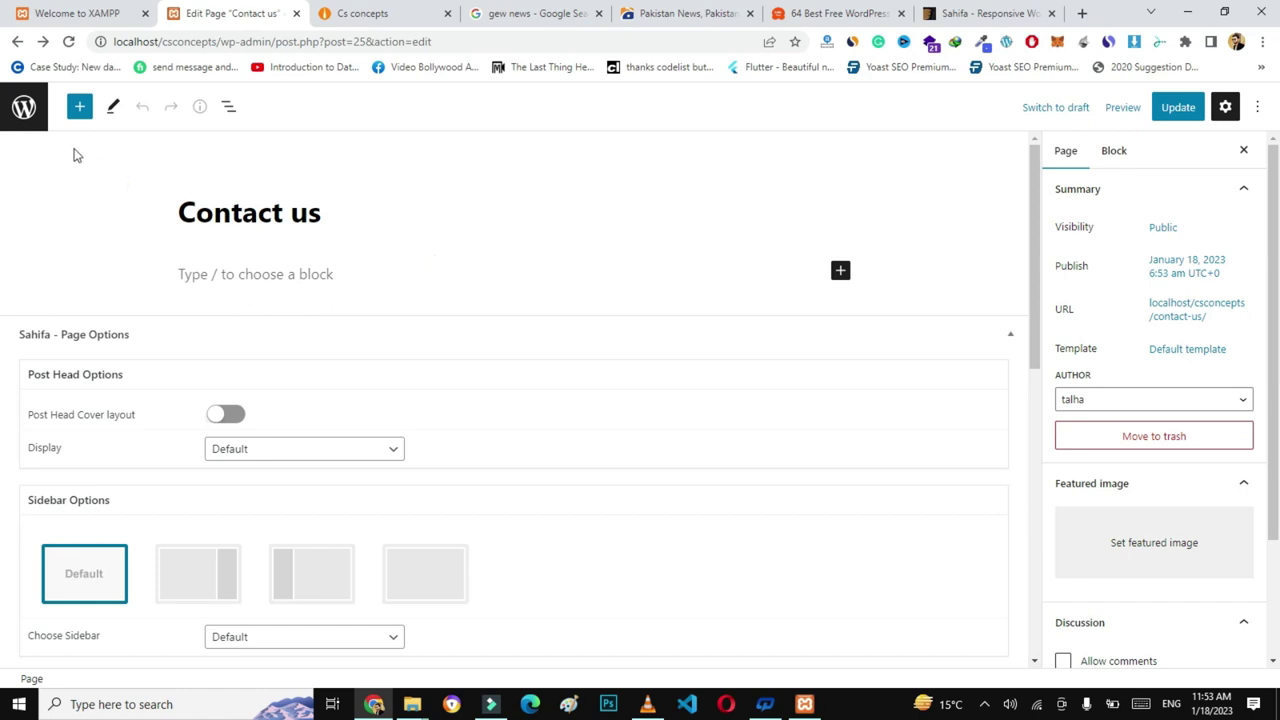
pyautogui.click(24, 110)
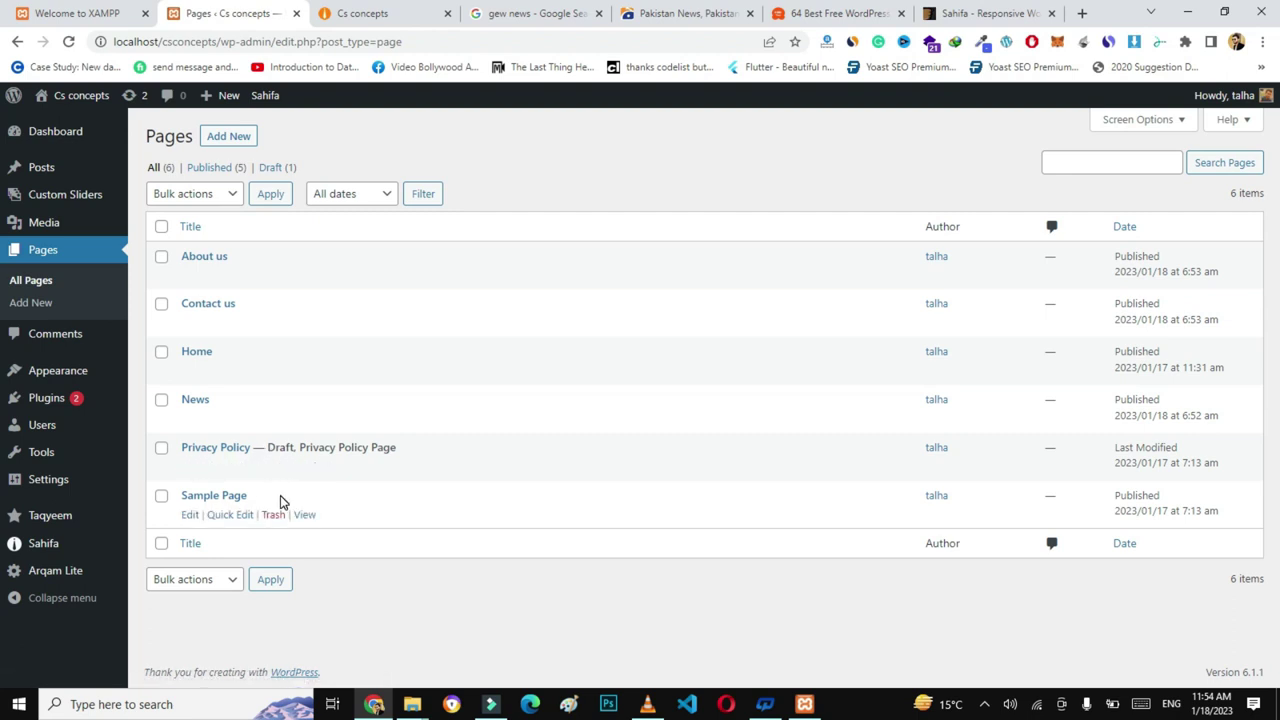
# - In Appearance > Menus, add the Home, News, About us and Contact us pages to Main Menu
pyautogui.moveTo(80, 371)
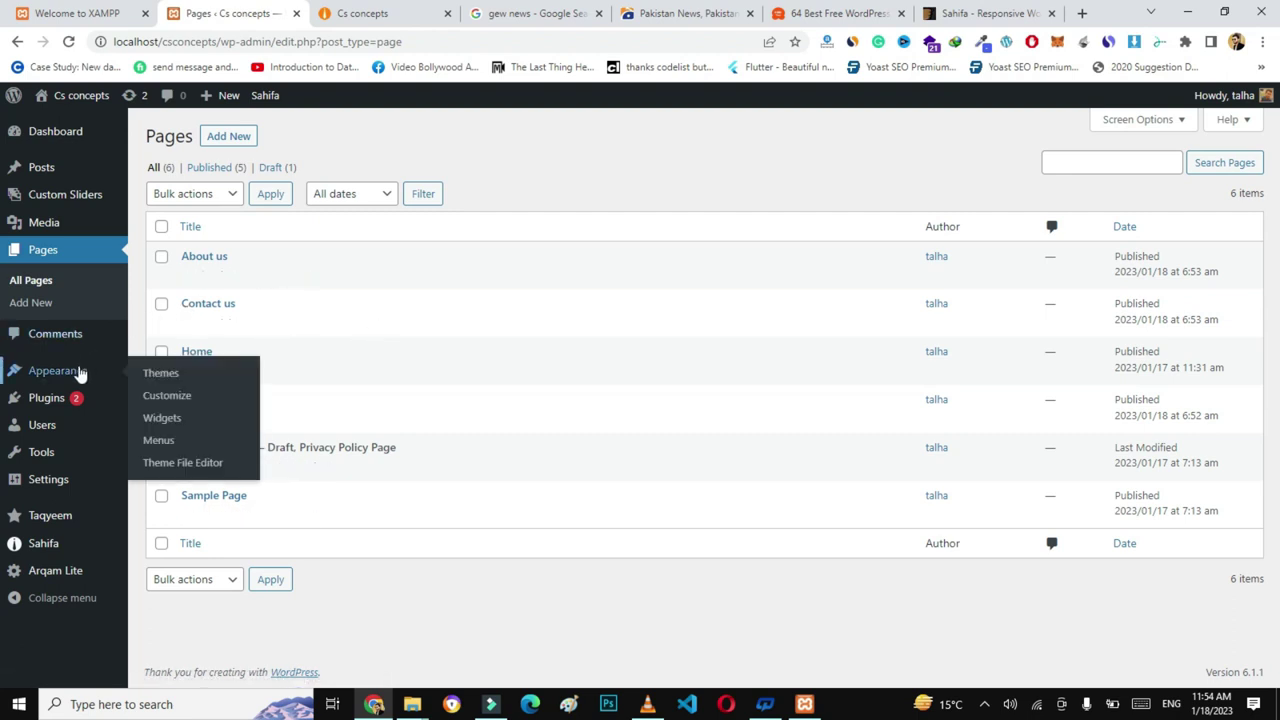
pyautogui.click(159, 442)
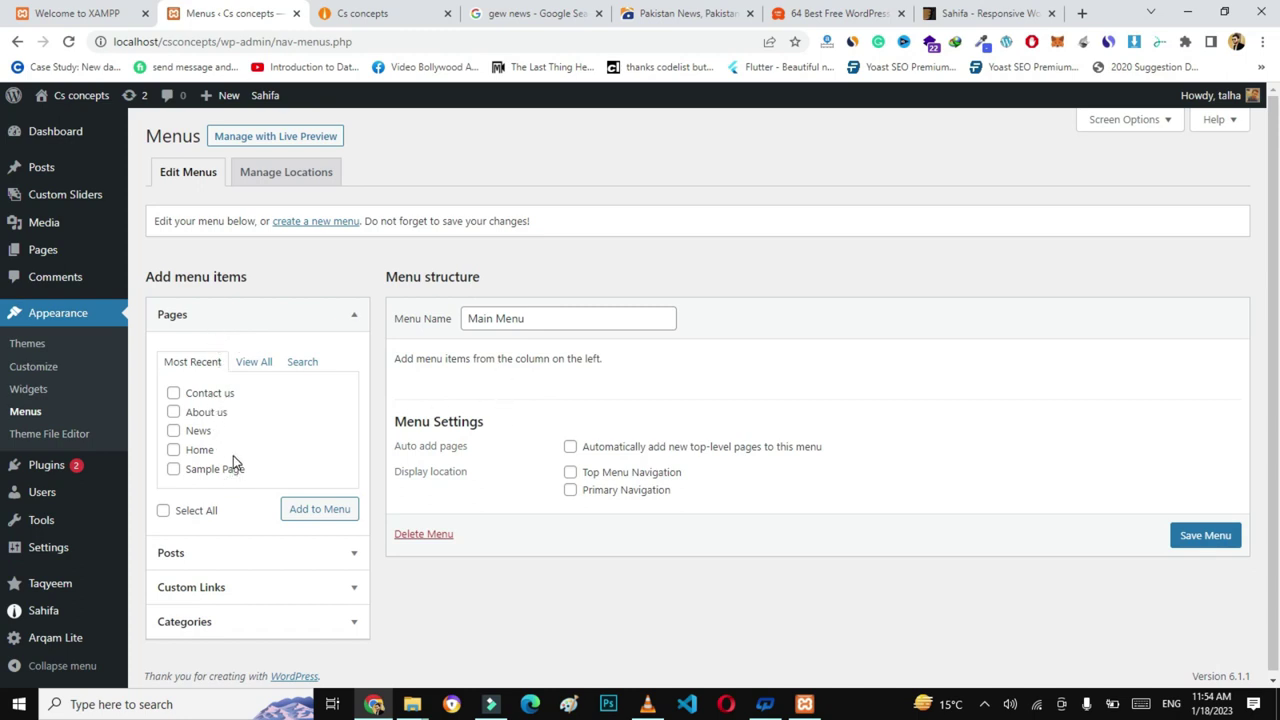
pyautogui.click(174, 450)
pyautogui.click(173, 431)
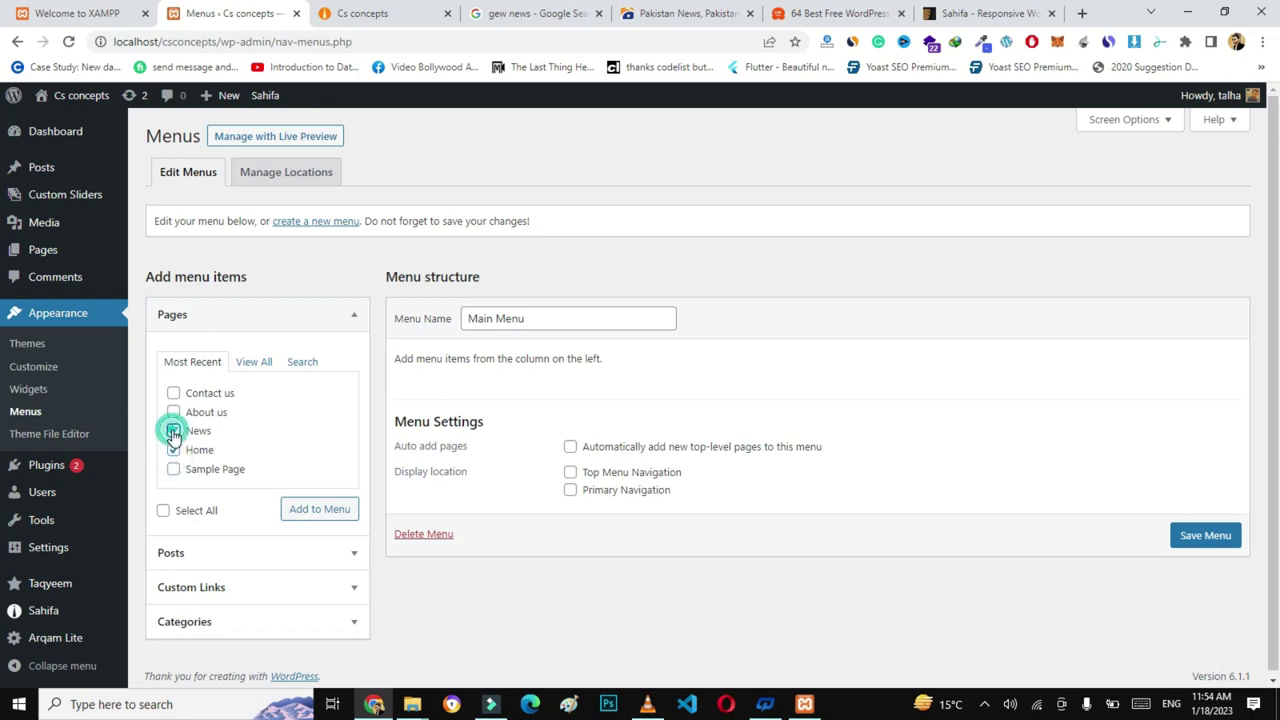
pyautogui.click(173, 412)
pyautogui.click(174, 394)
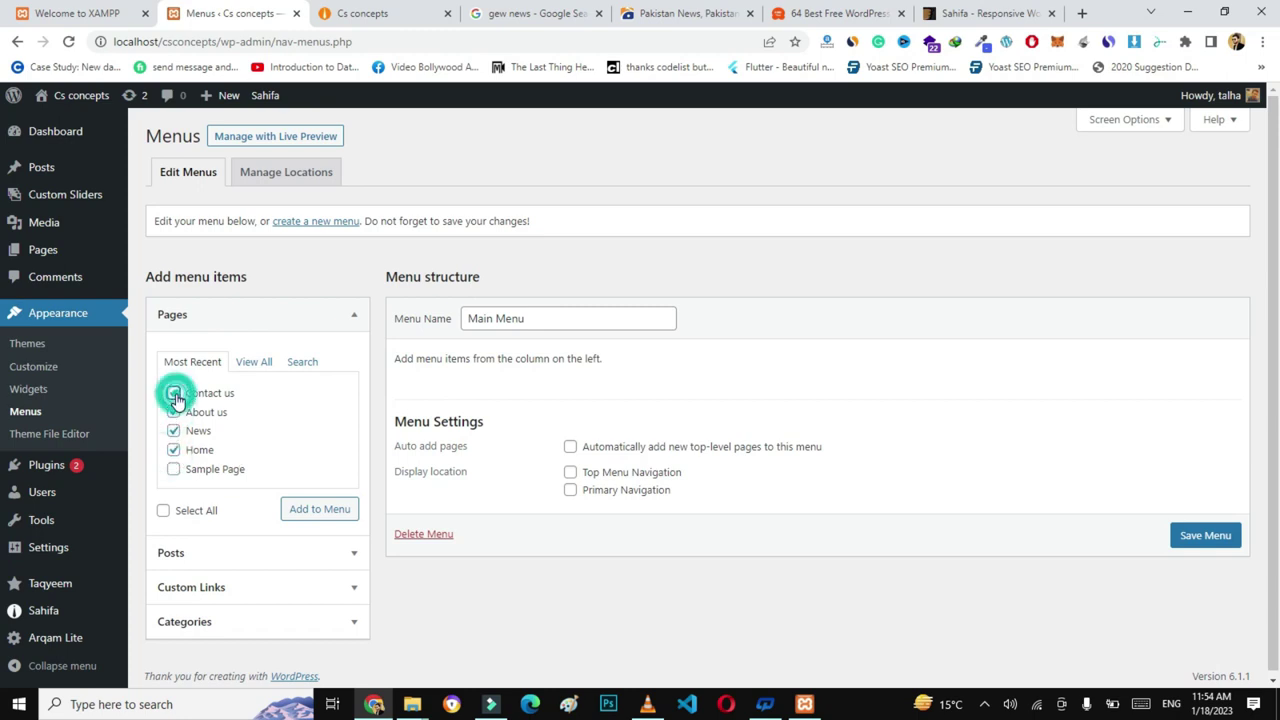
pyautogui.click(302, 519)
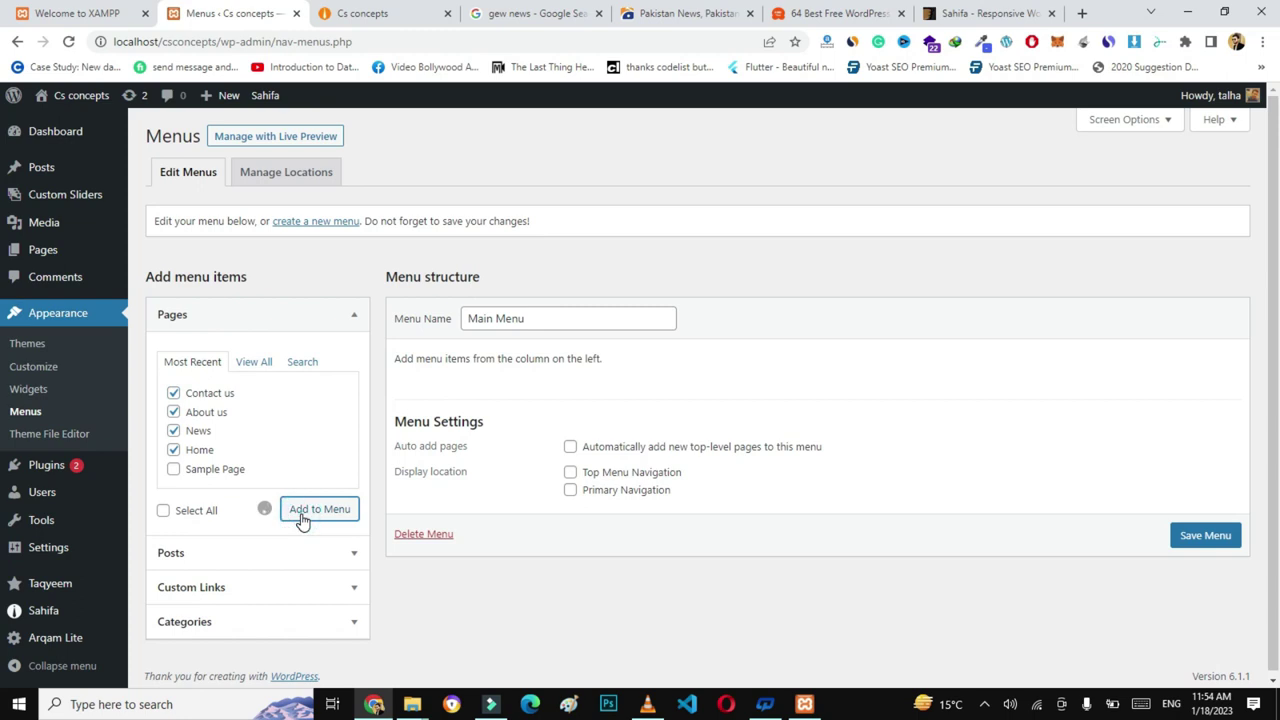
# - Reorder the Main Menu items to Home, News, About us, Contact us
pyautogui.scroll(-1, 620, 440)
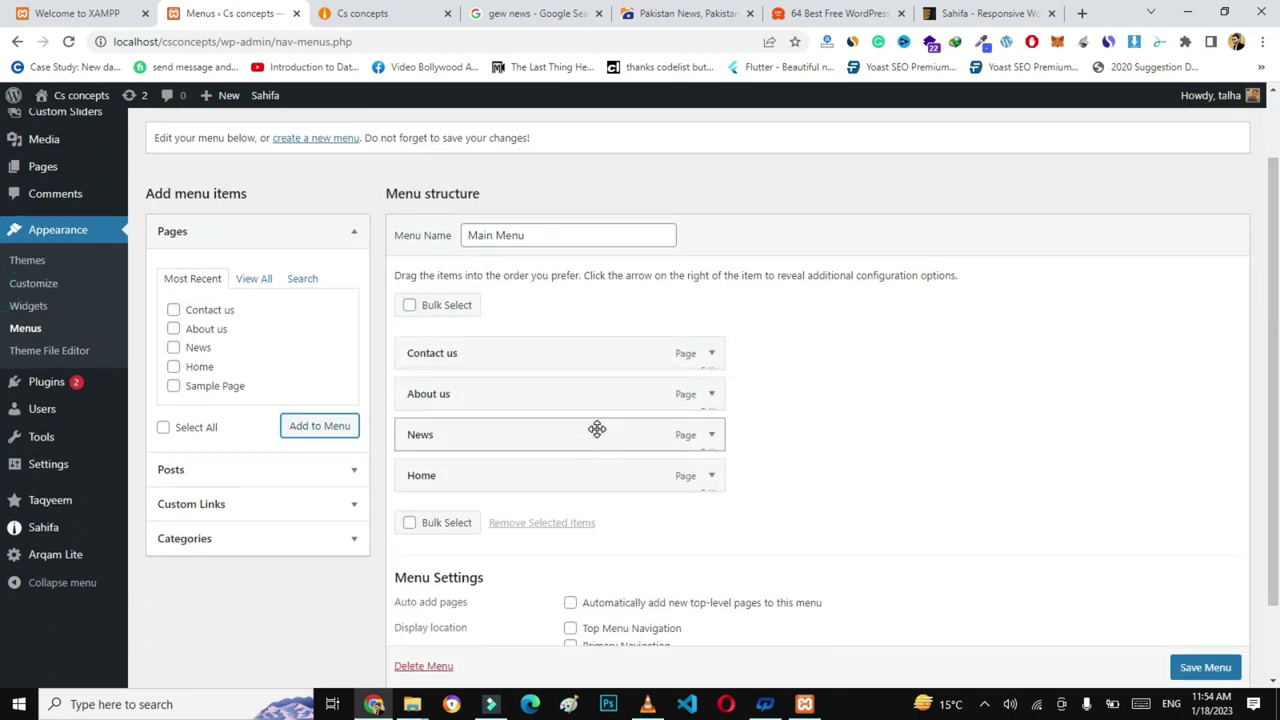
pyautogui.moveTo(474, 480); pyautogui.dragTo(474, 341)
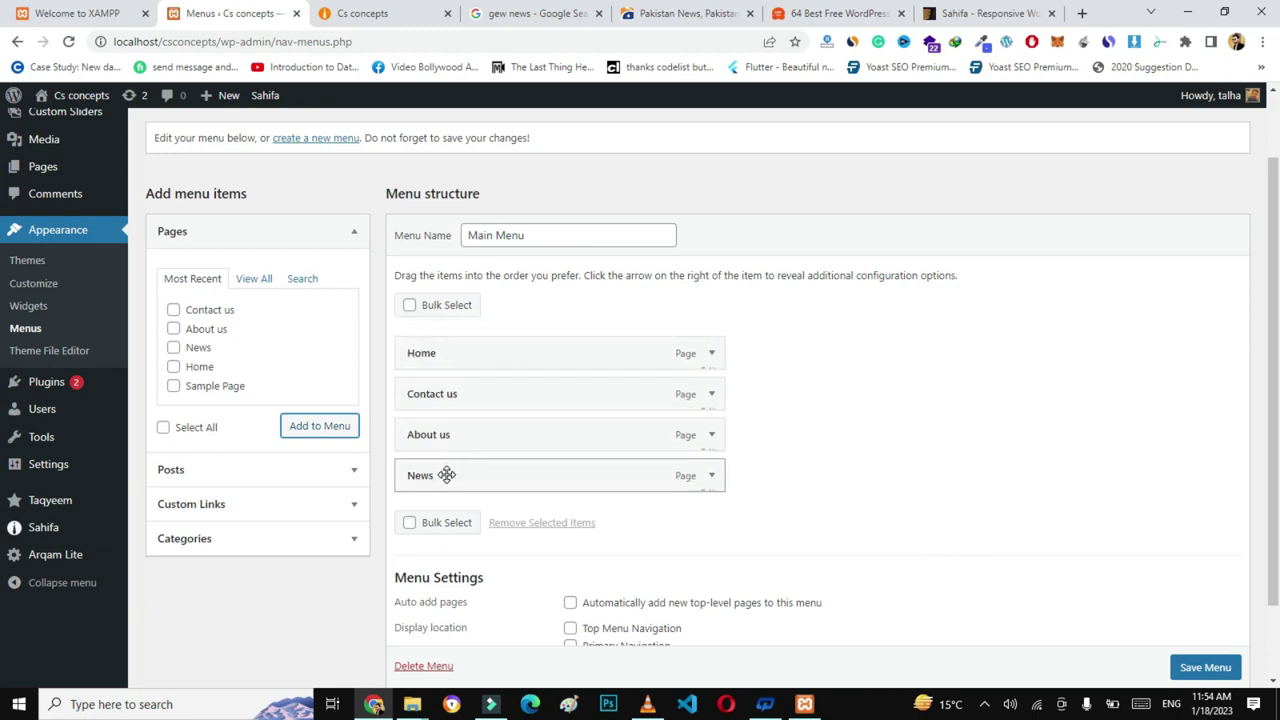
pyautogui.moveTo(446, 475); pyautogui.dragTo(440, 392)
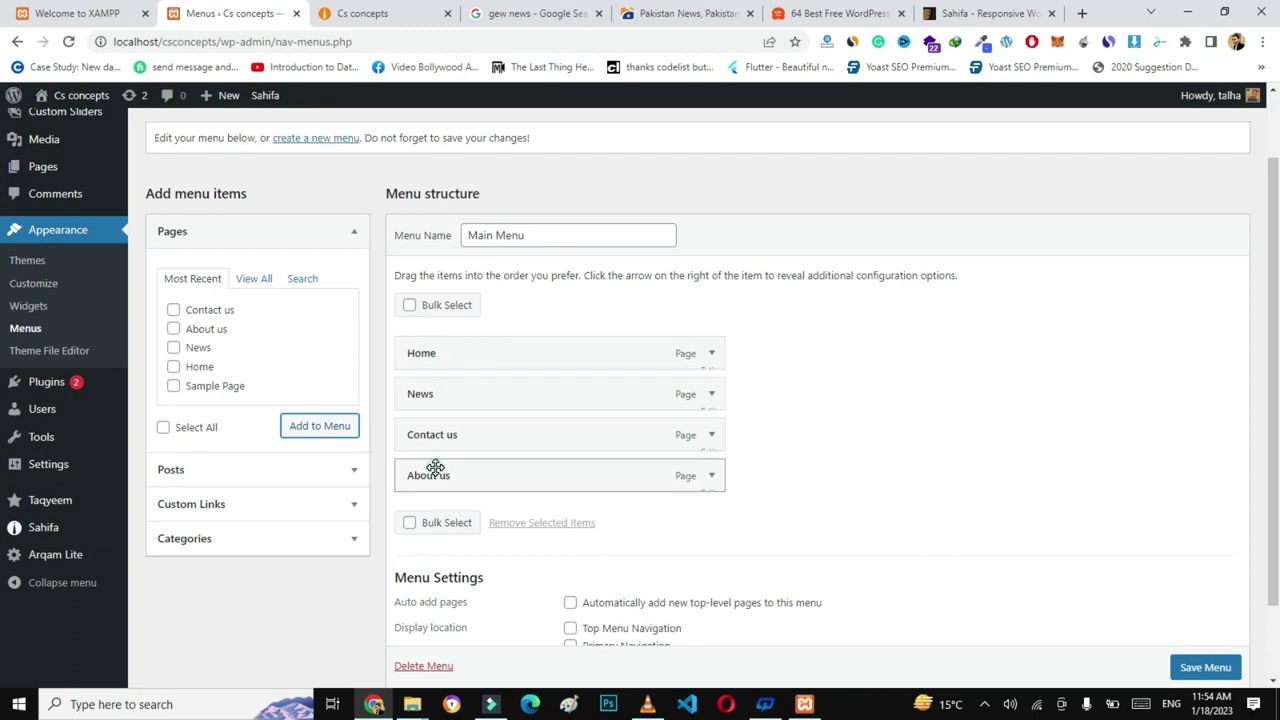
pyautogui.moveTo(436, 474); pyautogui.dragTo(423, 434)
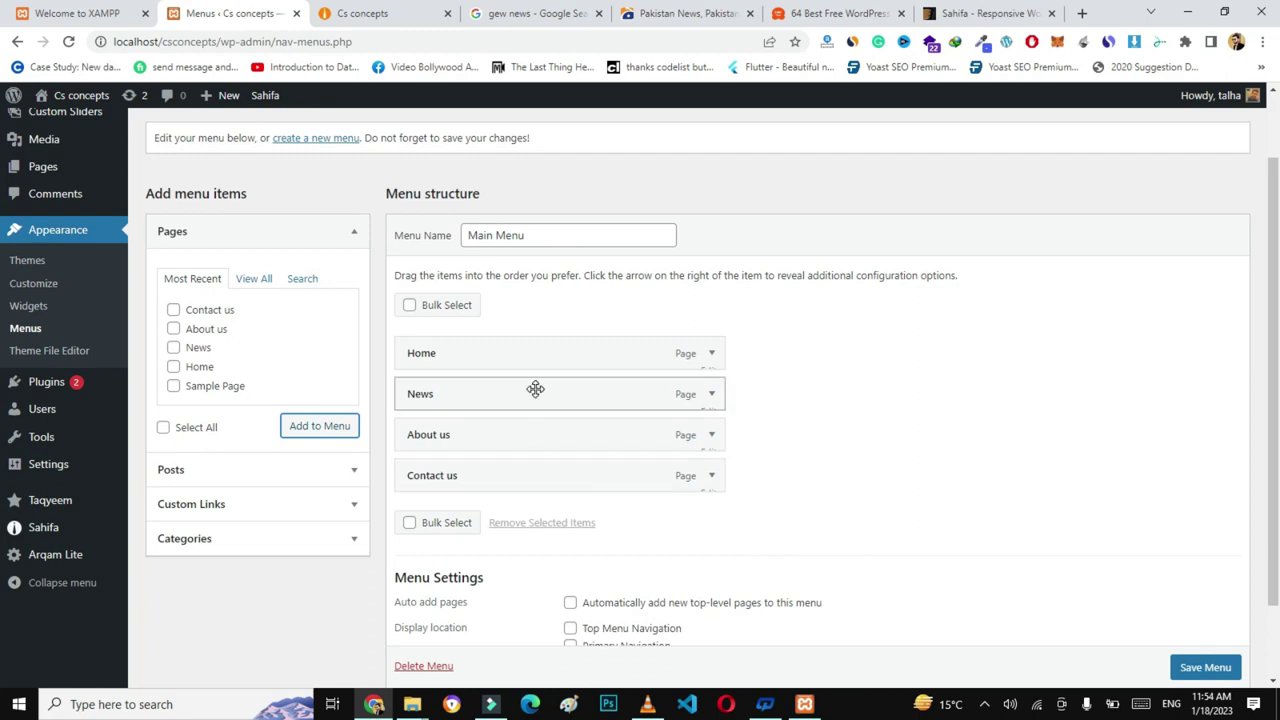
# - Assign Main Menu to Primary Navigation and save it
pyautogui.scroll(-1, 1272, 370)
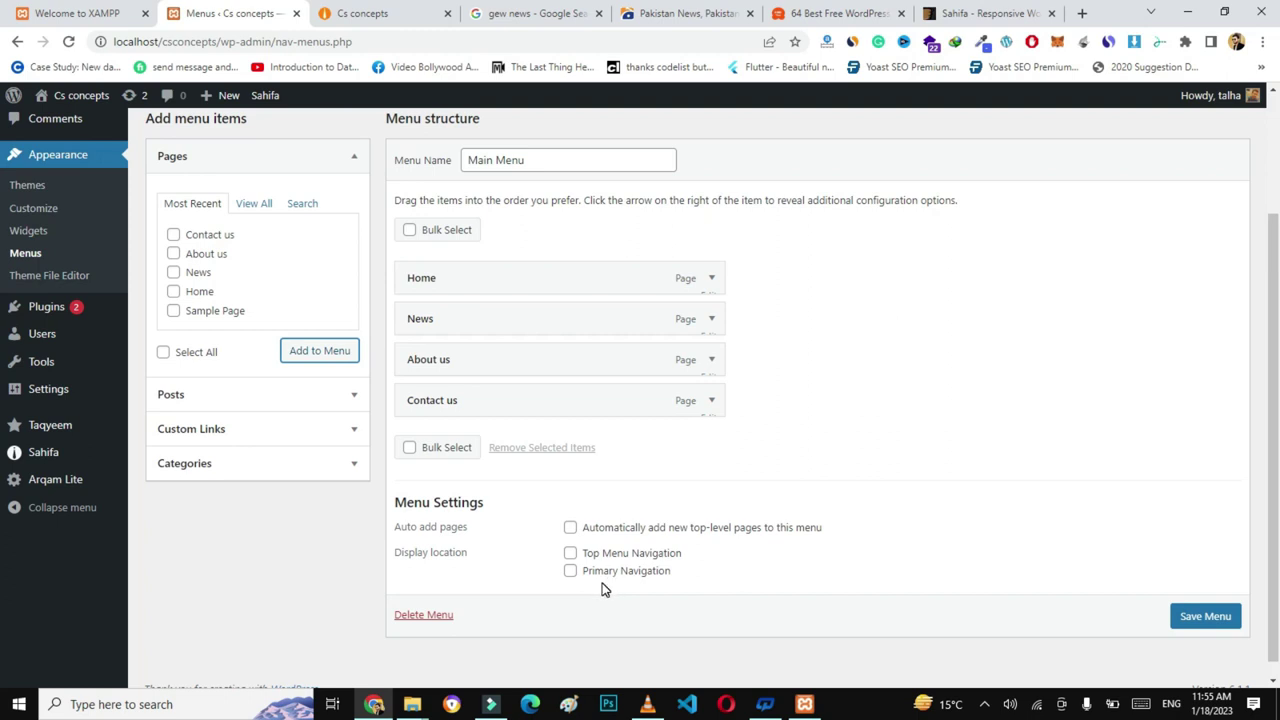
pyautogui.click(570, 572)
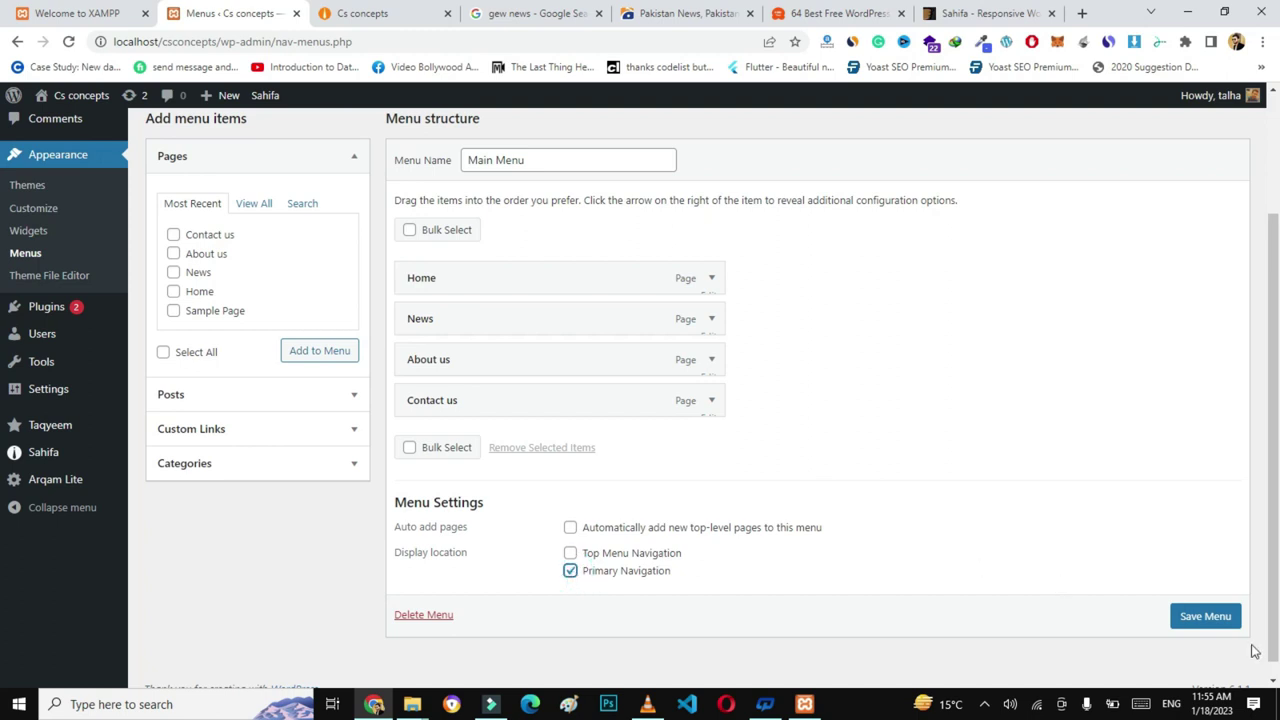
pyautogui.click(1198, 617)
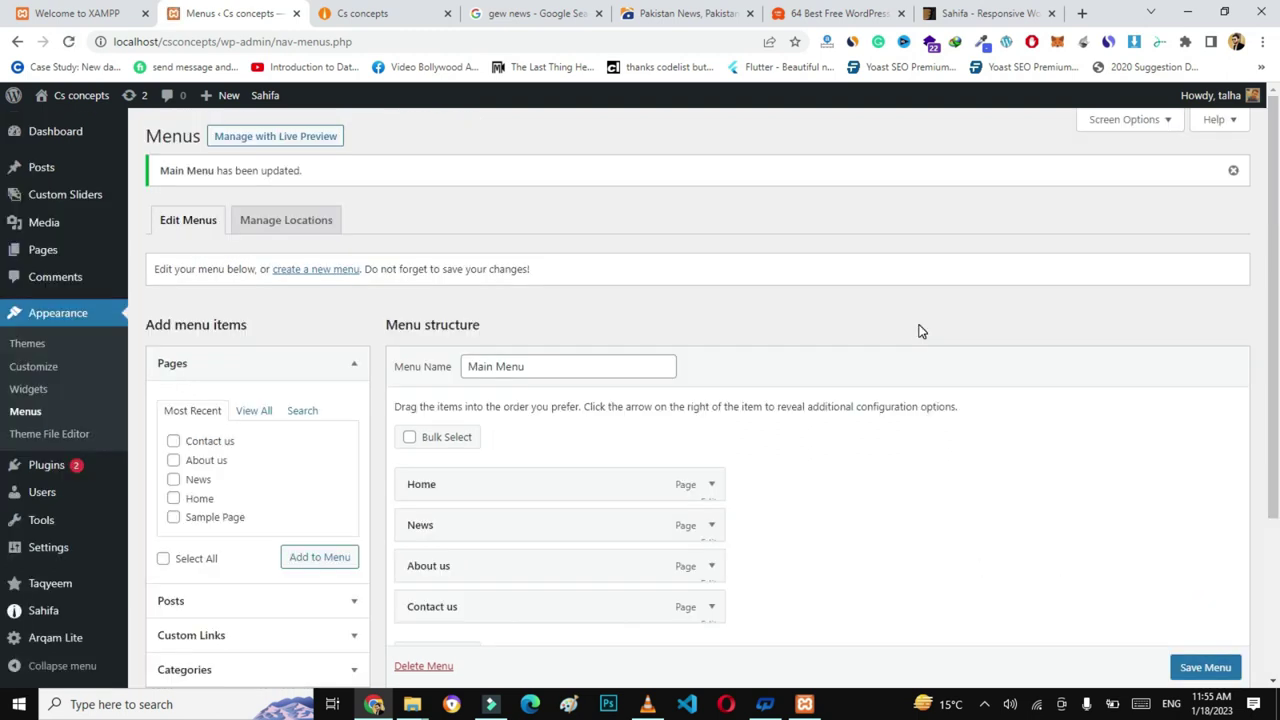
# - Reload the Cs concepts front page to show the new menu
pyautogui.click(407, 11)
pyautogui.click(361, 38)
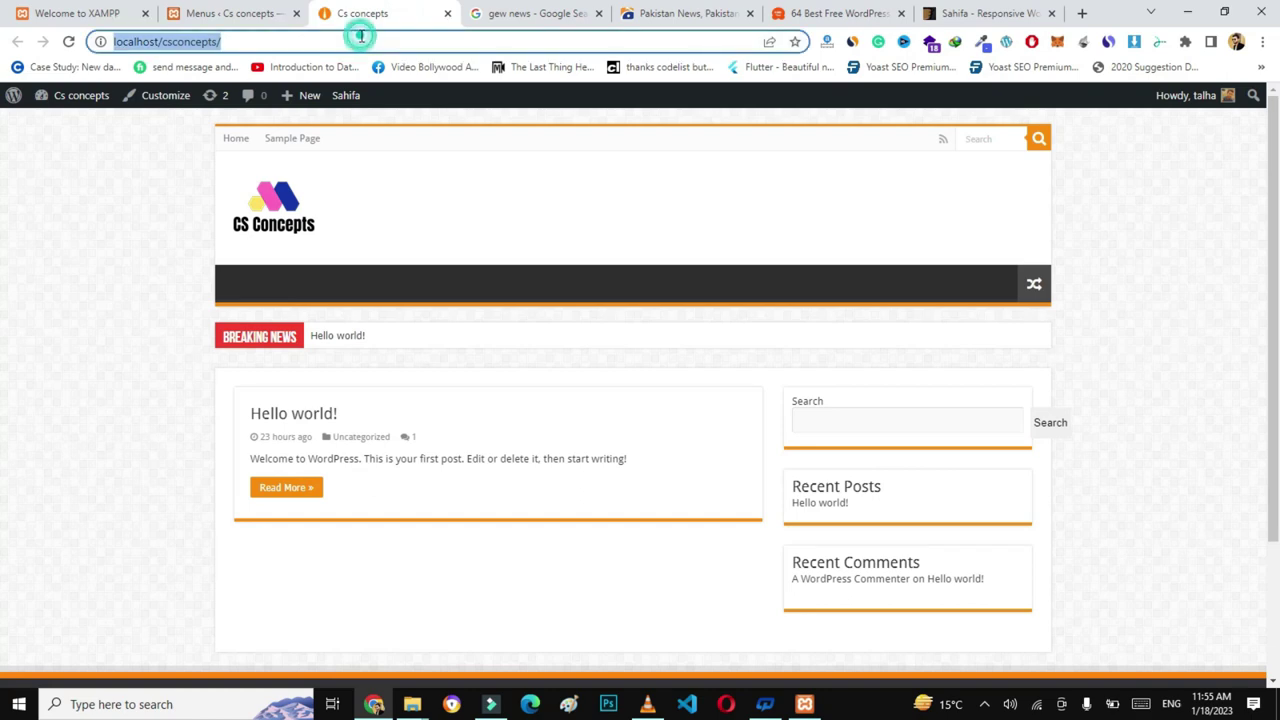
pyautogui.press('Return')
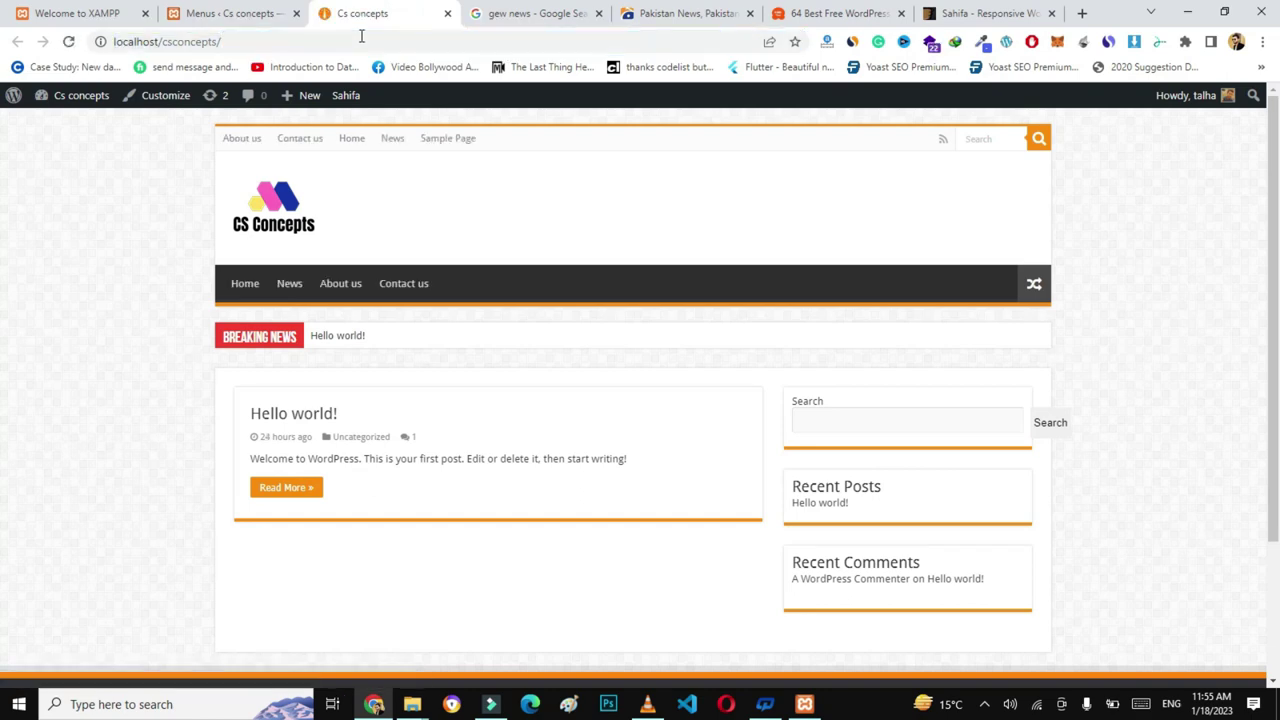
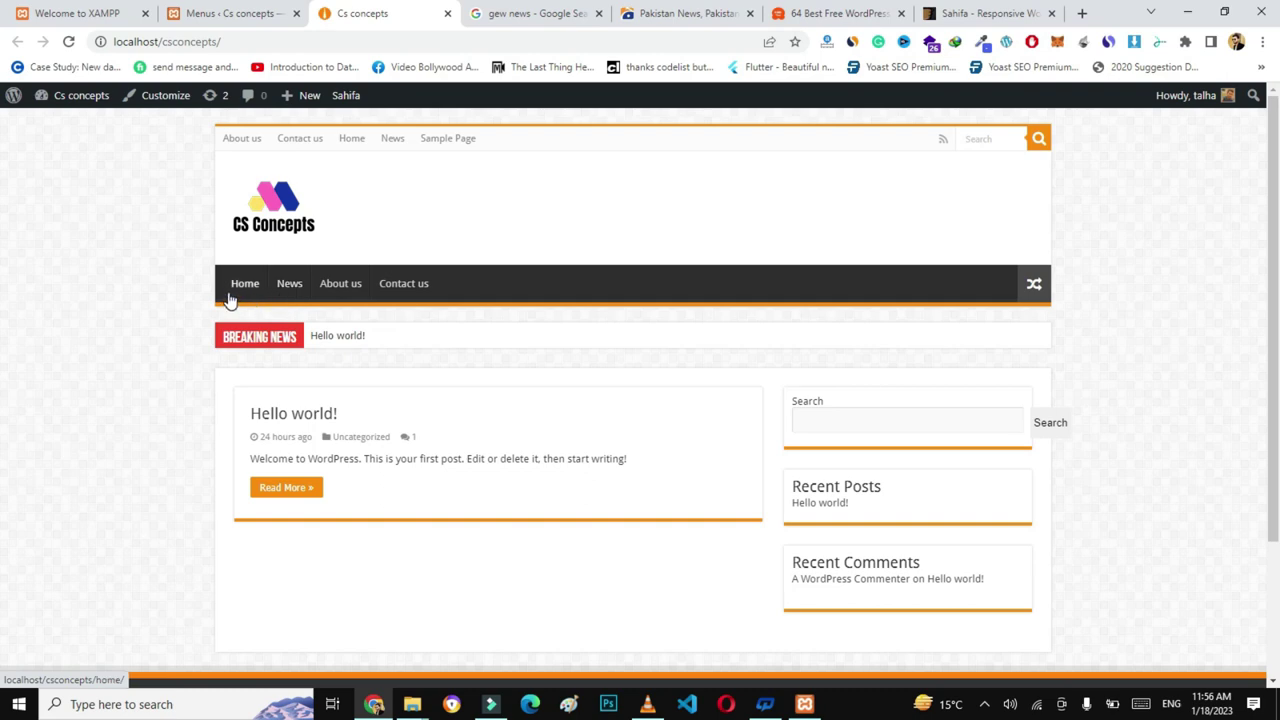
# - In the menu editor, give the Home item the house icon
pyautogui.click(228, 16)
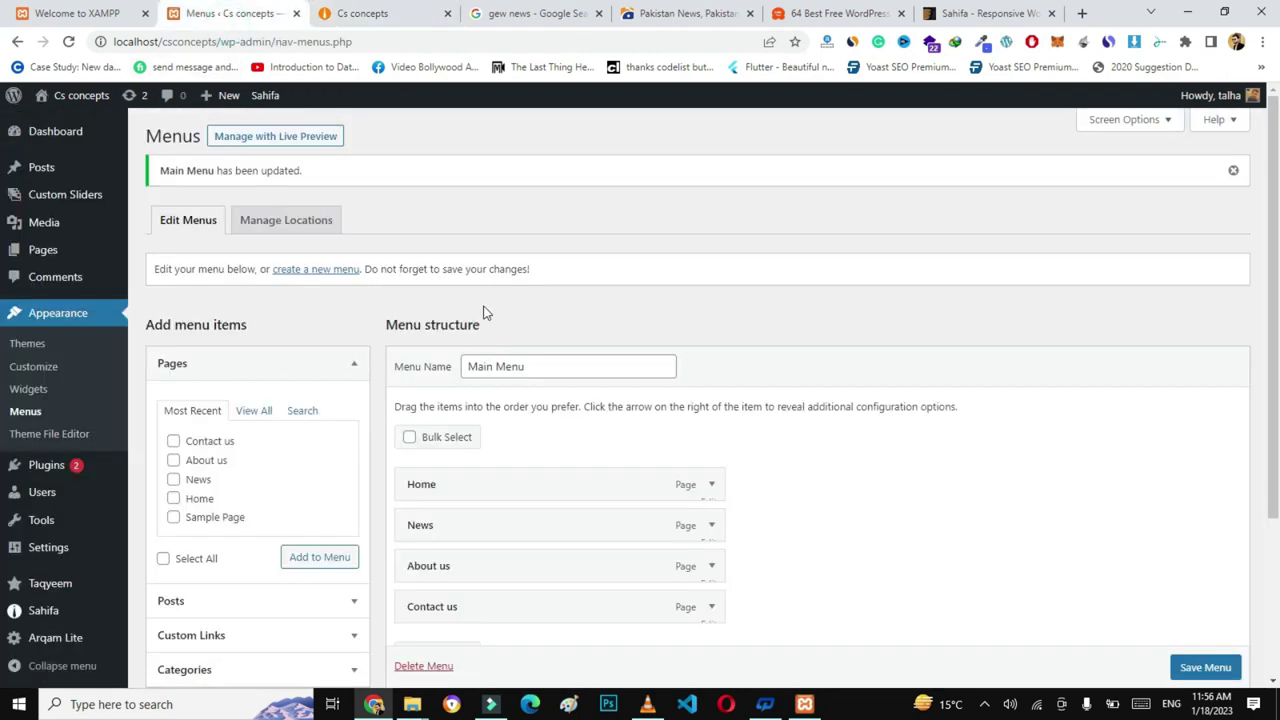
pyautogui.scroll(-1, 1268, 215)
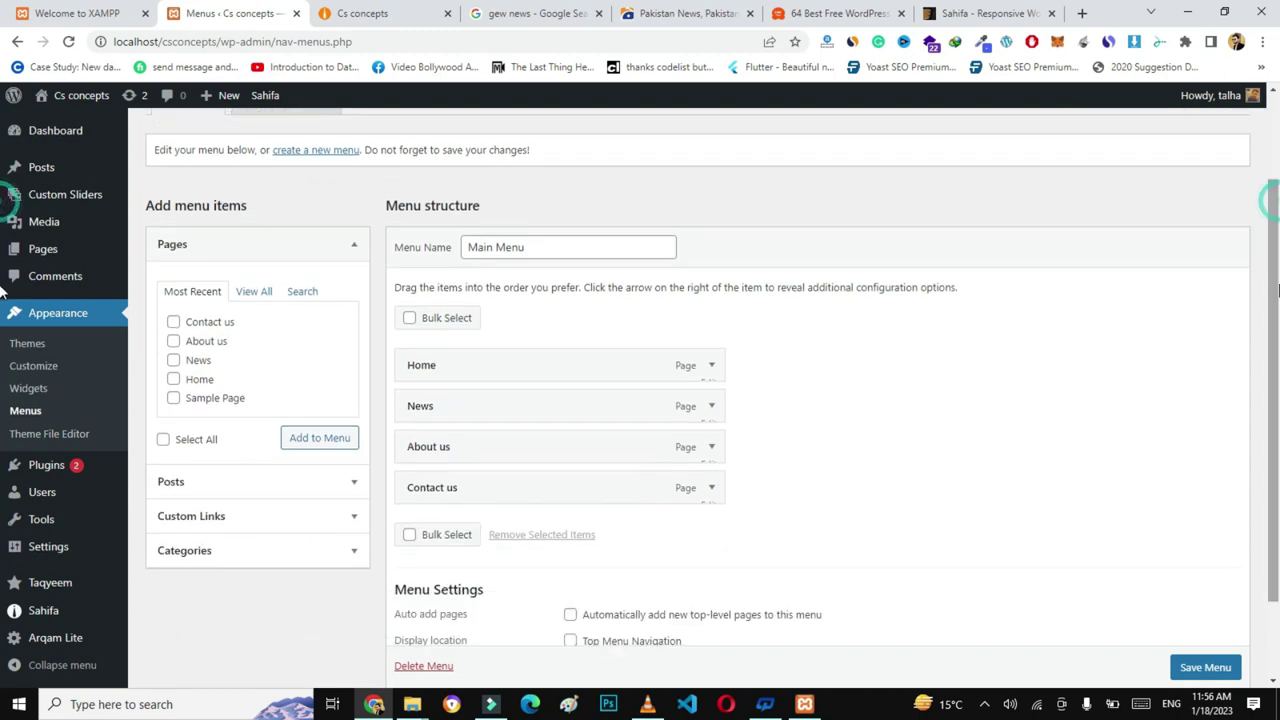
pyautogui.click(712, 367)
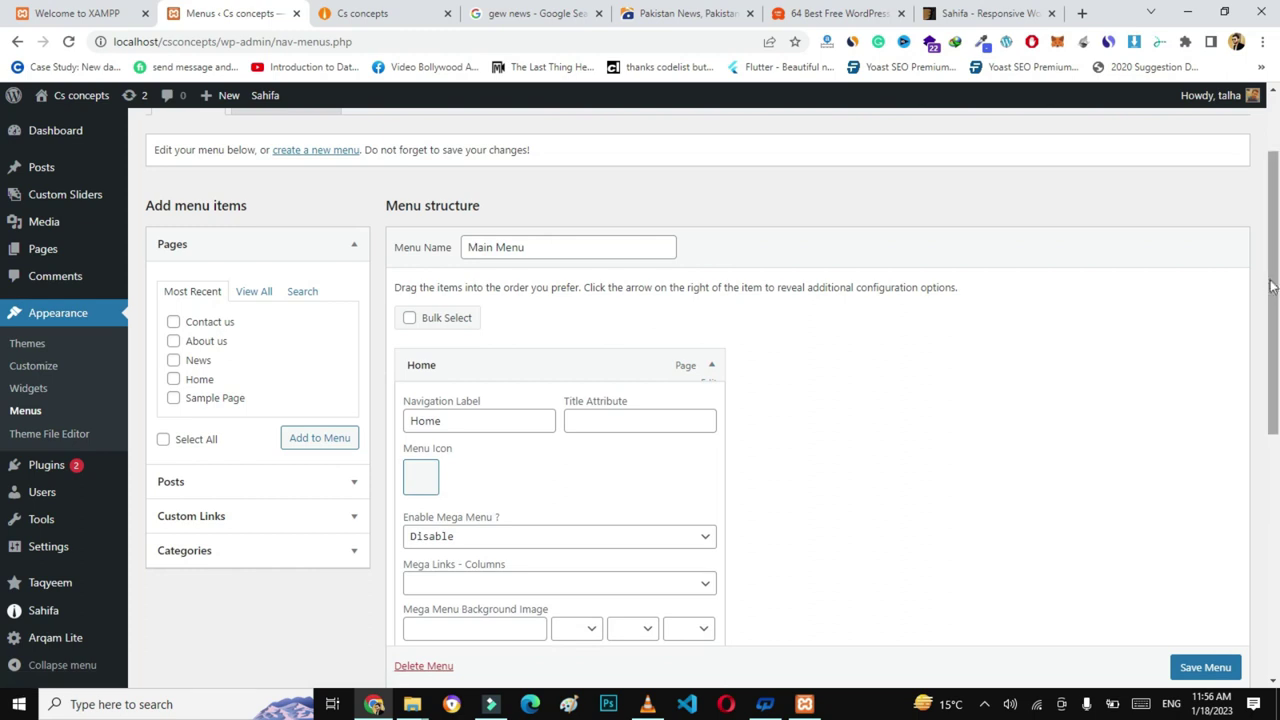
pyautogui.scroll(-1, 780, 365)
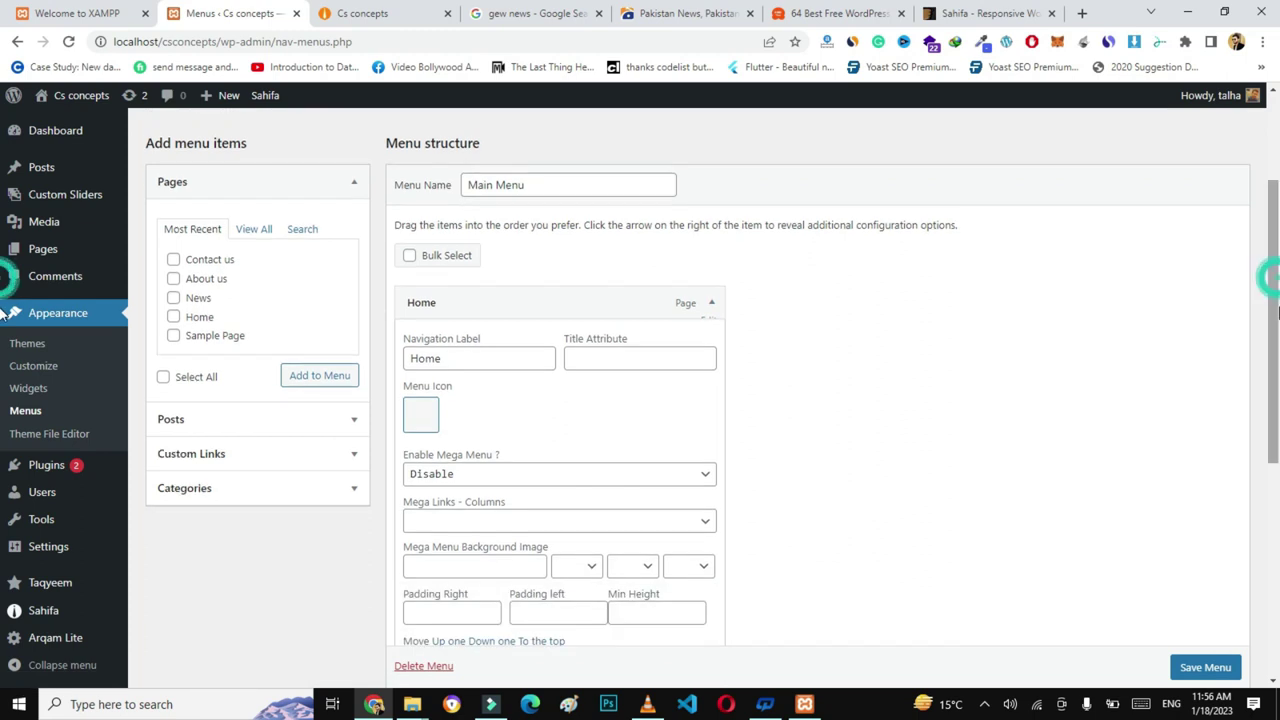
pyautogui.click(424, 416)
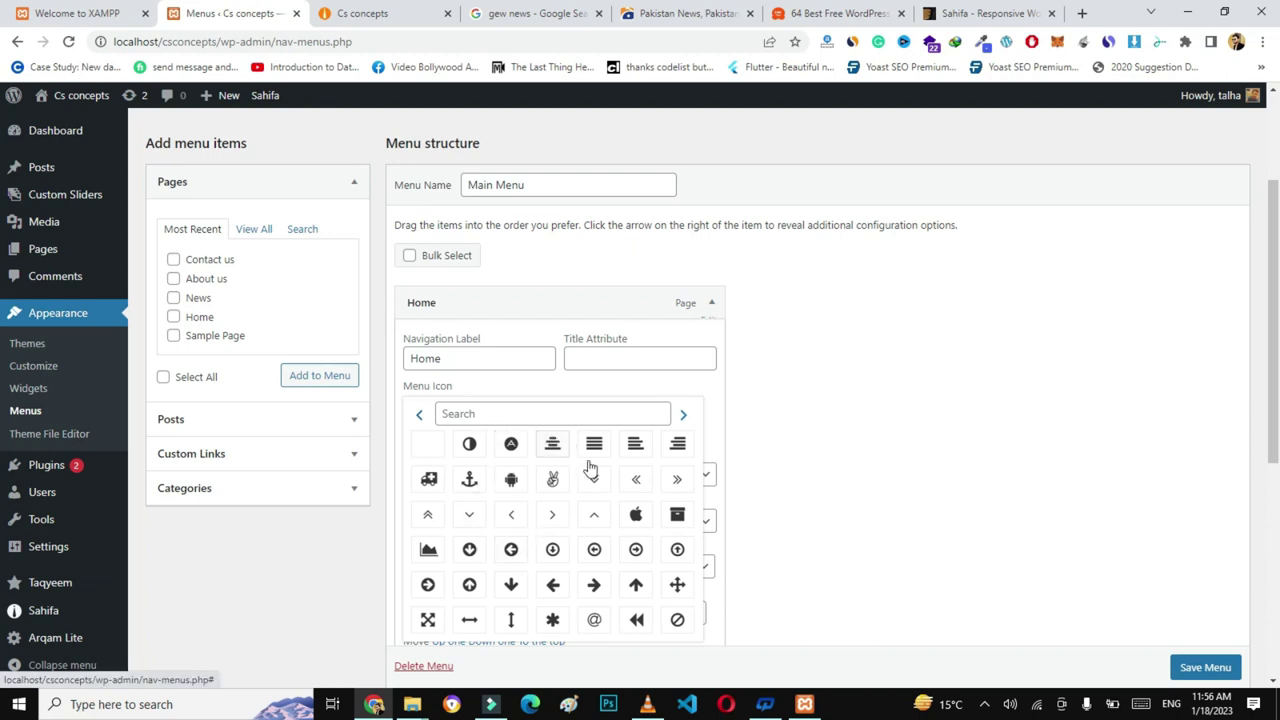
pyautogui.click(506, 416)
pyautogui.write('home')
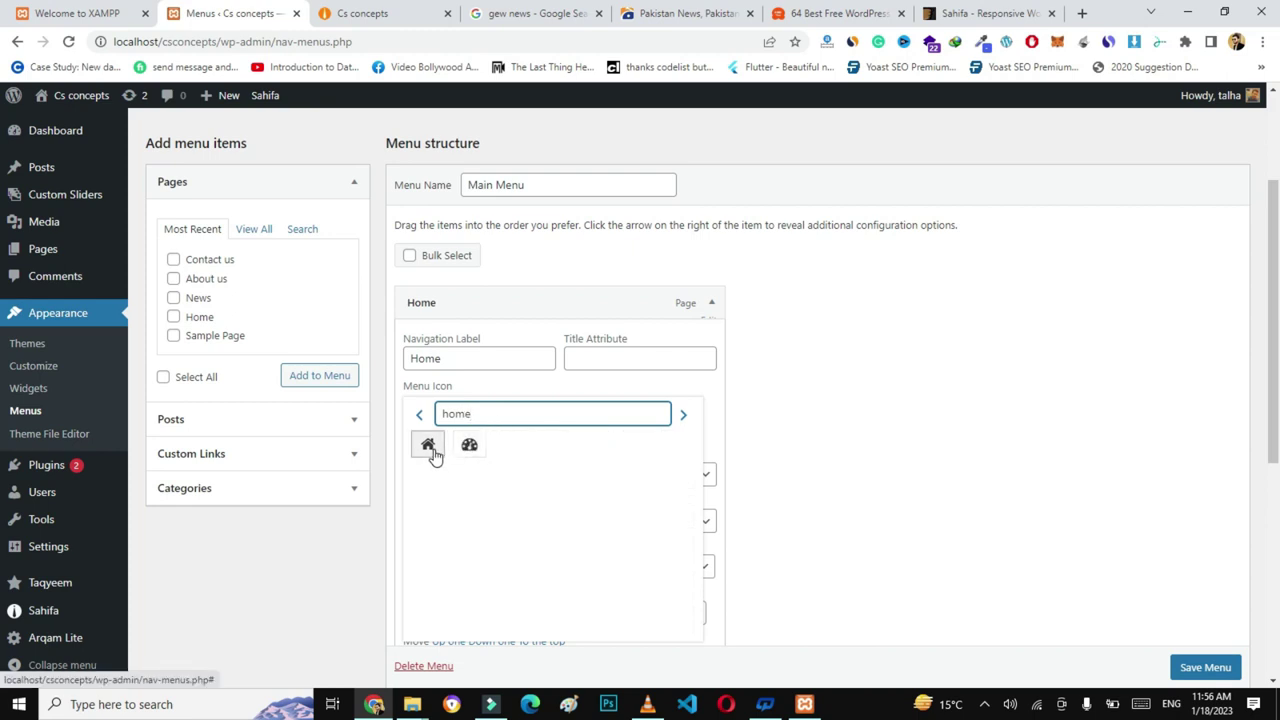
pyautogui.click(428, 446)
# - Give the News menu item the newspaper icon
pyautogui.click(711, 302)
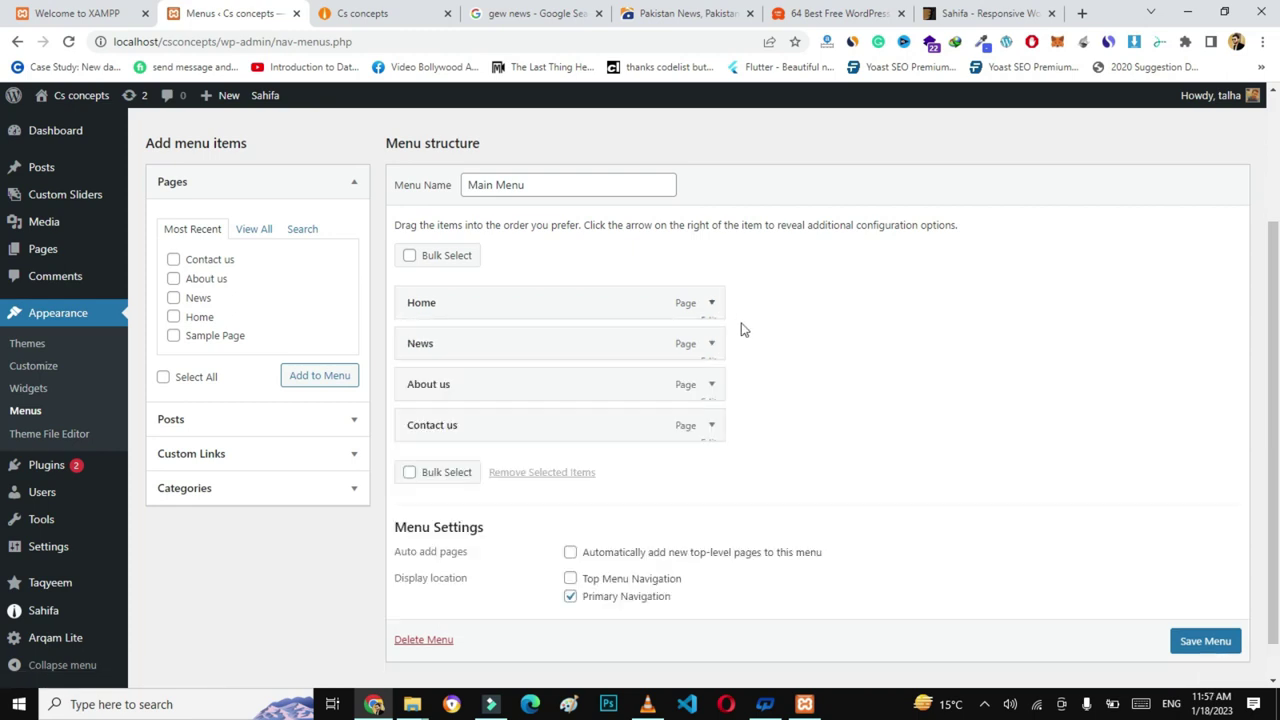
pyautogui.click(710, 345)
pyautogui.click(421, 455)
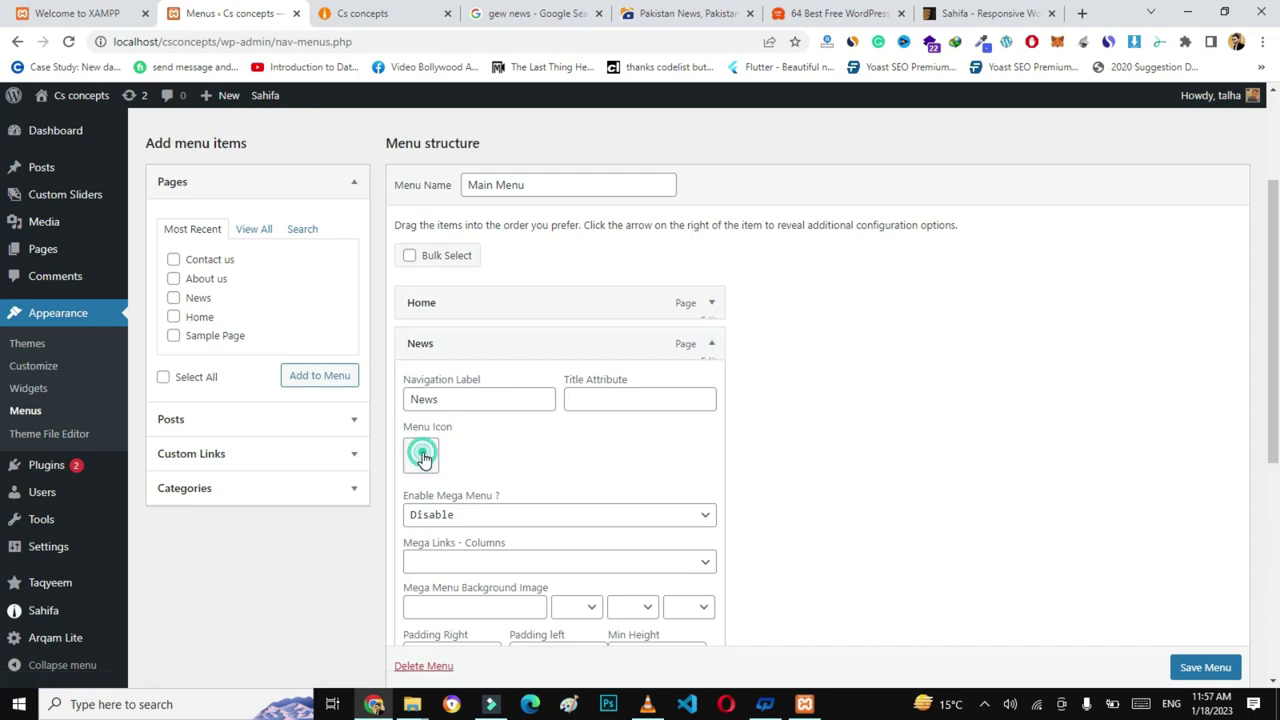
pyautogui.click(516, 451)
pyautogui.write('news')
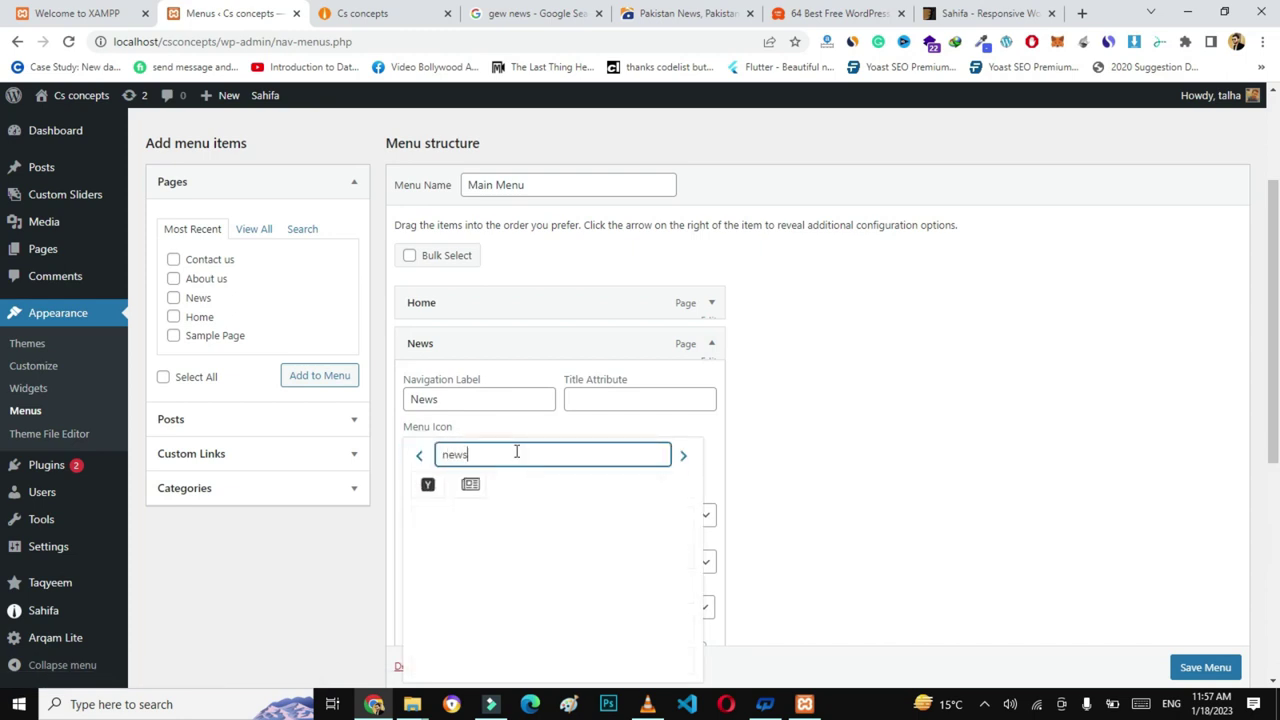
pyautogui.click(472, 486)
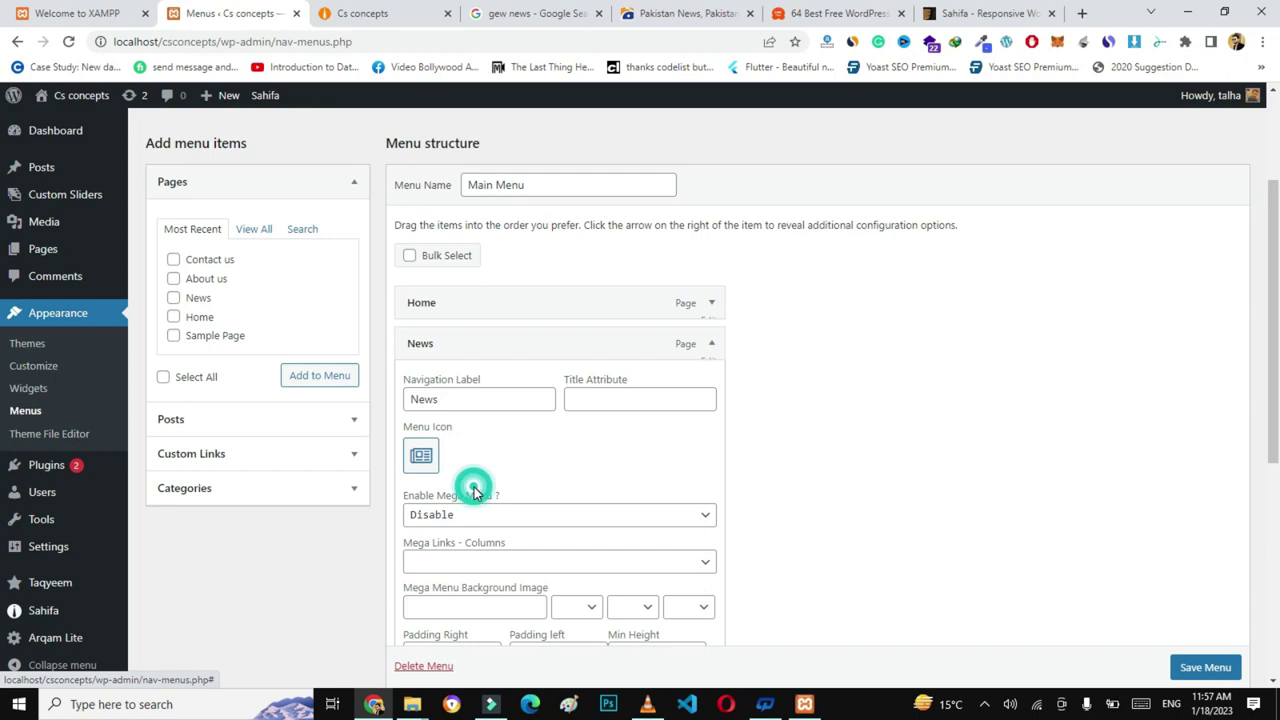
# - Give the About us menu item the database icon
pyautogui.click(713, 350)
pyautogui.click(711, 382)
pyautogui.scroll(-1, 560, 420)
pyautogui.click(419, 448)
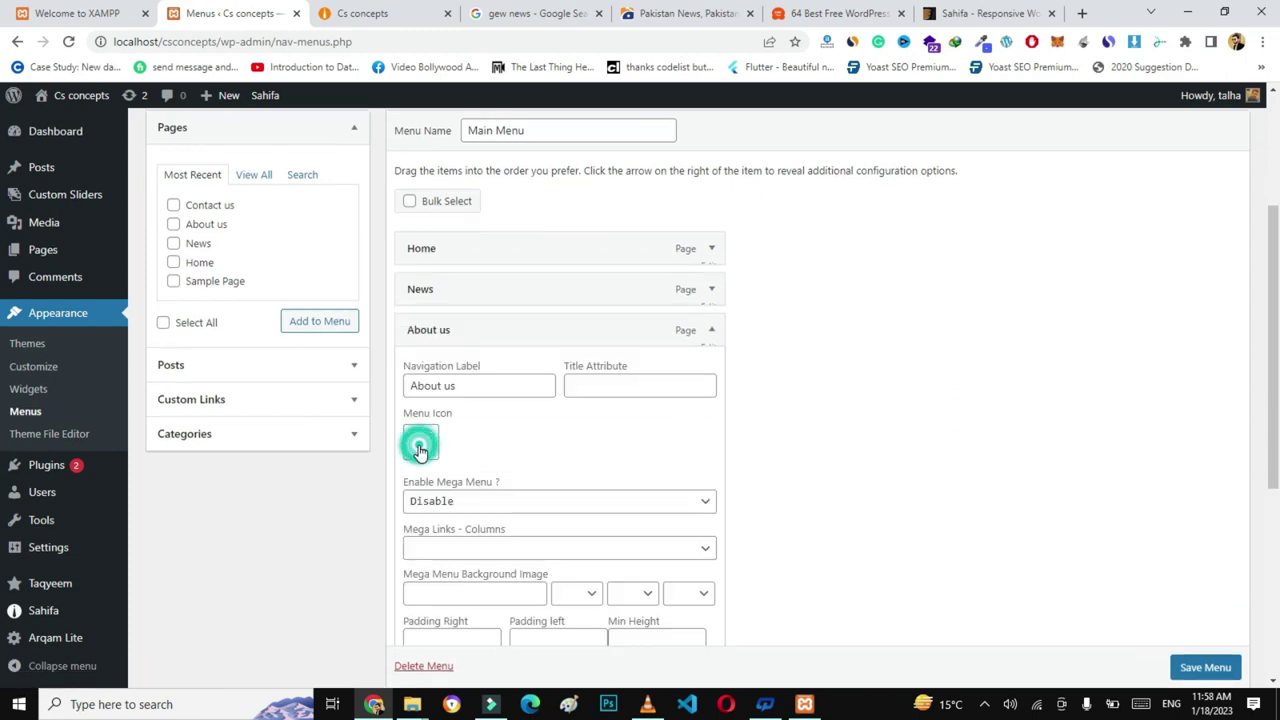
pyautogui.click(501, 444)
pyautogui.write('ab')
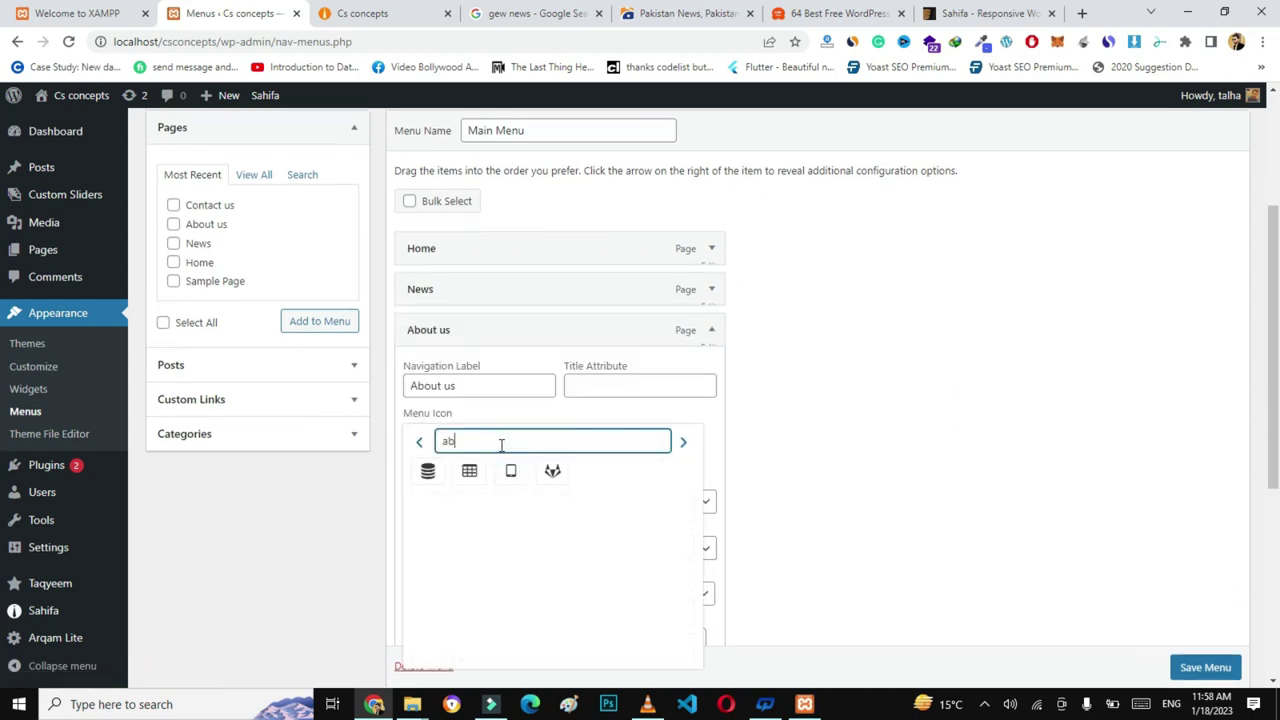
pyautogui.write('ou')
pyautogui.press('BackSpace')
pyautogui.click(430, 474)
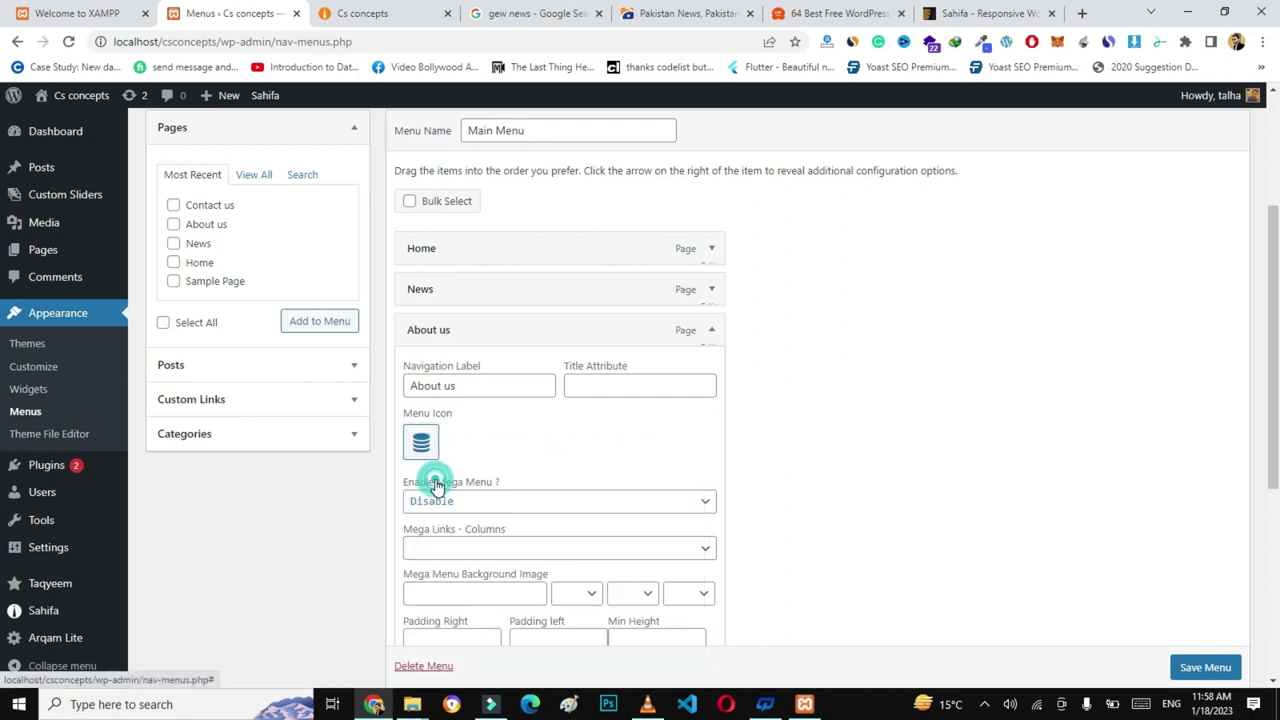
pyautogui.click(710, 333)
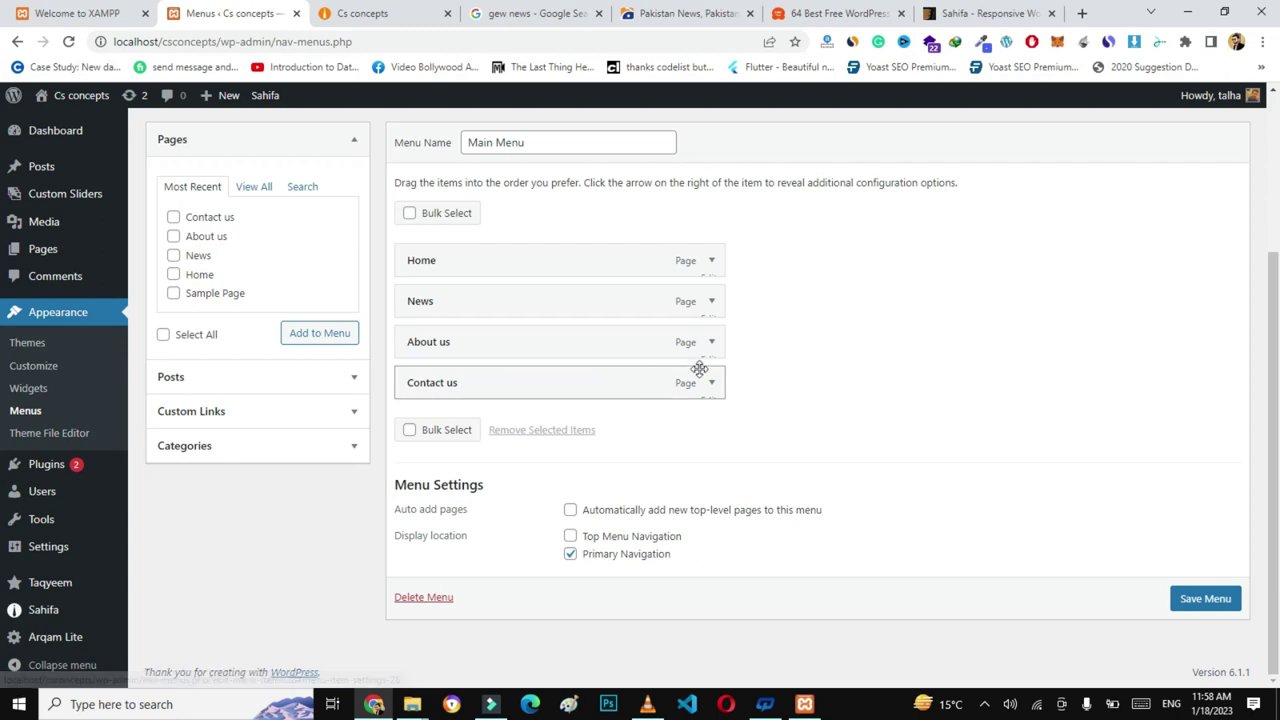
# - Give the Contact us item the phone icon and save the menu
pyautogui.click(712, 382)
pyautogui.click(425, 488)
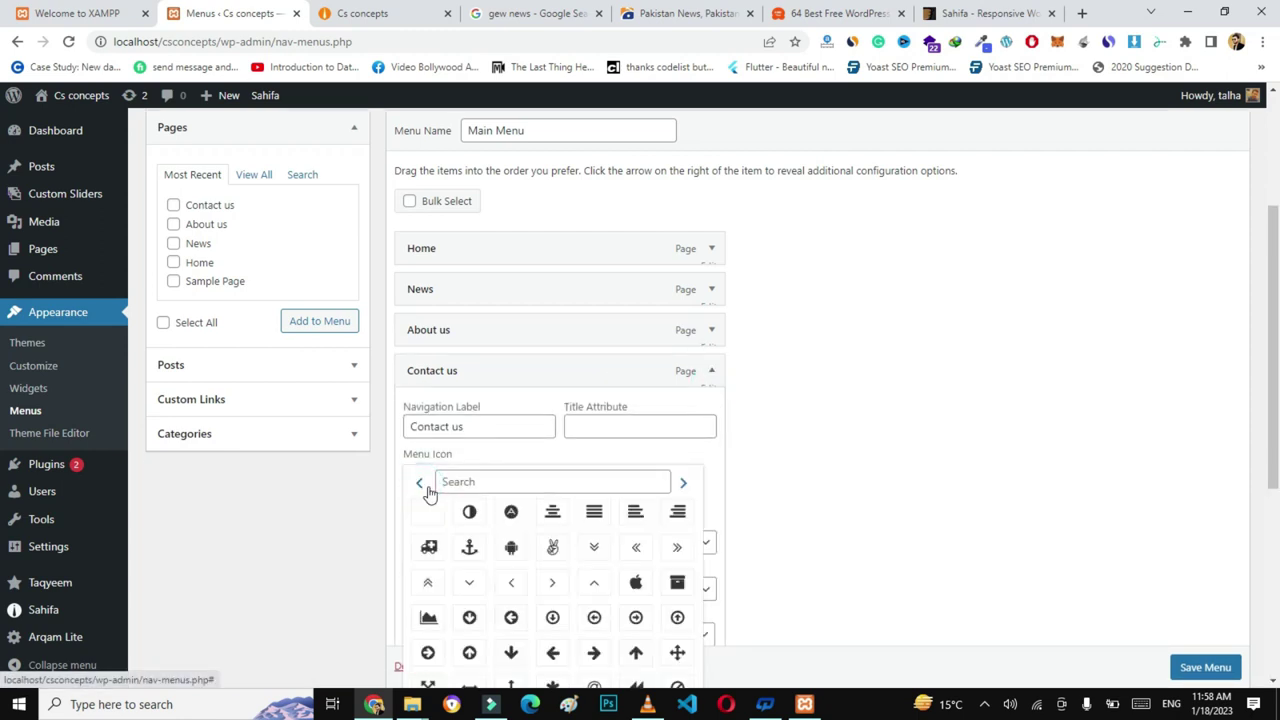
pyautogui.click(491, 484)
pyautogui.write('phon')
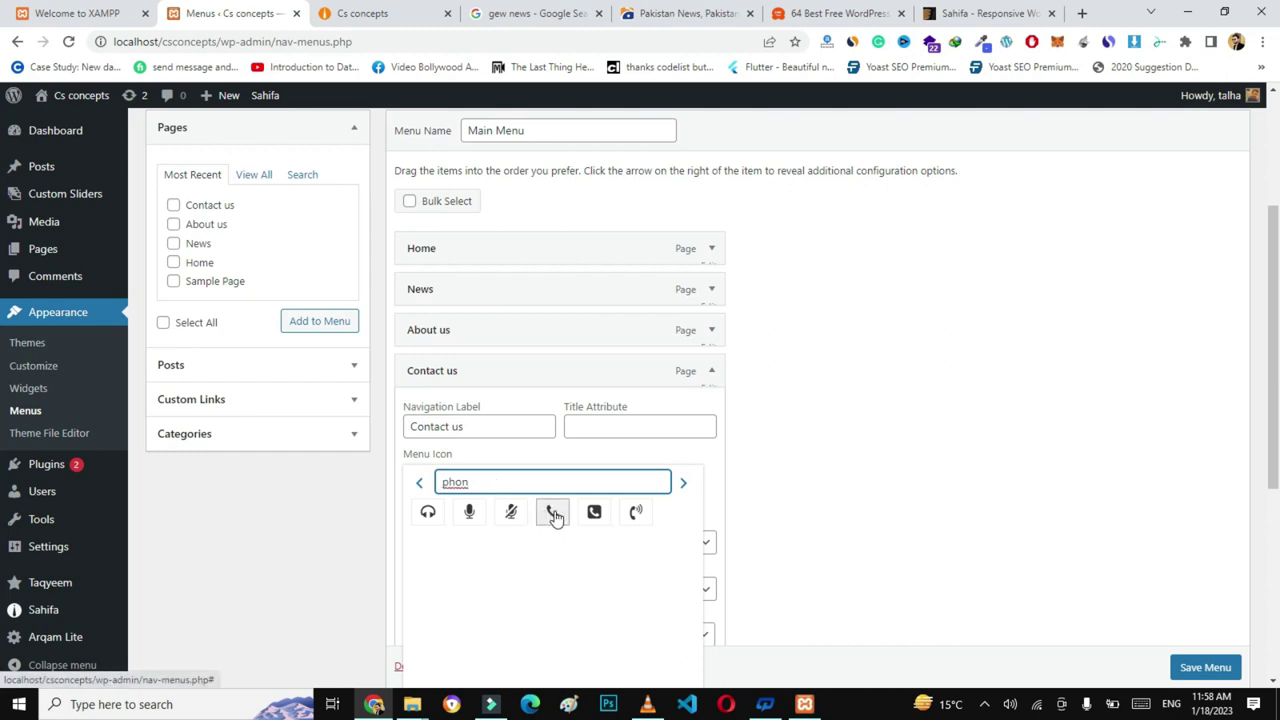
pyautogui.click(552, 511)
pyautogui.click(711, 372)
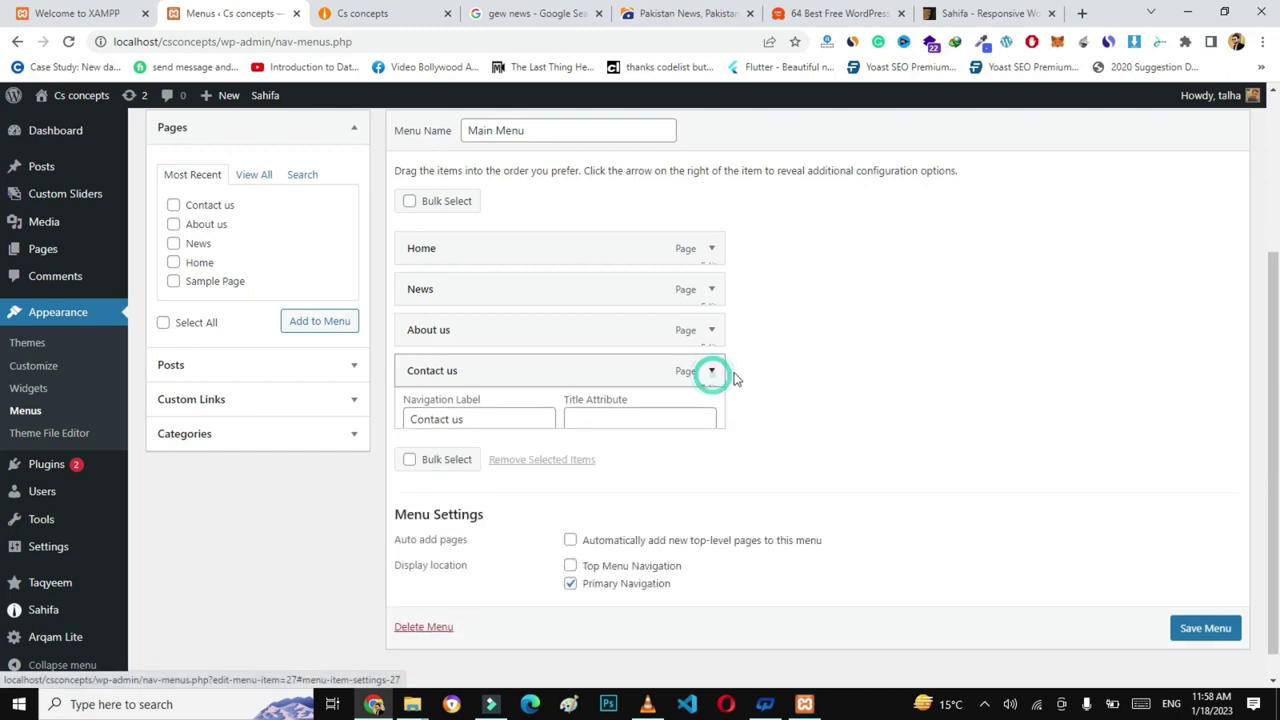
pyautogui.click(1206, 598)
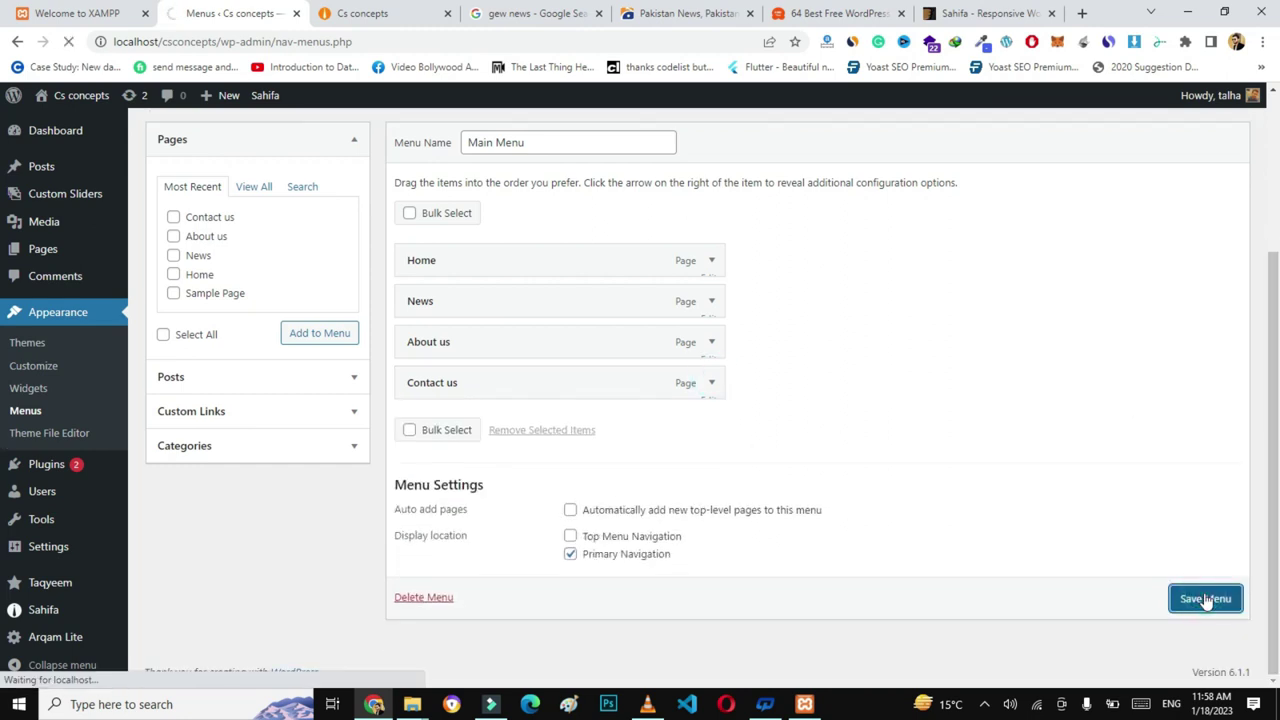
pyautogui.click(388, 15)
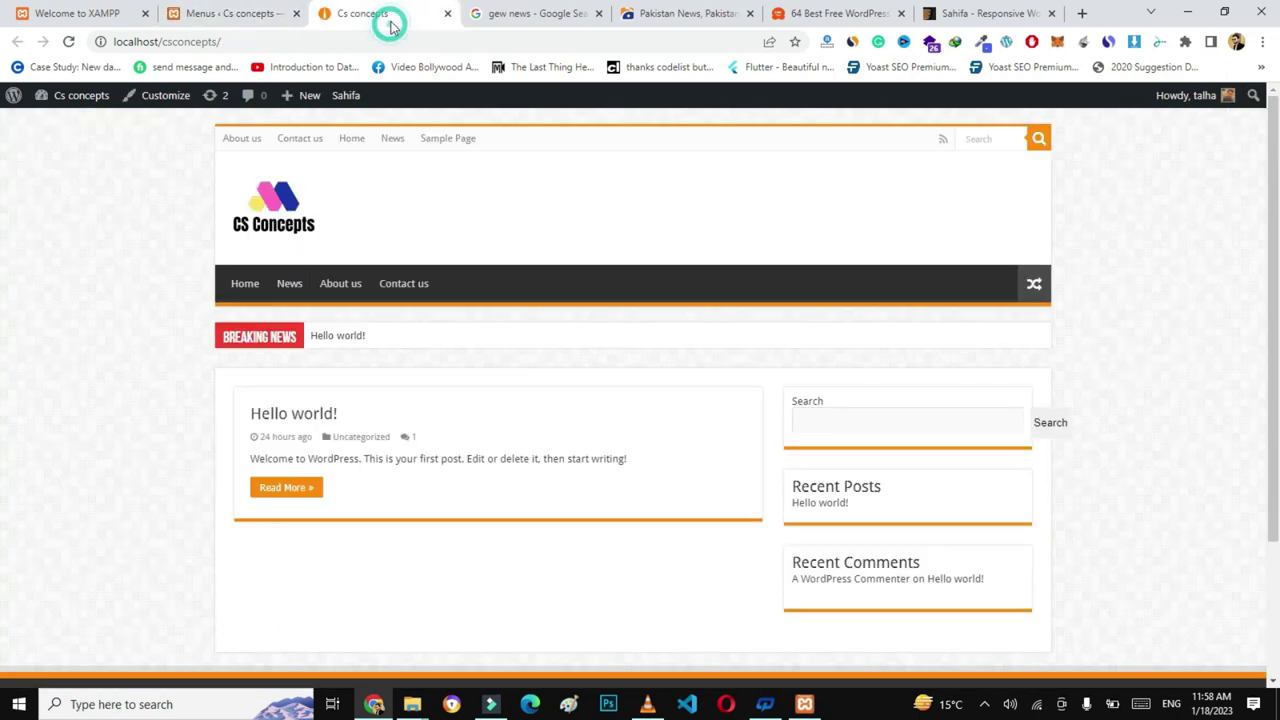
pyautogui.click(364, 41)
pyautogui.press('Return')
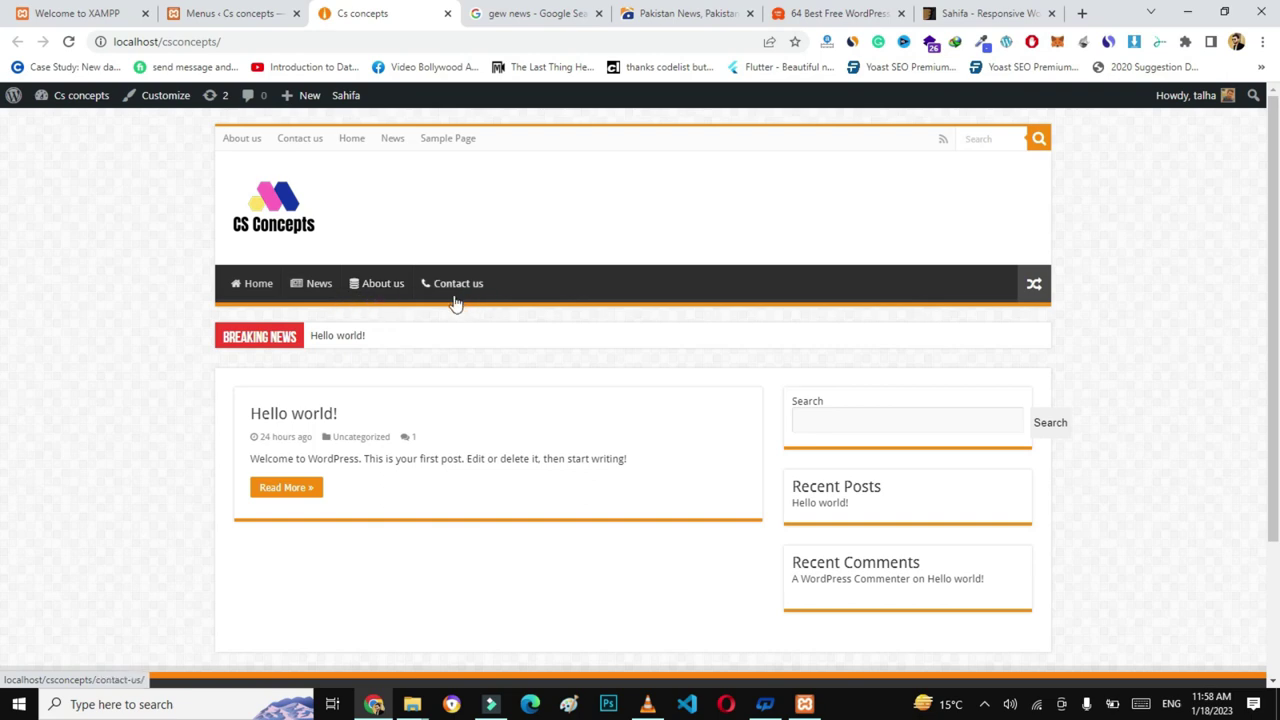
pyautogui.click(225, 13)
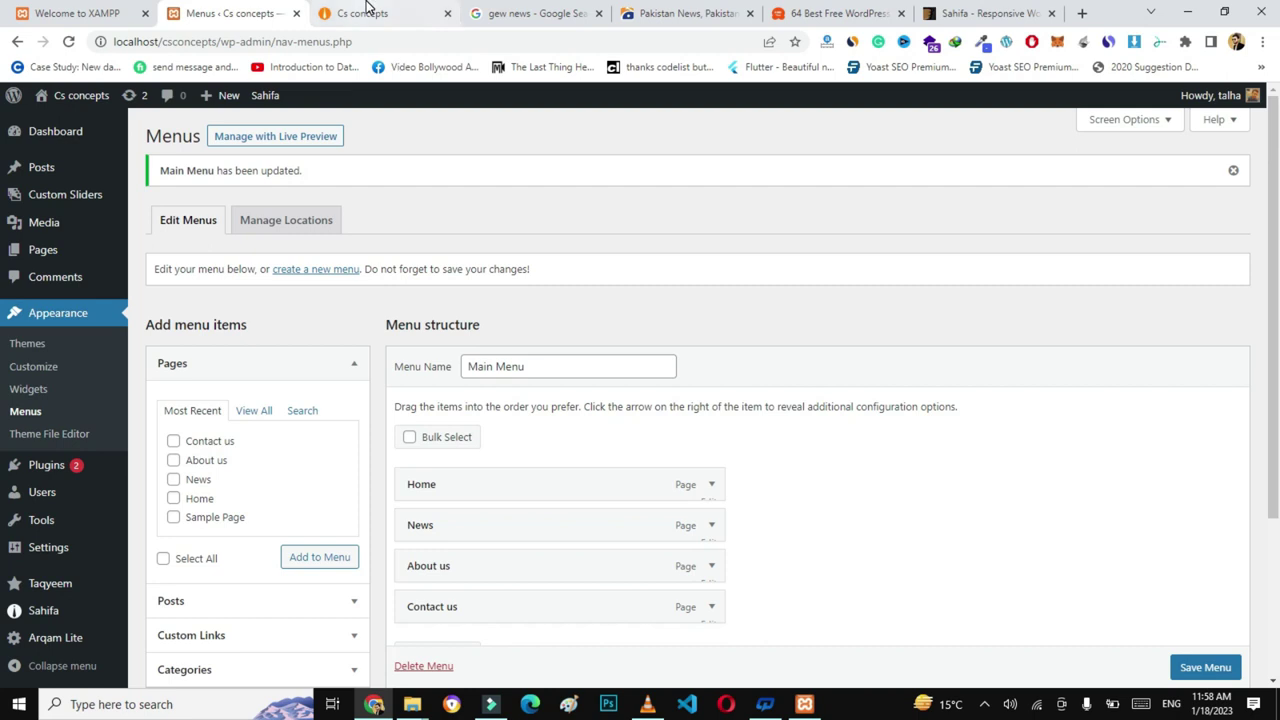
pyautogui.click(368, 12)
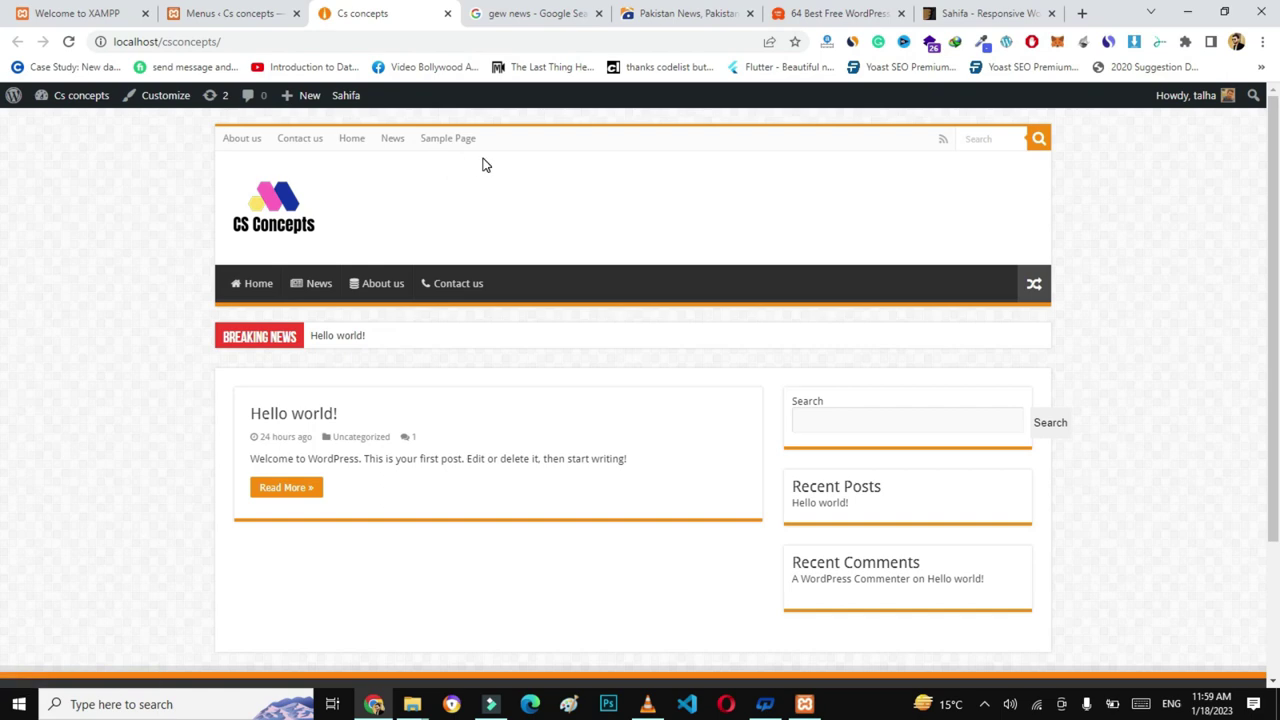
pyautogui.click(250, 12)
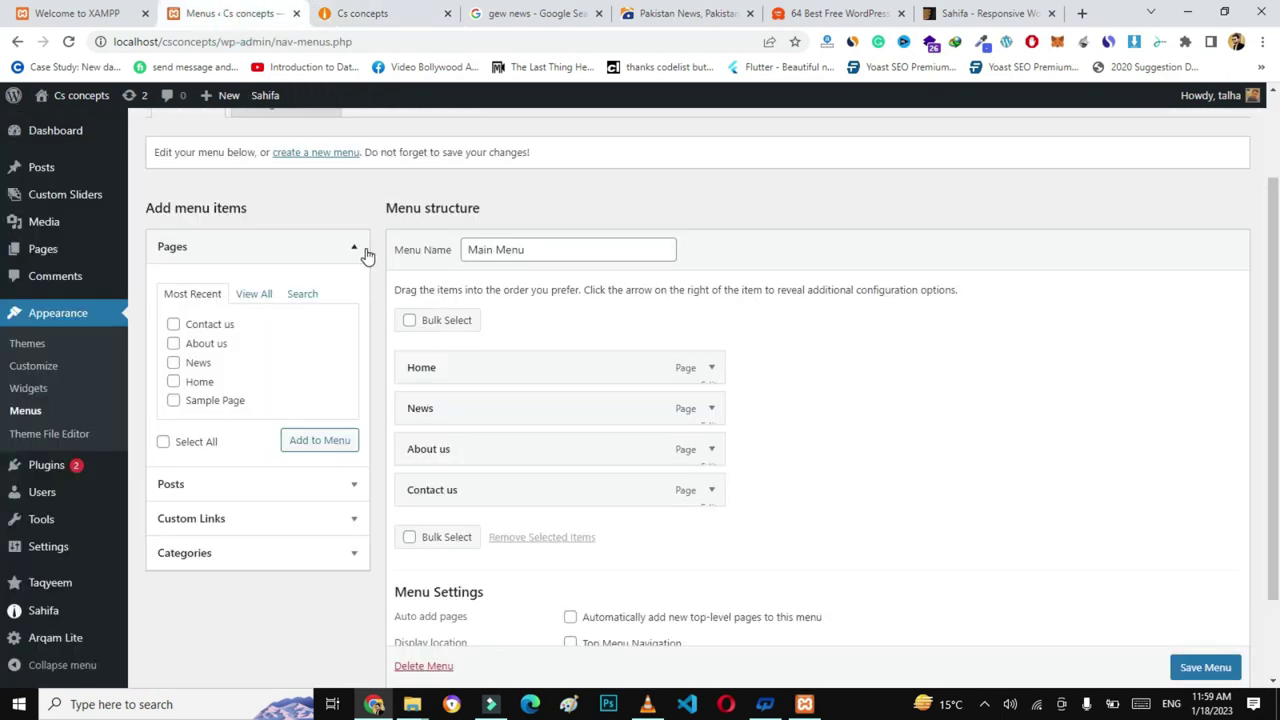
# - Toggle the Top menu option in Sahifa's Header settings, save, and reload the live site
pyautogui.moveTo(60, 612)
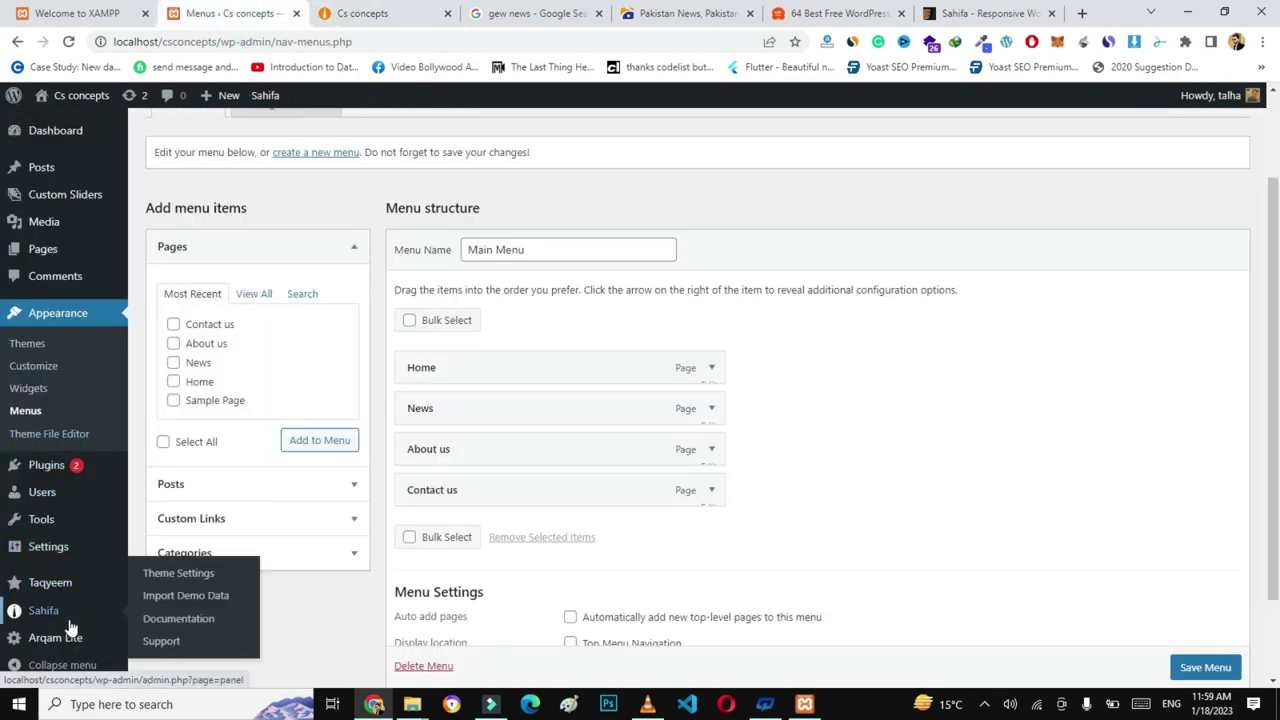
pyautogui.click(158, 573)
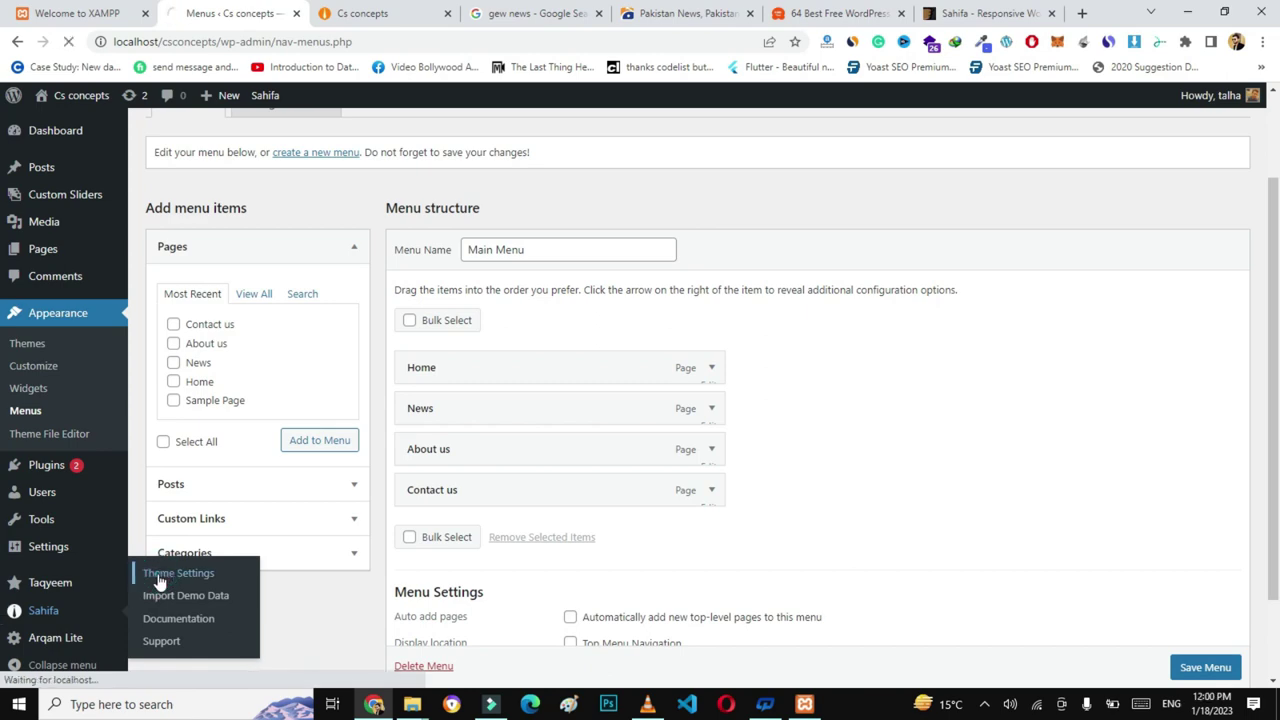
pyautogui.click(447, 289)
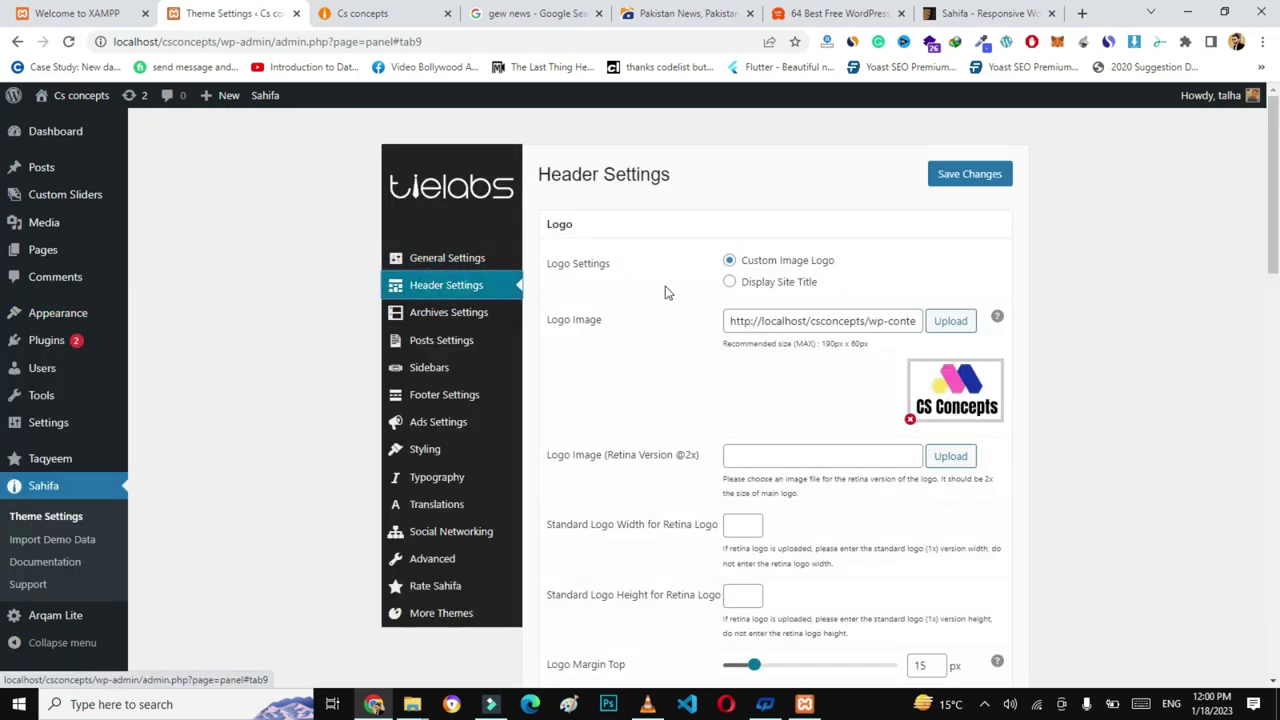
pyautogui.scroll(-3, 666, 400)
pyautogui.scroll(-2, 1276, 277)
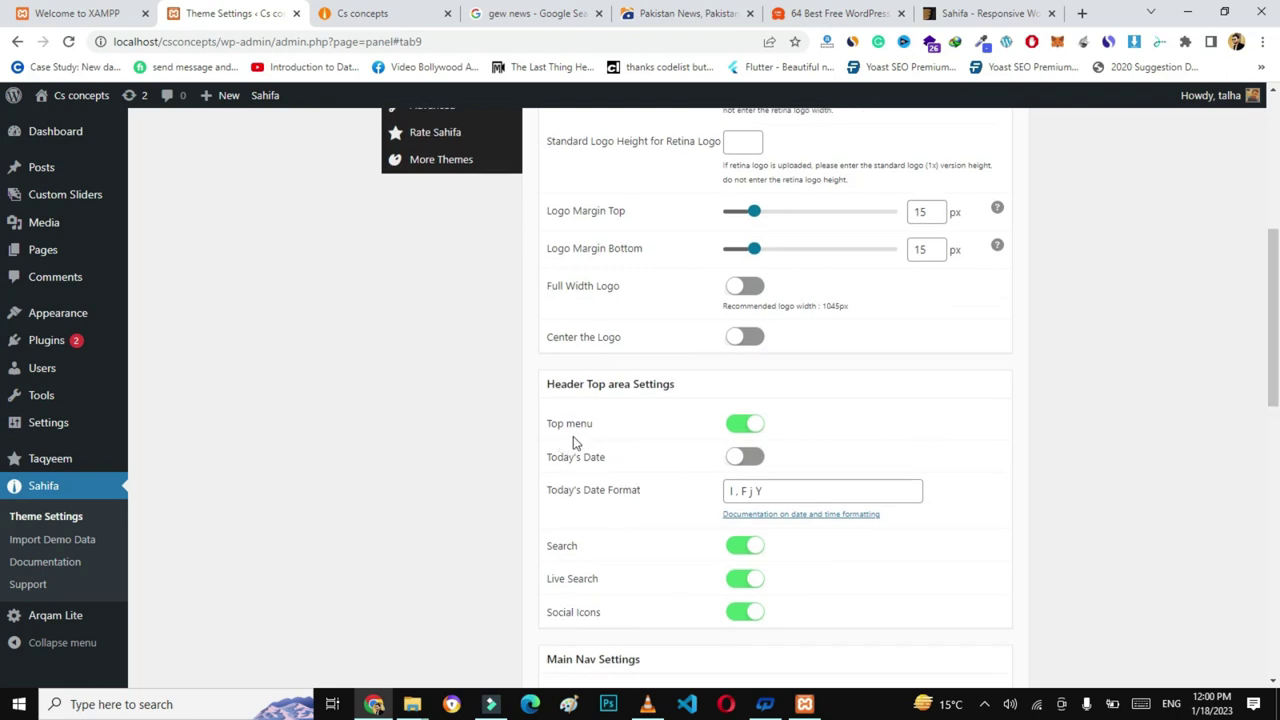
pyautogui.click(735, 428)
pyautogui.moveTo(1276, 390); pyautogui.dragTo(1276, 665)
pyautogui.click(1004, 608)
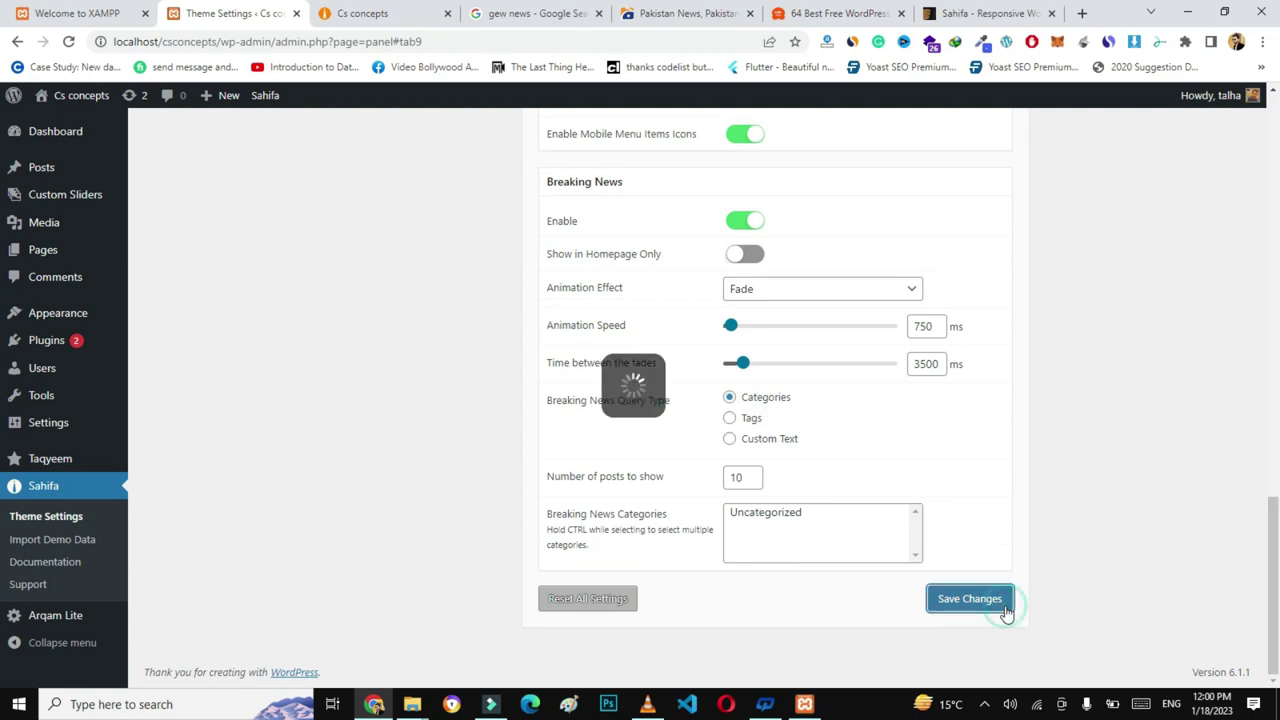
pyautogui.click(390, 8)
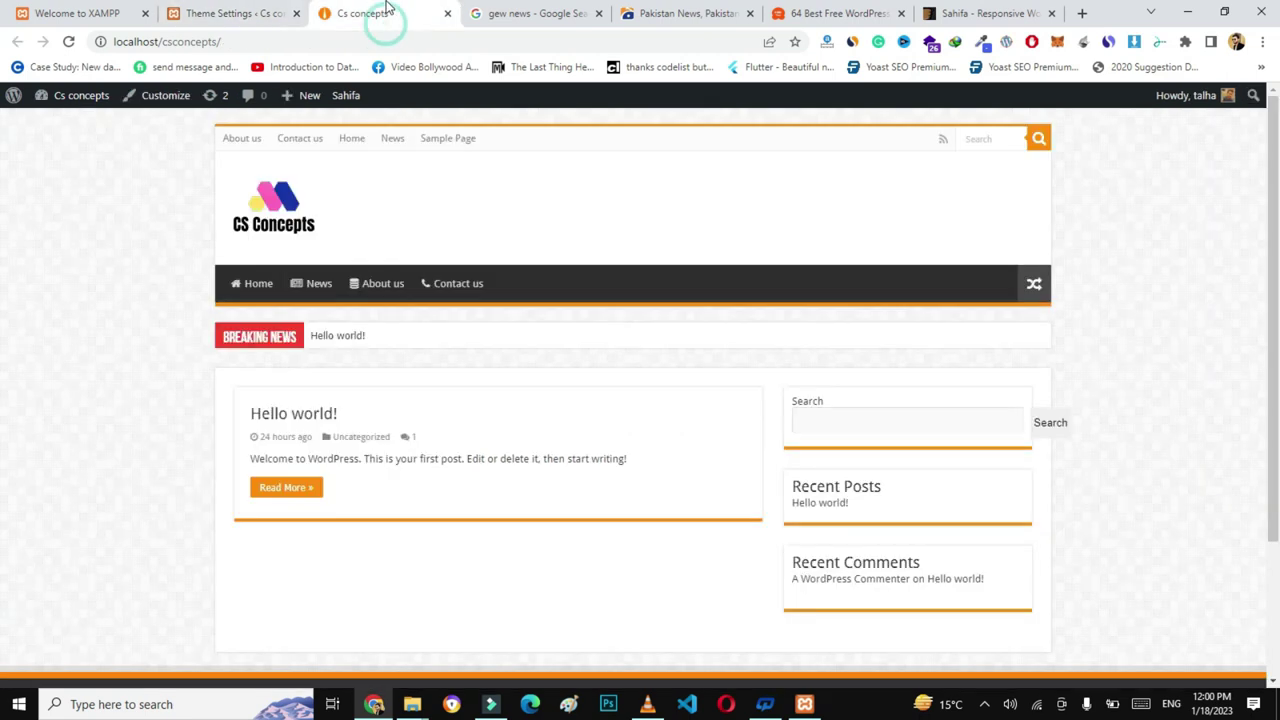
pyautogui.click(298, 42)
pyautogui.press('Return')
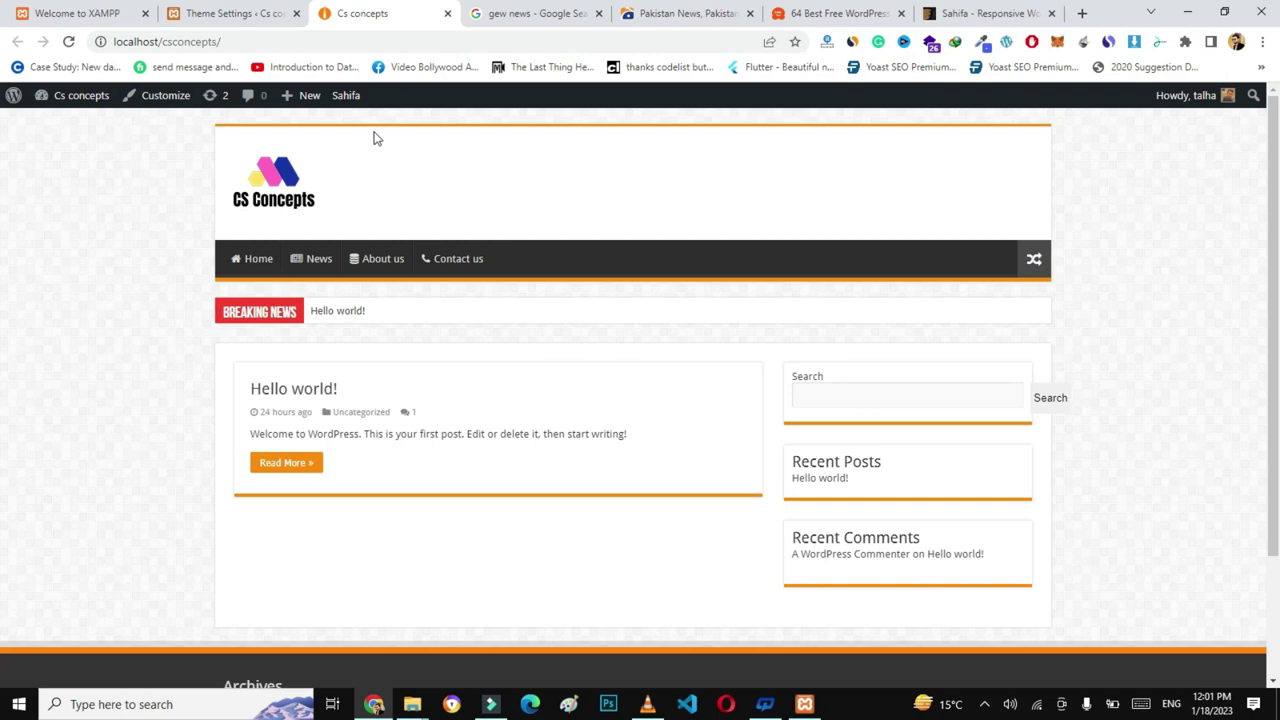
# - Switch on Top menu and Today's Date in the header settings and save them
pyautogui.click(228, 13)
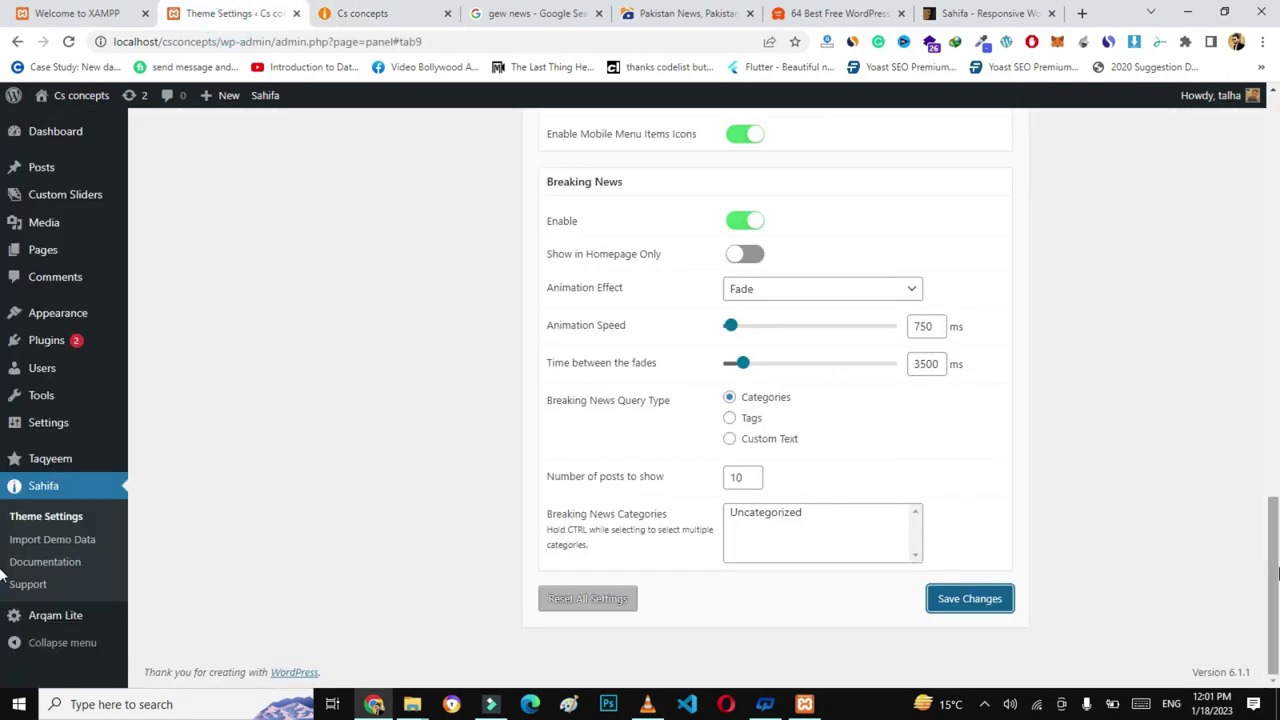
pyautogui.moveTo(1274, 574); pyautogui.dragTo(1274, 343)
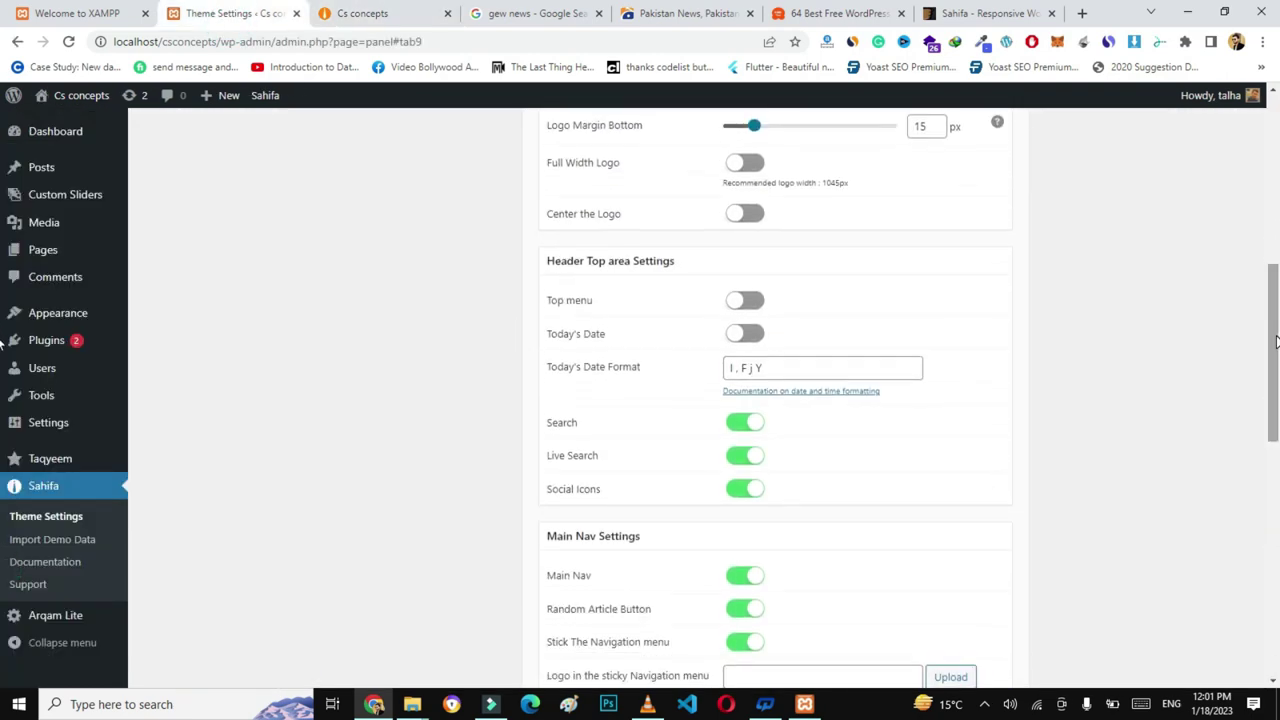
pyautogui.click(748, 312)
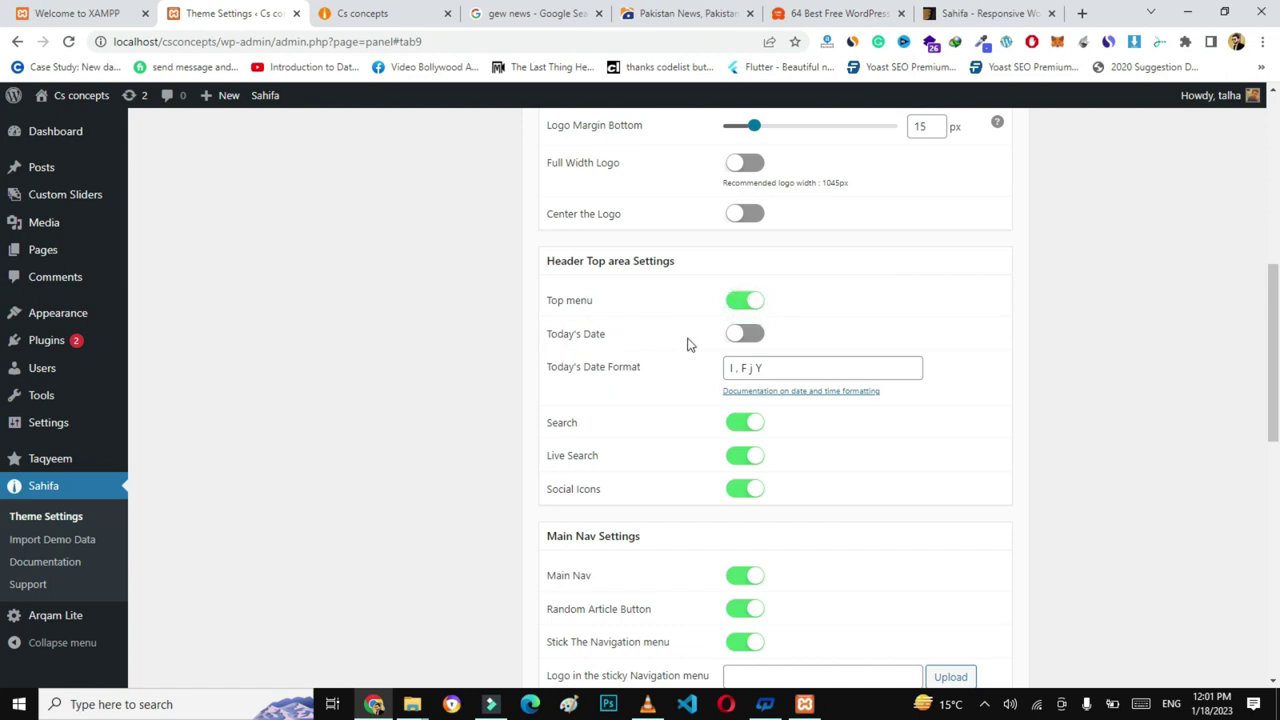
pyautogui.click(740, 333)
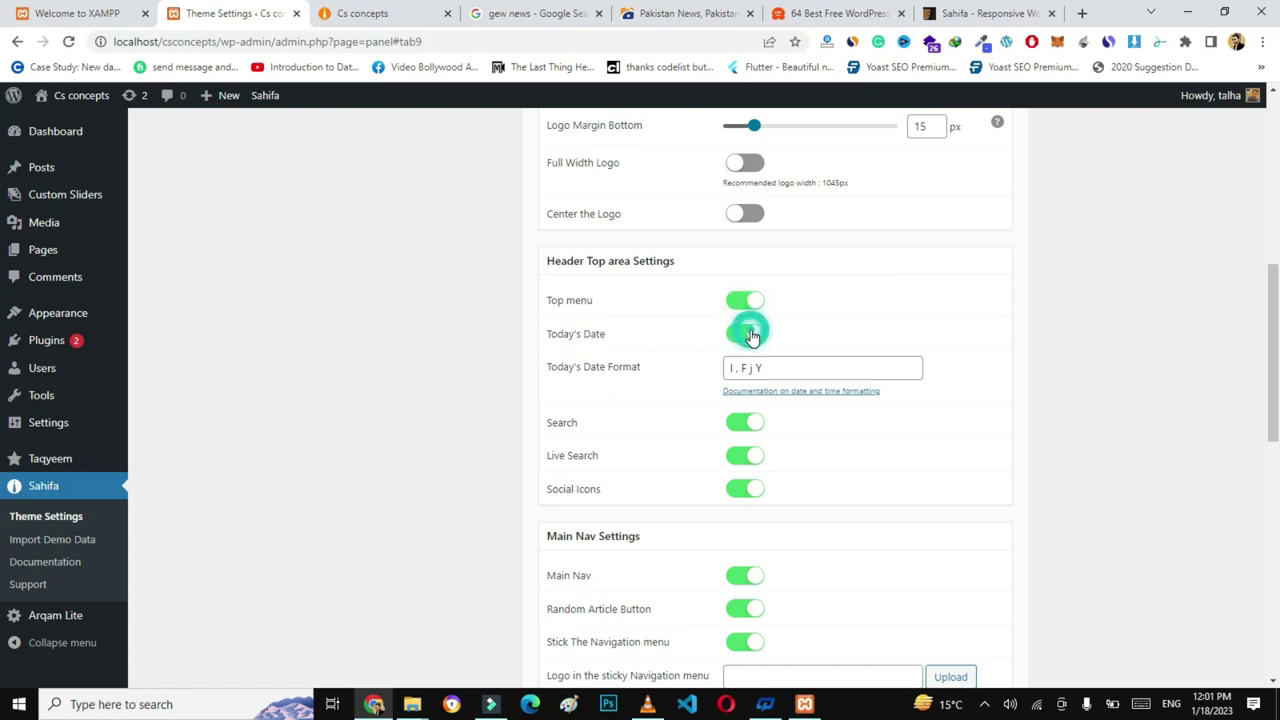
pyautogui.scroll(-8, 1037, 394)
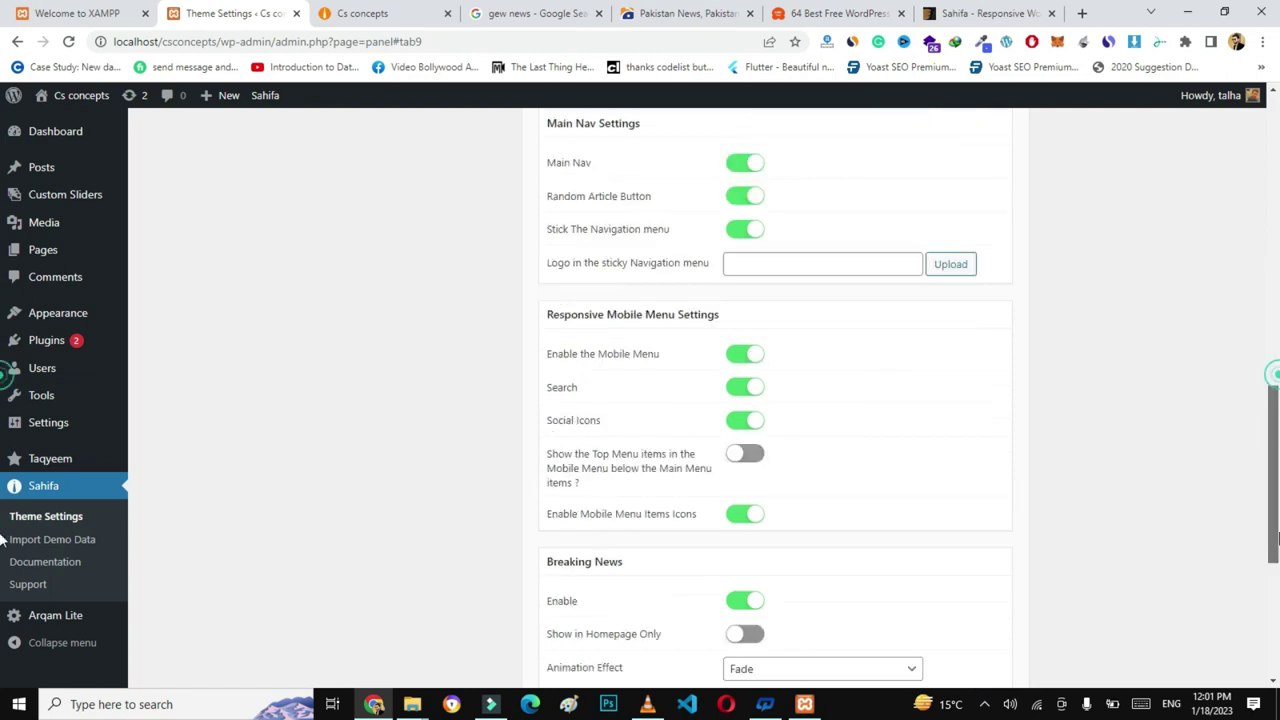
pyautogui.click(984, 606)
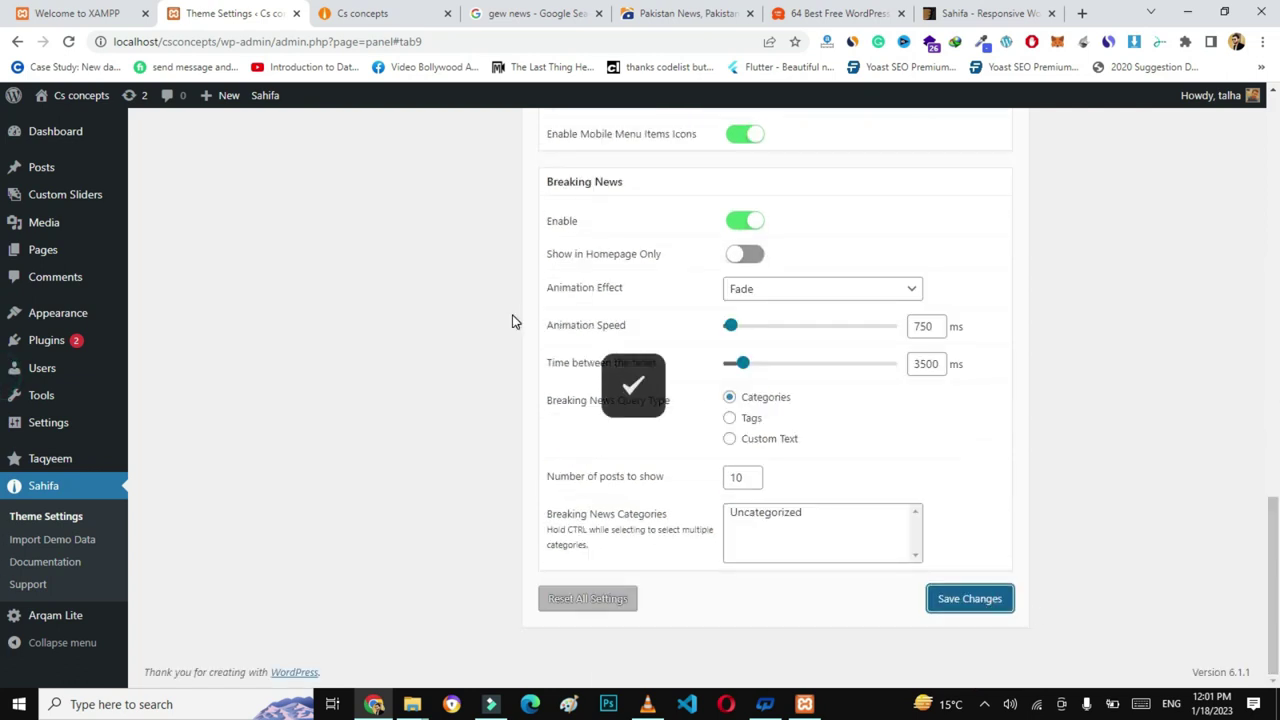
pyautogui.click(362, 13)
pyautogui.click(366, 38)
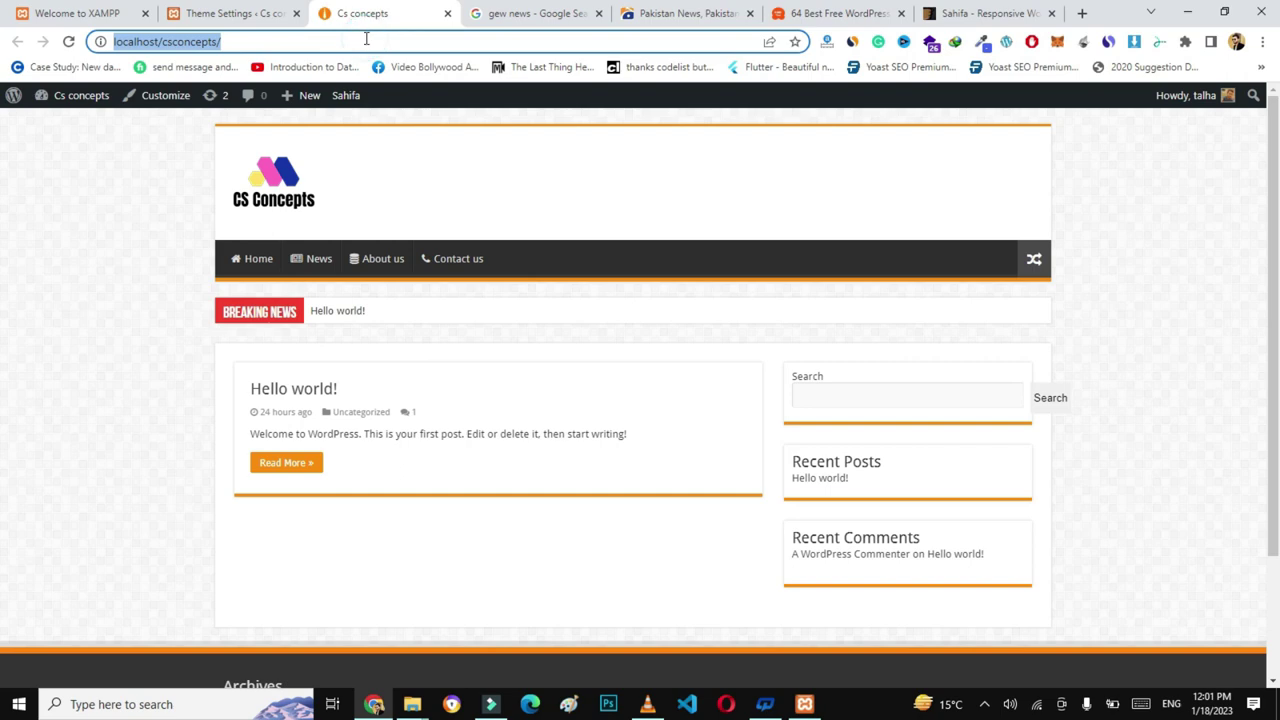
# - Reload the front end to check the new date and top menu bar, then return to theme settings
pyautogui.press('Return')
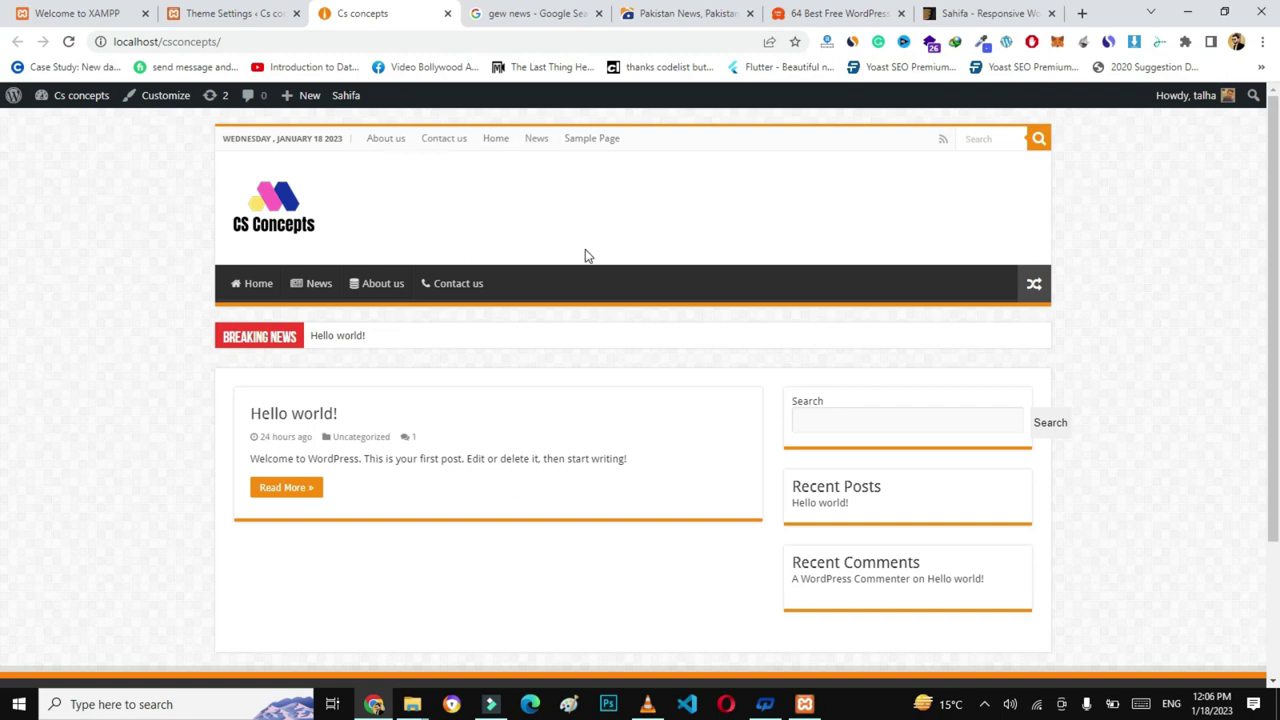
pyautogui.scroll(-1, 3, 310)
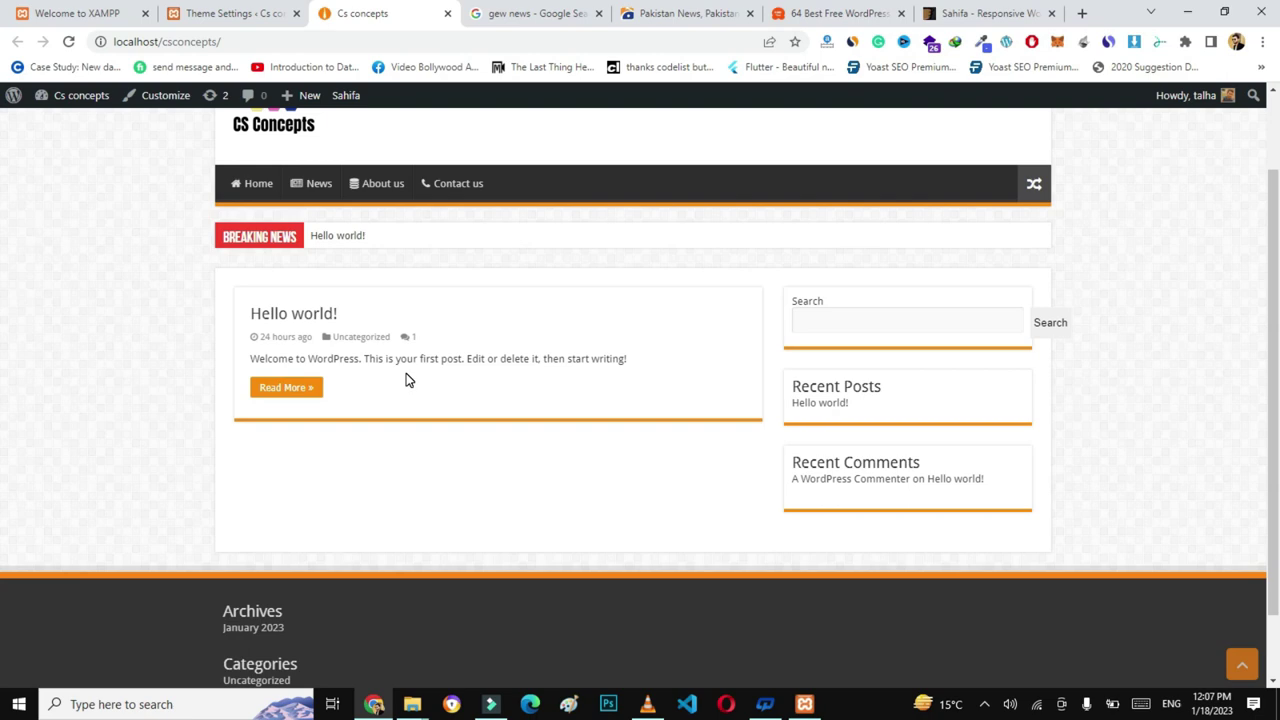
pyautogui.click(258, 12)
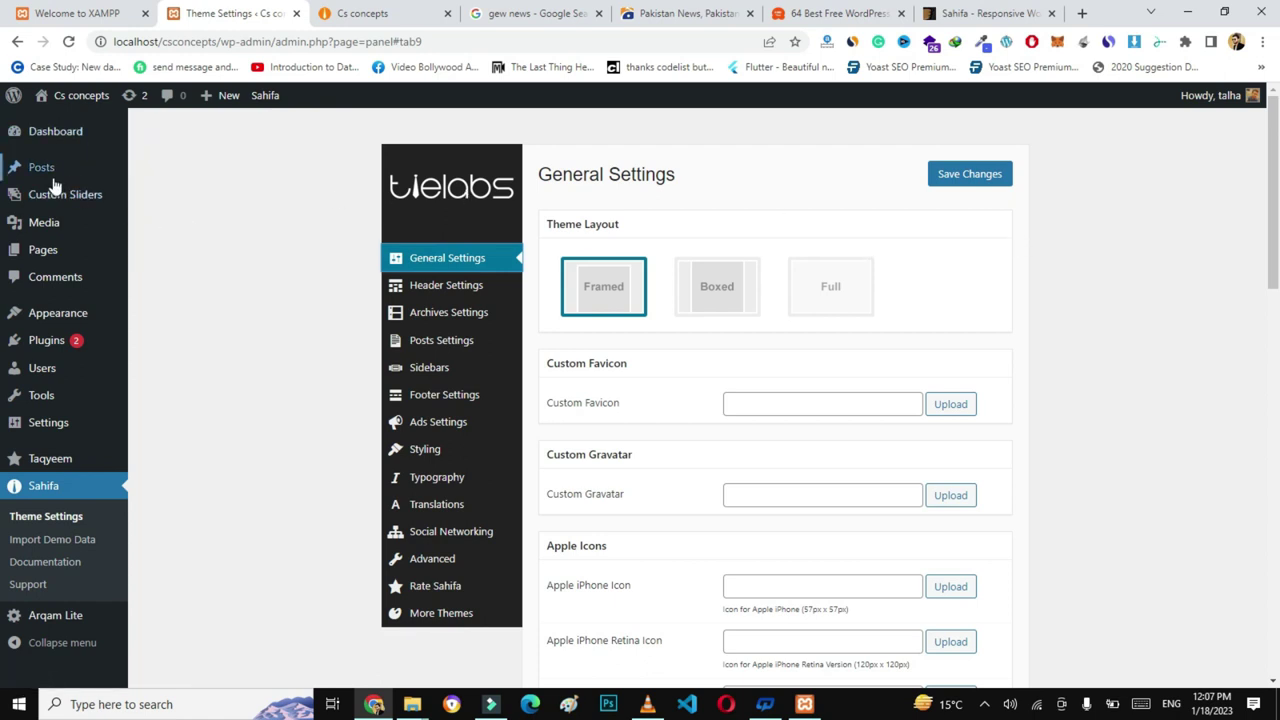
# - Create a new post titled 'How to develop a wordpress website'
pyautogui.moveTo(52, 180)
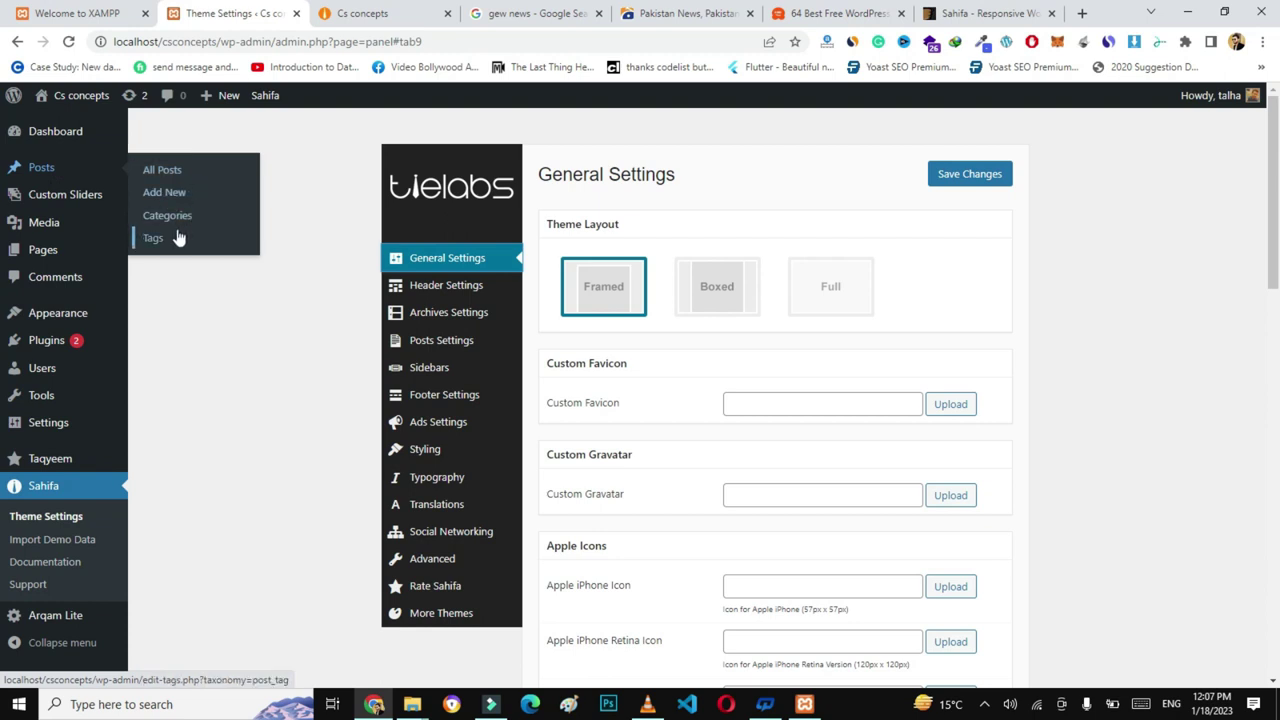
pyautogui.click(163, 193)
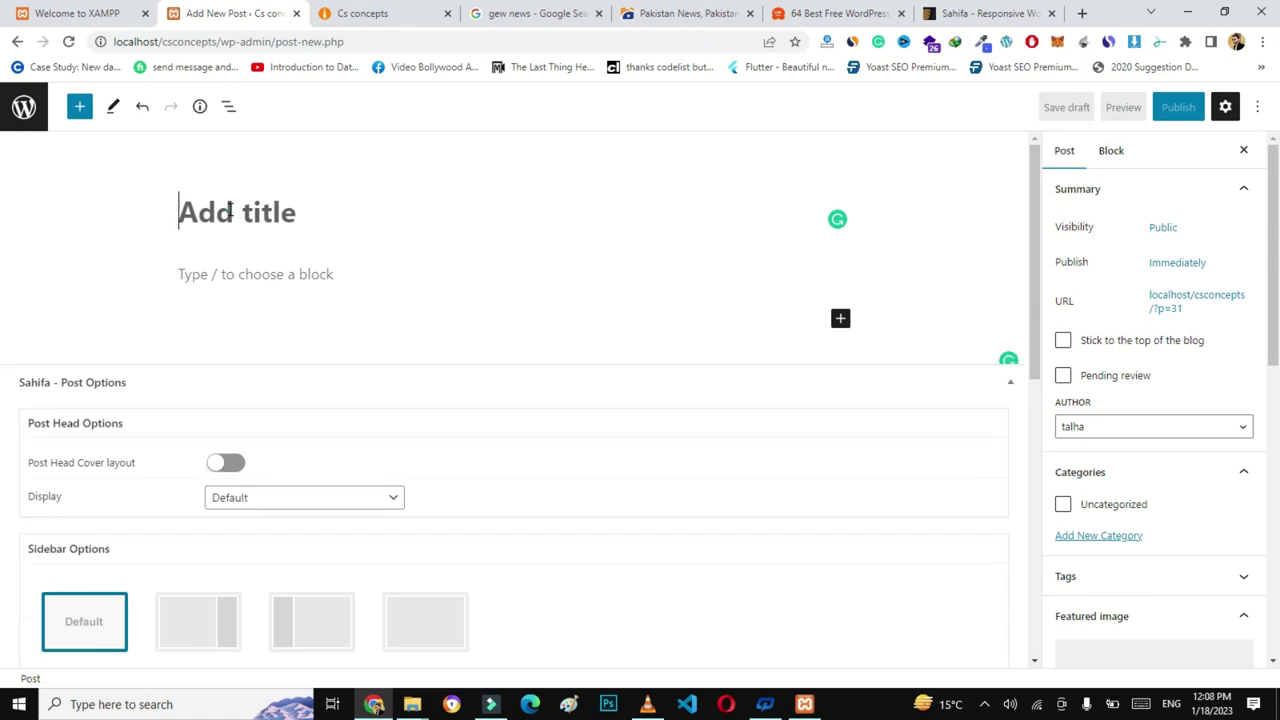
pyautogui.write('How to')
pyautogui.write('de')
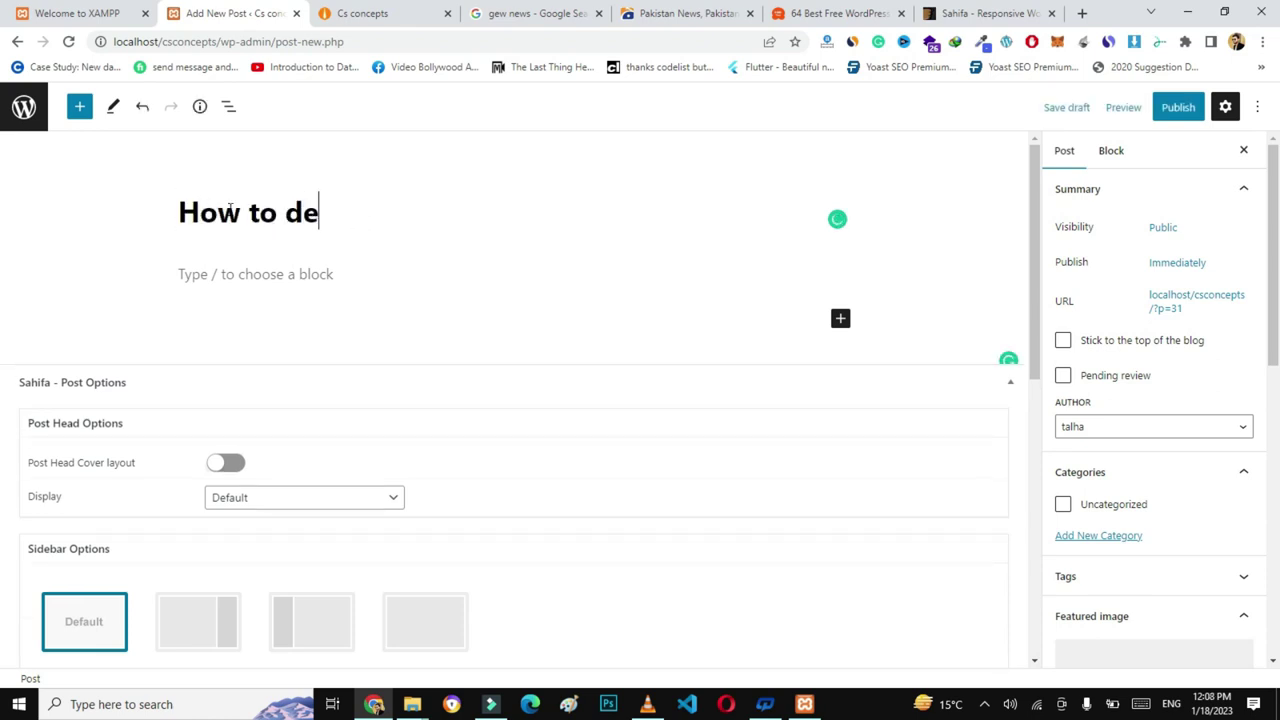
pyautogui.write('velop a wo')
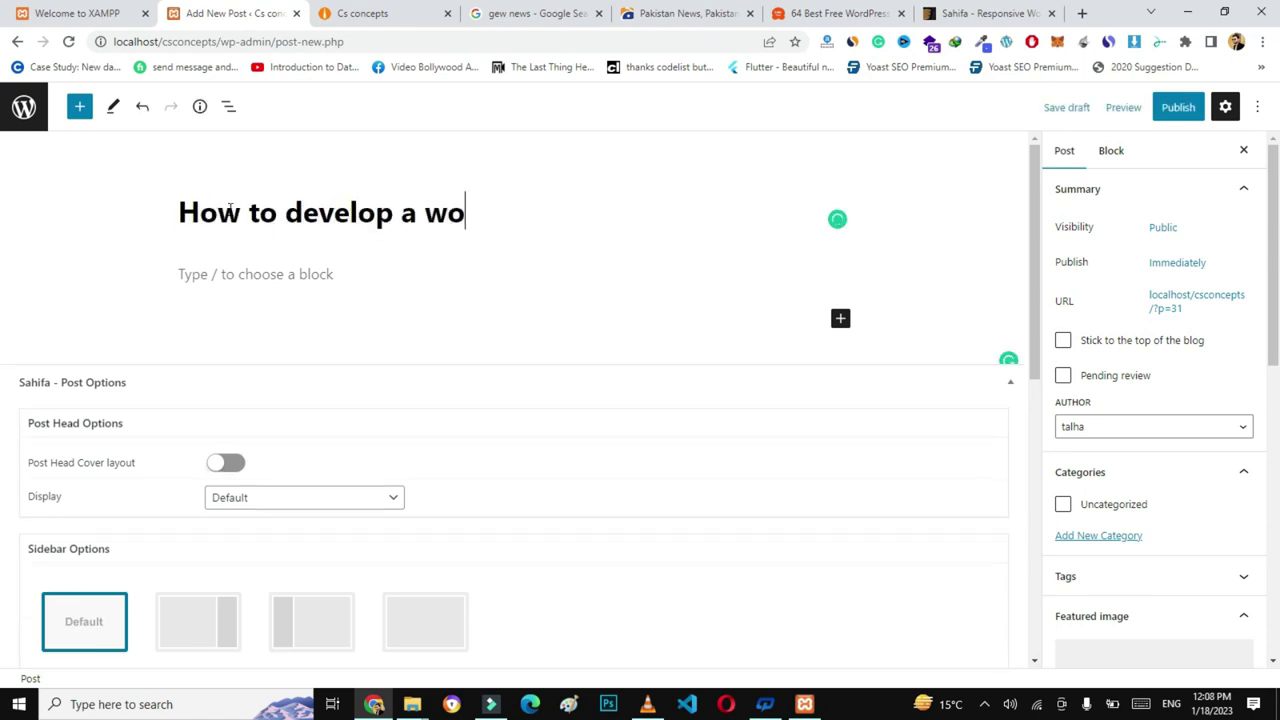
pyautogui.write('rdpress website')
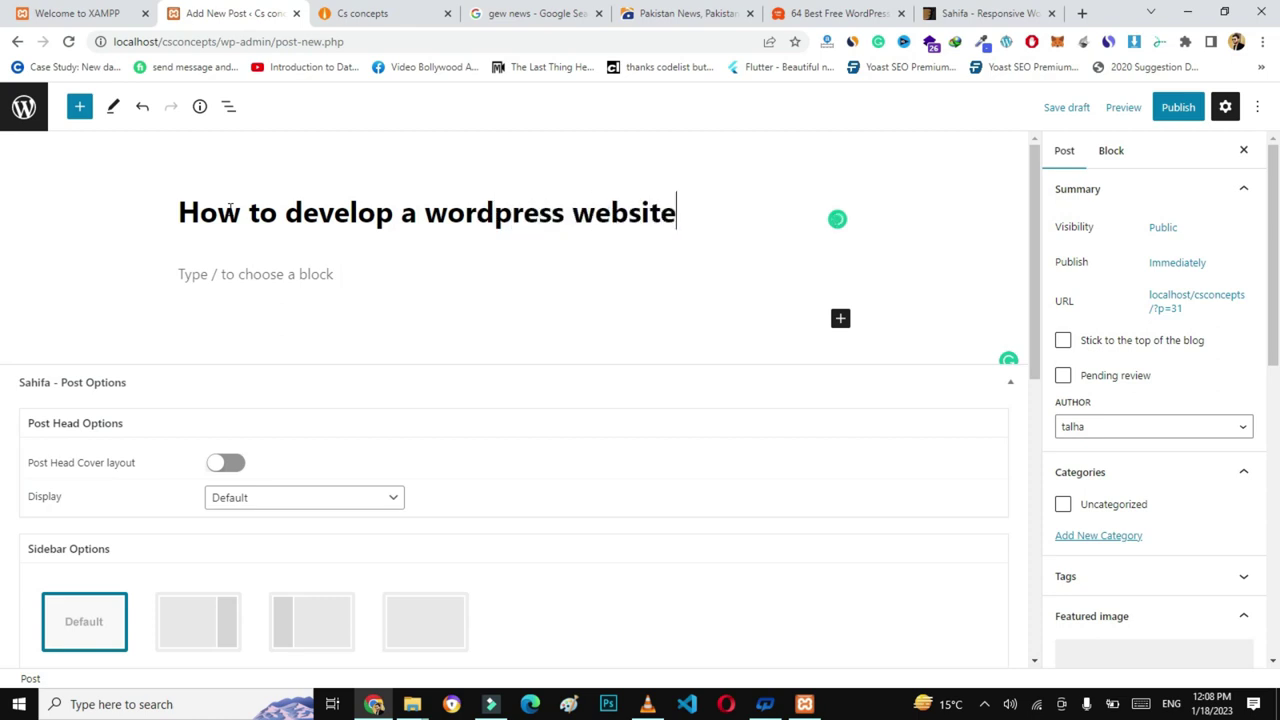
pyautogui.click(192, 276)
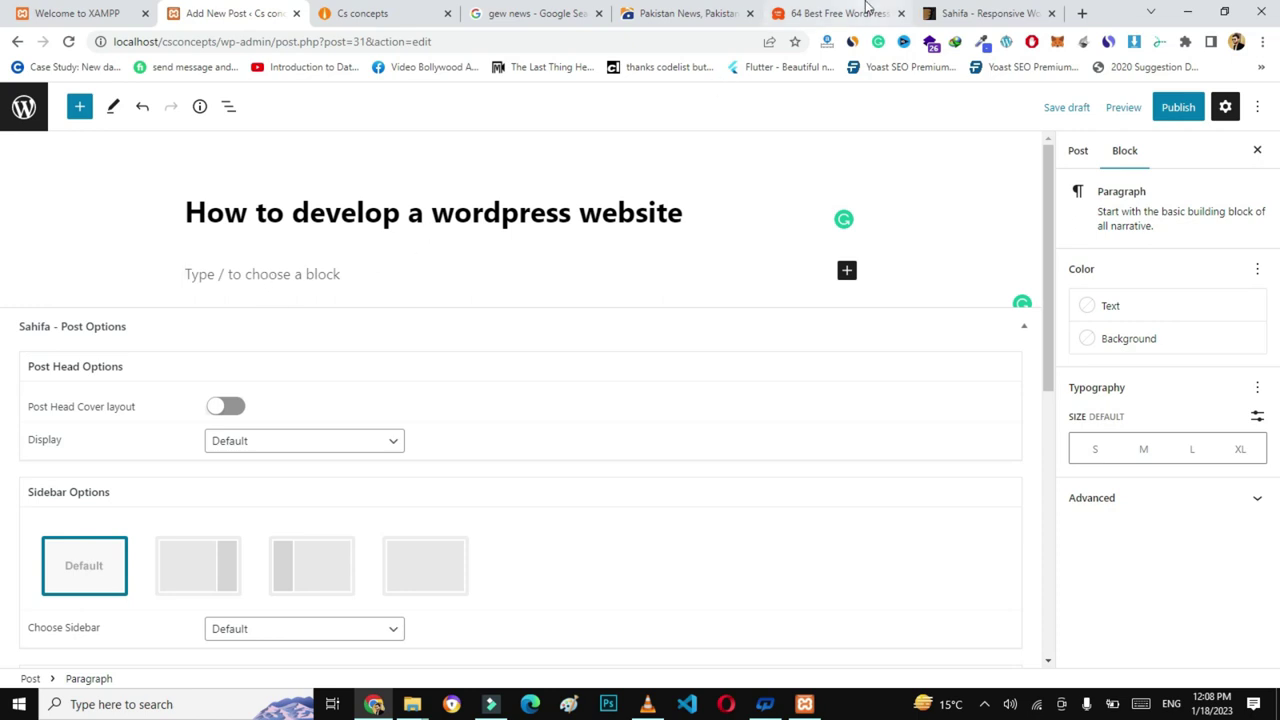
pyautogui.click(866, 10)
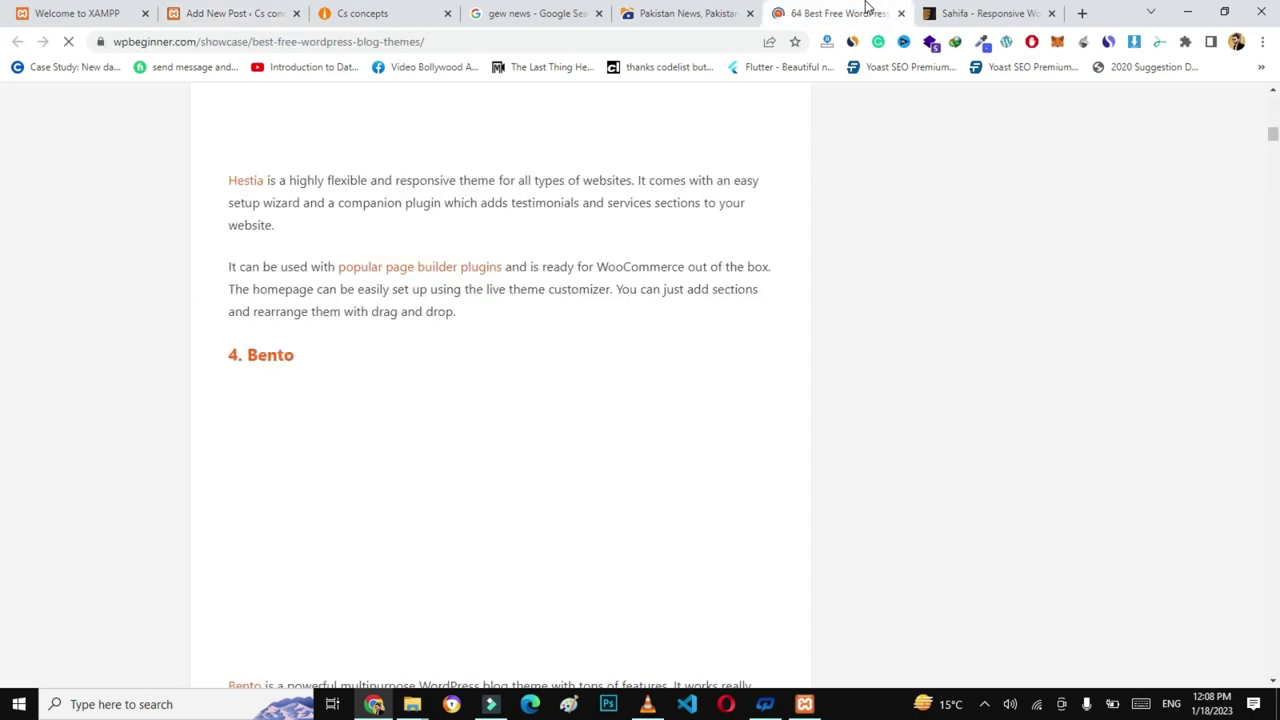
# - Paste the two copied WPBeginner Hestia paragraphs into the post body, followed by an empty paragraph
pyautogui.moveTo(211, 180); pyautogui.dragTo(456, 312)
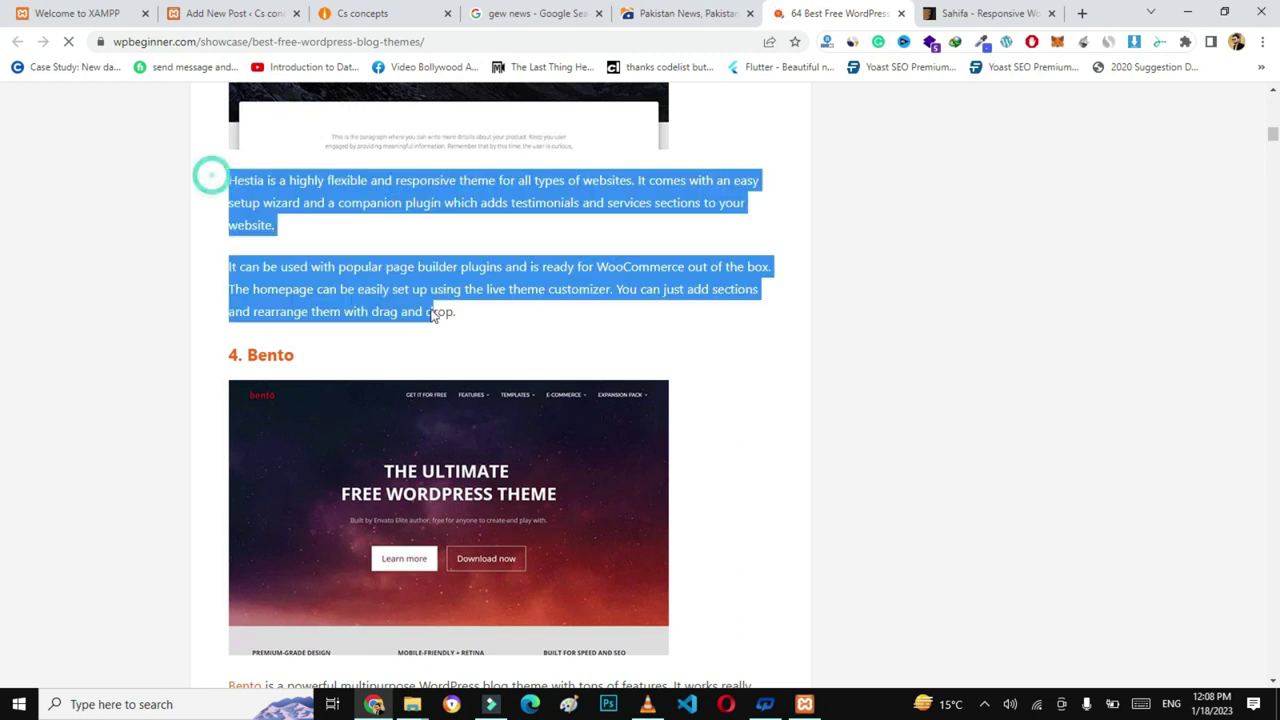
pyautogui.click(217, 8)
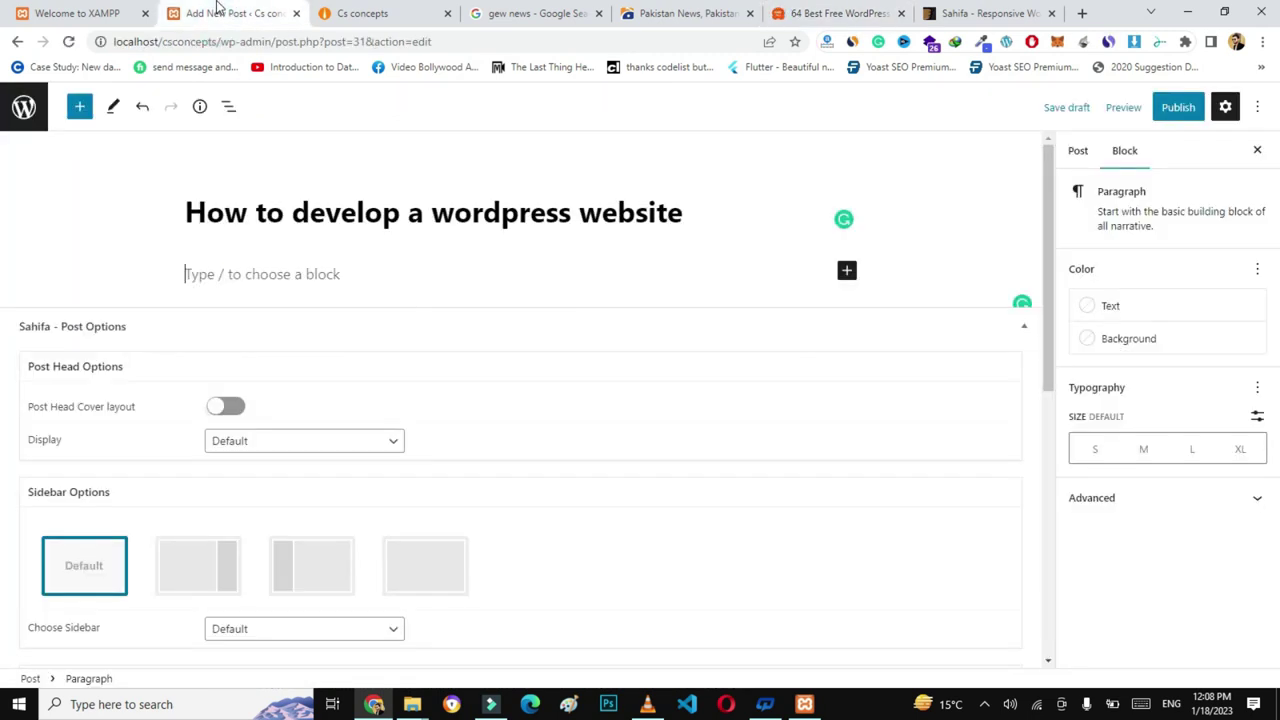
pyautogui.click(216, 277)
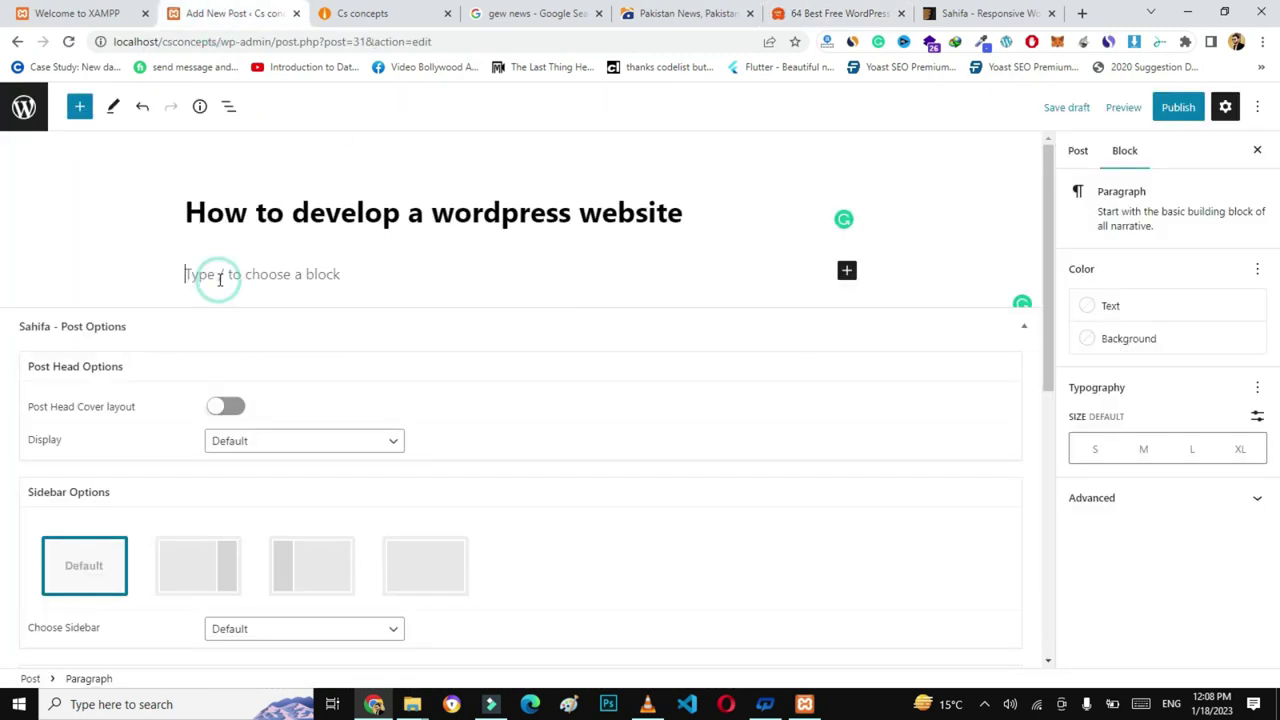
pyautogui.hotkey('ctrl', 'v')
pyautogui.click(84, 355)
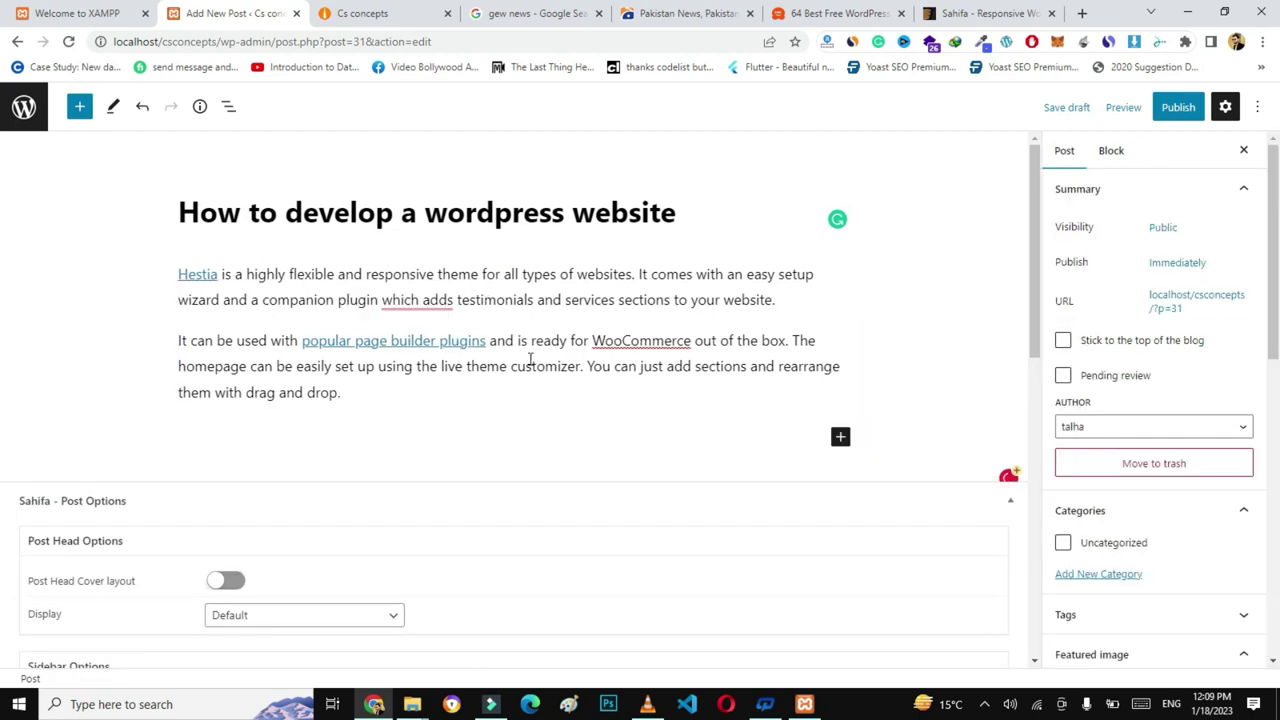
pyautogui.click(403, 397)
pyautogui.press('Return')
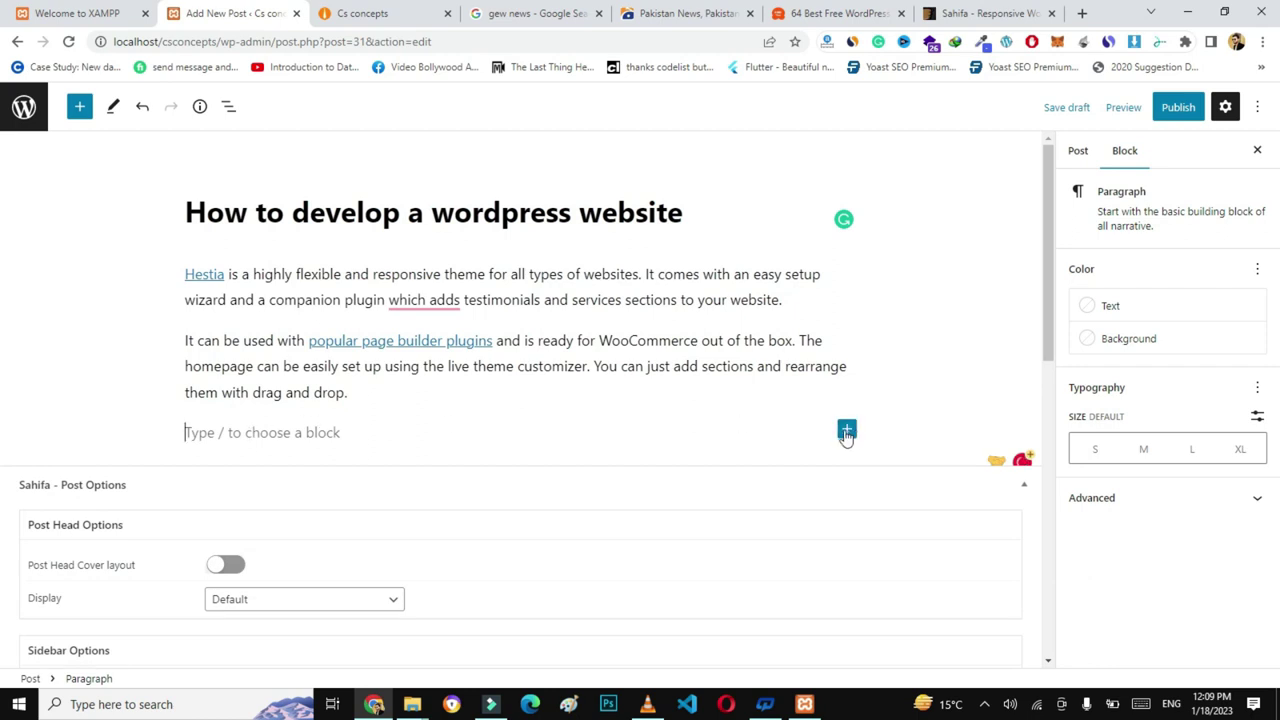
# - Add an image block with the uploaded addpages.JPG below the paragraphs, then start publishing
pyautogui.click(847, 430)
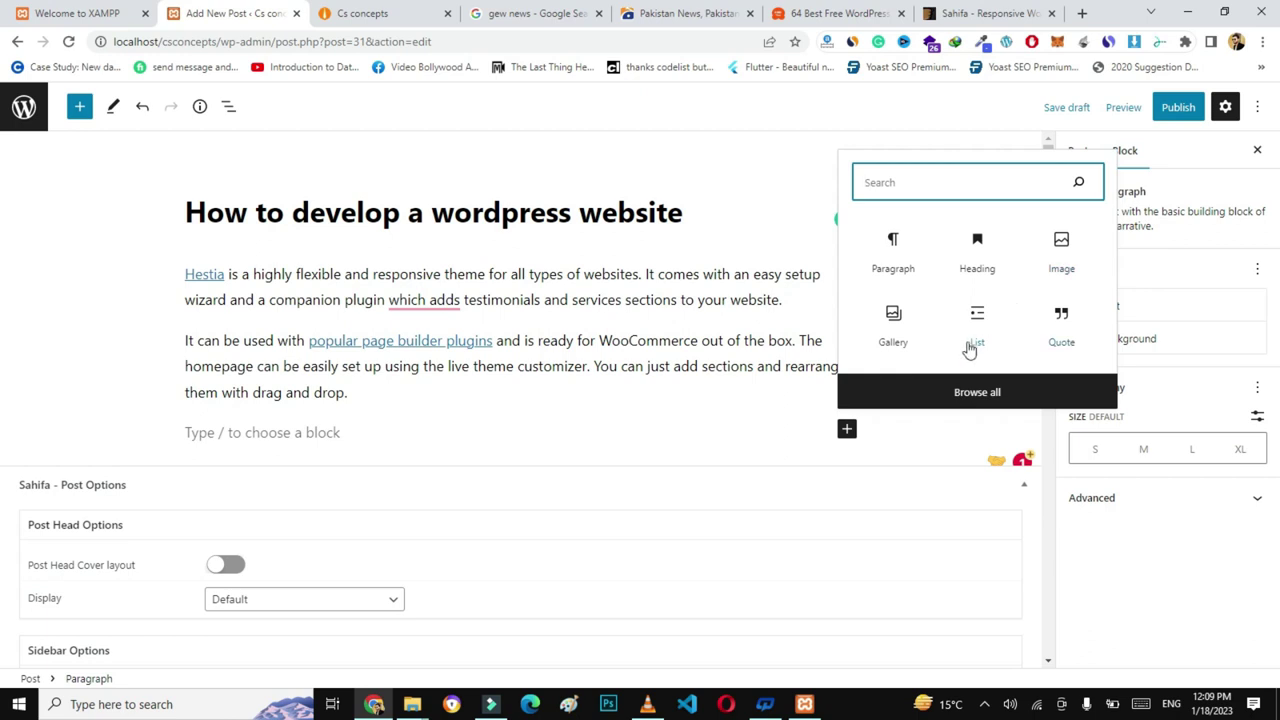
pyautogui.click(1060, 250)
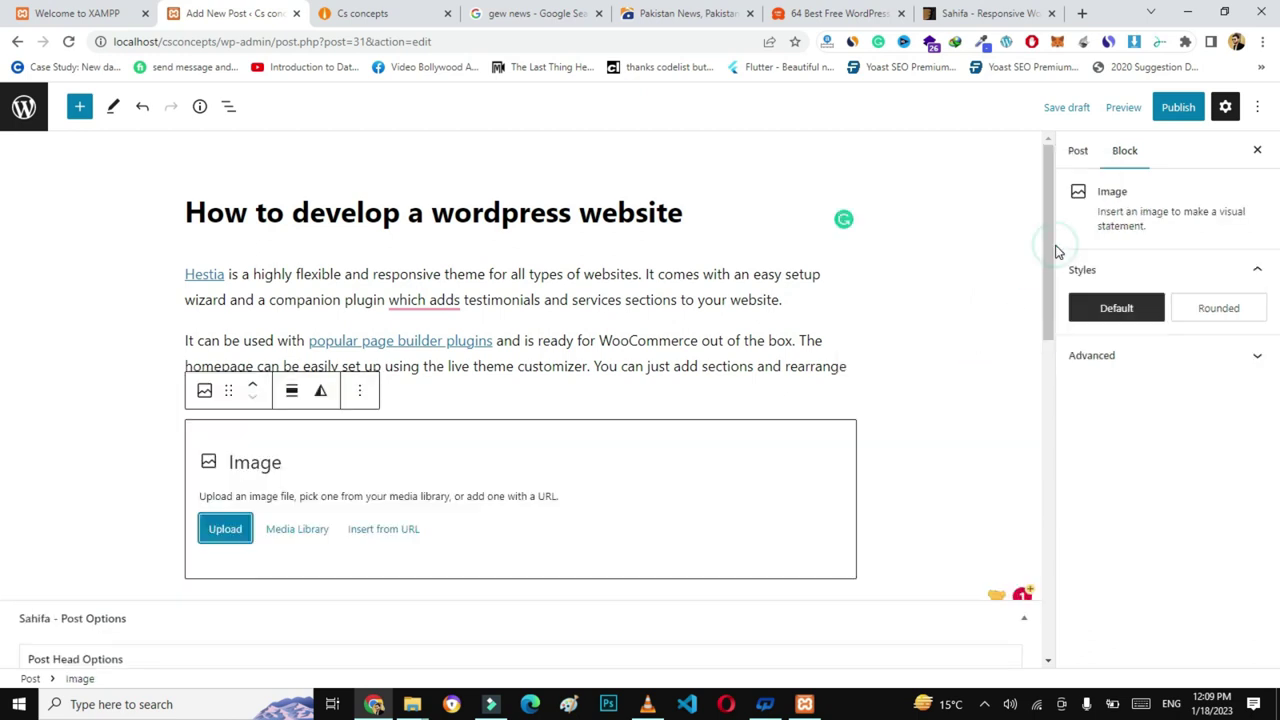
pyautogui.click(228, 536)
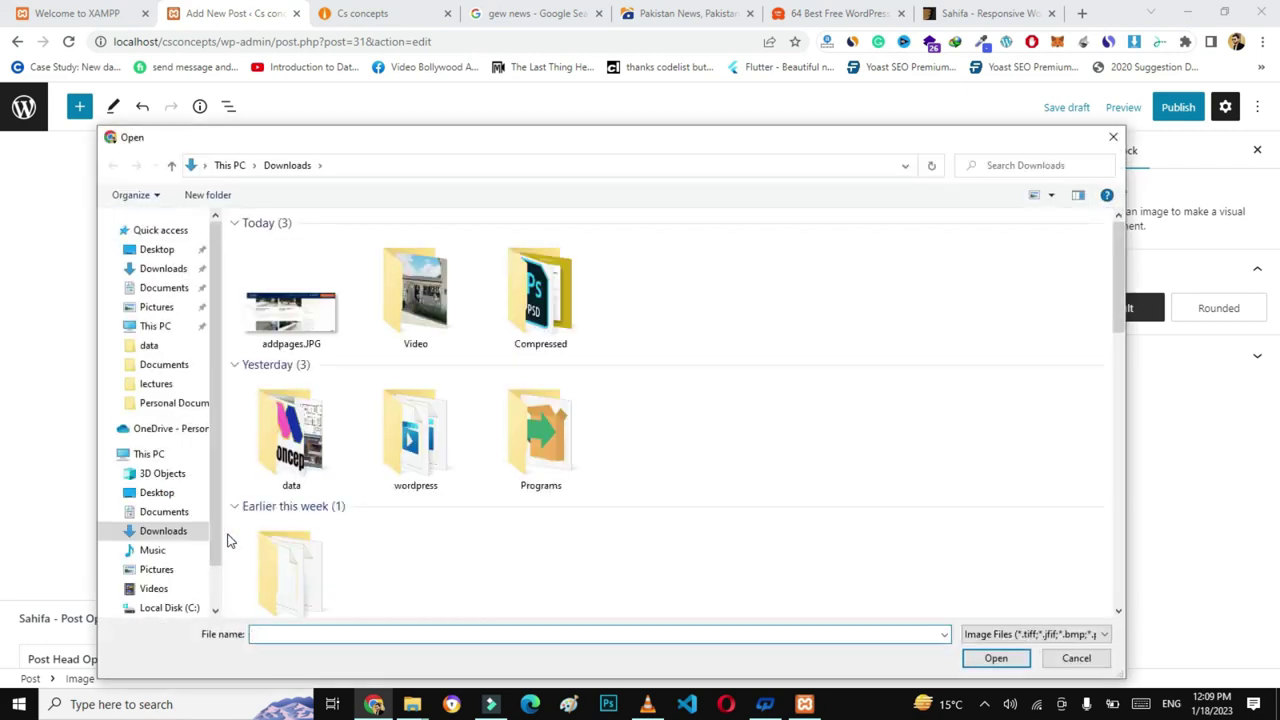
pyautogui.doubleClick(322, 312)
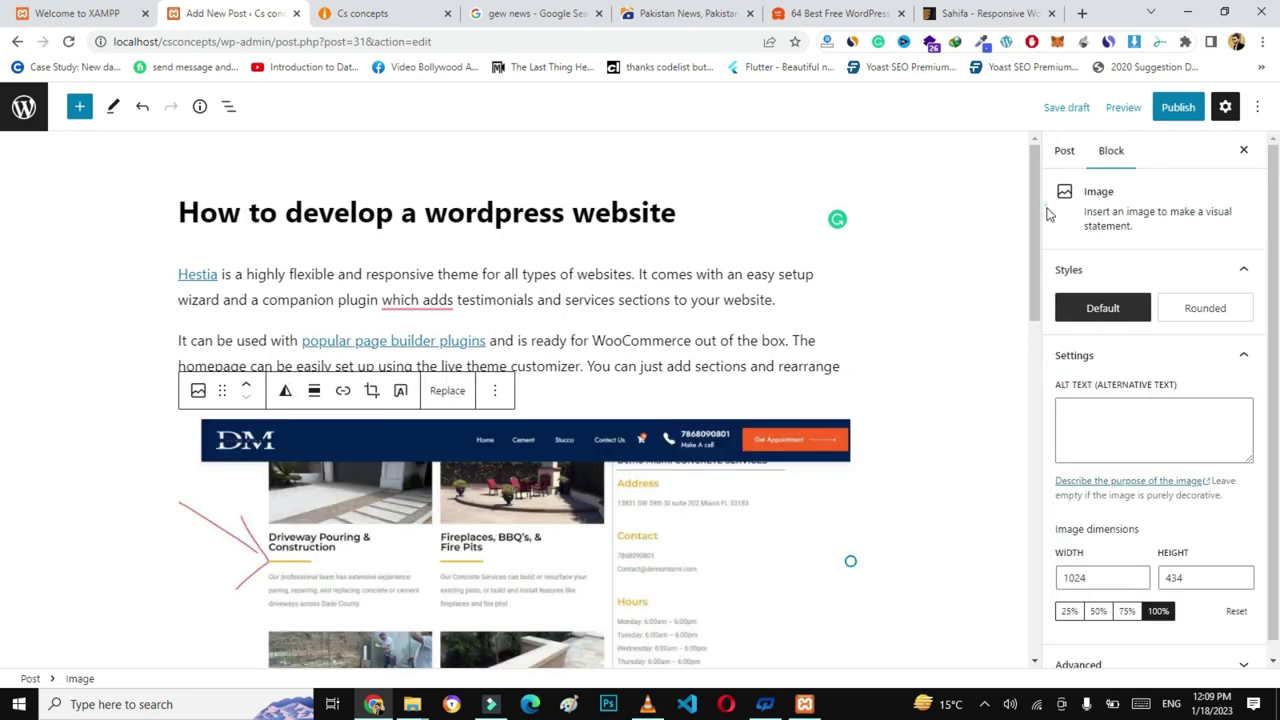
pyautogui.moveTo(1034, 218); pyautogui.dragTo(1040, 318)
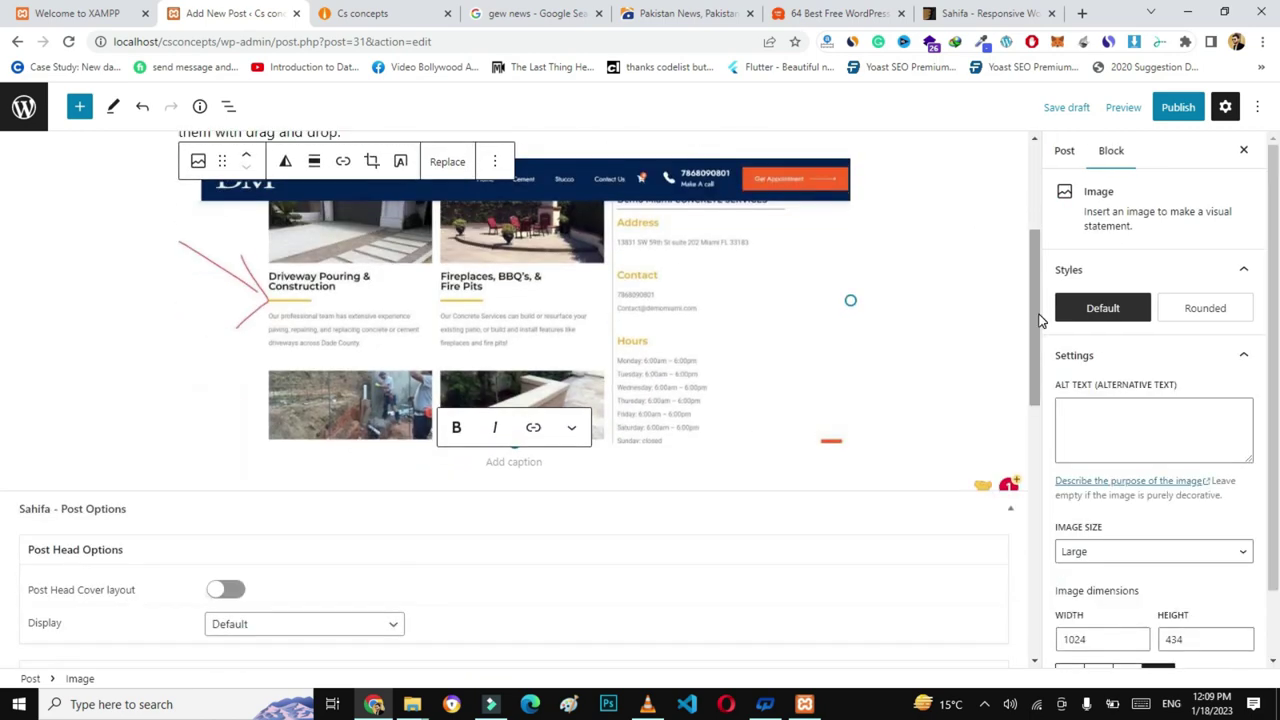
pyautogui.scroll(3, 1039, 320)
pyautogui.click(1176, 107)
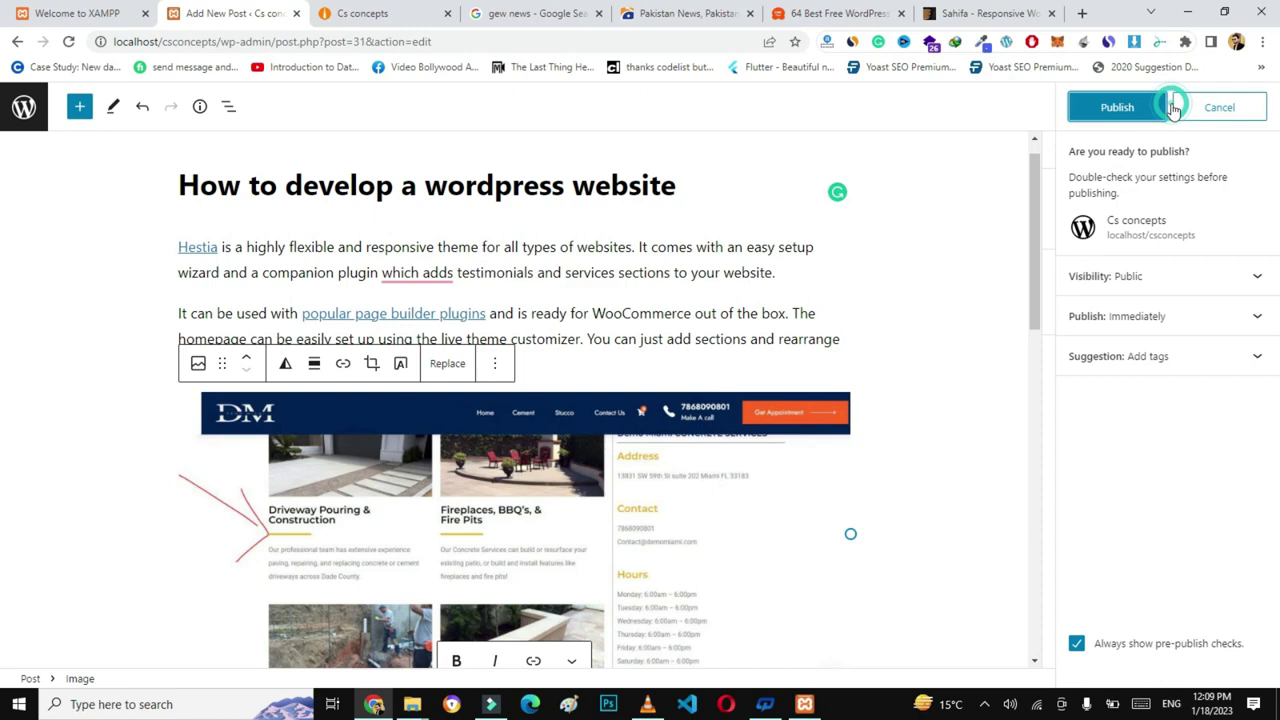
# - Confirm publishing the post and reload the live site's home page
pyautogui.click(1116, 110)
pyautogui.click(393, 12)
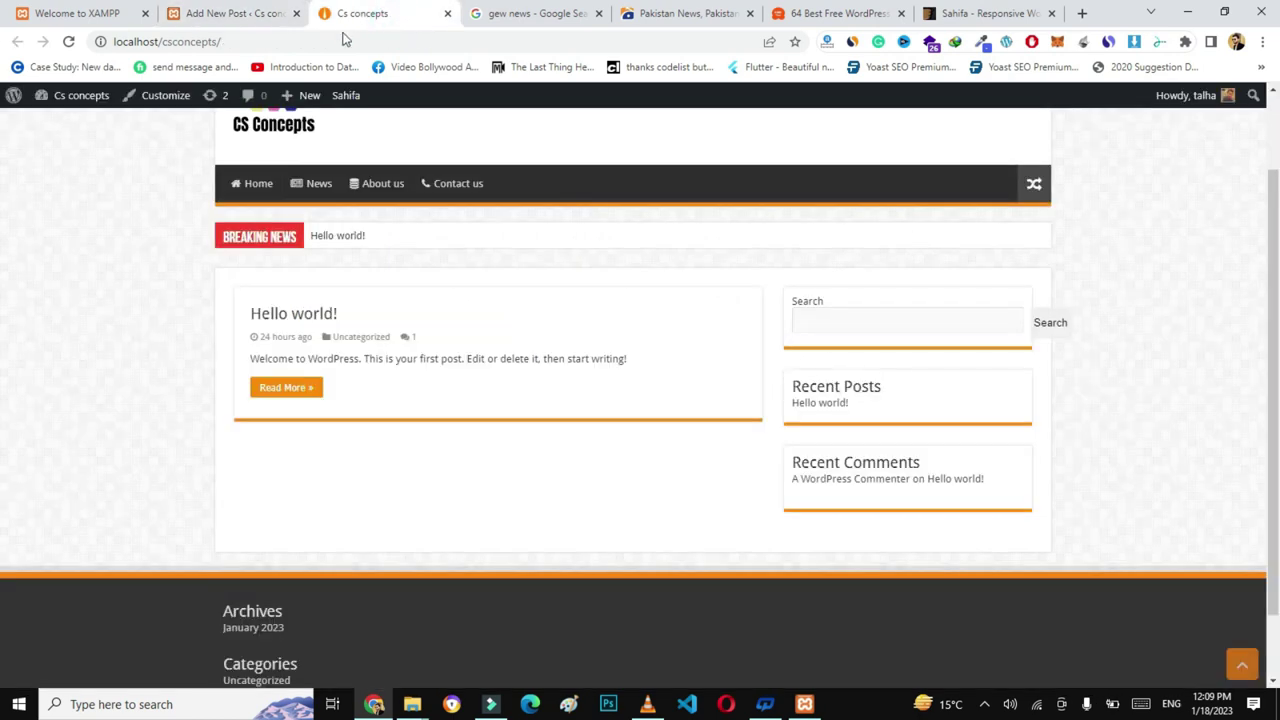
pyautogui.click(340, 40)
pyautogui.press('Return')
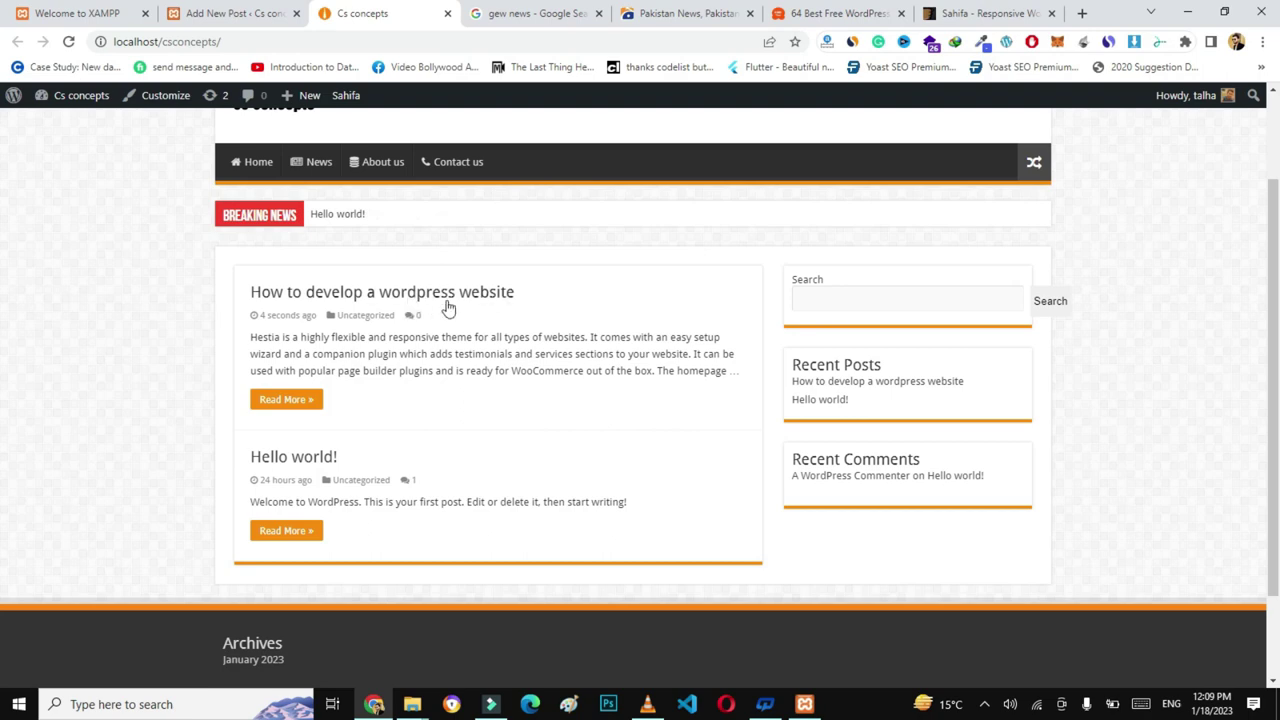
# - Review the published post's page and the home page listing it, then return to the editor
pyautogui.click(300, 400)
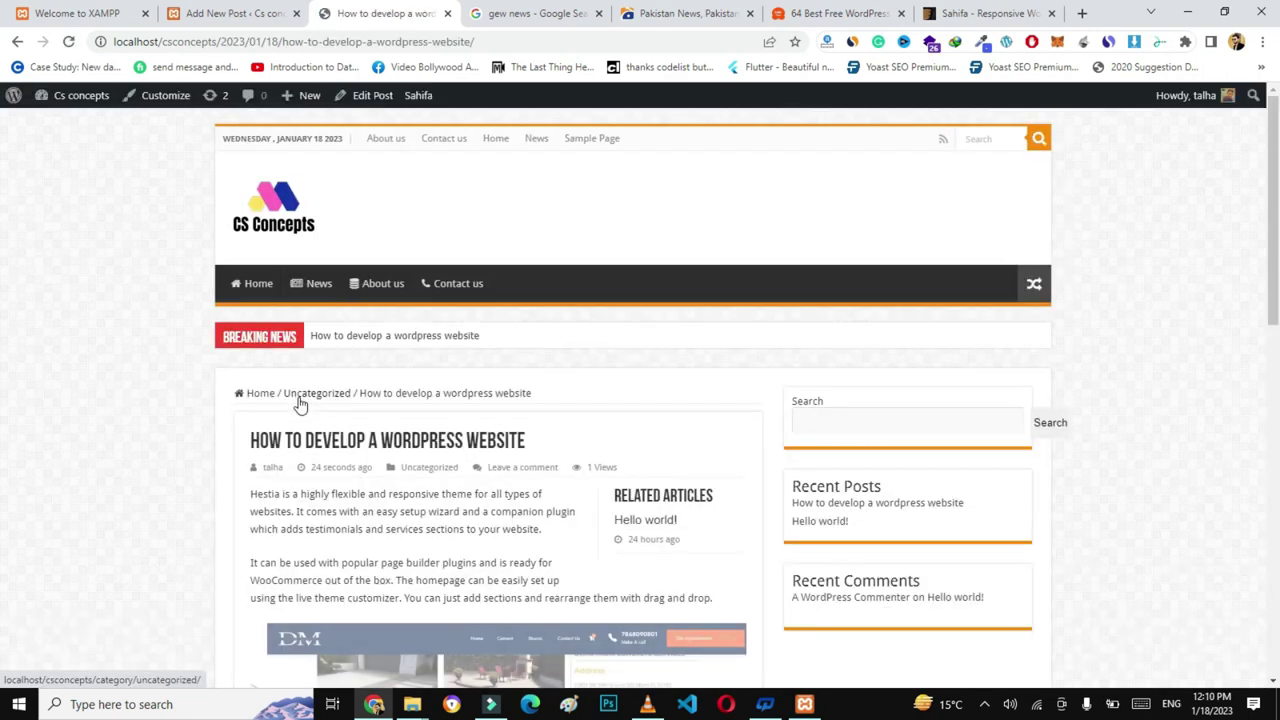
pyautogui.scroll(-2, 3, 177)
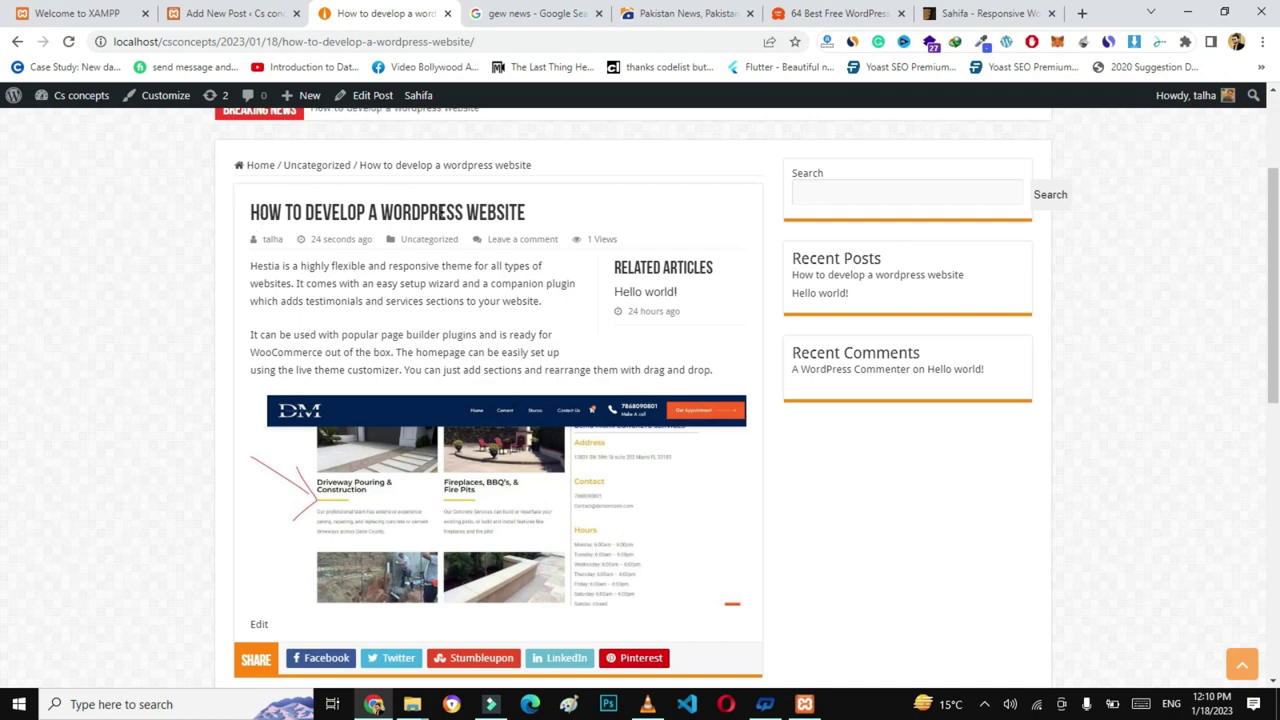
pyautogui.moveTo(1275, 262)
pyautogui.mouseDown()
pyautogui.moveTo(1277, 390)
pyautogui.moveTo(1277, 278)
pyautogui.mouseUp()
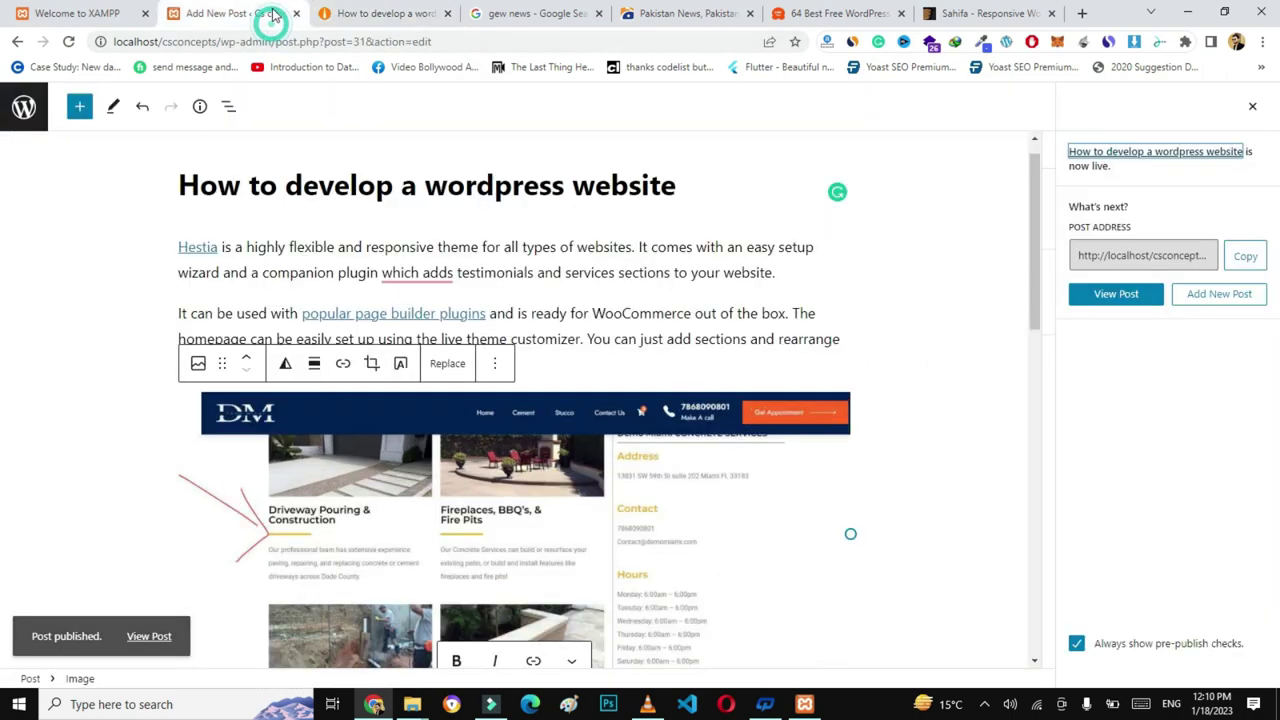
pyautogui.click(268, 16)
pyautogui.click(394, 9)
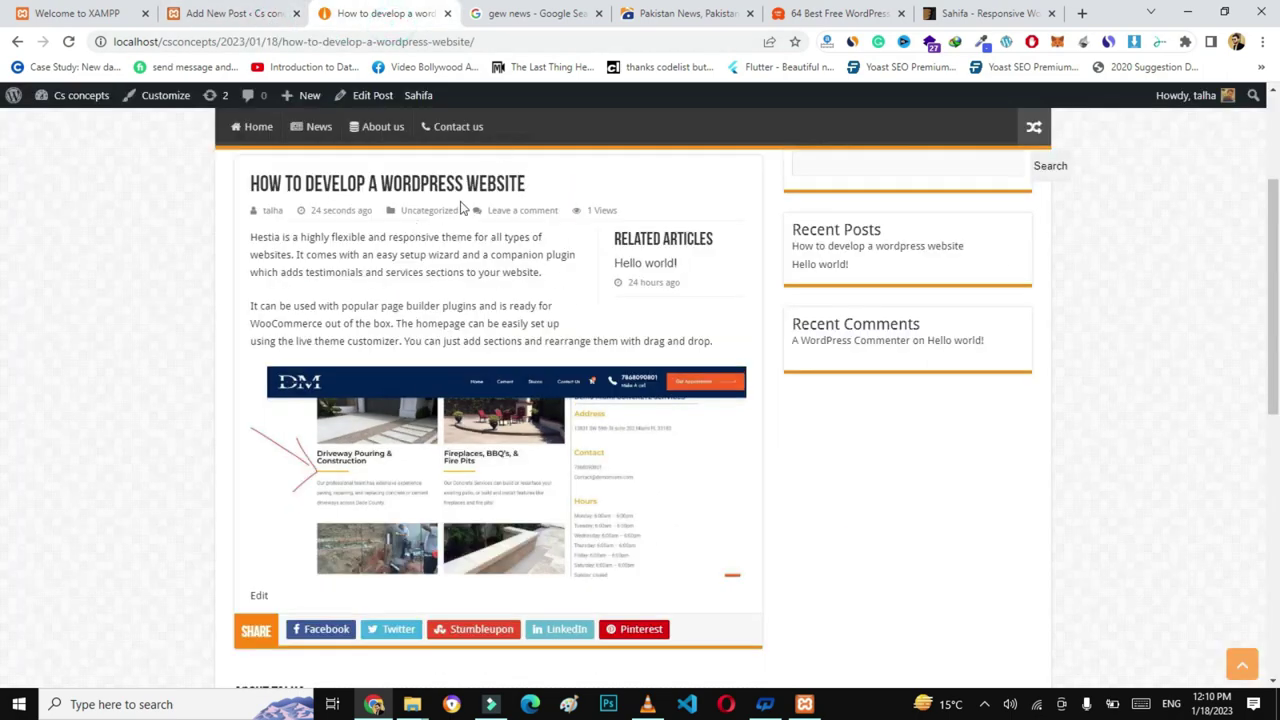
pyautogui.click(274, 22)
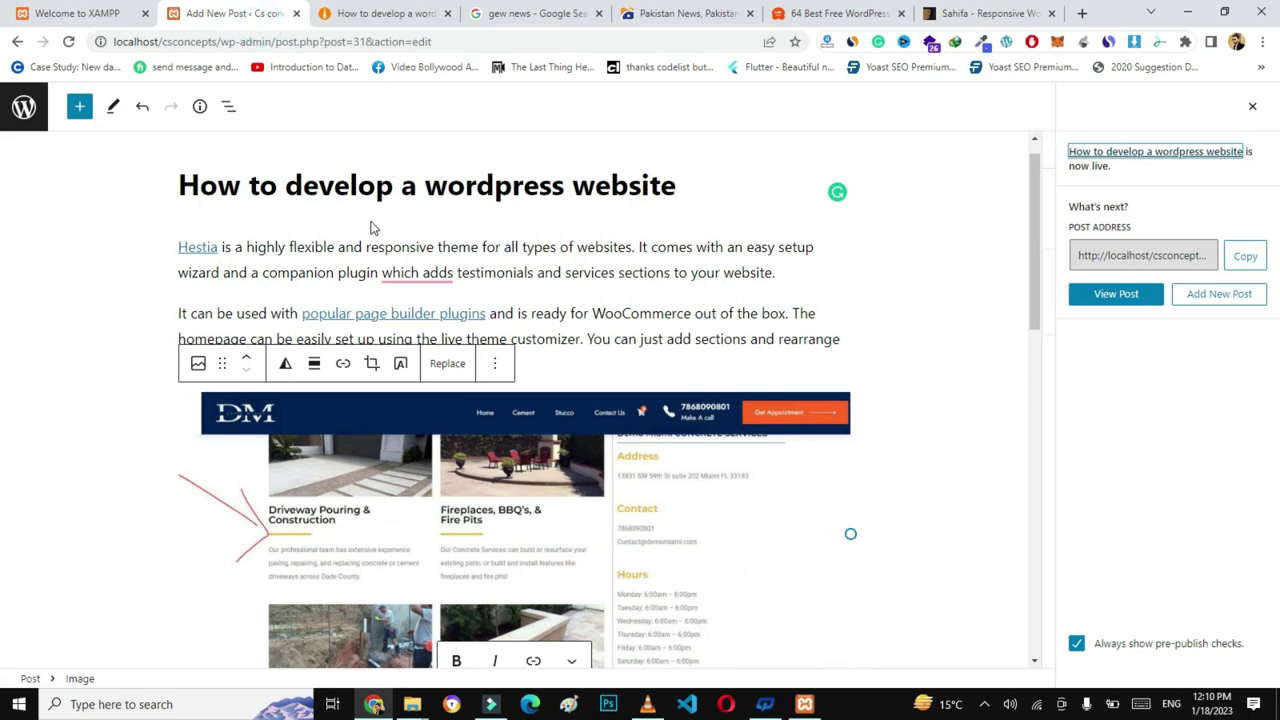
pyautogui.hotkey('ctrl', 'Tab')
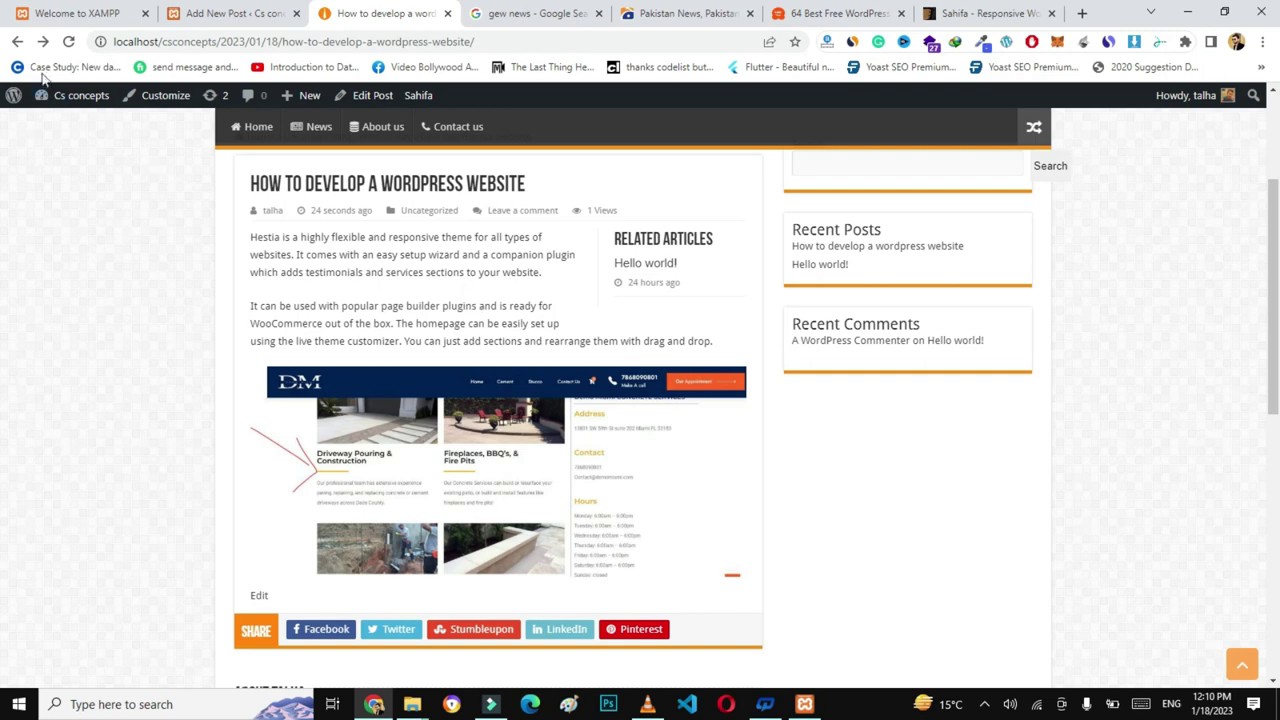
pyautogui.click(17, 41)
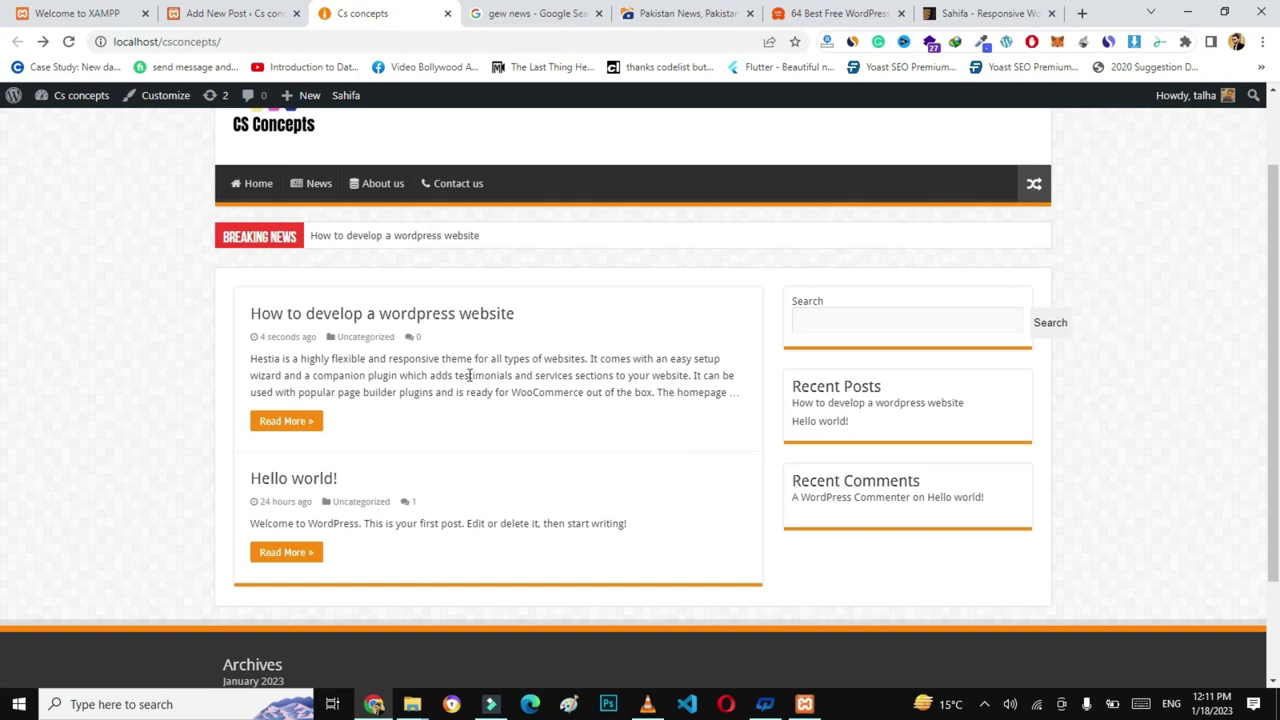
pyautogui.click(240, 13)
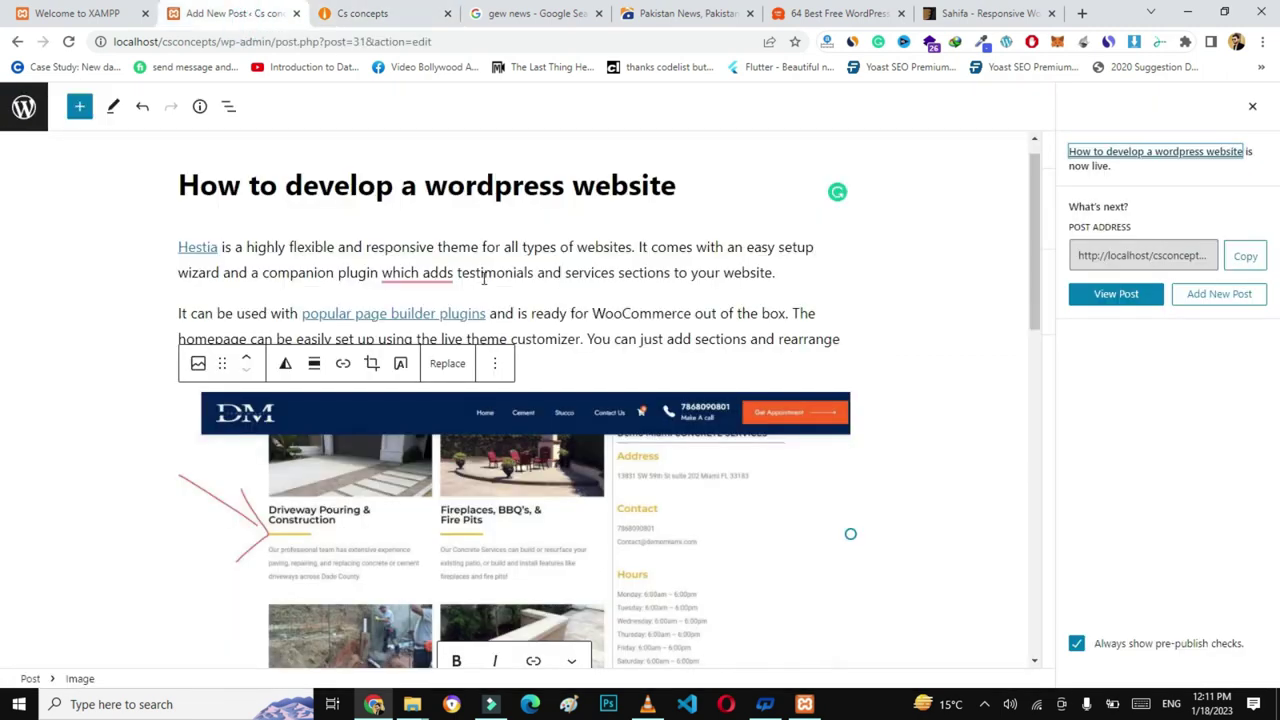
# - Set addpages.jpg as the post's featured image and update the post
pyautogui.click(1252, 111)
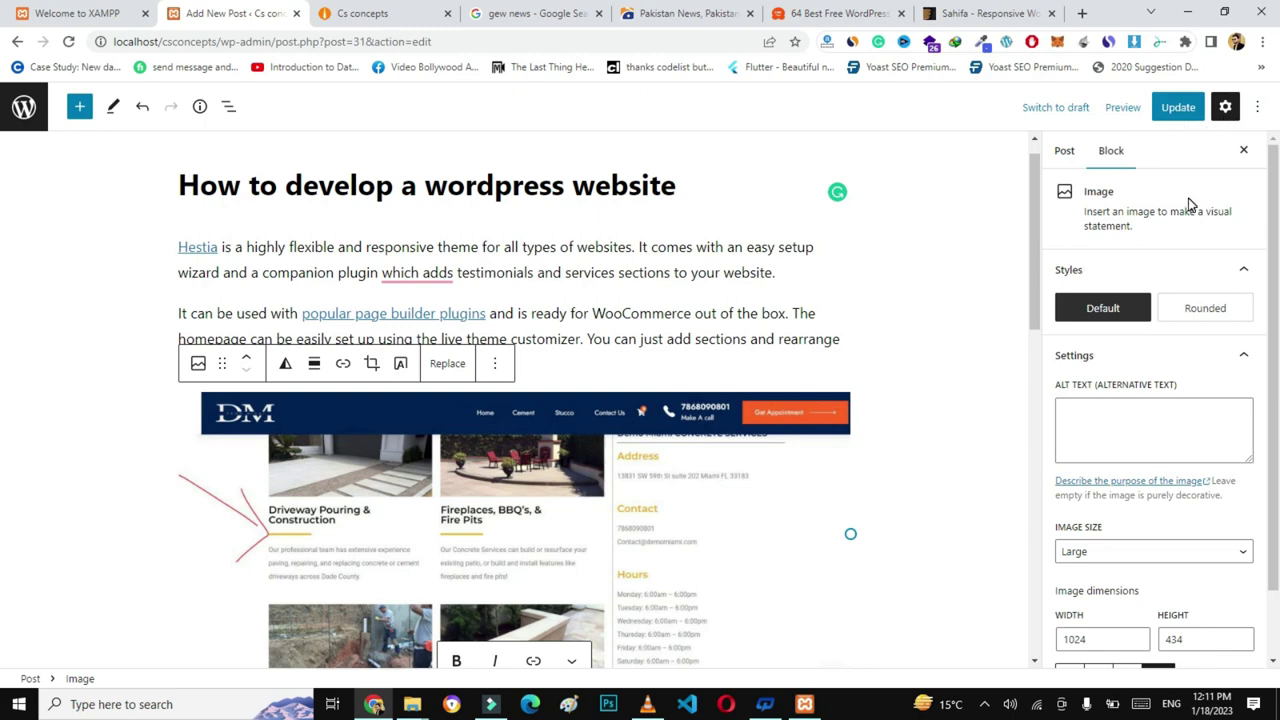
pyautogui.click(1066, 157)
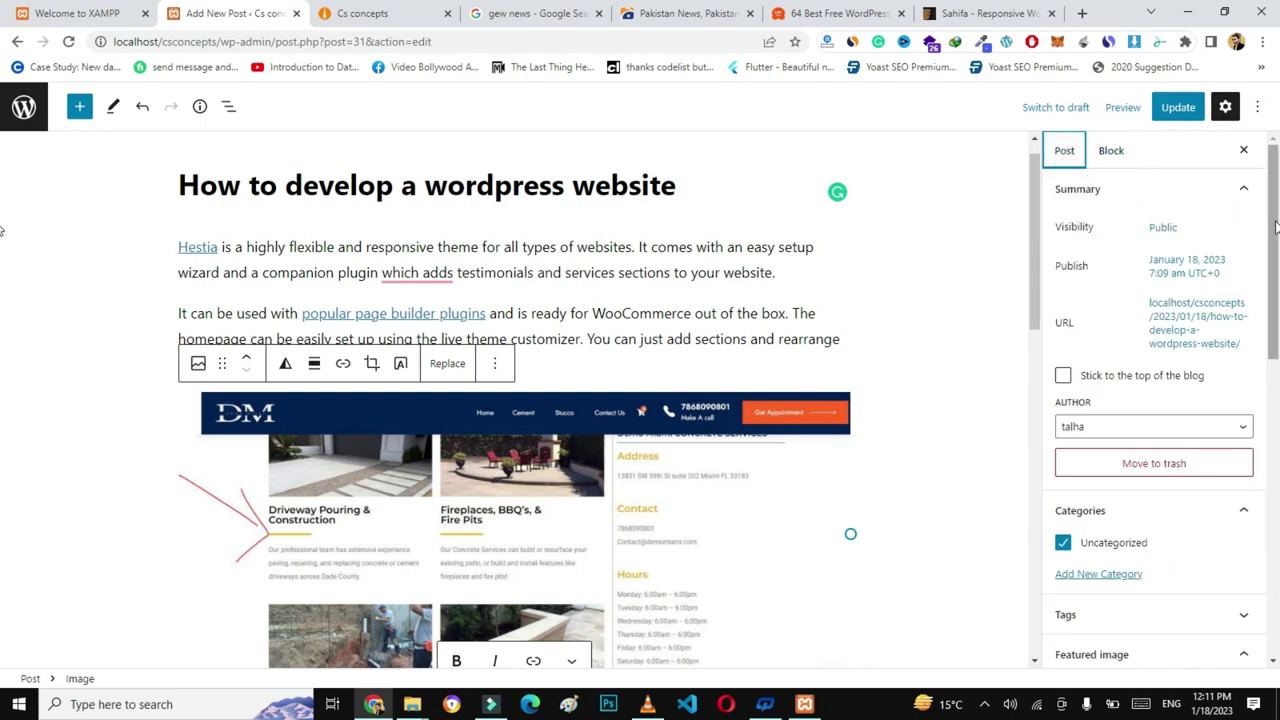
pyautogui.scroll(-3, 1276, 225)
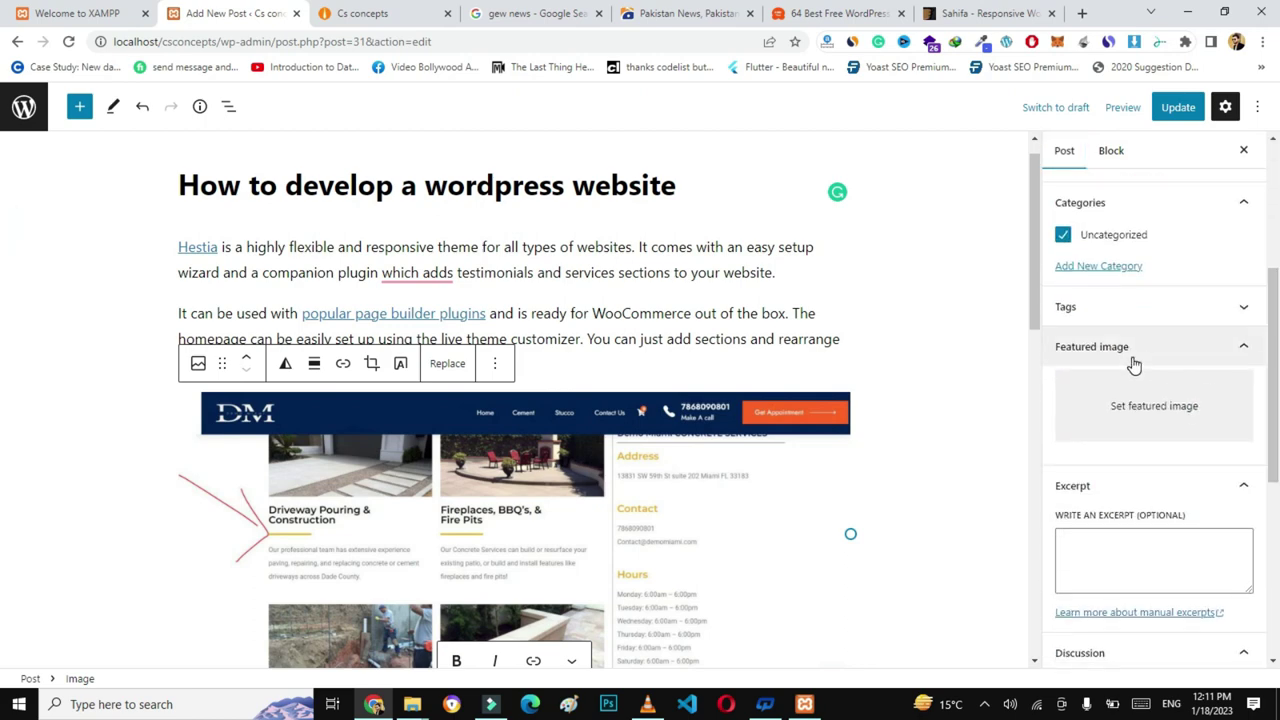
pyautogui.click(1153, 412)
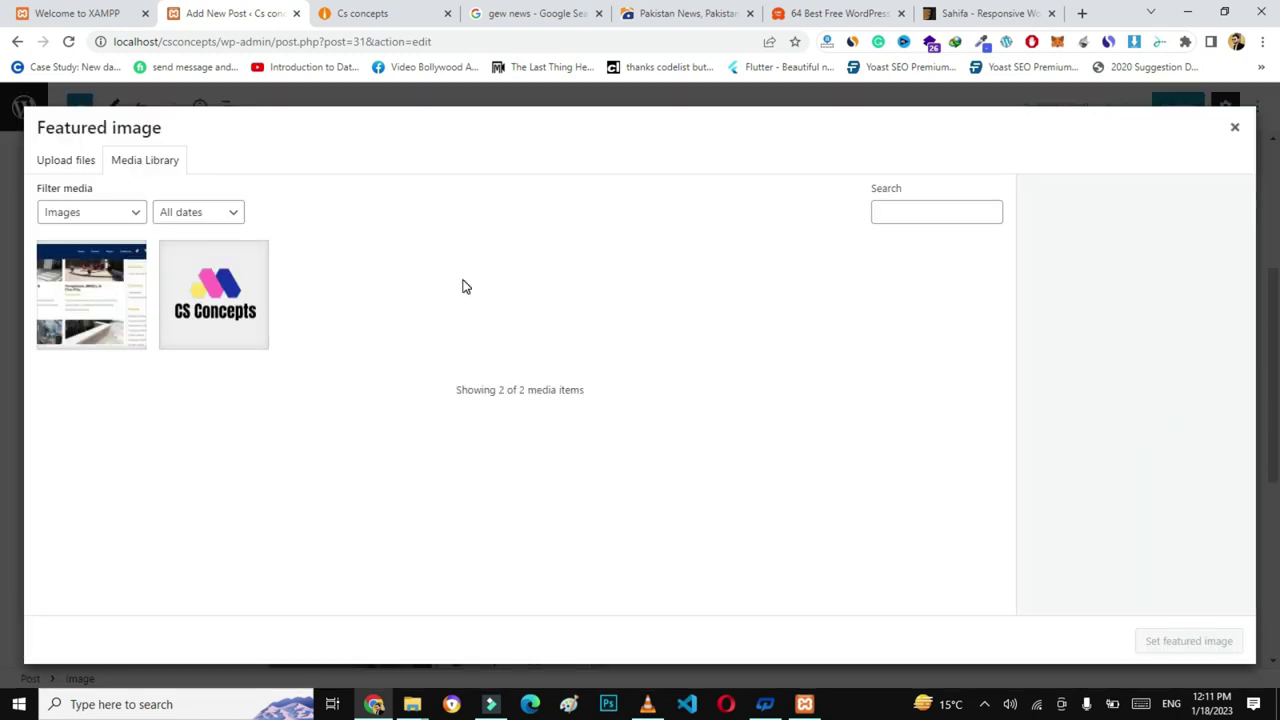
pyautogui.click(108, 297)
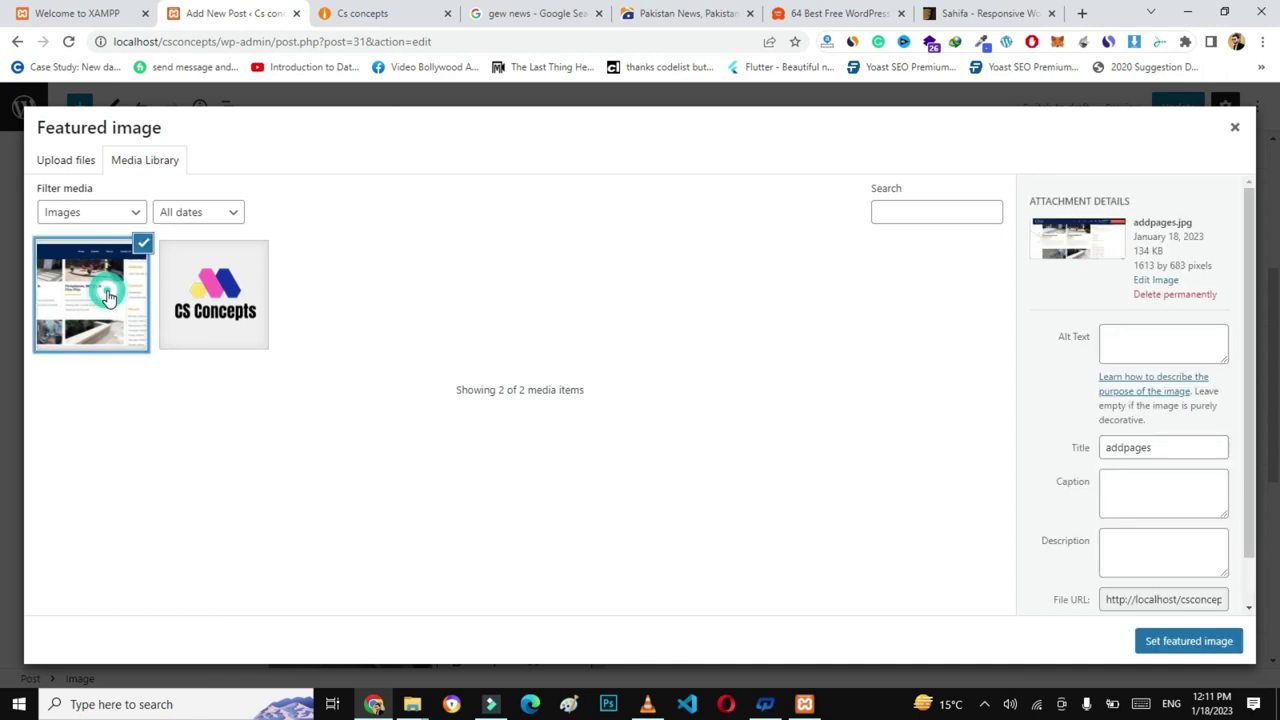
pyautogui.click(1188, 641)
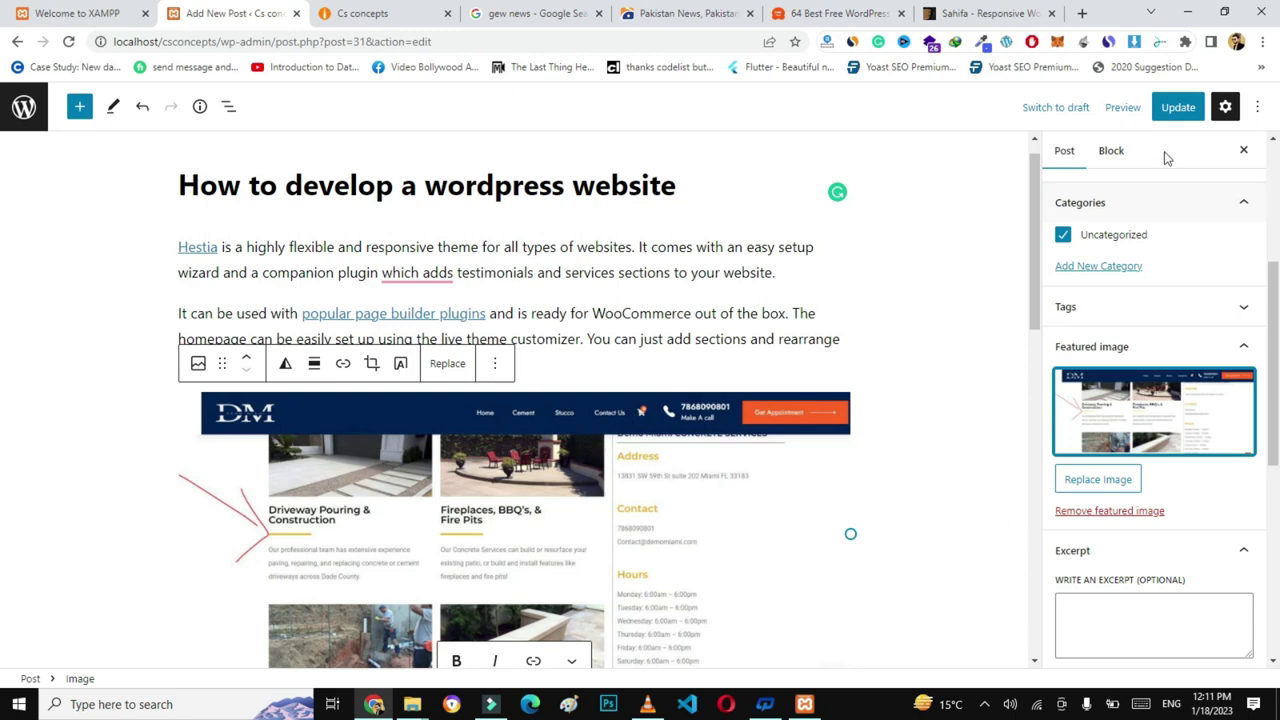
pyautogui.click(1175, 105)
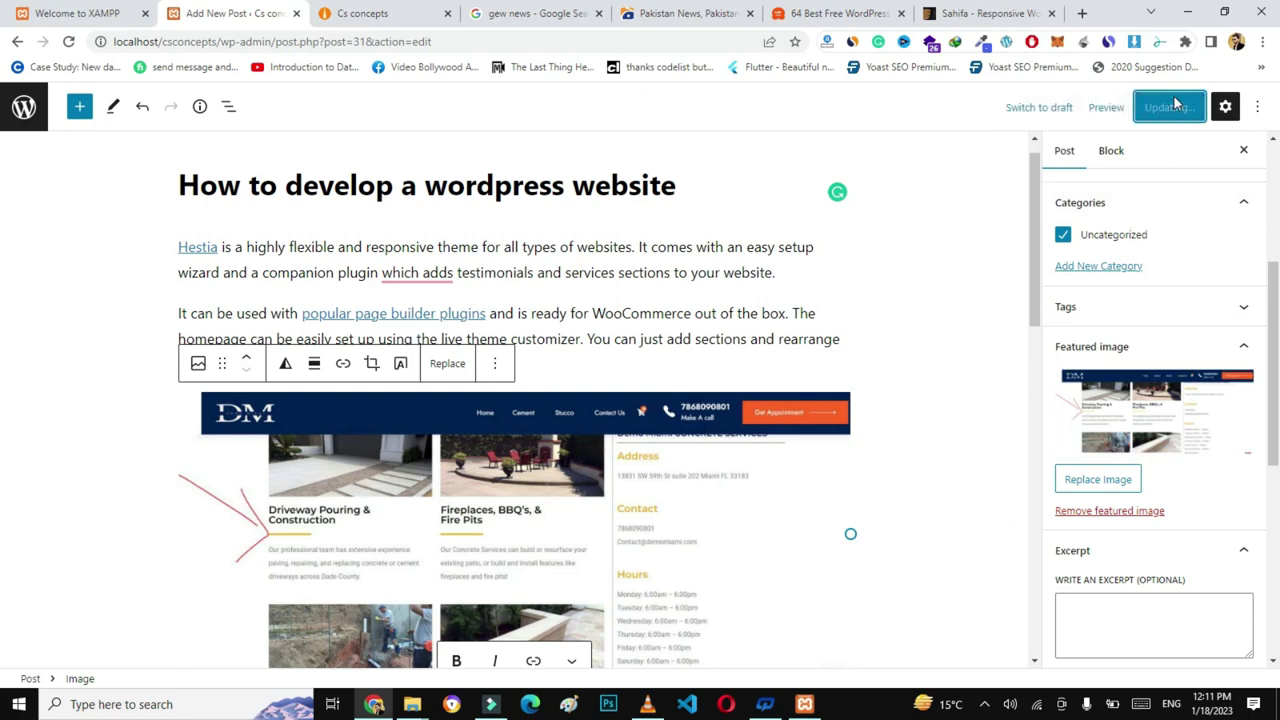
pyautogui.click(380, 12)
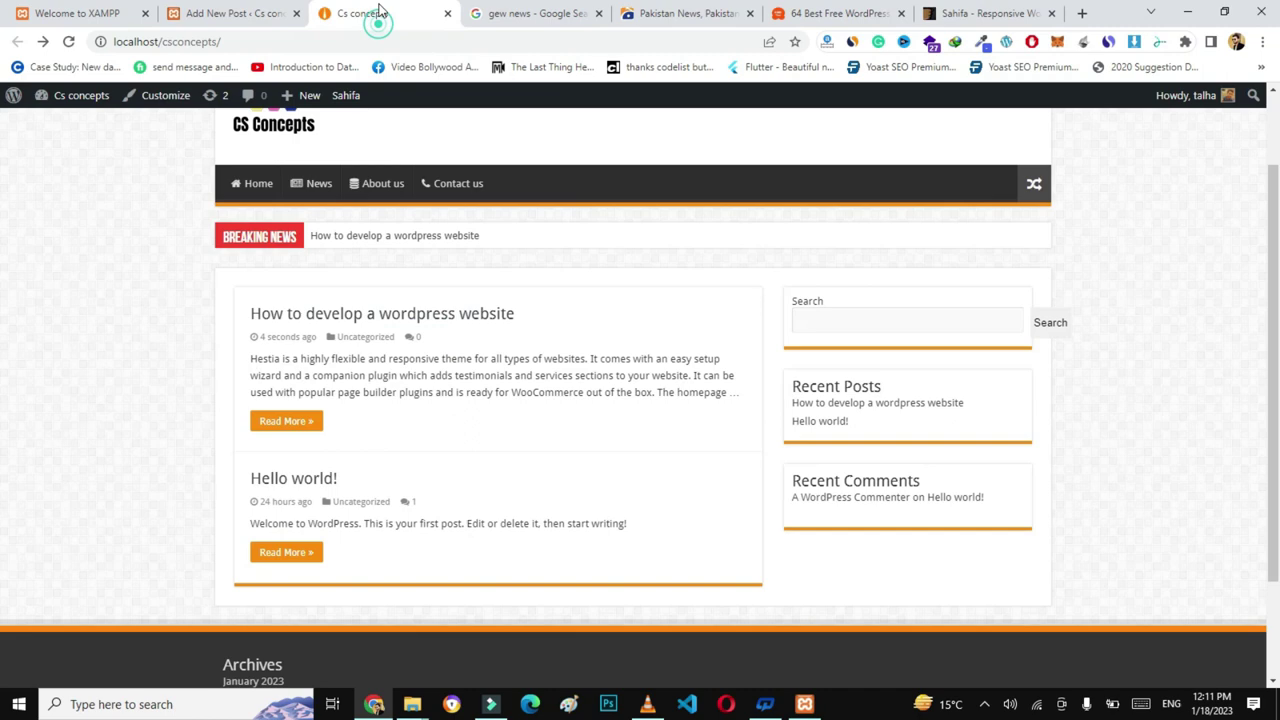
# - Reload the home page to check the post's thumbnail, then go back to the post editor
pyautogui.click(310, 36)
pyautogui.press('Return')
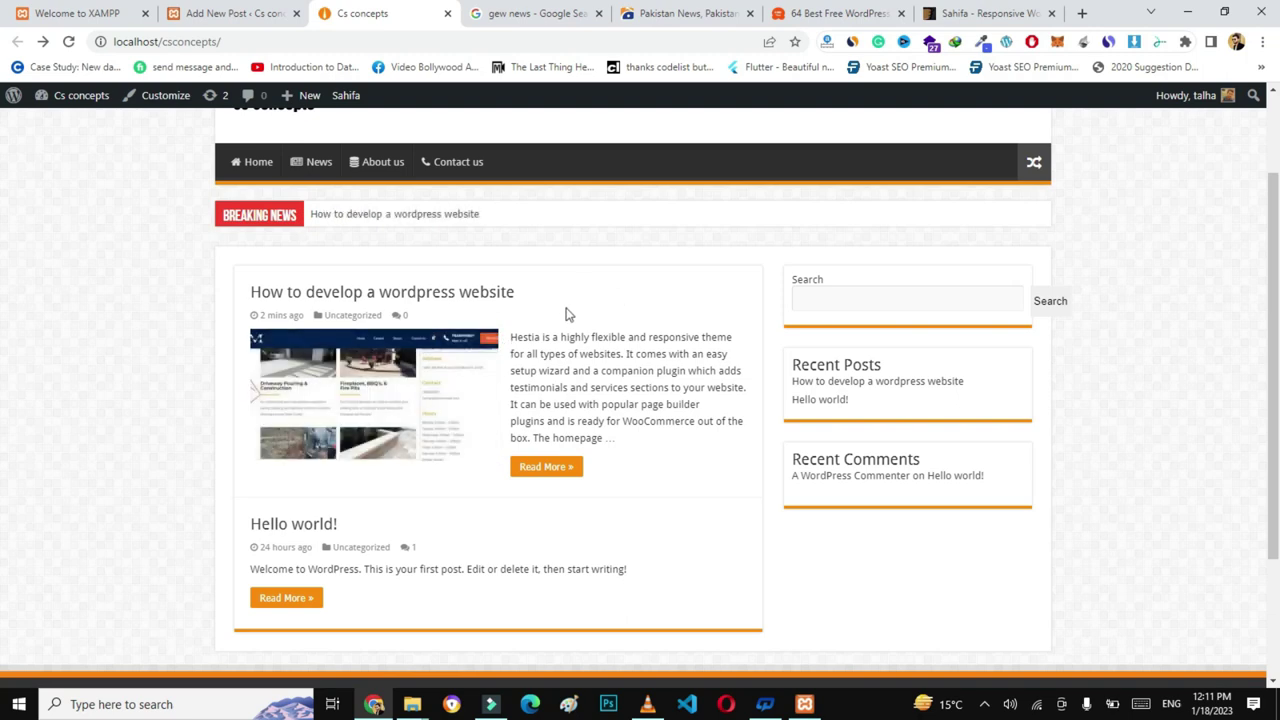
pyautogui.click(262, 14)
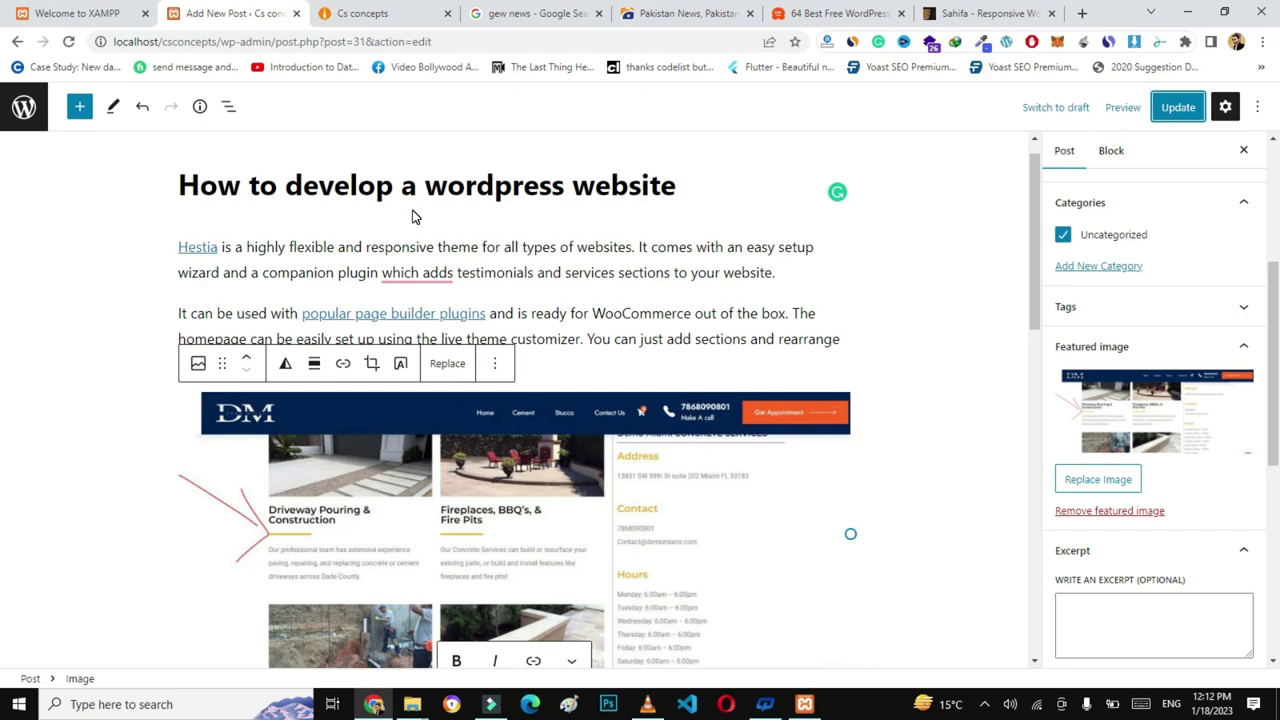
# - Go from the editor to the All Posts list and start a blank new post
pyautogui.click(21, 110)
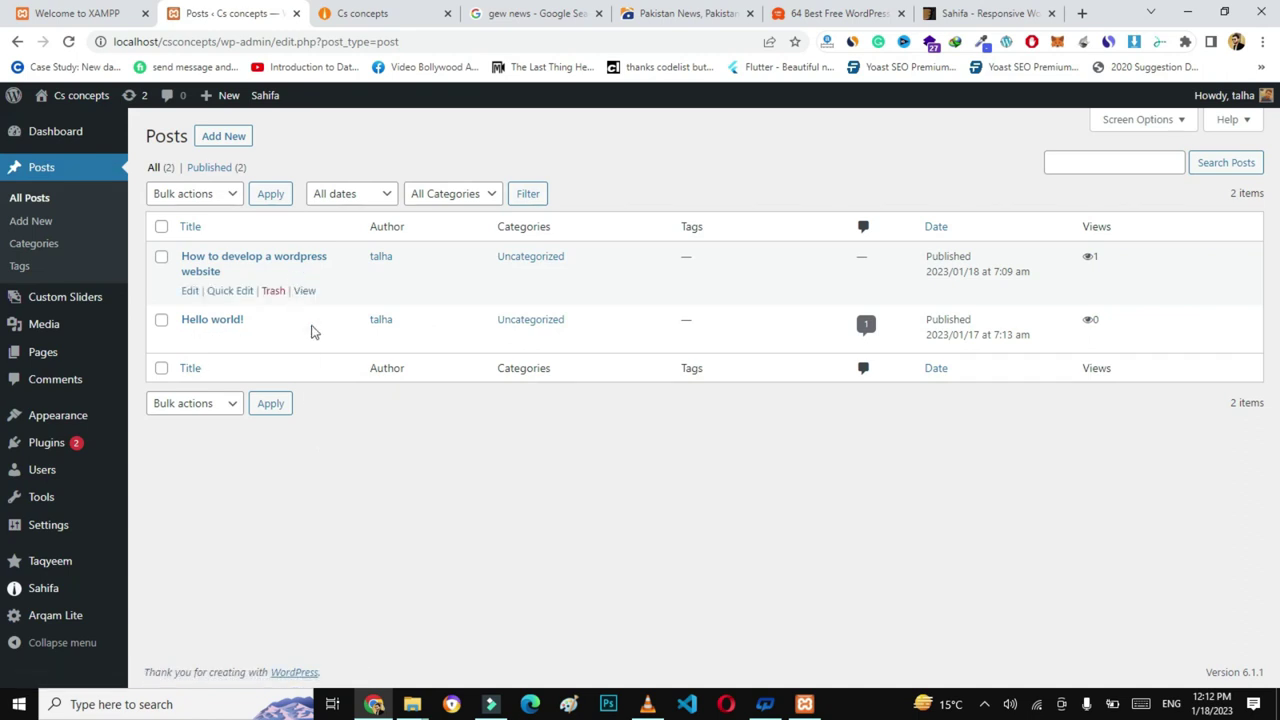
pyautogui.moveTo(330, 330)
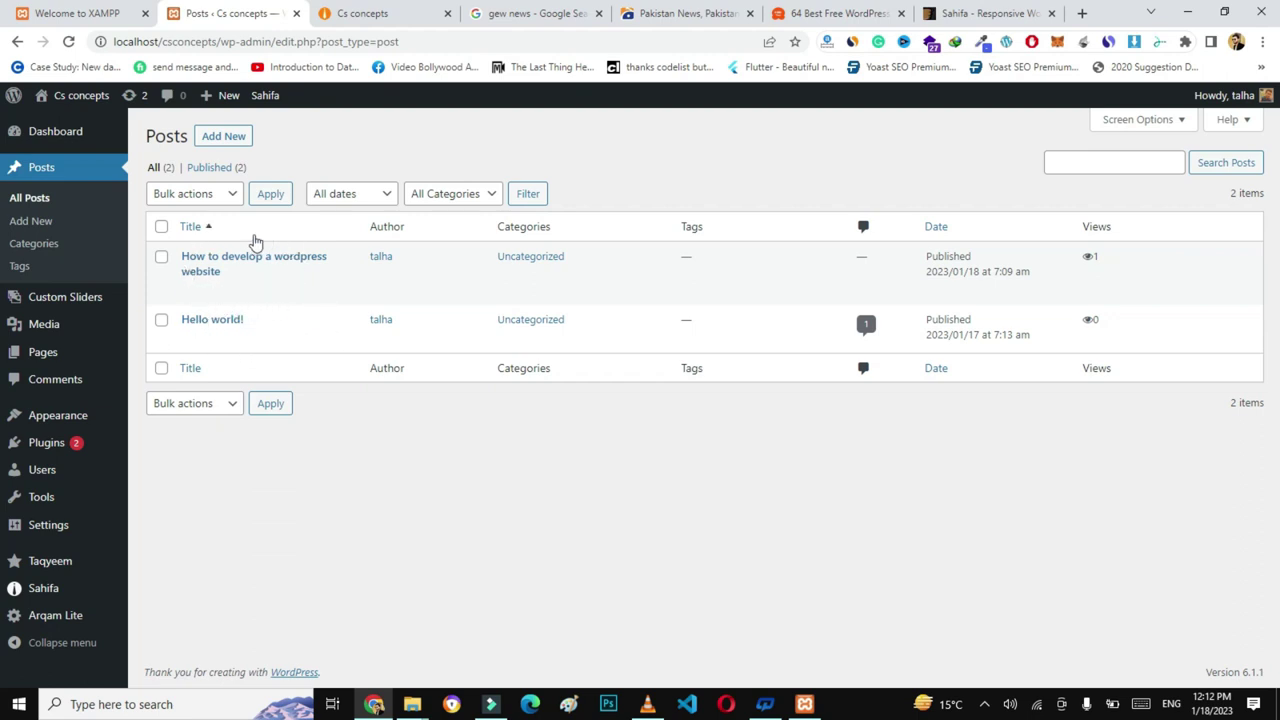
pyautogui.click(223, 137)
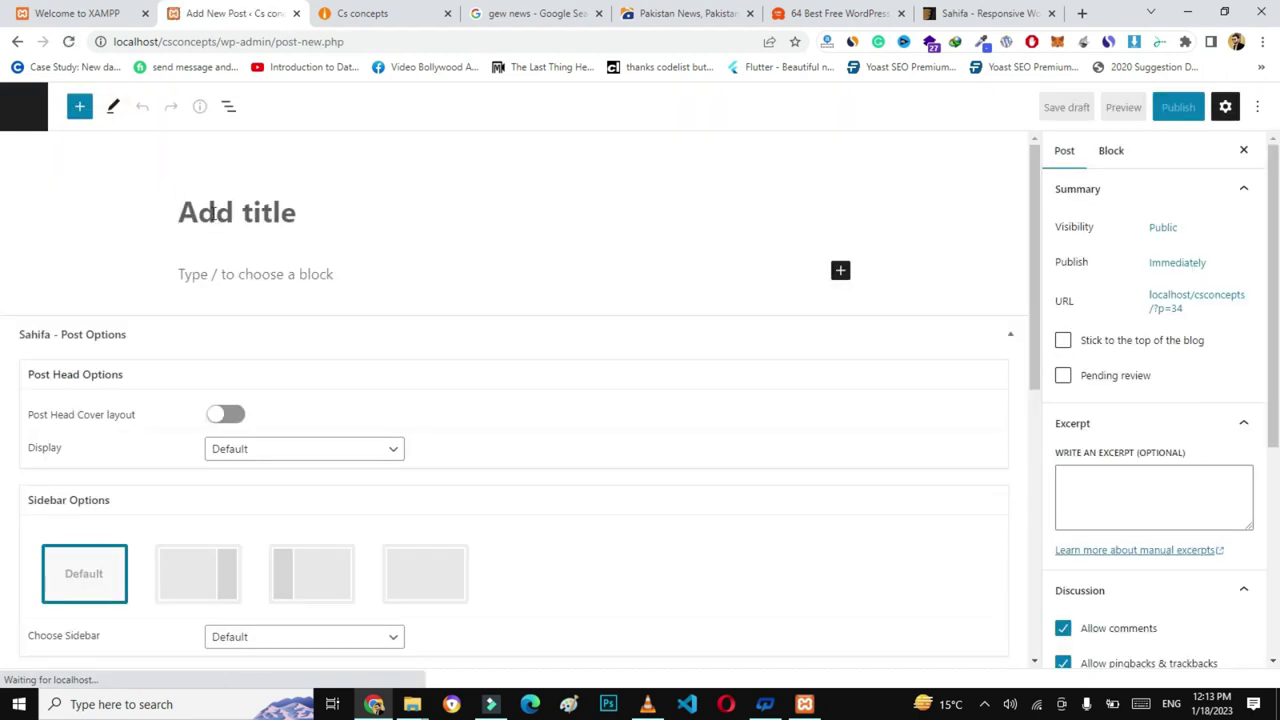
# - Copy the Geo News PML-N strategy headline into the new post's title
pyautogui.click(715, 13)
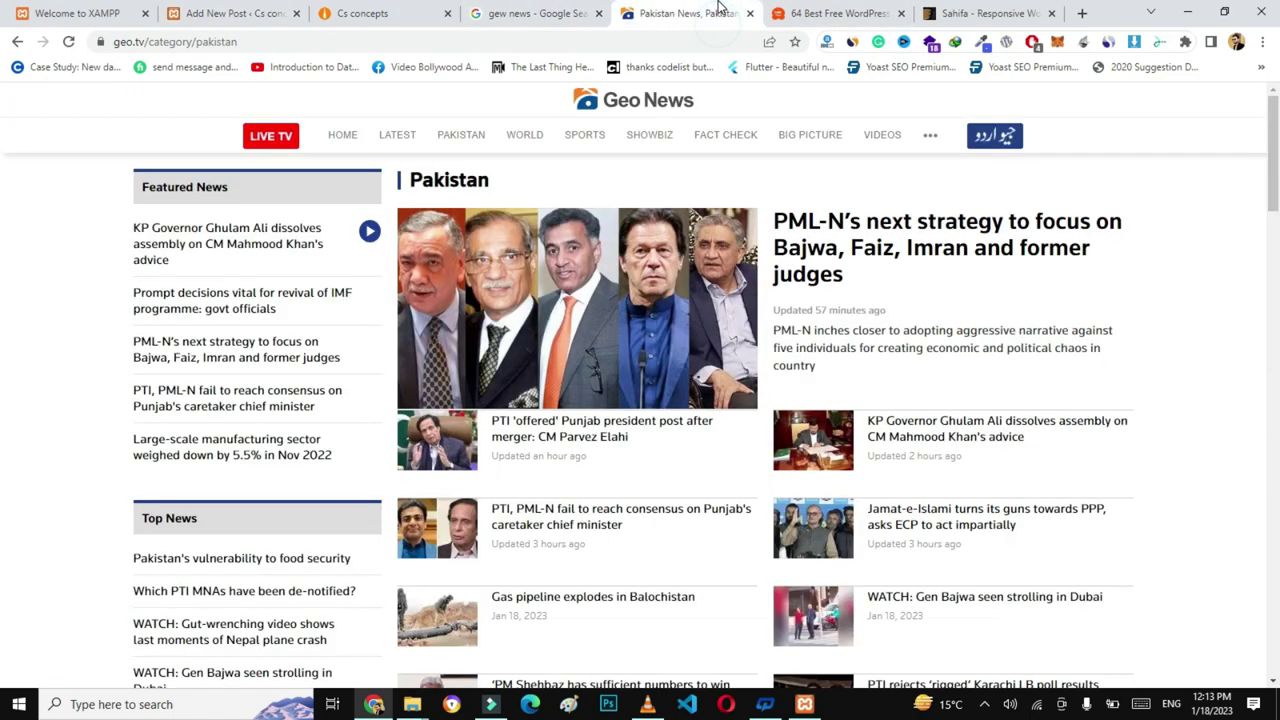
pyautogui.tripleClick(913, 291)
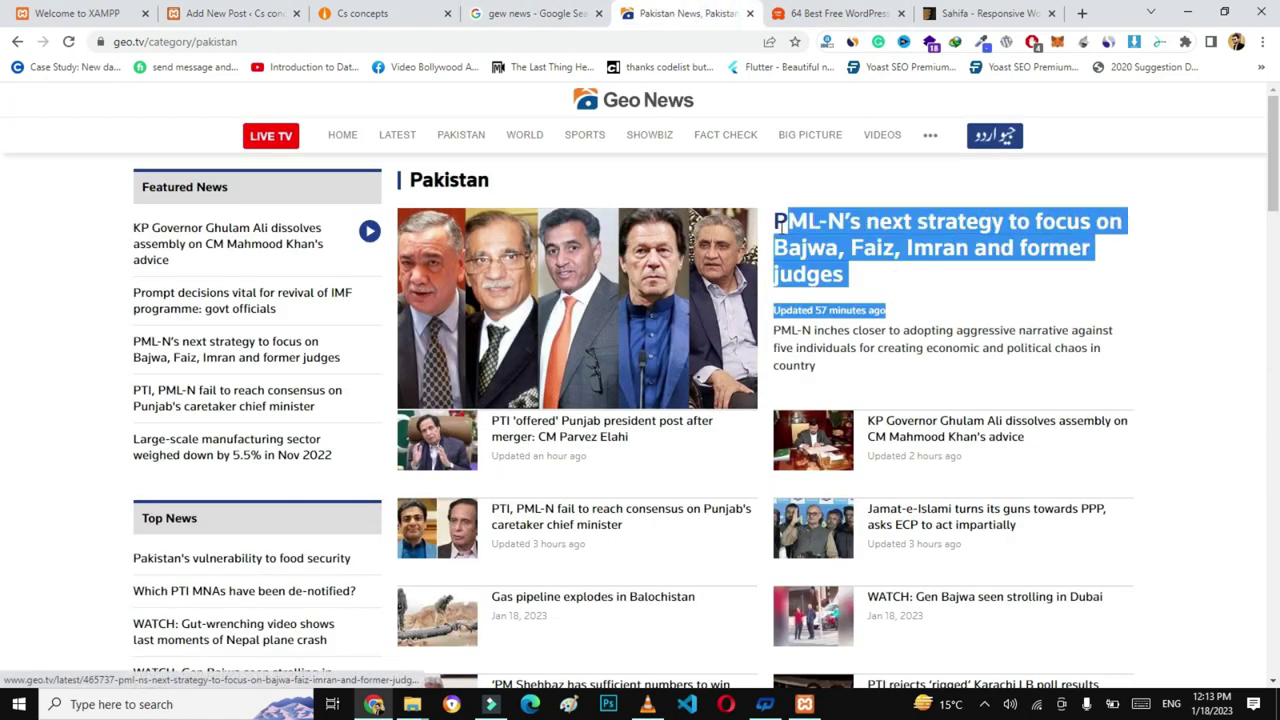
pyautogui.click(922, 288)
pyautogui.tripleClick(812, 257)
pyautogui.hotkey('ctrl', 'c')
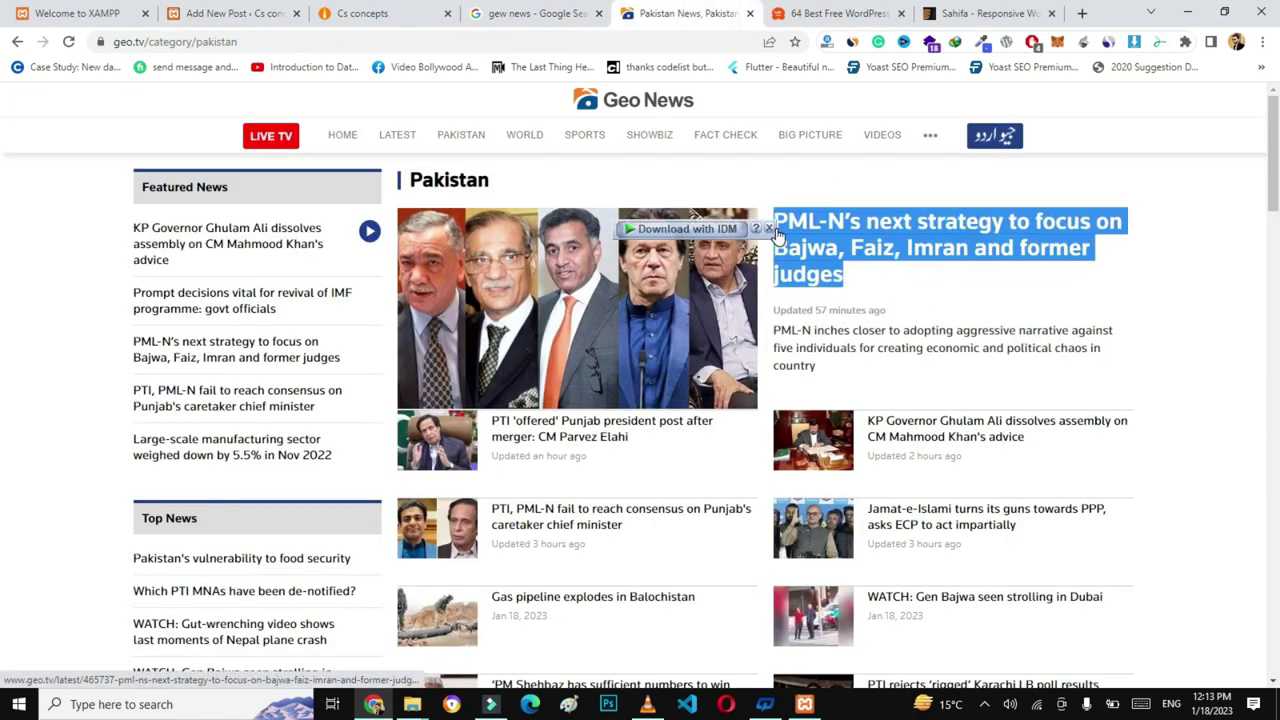
pyautogui.click(395, 10)
pyautogui.click(232, 13)
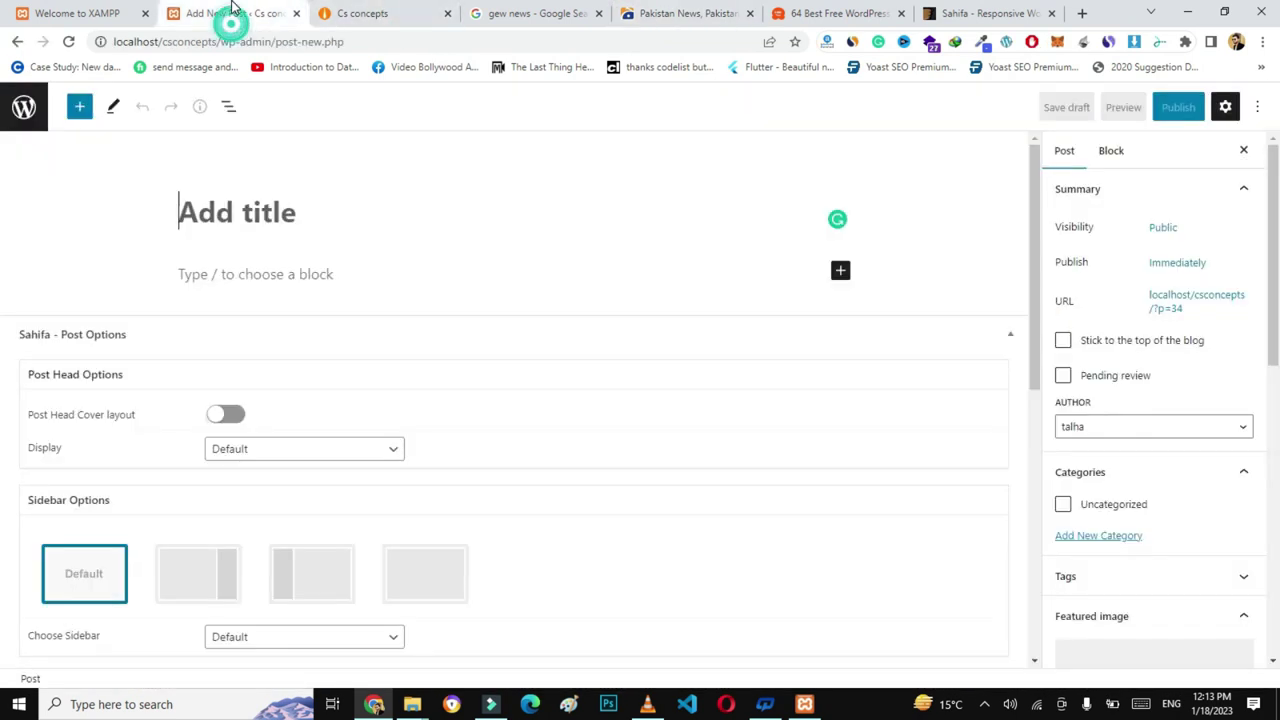
pyautogui.hotkey('ctrl', 'v')
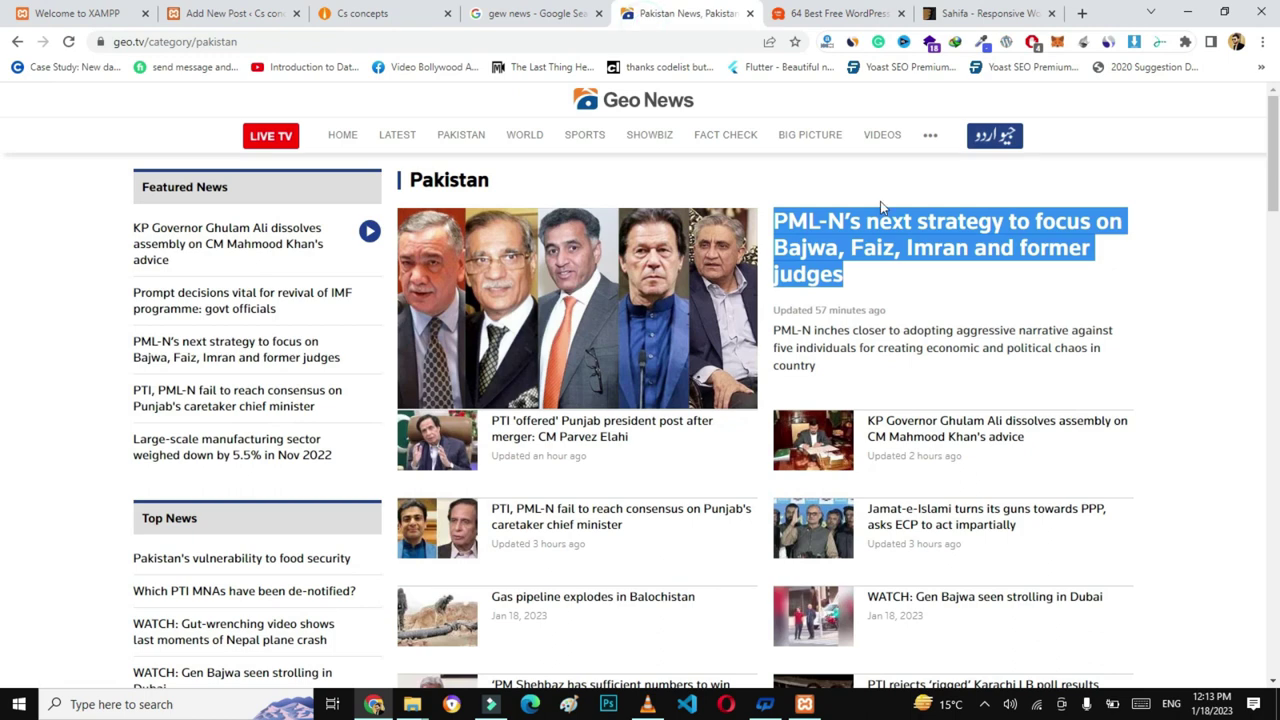
# - Copy the PML-N article's first three paragraphs into the post body
pyautogui.click(857, 232)
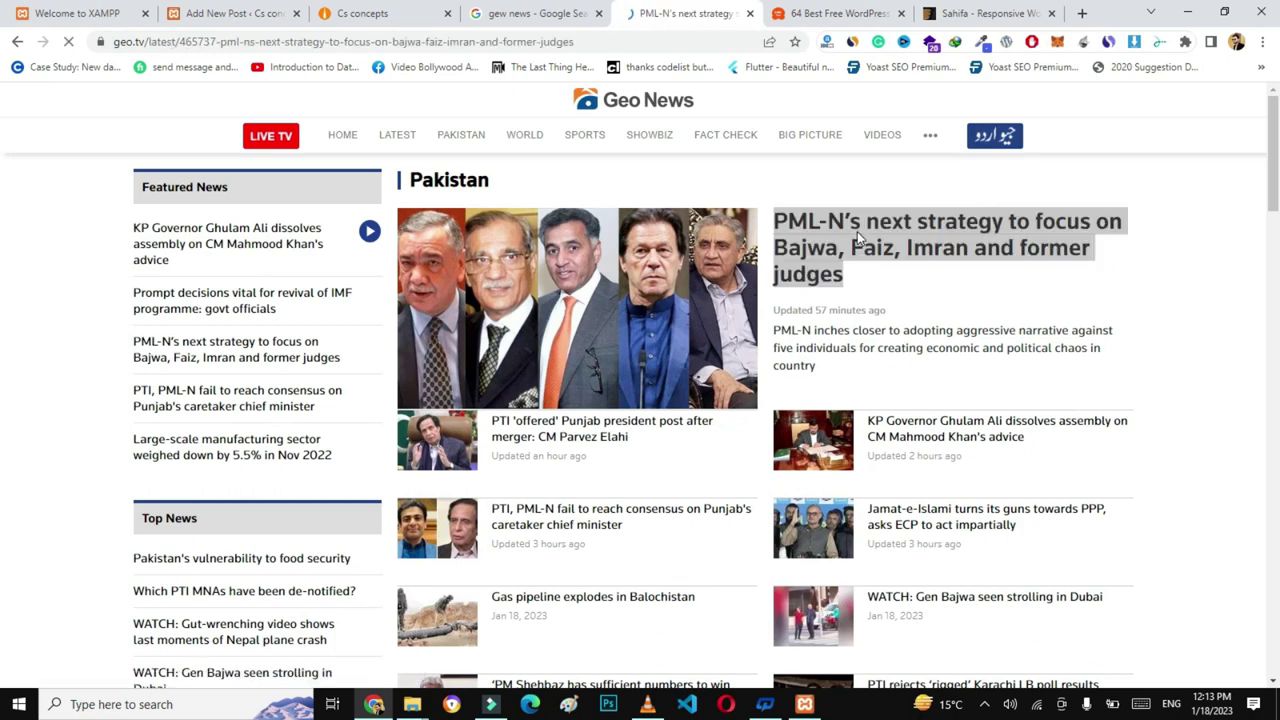
pyautogui.scroll(-5, 3, 260)
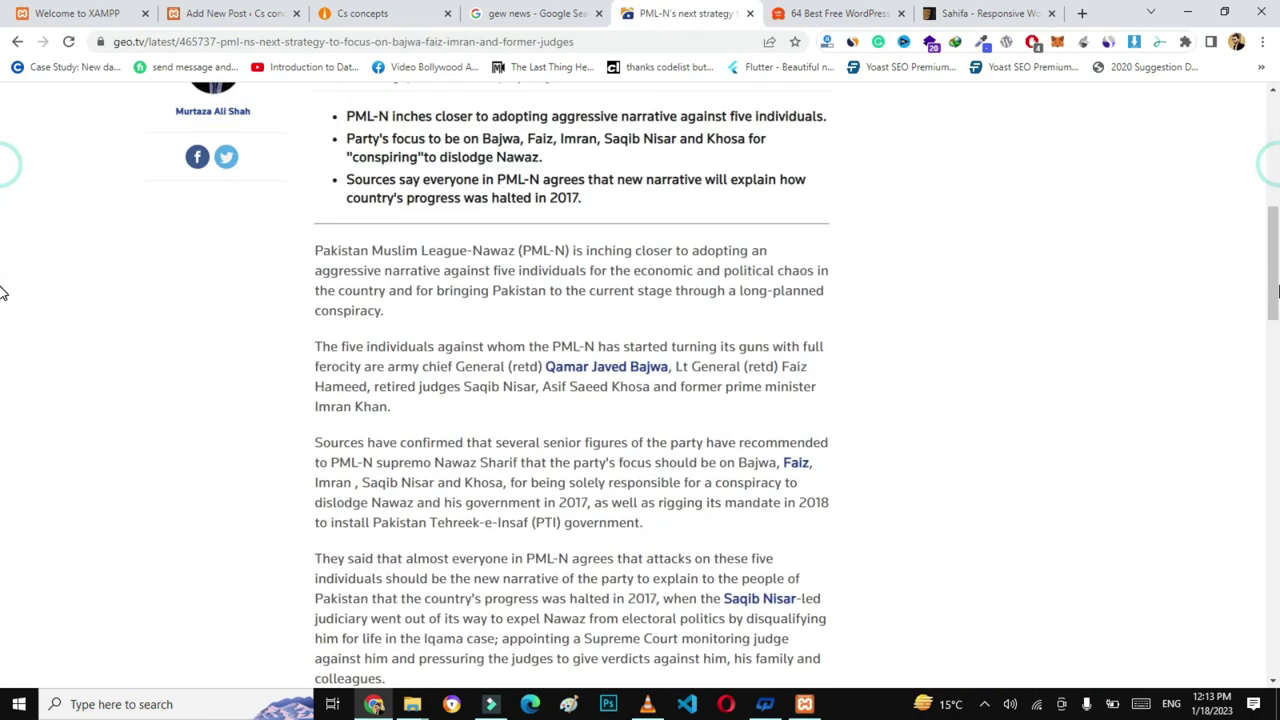
pyautogui.moveTo(310, 306); pyautogui.dragTo(673, 578)
pyautogui.hotkey('ctrl', 'c')
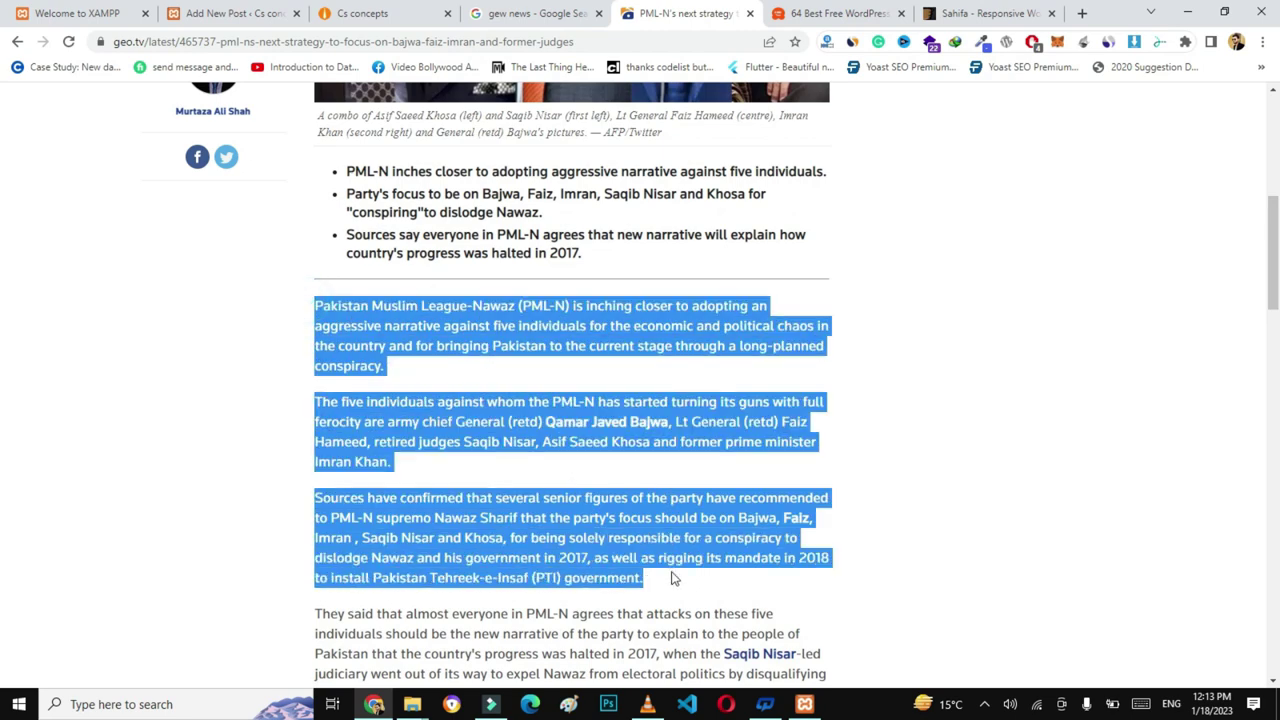
pyautogui.hotkey('ctrl', '2')
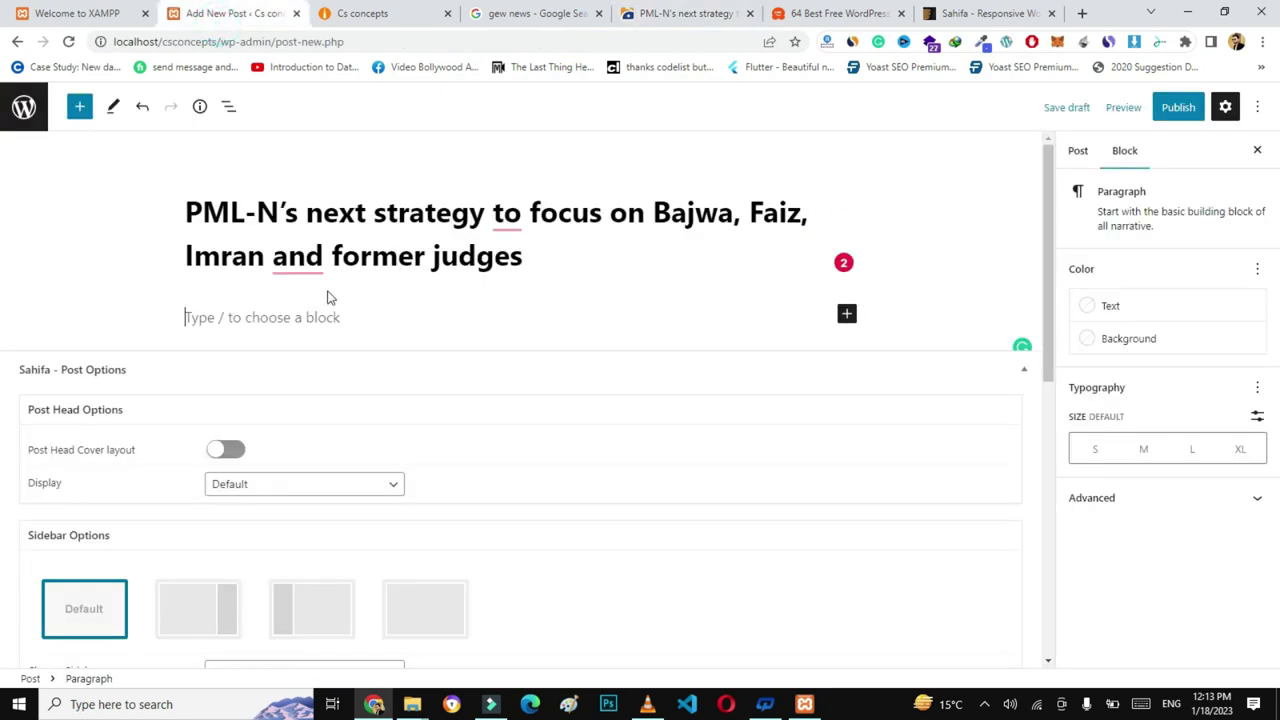
pyautogui.hotkey('ctrl', 'v')
pyautogui.hotkey('ctrl', '5')
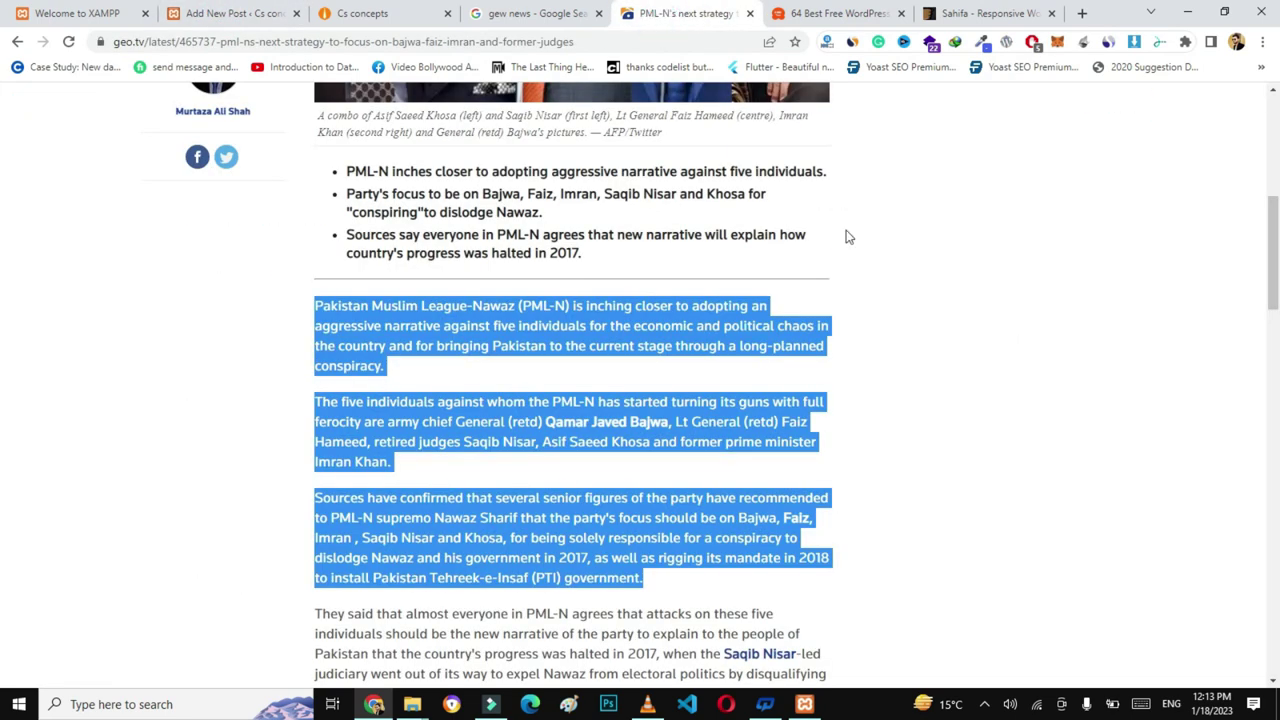
# - Save the PML-N article's photo to the computer
pyautogui.scroll(4, 1217, 240)
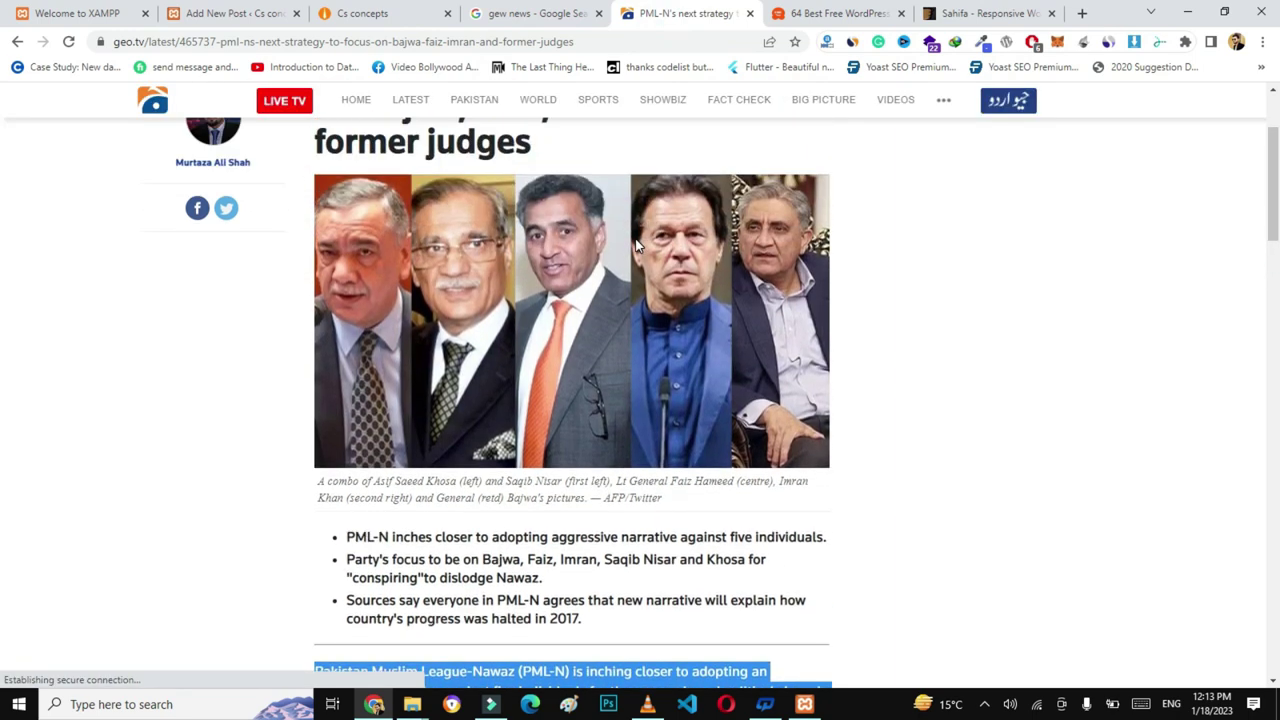
pyautogui.rightClick(638, 244)
pyautogui.click(674, 270)
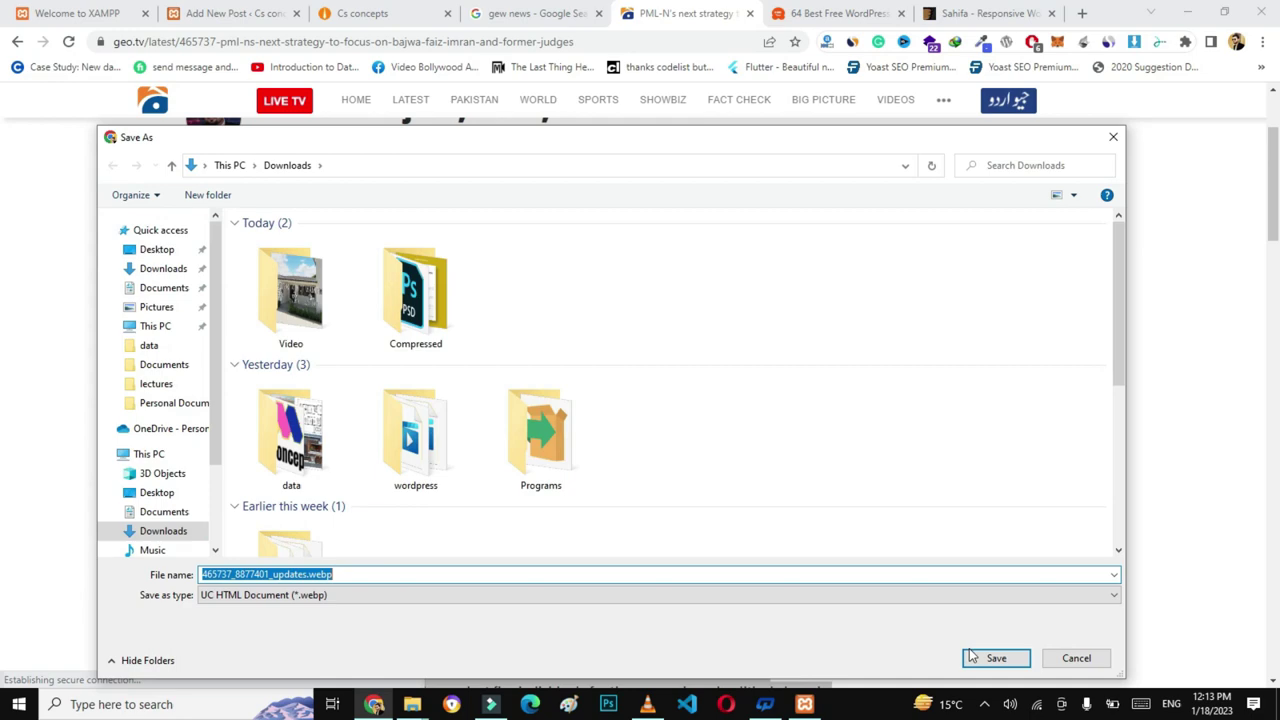
pyautogui.click(971, 656)
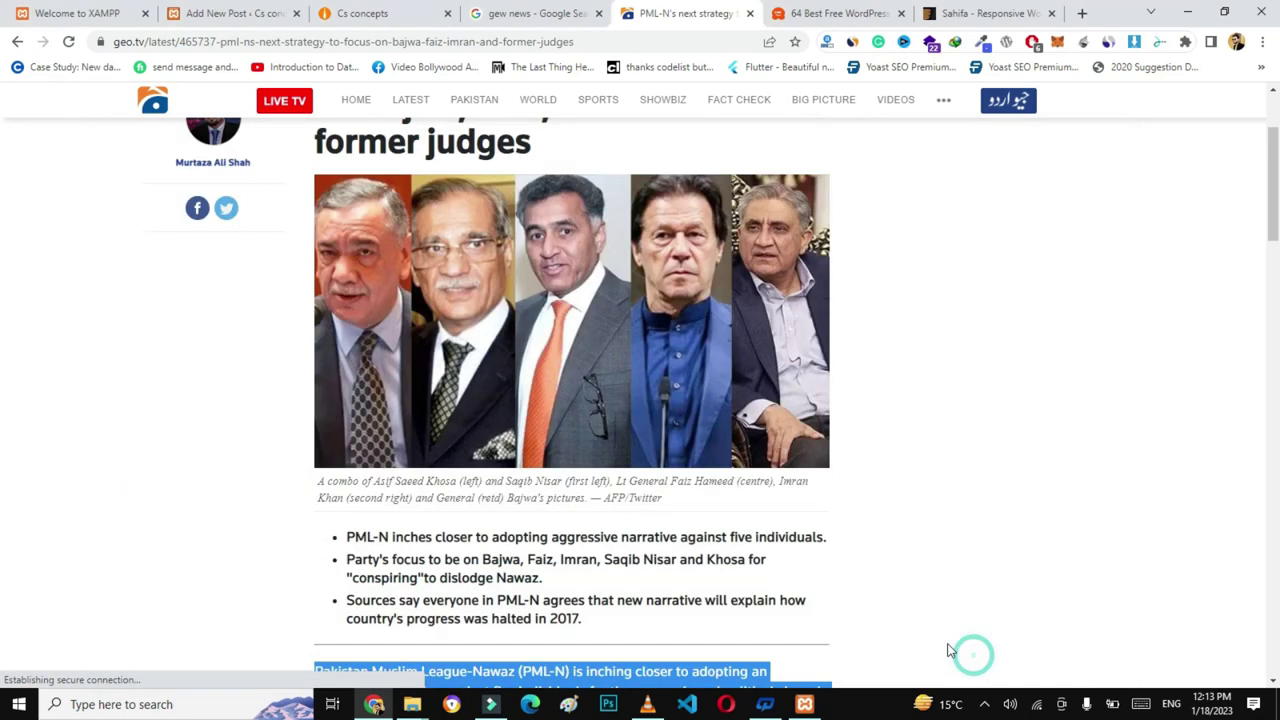
# - Upload 465737_8877401_updates.webp as the PML-N post's featured image and publish the post
pyautogui.click(218, 13)
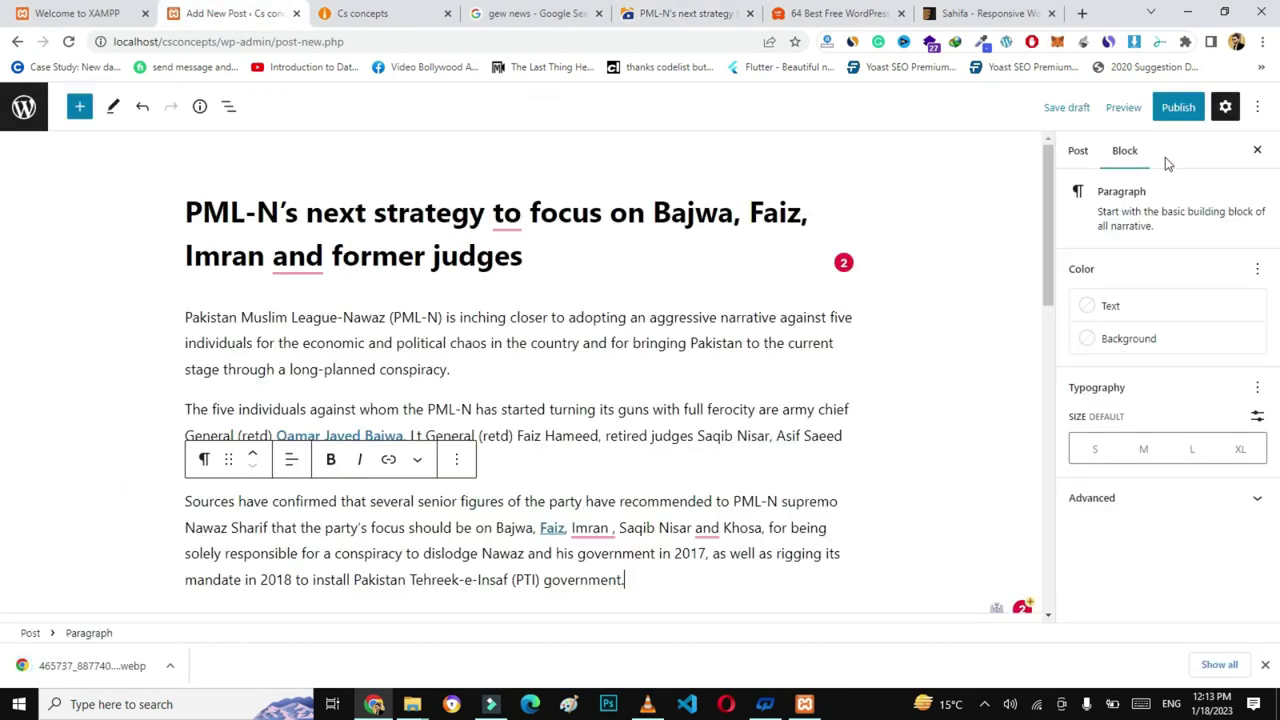
pyautogui.click(1078, 150)
pyautogui.moveTo(1273, 193); pyautogui.dragTo(1277, 335)
pyautogui.click(1147, 313)
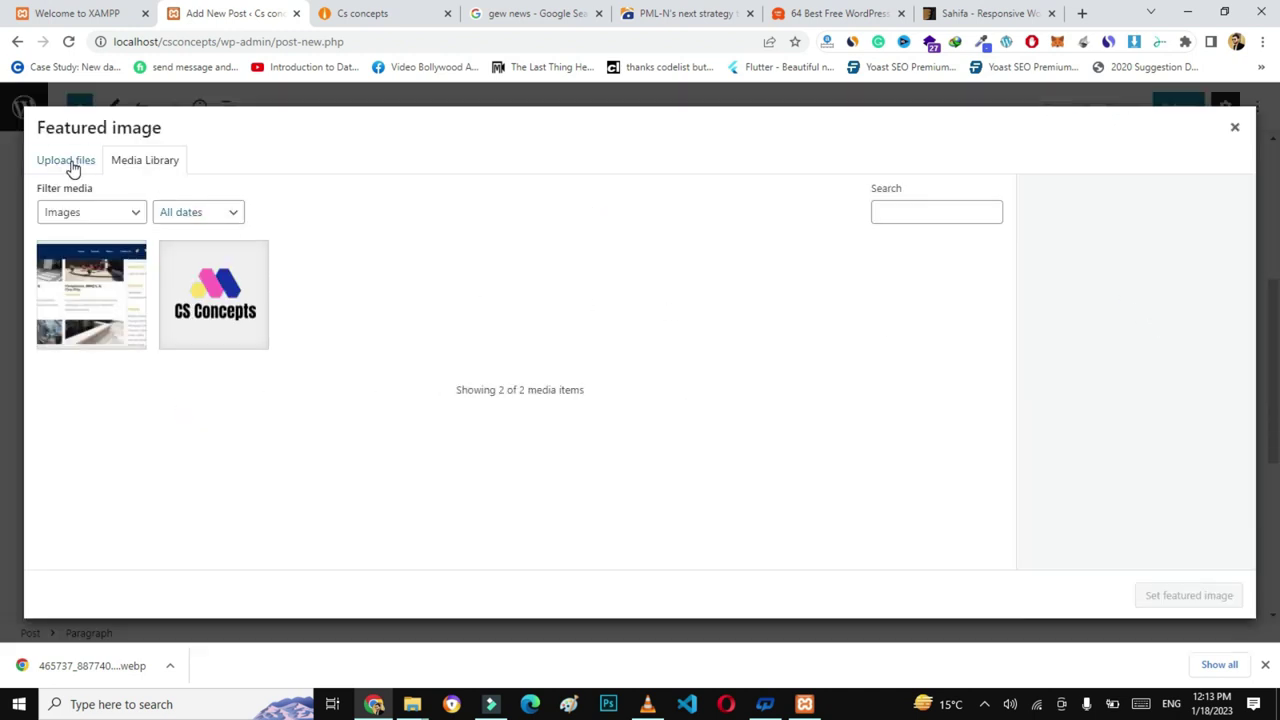
pyautogui.click(68, 162)
pyautogui.click(620, 372)
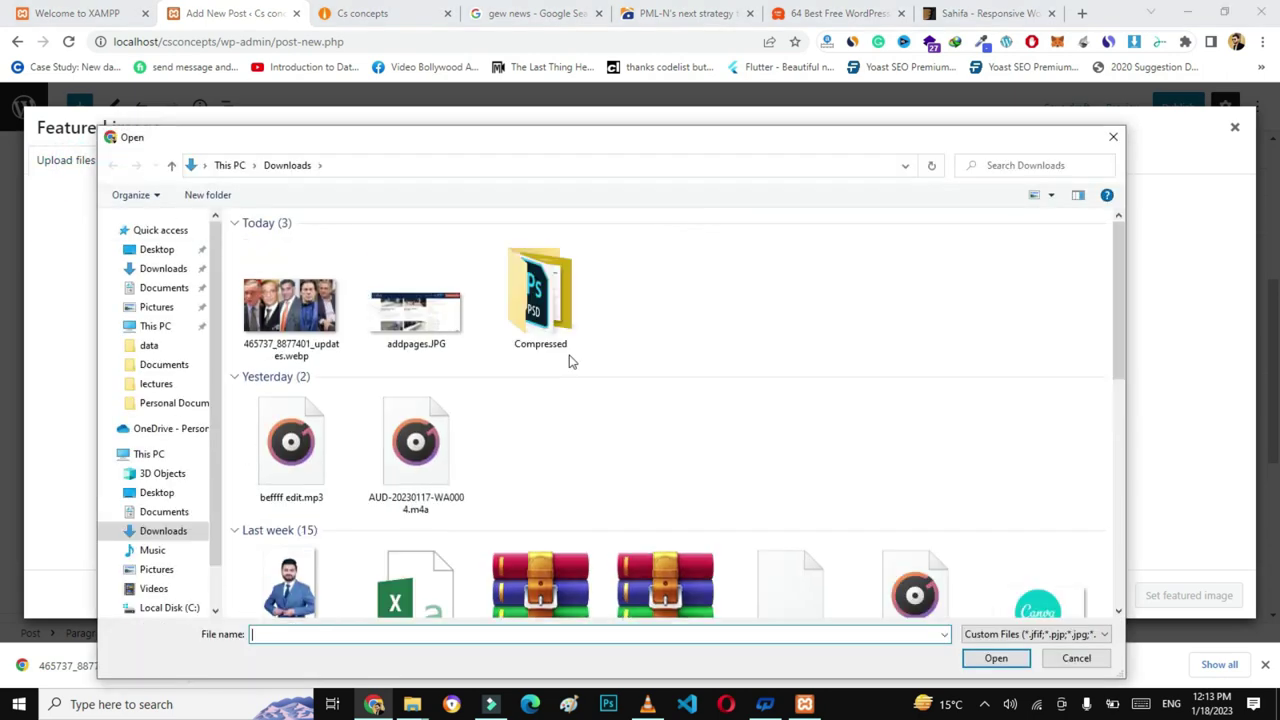
pyautogui.doubleClick(300, 315)
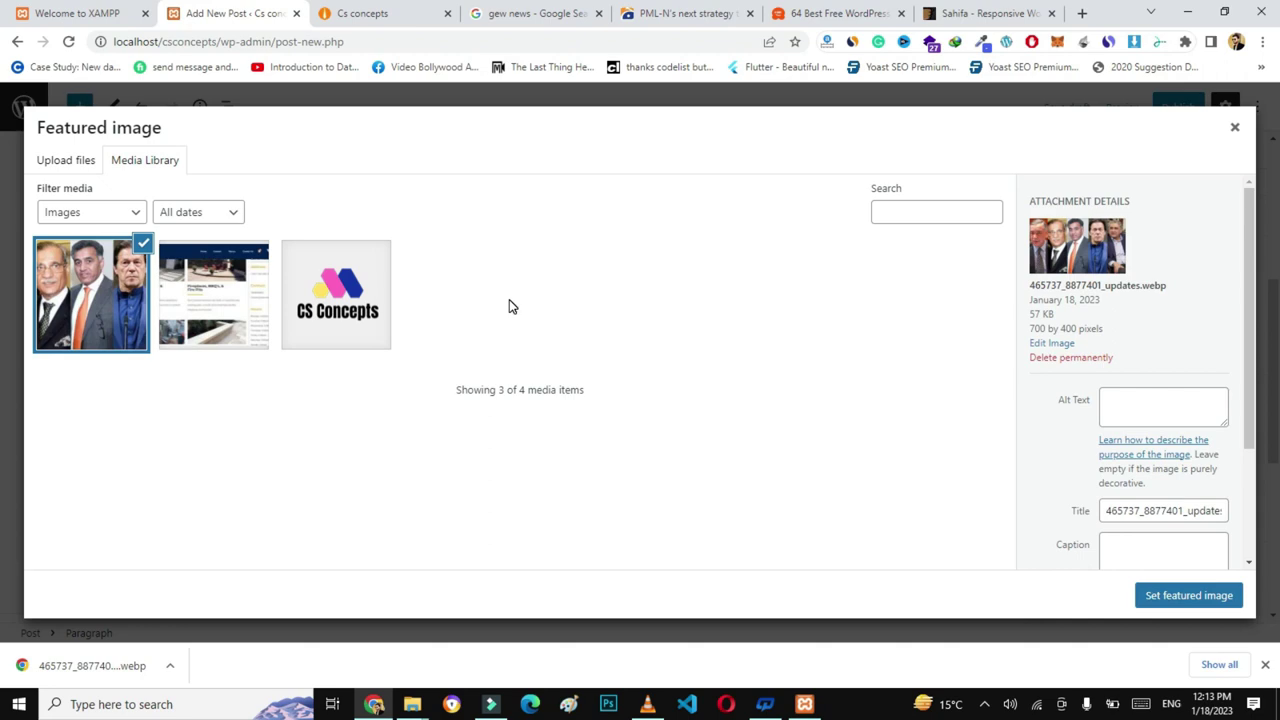
pyautogui.click(1163, 600)
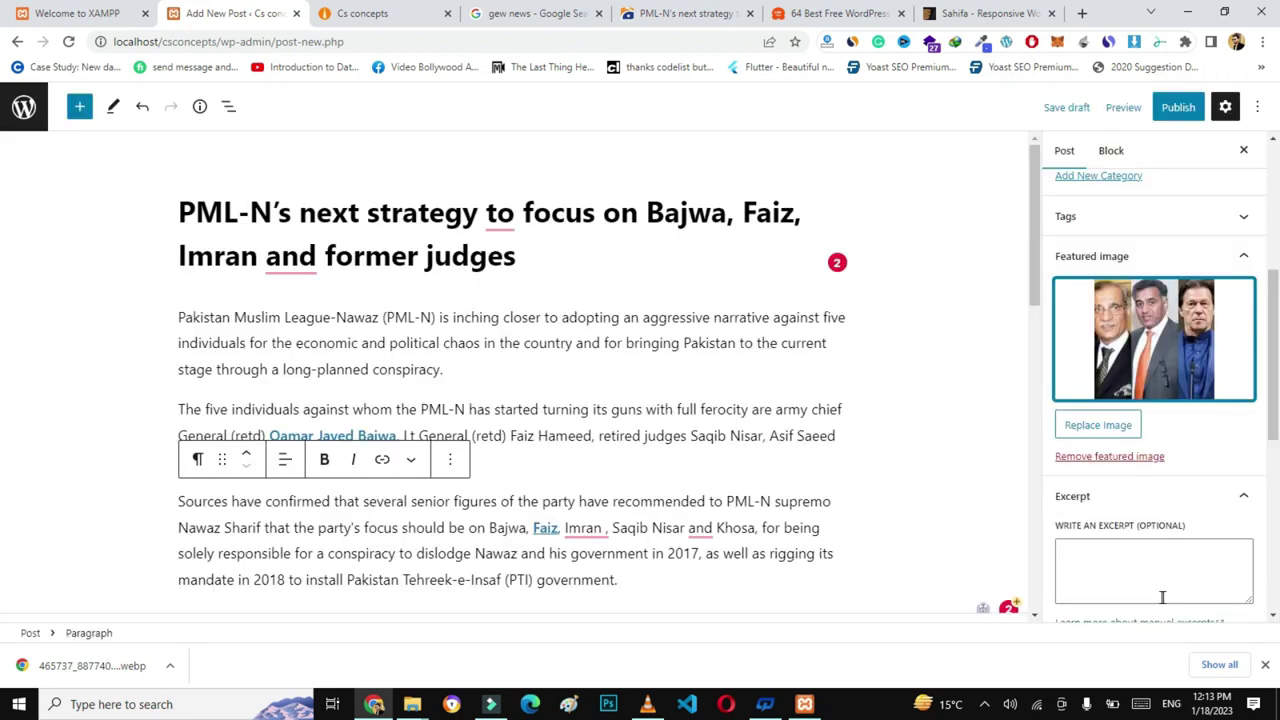
pyautogui.click(1178, 107)
pyautogui.click(1108, 107)
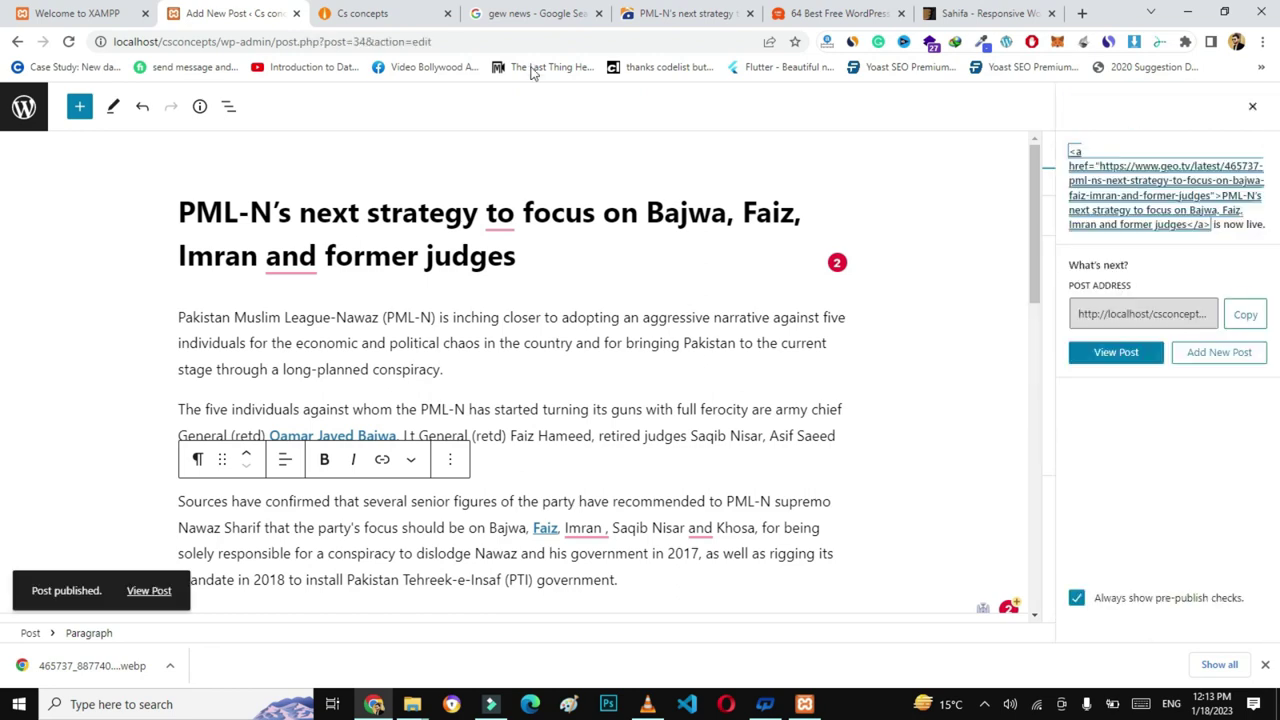
pyautogui.click(362, 14)
pyautogui.click(365, 41)
pyautogui.press('Return')
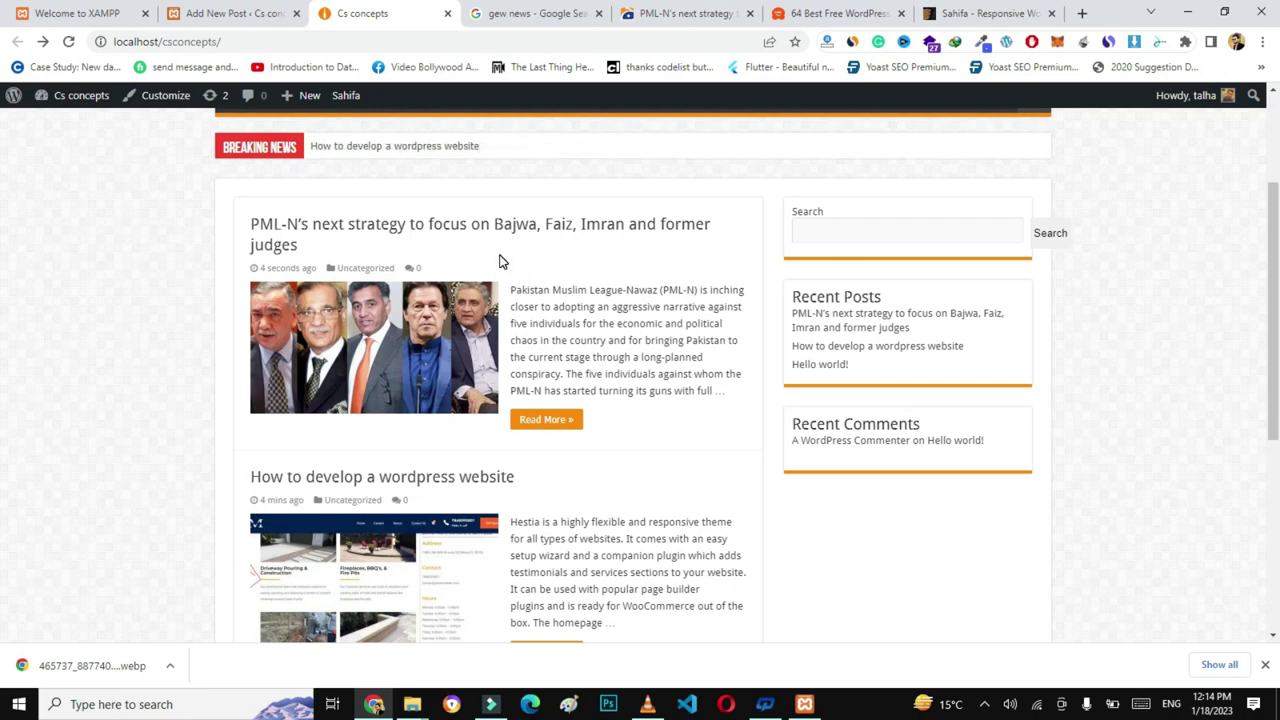
pyautogui.scroll(-4, 5, 212)
pyautogui.scroll(4, 3, 267)
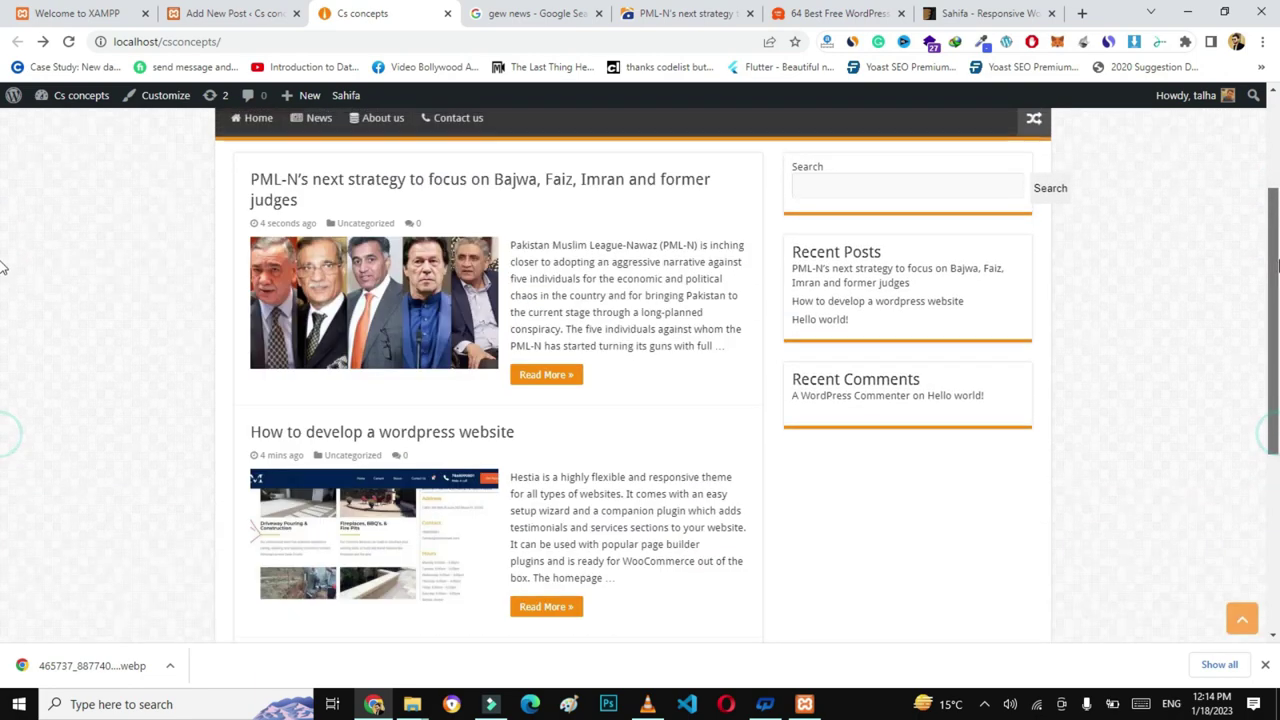
pyautogui.scroll(2, 3, 267)
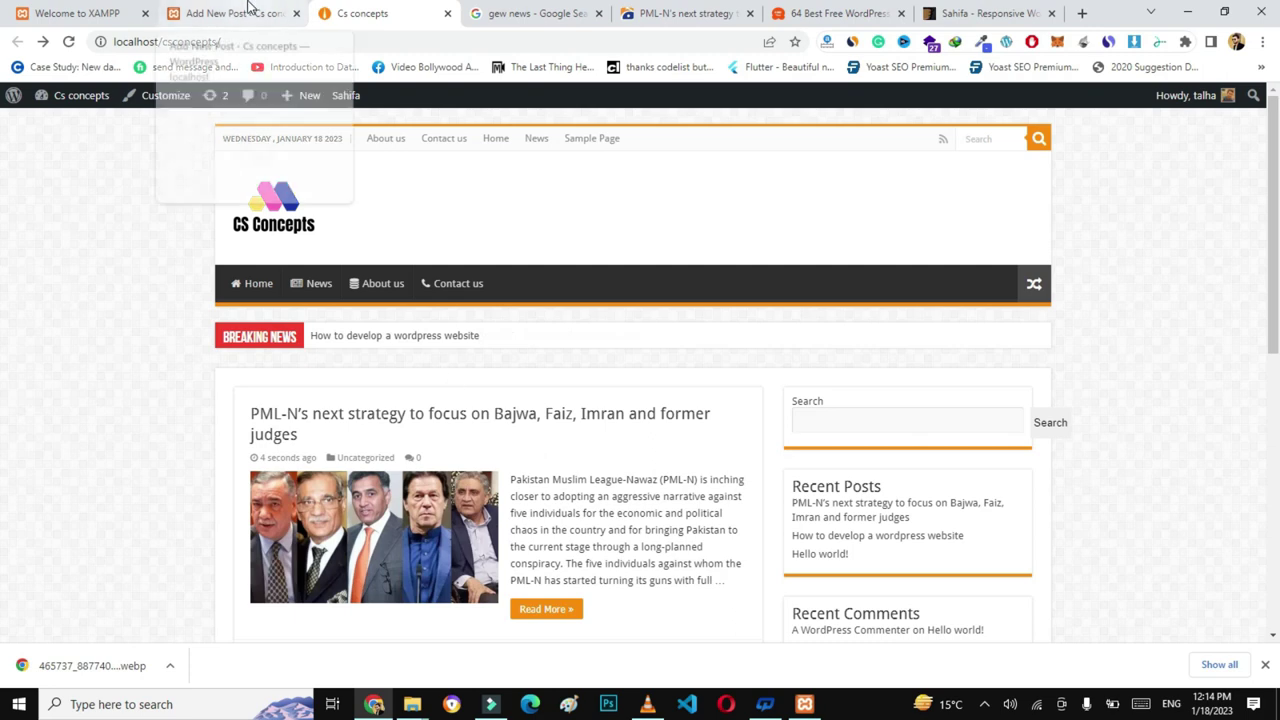
pyautogui.click(252, 11)
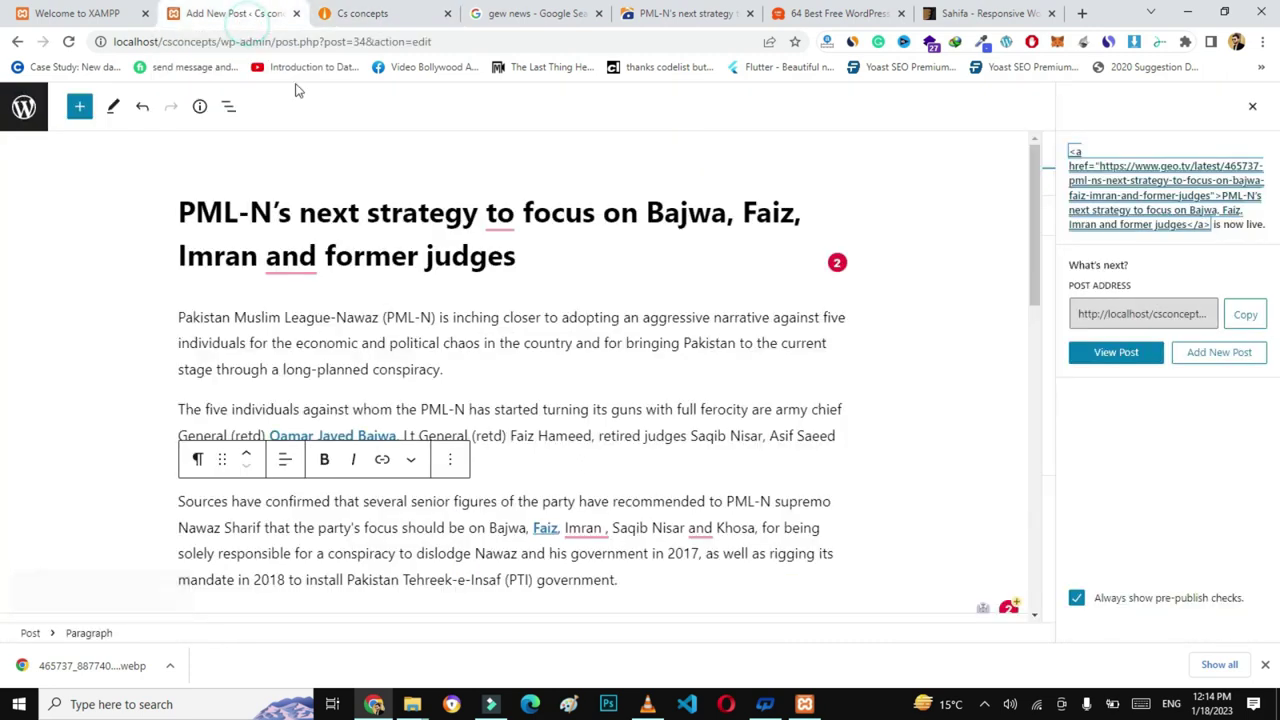
# - Go to the Posts list and then to the Posts > Categories page
pyautogui.click(22, 112)
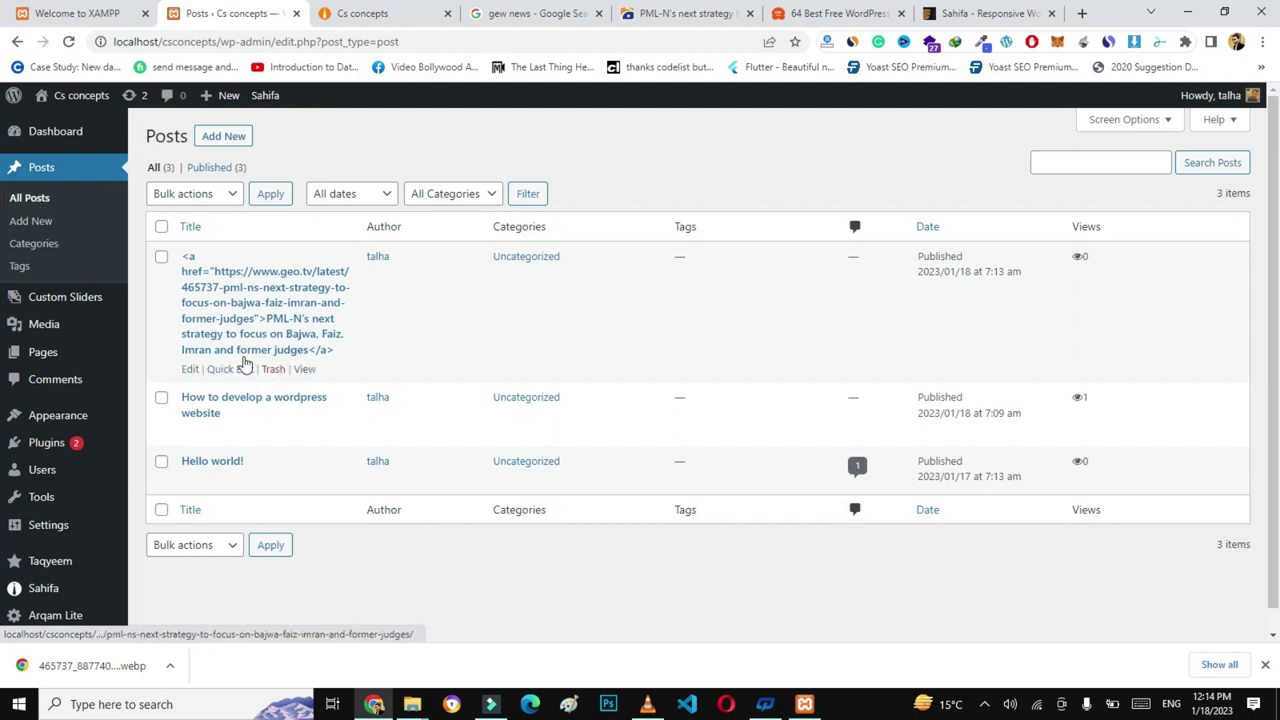
pyautogui.click(44, 247)
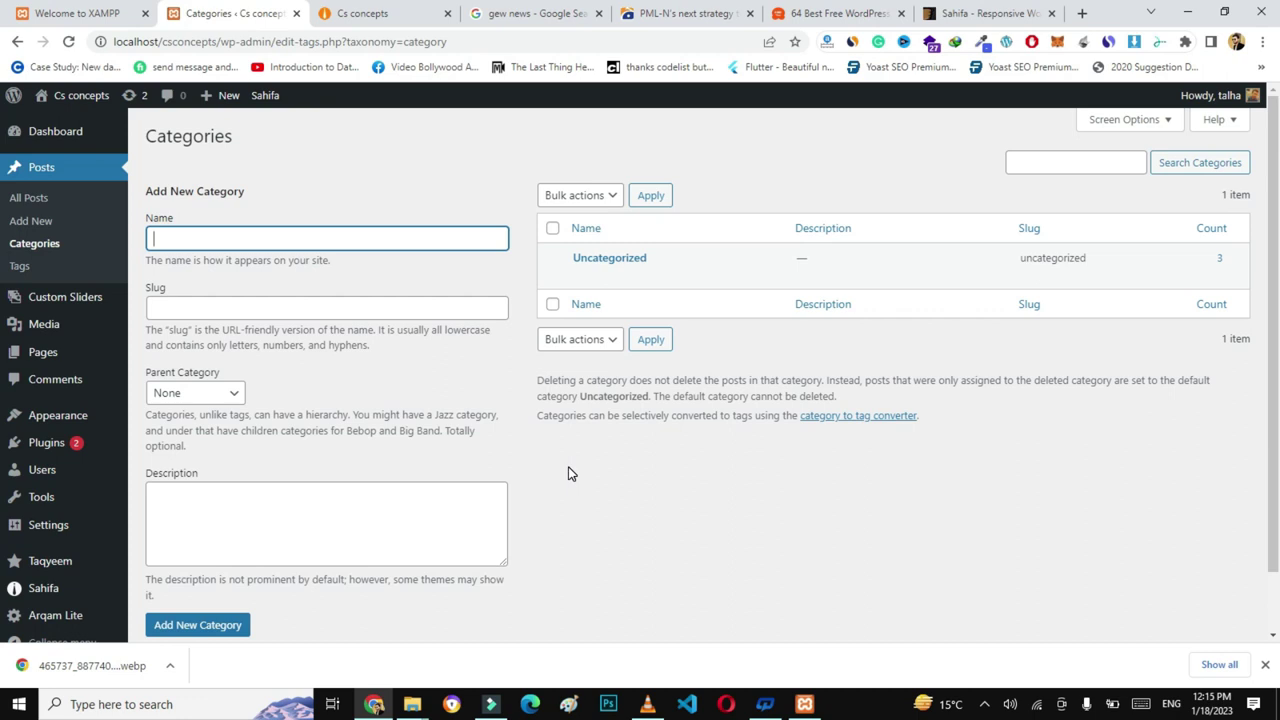
# - Create a category named Politics with the slug politics
pyautogui.click(680, 13)
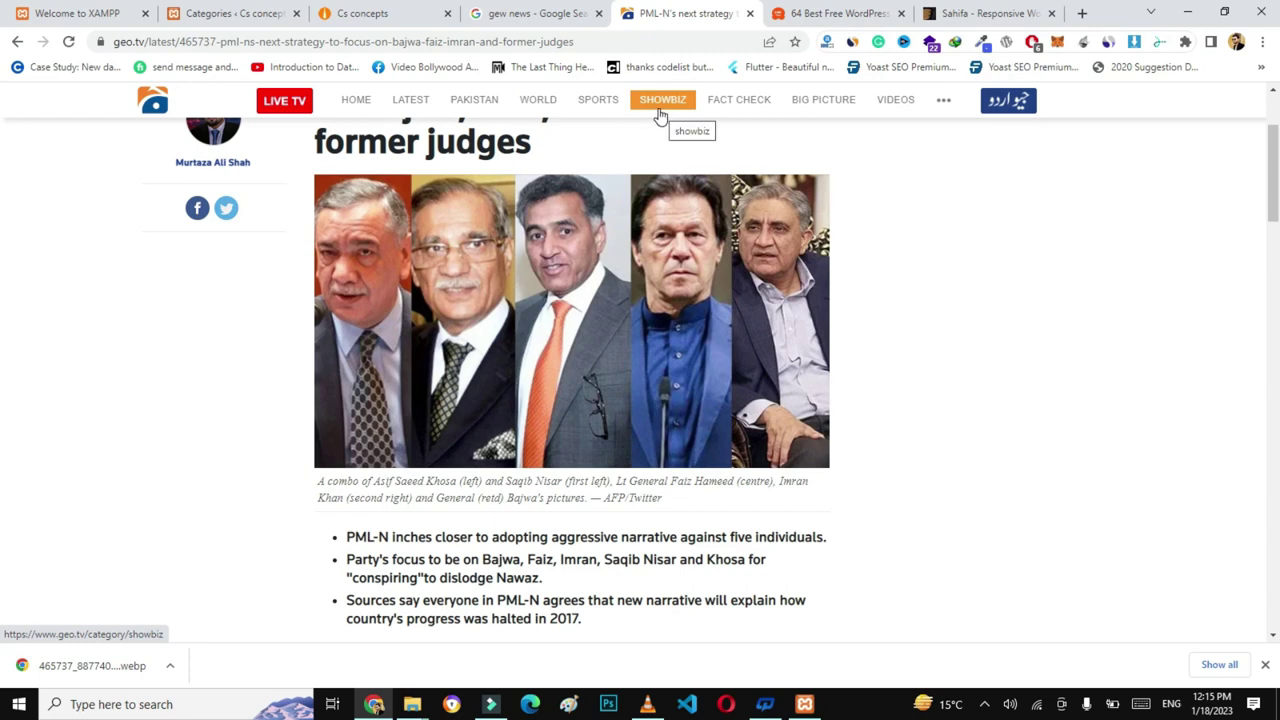
pyautogui.click(236, 10)
pyautogui.click(207, 230)
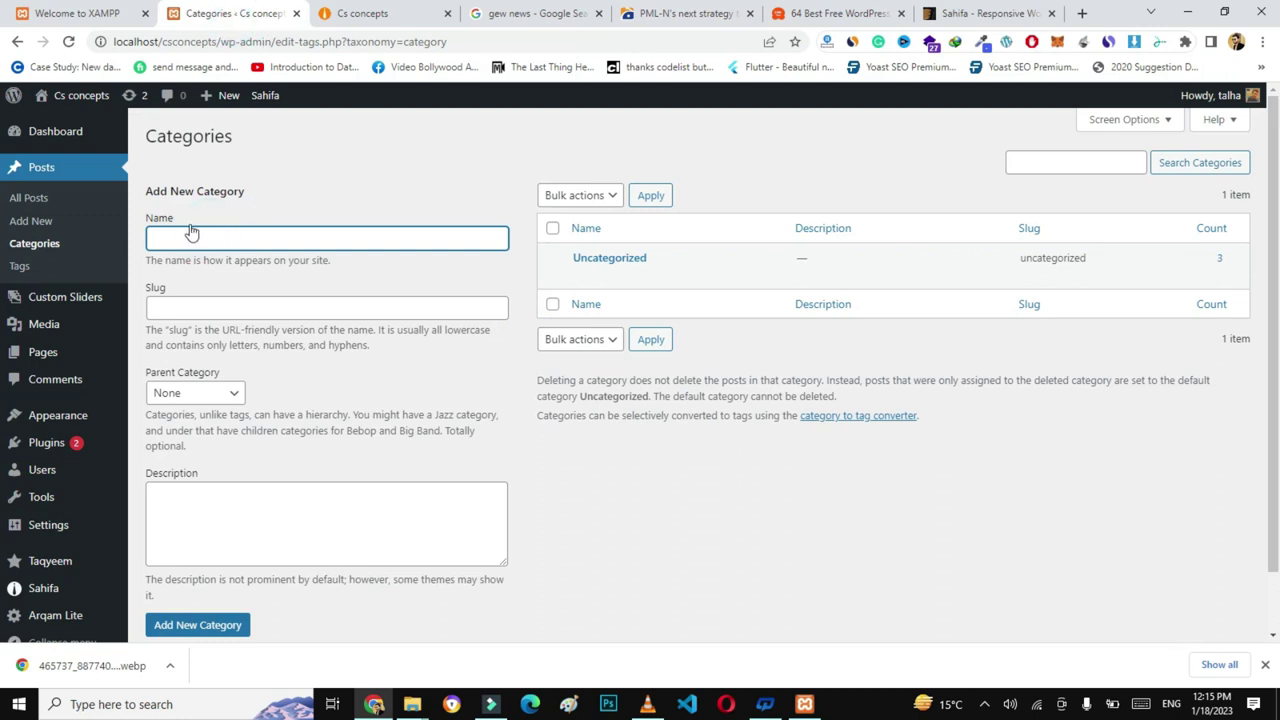
pyautogui.click(181, 231)
pyautogui.write('Politics')
pyautogui.doubleClick(179, 239)
pyautogui.hotkey('ctrl', 'c')
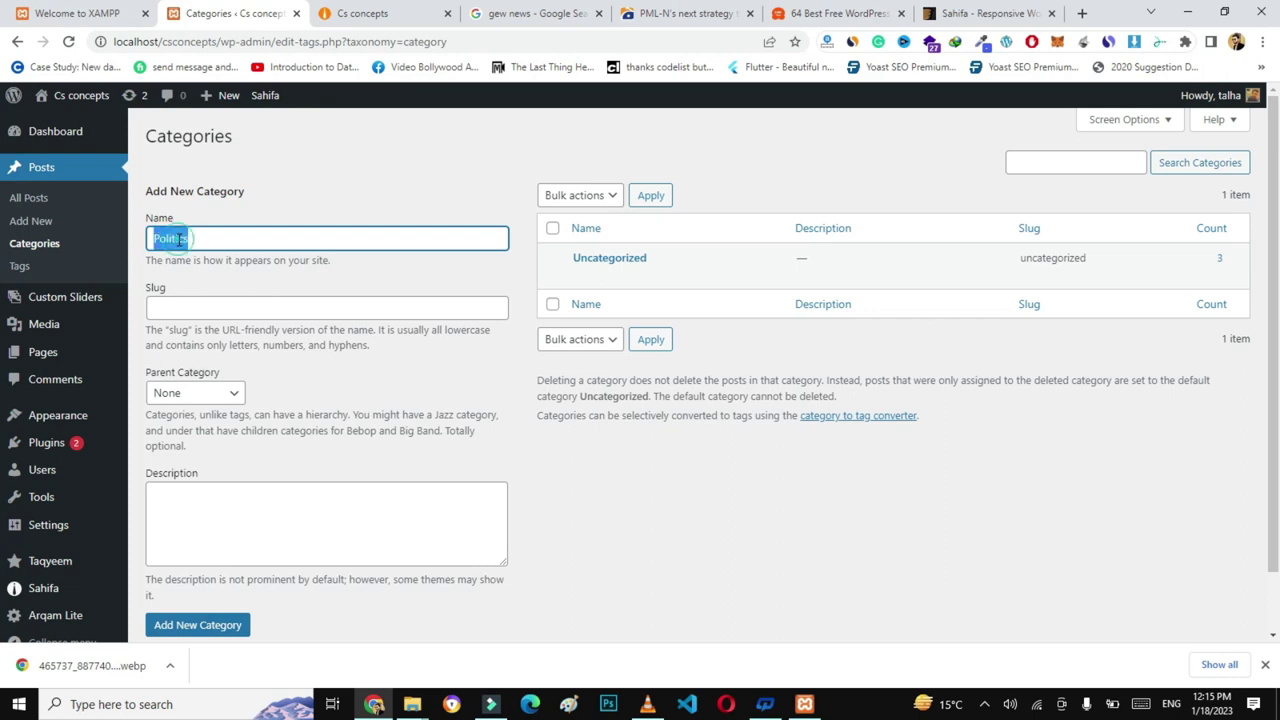
pyautogui.click(186, 306)
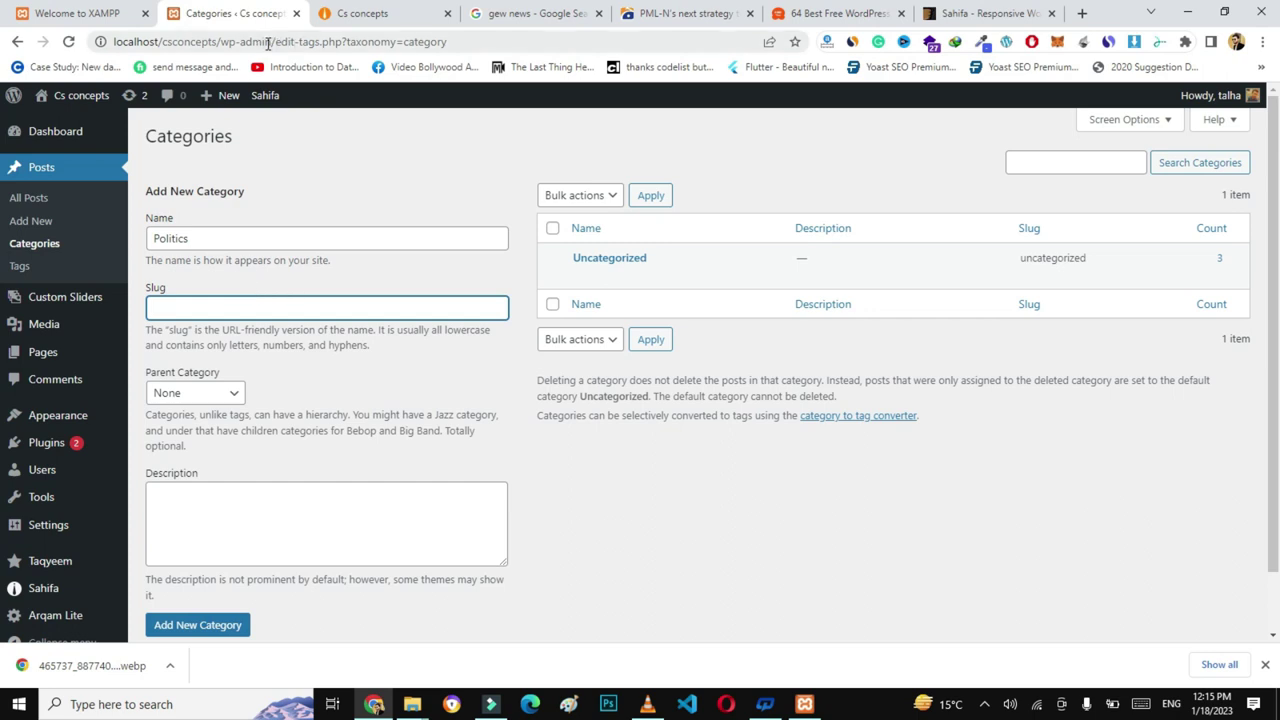
pyautogui.hotkey('ctrl', 'v')
pyautogui.click(200, 630)
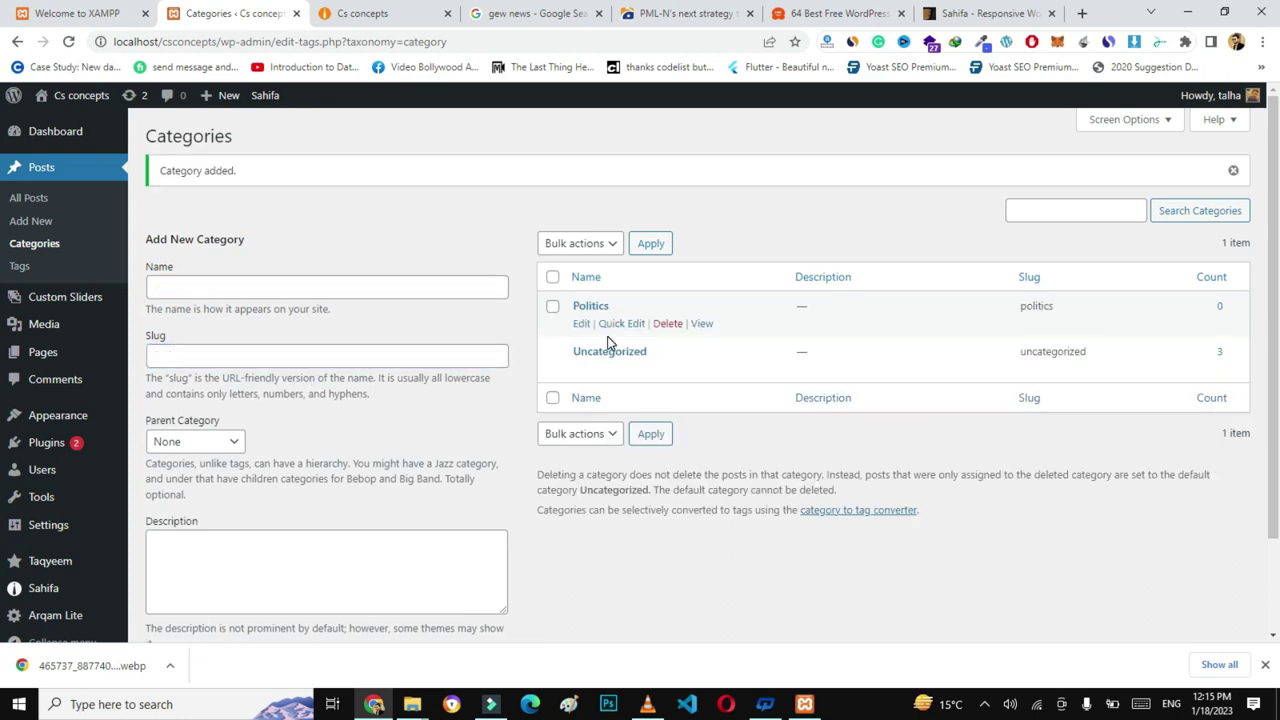
# - Add a Sprots category, reusing the name as its slug
pyautogui.click(198, 289)
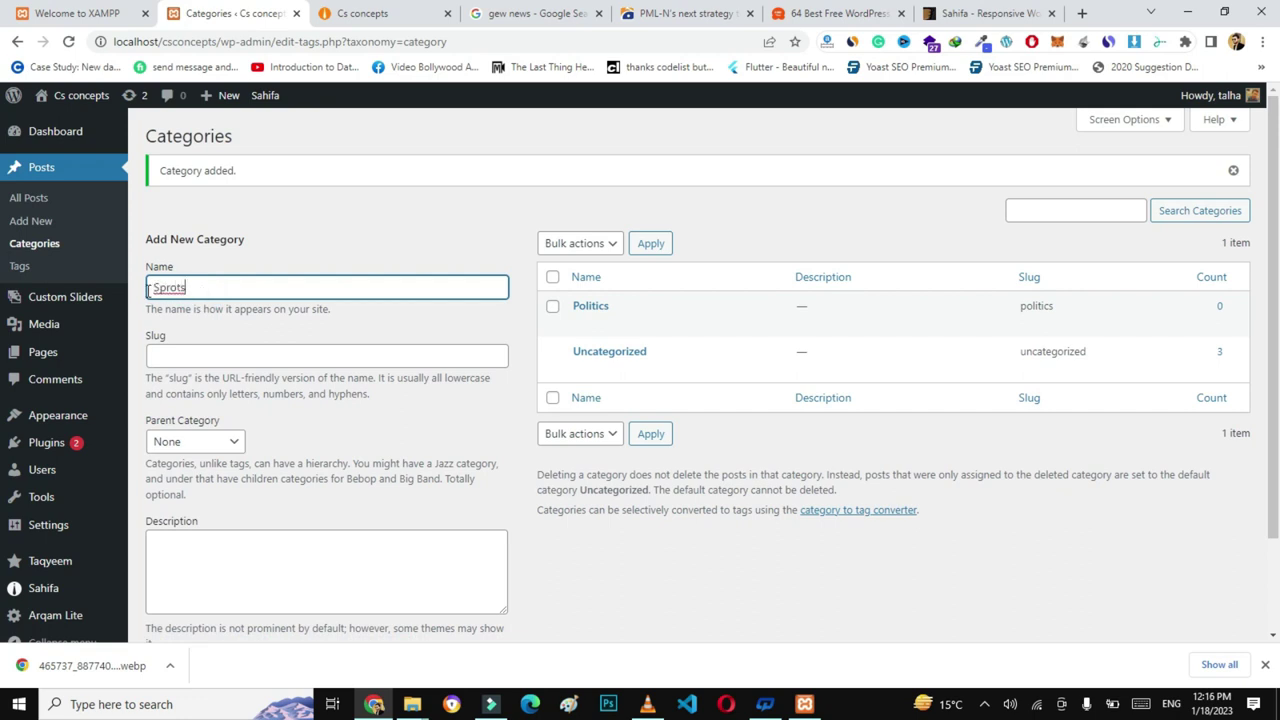
pyautogui.write('Sprots')
pyautogui.hotkey('ctrl', 'a')
pyautogui.hotkey('ctrl', 'c')
pyautogui.click(186, 351)
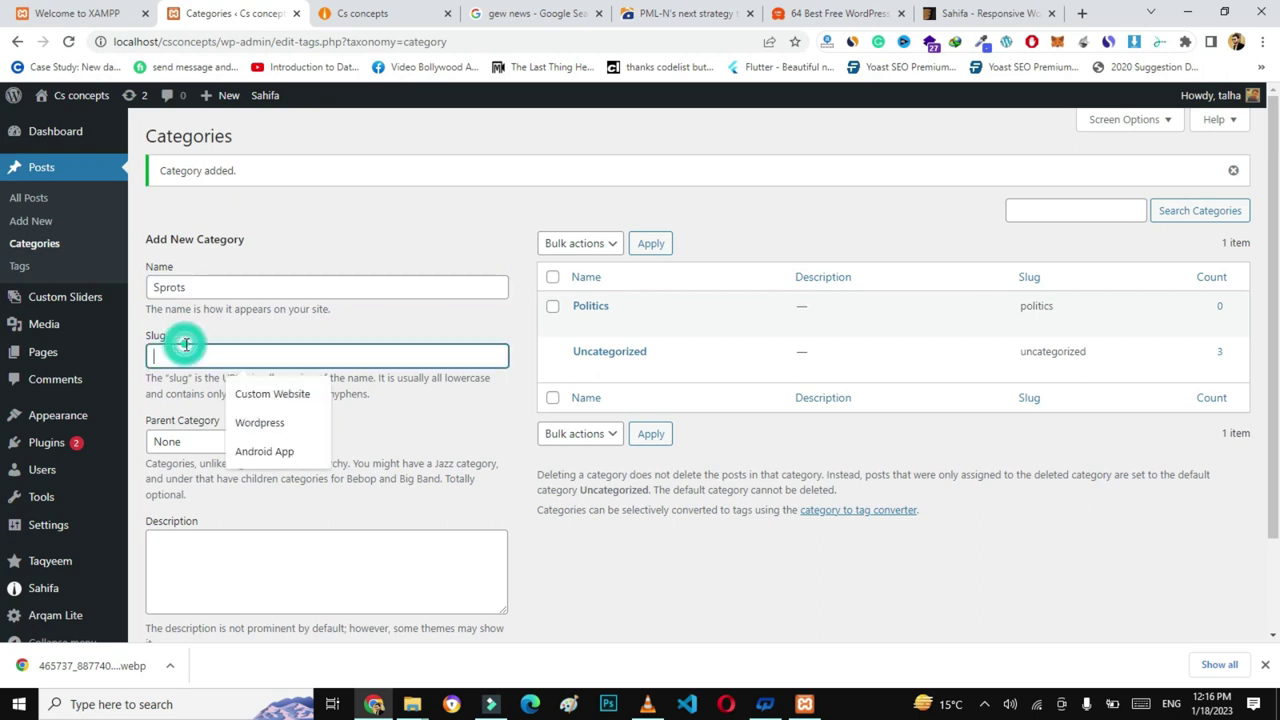
pyautogui.hotkey('ctrl', 'v')
pyautogui.click(249, 323)
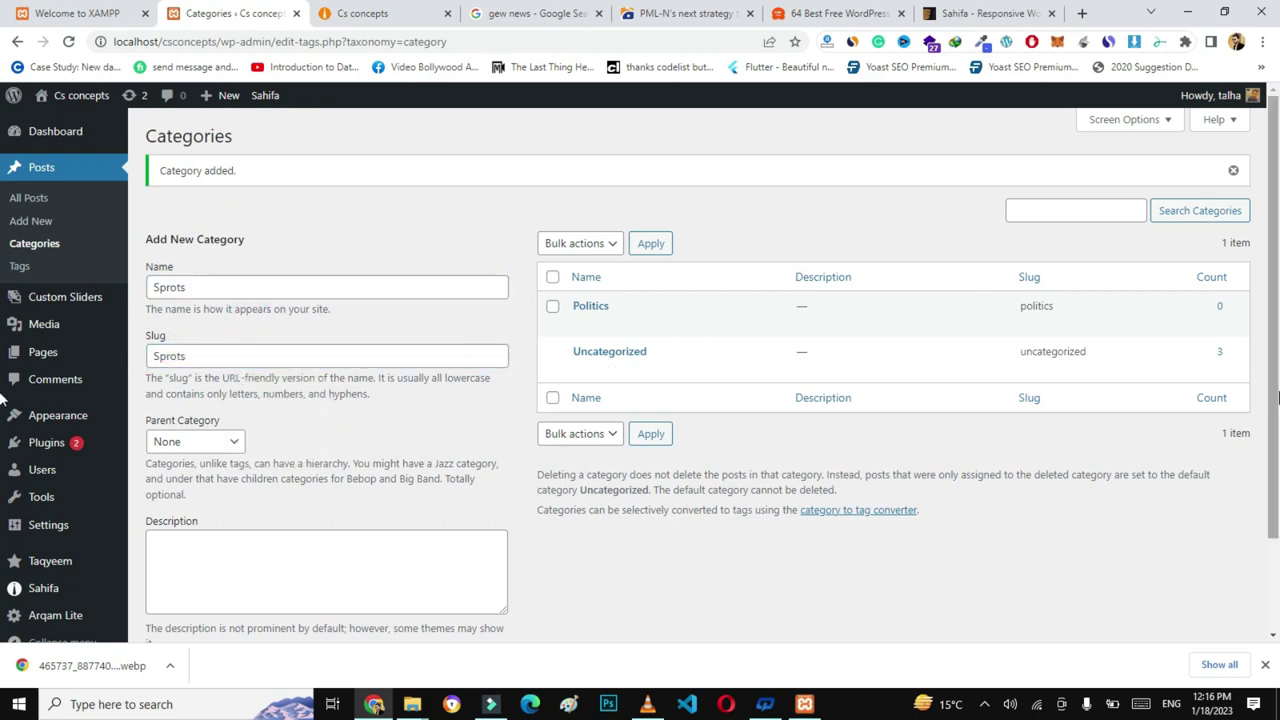
pyautogui.scroll(-1, 330, 470)
pyautogui.click(220, 598)
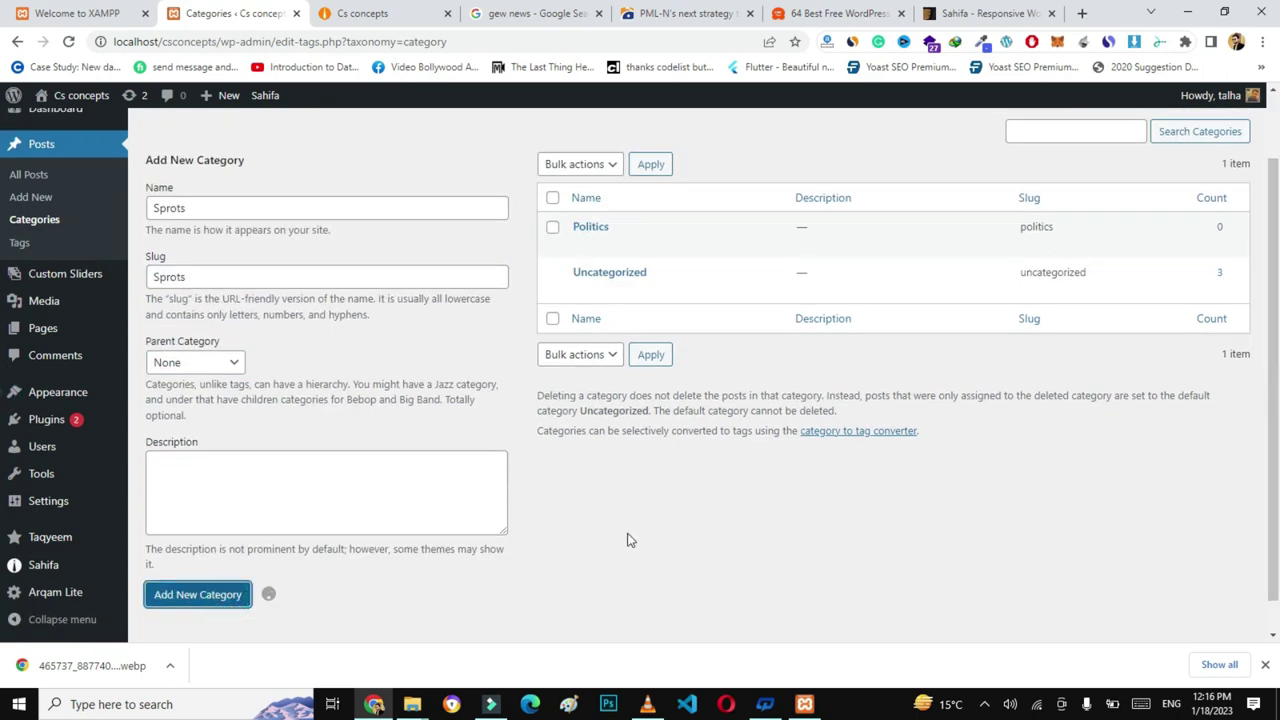
# - Add a Fashion category with the slug Fashion
pyautogui.click(242, 207)
pyautogui.write('Fashion')
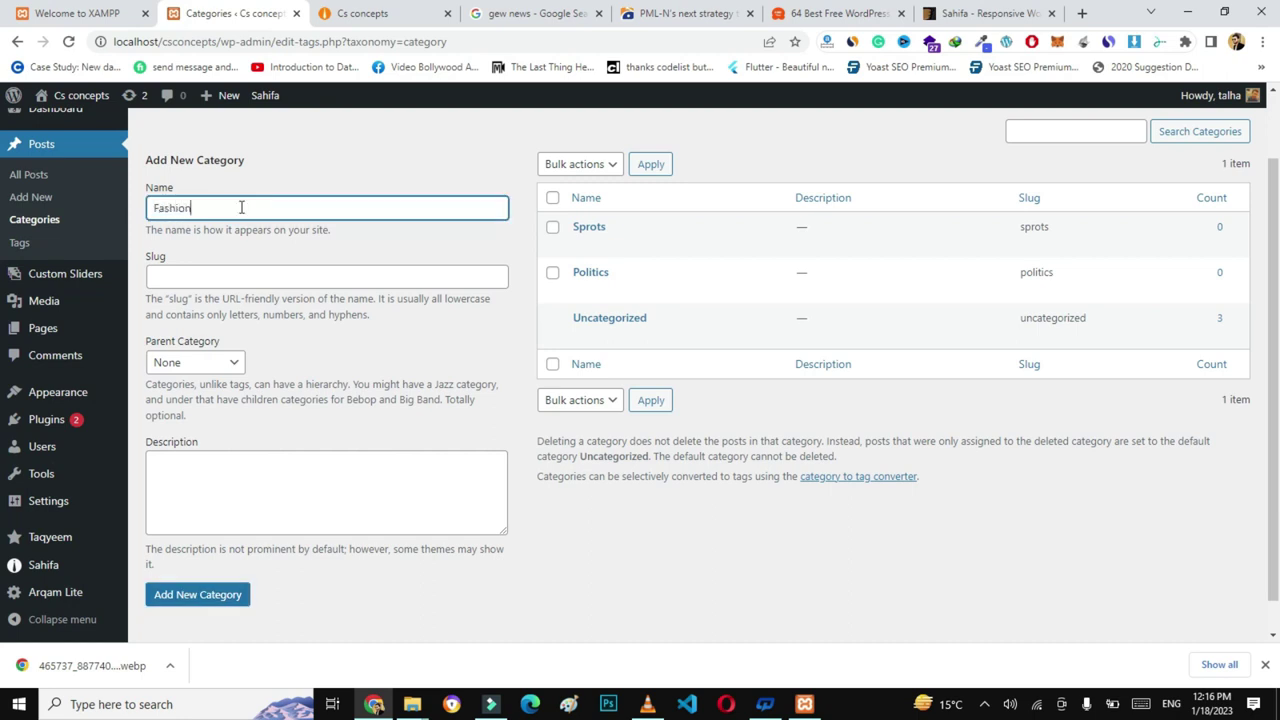
pyautogui.hotkey('ctrl', 'a')
pyautogui.click(222, 276)
pyautogui.hotkey('ctrl', 'v')
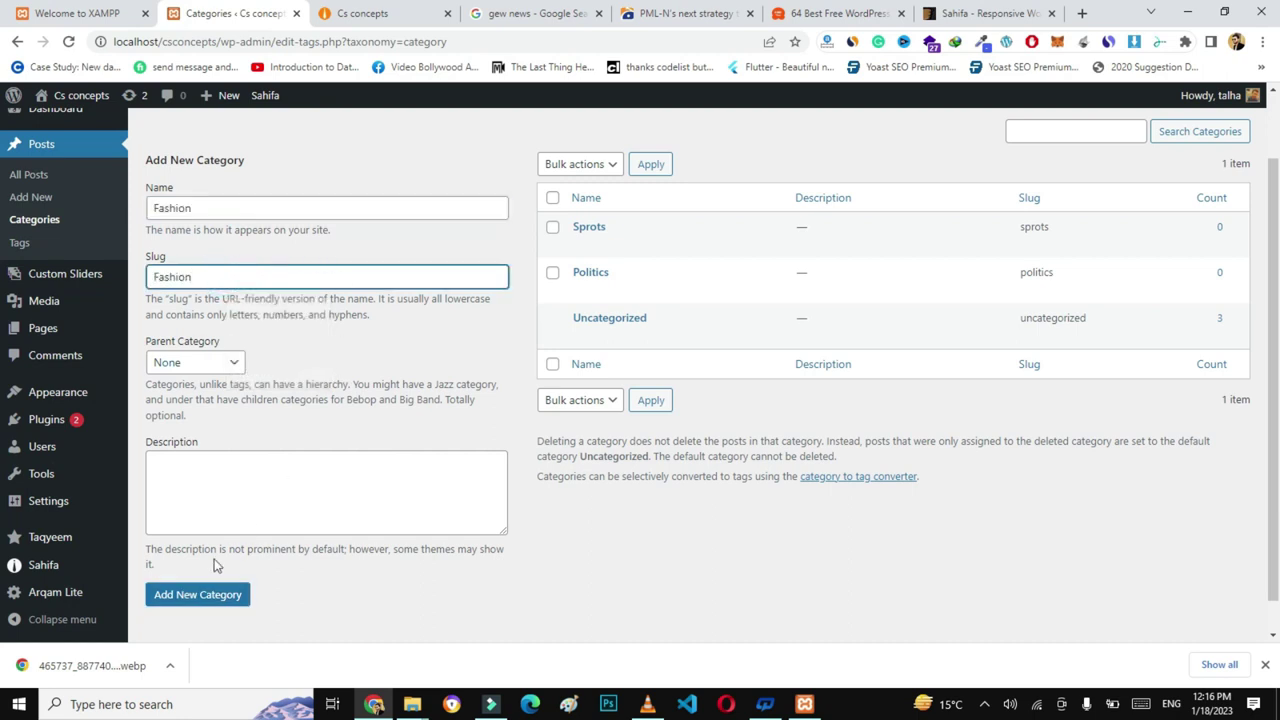
pyautogui.click(195, 596)
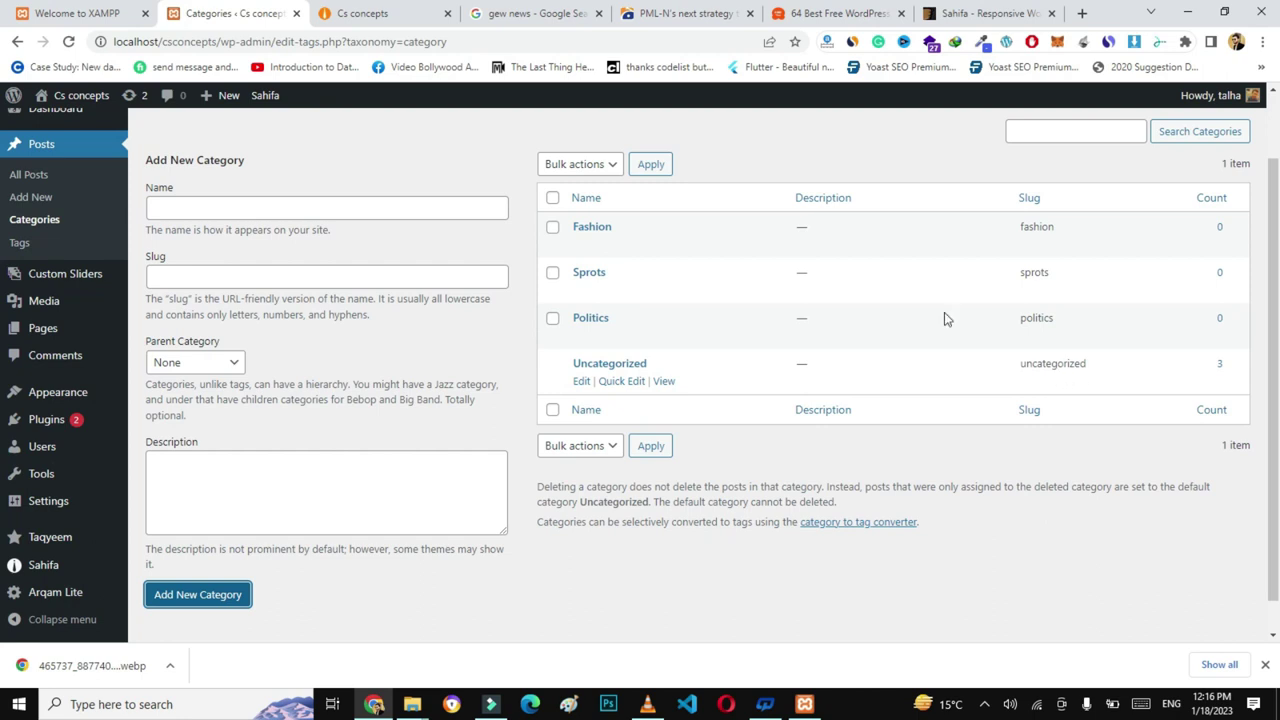
# - Refresh the list and add an Education category with the slug Education
pyautogui.press('F5')
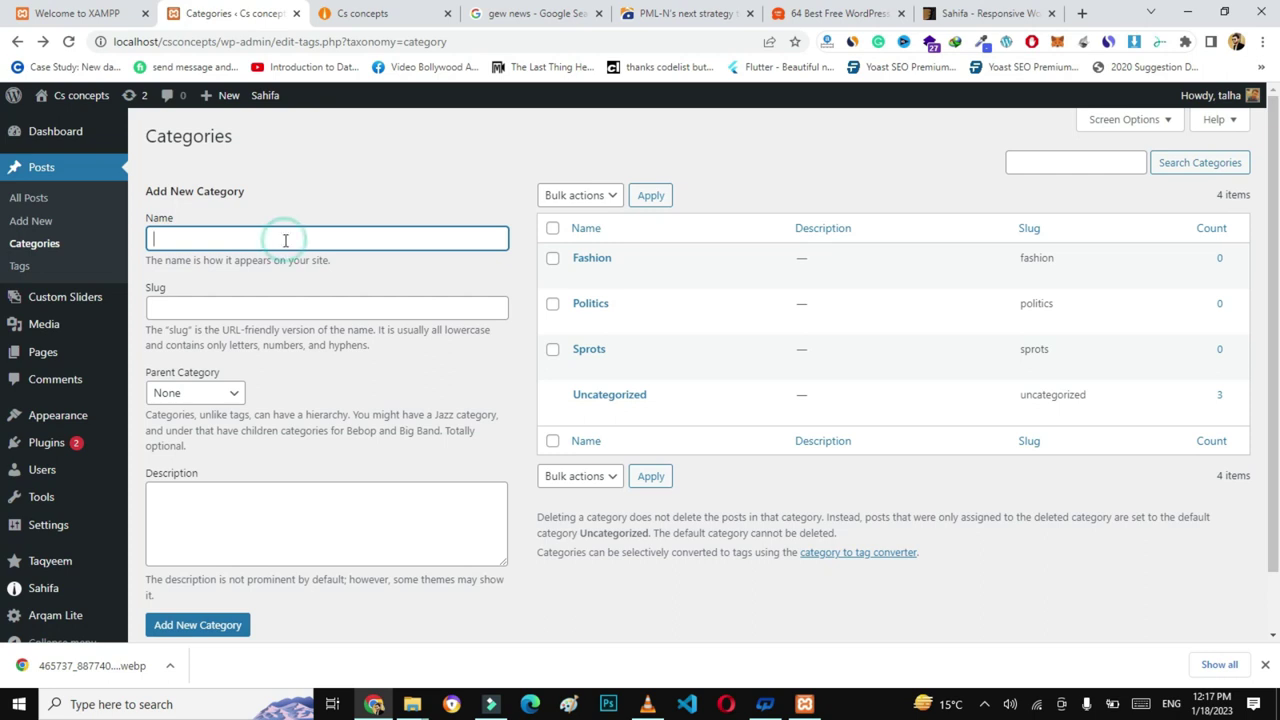
pyautogui.write('Educat')
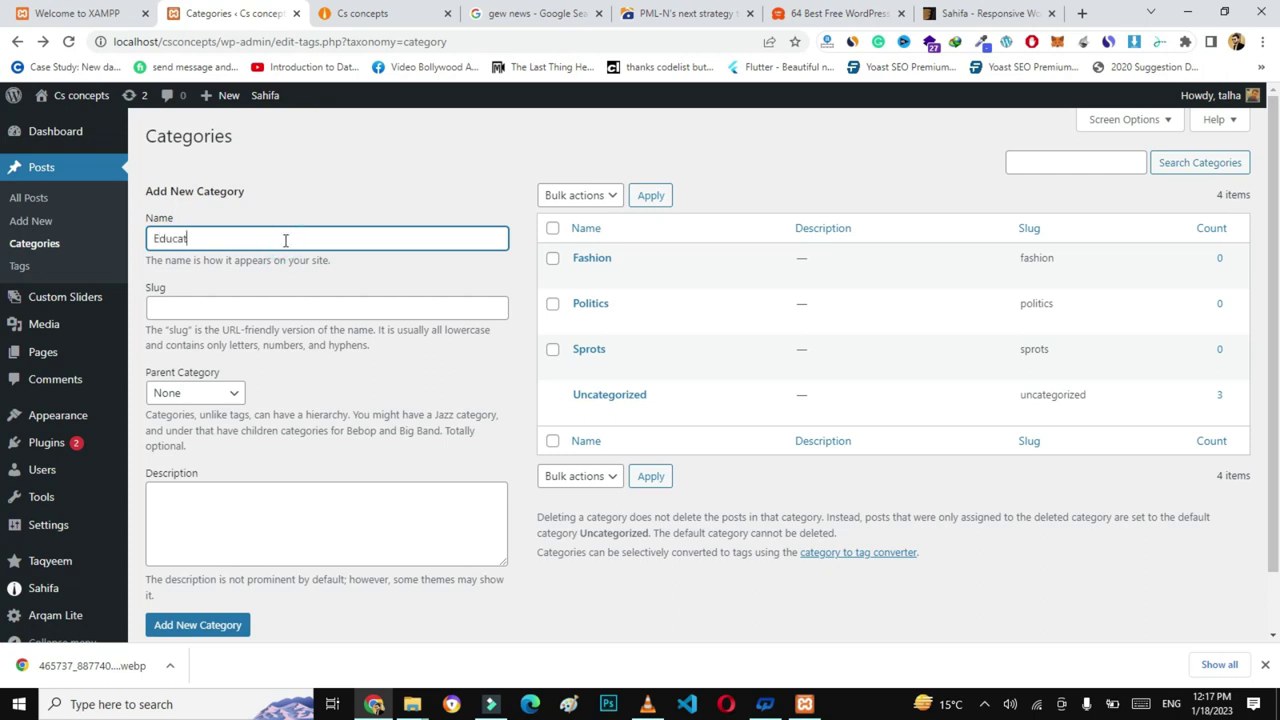
pyautogui.write('ion')
pyautogui.hotkey('ctrl', 'a')
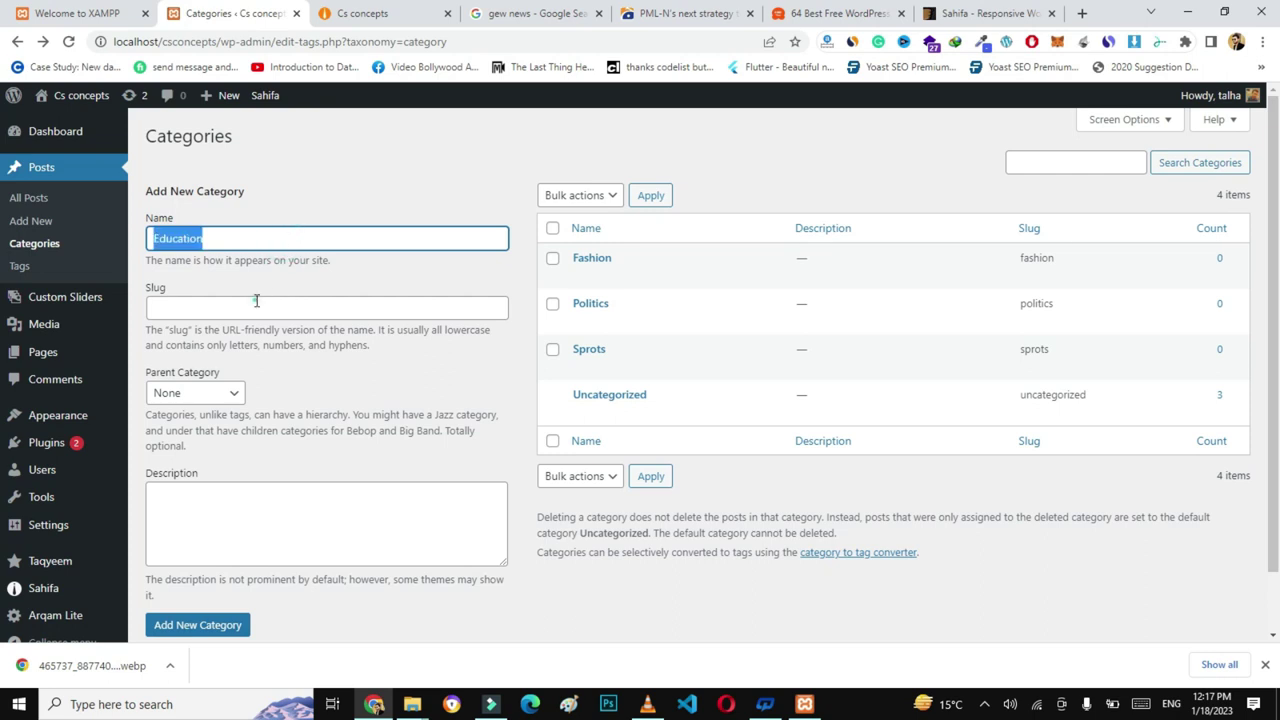
pyautogui.click(256, 302)
pyautogui.hotkey('ctrl', 'v')
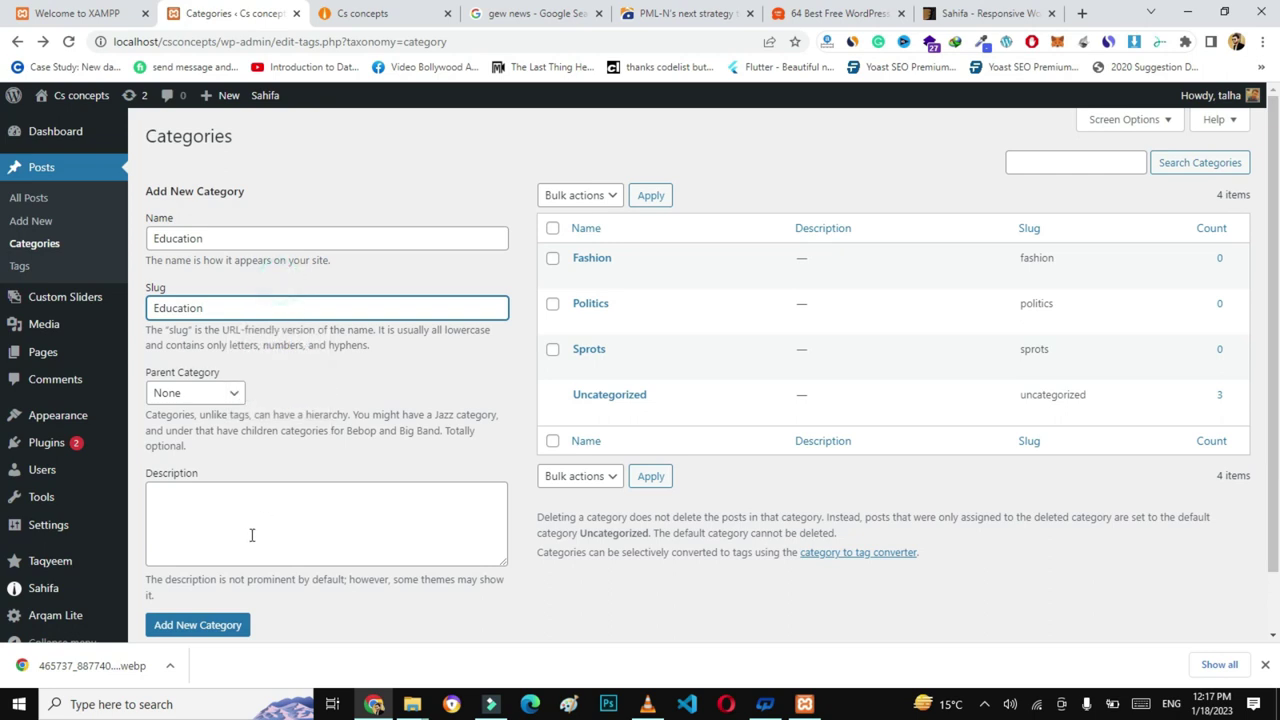
pyautogui.click(197, 624)
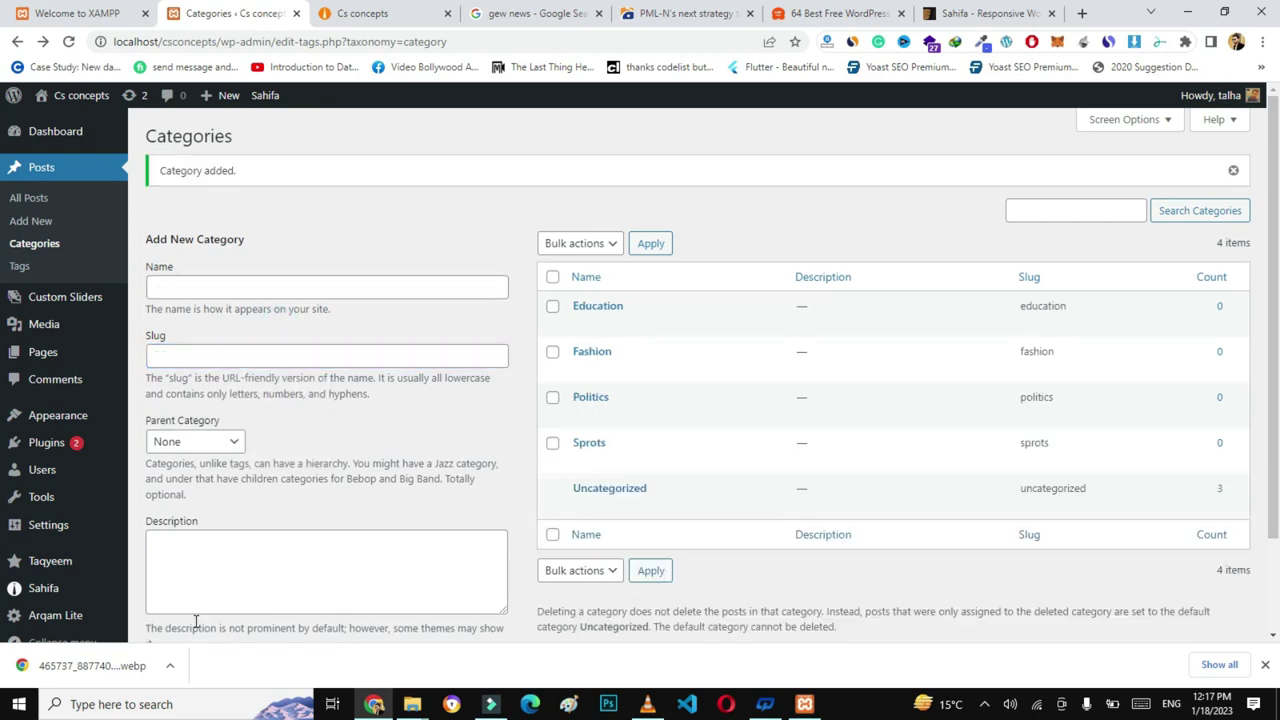
# - Move the 'How to develop a wordpress website' post from Uncategorized to Education
pyautogui.click(34, 205)
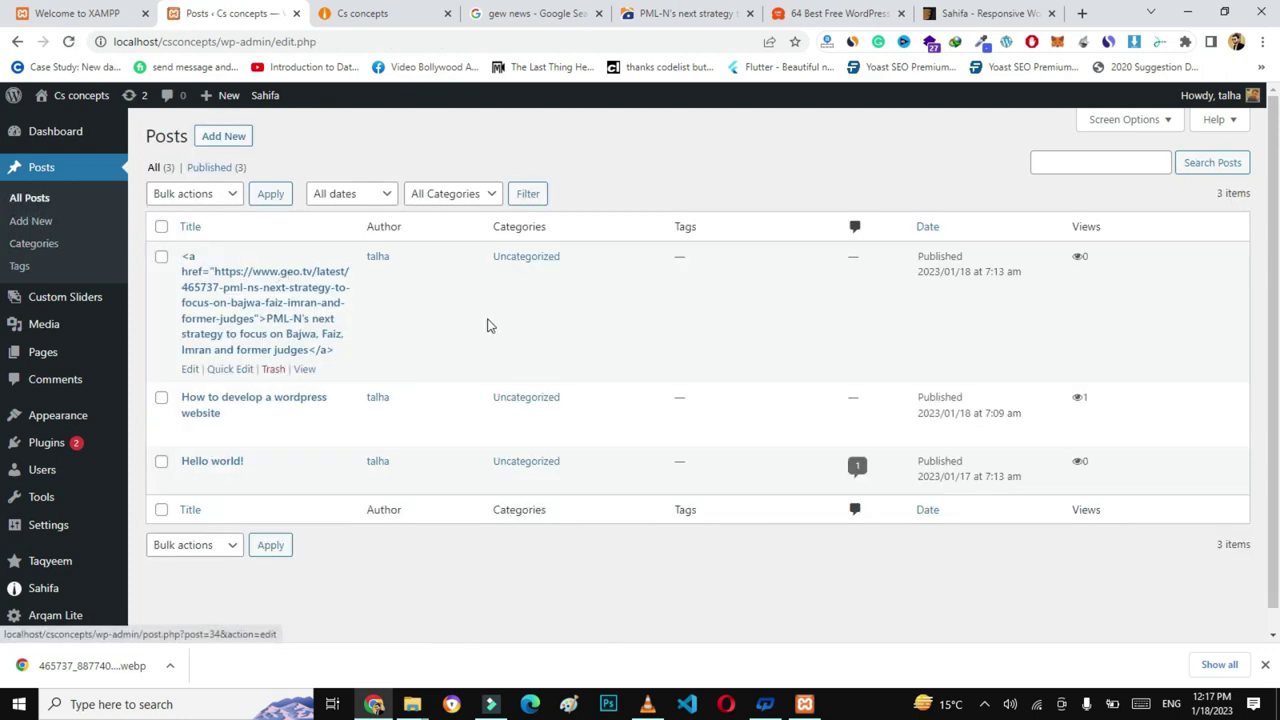
pyautogui.moveTo(295, 420)
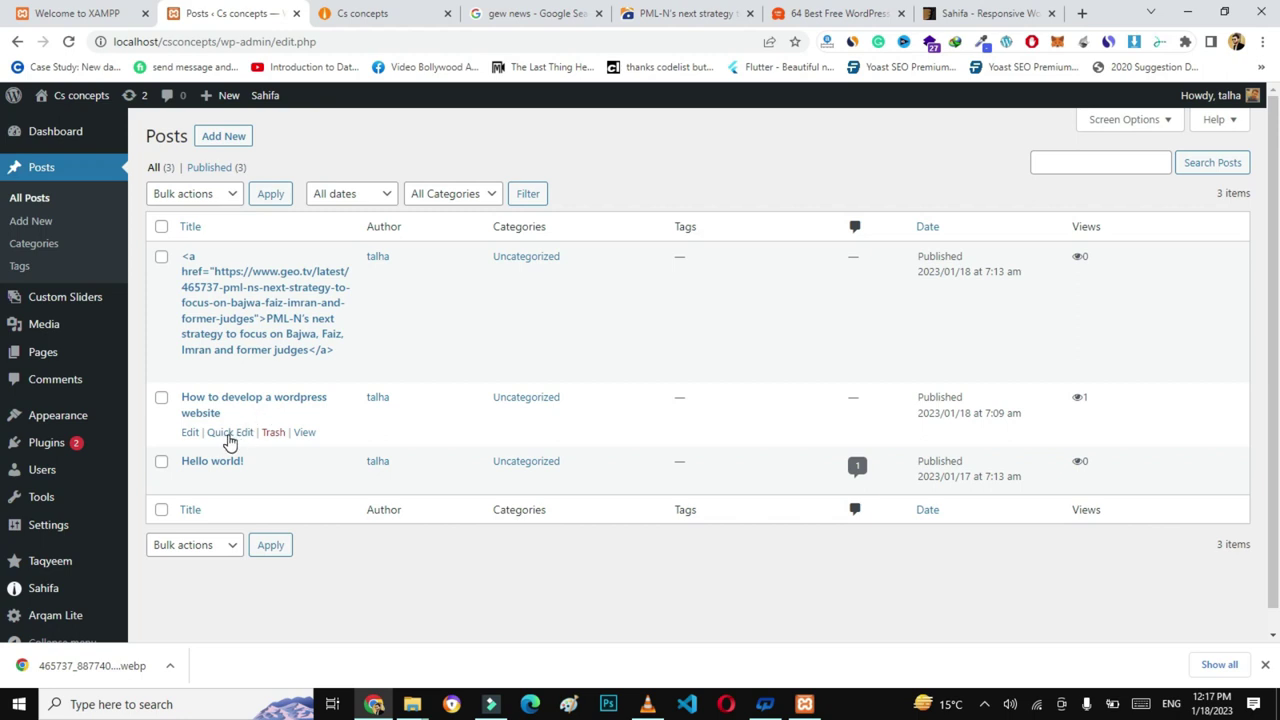
pyautogui.click(231, 434)
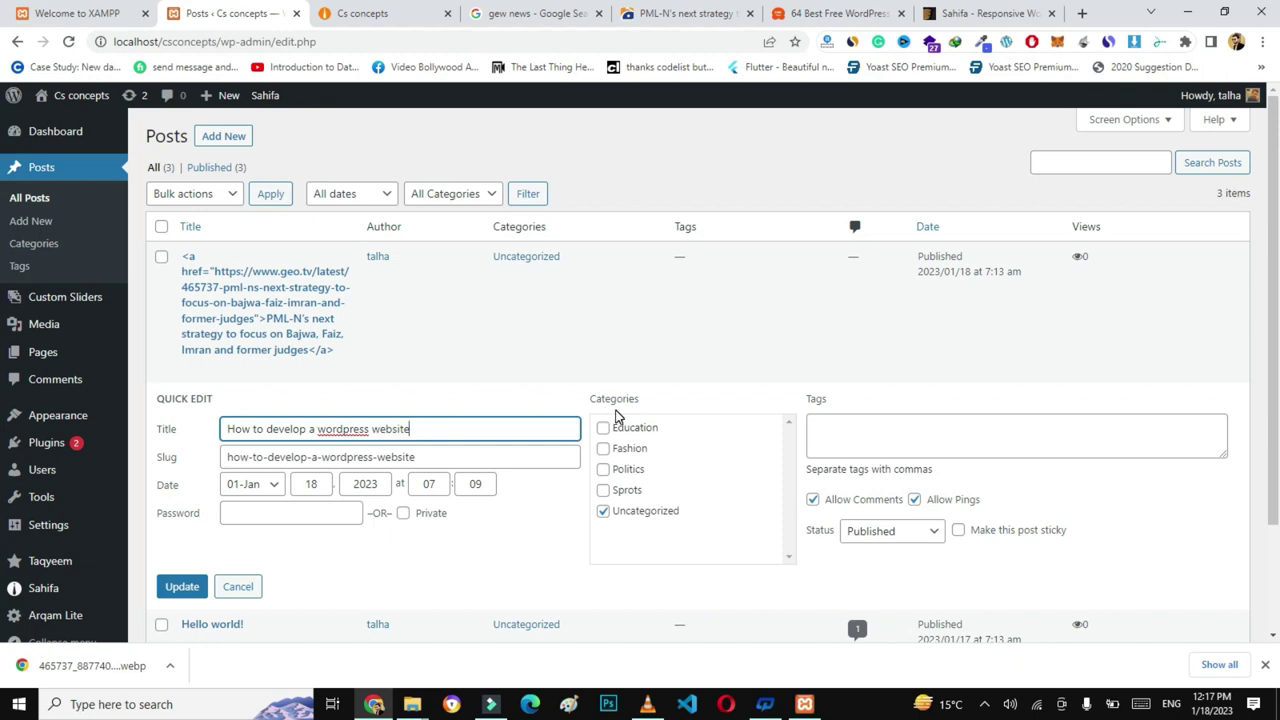
pyautogui.click(605, 514)
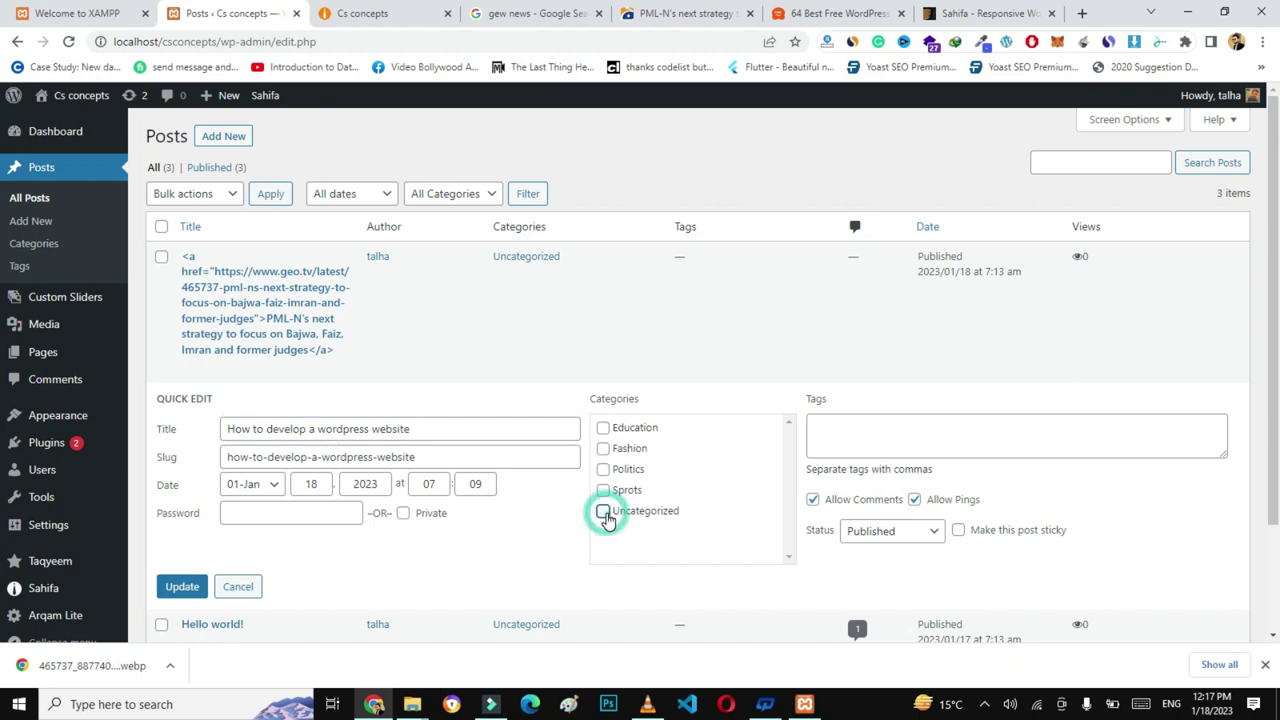
pyautogui.click(603, 428)
pyautogui.click(183, 587)
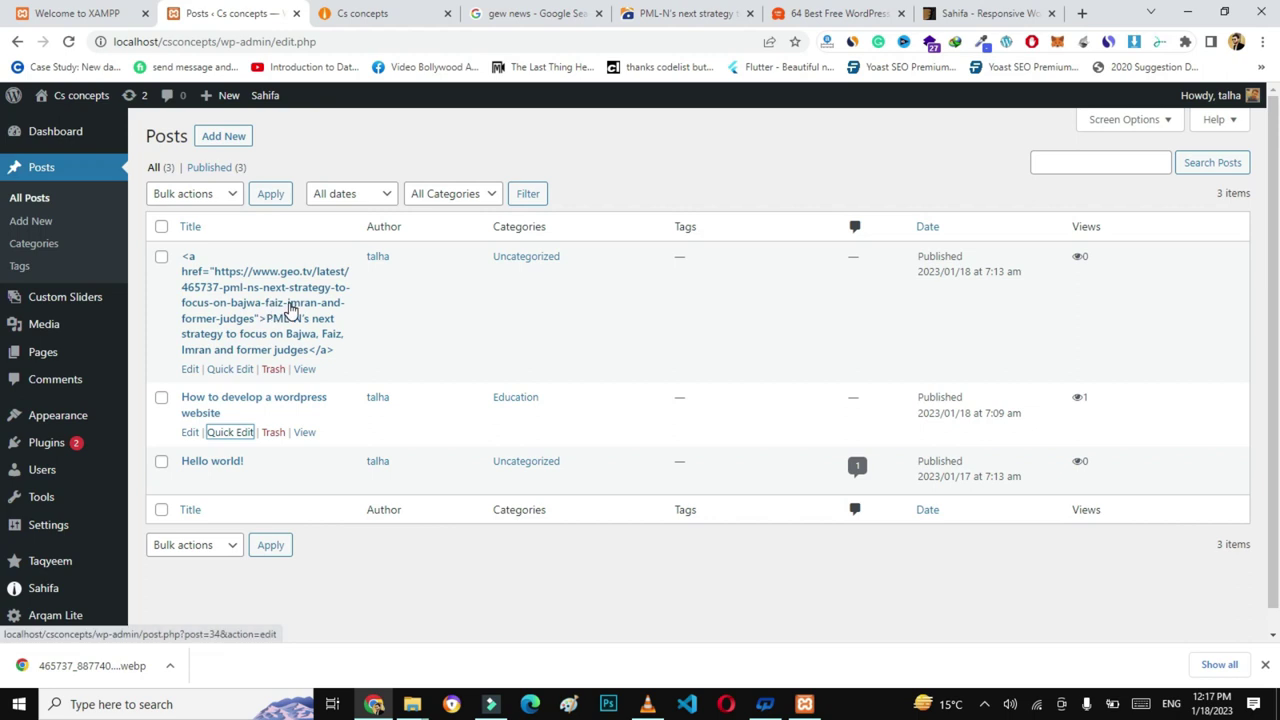
# - Move the PML-N post from Uncategorized to Politics and switch to the live site
pyautogui.click(223, 369)
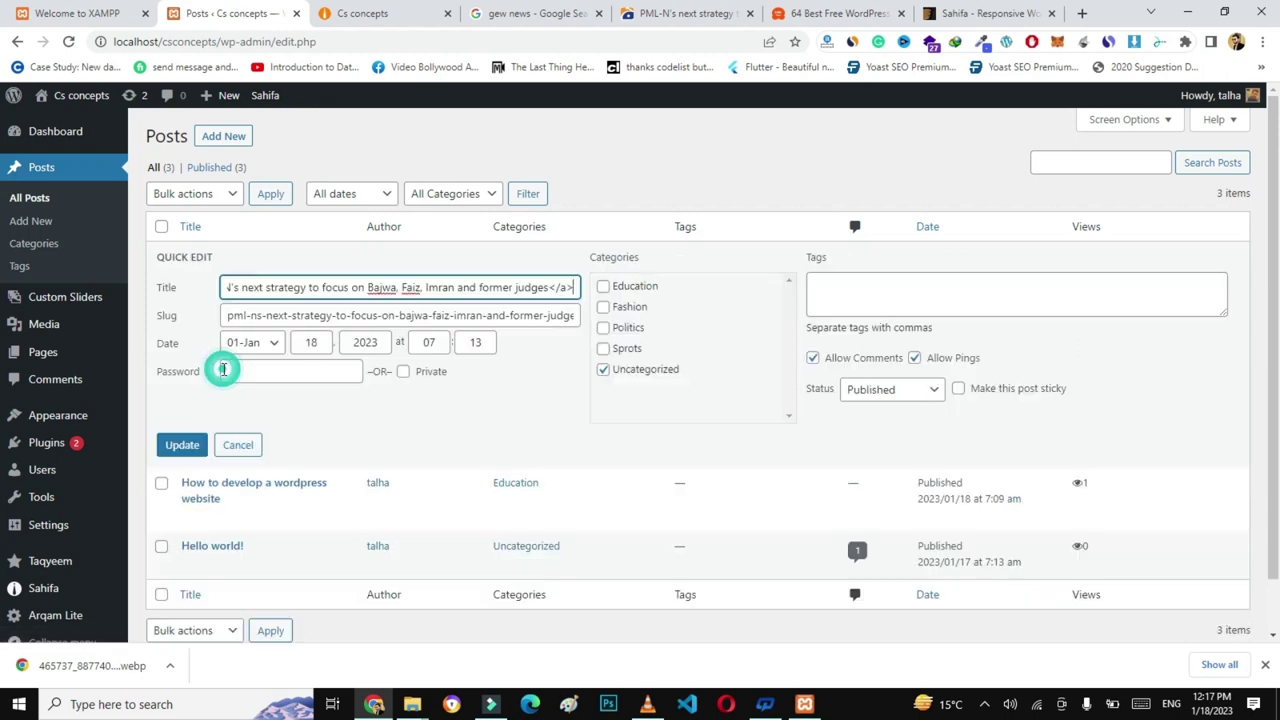
pyautogui.click(603, 371)
pyautogui.click(603, 328)
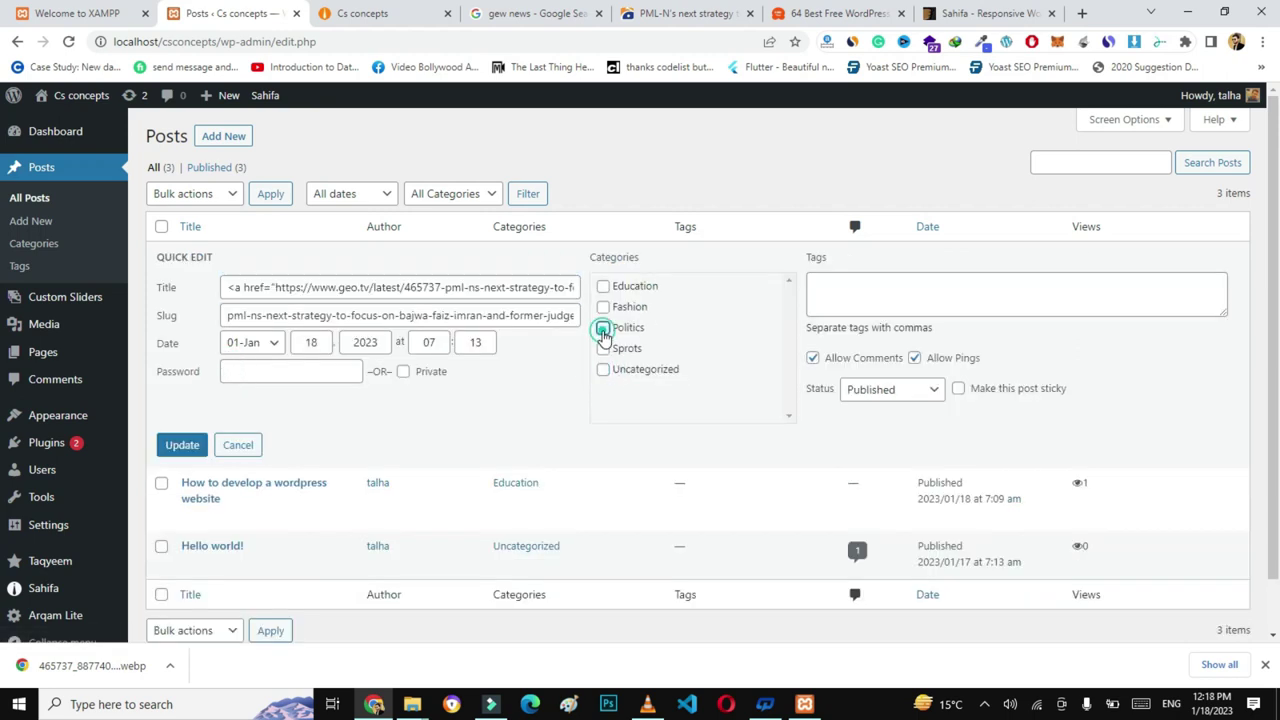
pyautogui.click(183, 446)
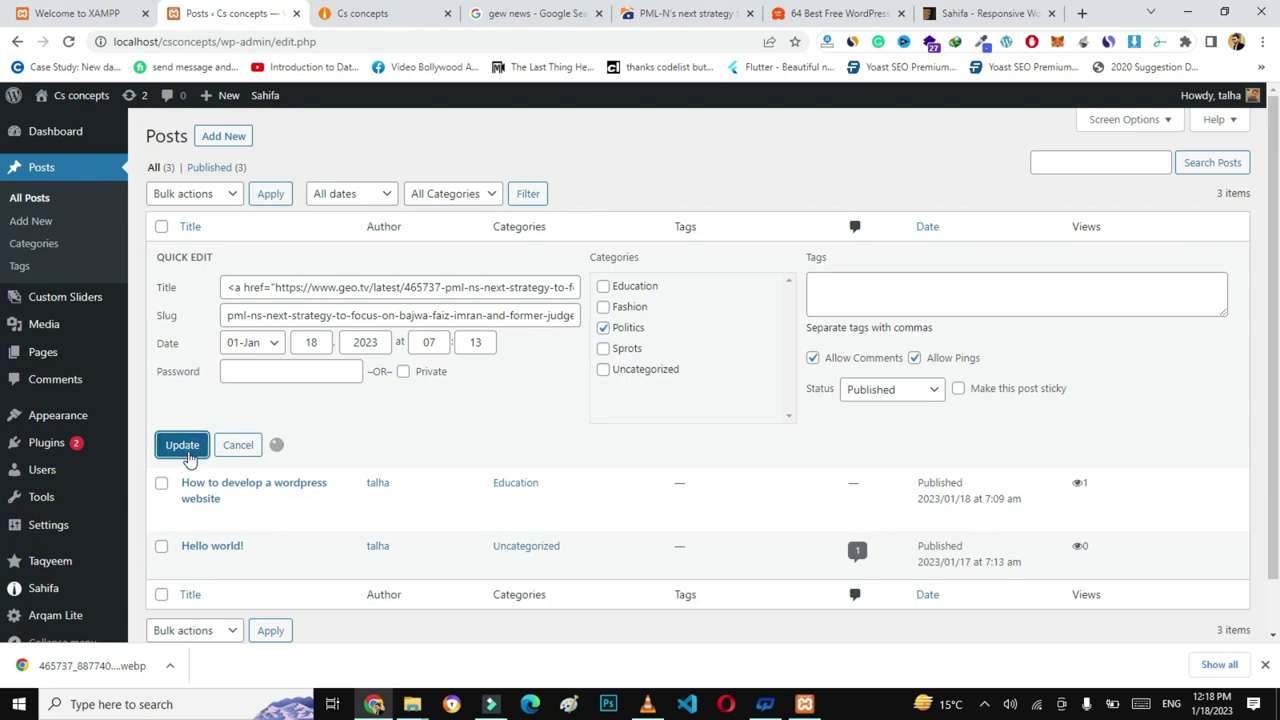
pyautogui.click(364, 13)
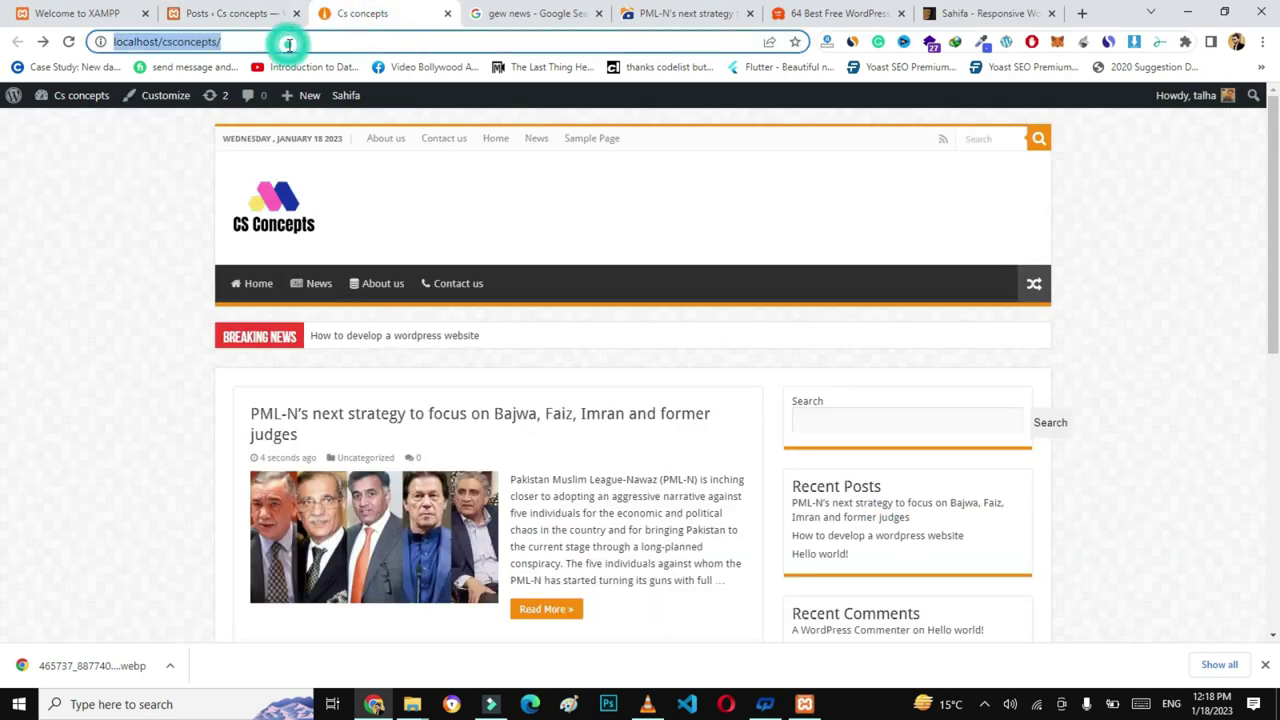
# - Reload the live site, scroll through its posts, then return to the admin Posts list
pyautogui.press('Return')
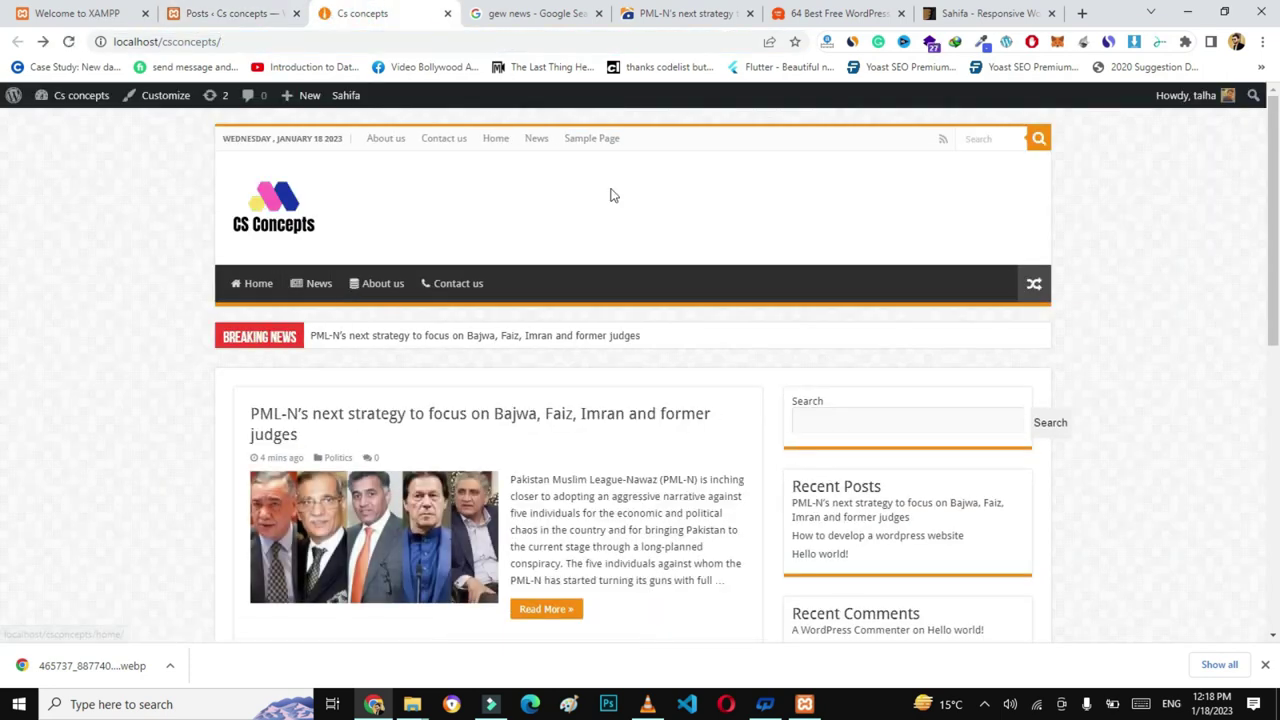
pyautogui.scroll(-2, 565, 205)
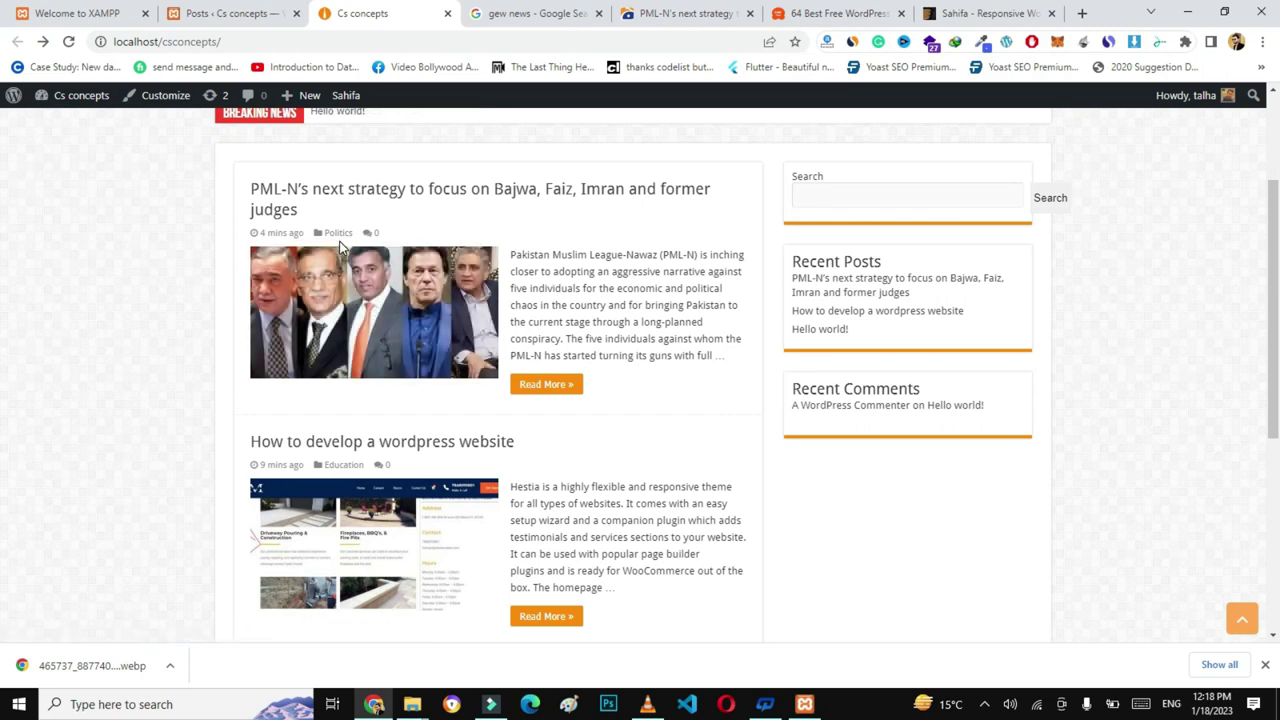
pyautogui.scroll(-3, 628, 466)
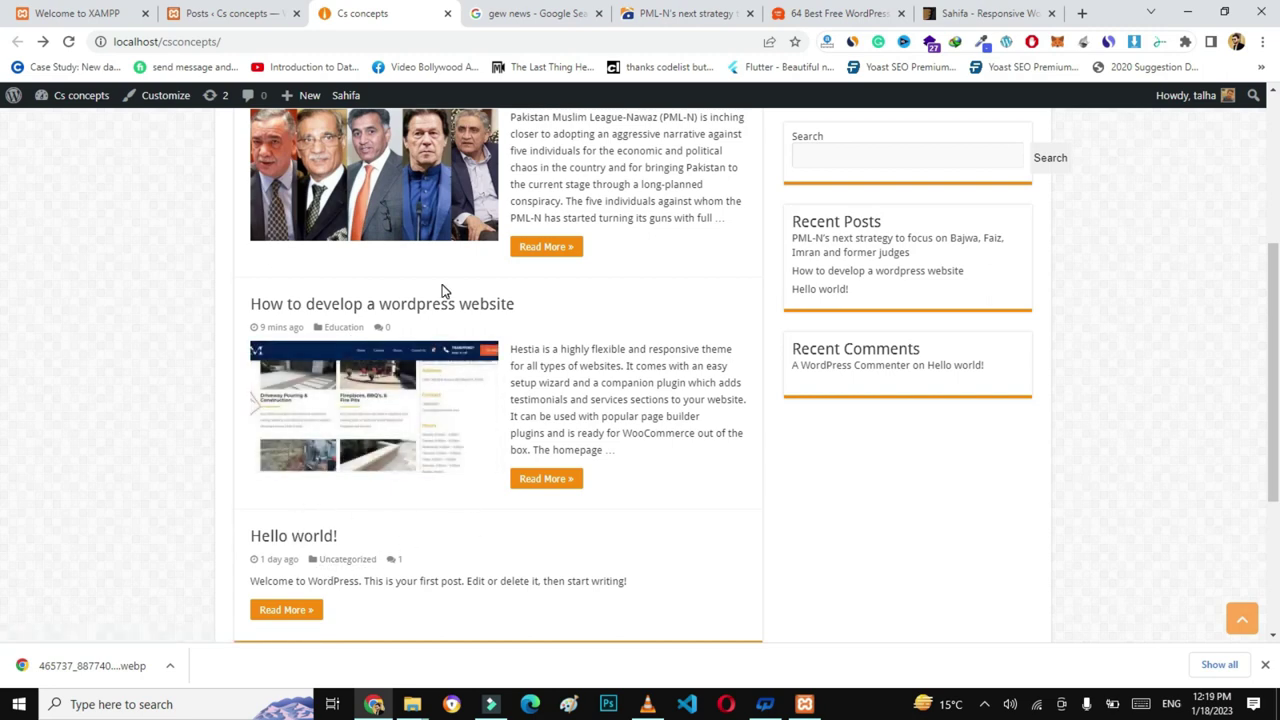
pyautogui.click(235, 10)
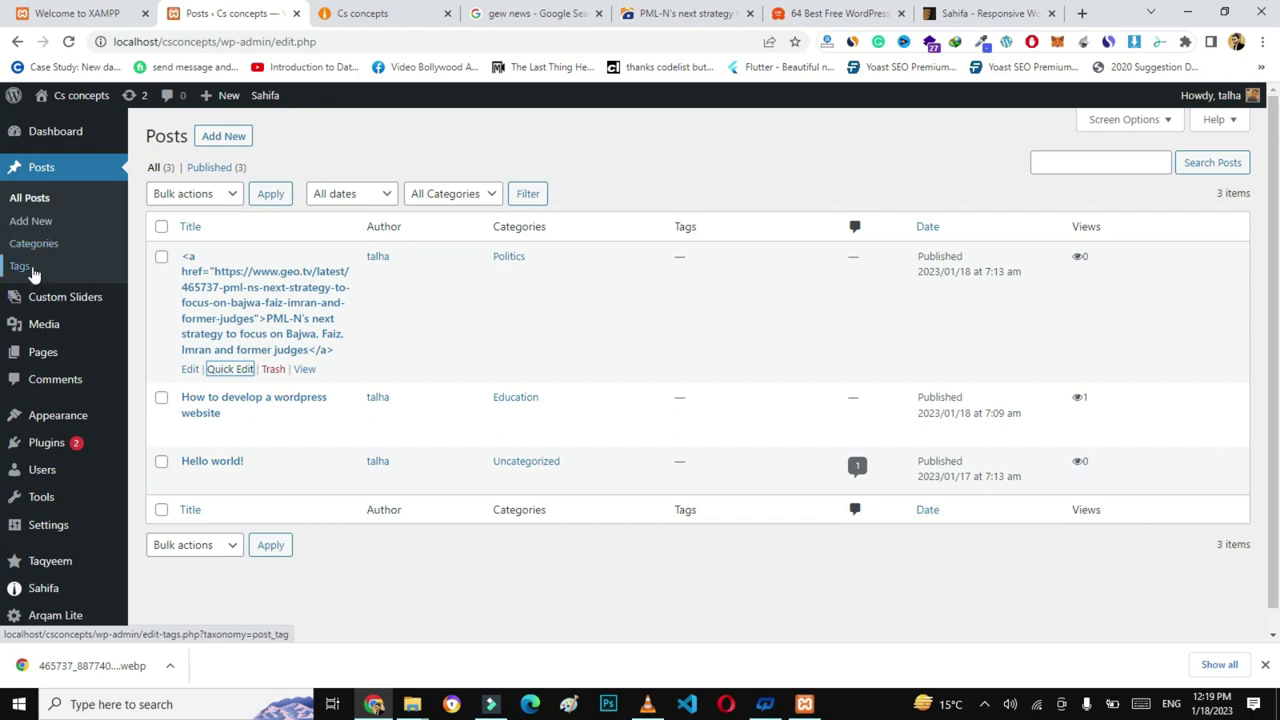
# - On the Tags page, add a tag with the politician's name, using the same text as slug
pyautogui.click(24, 270)
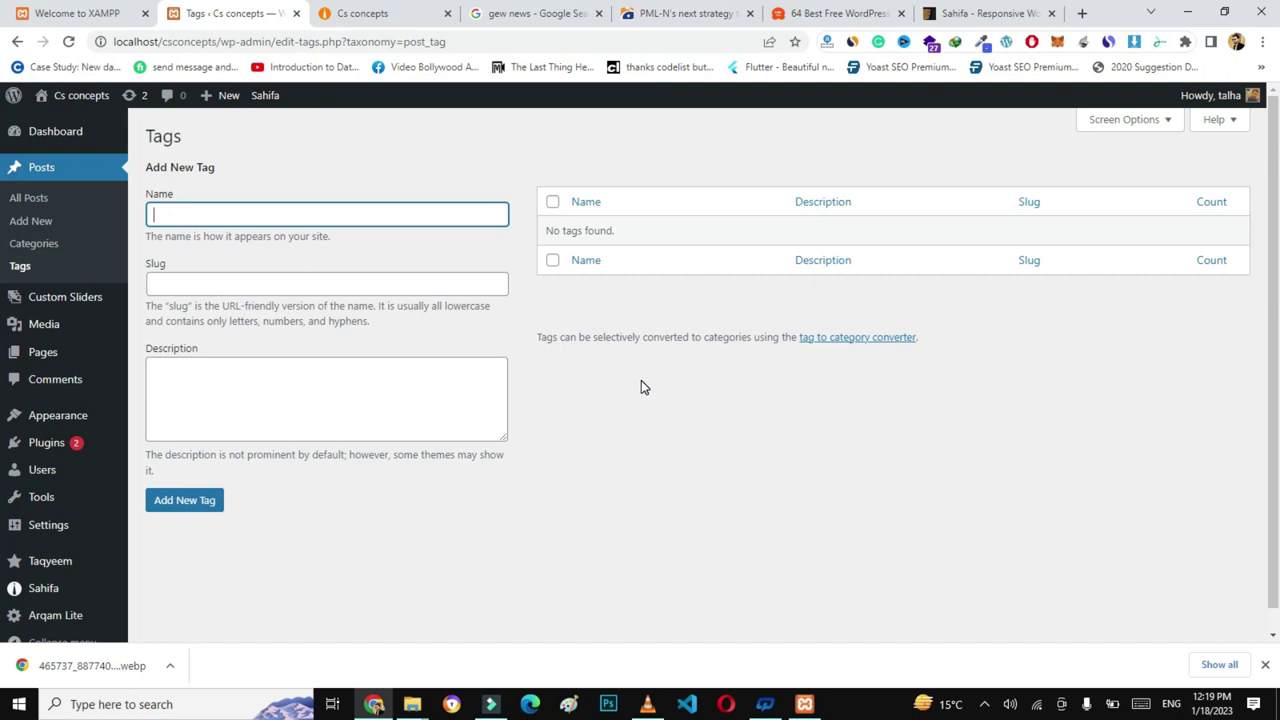
pyautogui.click(414, 210)
pyautogui.write('Imran Khan')
pyautogui.tripleClick(266, 213)
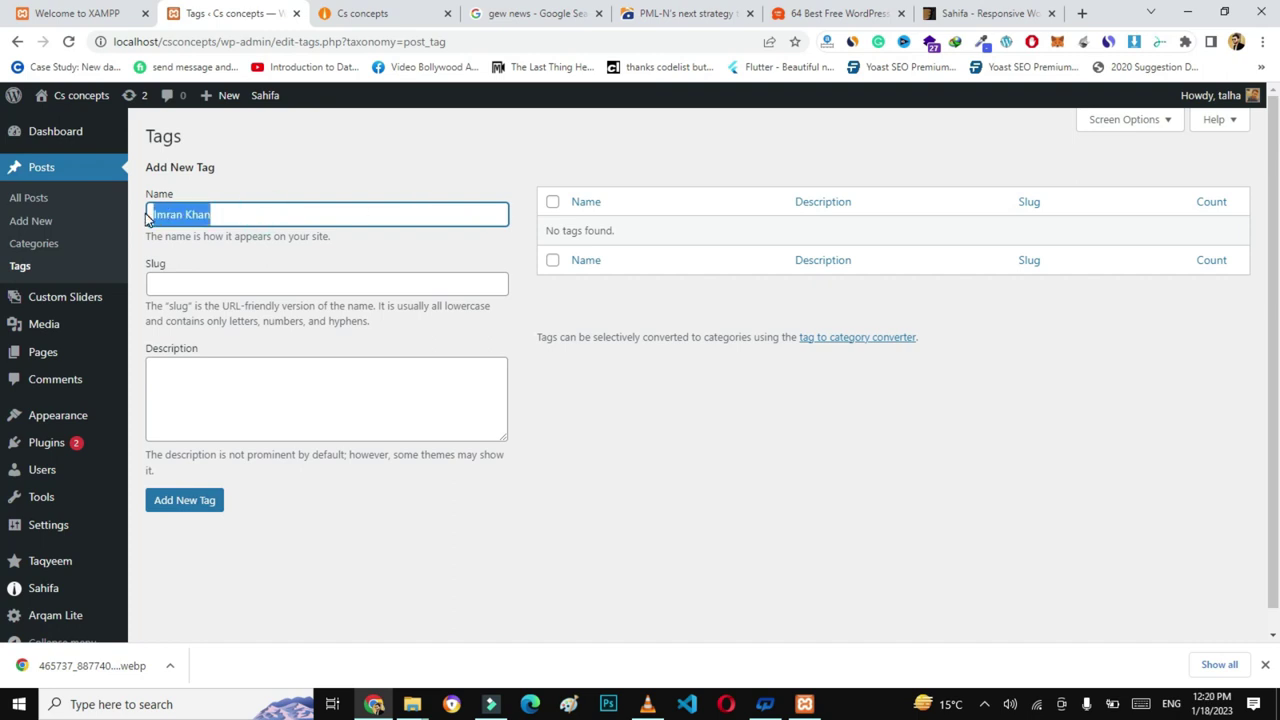
pyautogui.hotkey('ctrl', 'c')
pyautogui.click(211, 285)
pyautogui.hotkey('ctrl', 'v')
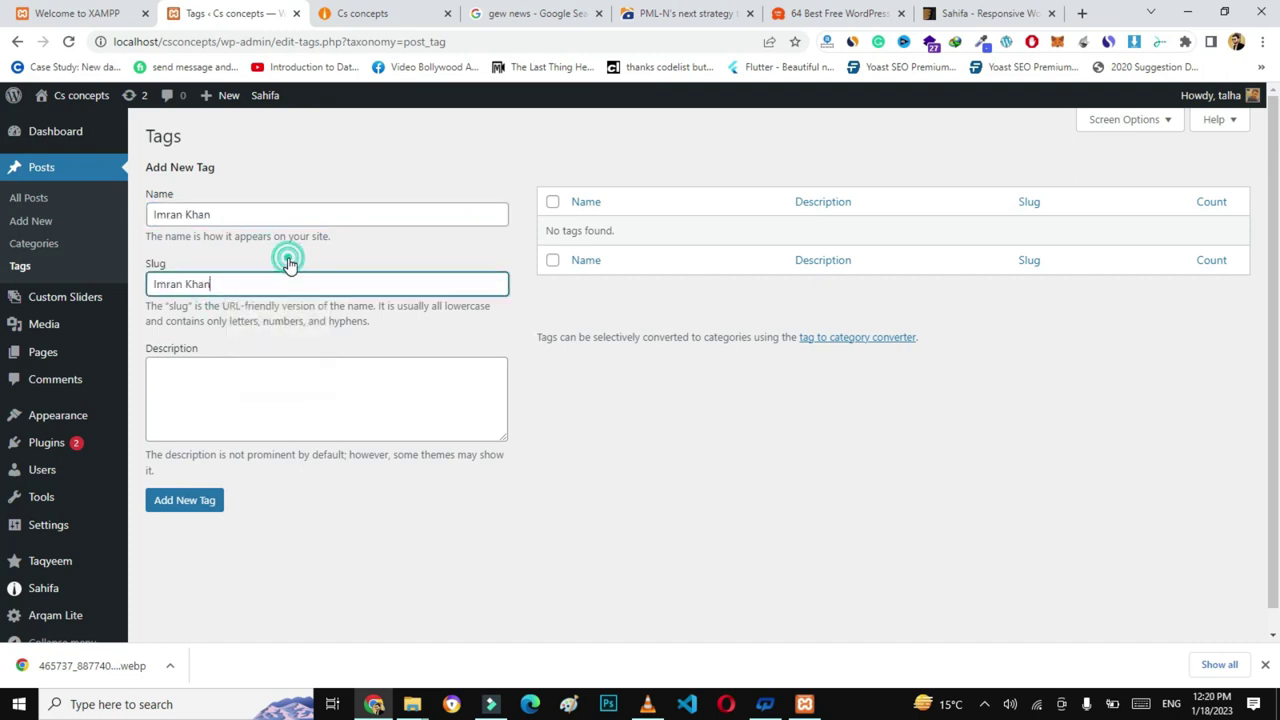
pyautogui.click(192, 502)
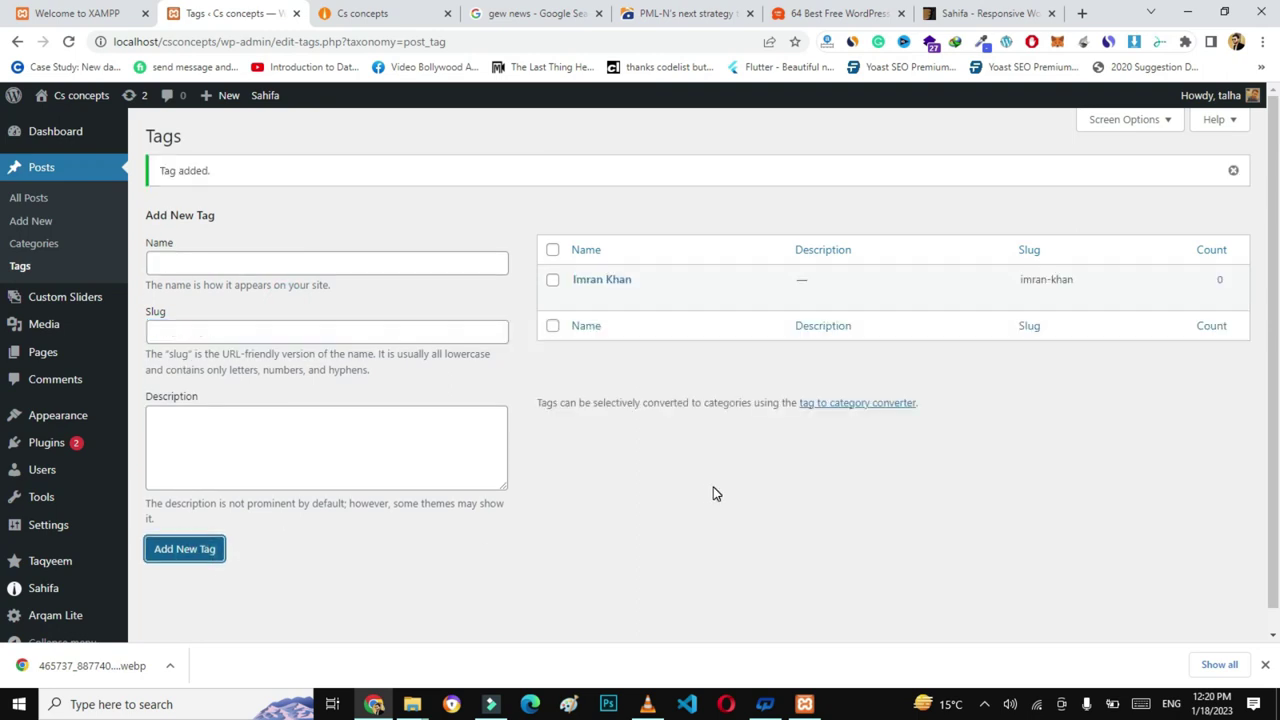
pyautogui.moveTo(657, 303)
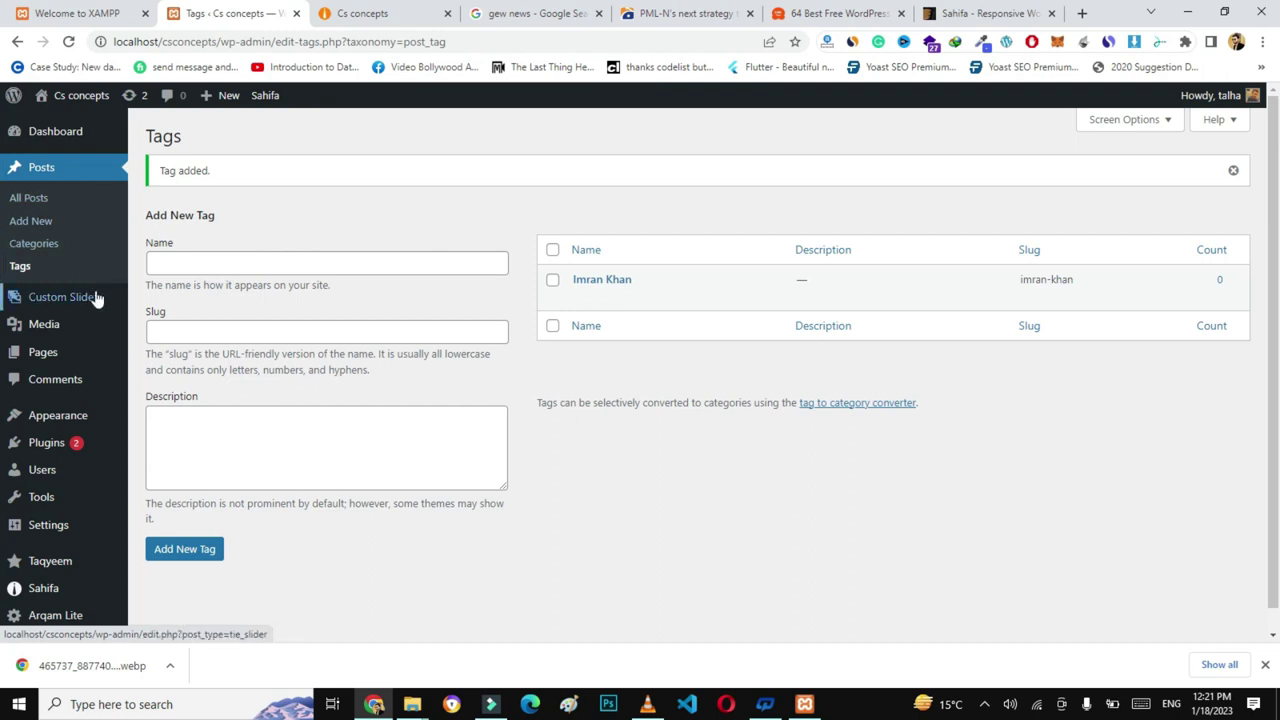
pyautogui.moveTo(113, 303)
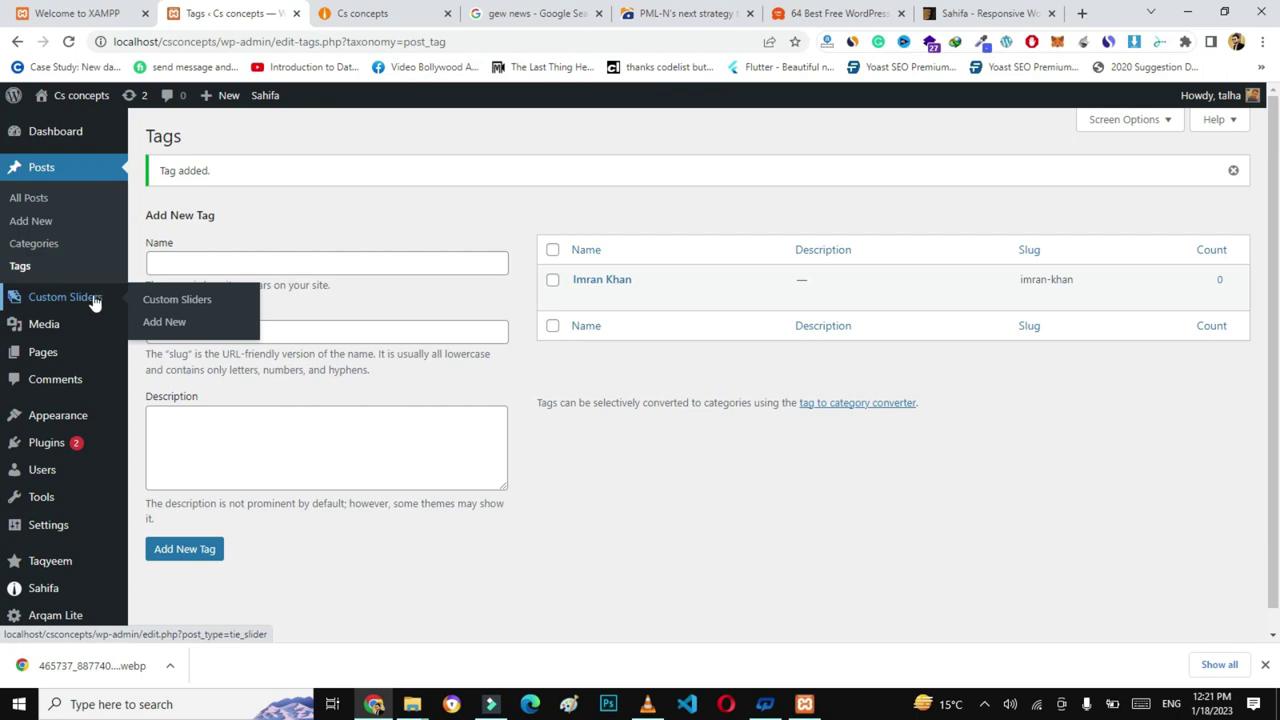
# - Open the Media Library to view the news photo, addpages screenshot and CS Concepts logo
pyautogui.click(51, 330)
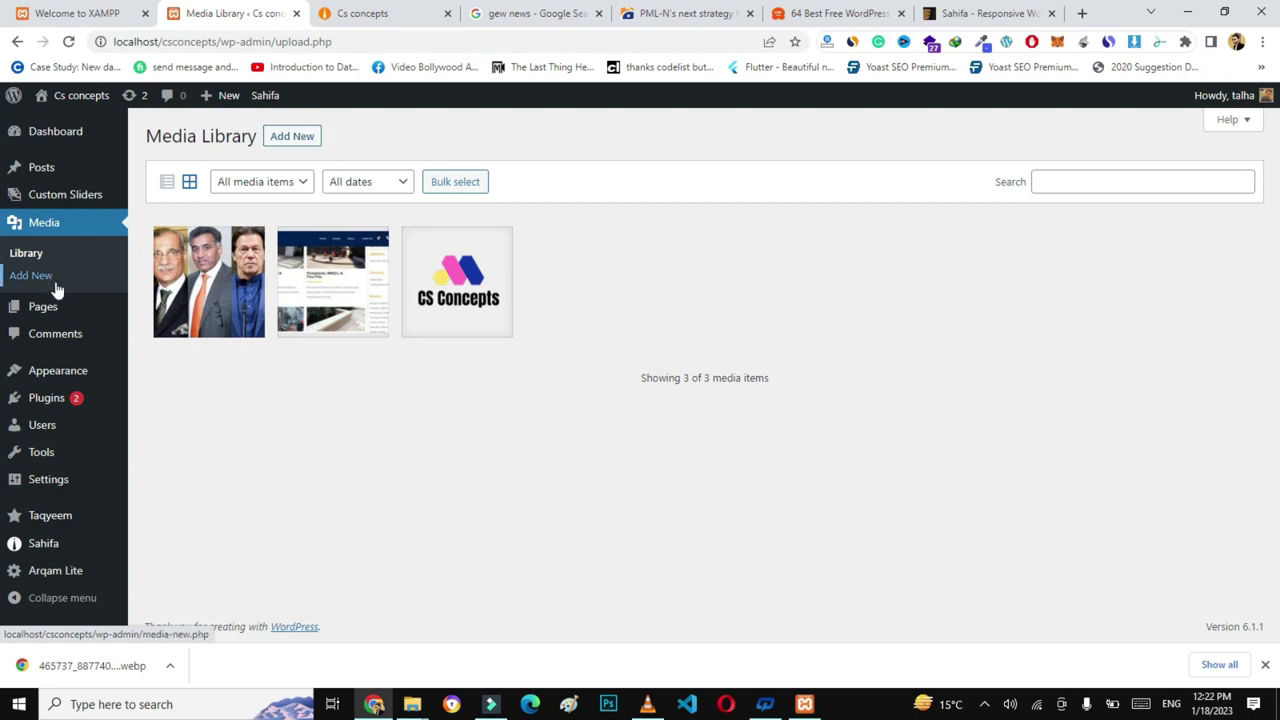
pyautogui.moveTo(53, 312)
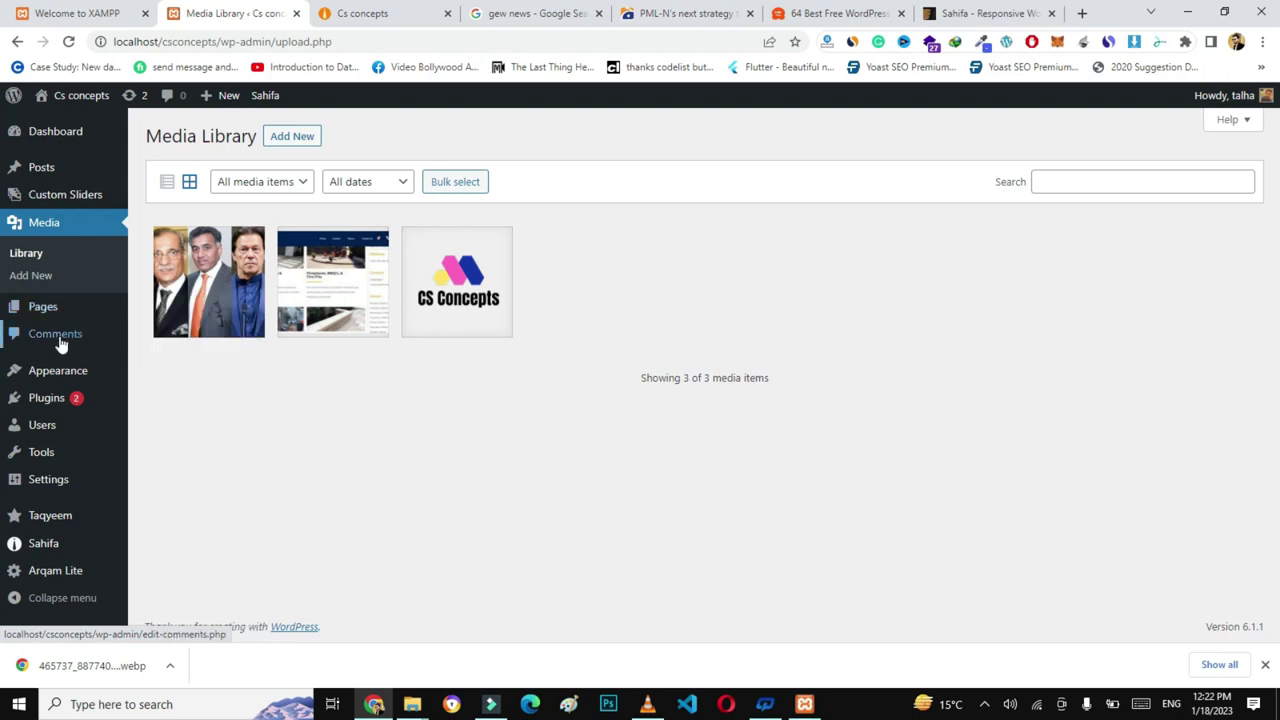
# - Open the Comments page listing the one approved default comment on Hello world!
pyautogui.click(54, 342)
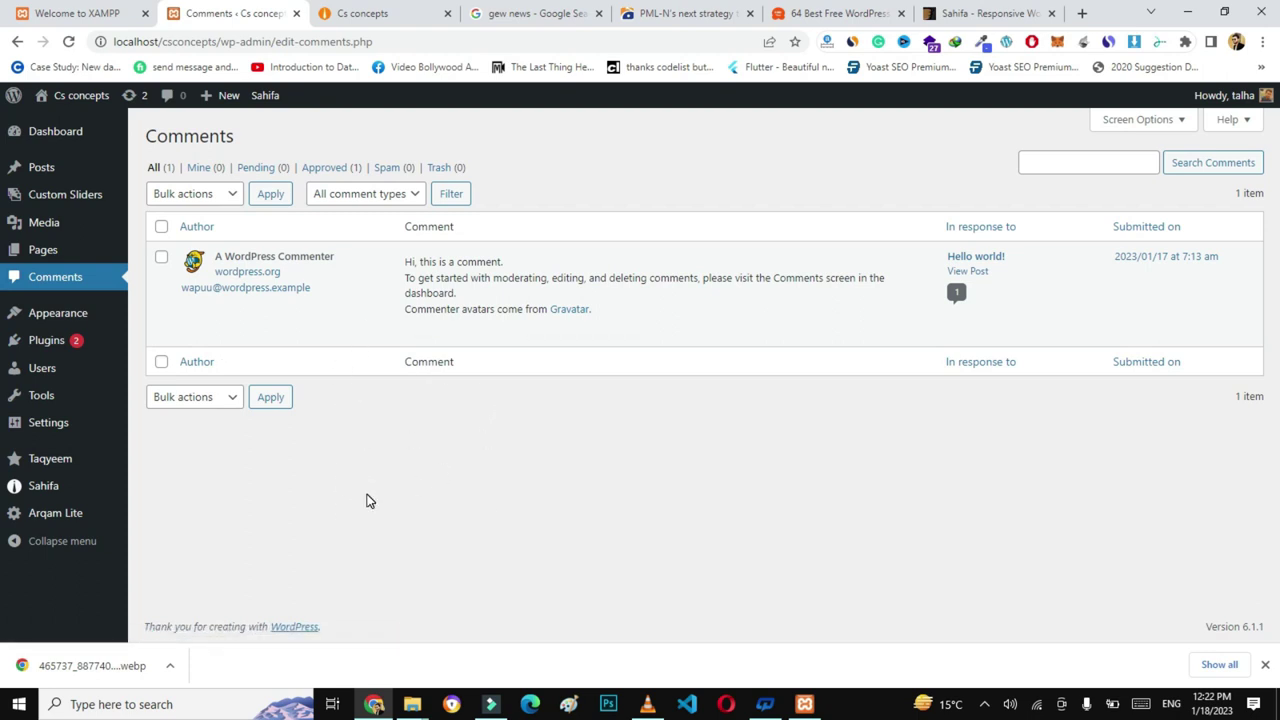
pyautogui.moveTo(349, 323)
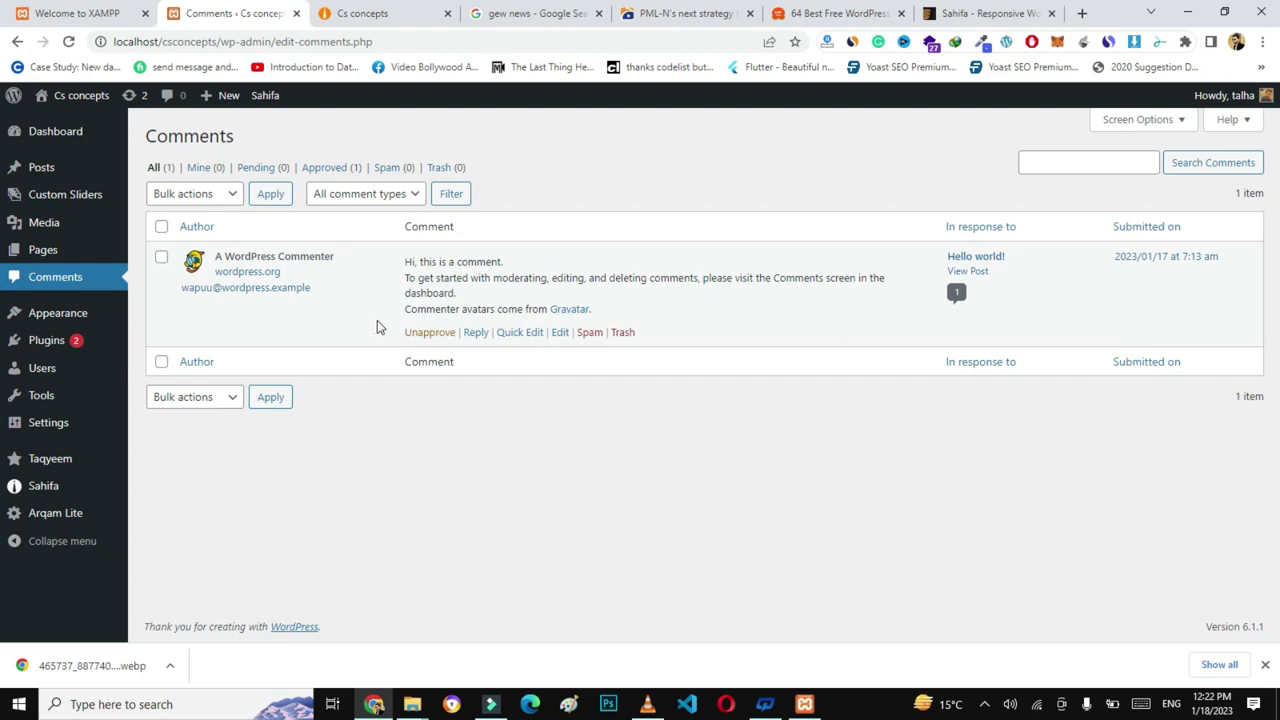
pyautogui.moveTo(85, 316)
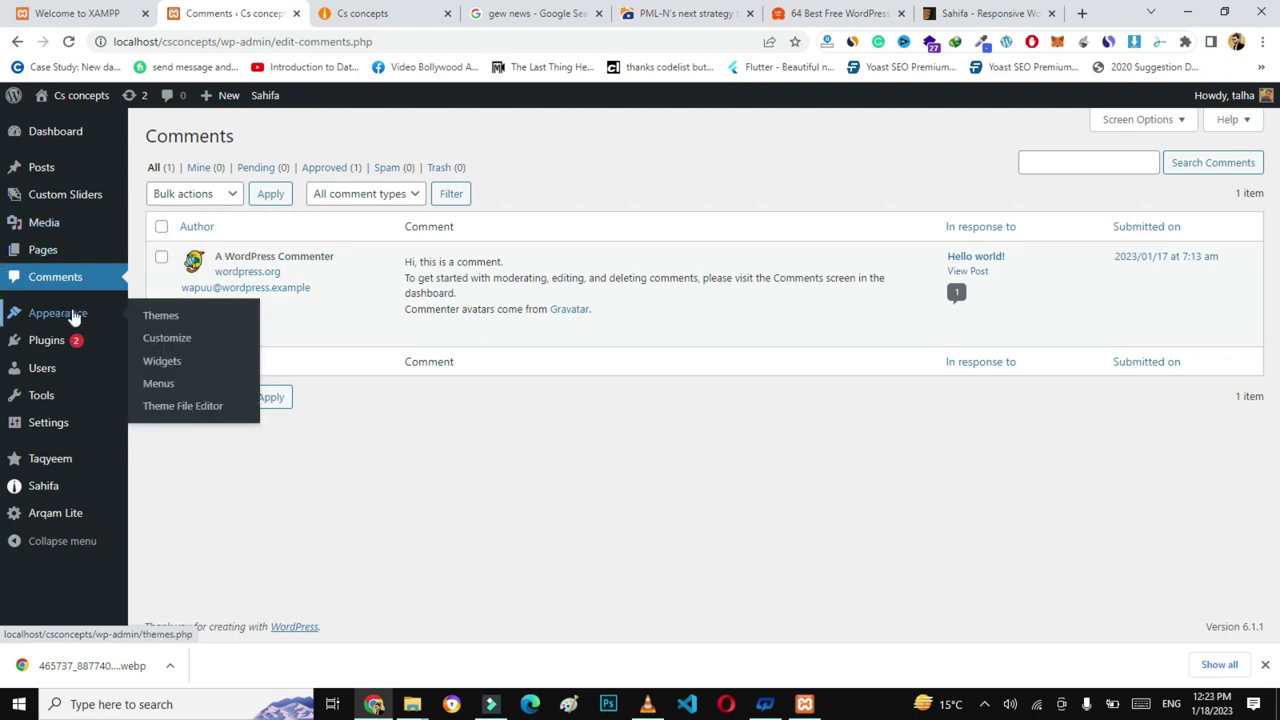
# - Open the Customizer, look through Site Identity and Menus, then open the Widgets panel
pyautogui.click(171, 345)
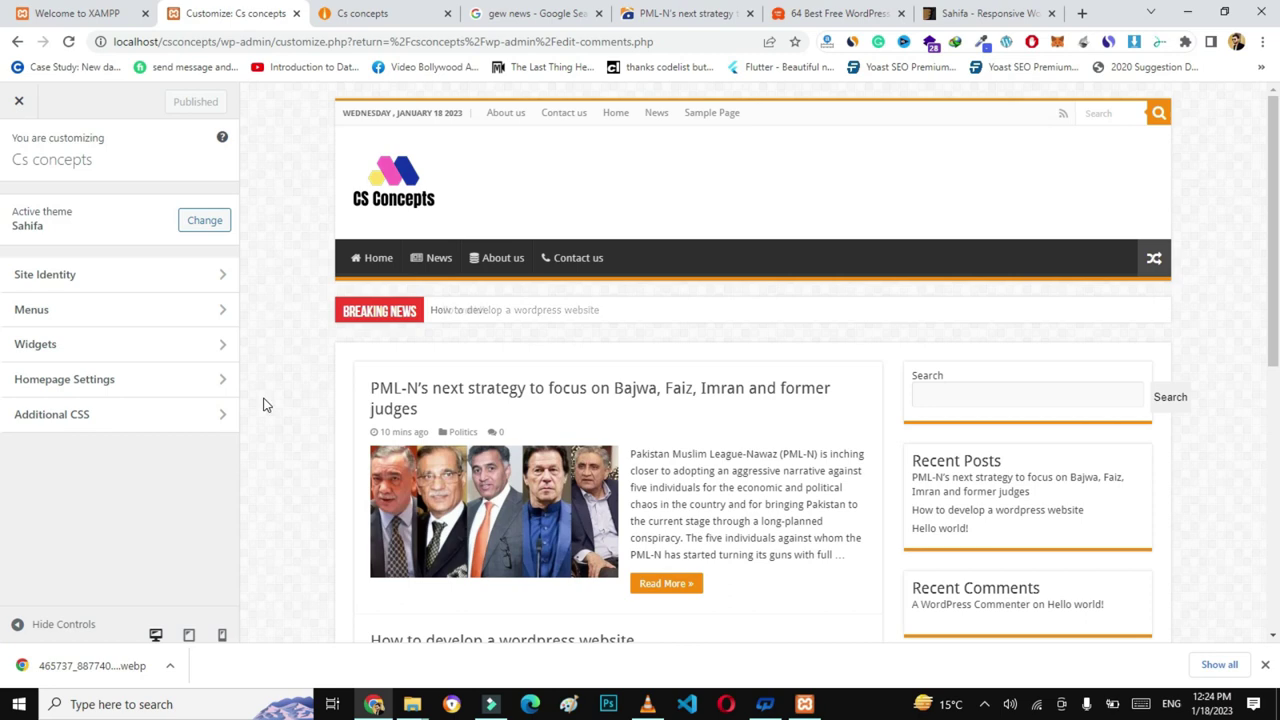
pyautogui.click(175, 276)
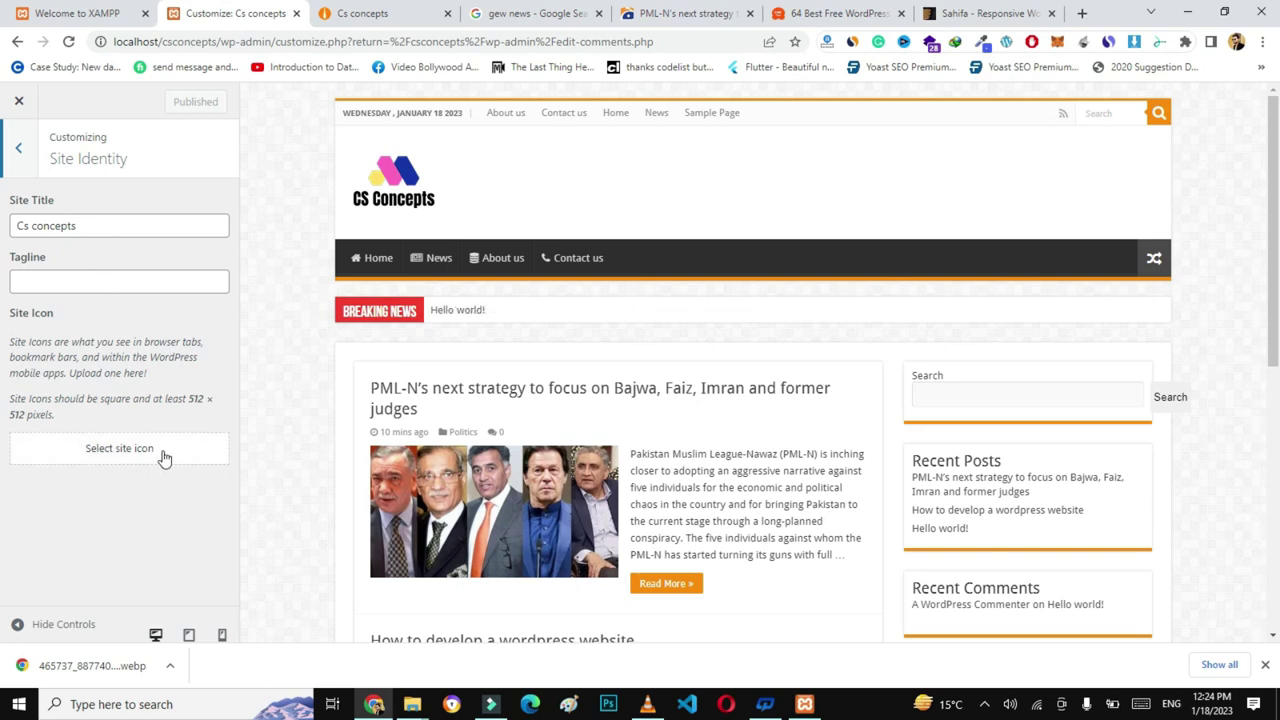
pyautogui.click(18, 152)
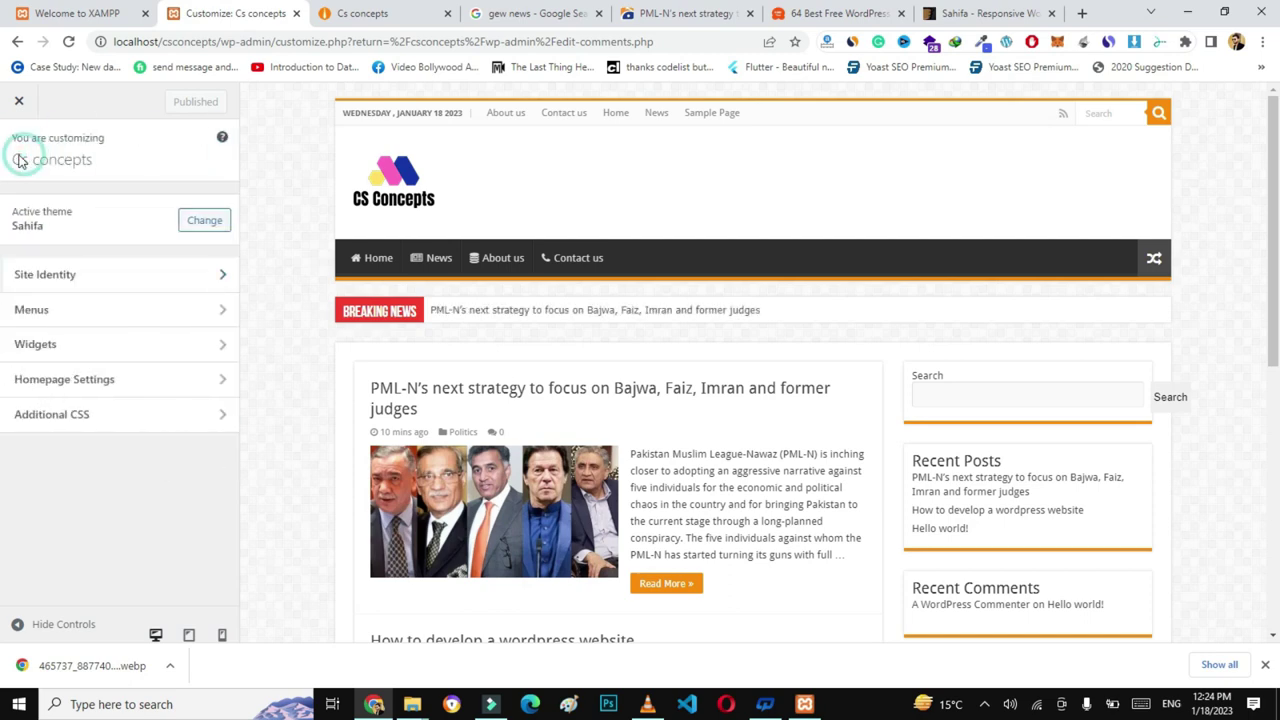
pyautogui.click(98, 316)
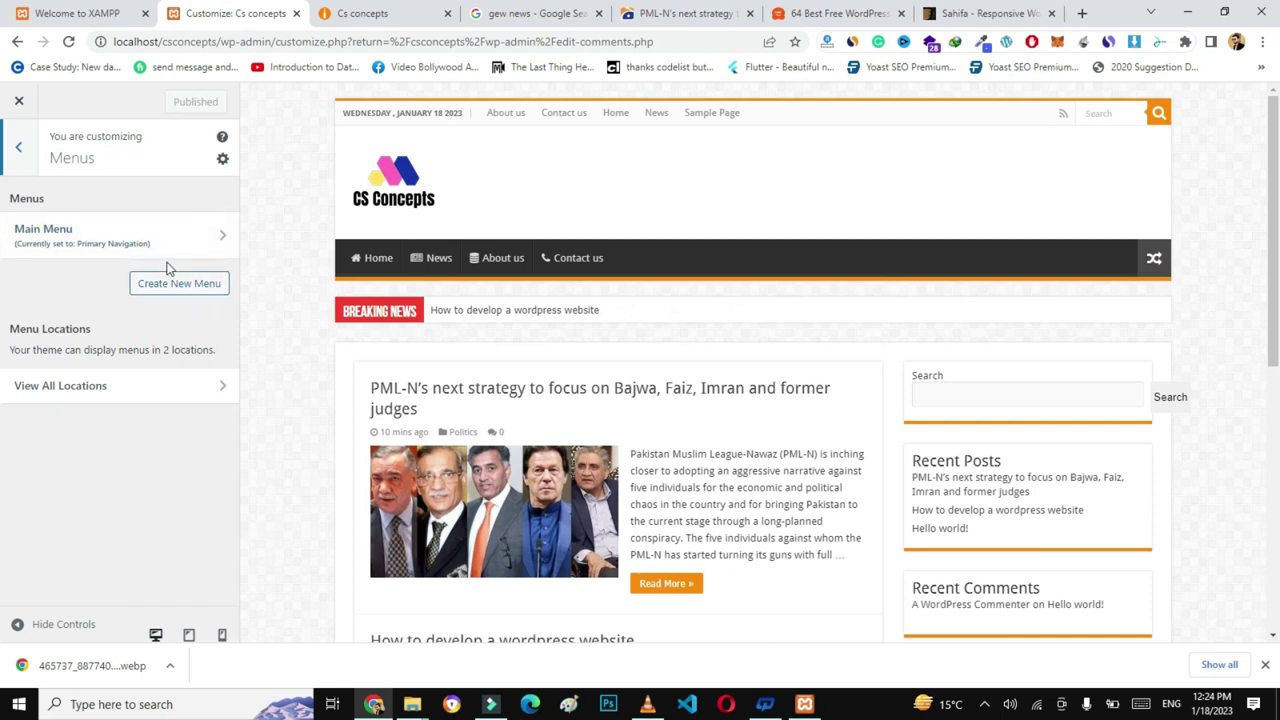
pyautogui.click(18, 146)
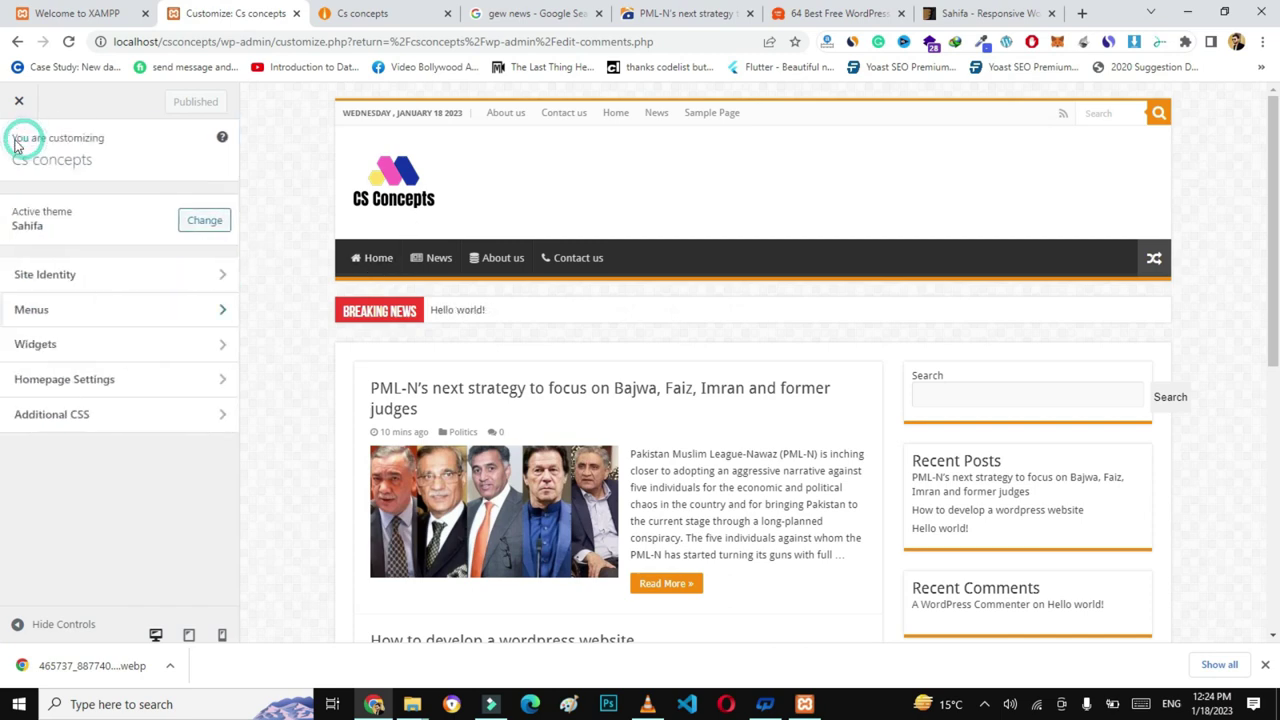
pyautogui.click(130, 352)
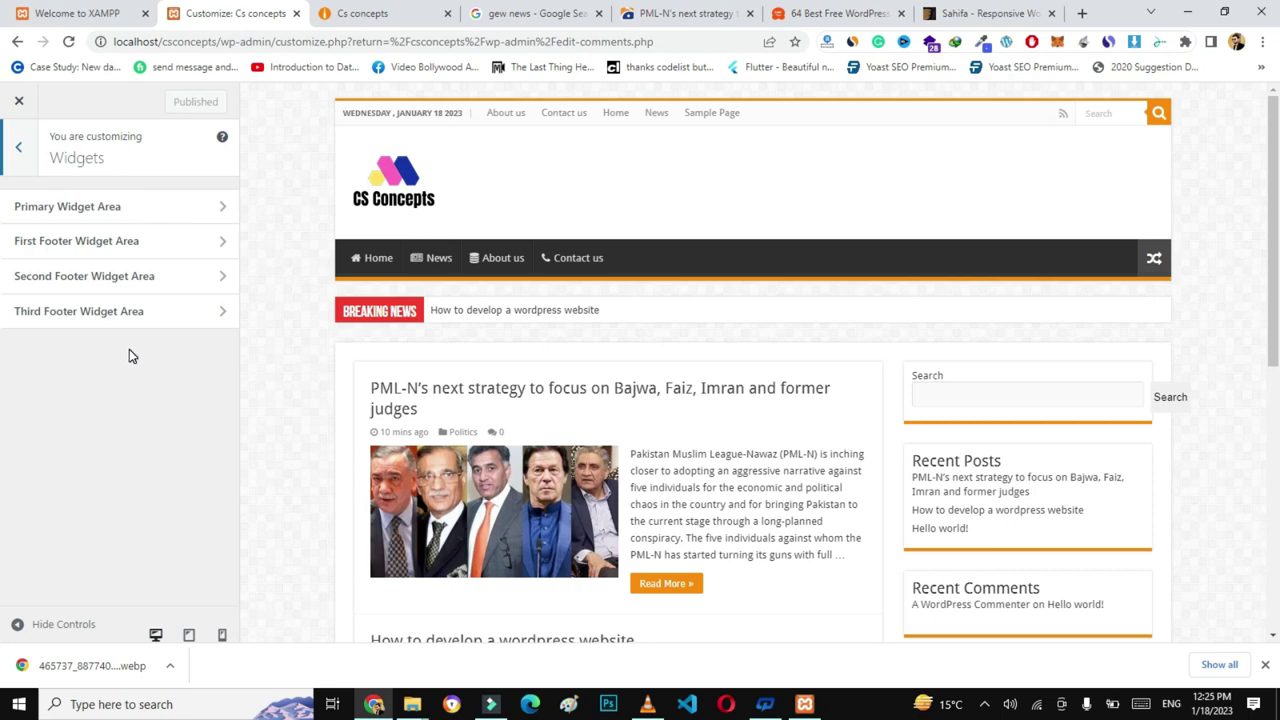
# - Delete the Search block from the Primary Widget Area, leaving Recent Posts and Recent Comments
pyautogui.click(191, 380)
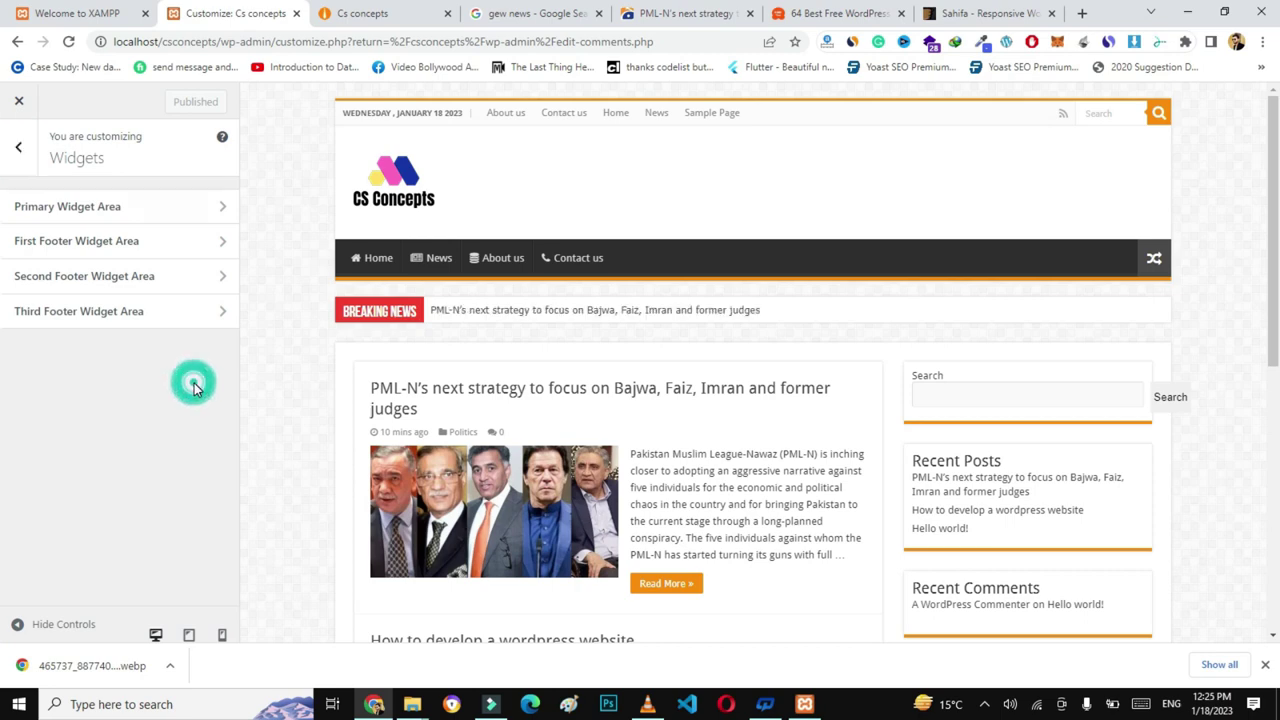
pyautogui.click(162, 212)
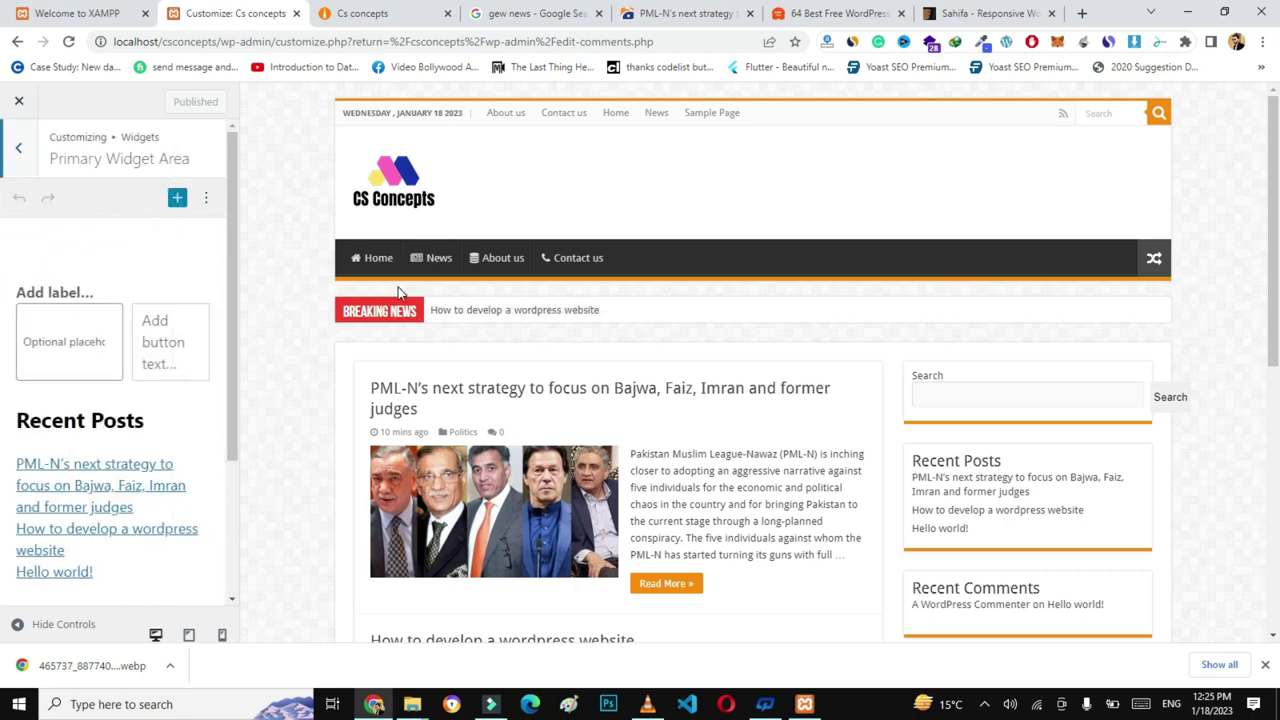
pyautogui.scroll(-2, 309, 337)
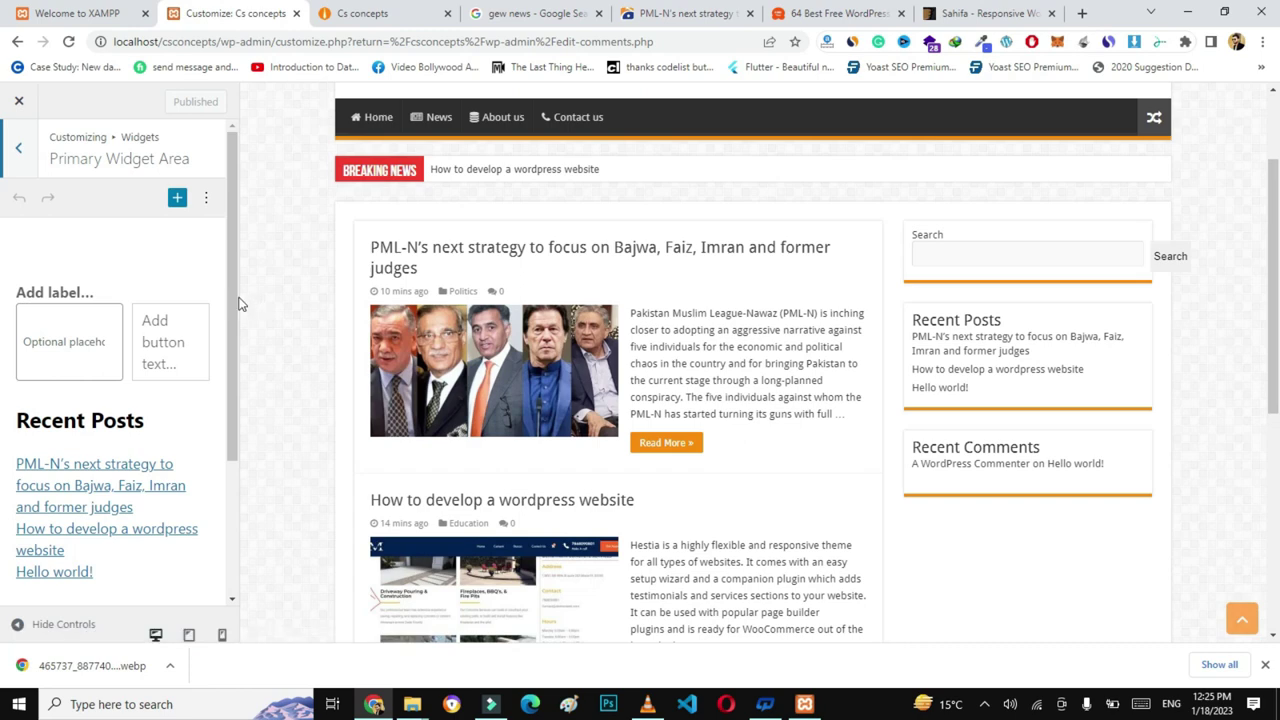
pyautogui.scroll(-2, 230, 303)
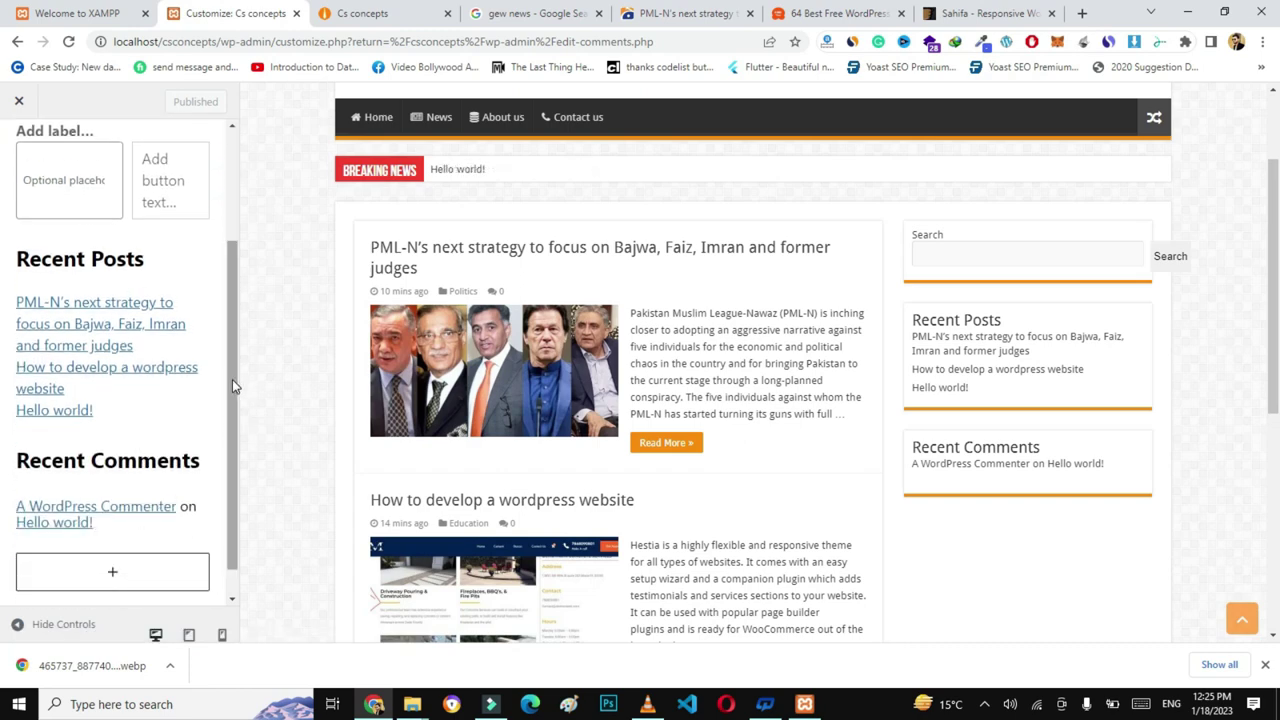
pyautogui.moveTo(232, 379); pyautogui.dragTo(237, 301)
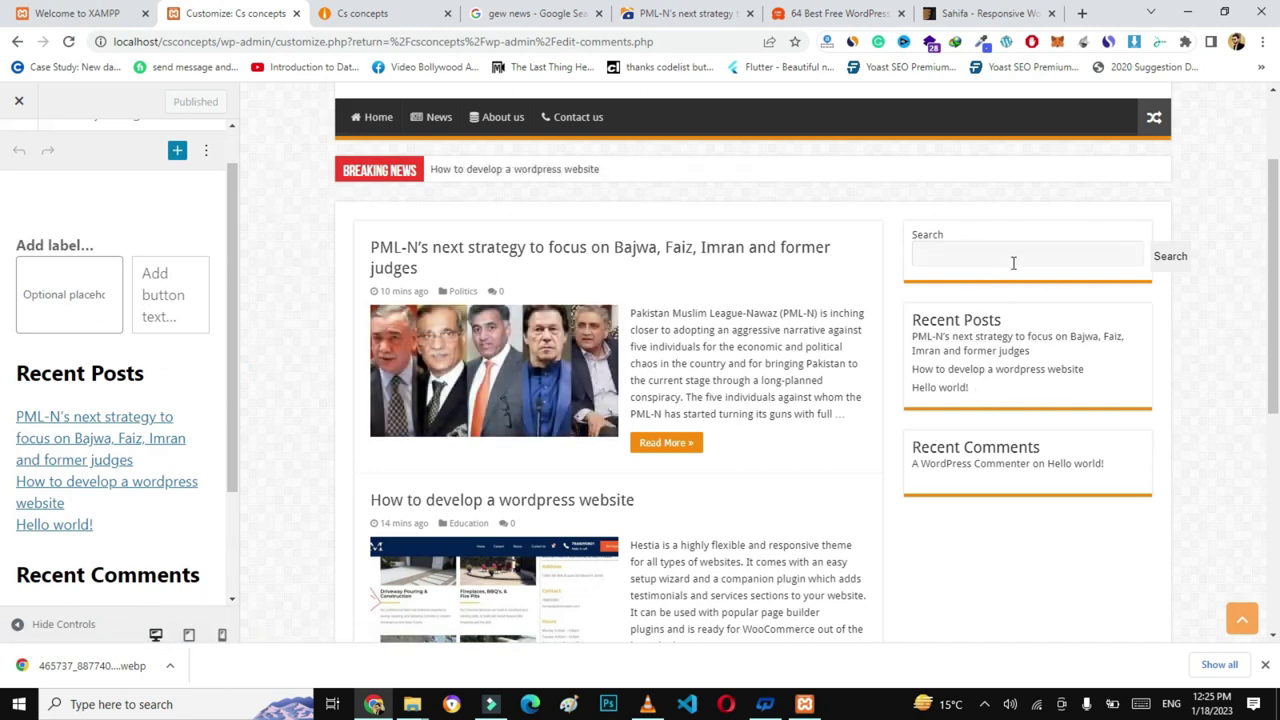
pyautogui.click(108, 249)
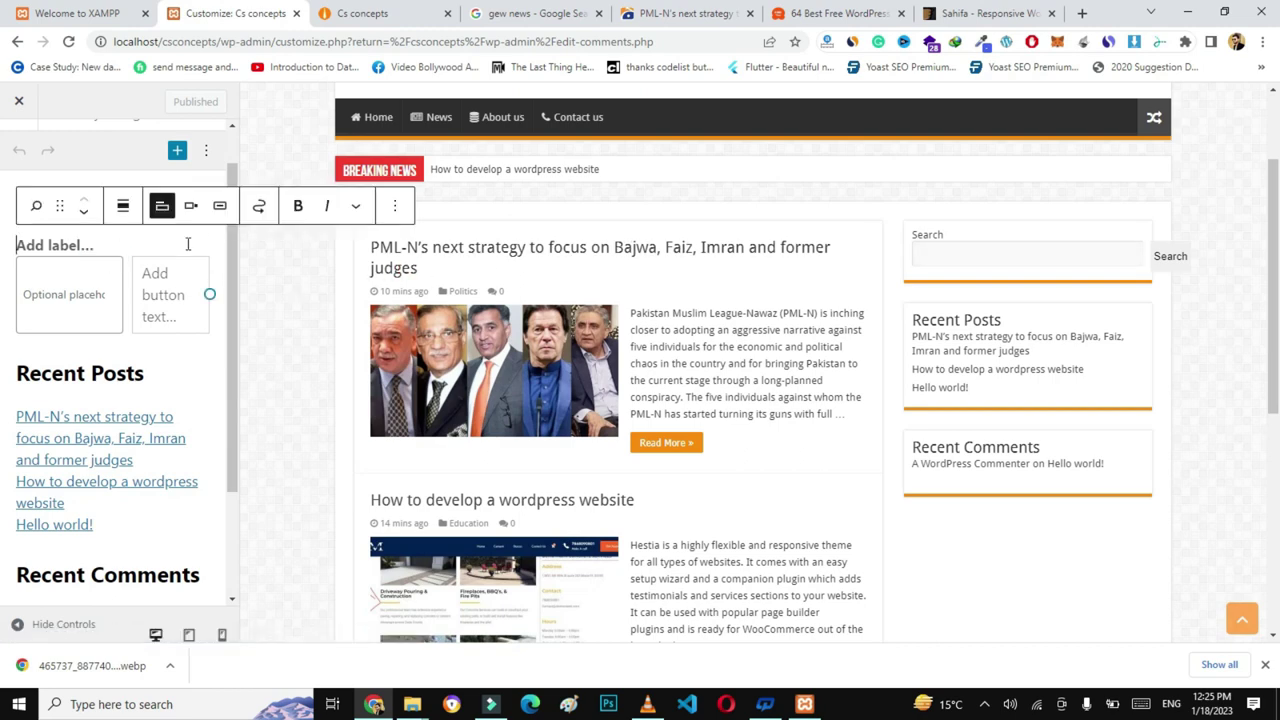
pyautogui.click(389, 218)
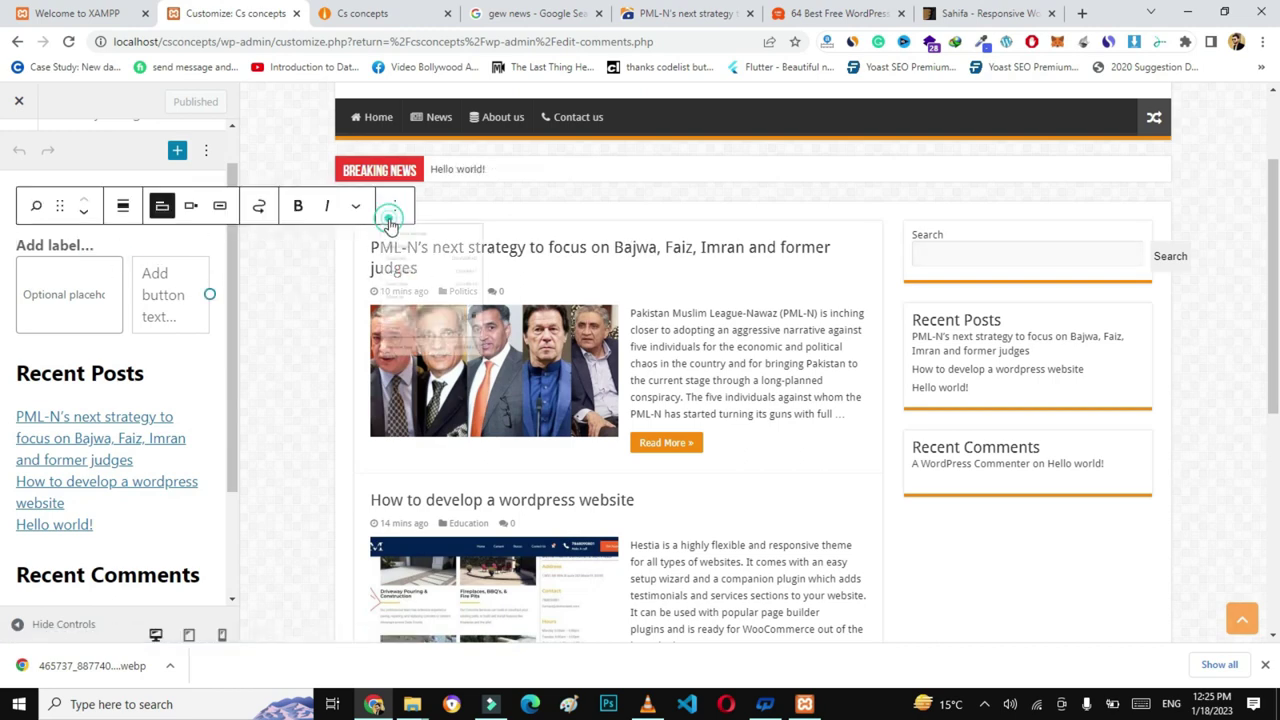
pyautogui.click(437, 512)
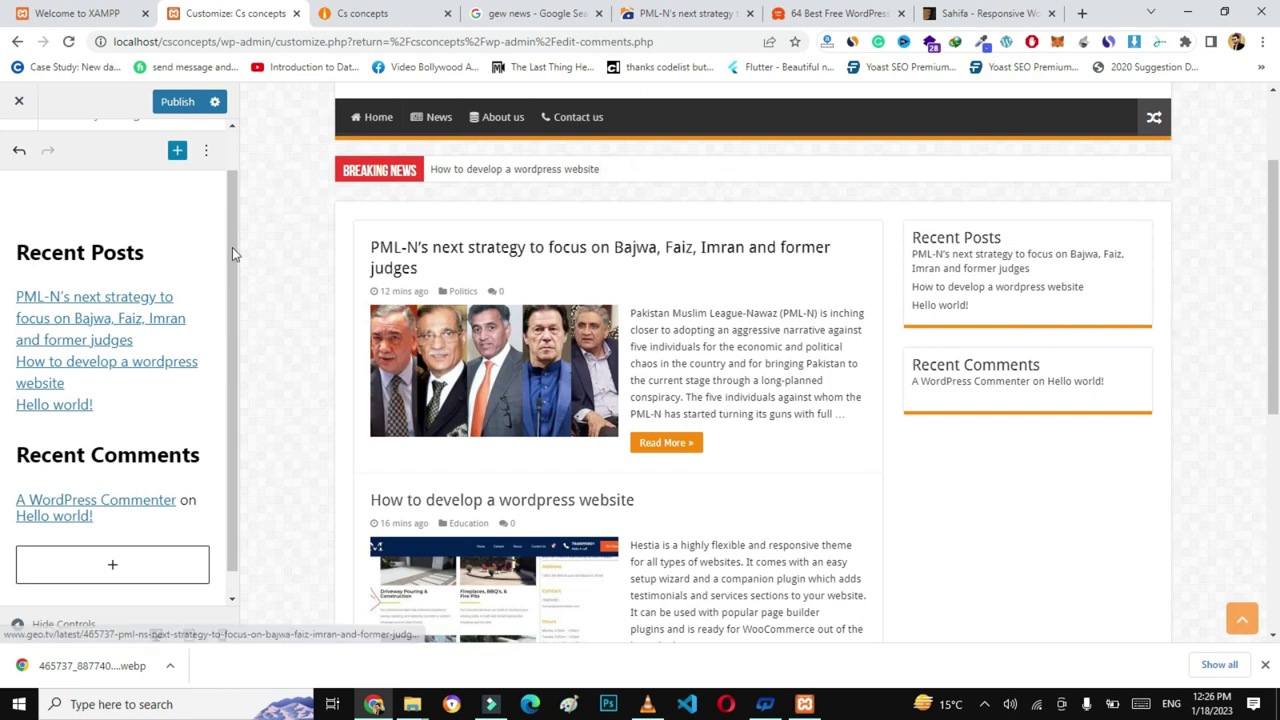
# - Insert a Calendar block via a 'cal' search and drag it above Recent Posts in the Primary Widget Area
pyautogui.click(178, 152)
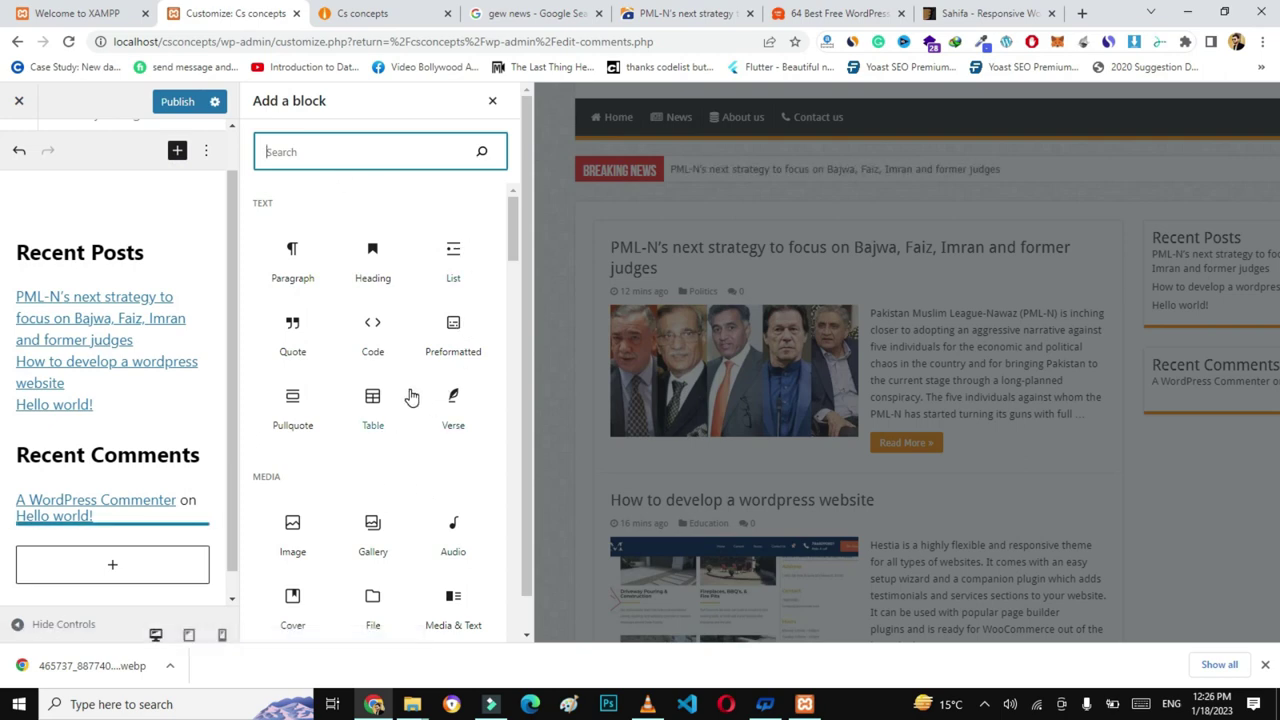
pyautogui.write('cal')
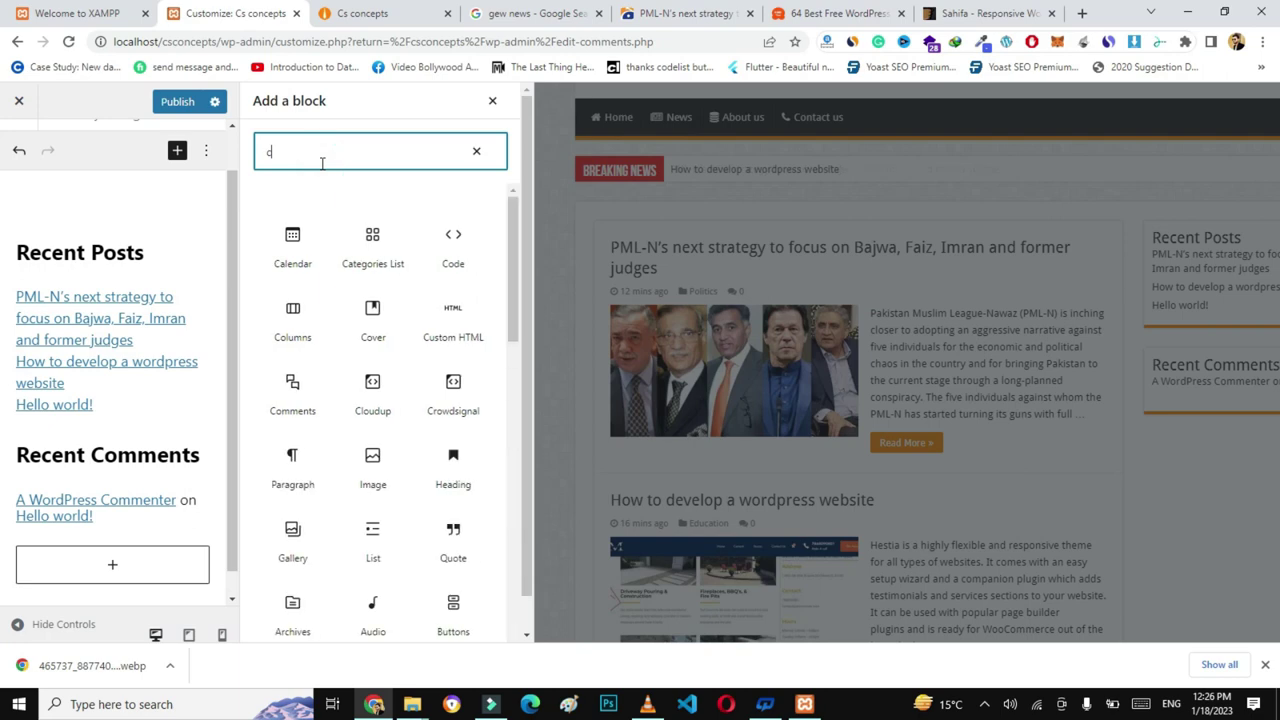
pyautogui.click(294, 241)
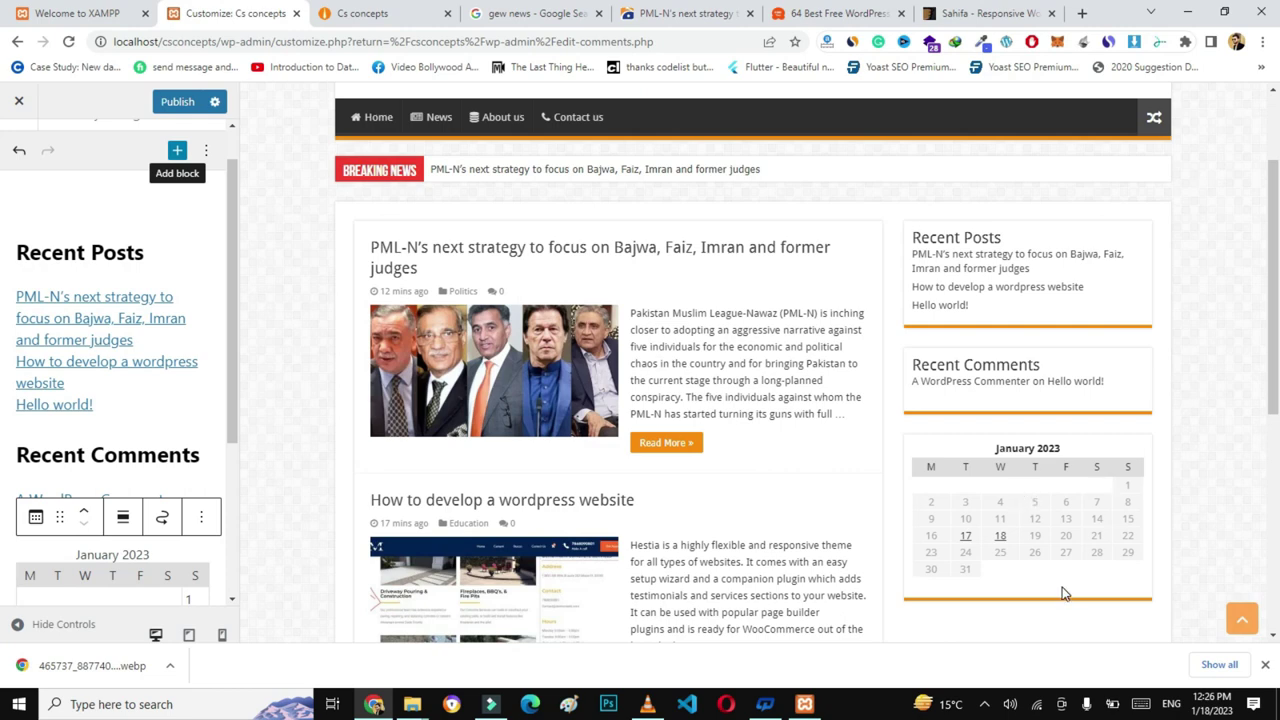
pyautogui.click(94, 528)
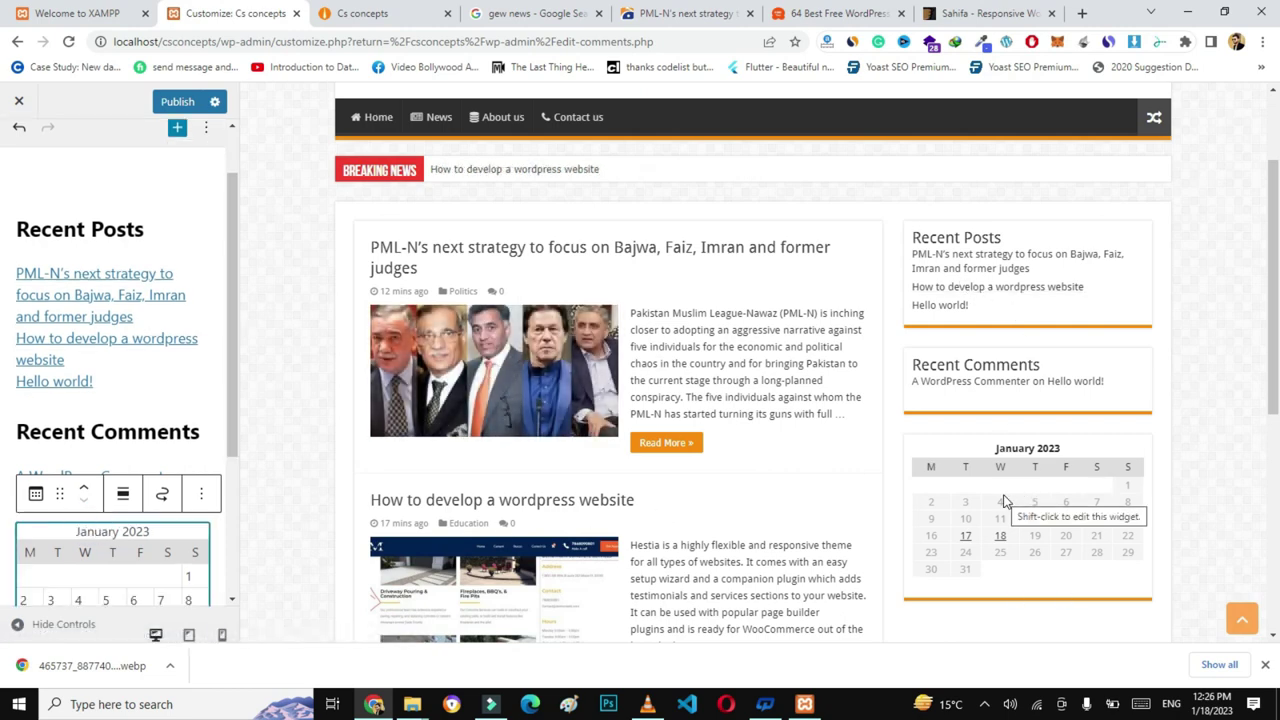
pyautogui.moveTo(63, 493); pyautogui.dragTo(58, 291)
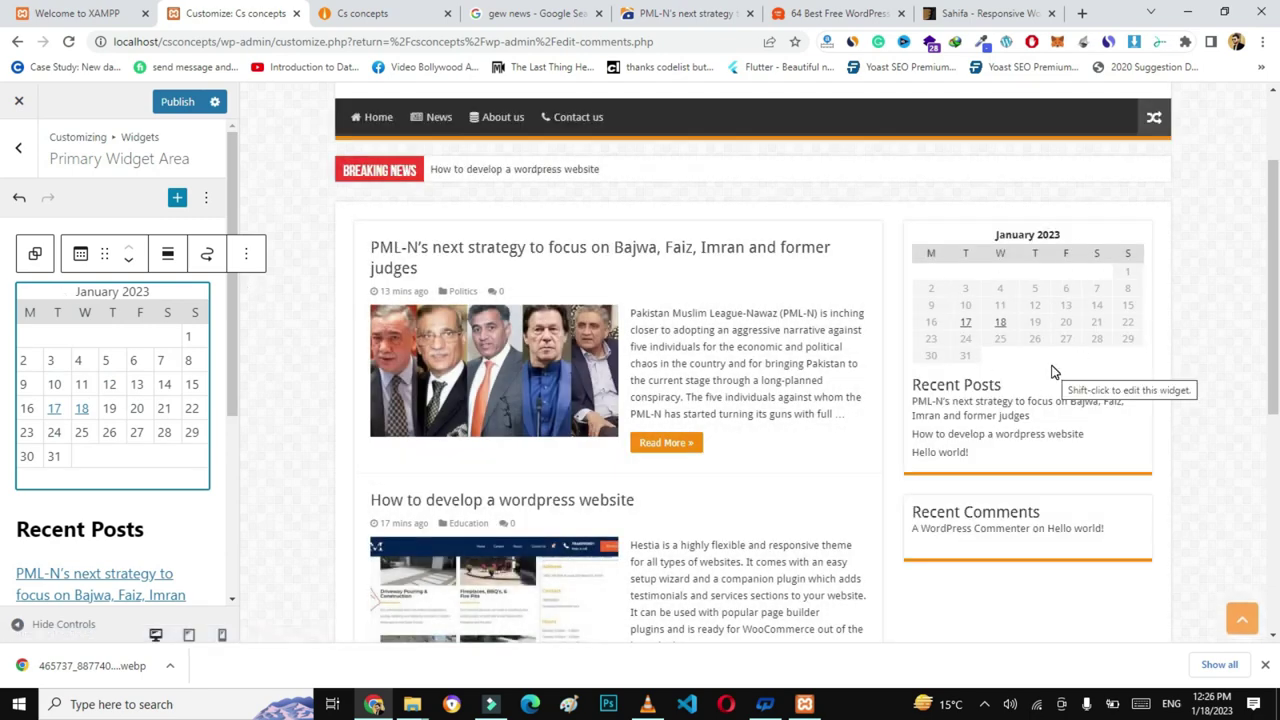
pyautogui.scroll(-2, 1090, 212)
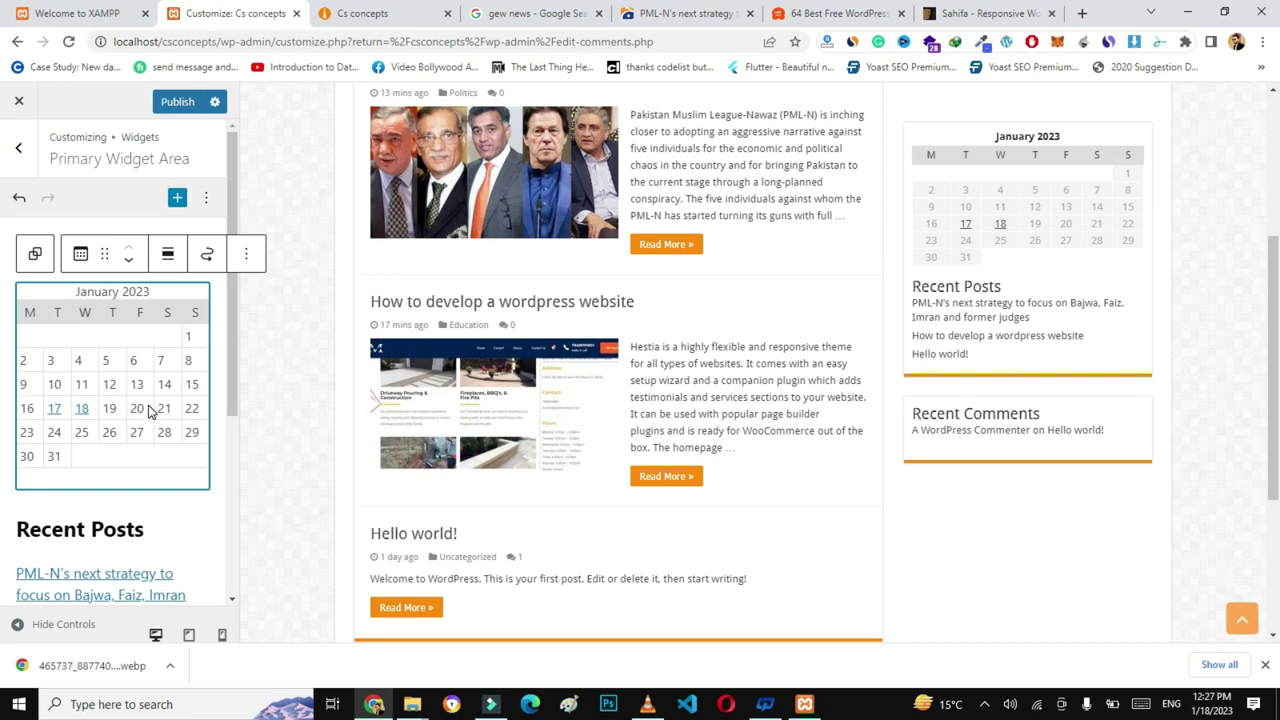
pyautogui.click(26, 170)
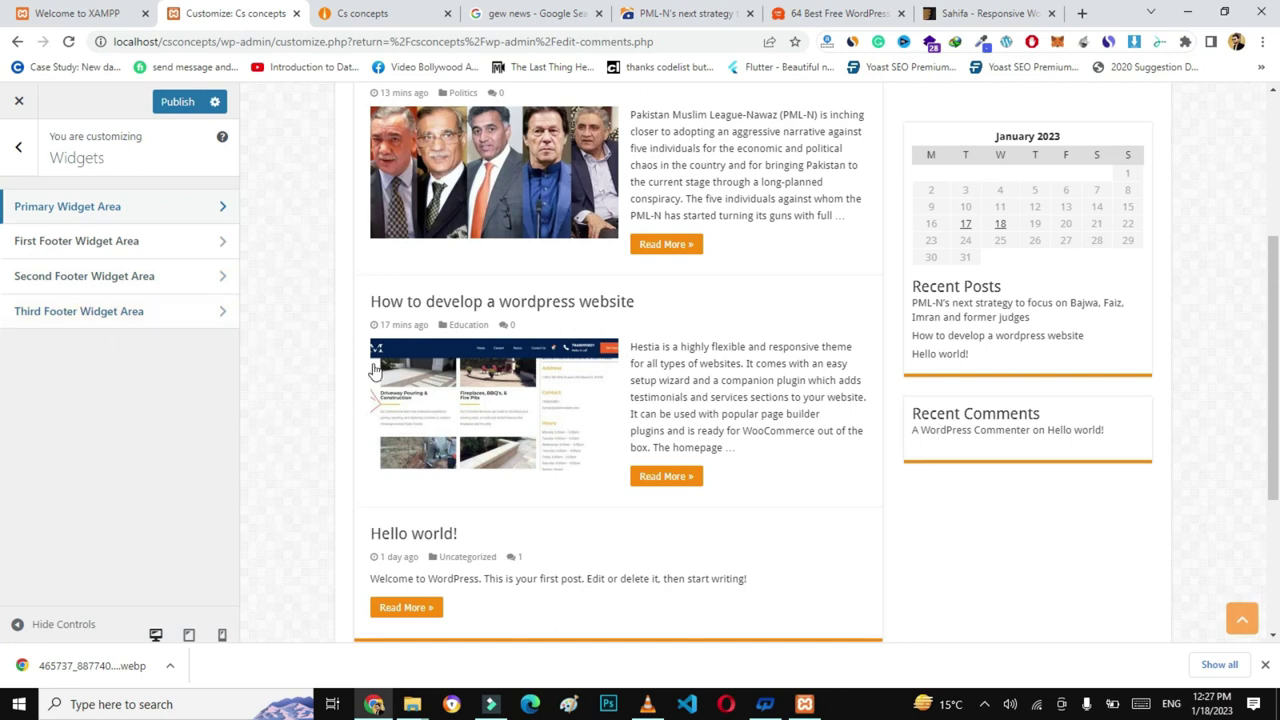
# - Add a Calendar block to the Second Footer Widget Area
pyautogui.moveTo(1272, 377); pyautogui.dragTo(1276, 548)
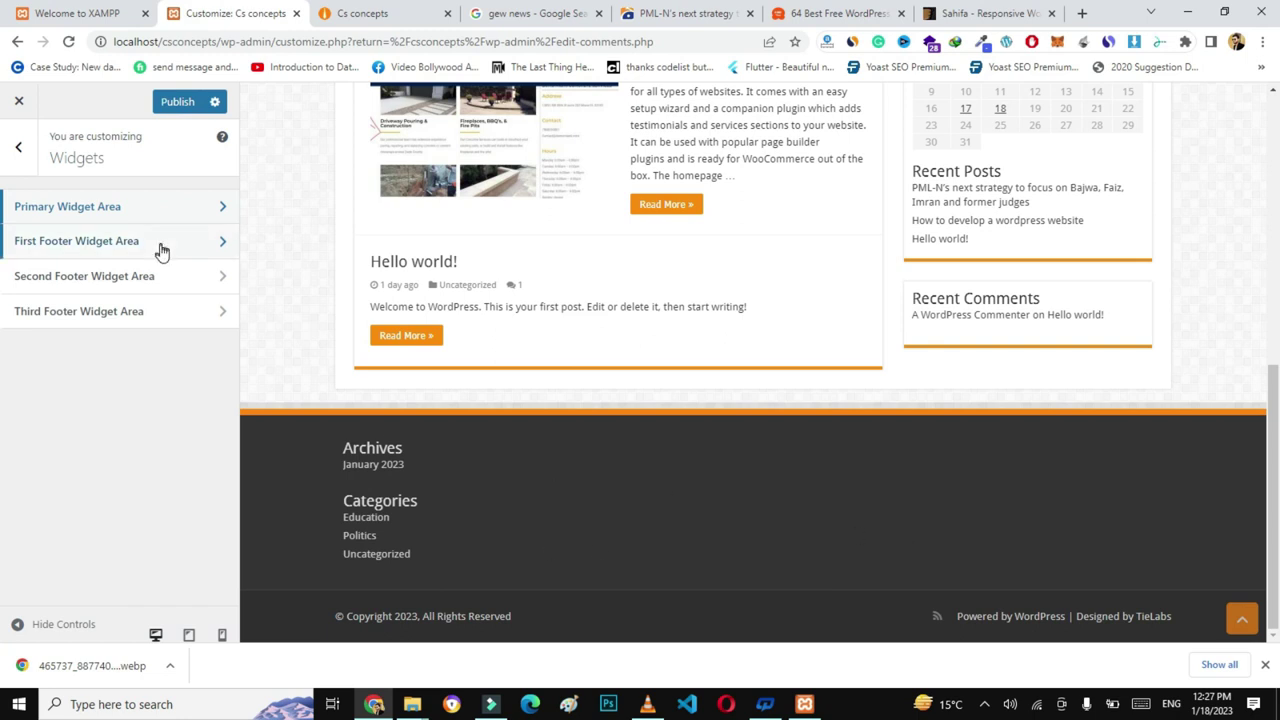
pyautogui.click(120, 241)
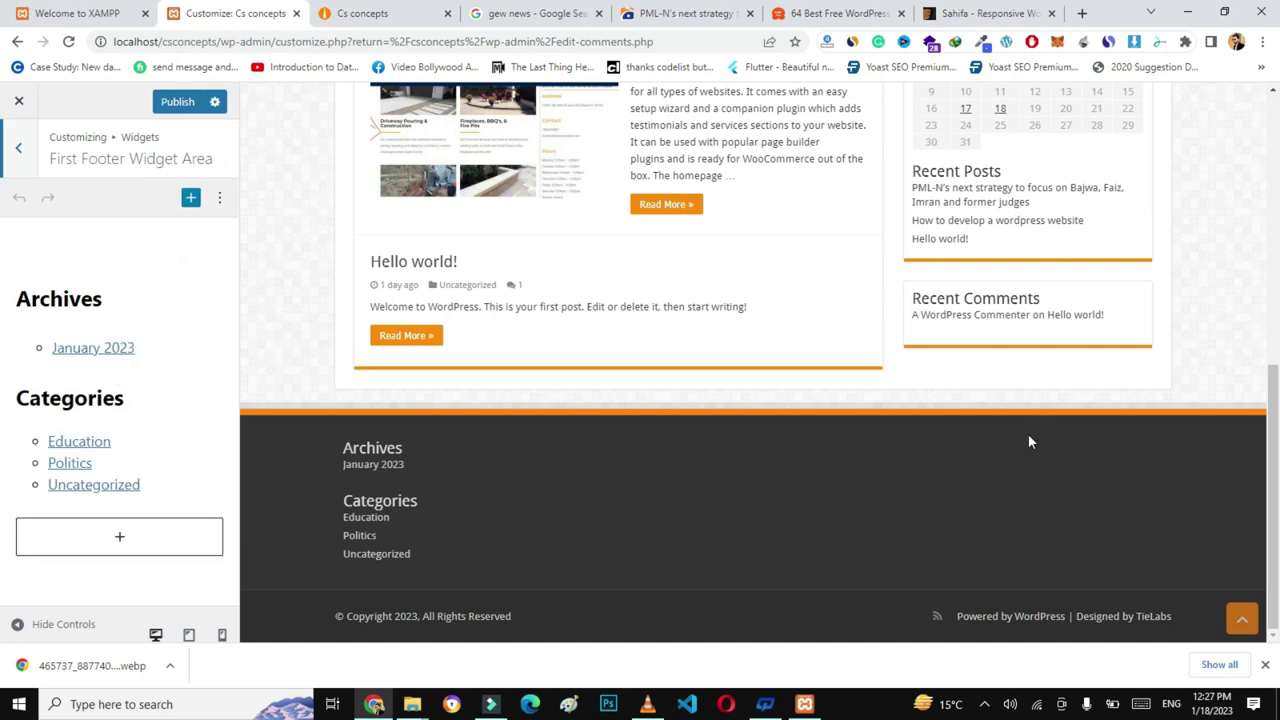
pyautogui.click(21, 147)
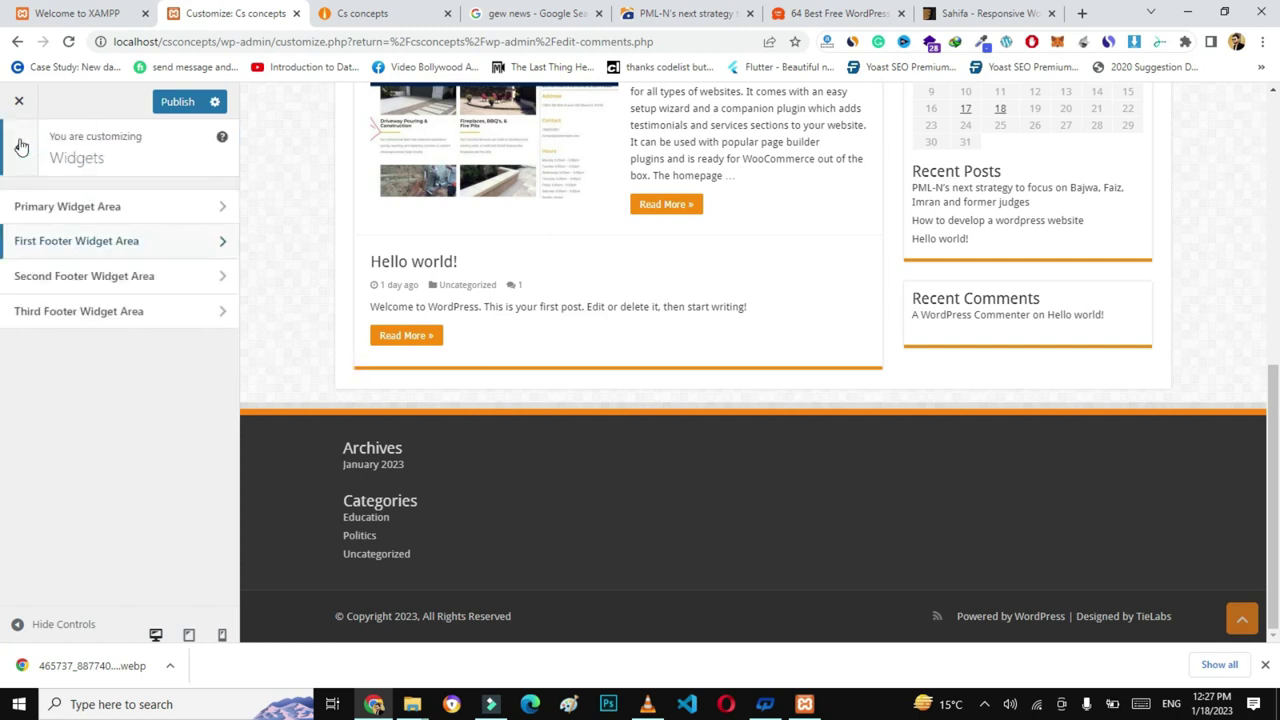
pyautogui.click(139, 289)
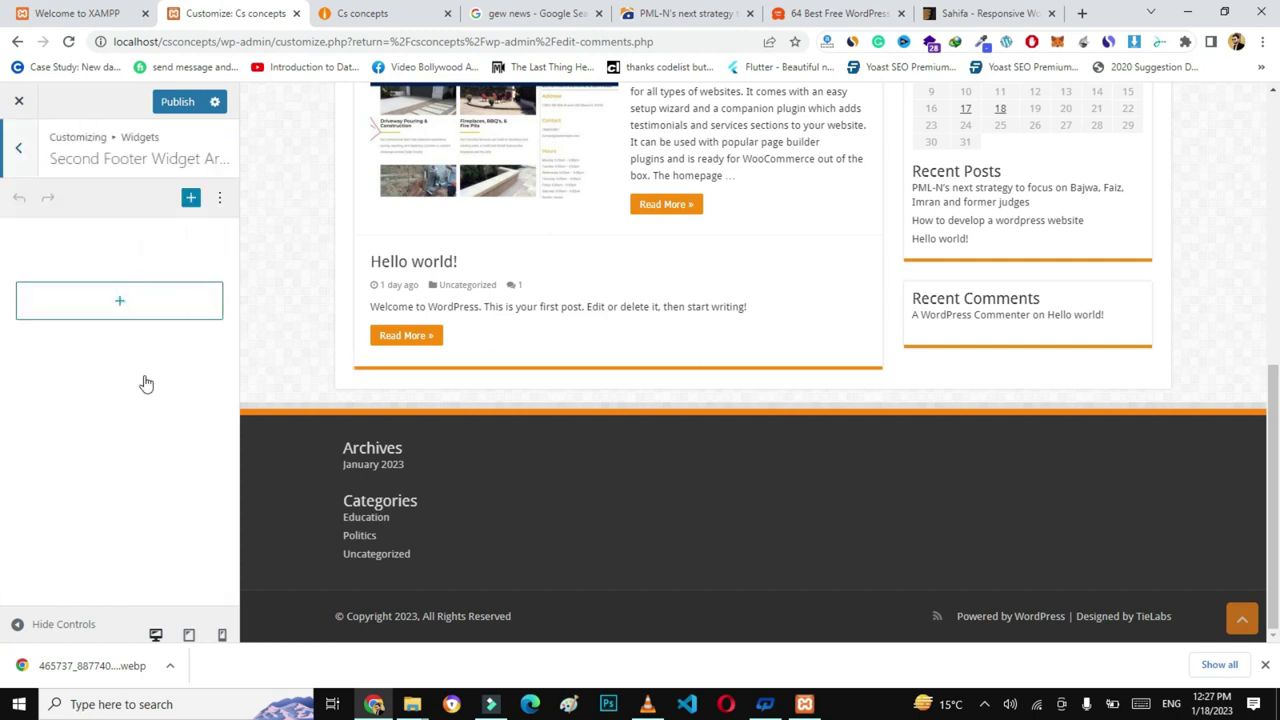
pyautogui.click(122, 302)
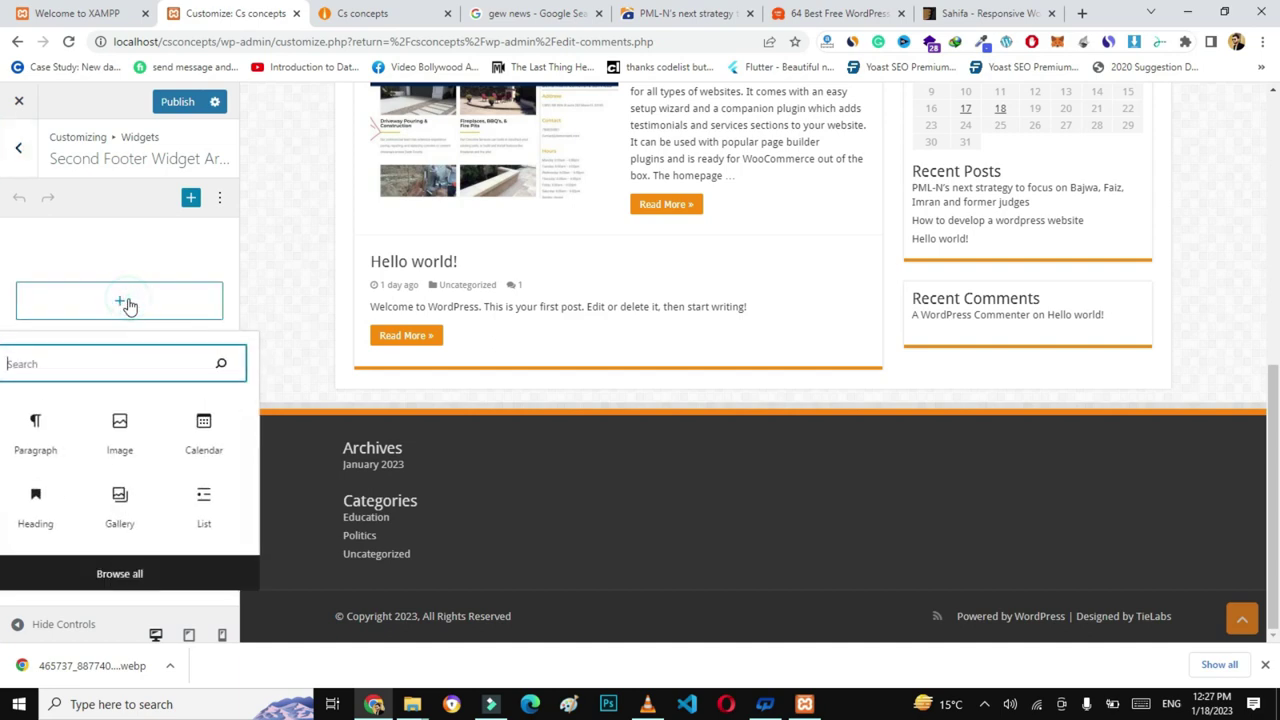
pyautogui.click(206, 428)
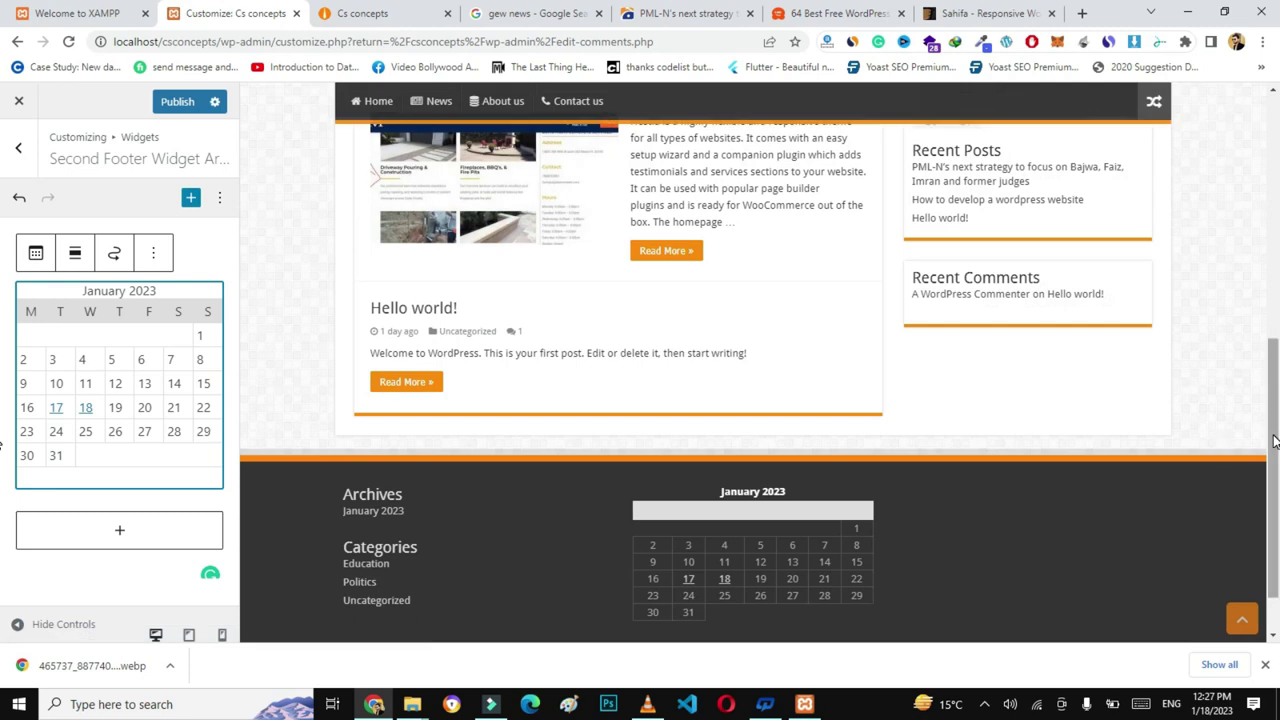
pyautogui.scroll(-1, 860, 490)
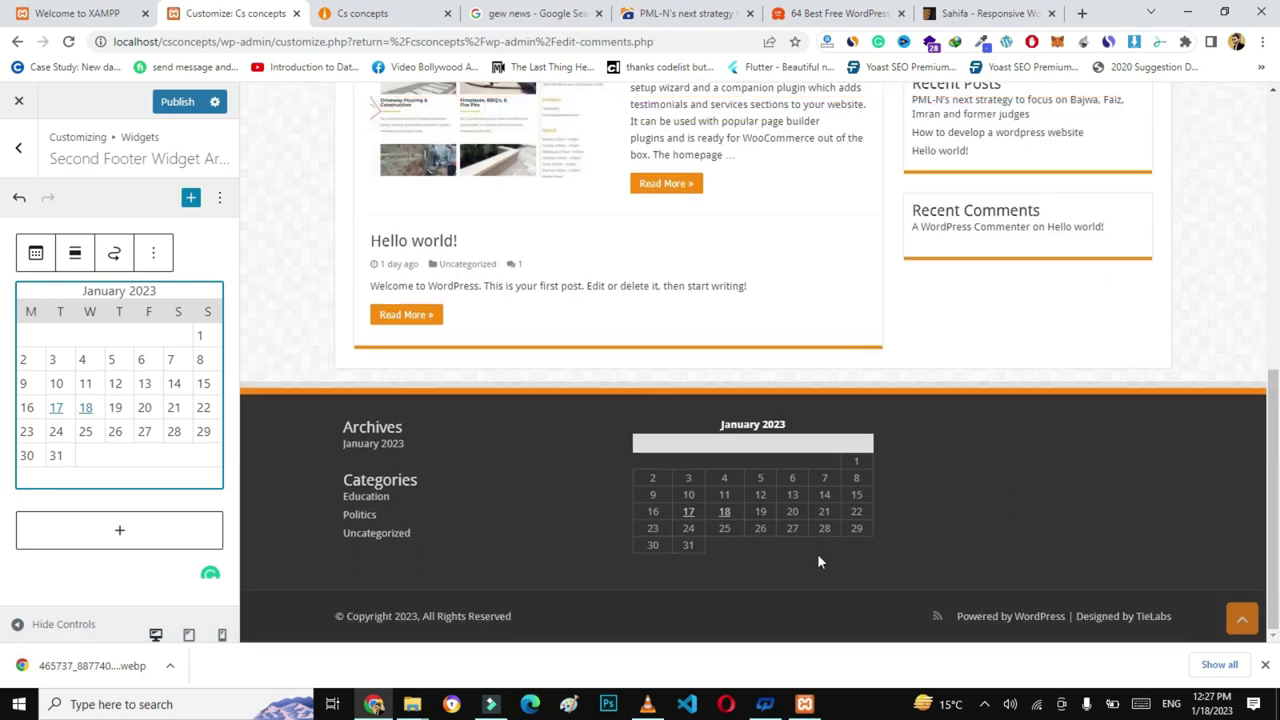
# - Open the empty Third Footer Widget Area and its block picker
pyautogui.click(18, 150)
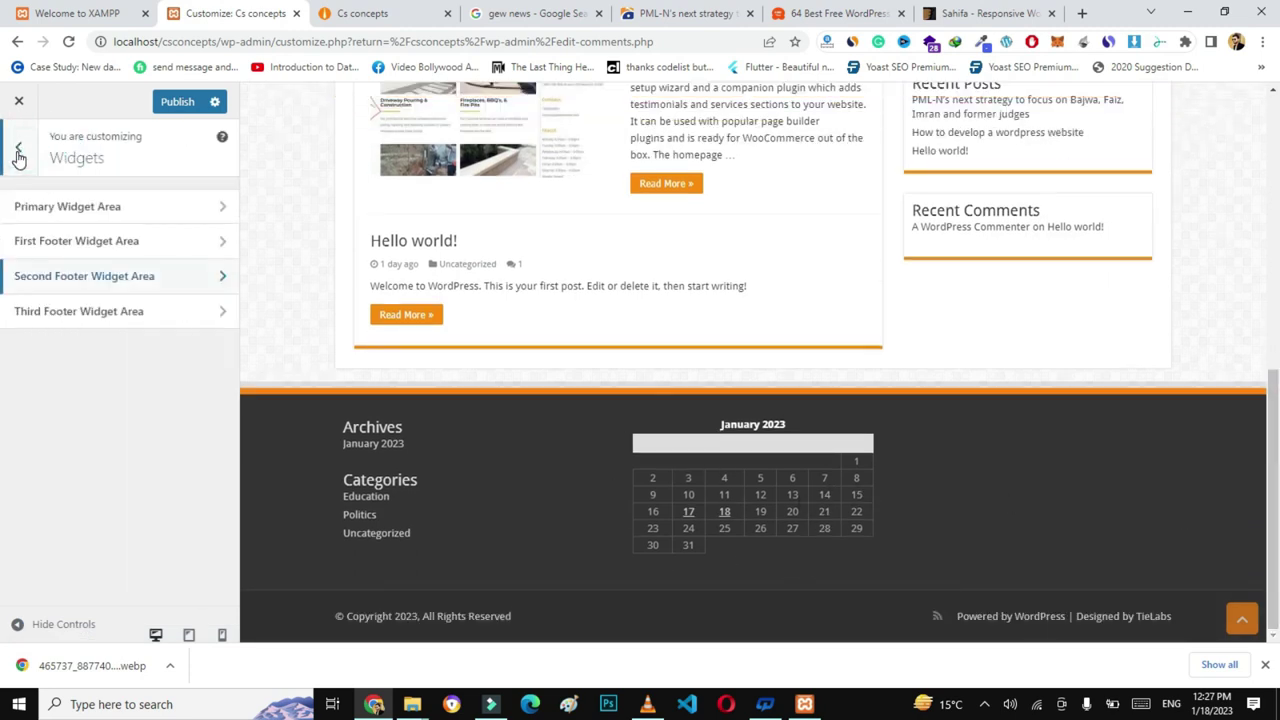
pyautogui.click(164, 316)
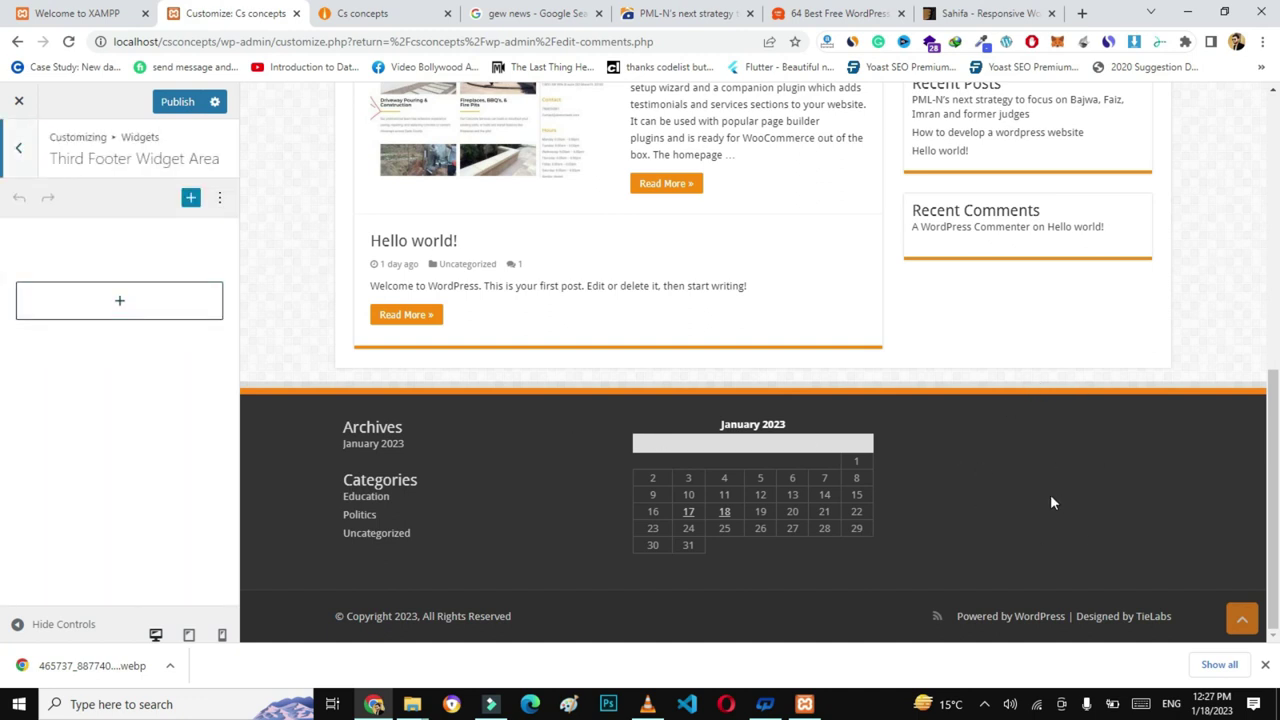
pyautogui.click(127, 316)
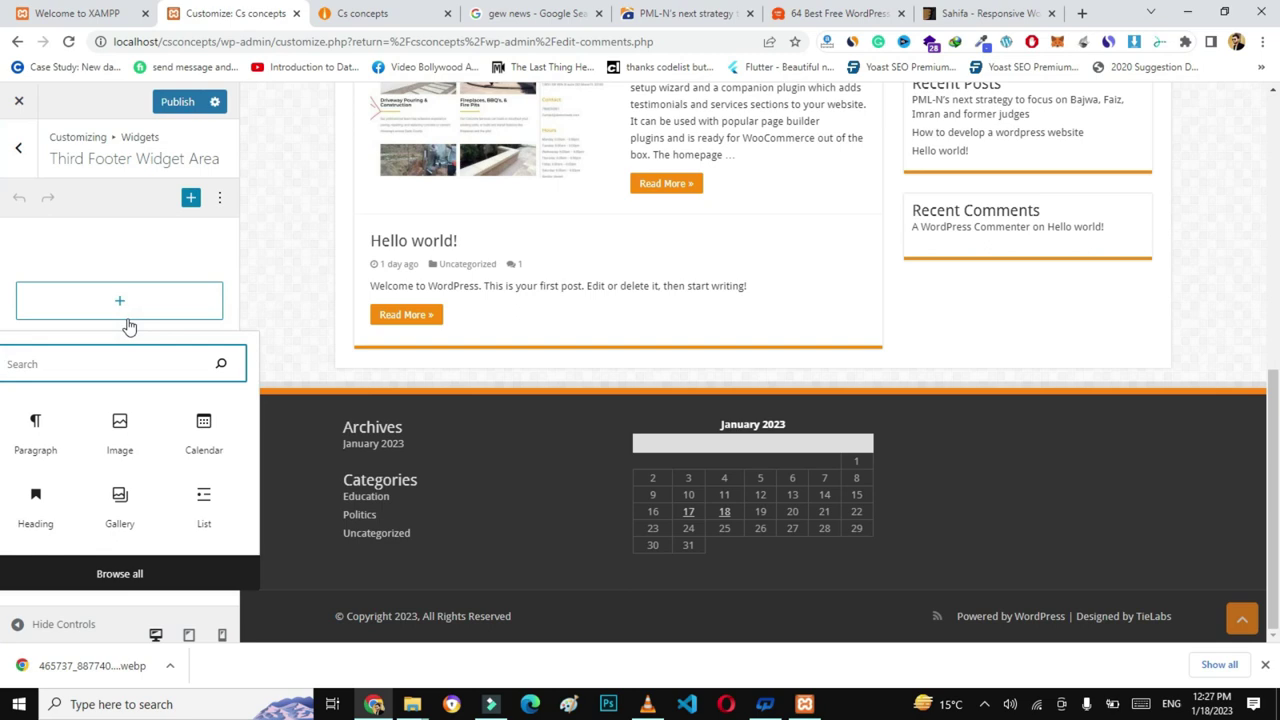
# - Add an Image block to the Third Footer Widget Area using the PML-N post's photo from the Media Library
pyautogui.click(130, 330)
pyautogui.click(115, 298)
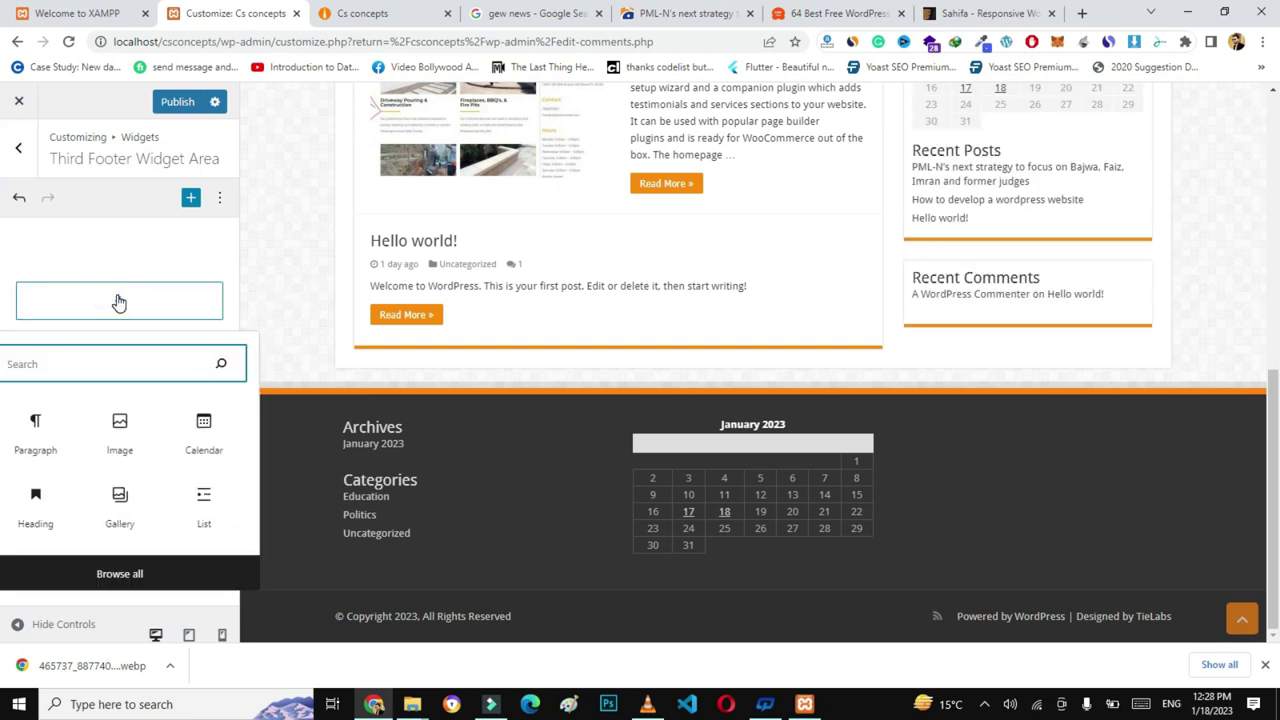
pyautogui.click(120, 432)
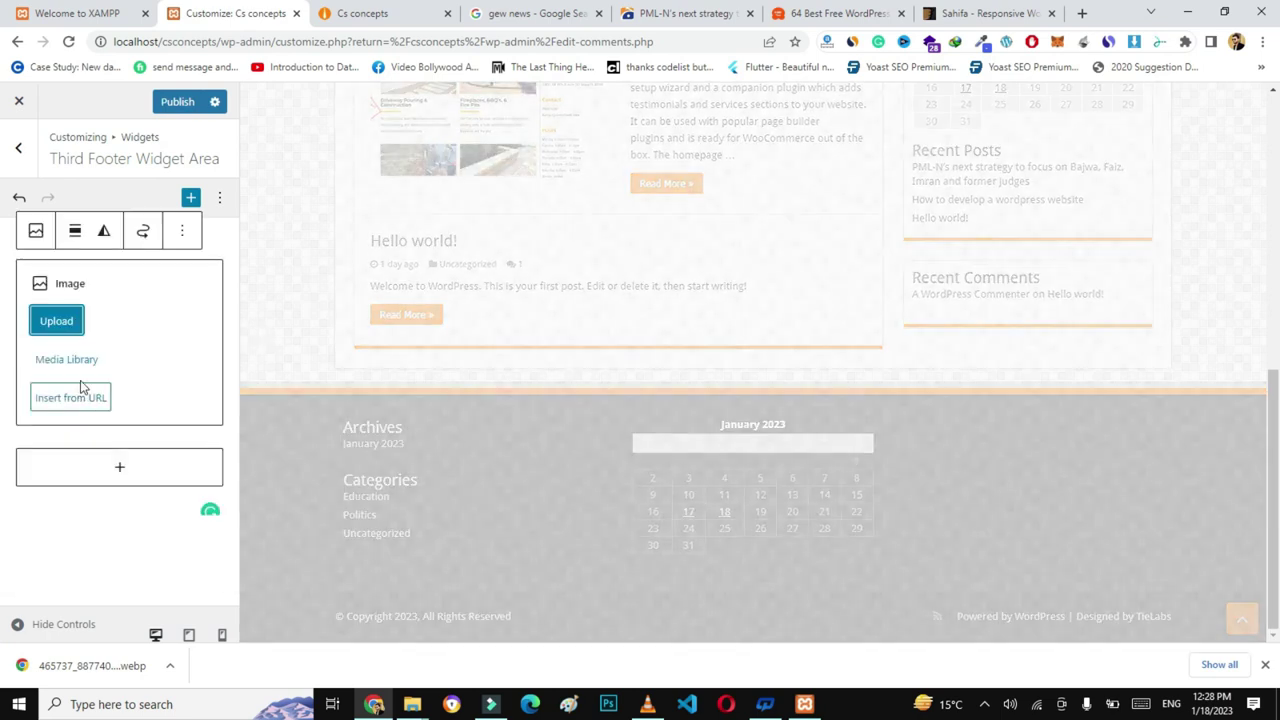
pyautogui.click(67, 360)
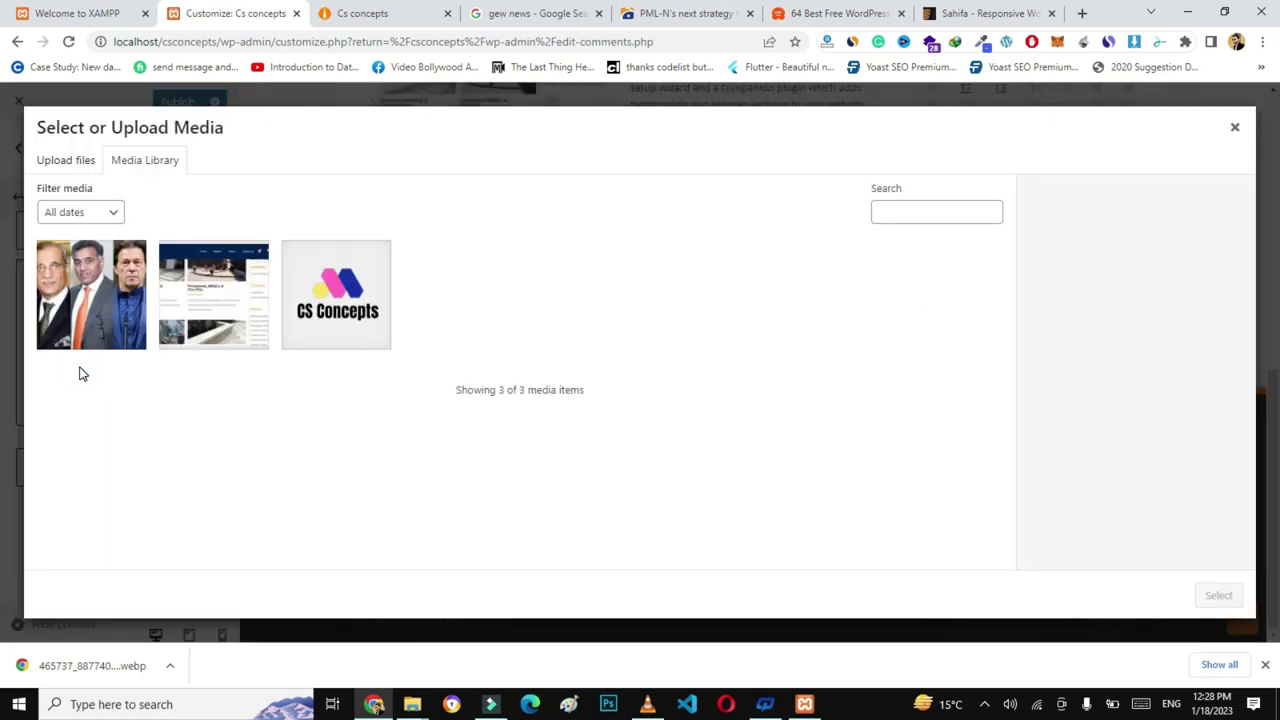
pyautogui.click(112, 278)
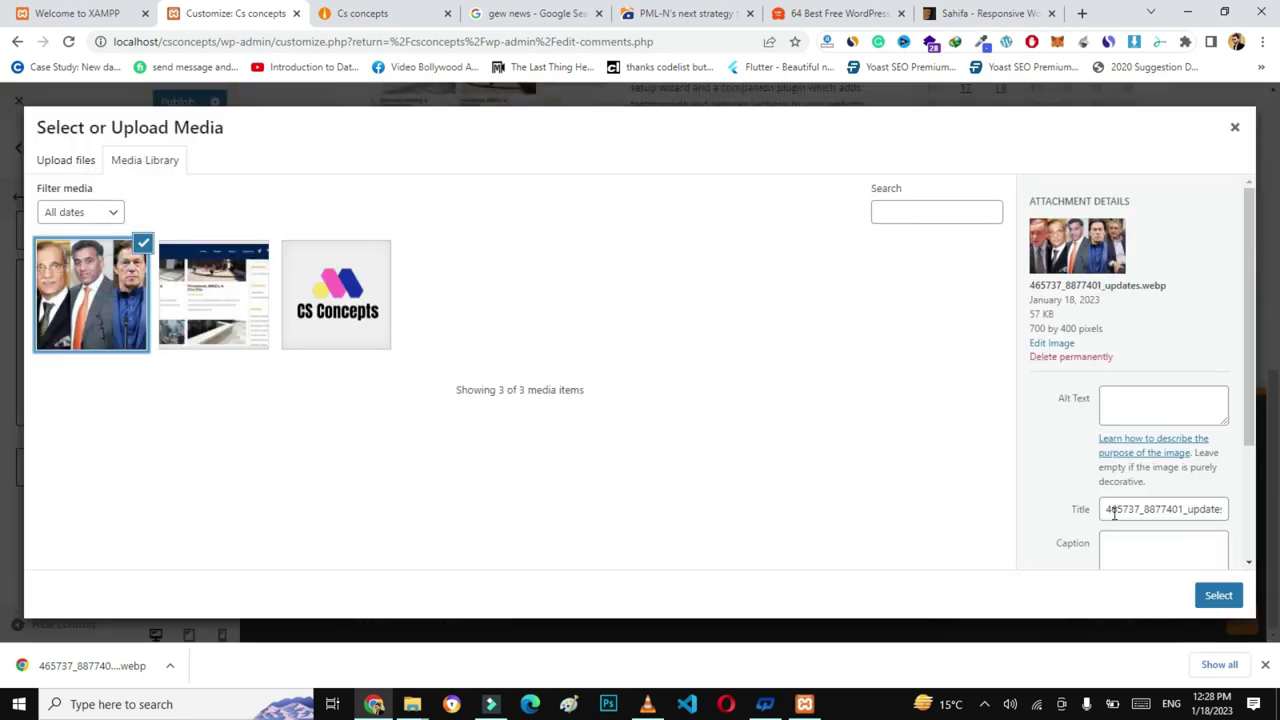
pyautogui.click(1220, 596)
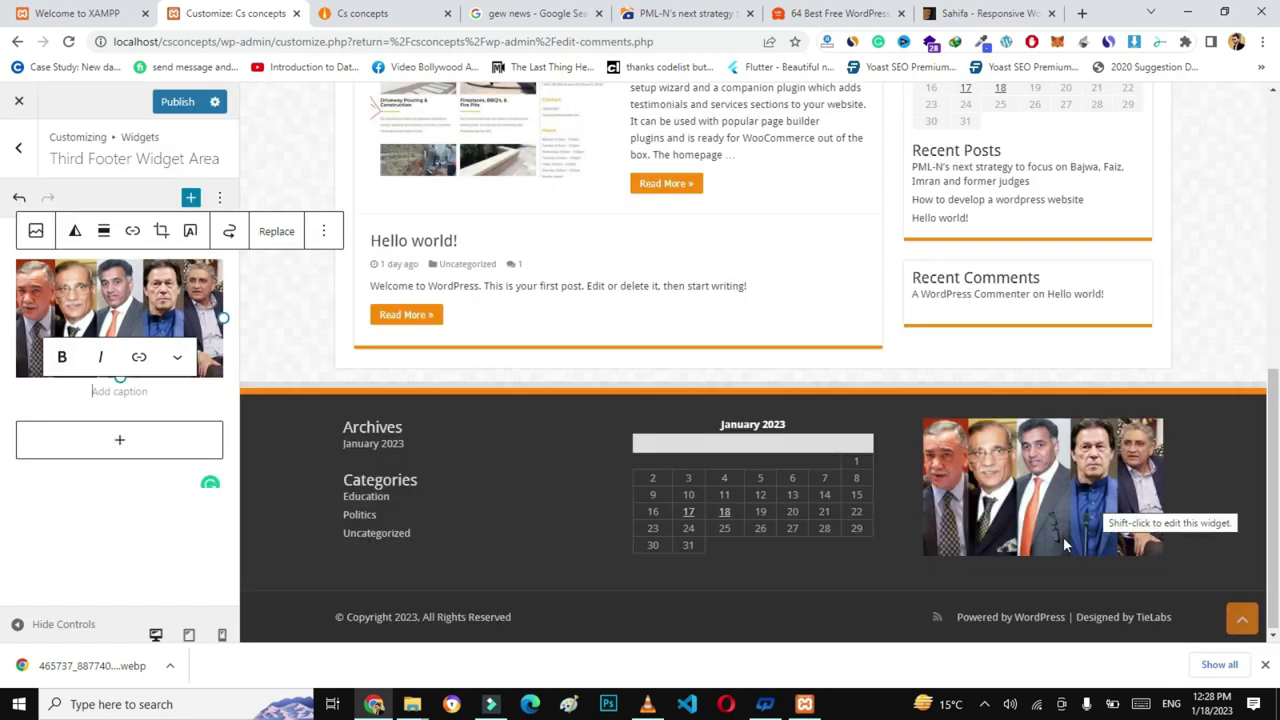
pyautogui.click(14, 165)
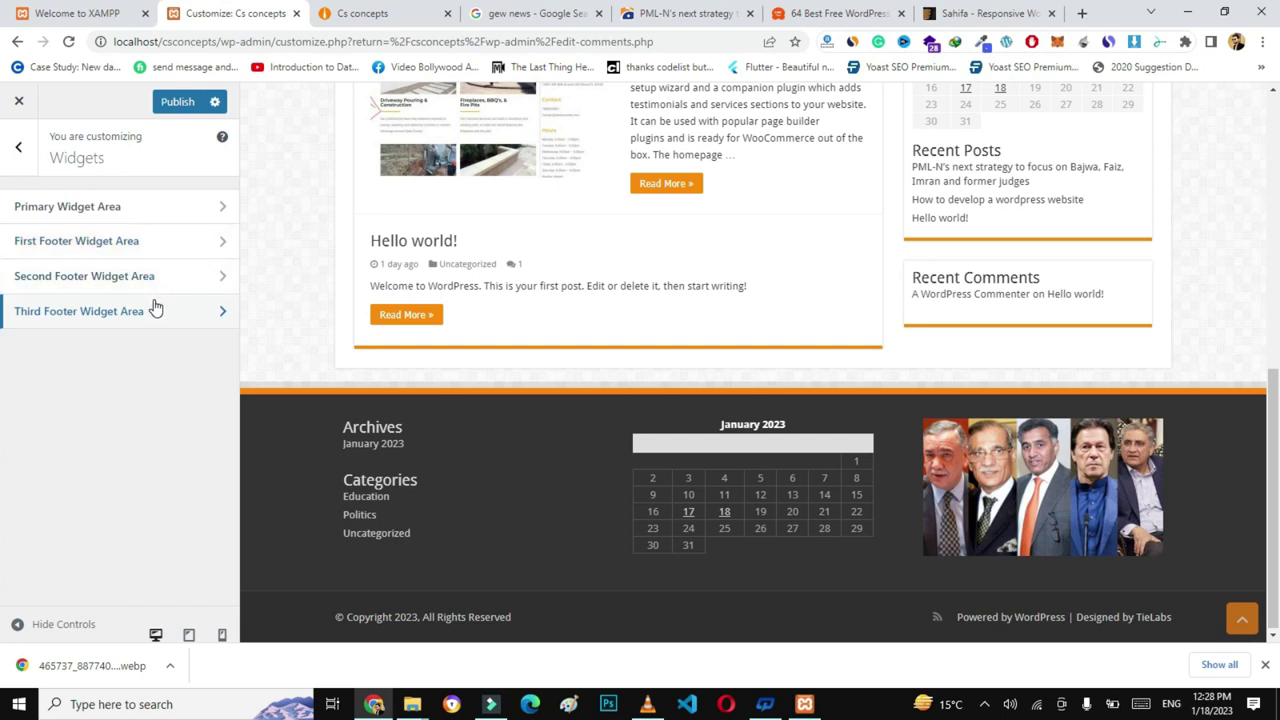
pyautogui.click(18, 147)
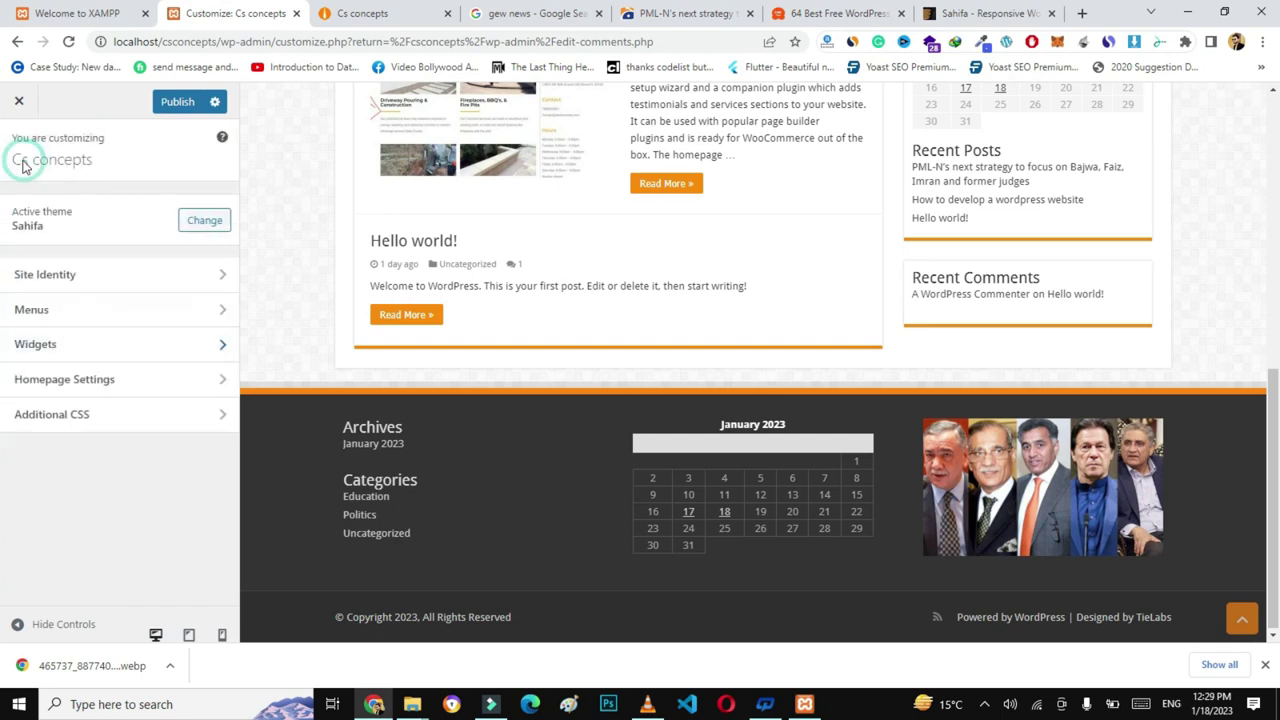
# - Open Homepage Settings in the Customizer, then switch to the Sahifa theme demo tab
pyautogui.click(141, 392)
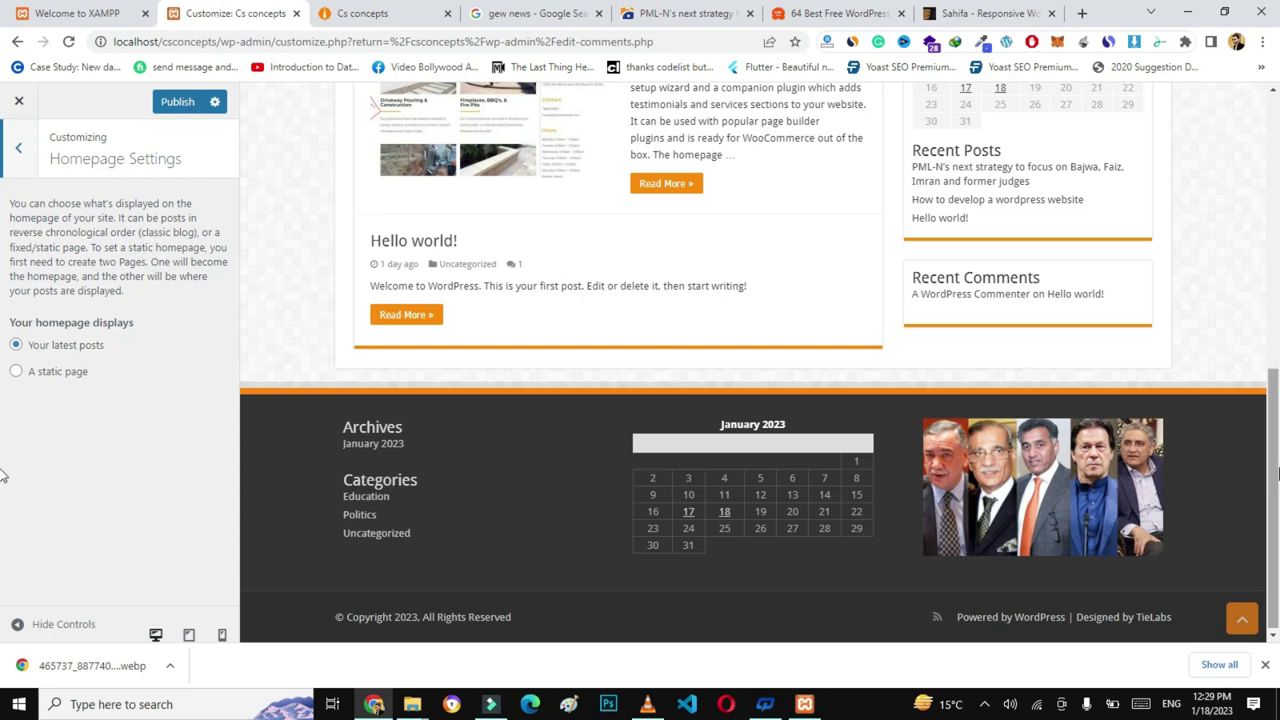
pyautogui.moveTo(1273, 591); pyautogui.dragTo(1275, 323)
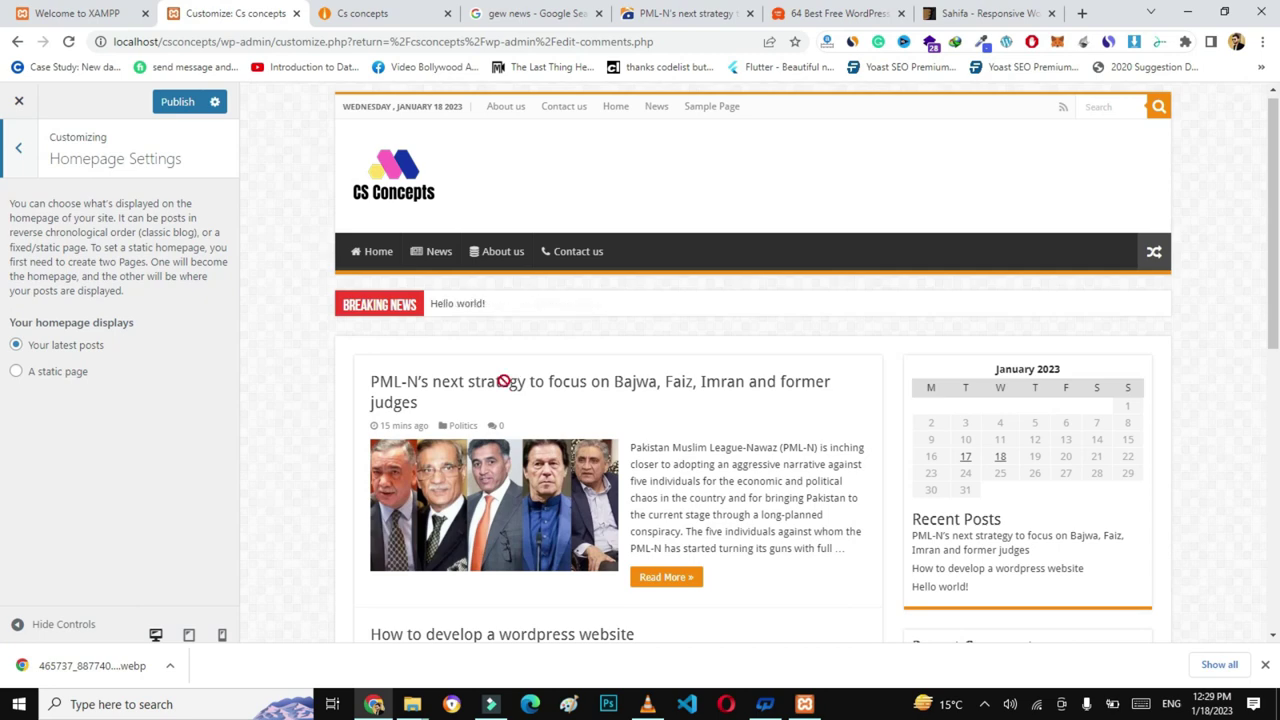
pyautogui.click(965, 14)
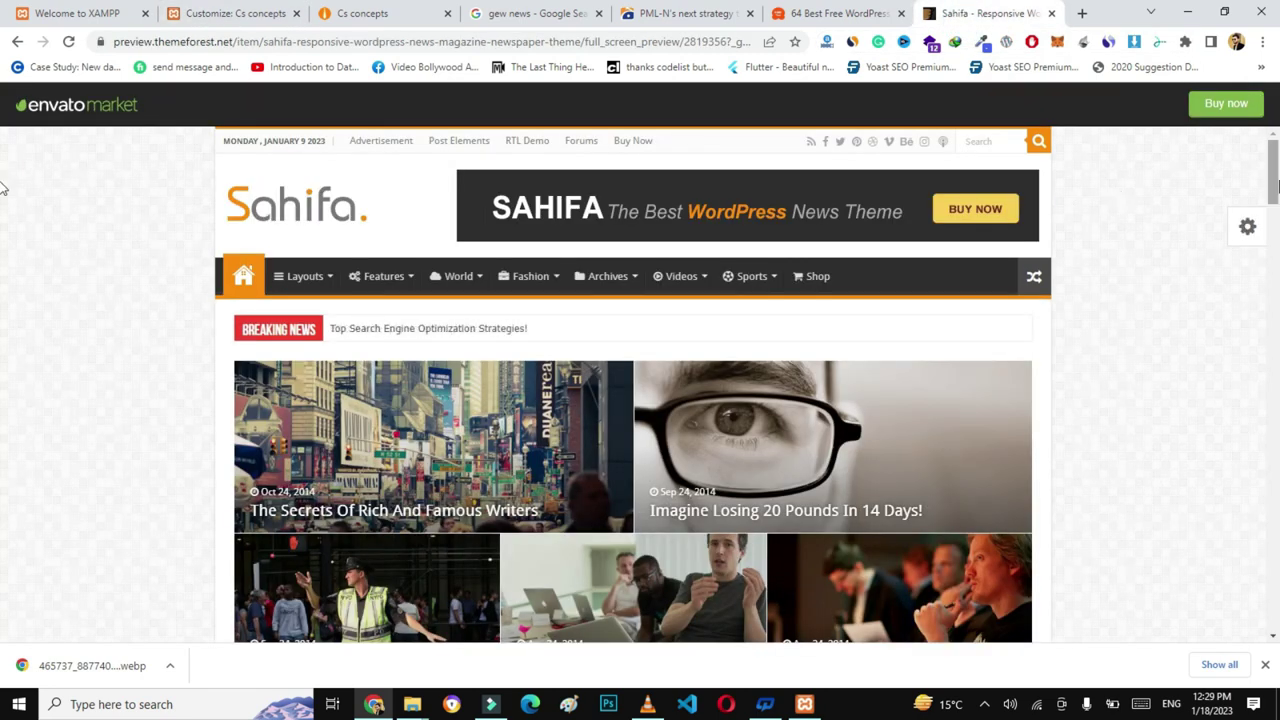
# - Scroll the Sahifa demo's featured grid, then return to the Customizer's Homepage Settings
pyautogui.click(1274, 228)
pyautogui.moveTo(1276, 237); pyautogui.dragTo(1276, 190)
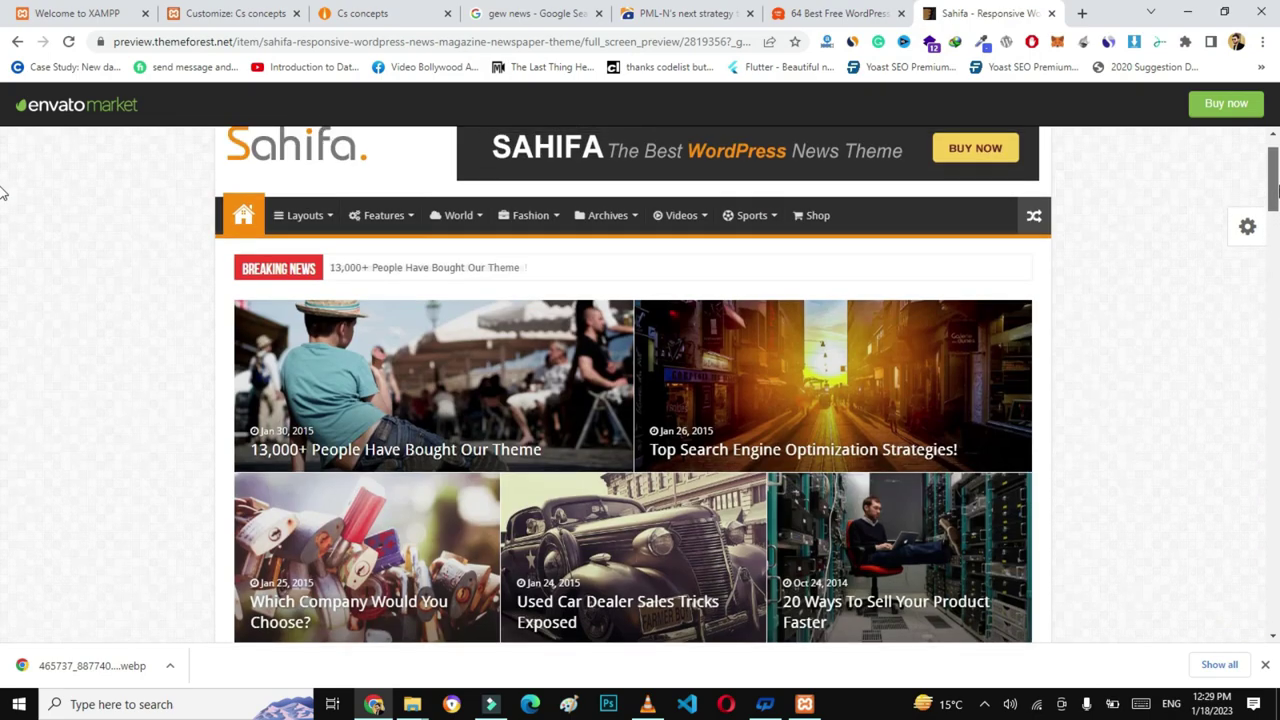
pyautogui.click(235, 13)
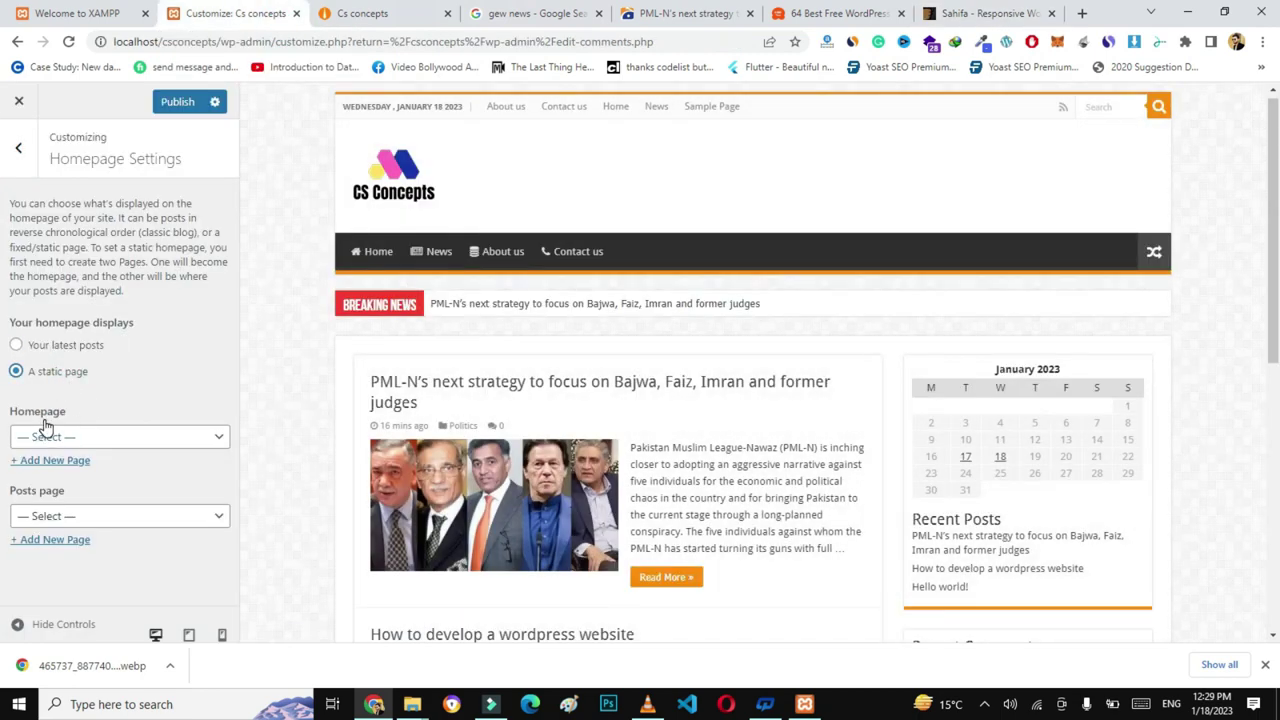
# - Set Home as the static homepage, publish with Ctrl+S, then switch to the Sahifa demo
pyautogui.click(140, 437)
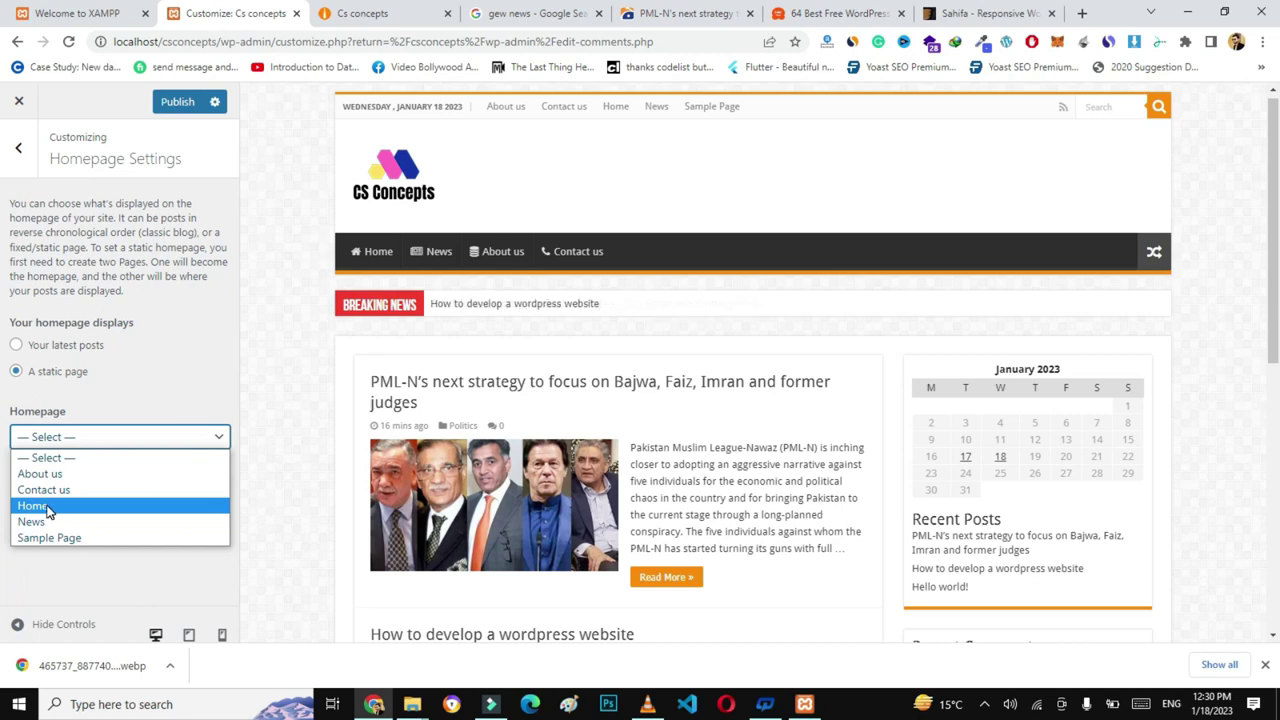
pyautogui.click(48, 509)
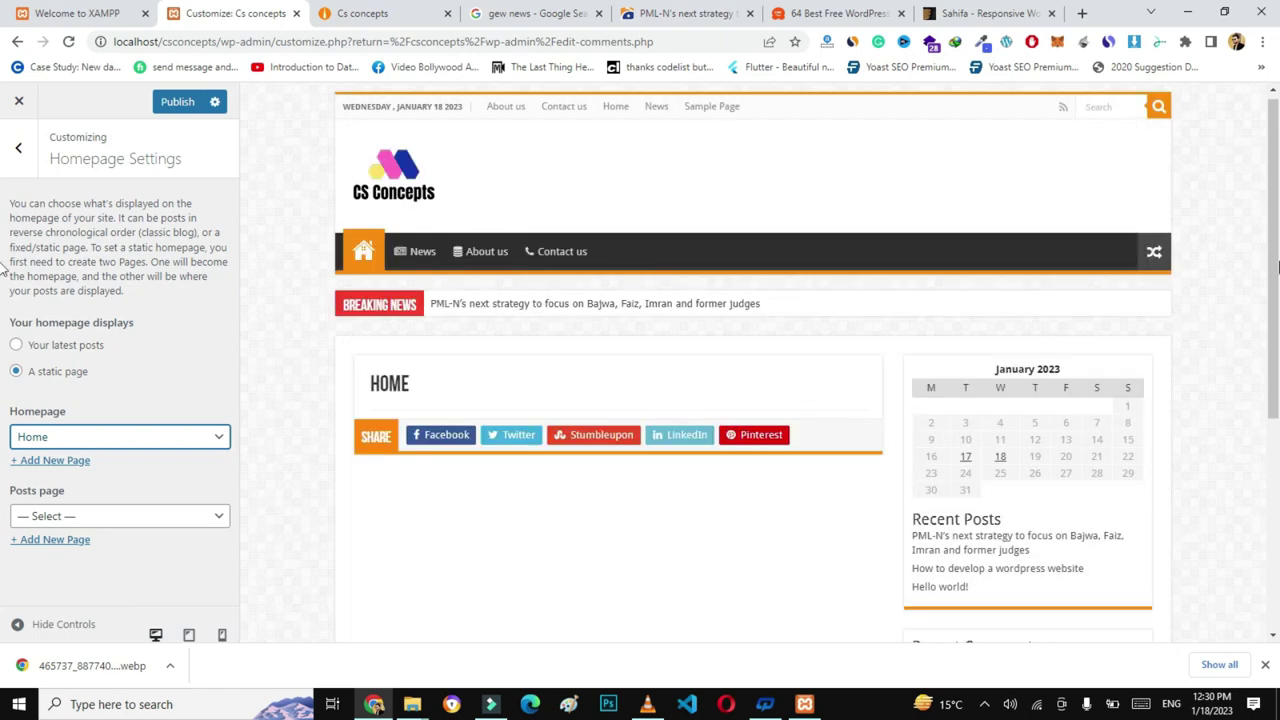
pyautogui.scroll(-2, 1000, 300)
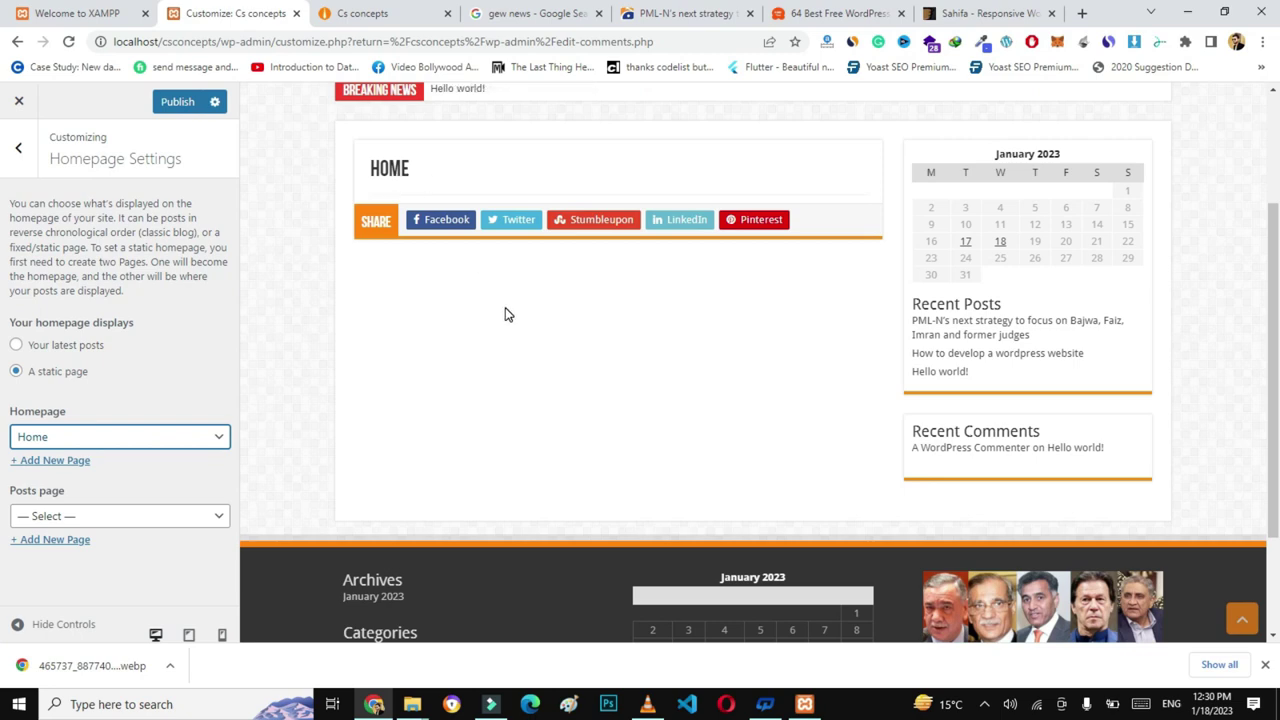
pyautogui.hotkey('ctrl', 's')
pyautogui.scroll(1, 831, 417)
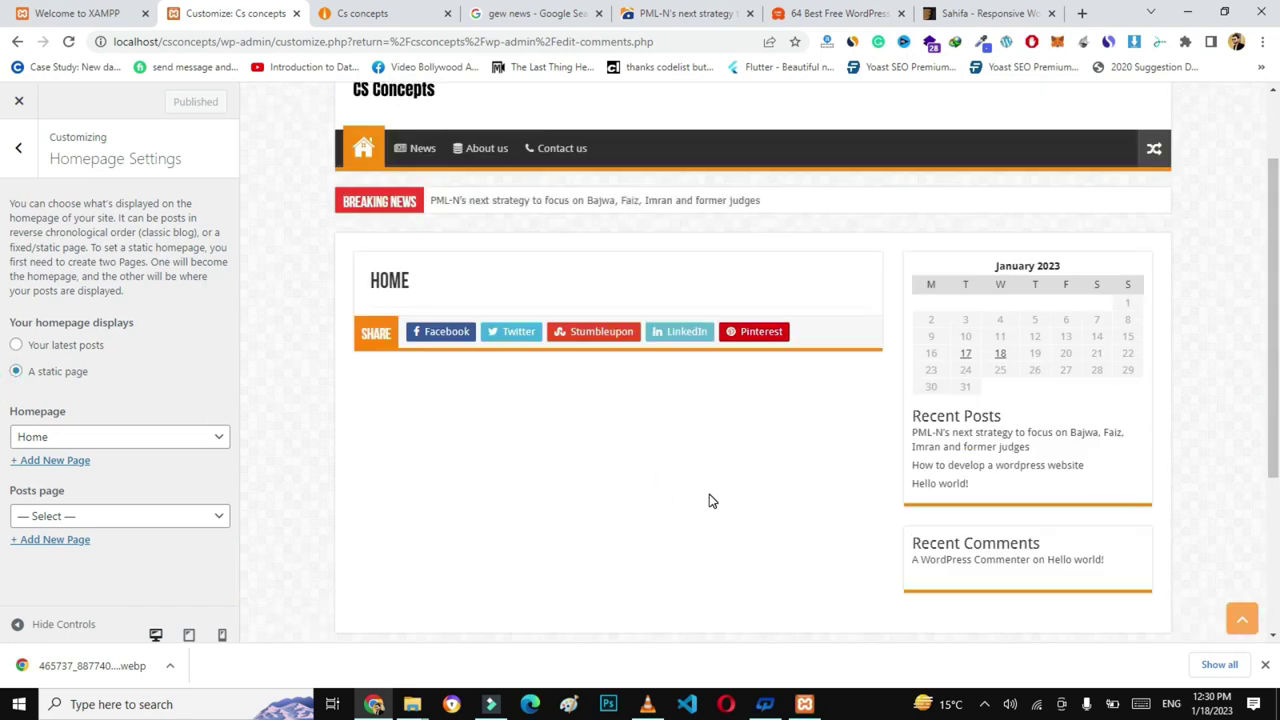
pyautogui.click(965, 13)
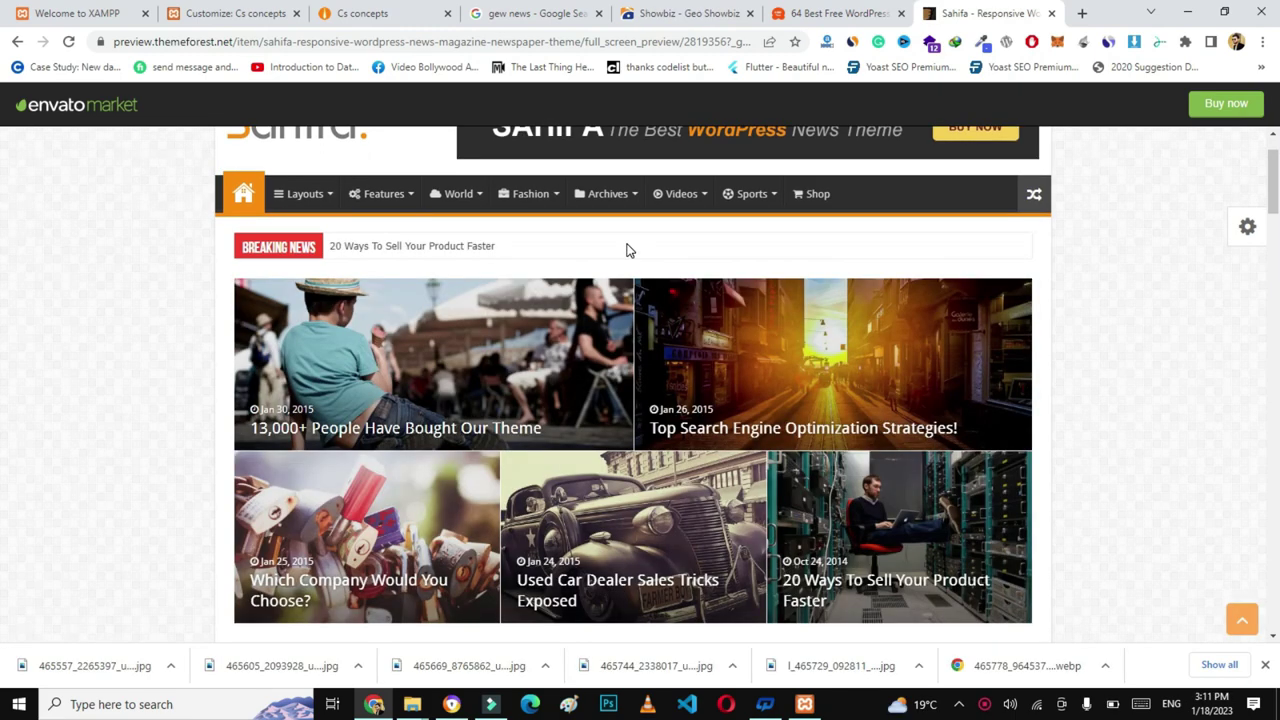
# - Open the Home page editor in a new tab from the CS Concepts site
pyautogui.click(403, 10)
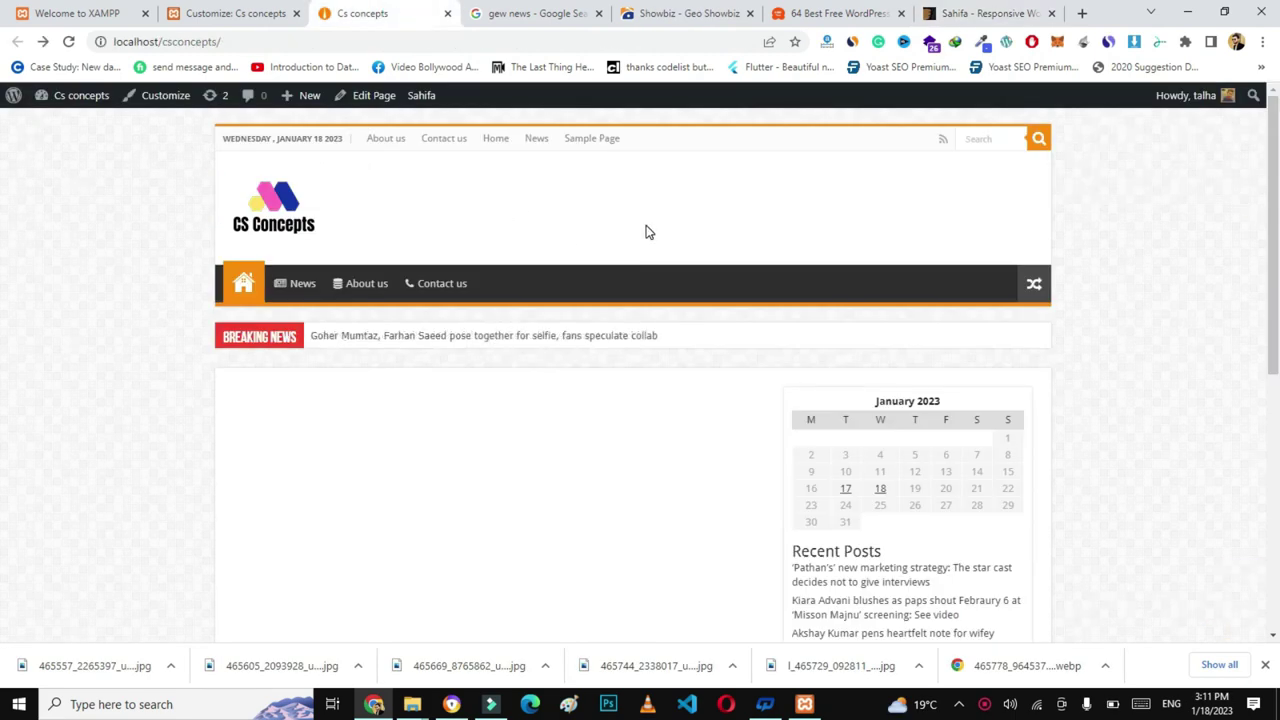
pyautogui.moveTo(1274, 190)
pyautogui.mouseDown()
pyautogui.moveTo(1274, 329)
pyautogui.moveTo(1277, 210)
pyautogui.mouseUp()
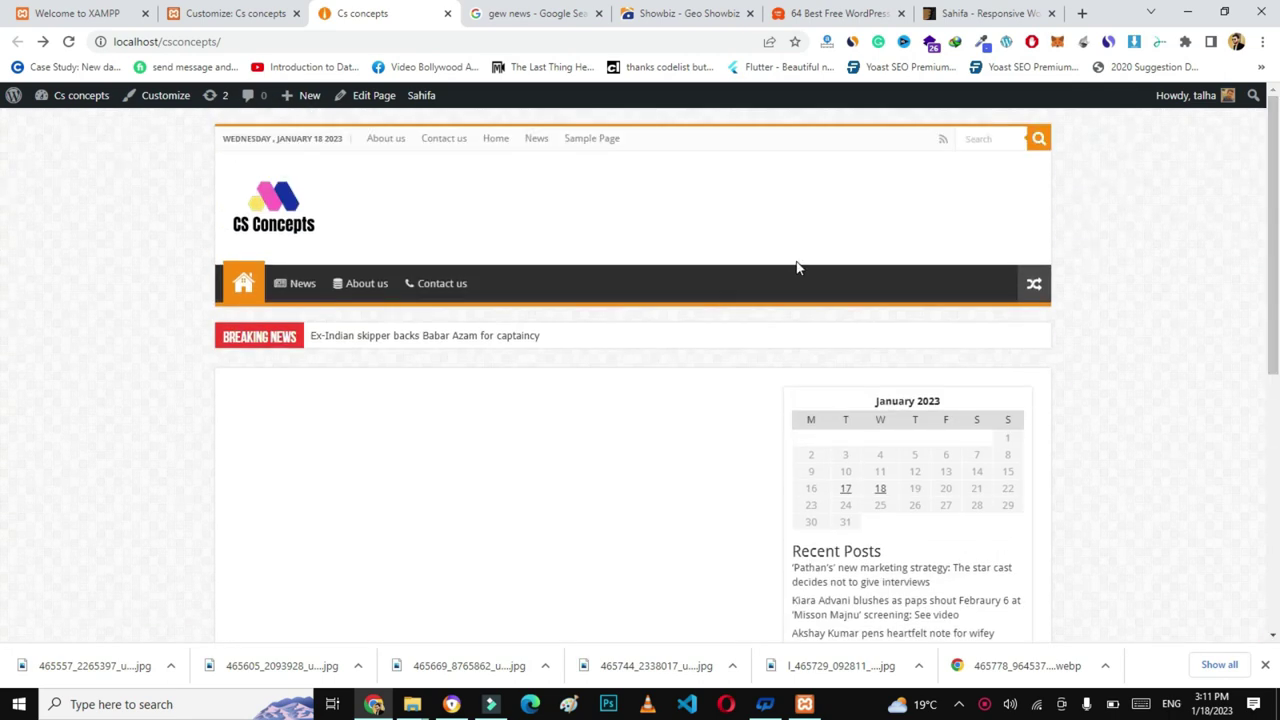
pyautogui.rightClick(372, 103)
pyautogui.click(390, 112)
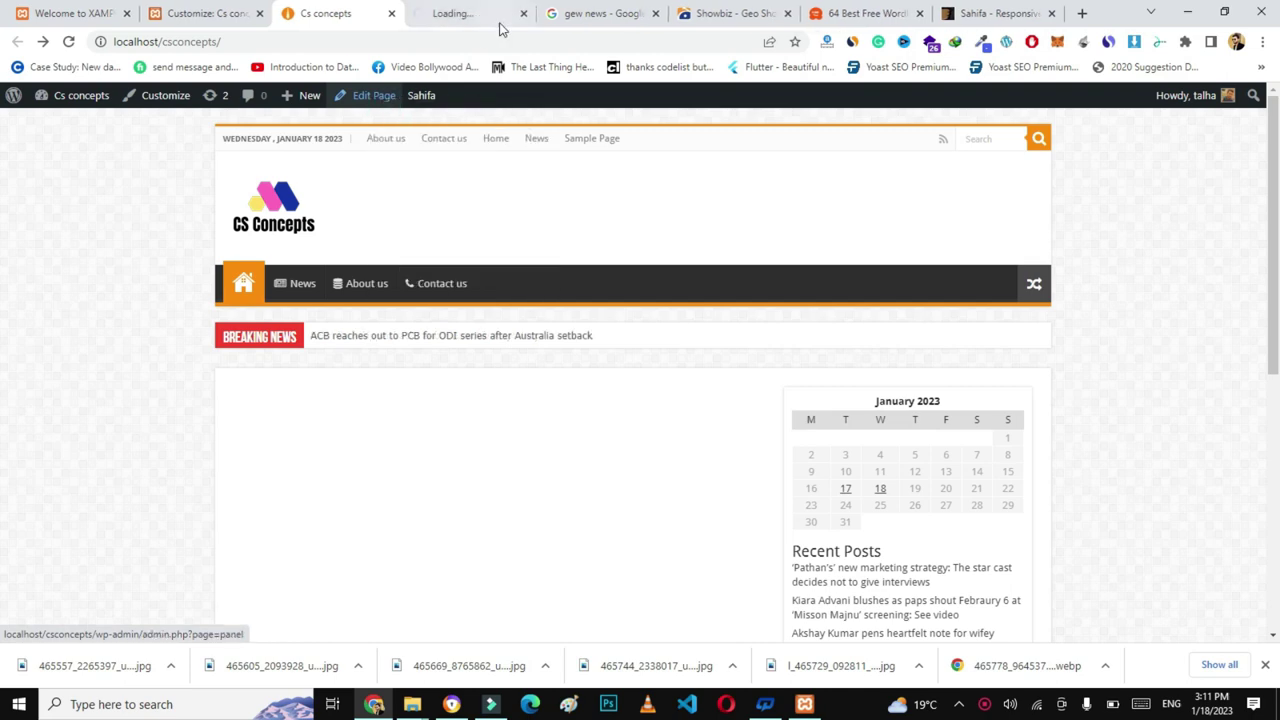
pyautogui.click(487, 15)
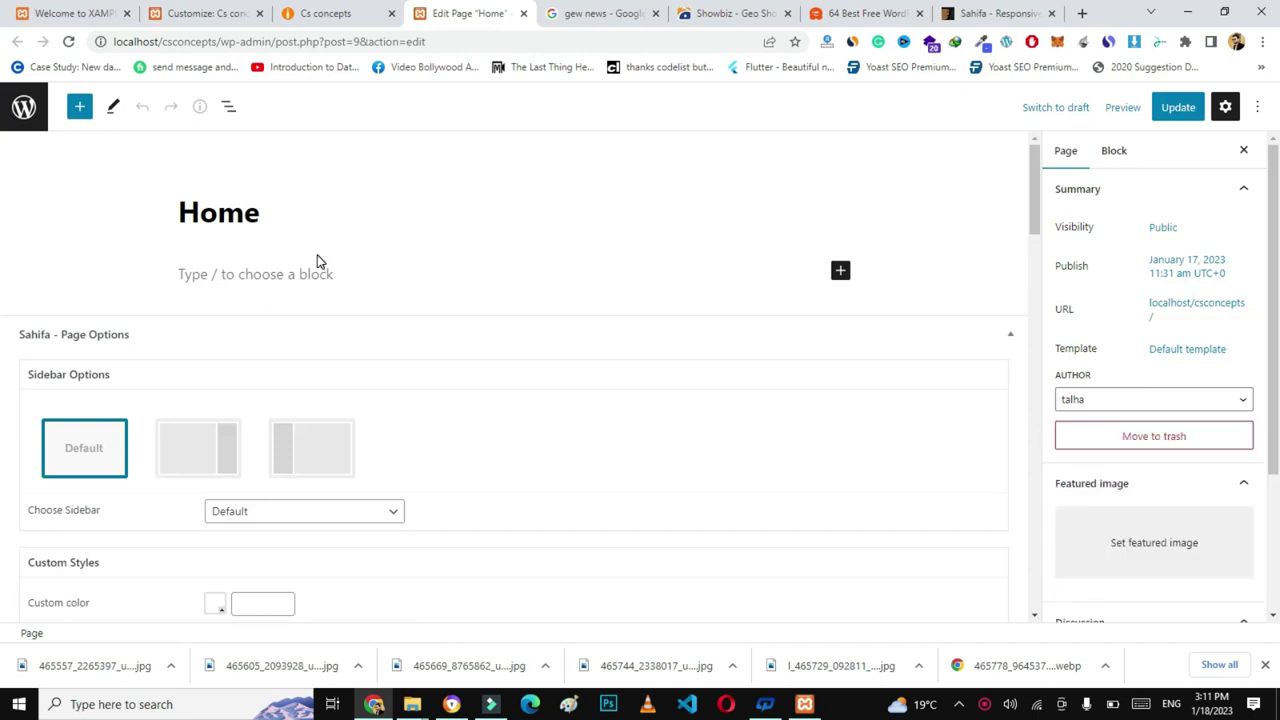
# - Scroll through the Sahifa demo's featured grid, then return to the CS Concepts site
pyautogui.click(975, 12)
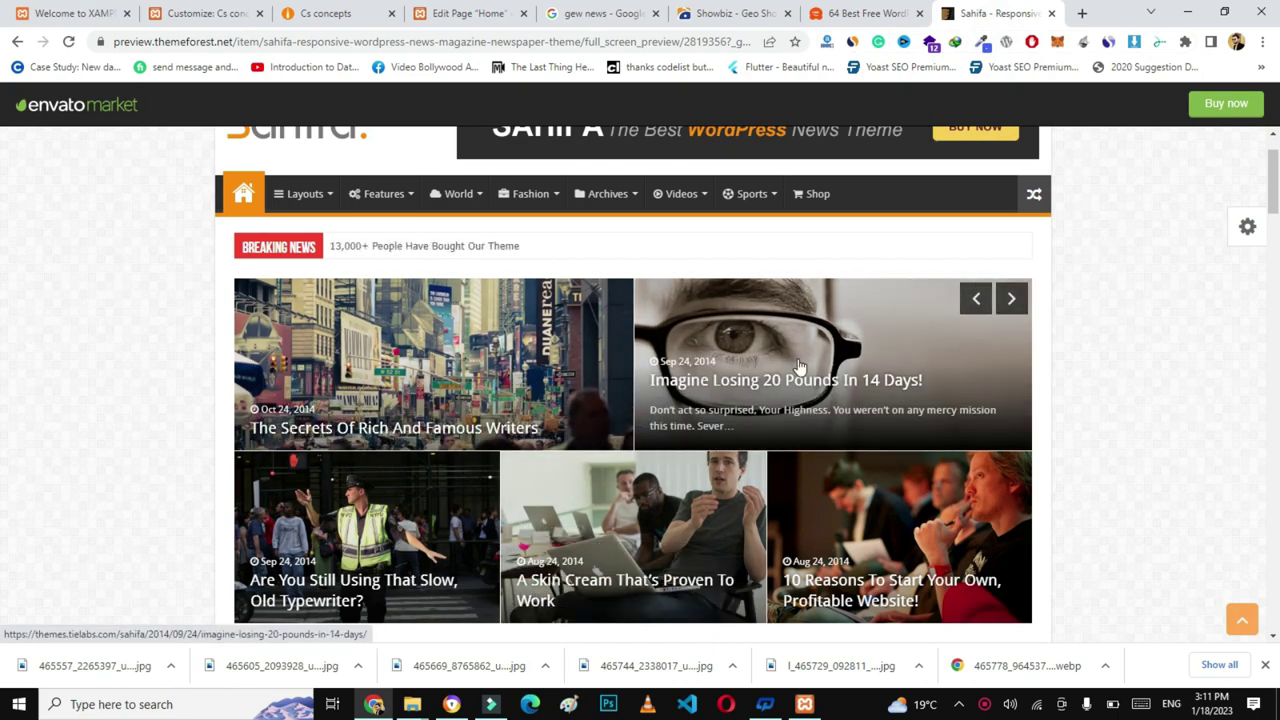
pyautogui.scroll(-5, 2, 270)
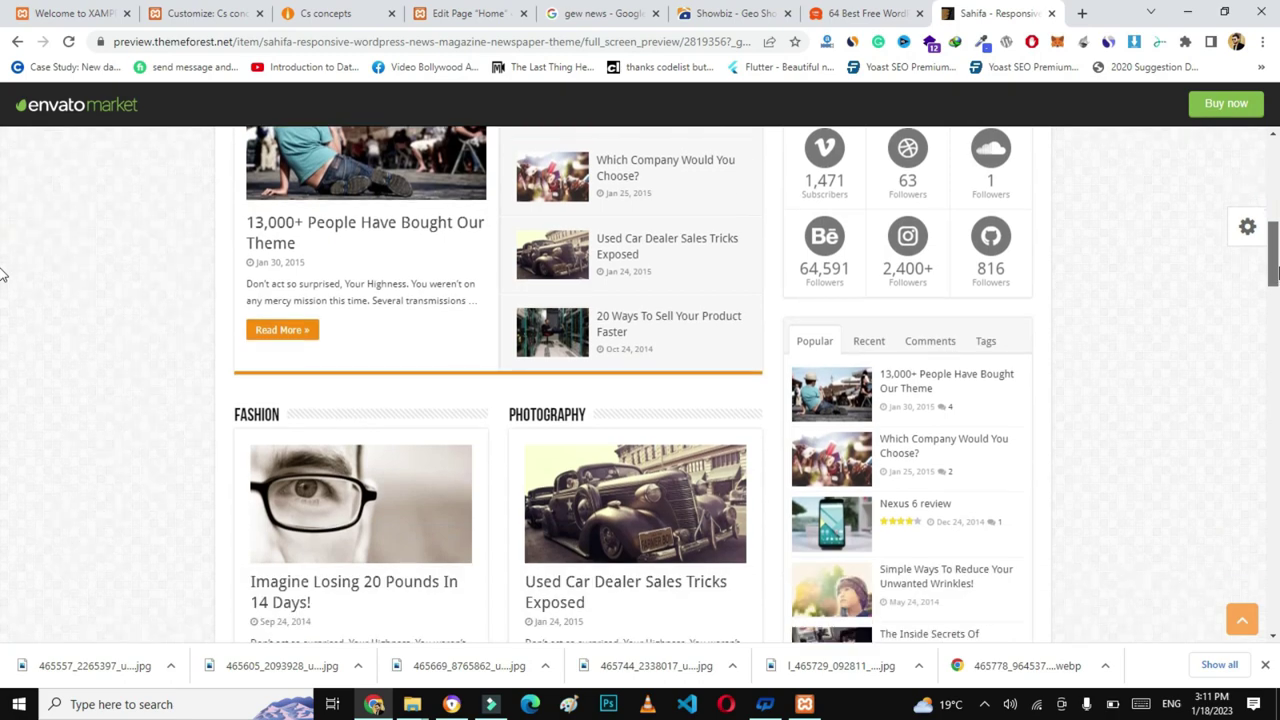
pyautogui.scroll(6, 2, 250)
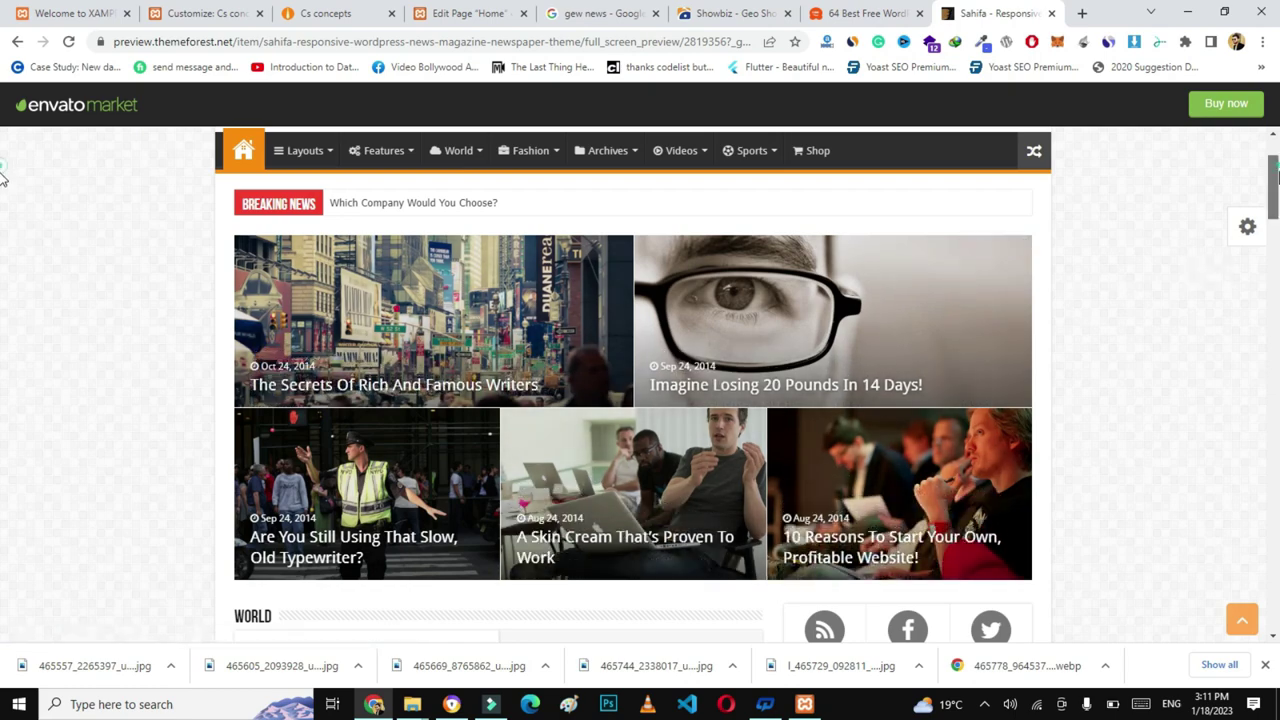
pyautogui.scroll(-4, 2, 200)
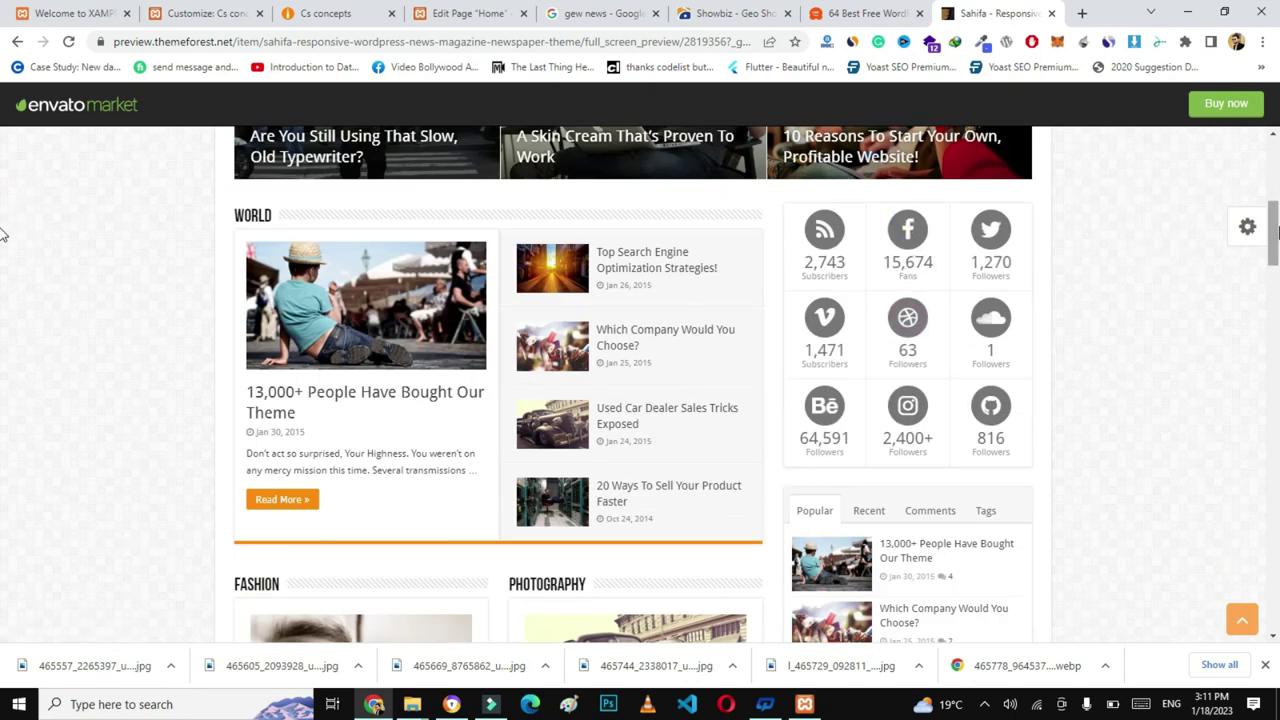
pyautogui.scroll(5, 4, 210)
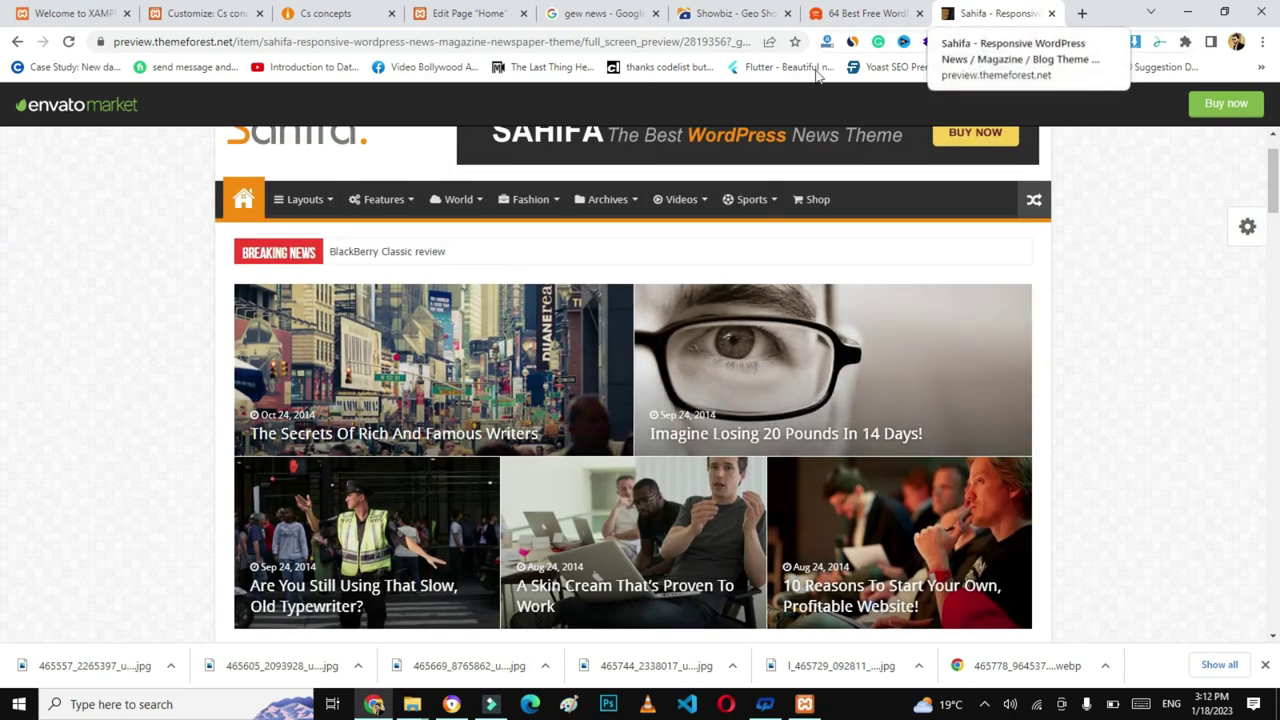
pyautogui.click(340, 13)
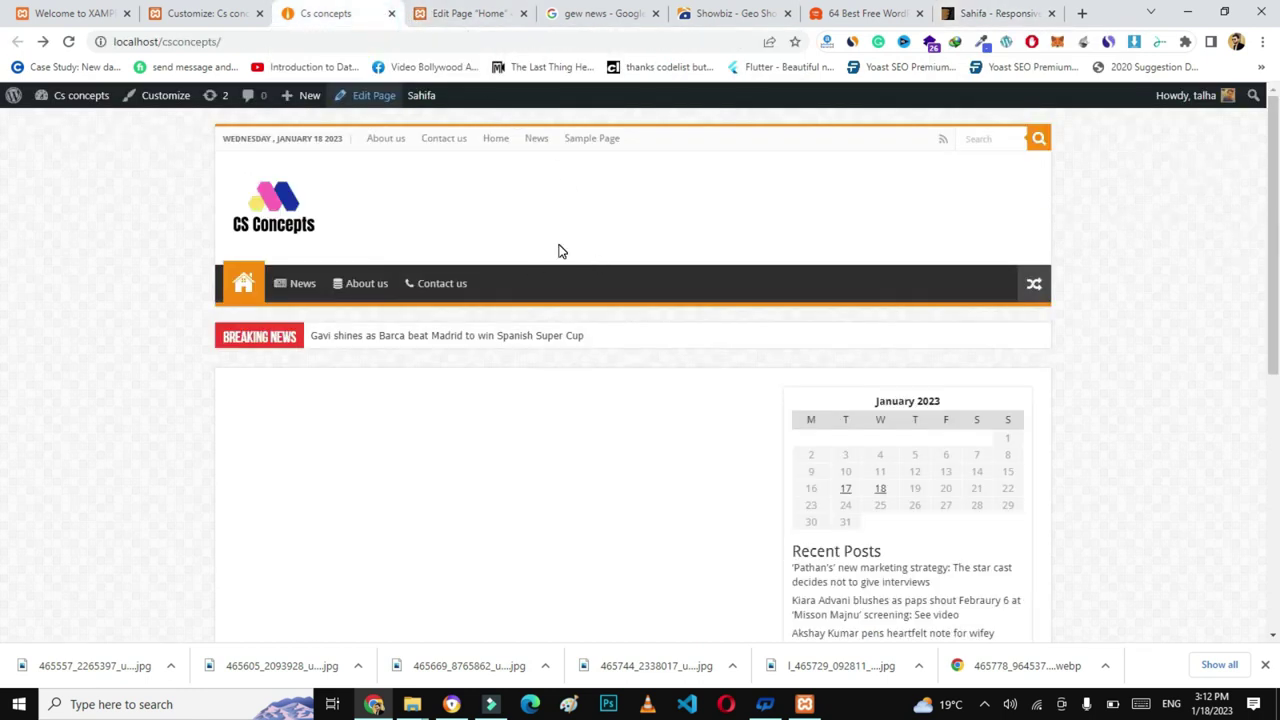
# - Open the WordPress dashboard in a new browser tab
pyautogui.moveTo(80, 97)
pyautogui.rightClick(71, 125)
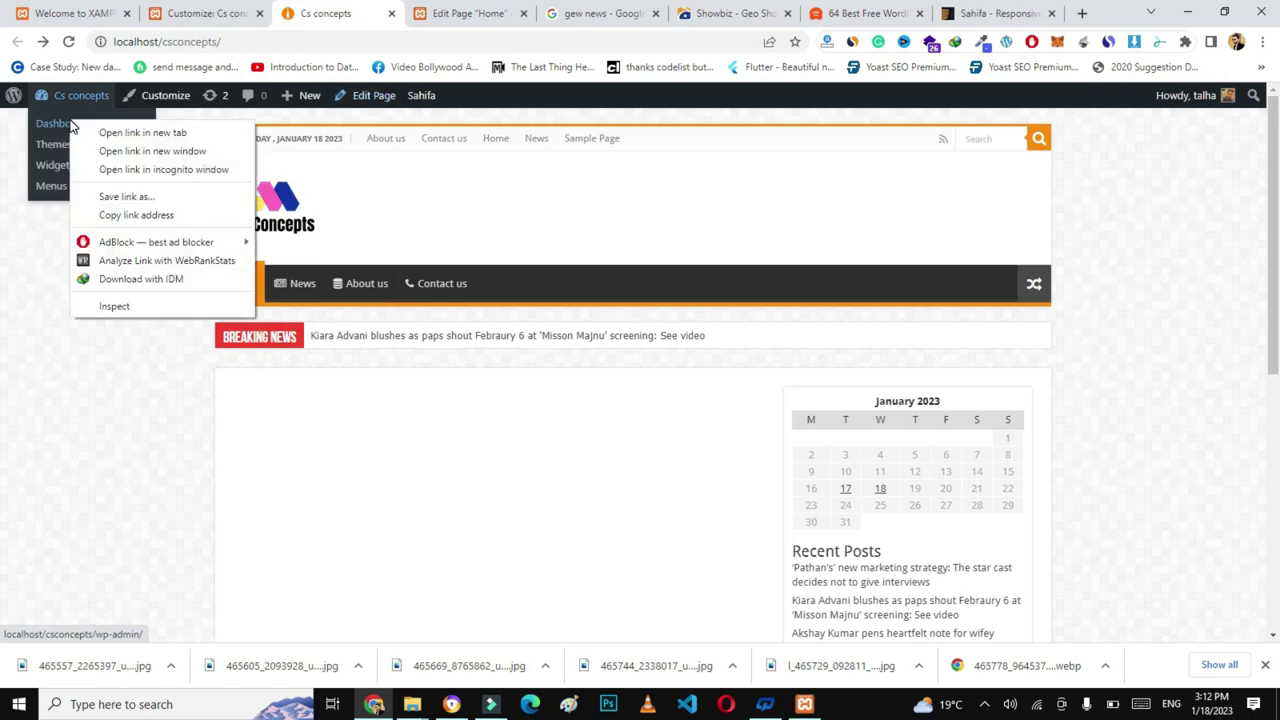
pyautogui.click(112, 132)
pyautogui.click(405, 13)
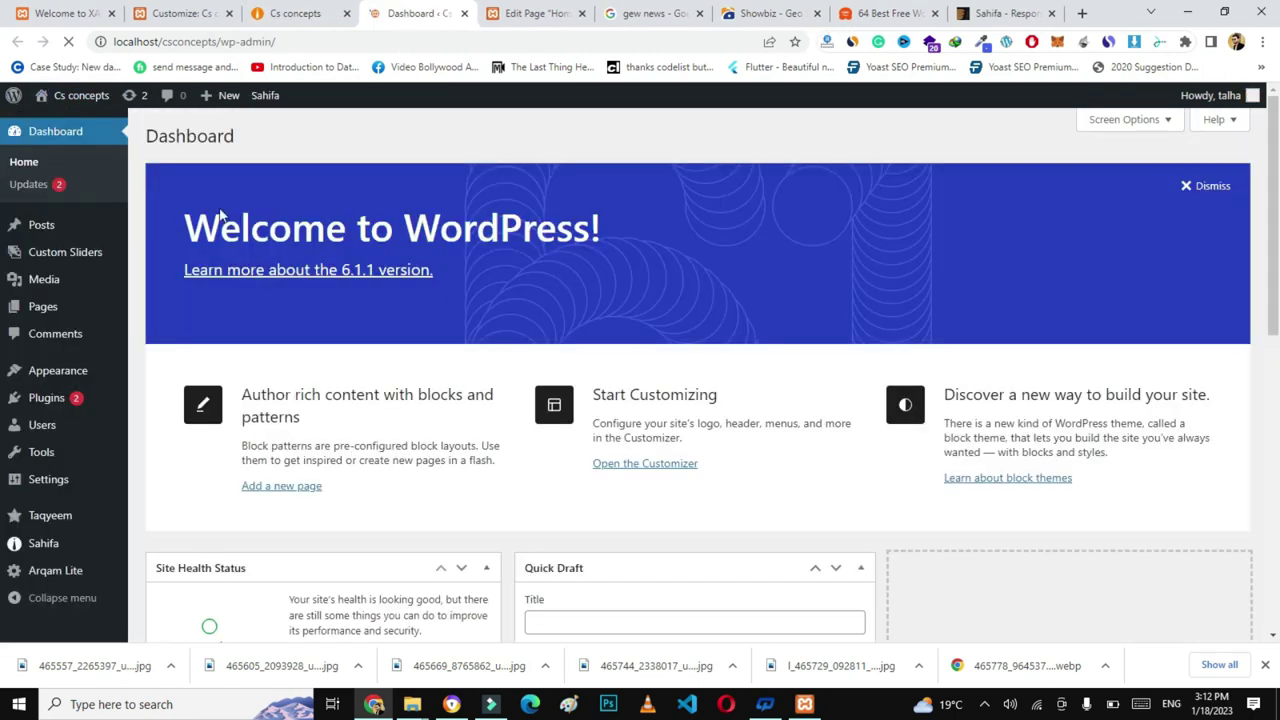
# - Review the All Posts list, then go back to the Home page editor
pyautogui.moveTo(41, 224)
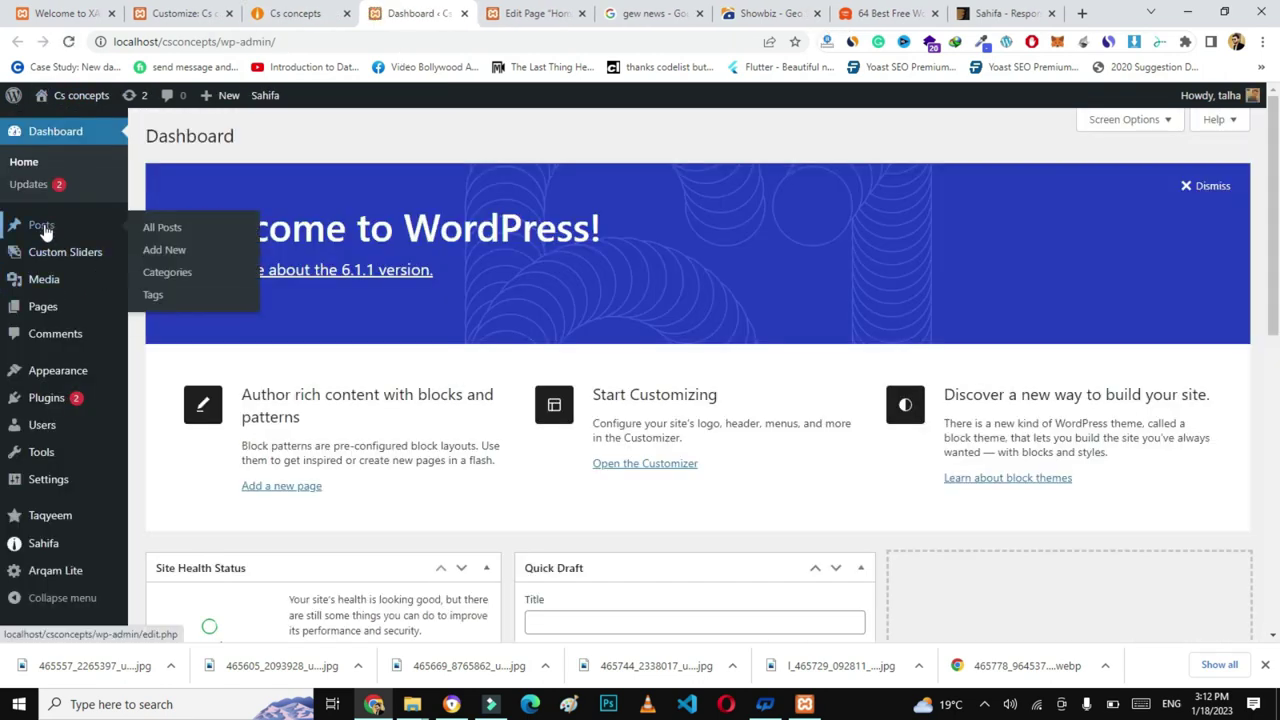
pyautogui.click(181, 229)
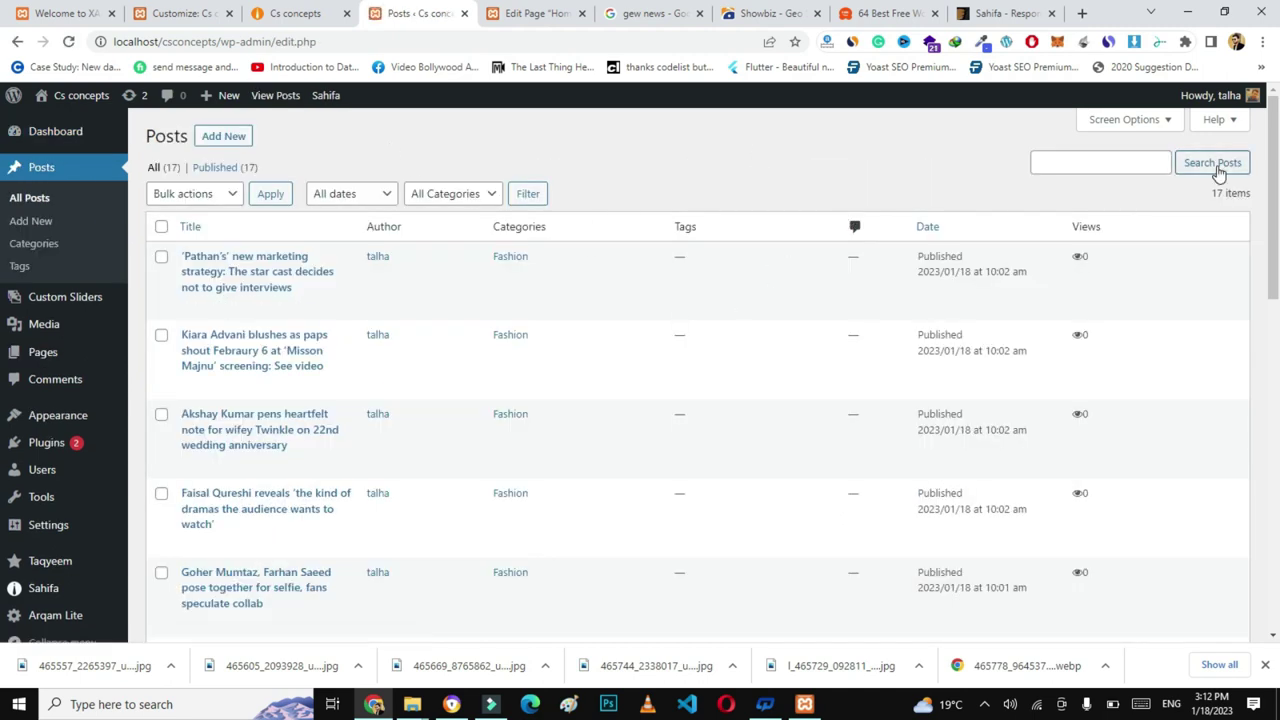
pyautogui.scroll(-4, 1100, 240)
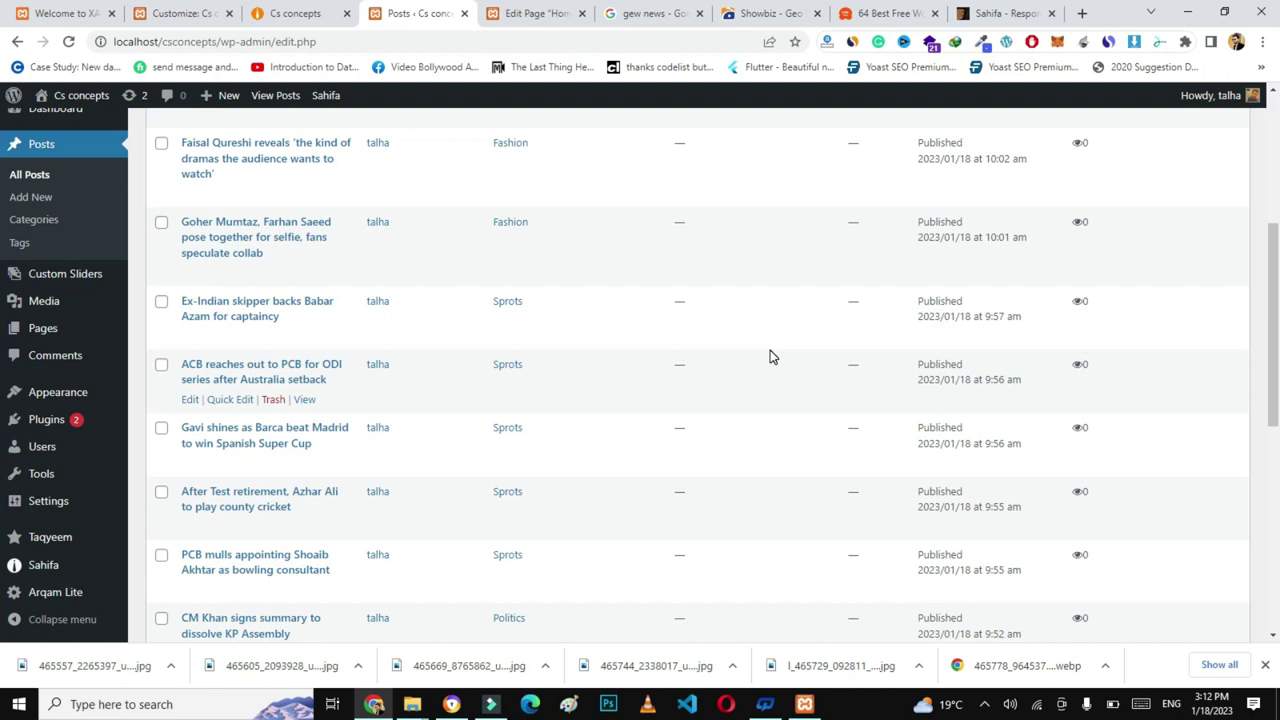
pyautogui.click(560, 14)
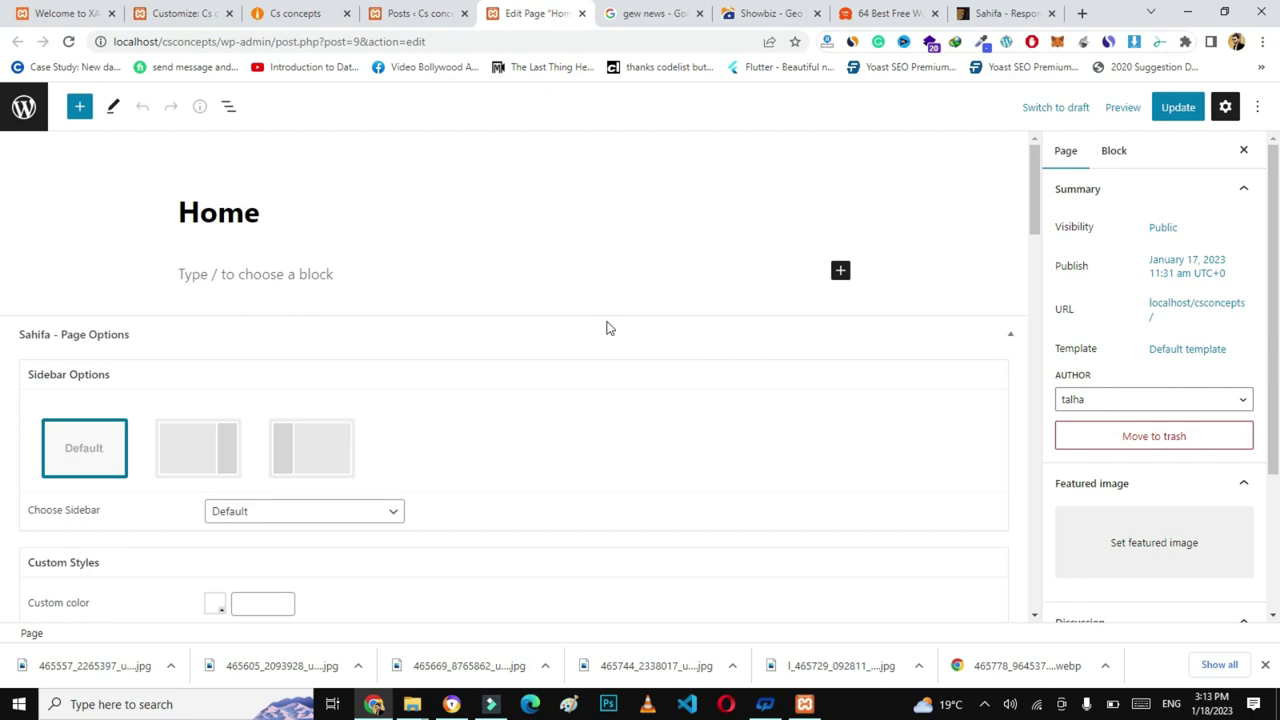
# - Check the Sahifa demo for reference and switch Grid Featured Posts on for the Home page
pyautogui.moveTo(1030, 191); pyautogui.dragTo(1037, 424)
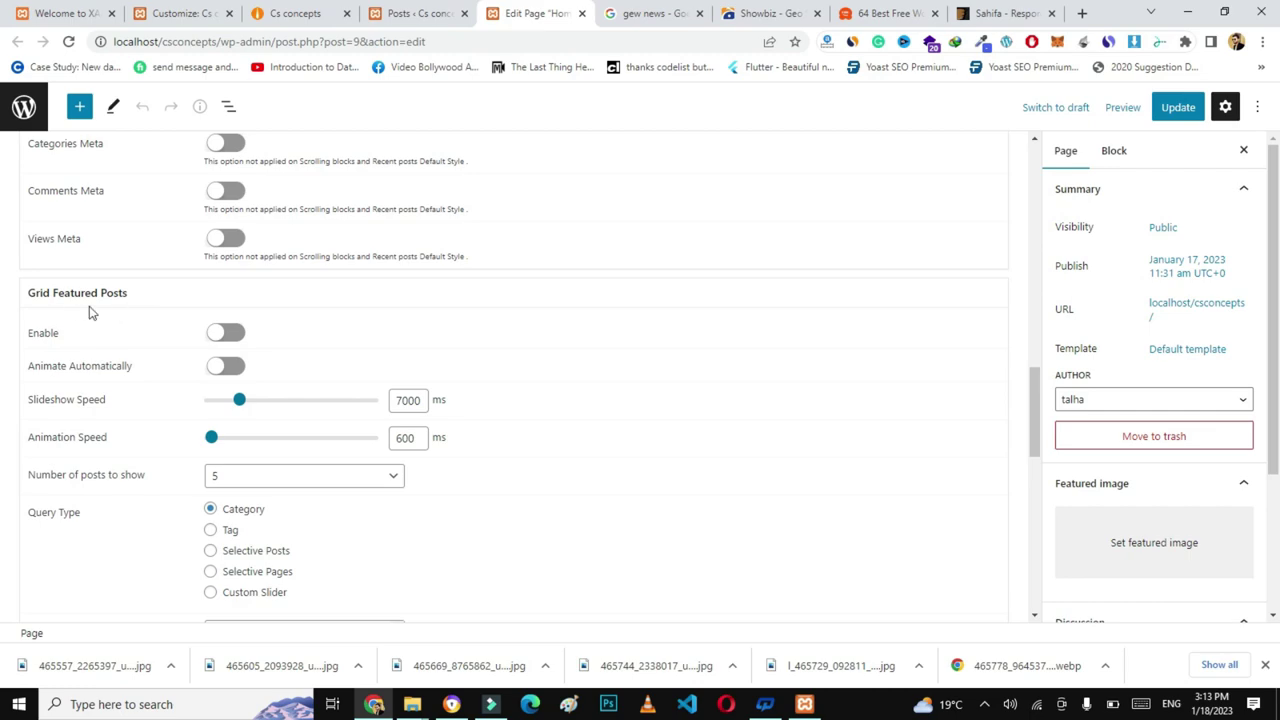
pyautogui.click(1005, 13)
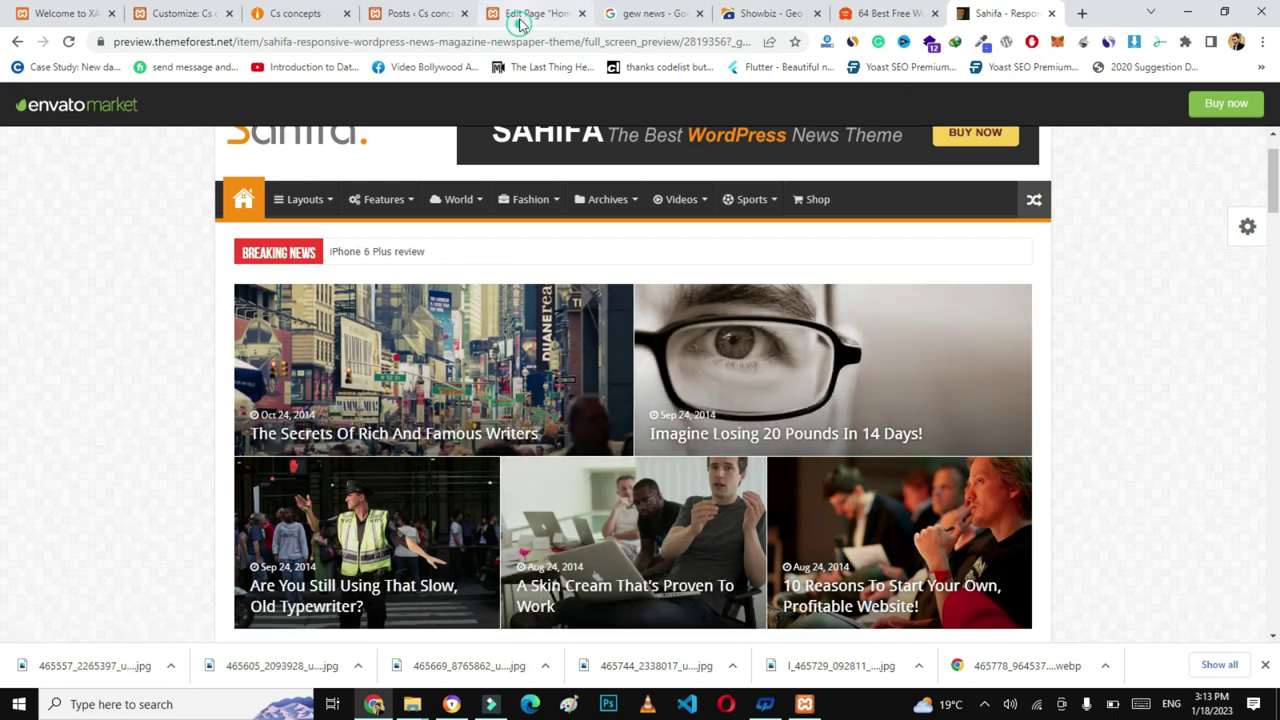
pyautogui.click(522, 16)
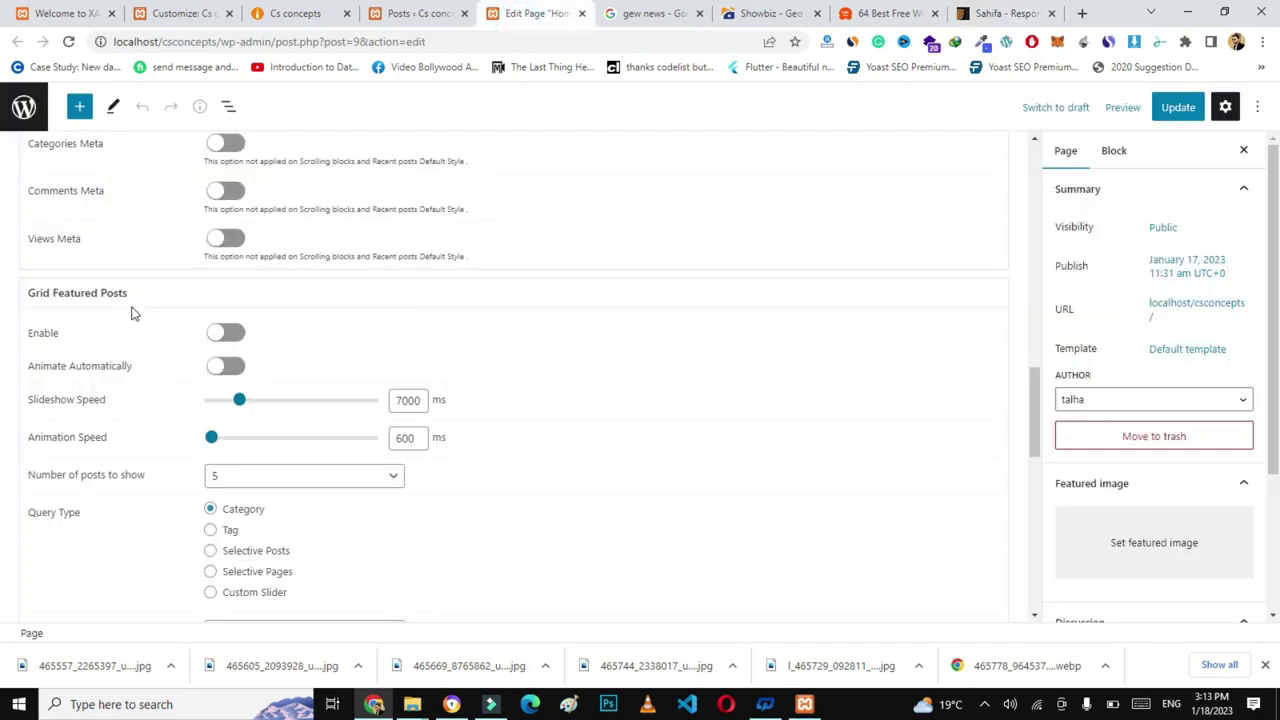
pyautogui.click(226, 335)
# - Select Education, Fashion, Politics and Sprots as grid categories and update the page
pyautogui.moveTo(1033, 388); pyautogui.dragTo(1032, 418)
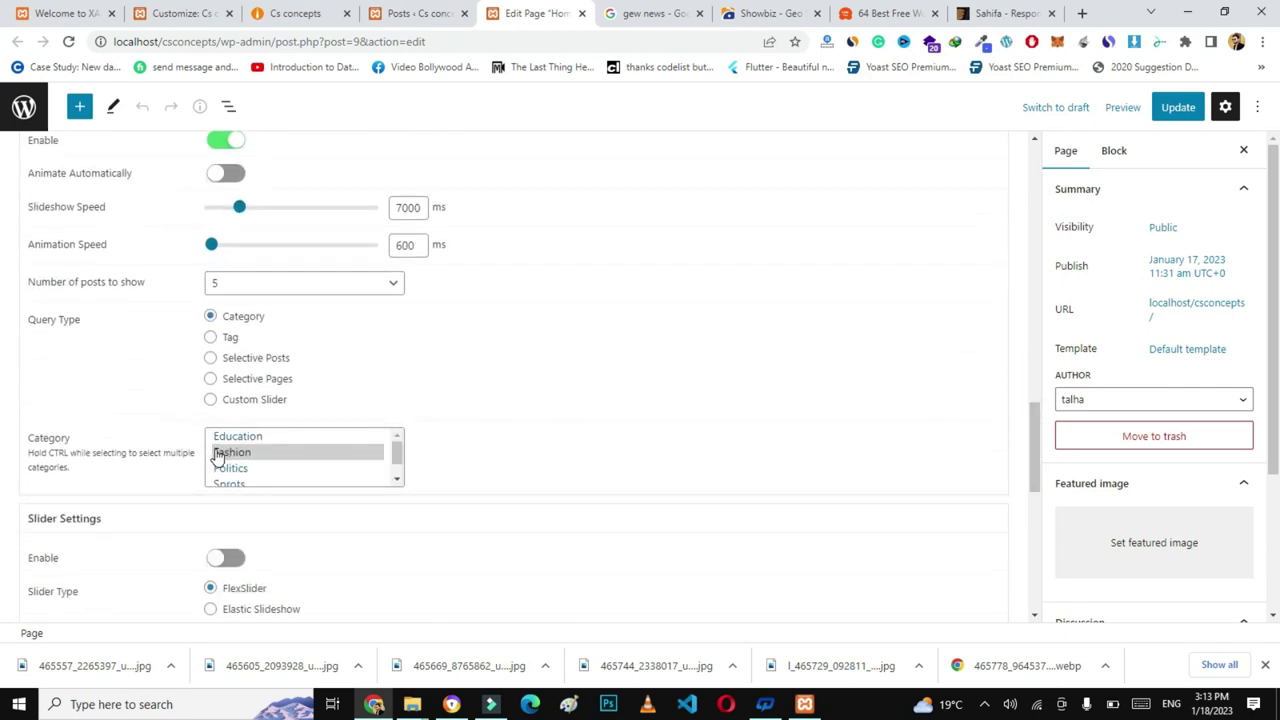
pyautogui.click(268, 440)
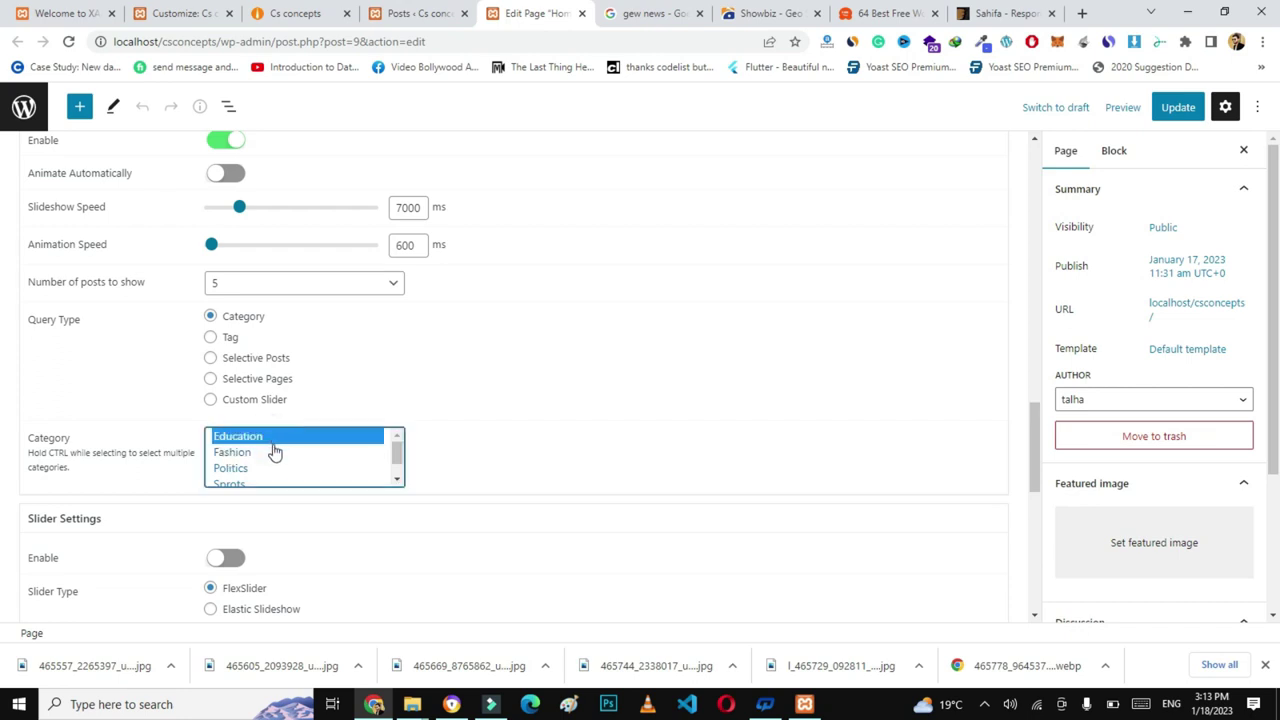
pyautogui.keyDown('ctrl'); pyautogui.click(265, 453); pyautogui.keyUp('ctrl')
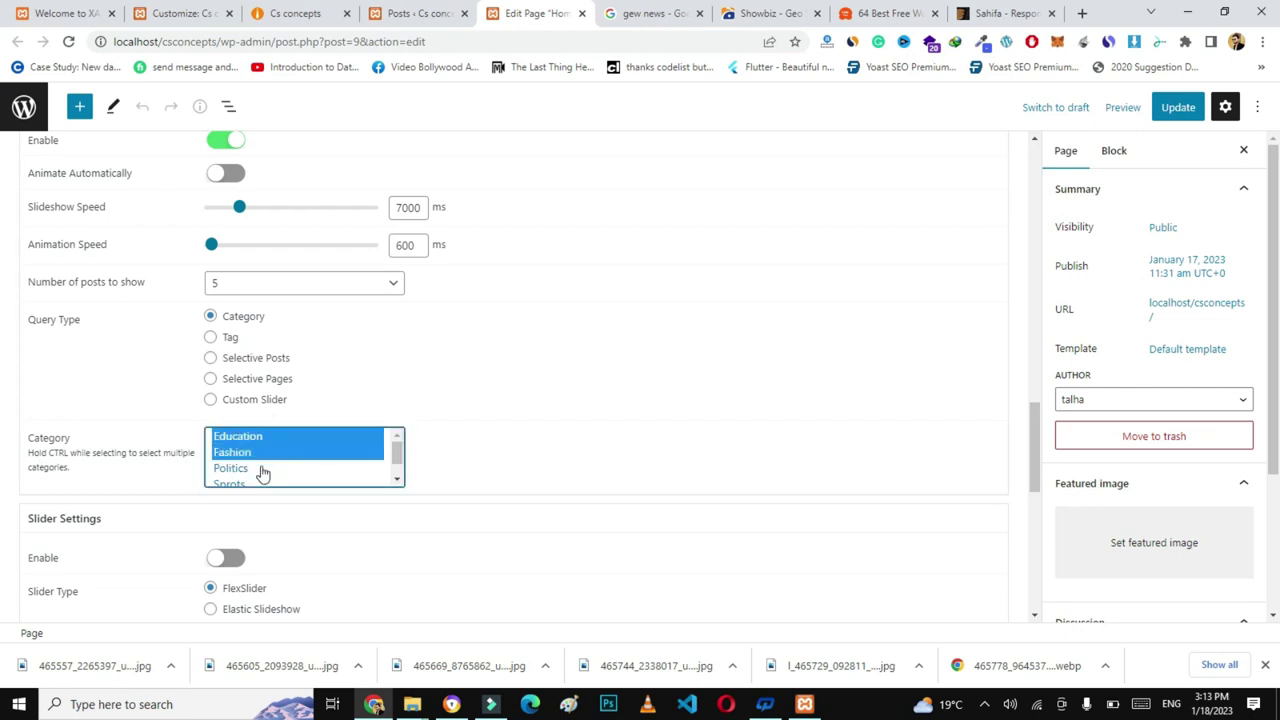
pyautogui.keyDown('ctrl'); pyautogui.click(258, 470); pyautogui.keyUp('ctrl')
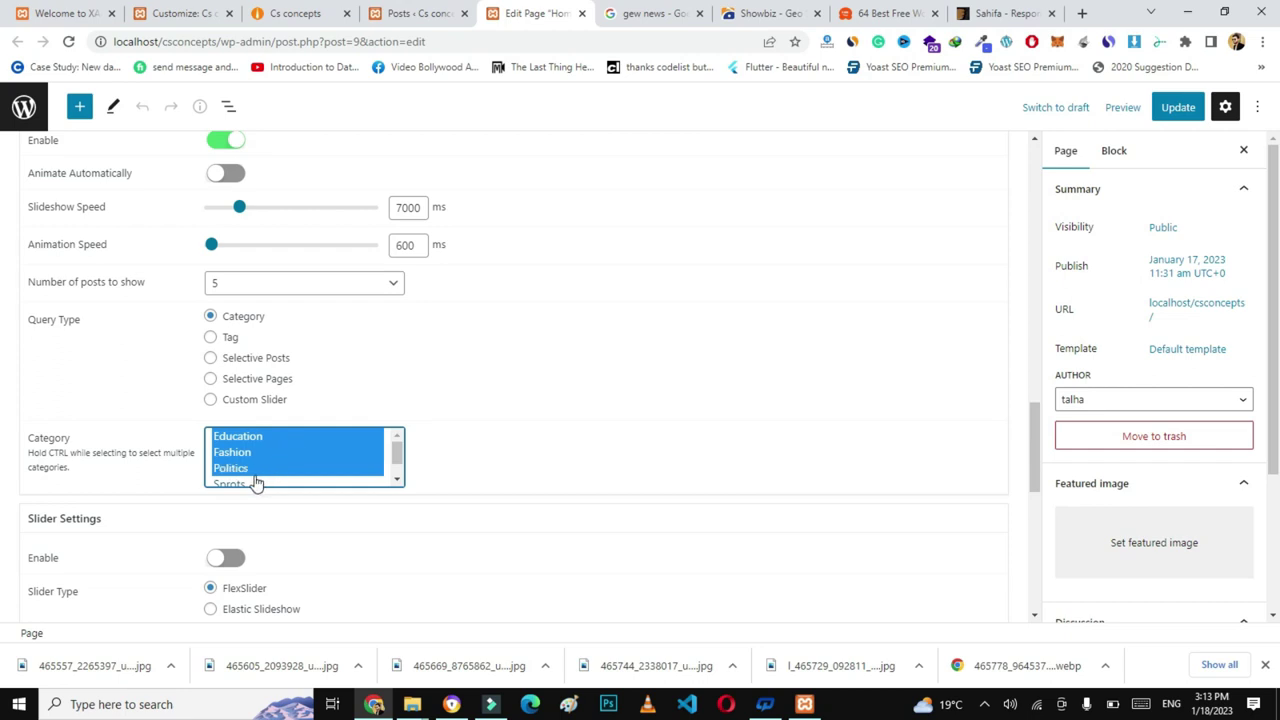
pyautogui.keyDown('ctrl'); pyautogui.click(253, 484); pyautogui.keyUp('ctrl')
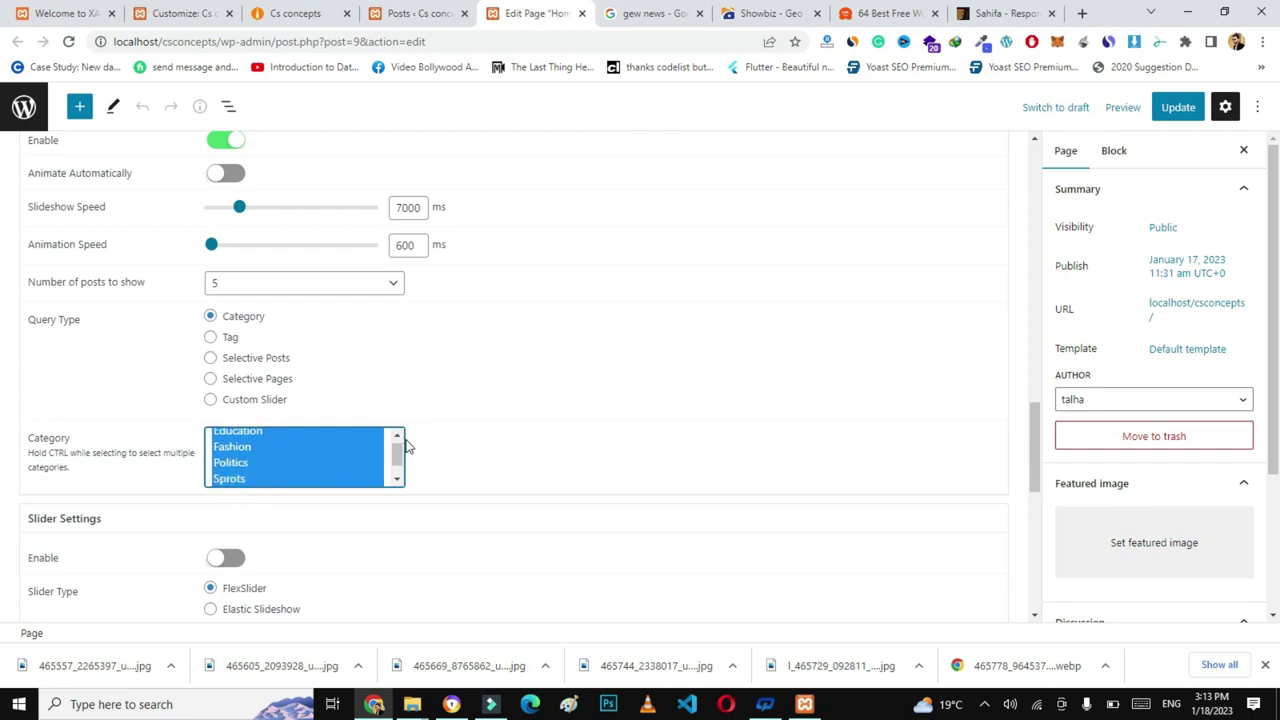
pyautogui.scroll(1, 554, 551)
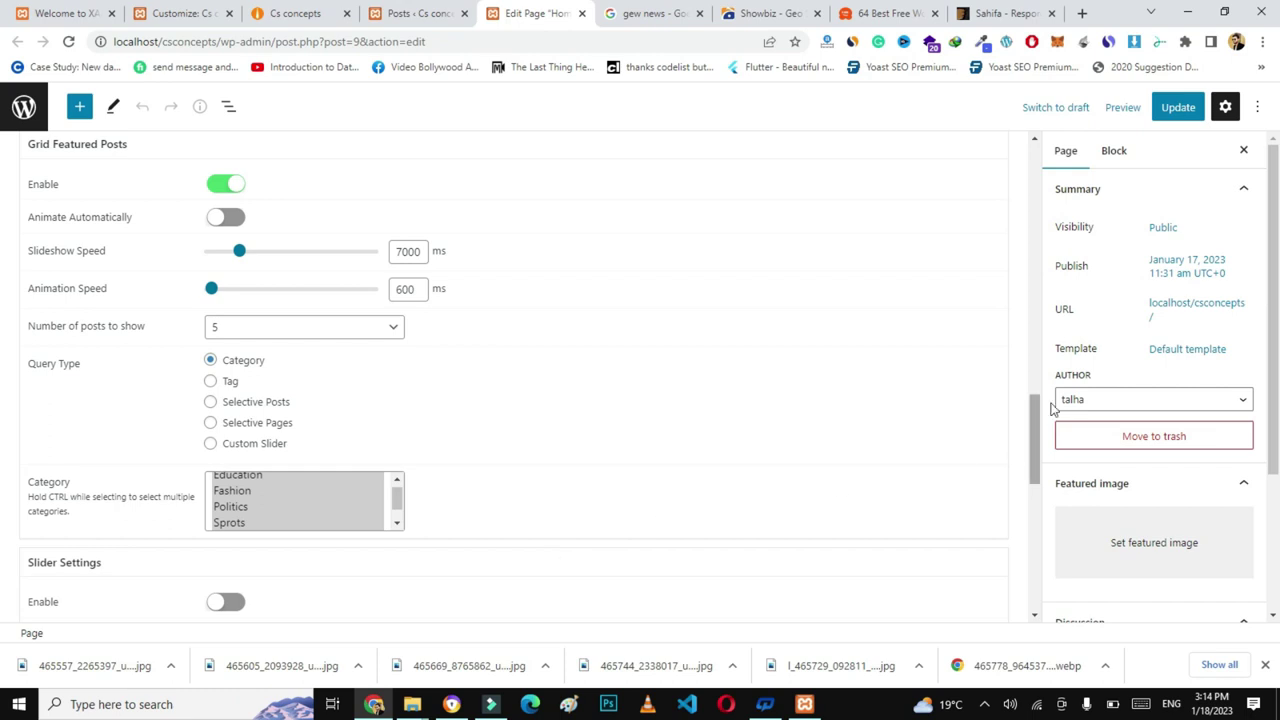
pyautogui.click(1176, 108)
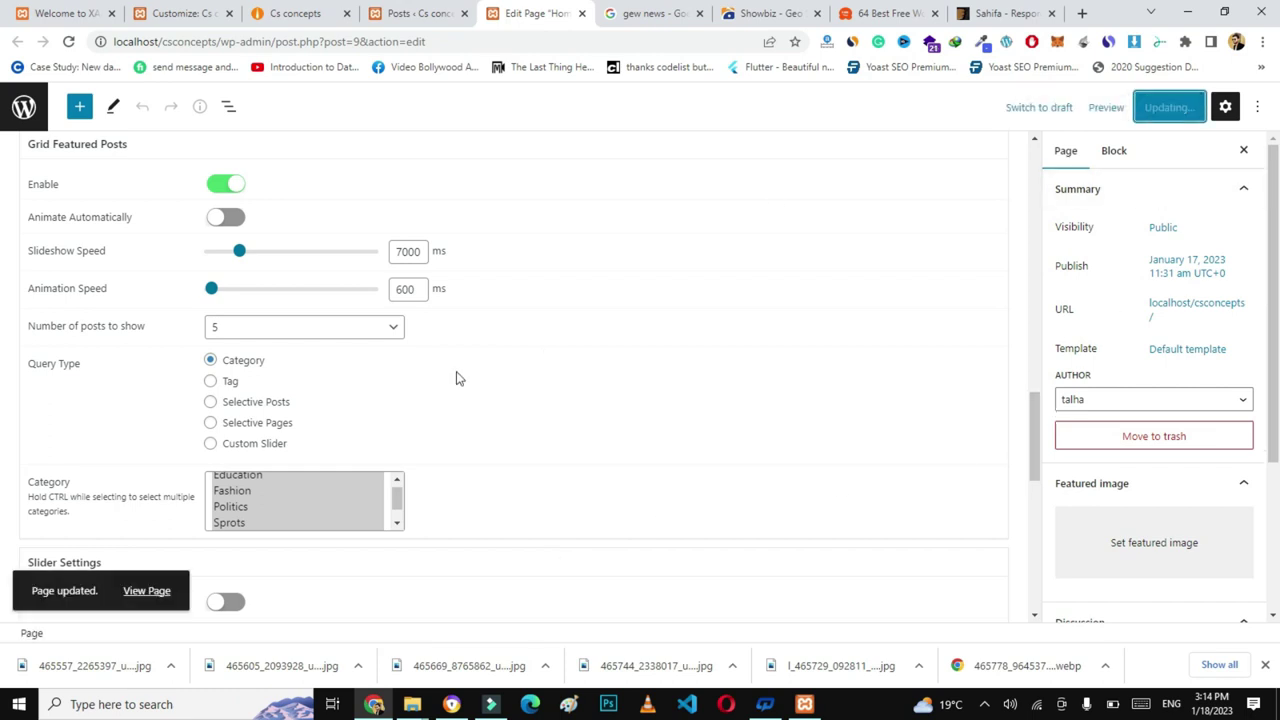
# - Reload the live CS Concepts homepage and scroll through the new featured grid
pyautogui.click(300, 15)
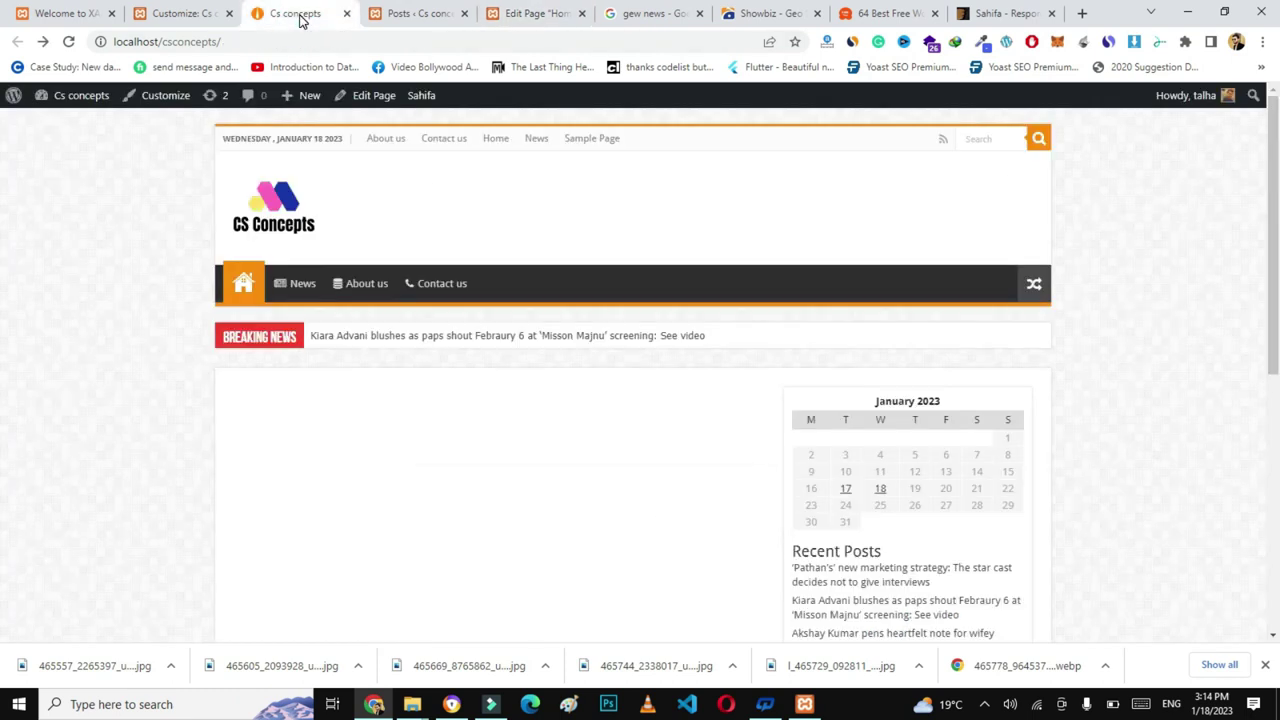
pyautogui.click(289, 37)
pyautogui.press('Return')
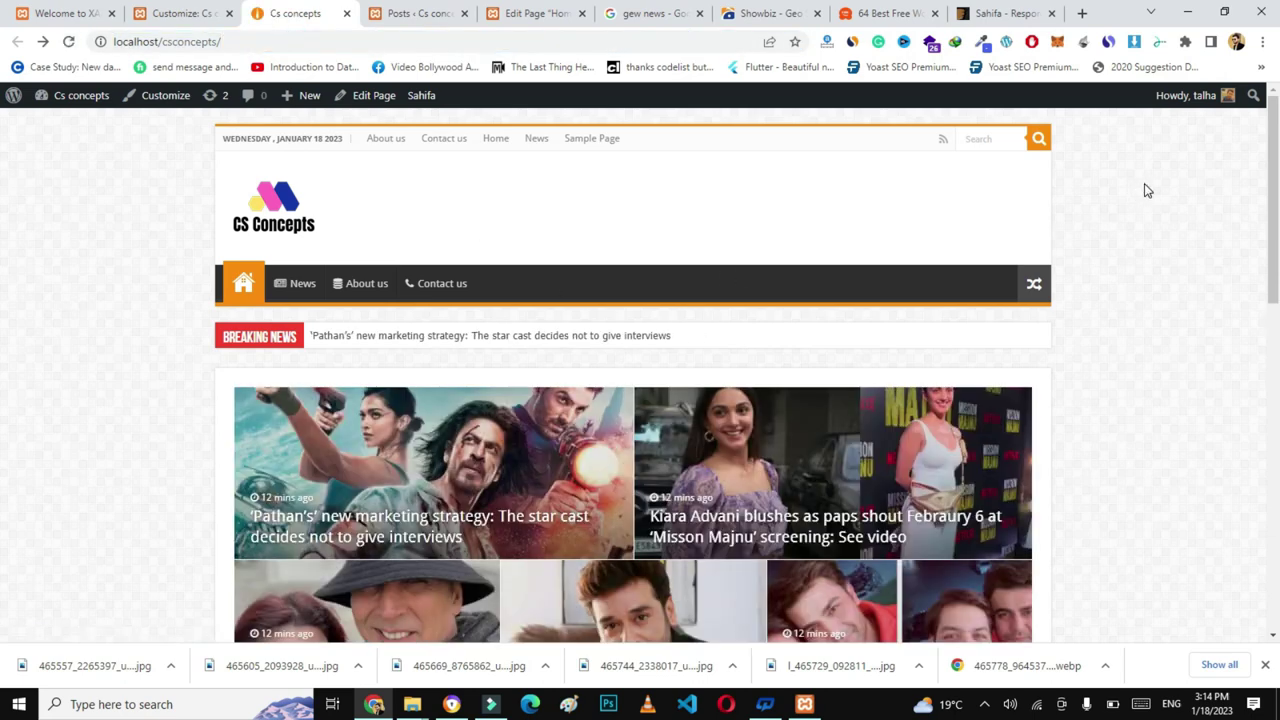
pyautogui.scroll(-2, 3, 175)
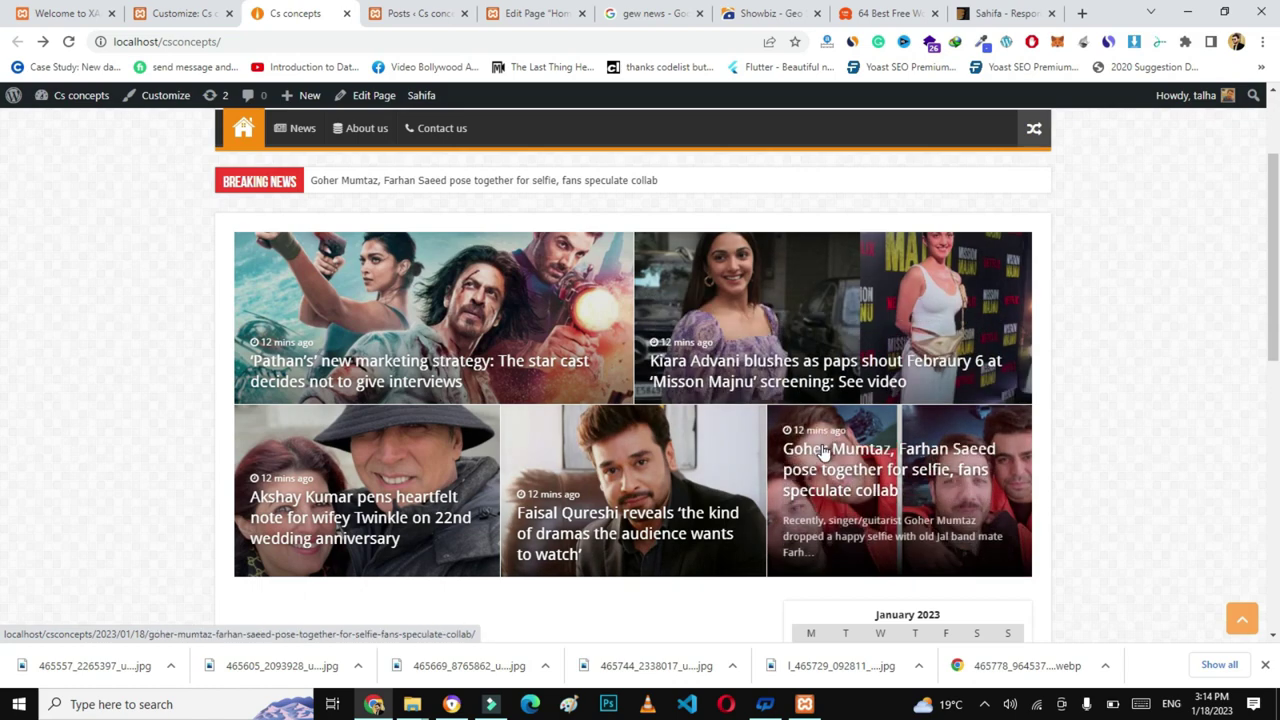
pyautogui.scroll(-2, 3, 366)
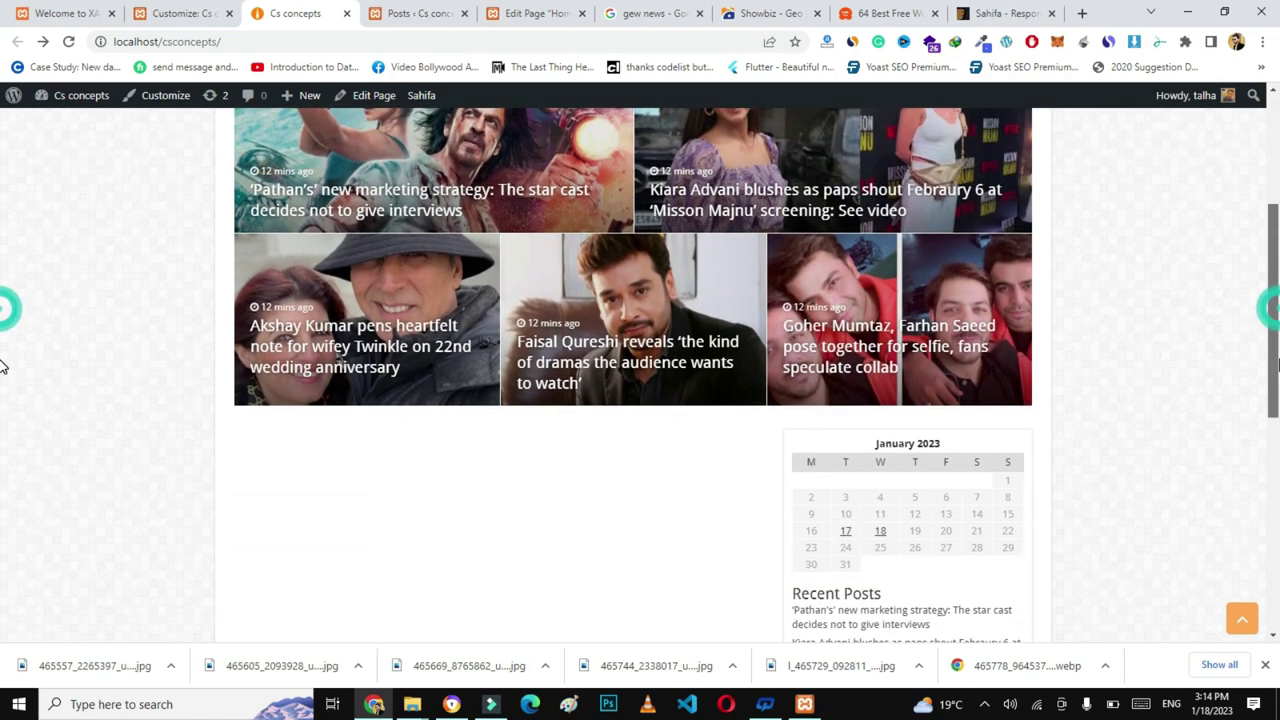
pyautogui.scroll(-1, 3, 380)
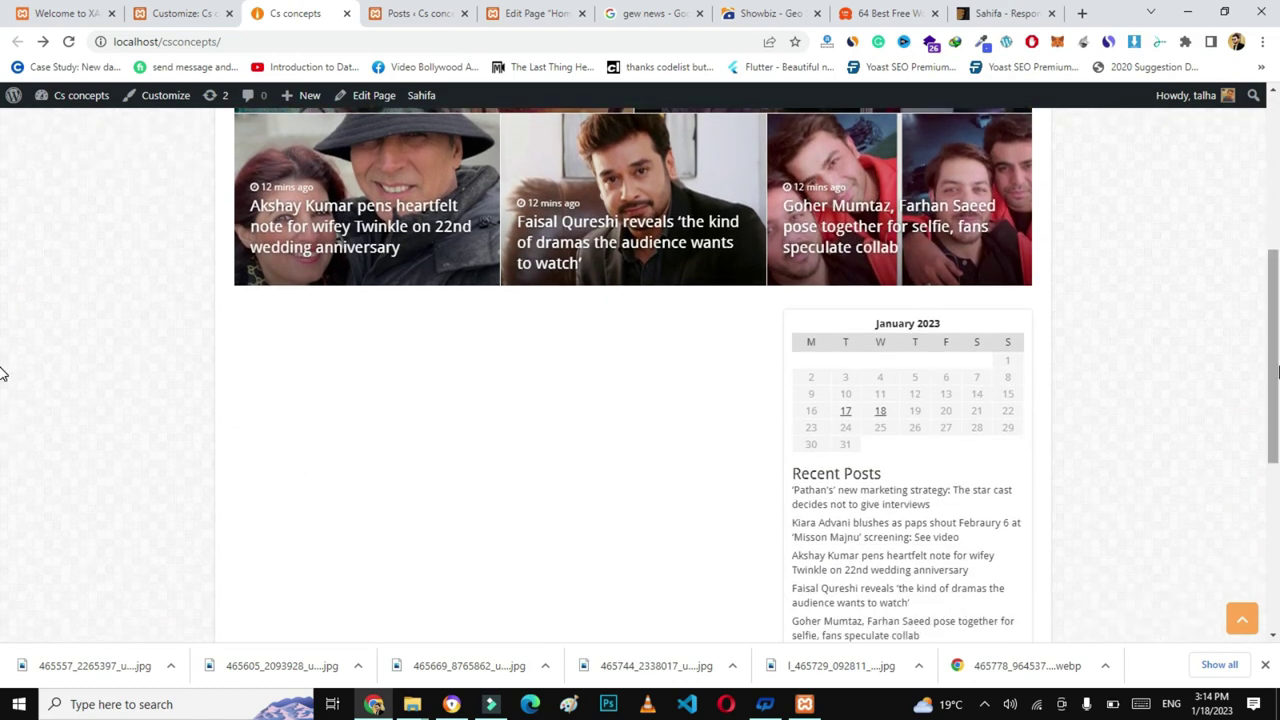
pyautogui.scroll(-1, 3, 373)
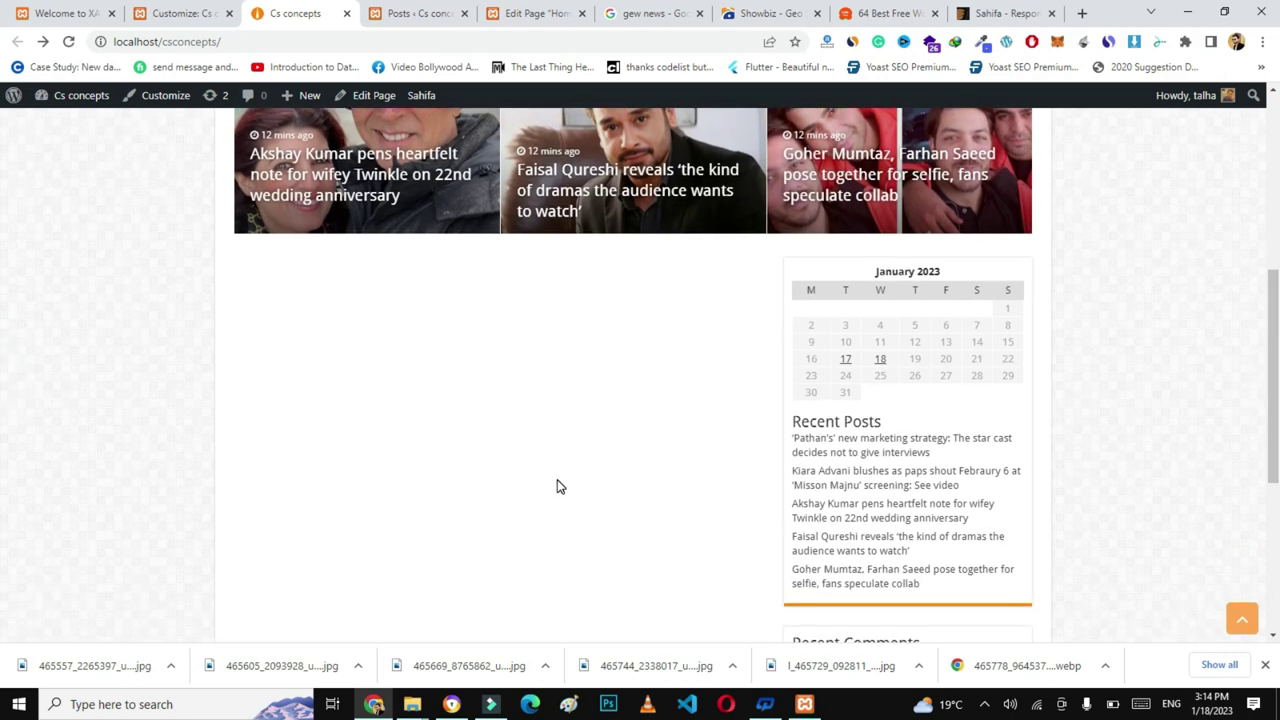
# - Browse the Sahifa demo's World, Fashion and Photography sections, then return to the Home page editor
pyautogui.click(1012, 16)
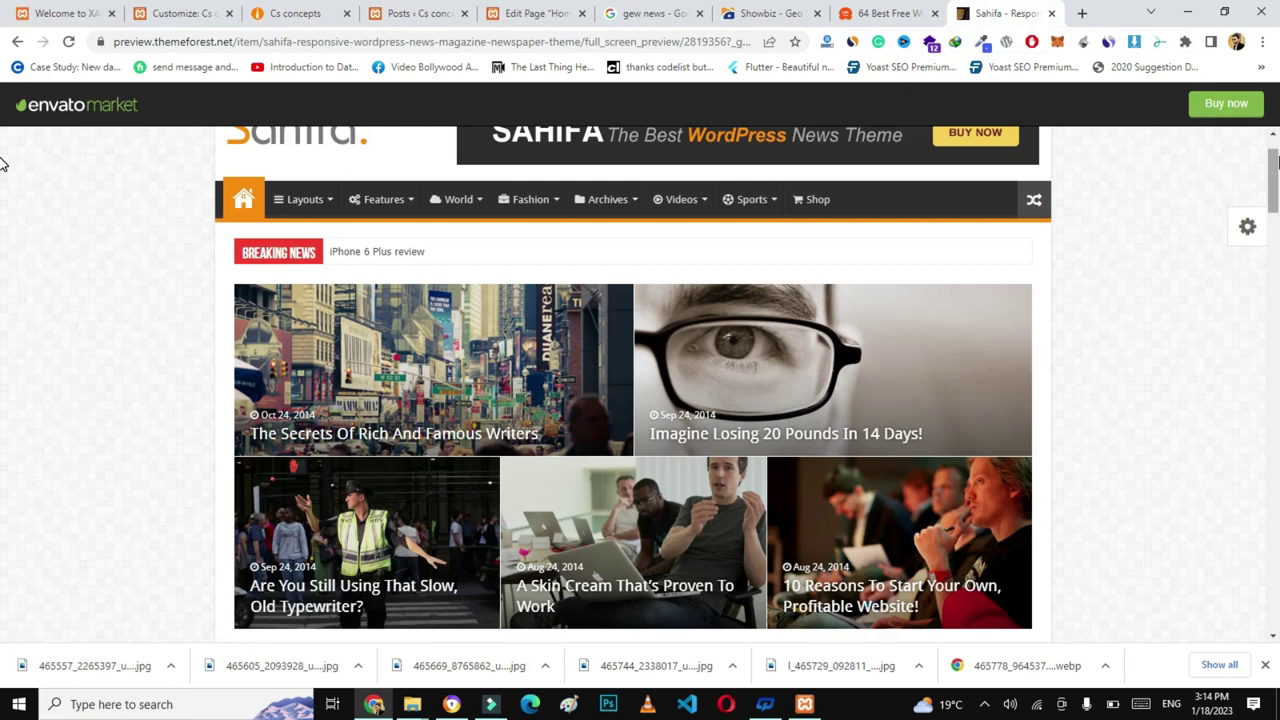
pyautogui.scroll(-4, 4, 200)
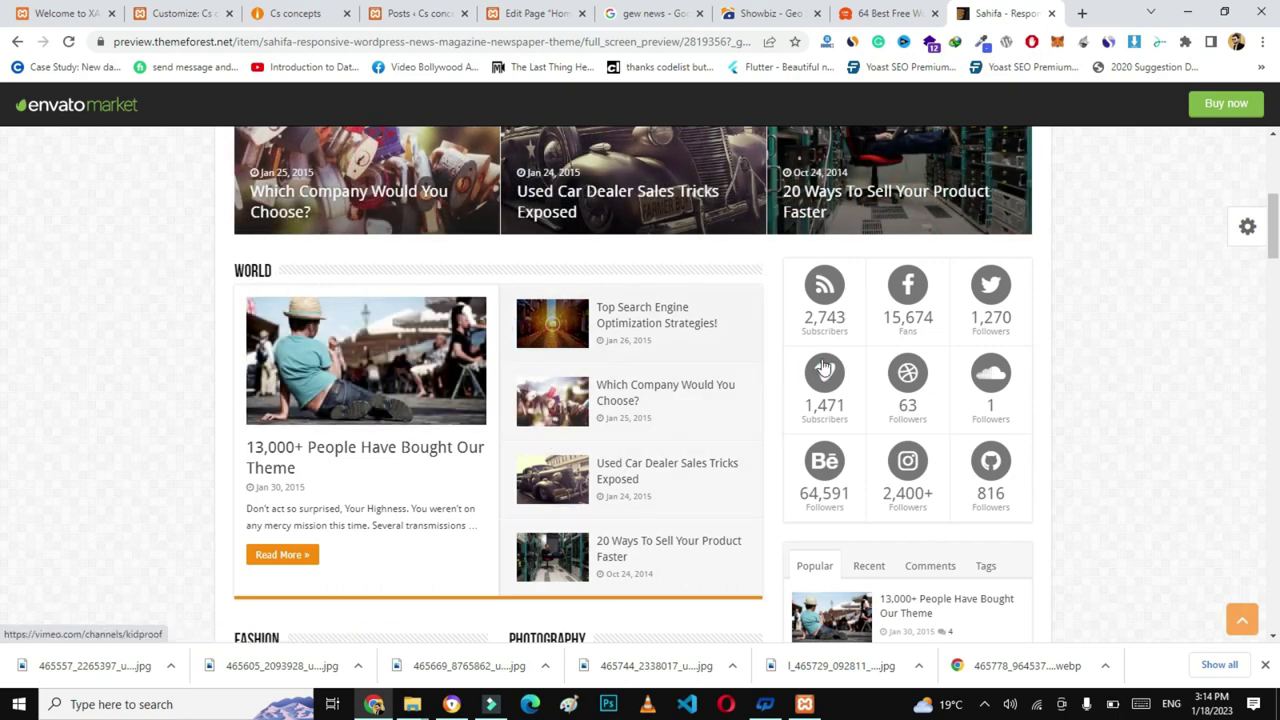
pyautogui.scroll(-3, 3, 250)
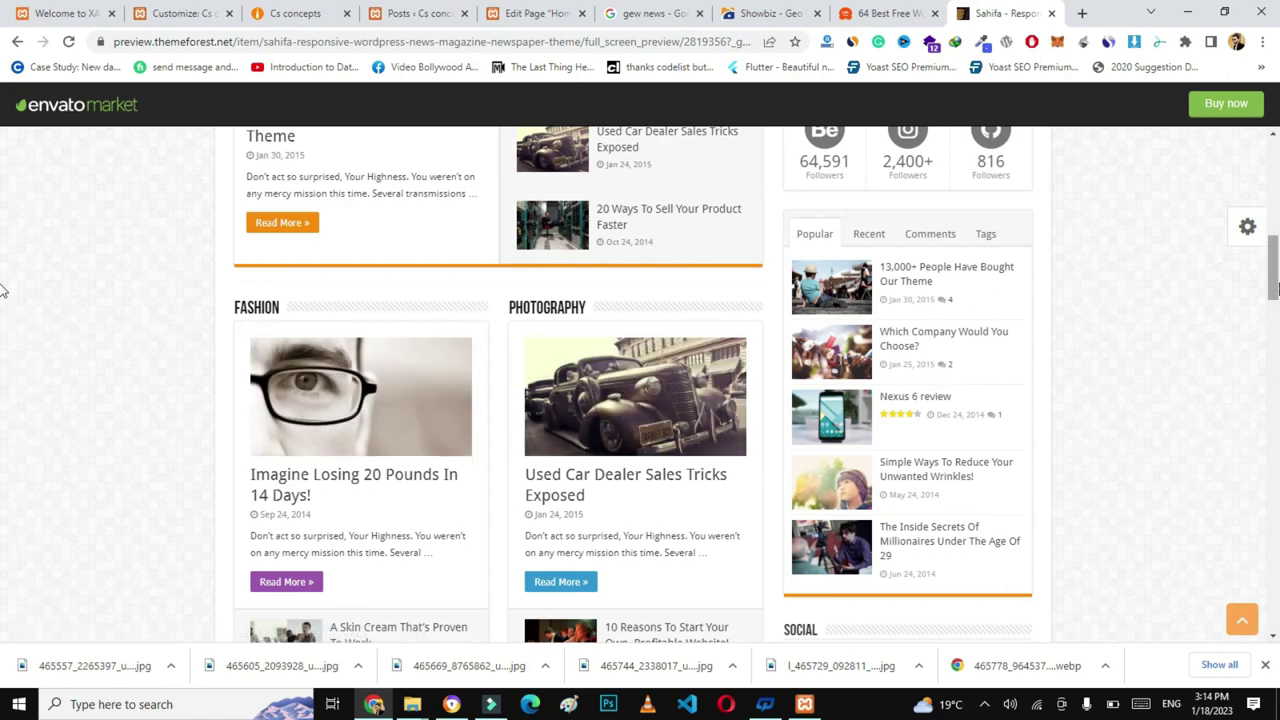
pyautogui.scroll(-3, 3, 322)
pyautogui.scroll(15, 3, 322)
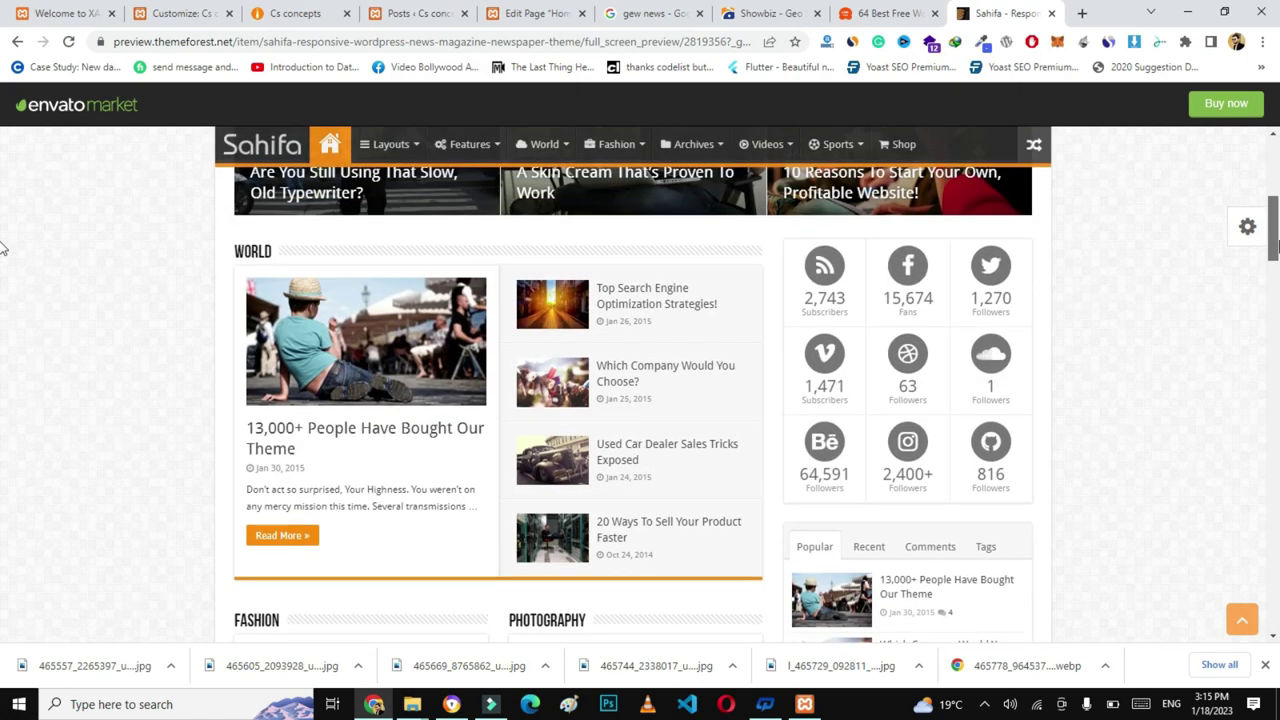
pyautogui.click(538, 14)
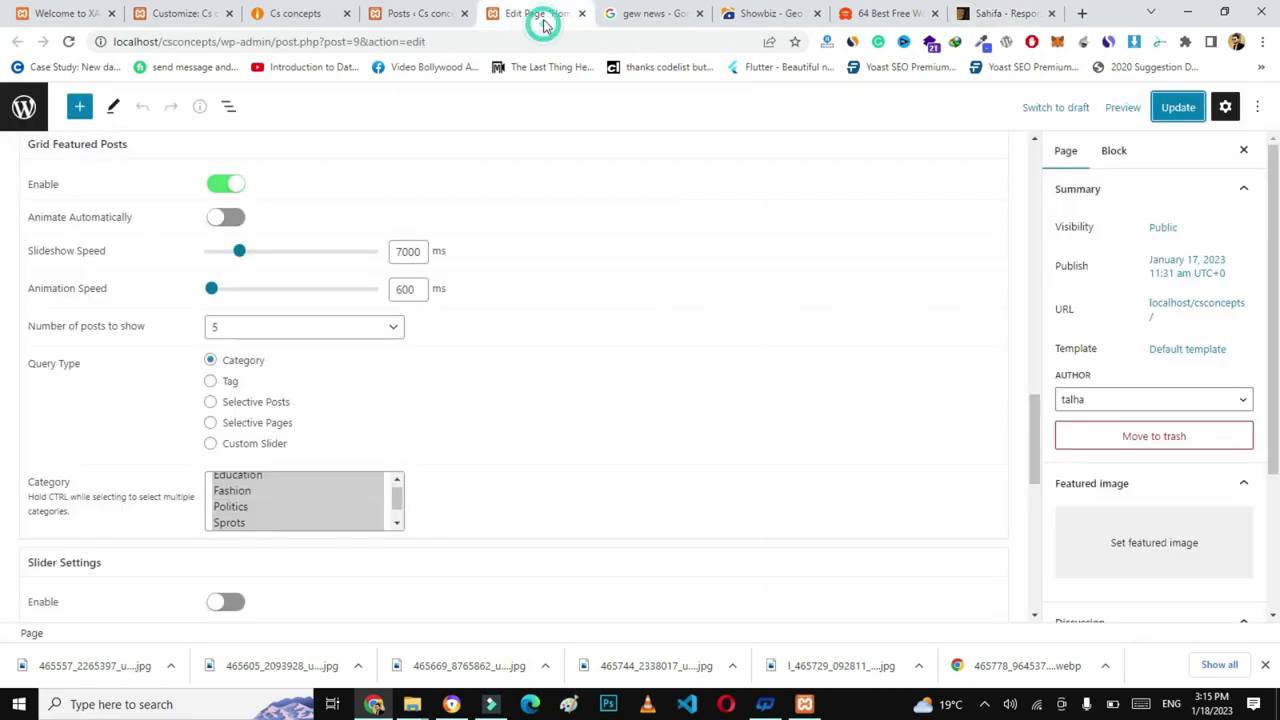
# - Add a Category Block Layout 1 showing Fashion posts and save the Home page
pyautogui.moveTo(1030, 418); pyautogui.dragTo(1030, 274)
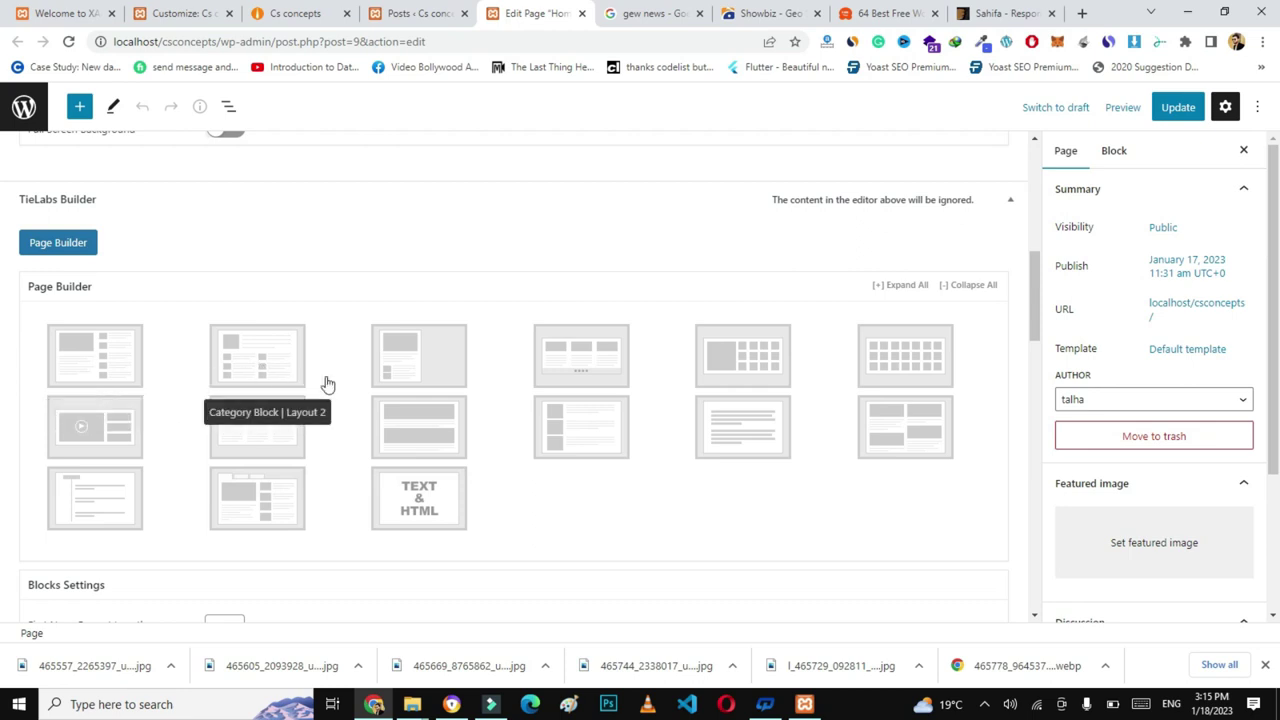
pyautogui.click(103, 362)
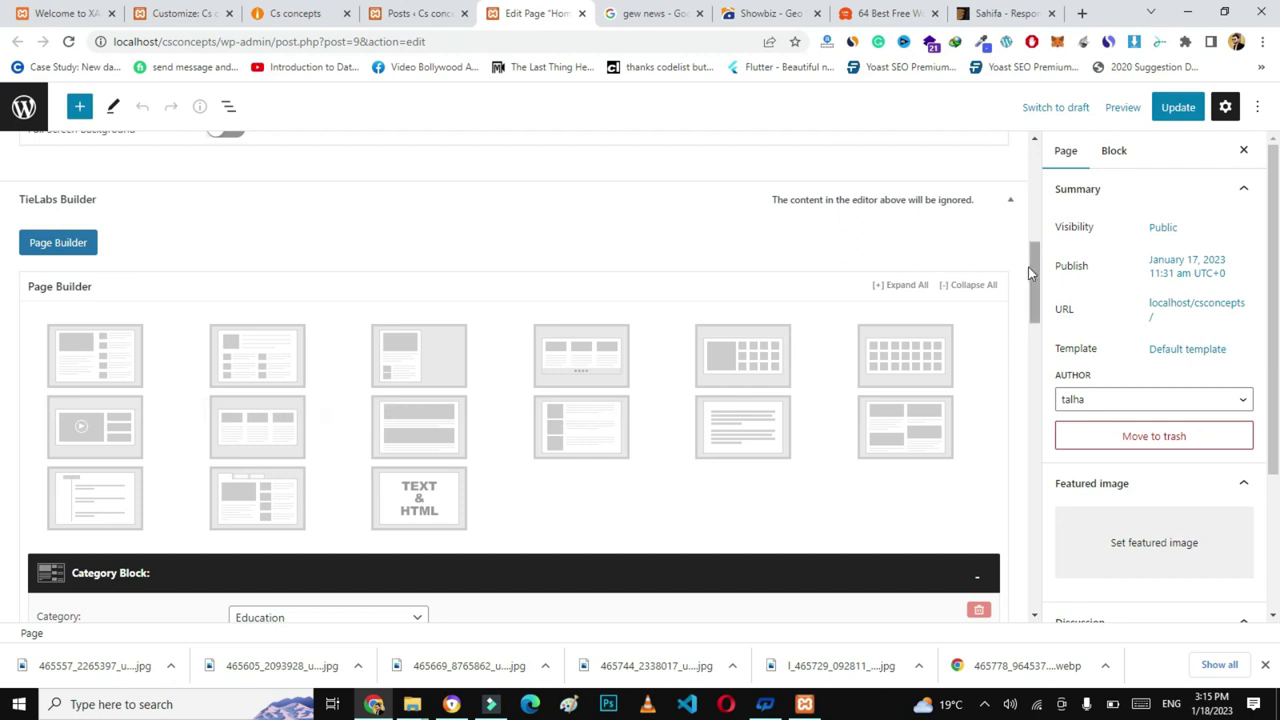
pyautogui.scroll(-3, 1033, 280)
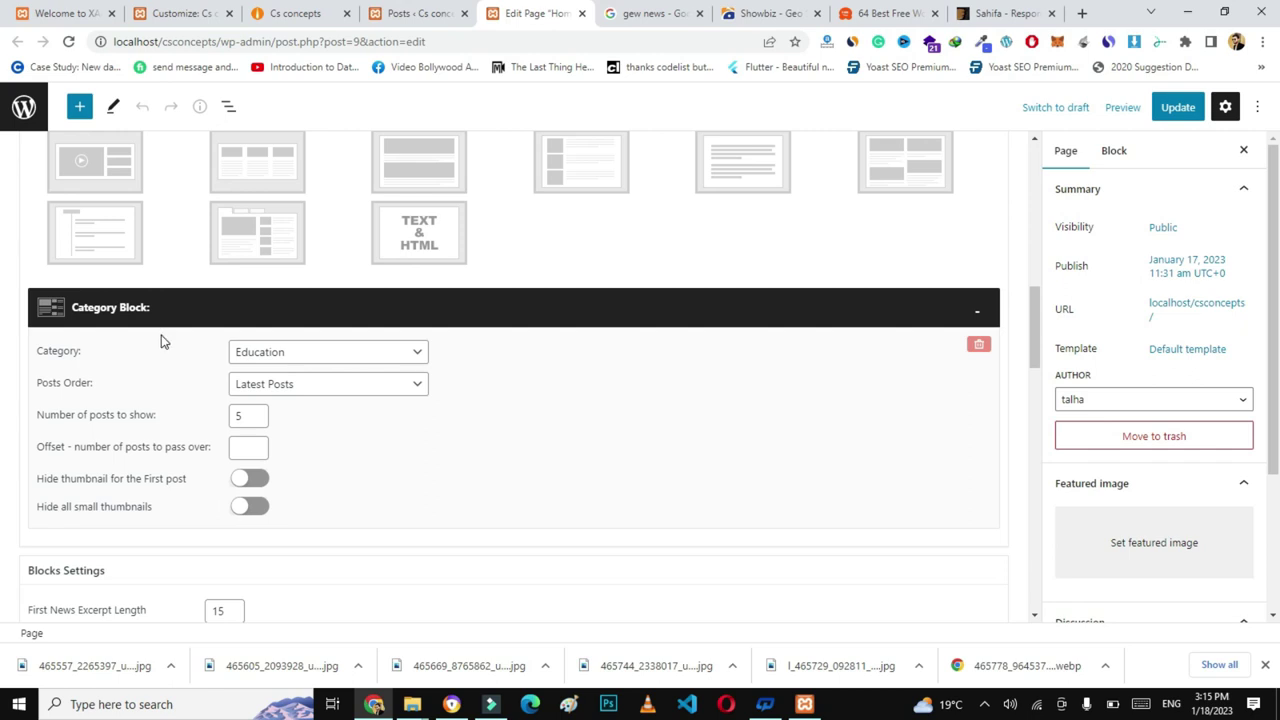
pyautogui.click(315, 350)
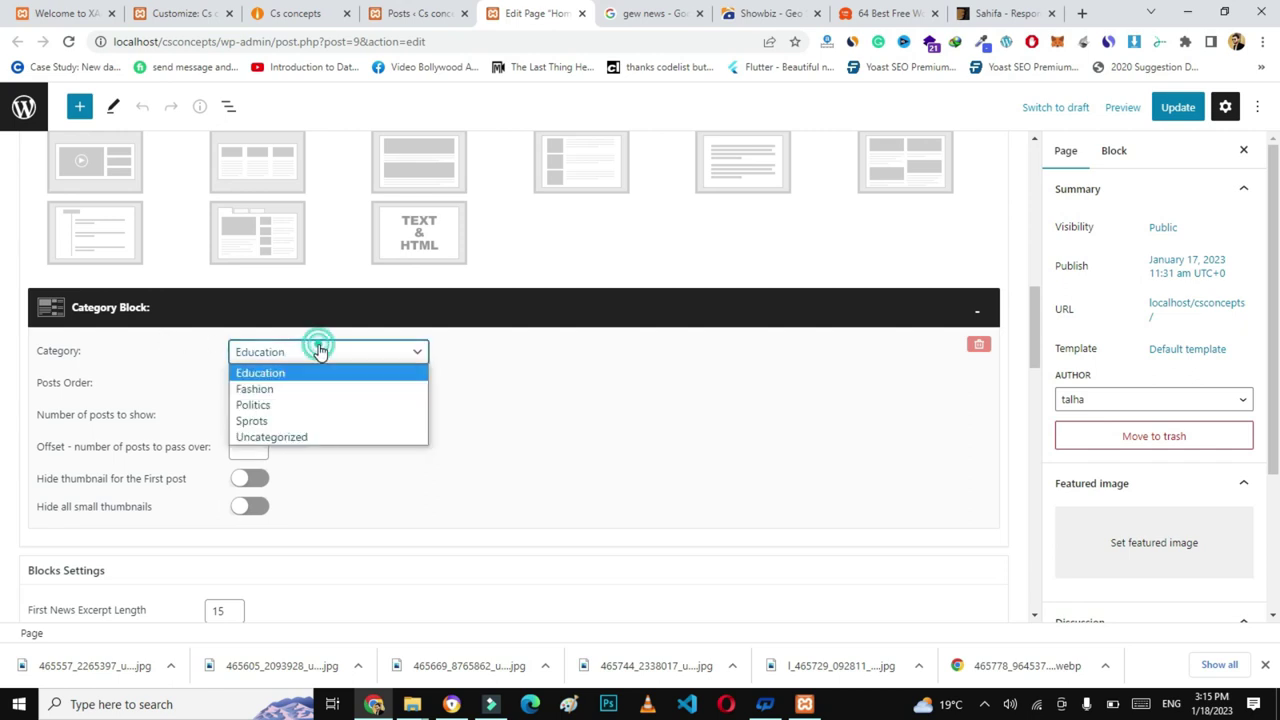
pyautogui.click(285, 390)
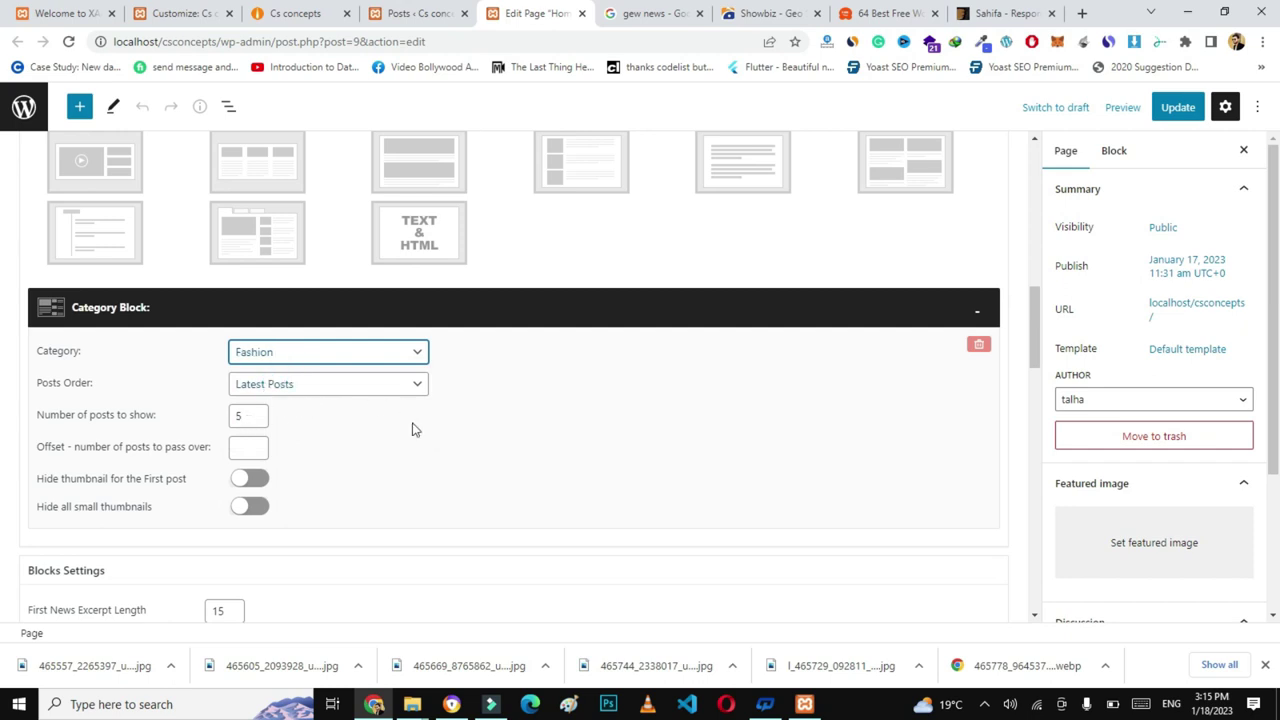
pyautogui.click(1177, 107)
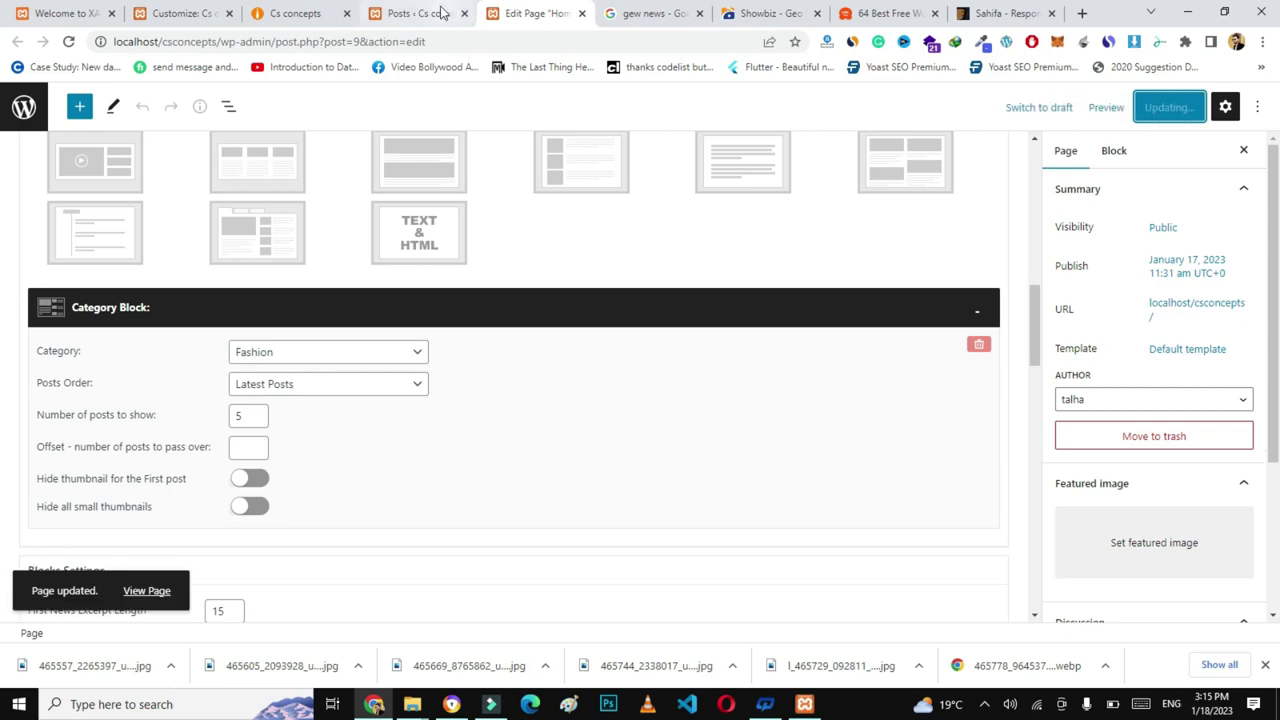
# - Reload the live homepage to view the new FASHION section
pyautogui.click(300, 18)
pyautogui.click(354, 41)
pyautogui.press('Return')
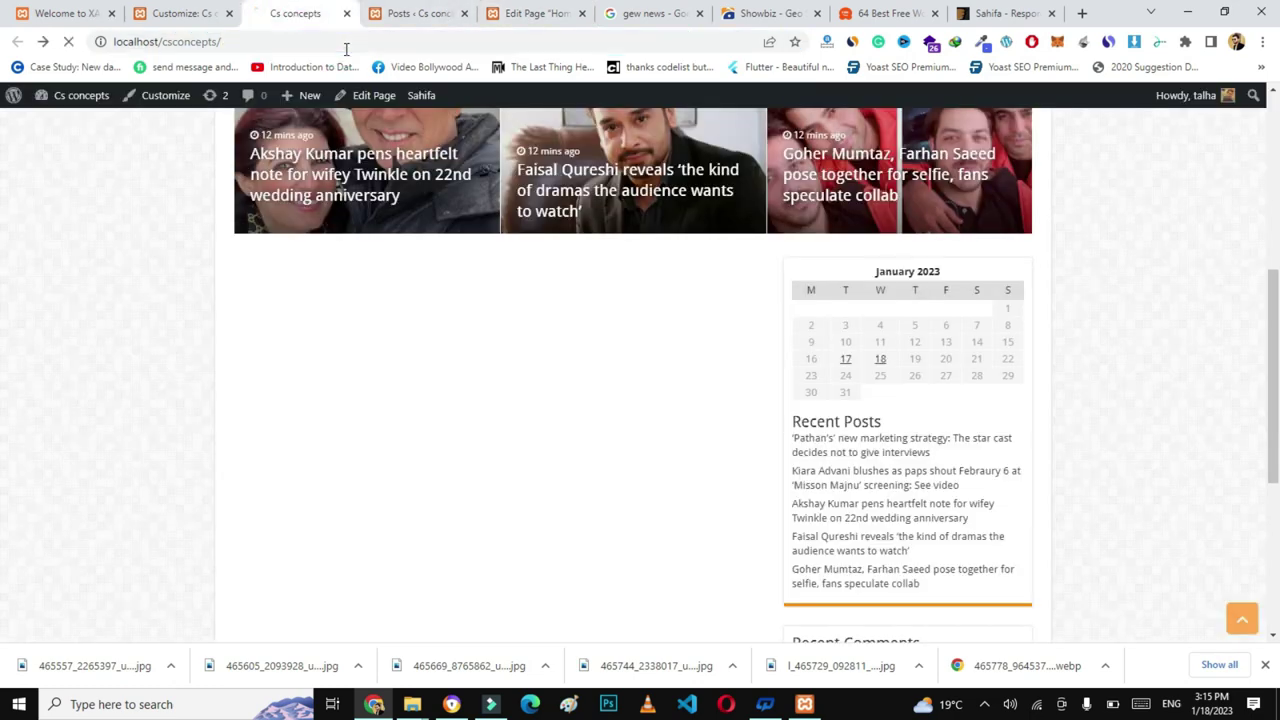
pyautogui.scroll(-2, 2, 295)
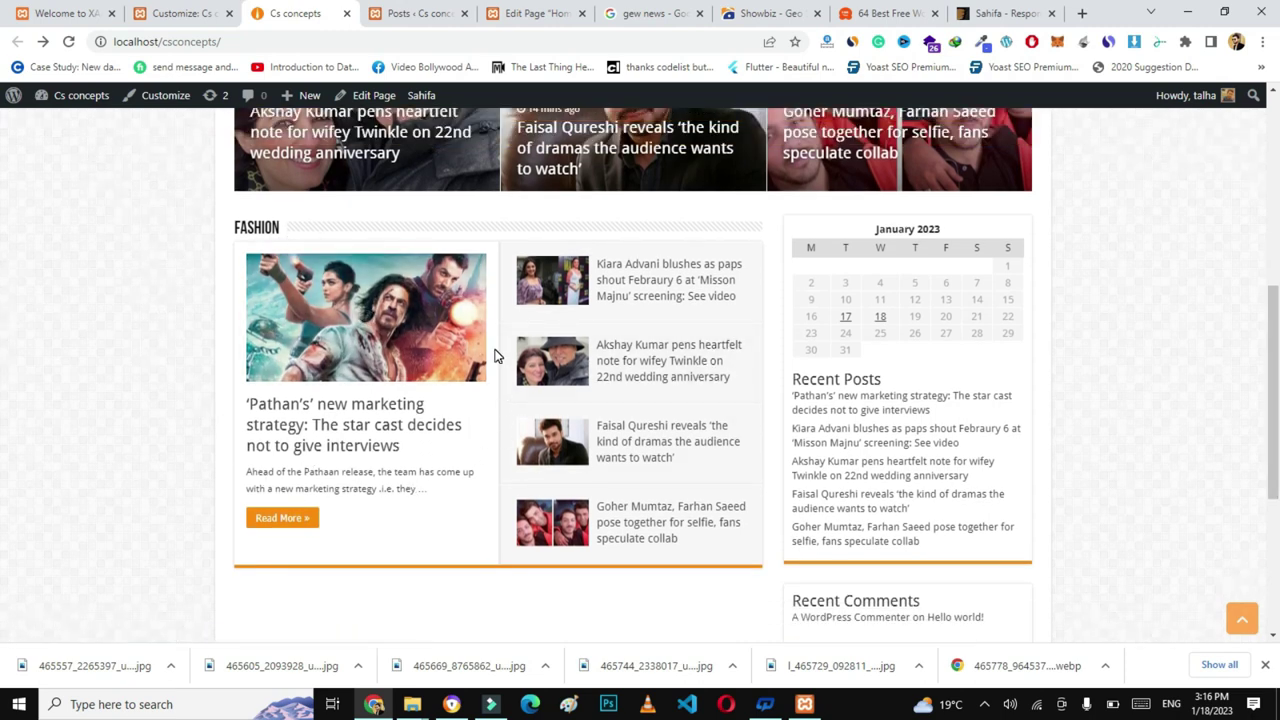
pyautogui.scroll(-3, 620, 322)
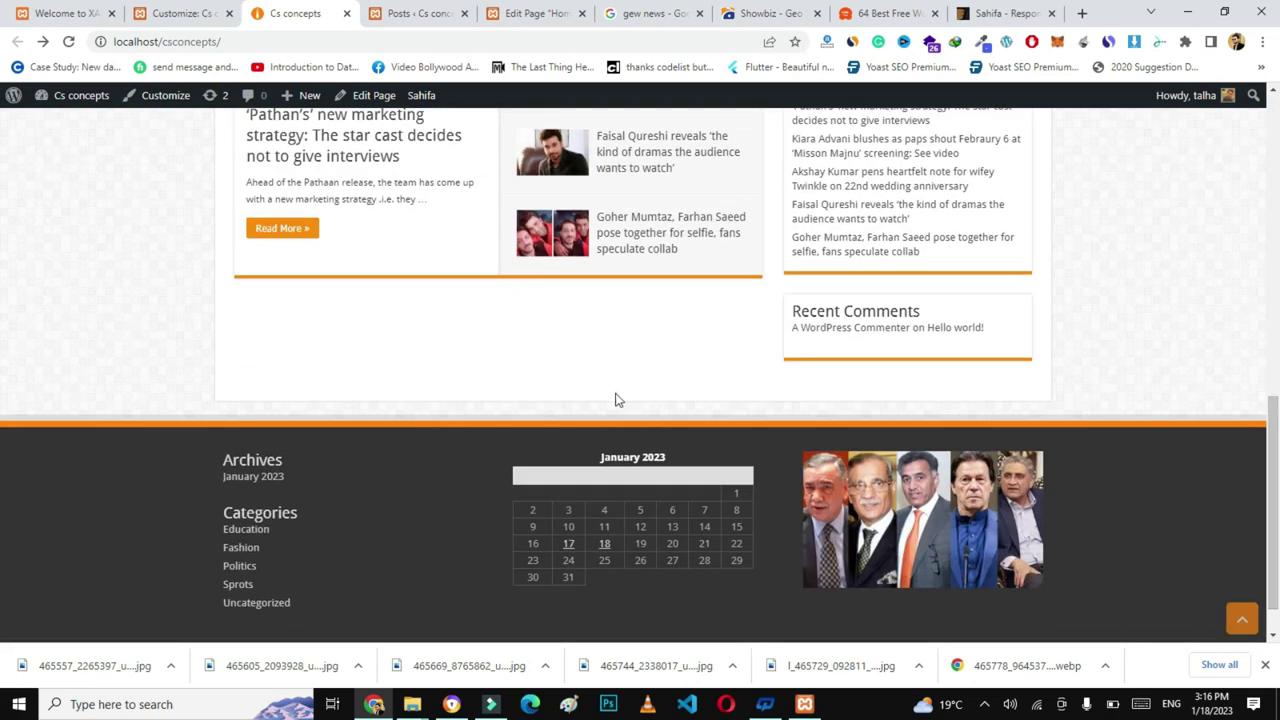
pyautogui.scroll(3, 616, 401)
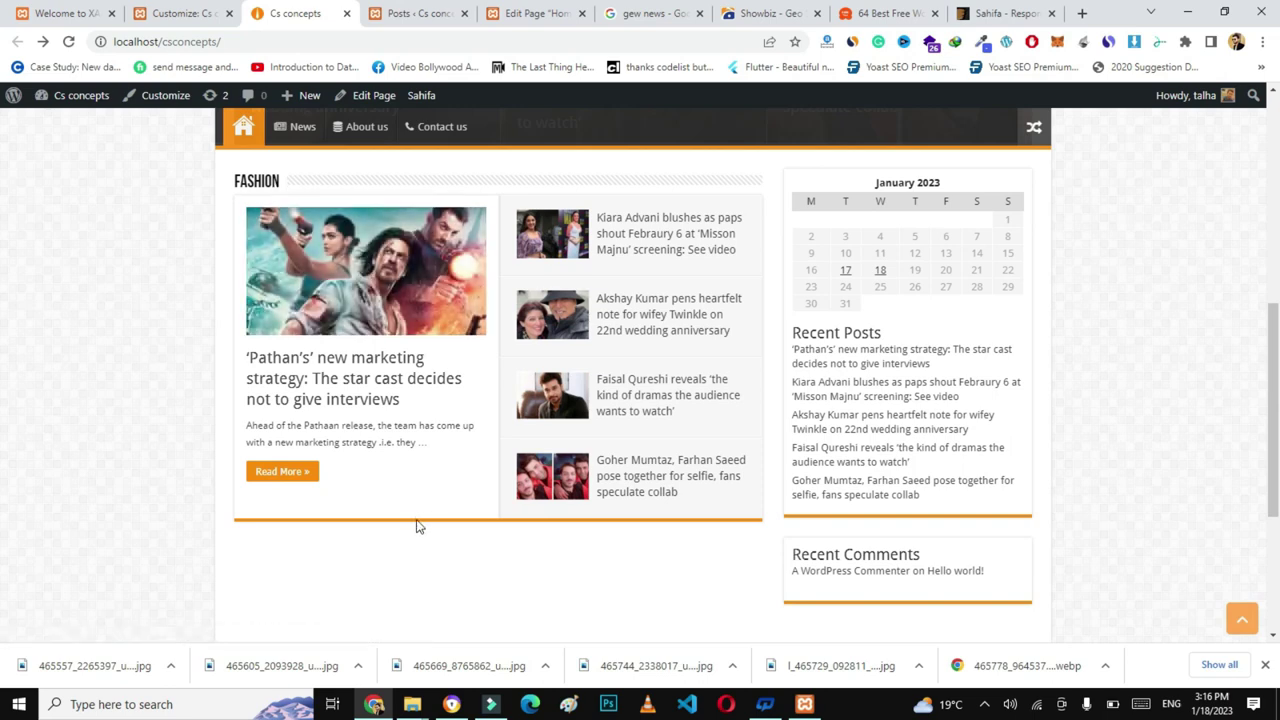
# - Collapse the Fashion block, add a Category Block Layout 2 set to Politics, and save
pyautogui.click(558, 16)
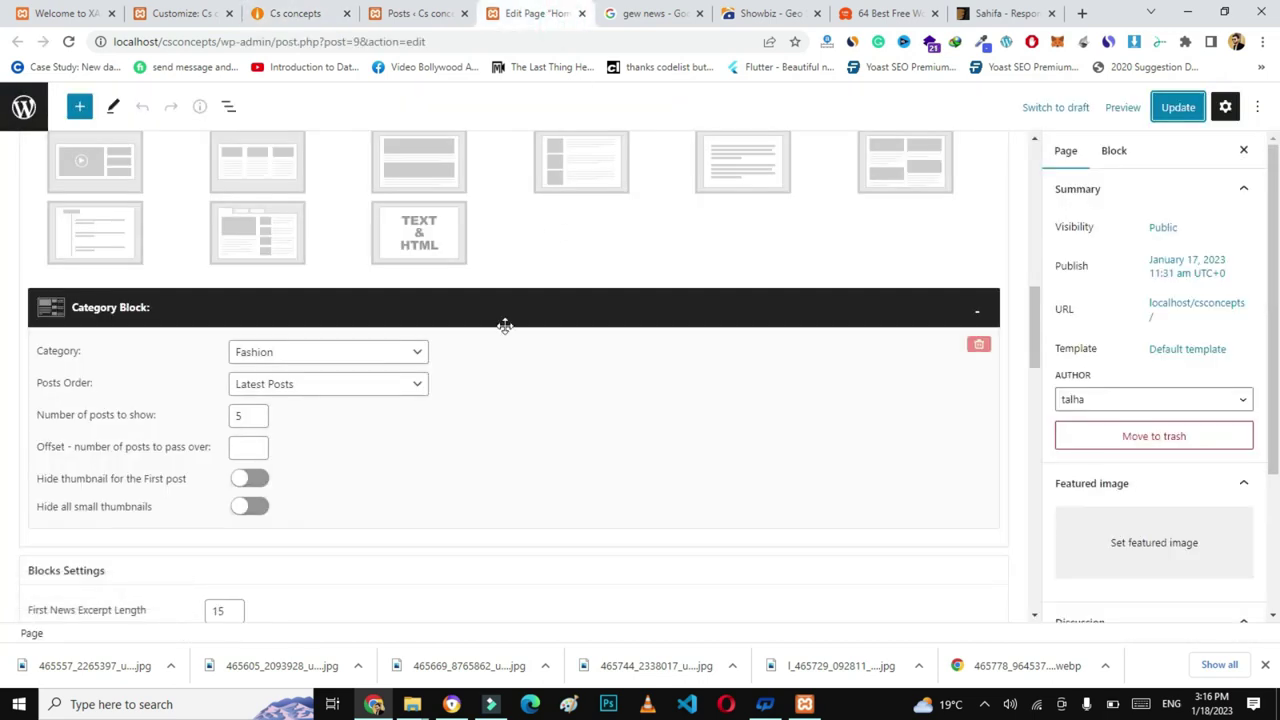
pyautogui.click(979, 318)
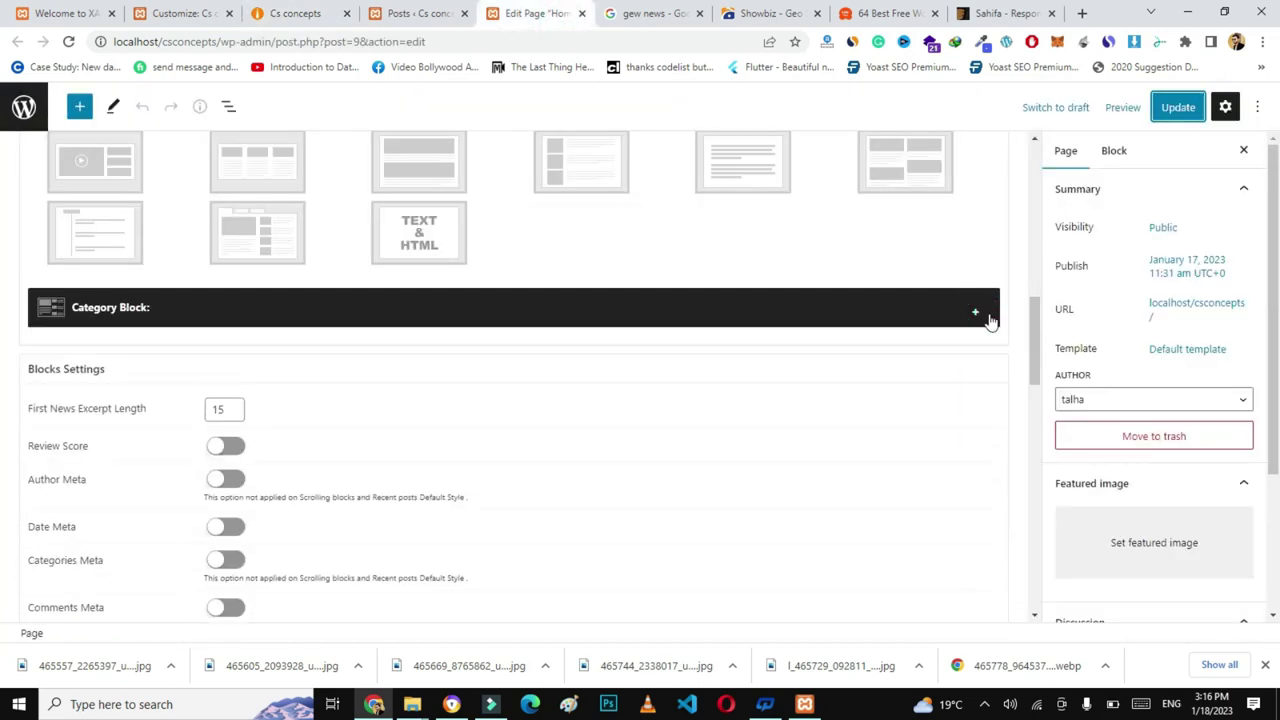
pyautogui.moveTo(1037, 331); pyautogui.dragTo(1035, 281)
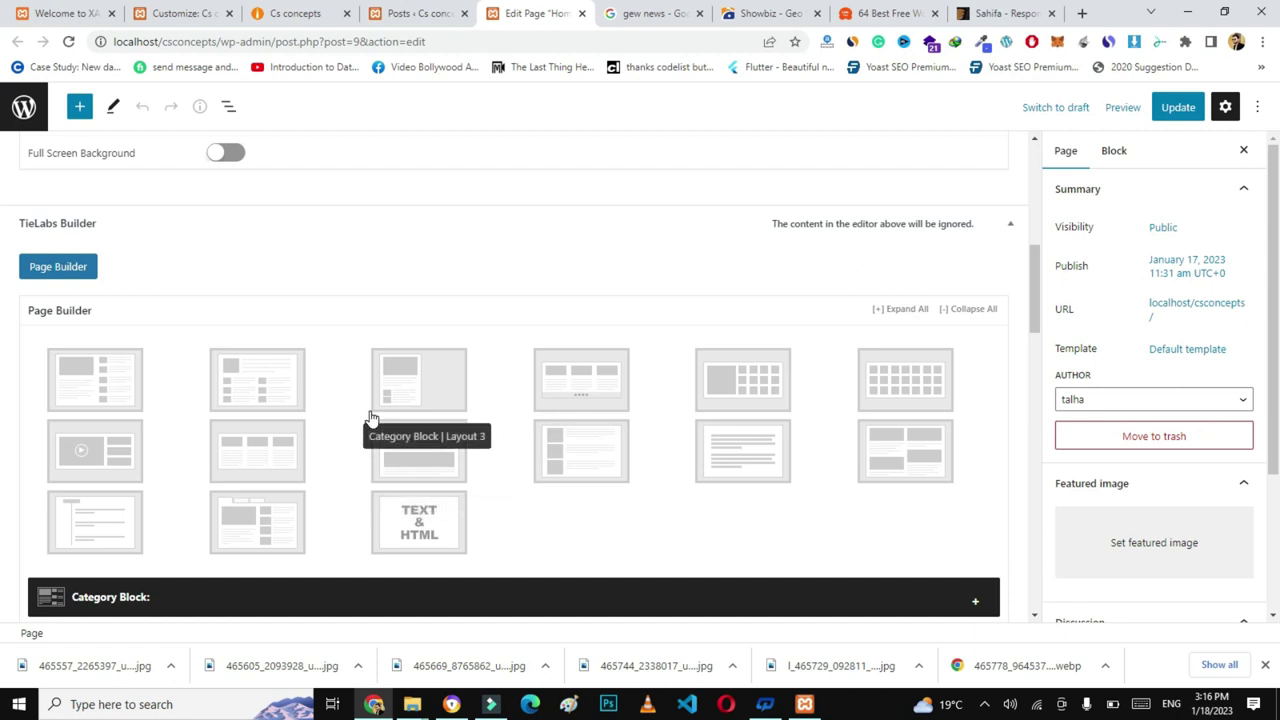
pyautogui.click(253, 395)
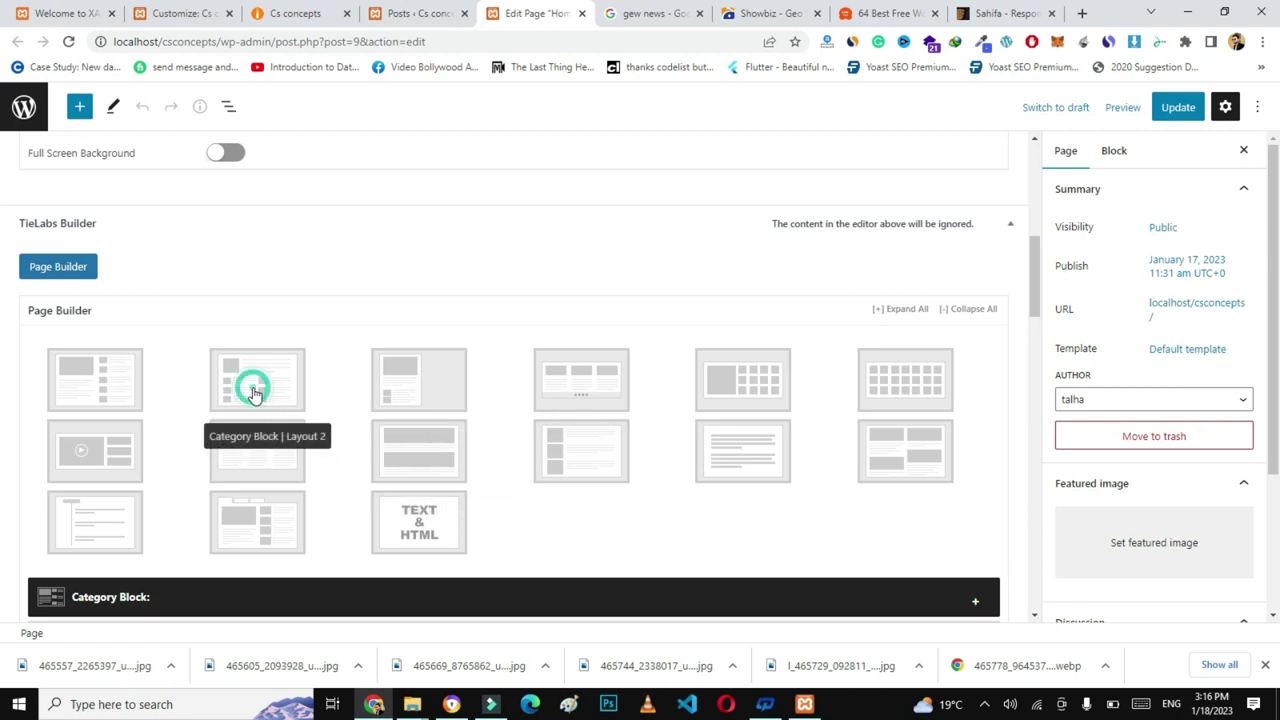
pyautogui.moveTo(1030, 255); pyautogui.dragTo(1030, 320)
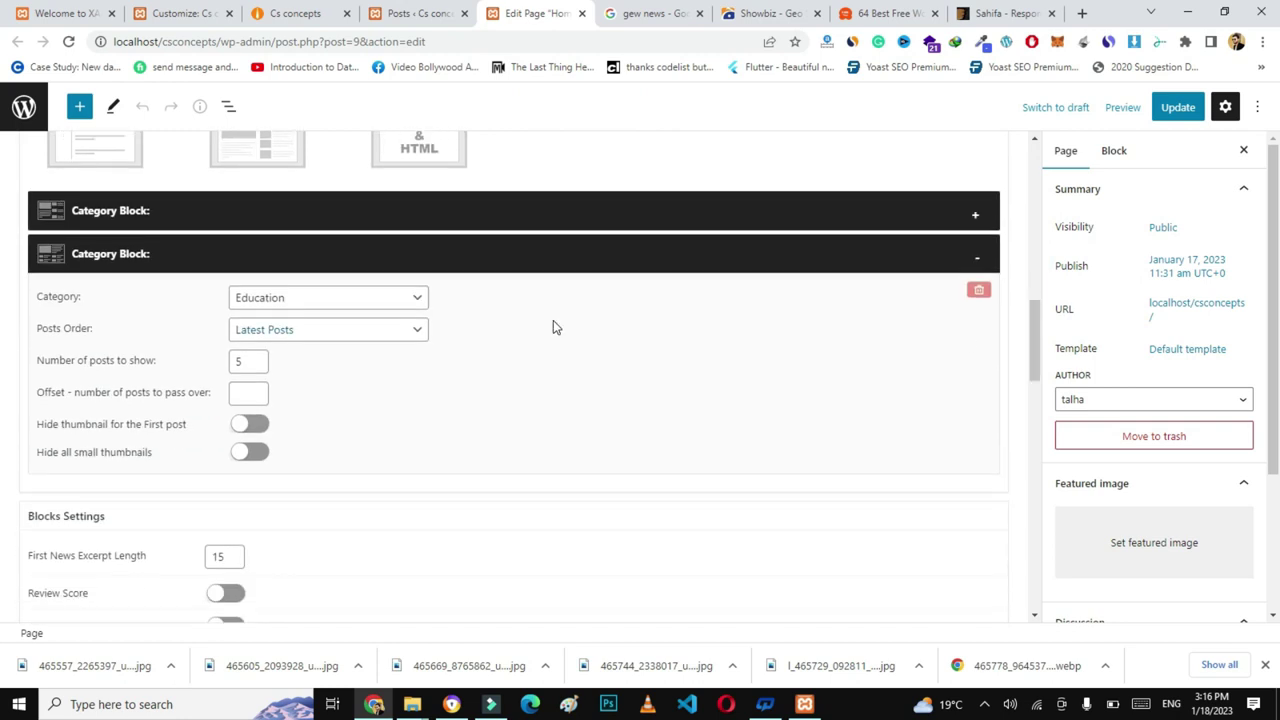
pyautogui.click(300, 300)
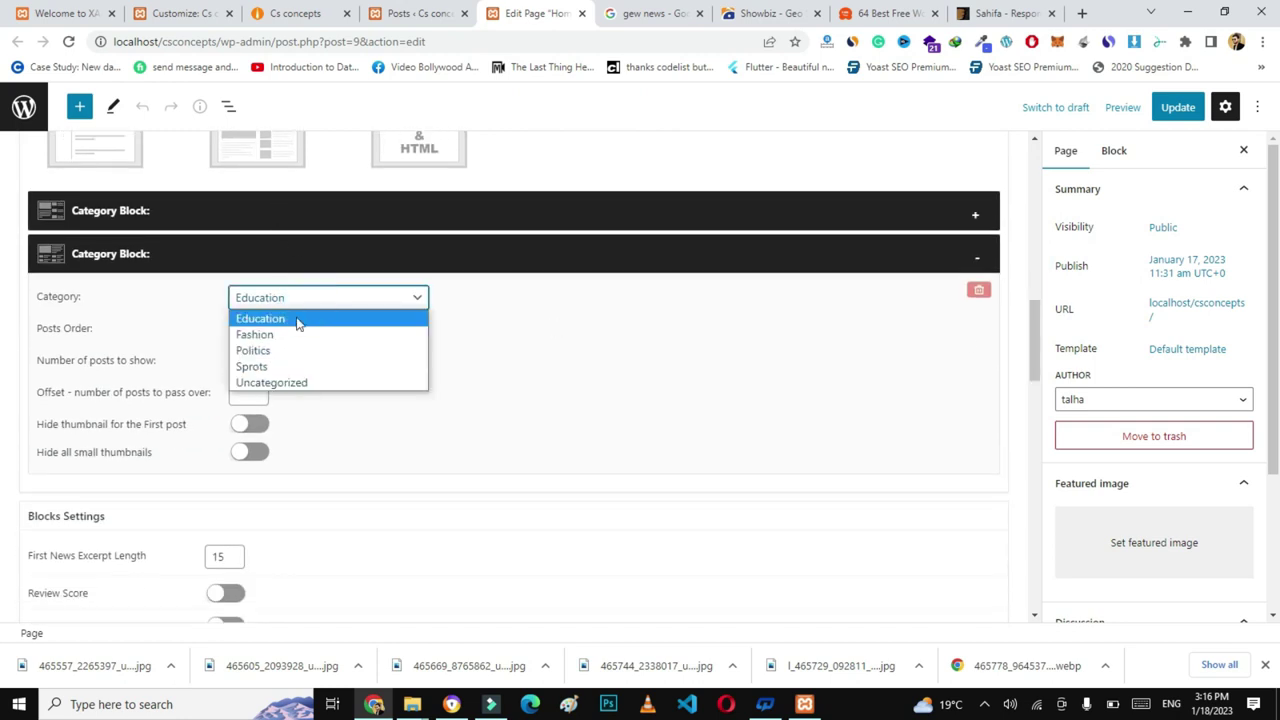
pyautogui.click(270, 350)
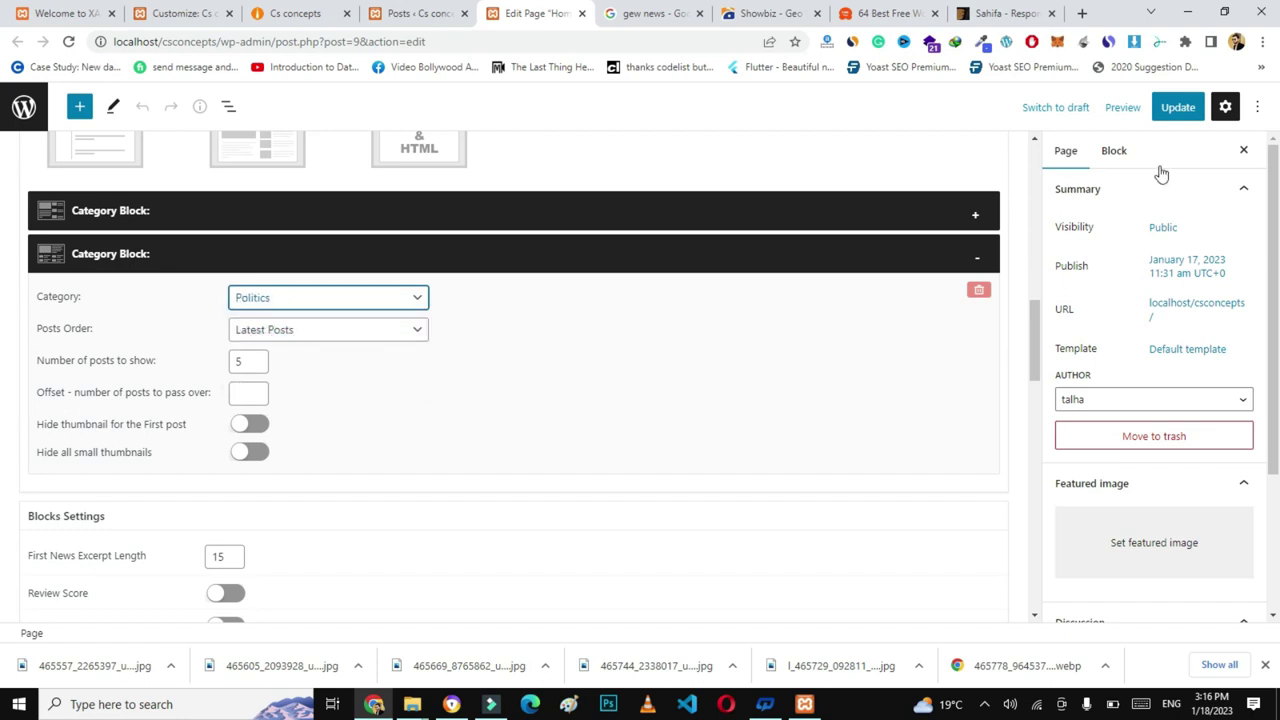
pyautogui.click(1180, 109)
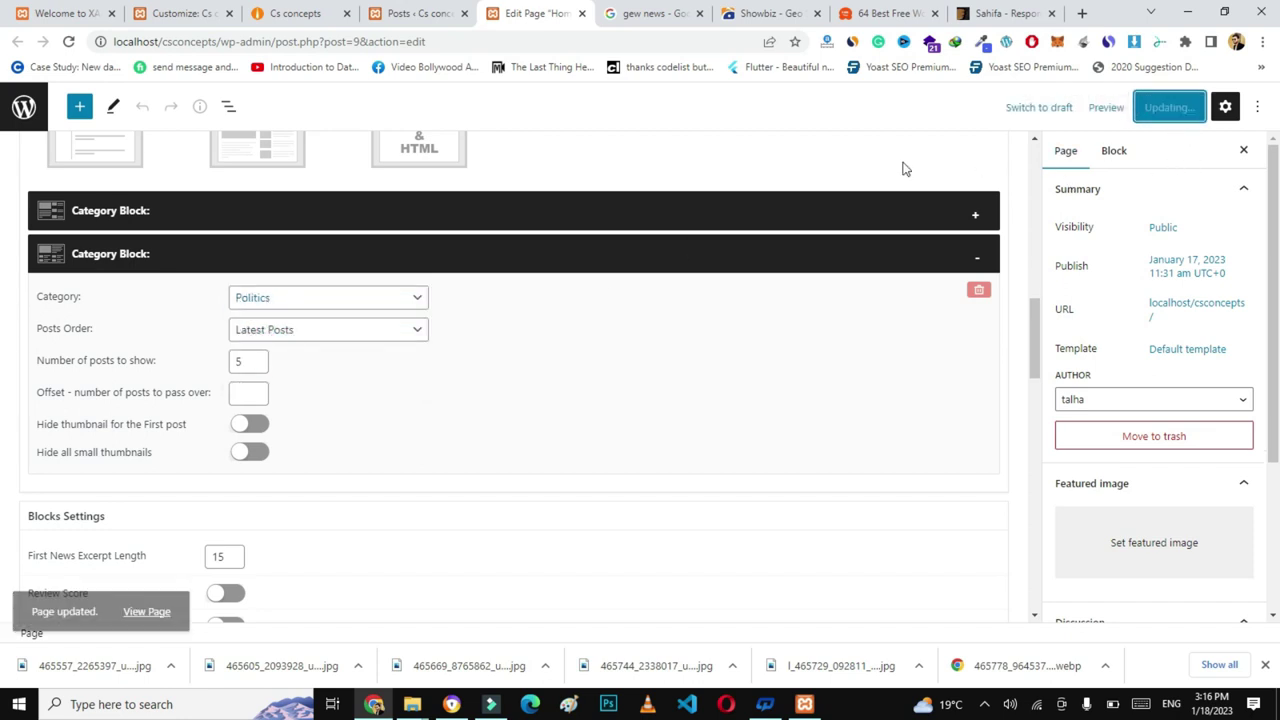
pyautogui.click(318, 13)
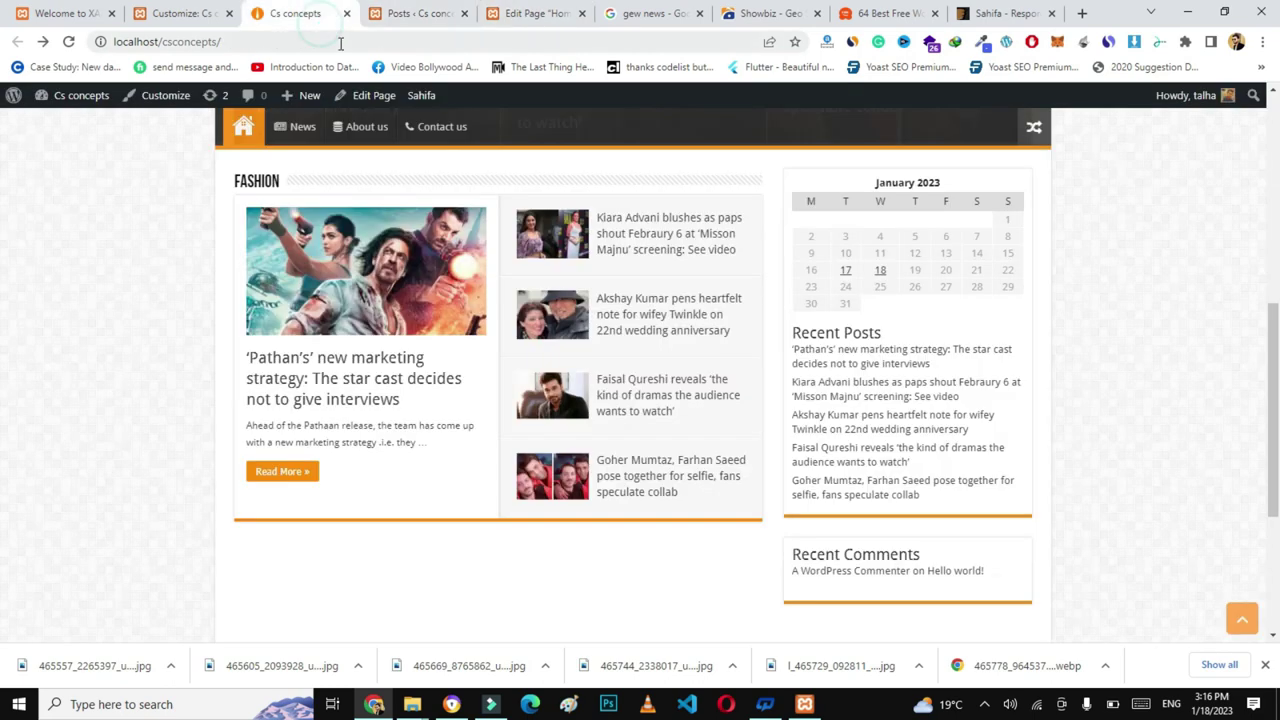
# - Reload the live homepage and scroll down to the new POLITICS section below Fashion
pyautogui.click(340, 43)
pyautogui.press('Return')
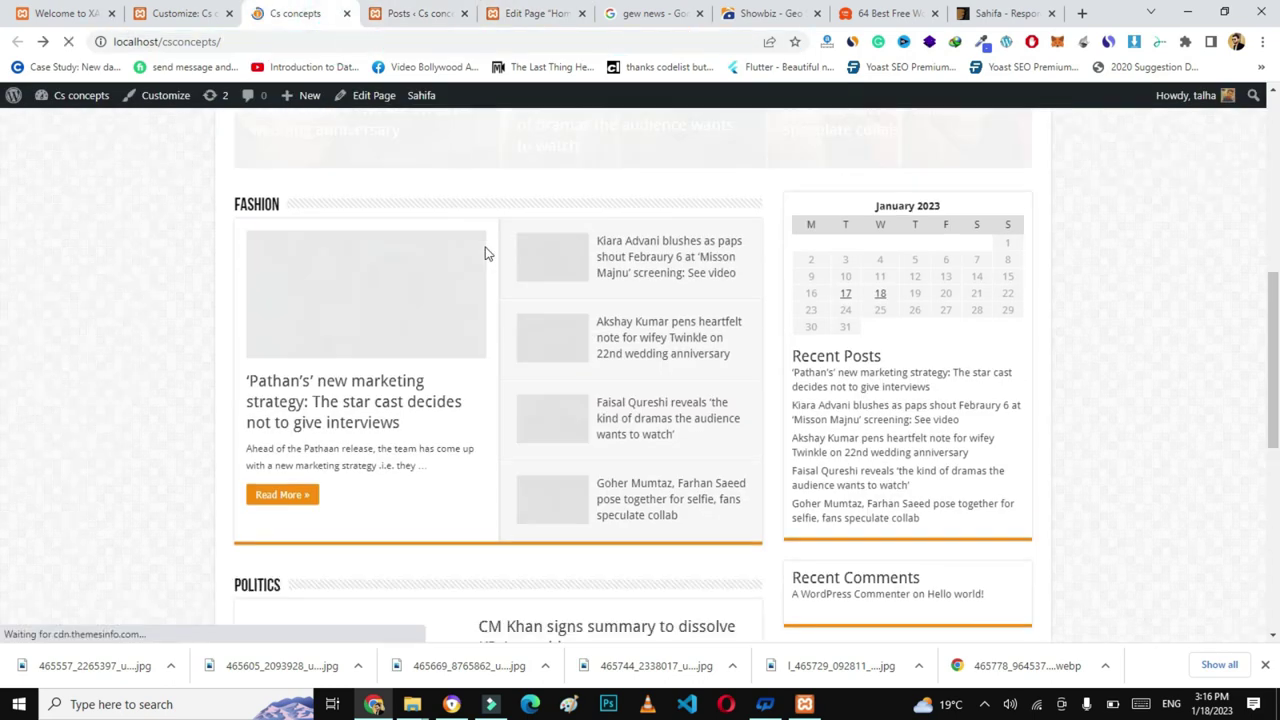
pyautogui.scroll(-3, 4, 349)
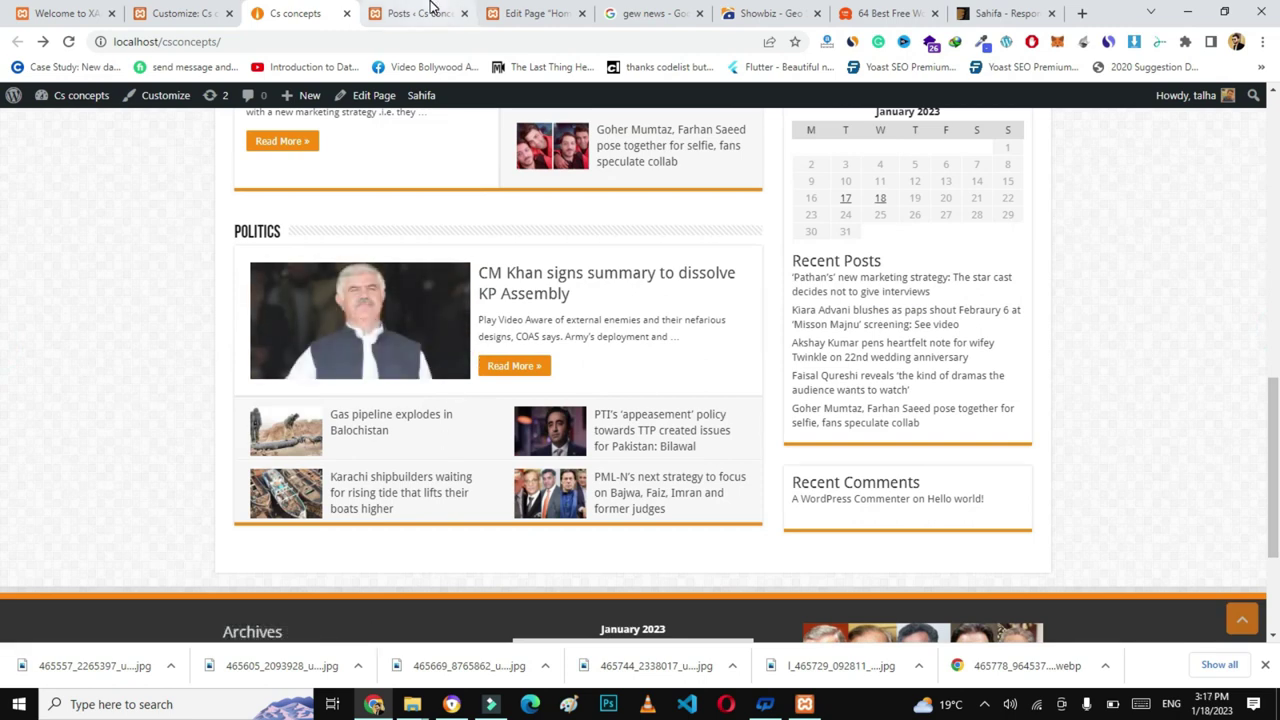
# - Collapse the Politics block, add a Recent Posts Default Layout block excluding Sprots, and save
pyautogui.click(513, 10)
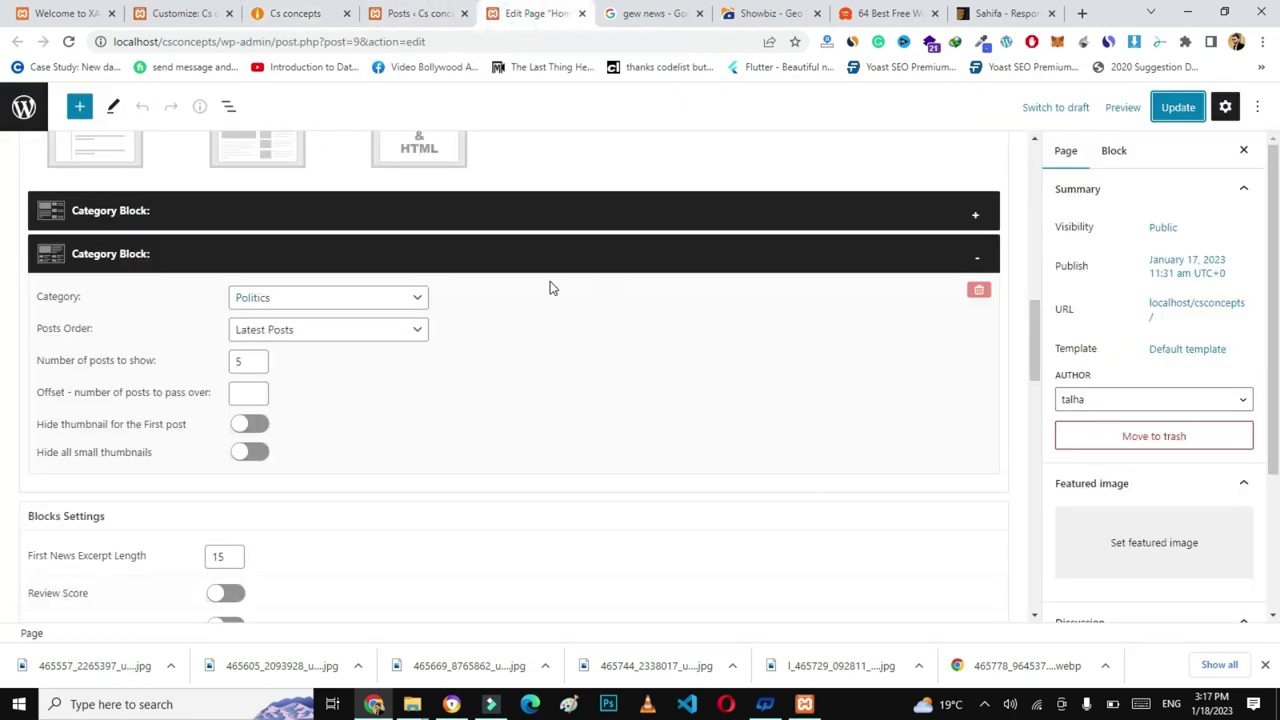
pyautogui.click(980, 258)
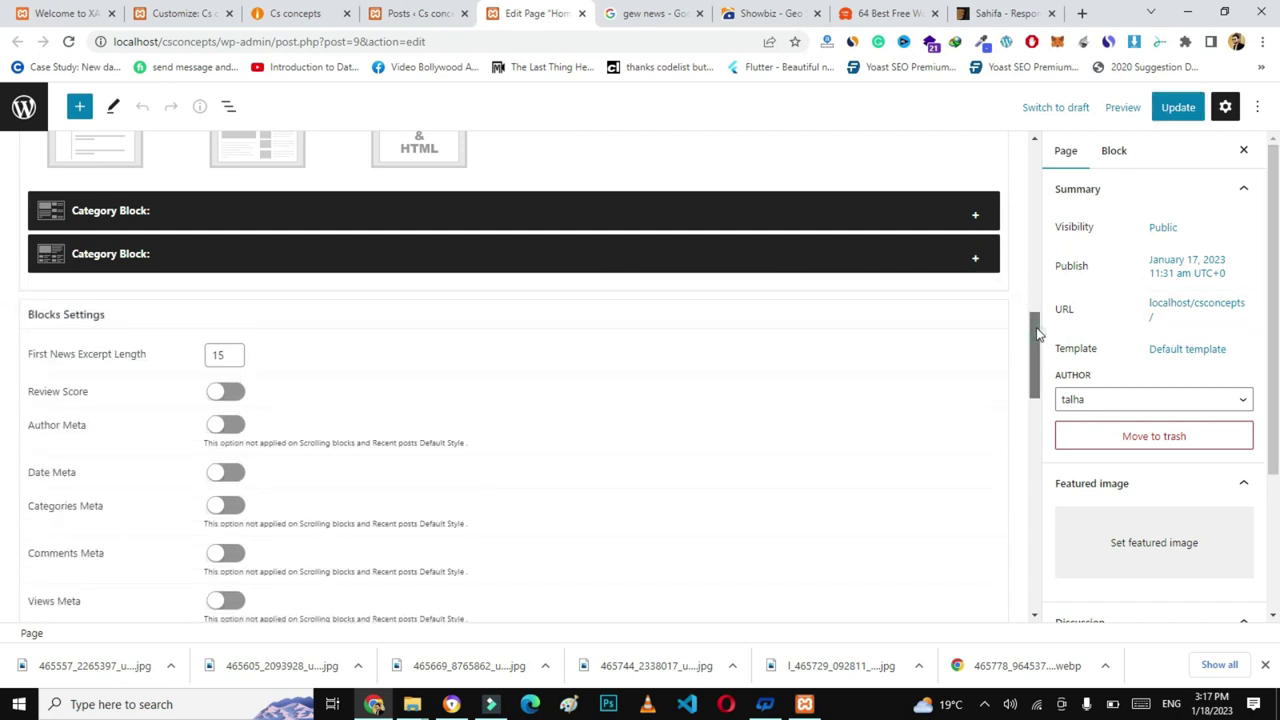
pyautogui.moveTo(1037, 333); pyautogui.dragTo(1034, 279)
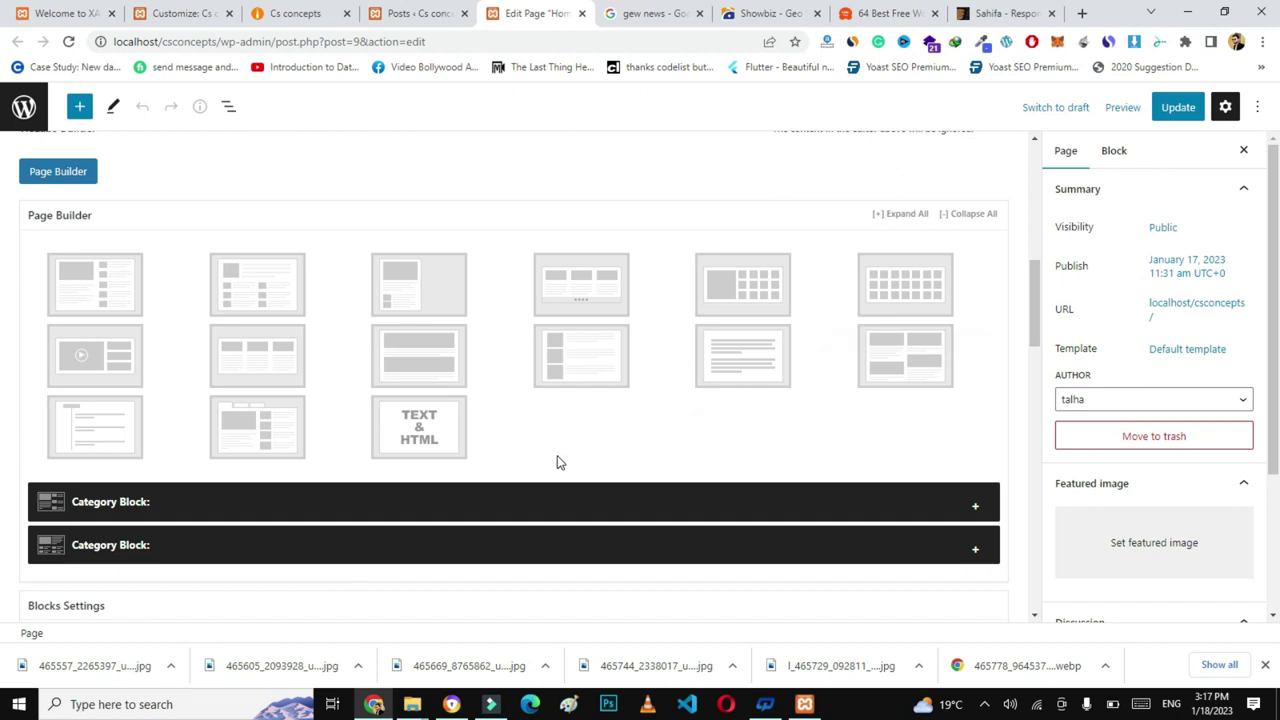
pyautogui.click(258, 375)
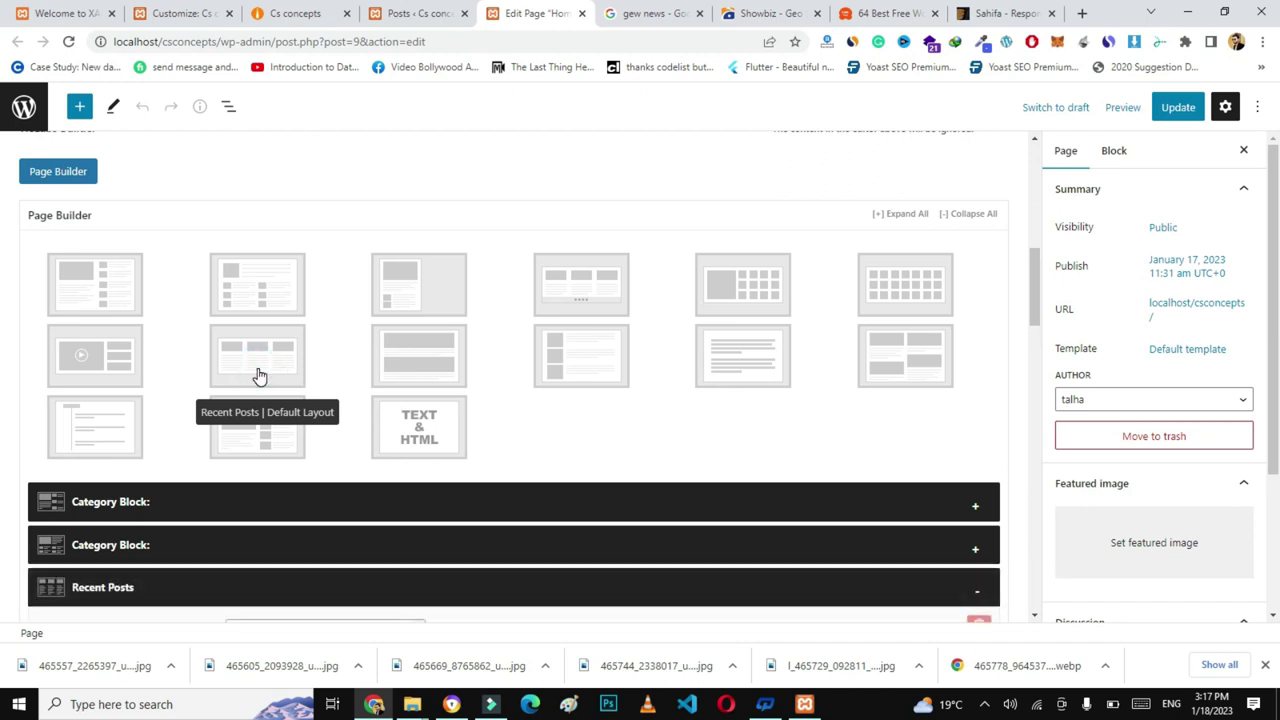
pyautogui.moveTo(1030, 284); pyautogui.dragTo(1035, 334)
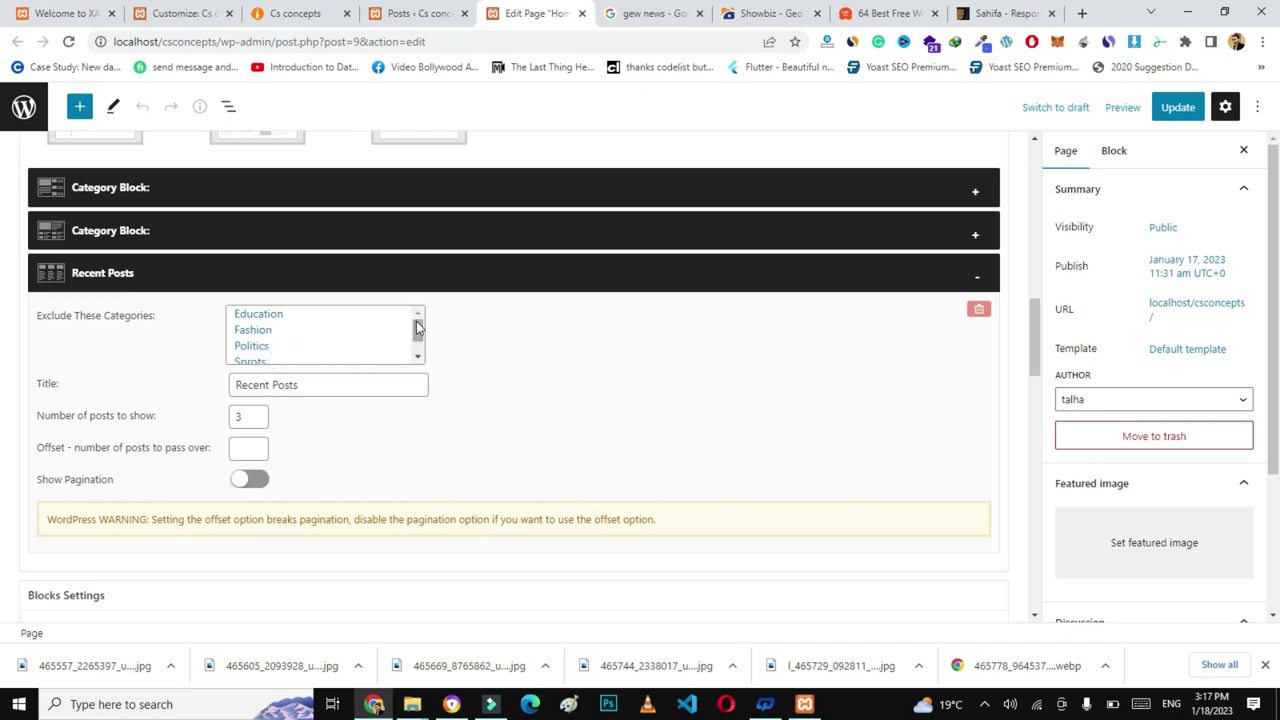
pyautogui.moveTo(418, 327); pyautogui.dragTo(417, 333)
pyautogui.click(257, 360)
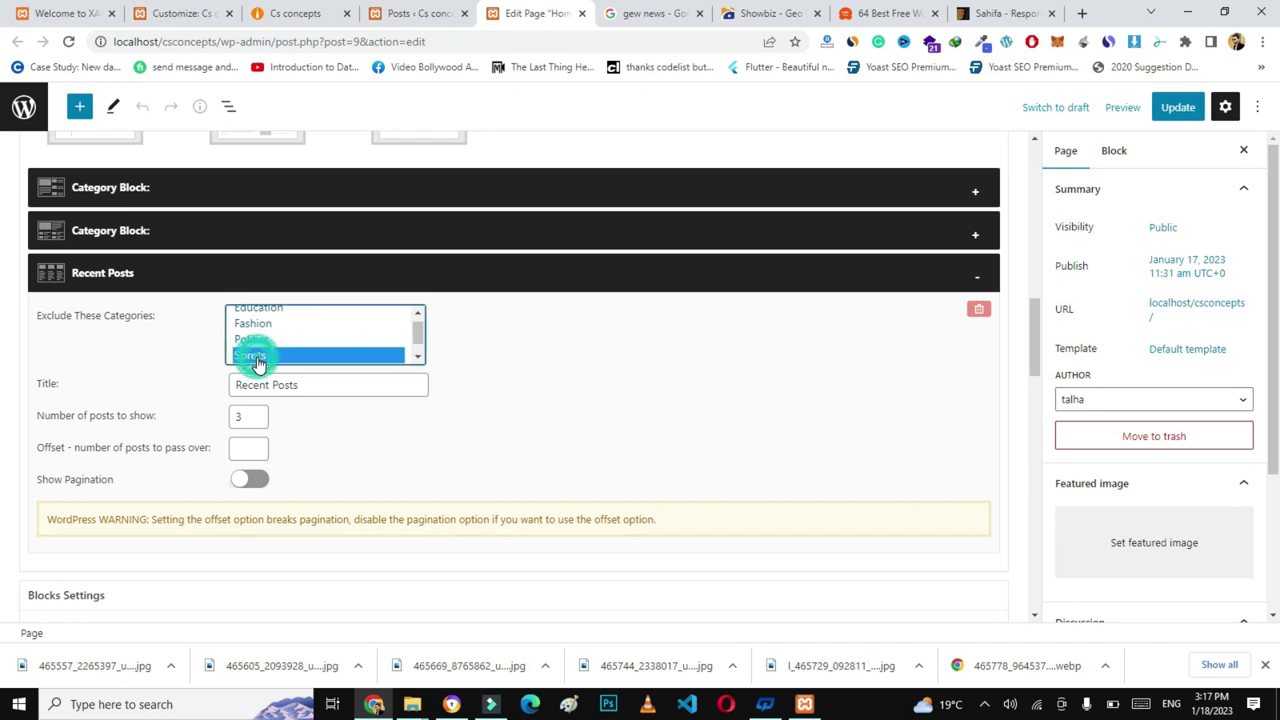
pyautogui.click(1172, 117)
pyautogui.click(306, 18)
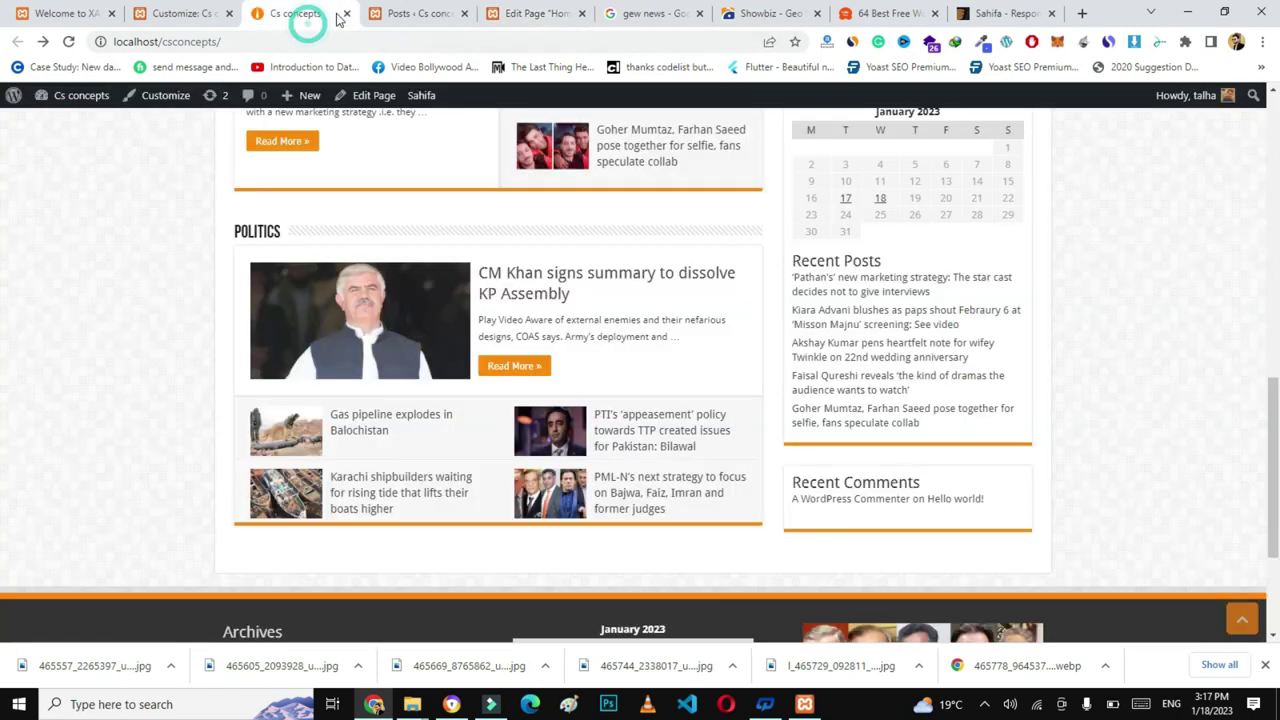
# - Reload the front page and check the new three-post RECENT POSTS section below Politics
pyautogui.click(318, 42)
pyautogui.press('Return')
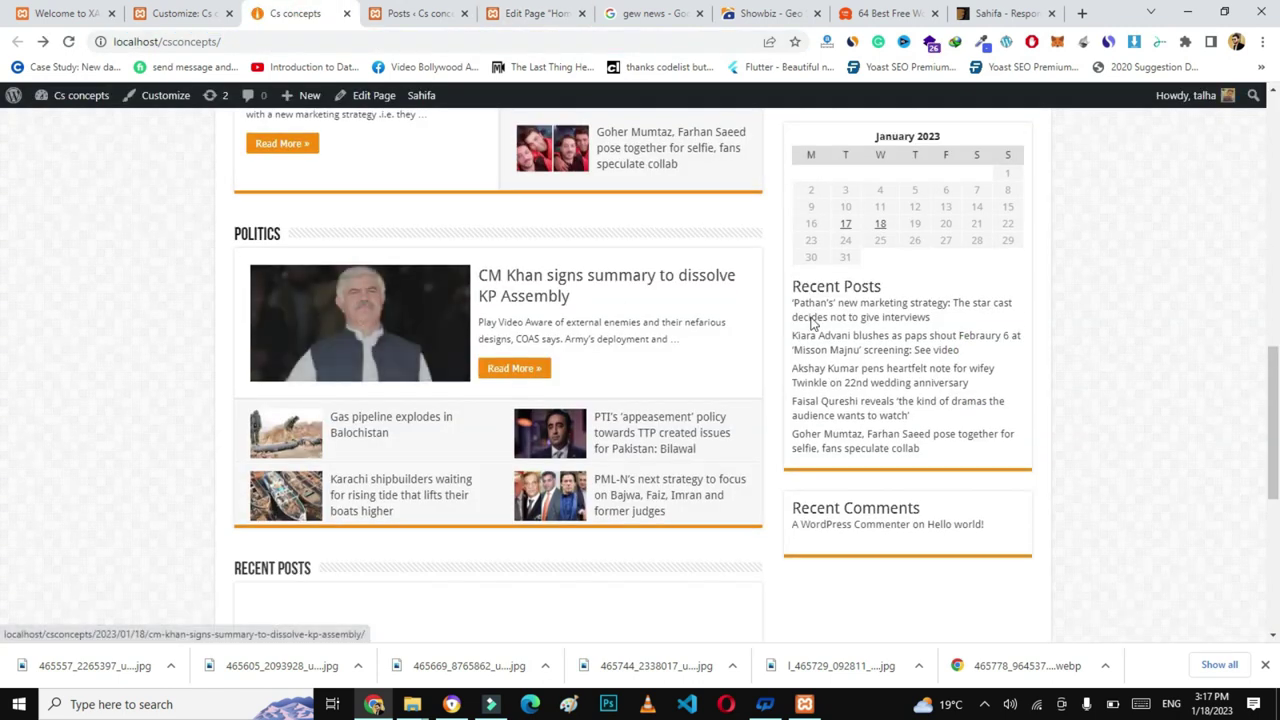
pyautogui.scroll(-3, 3, 422)
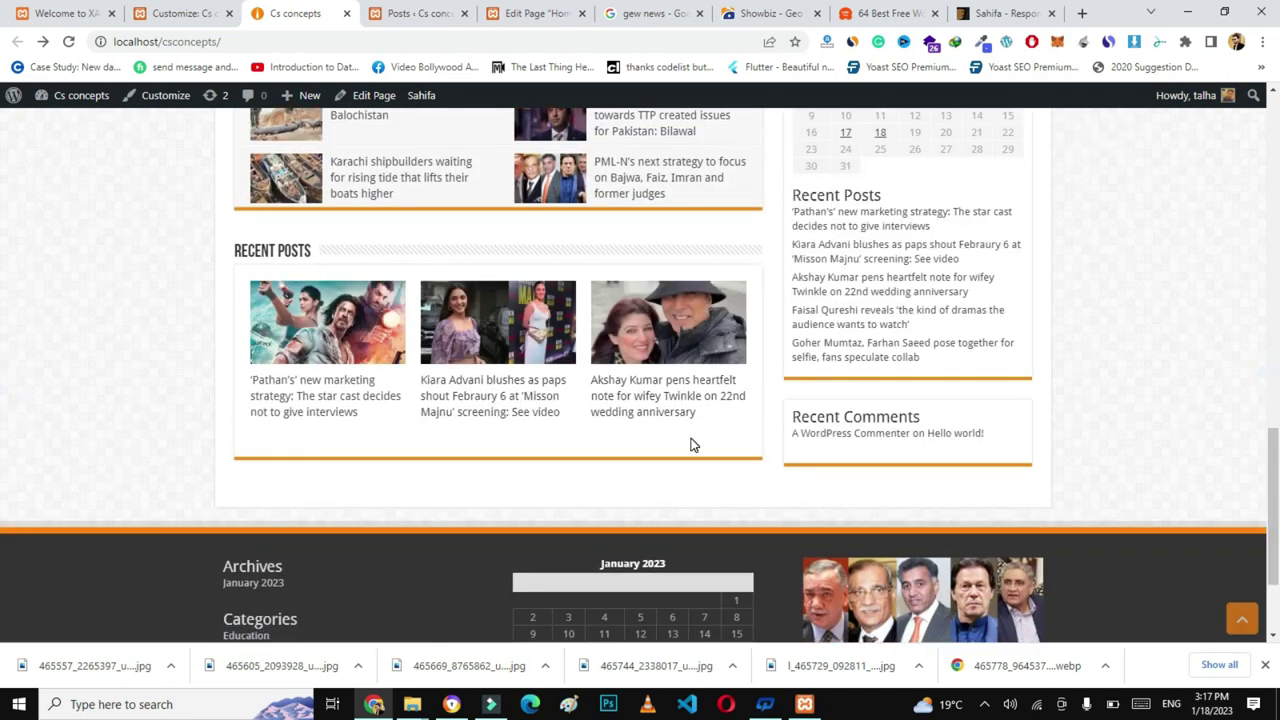
pyautogui.scroll(5, 3, 420)
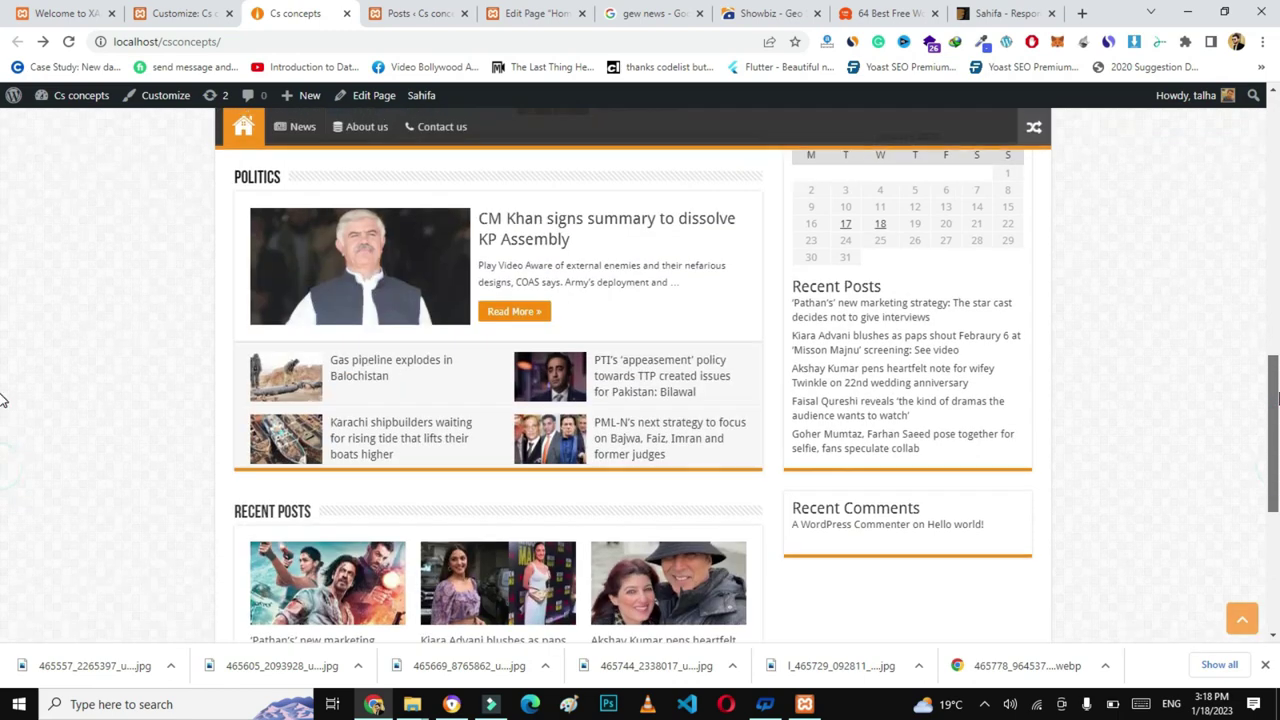
pyautogui.scroll(5, 3, 330)
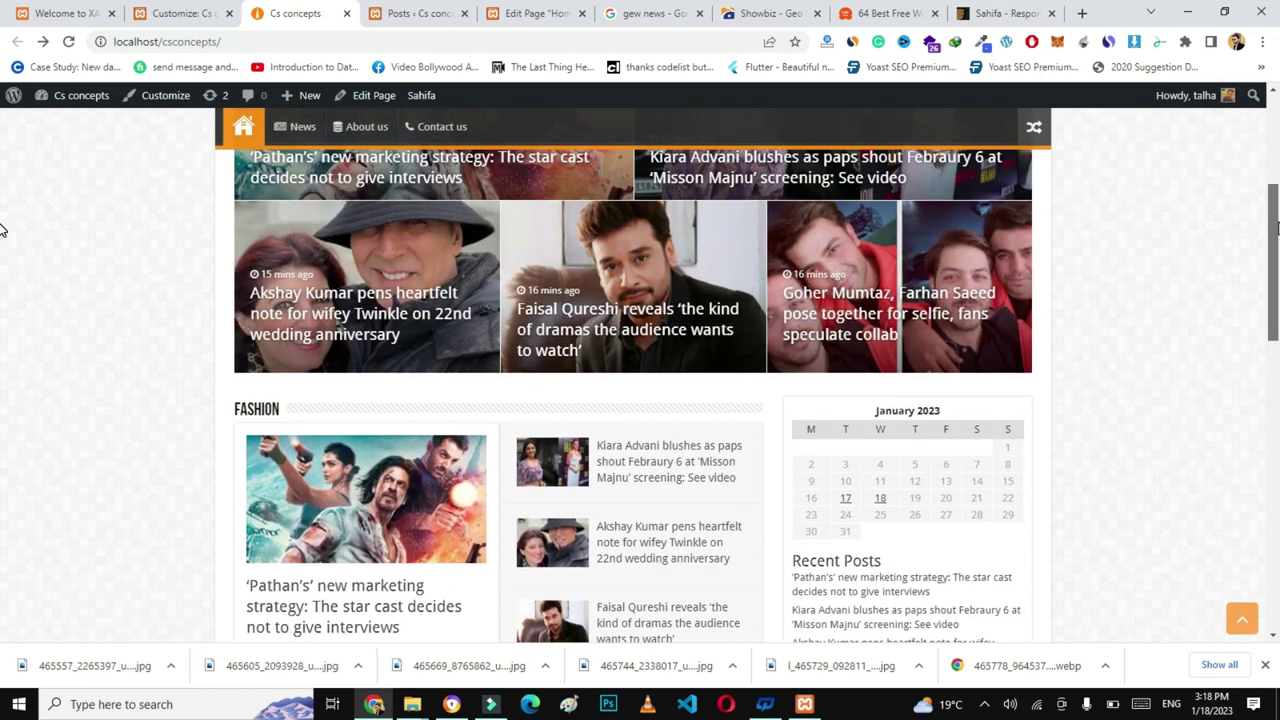
pyautogui.scroll(2, 3, 158)
pyautogui.scroll(-3, 3, 155)
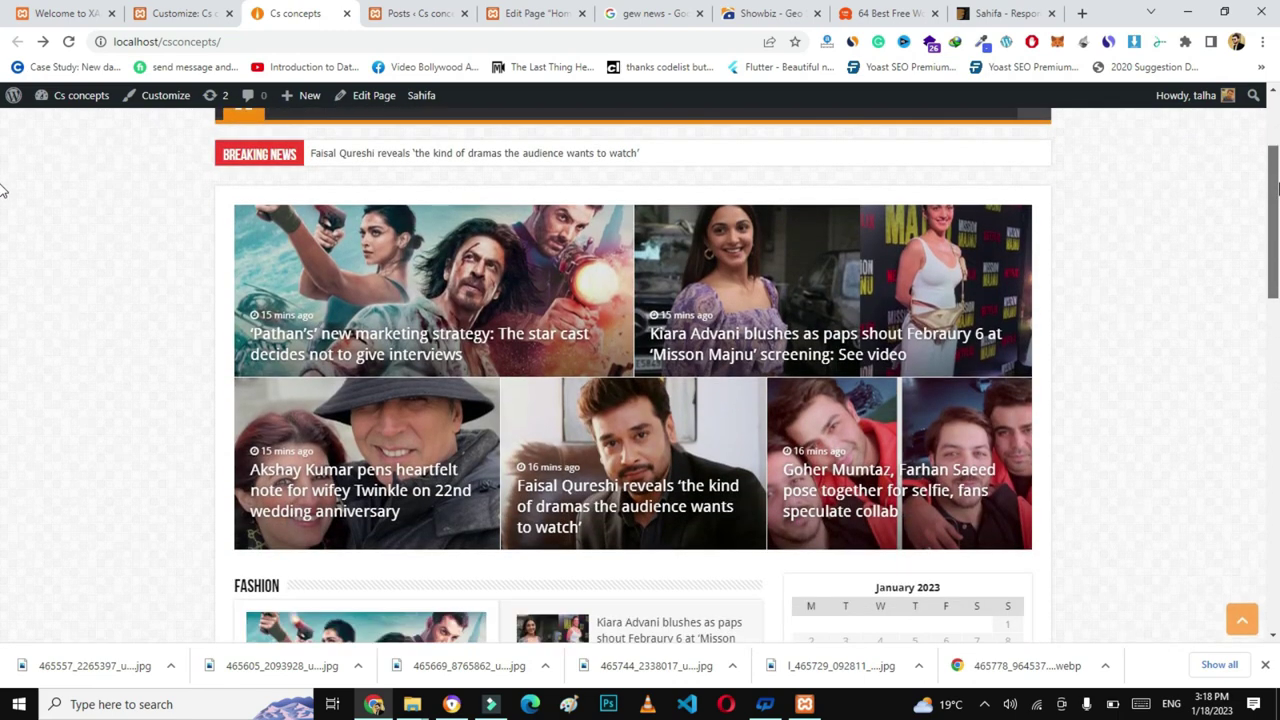
pyautogui.scroll(-5, 3, 250)
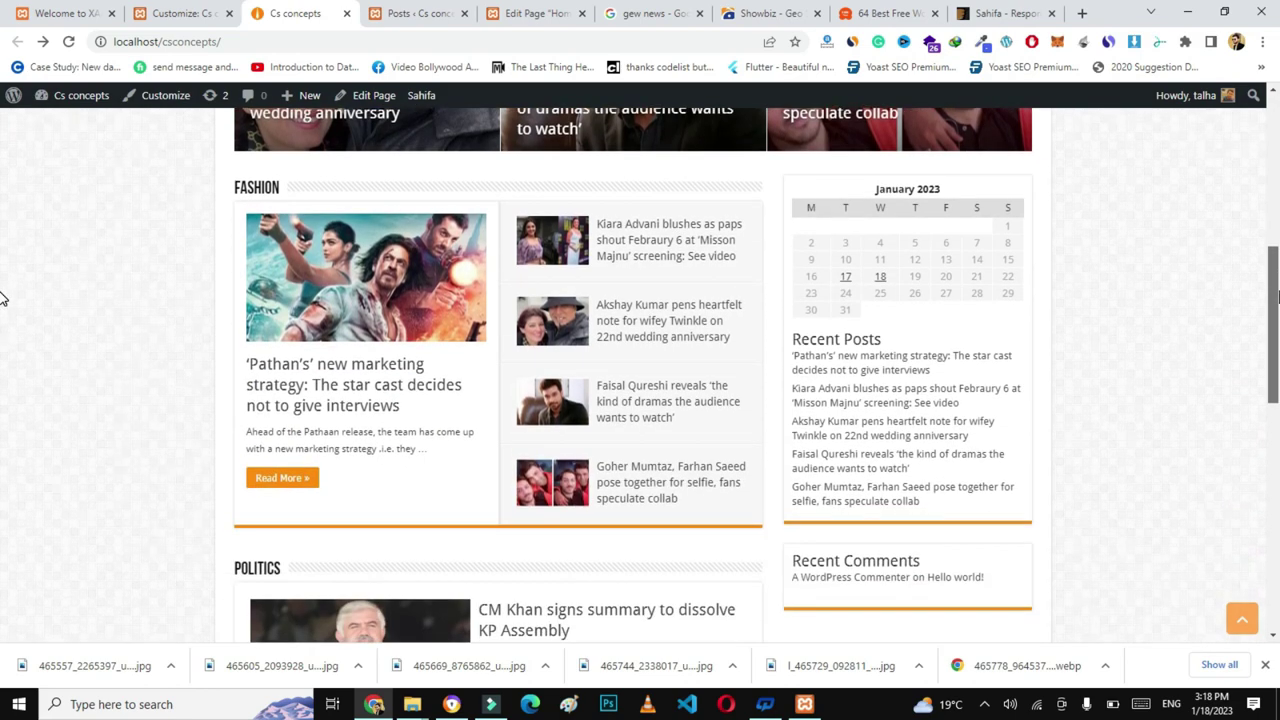
pyautogui.moveTo(1277, 375); pyautogui.dragTo(1276, 251)
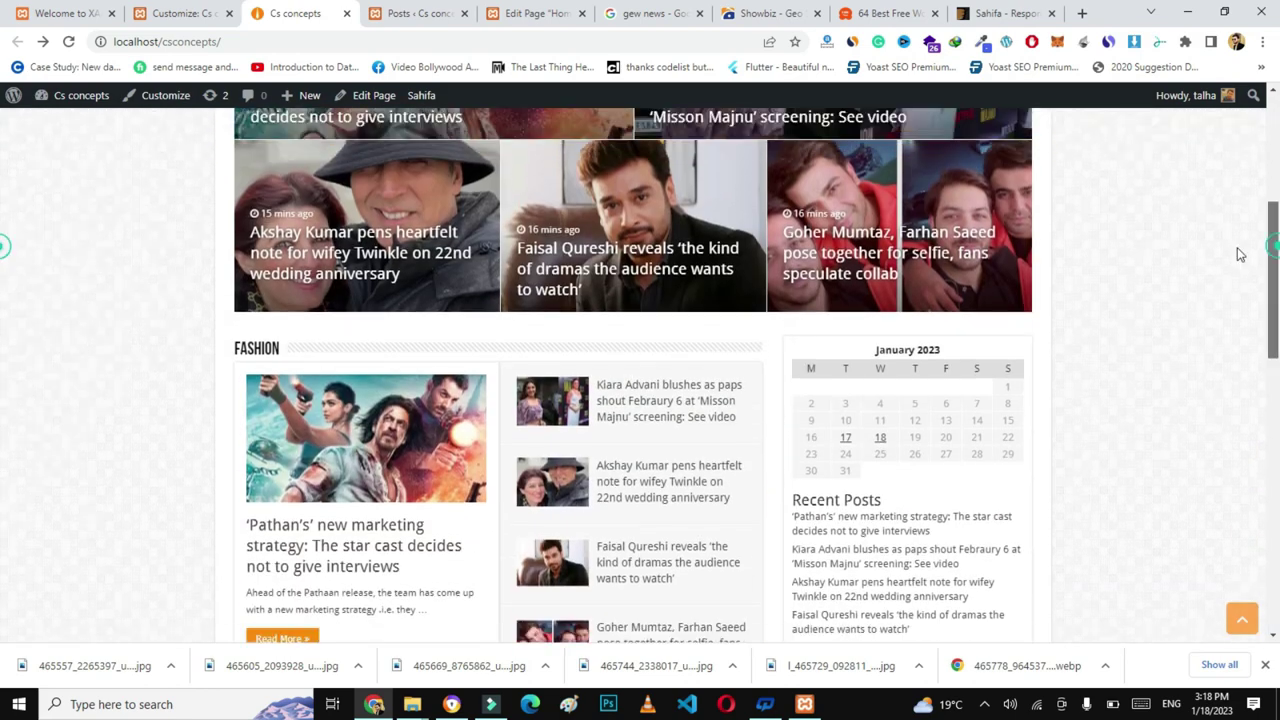
pyautogui.scroll(-2, 916, 456)
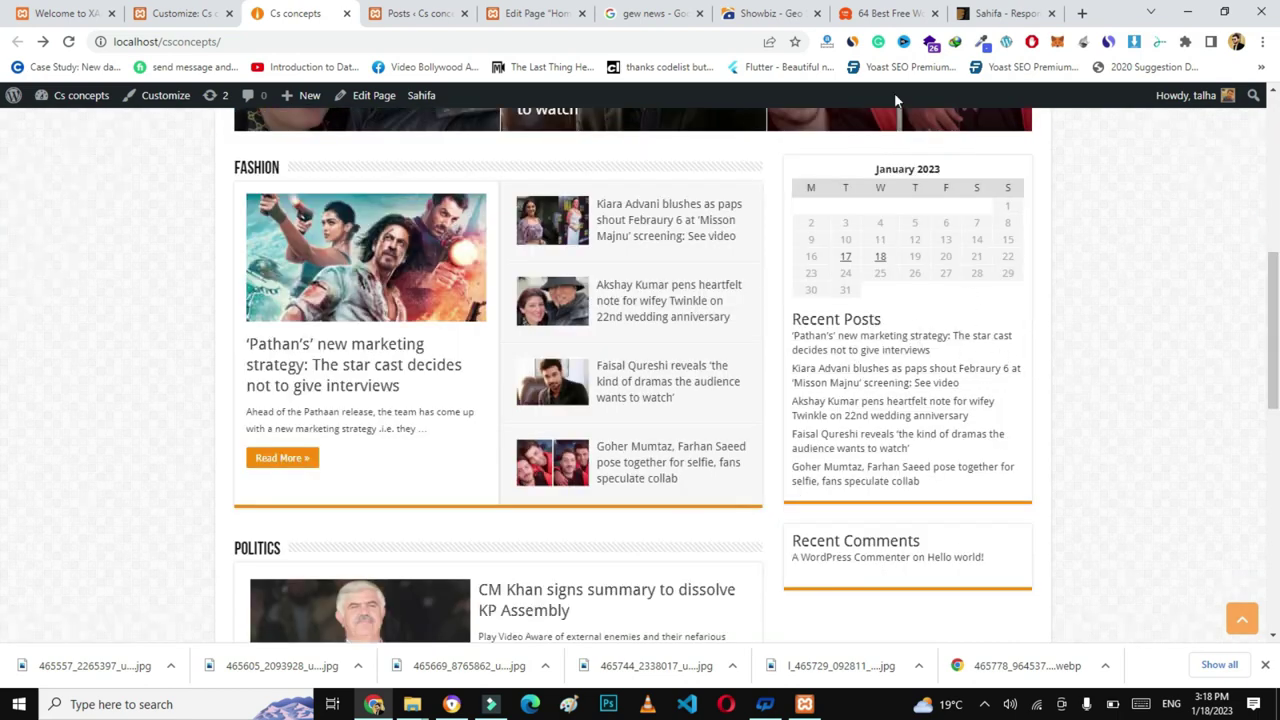
pyautogui.click(1000, 13)
# - Look over the Sahifa demo's World section and social counter sidebar, then return to CS Concepts
pyautogui.scroll(-3, 3, 218)
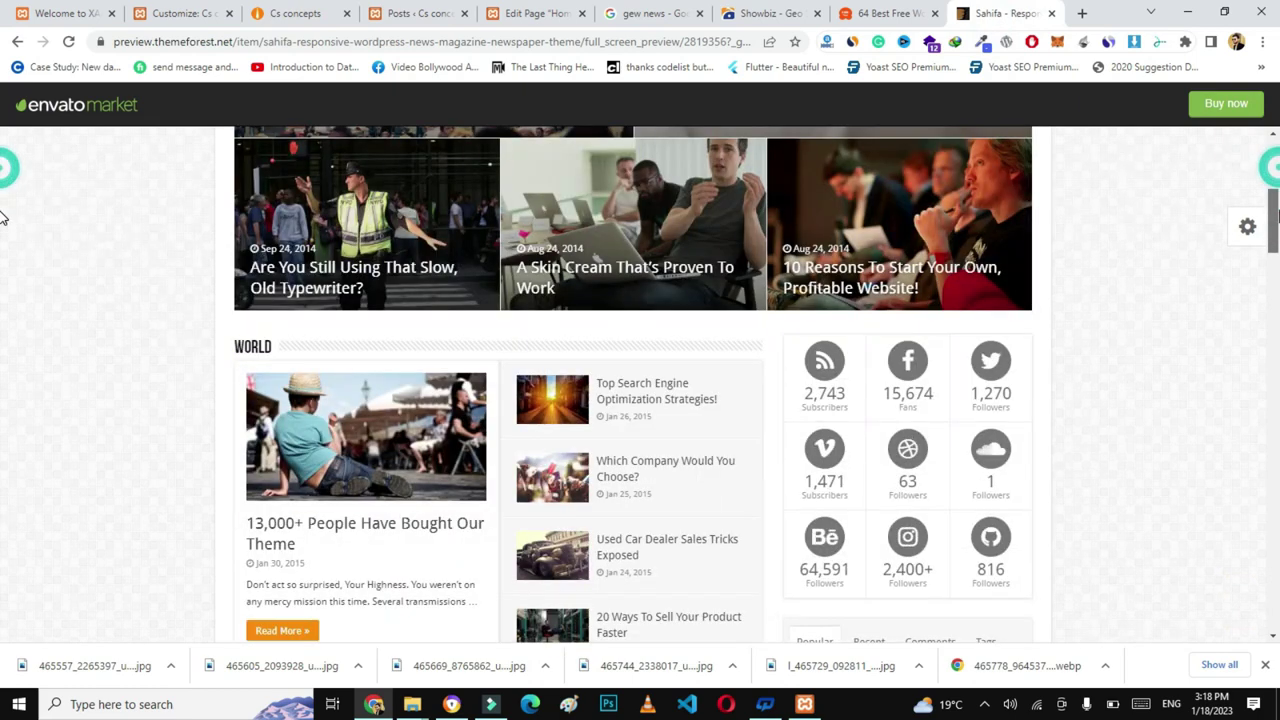
pyautogui.scroll(-2, 2, 240)
pyautogui.scroll(2, 2, 235)
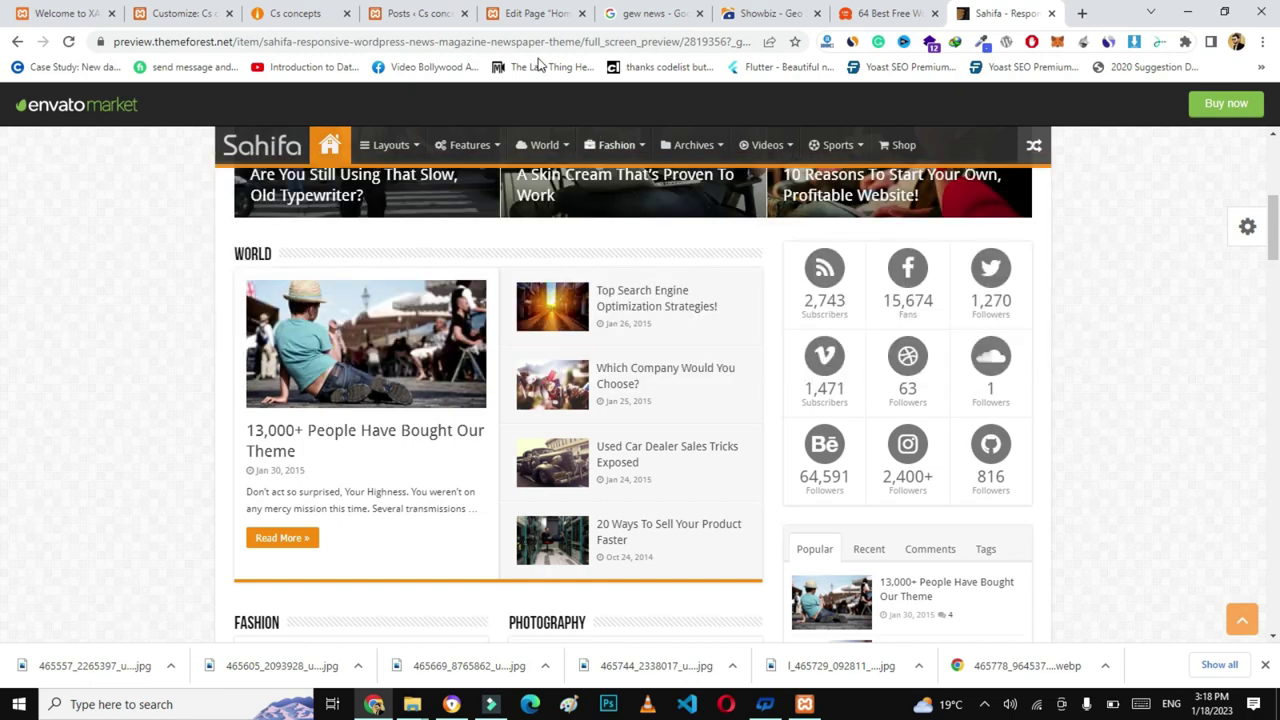
pyautogui.click(285, 12)
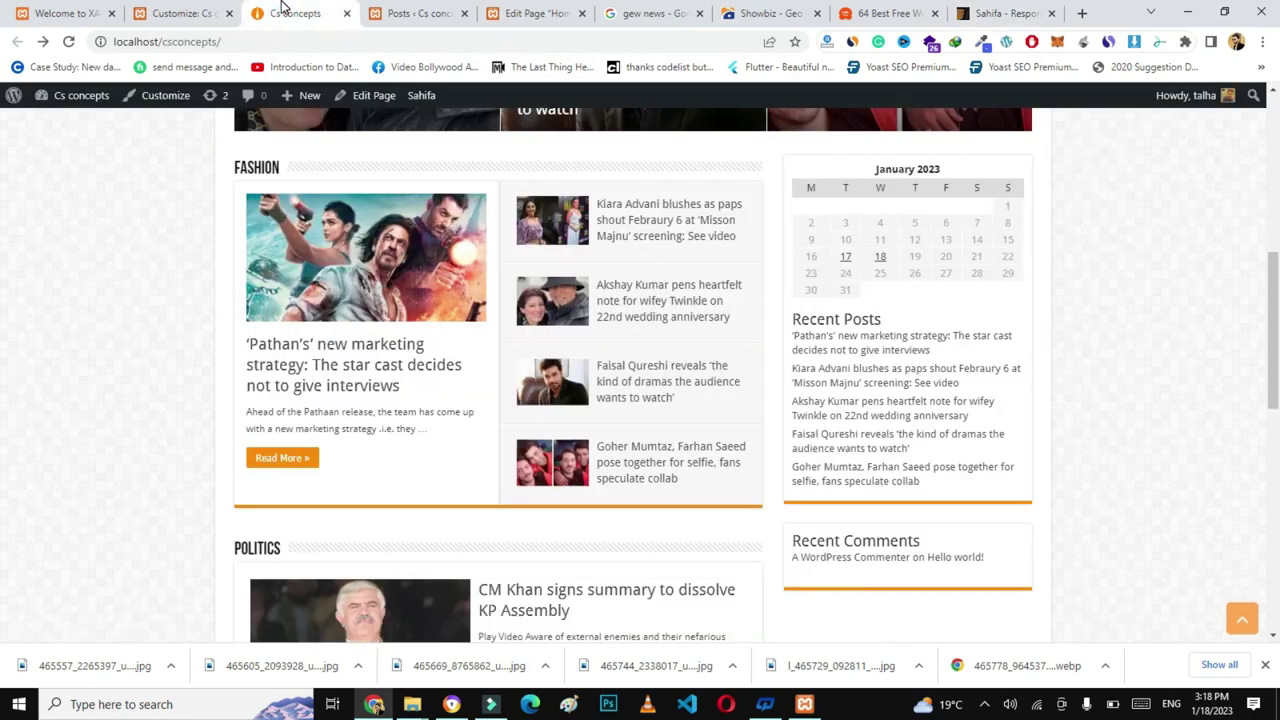
# - Open the Primary Widget Area under Widgets in the site Customizer
pyautogui.click(165, 97)
pyautogui.scroll(-10, 663, 275)
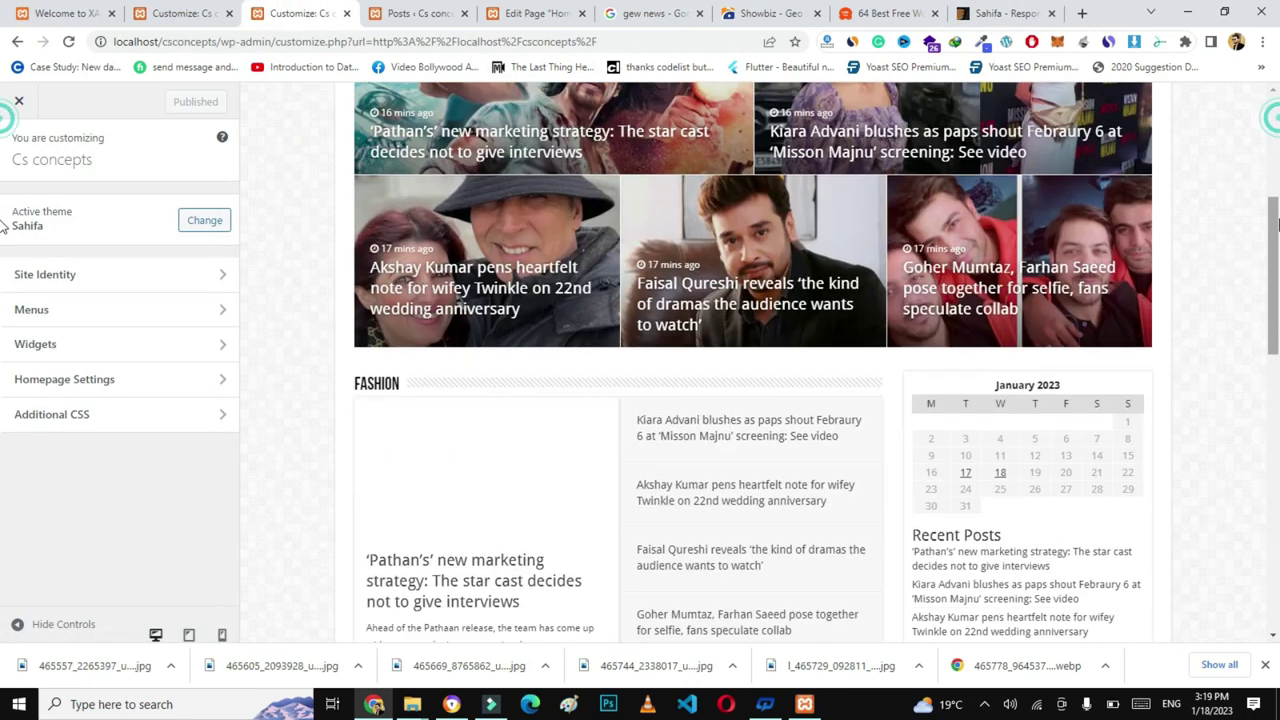
pyautogui.click(104, 345)
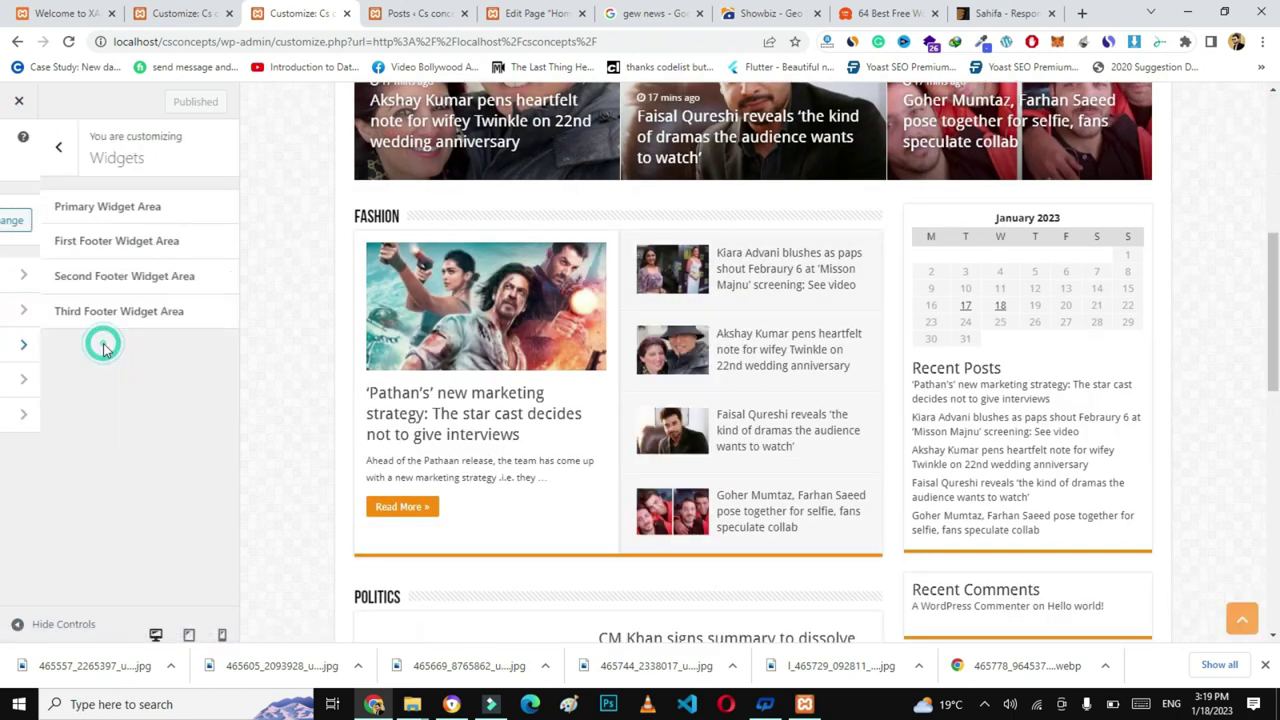
pyautogui.click(73, 209)
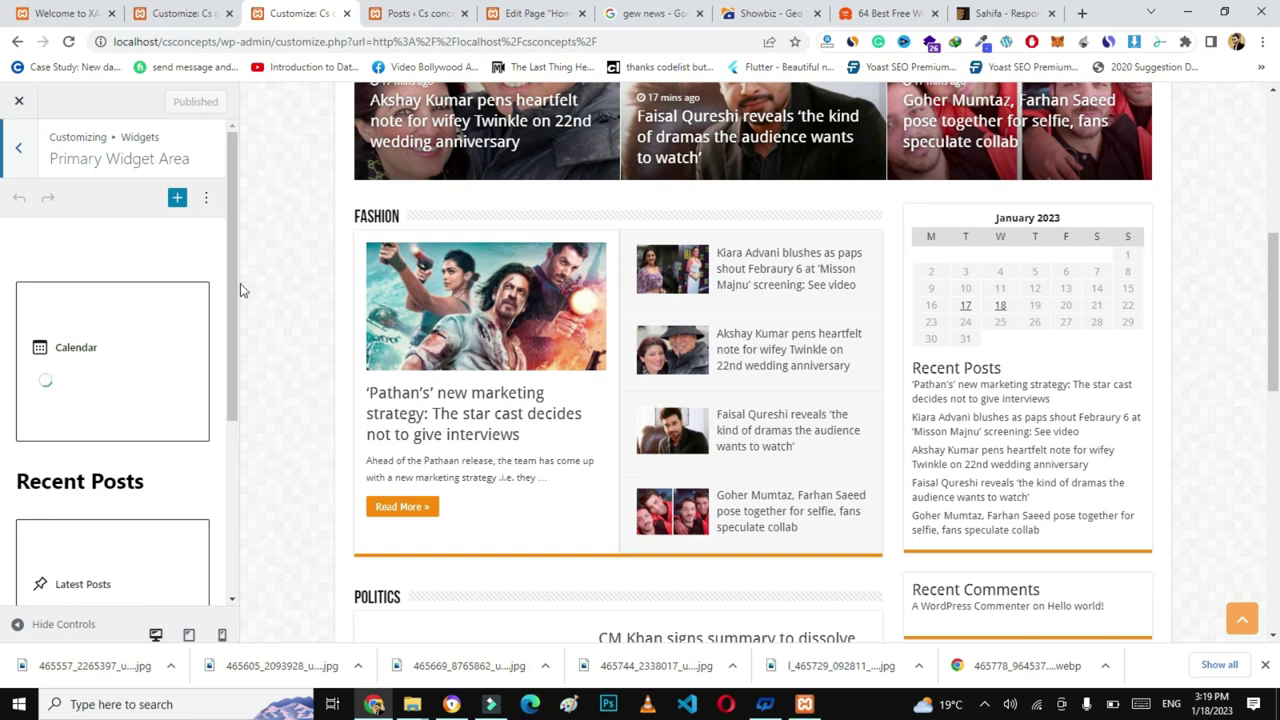
pyautogui.scroll(-1, 190, 268)
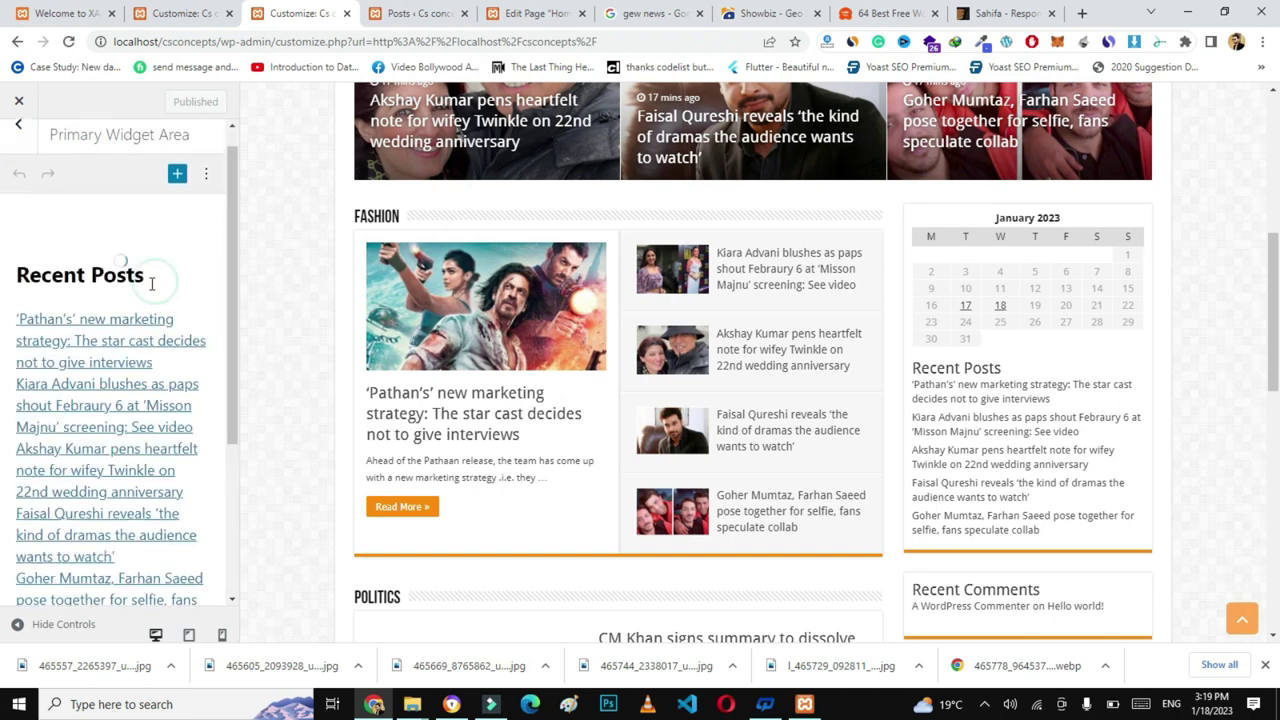
pyautogui.click(139, 277)
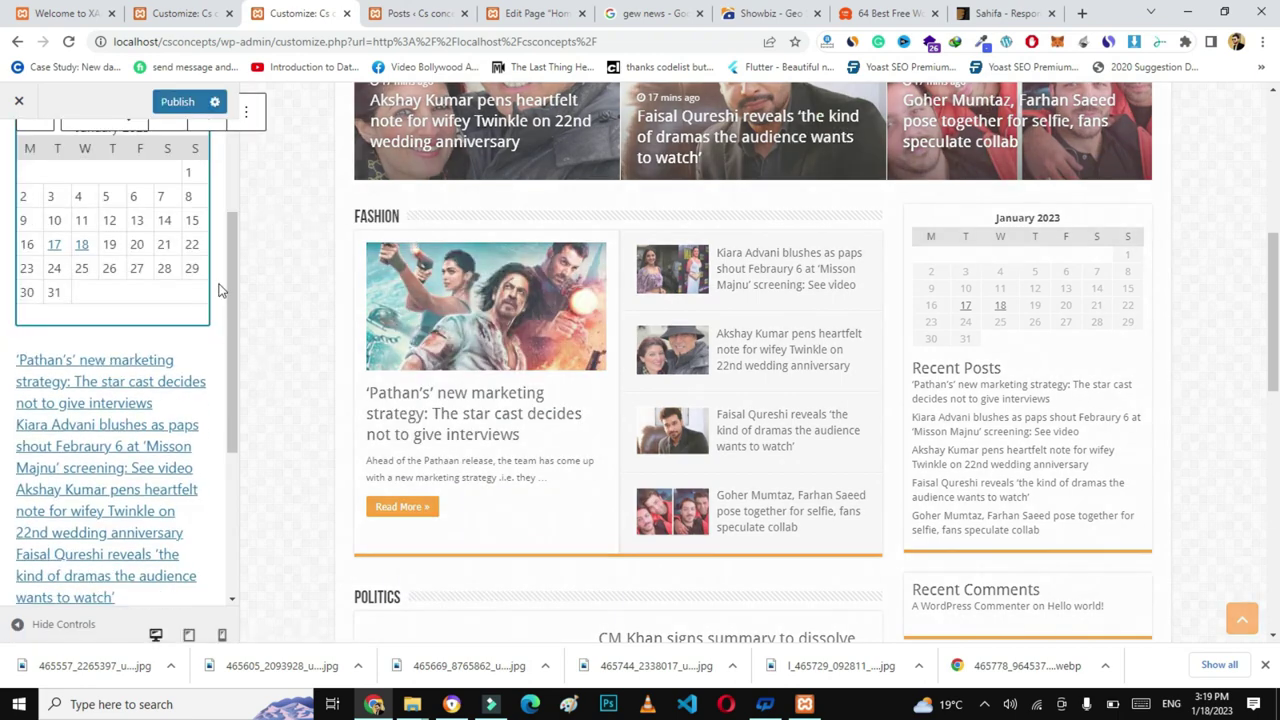
pyautogui.scroll(2, 229, 222)
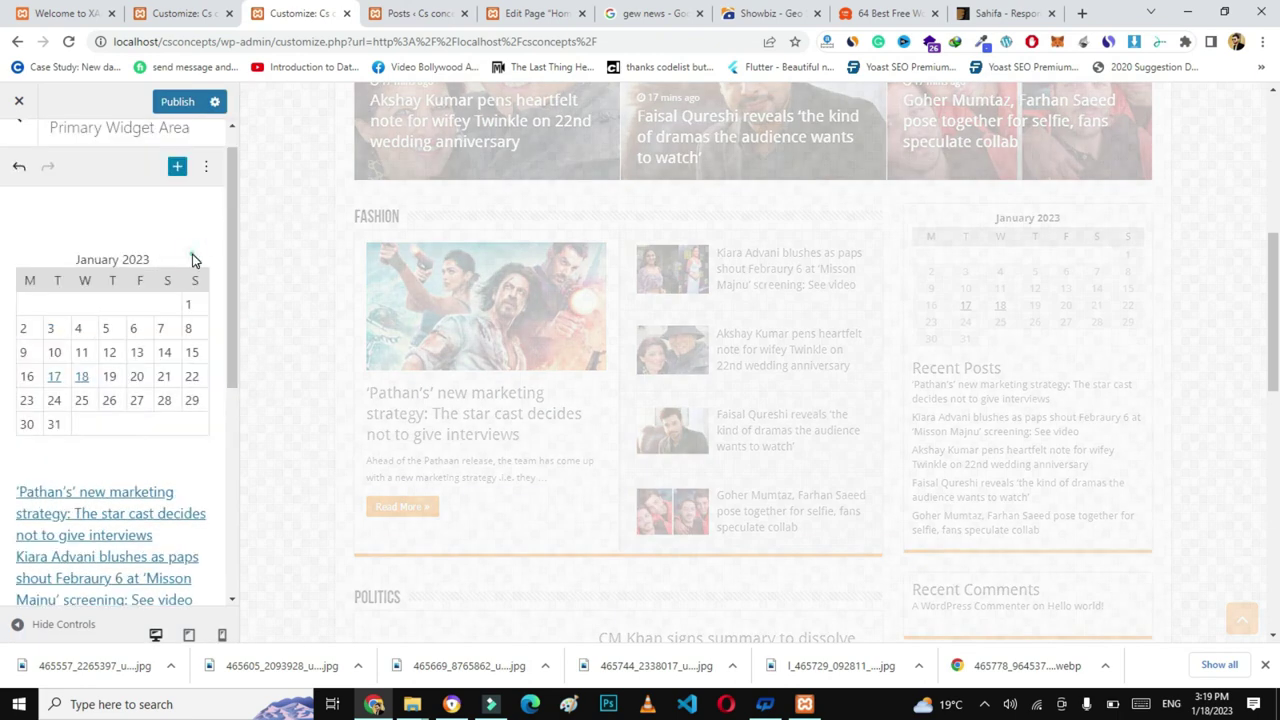
# - Remove the Calendar, Latest Posts list and Recent Comments heading blocks from the sidebar
pyautogui.click(163, 263)
pyautogui.click(246, 223)
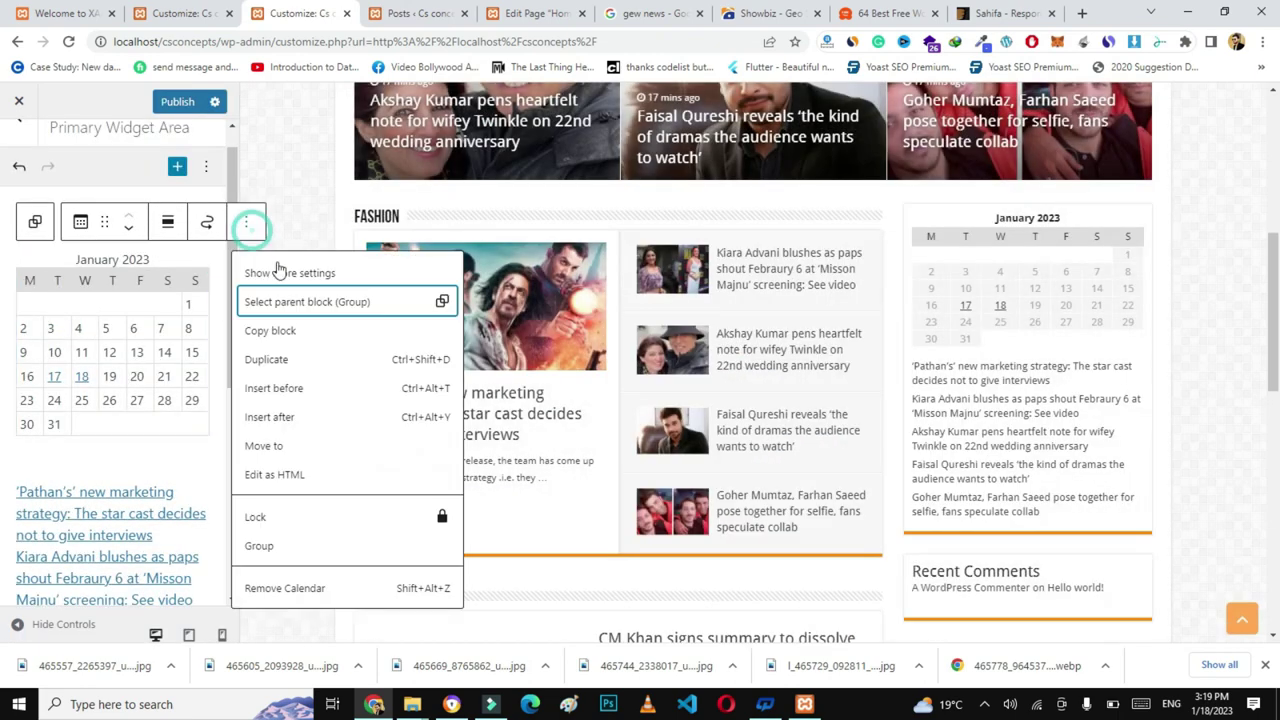
pyautogui.click(298, 586)
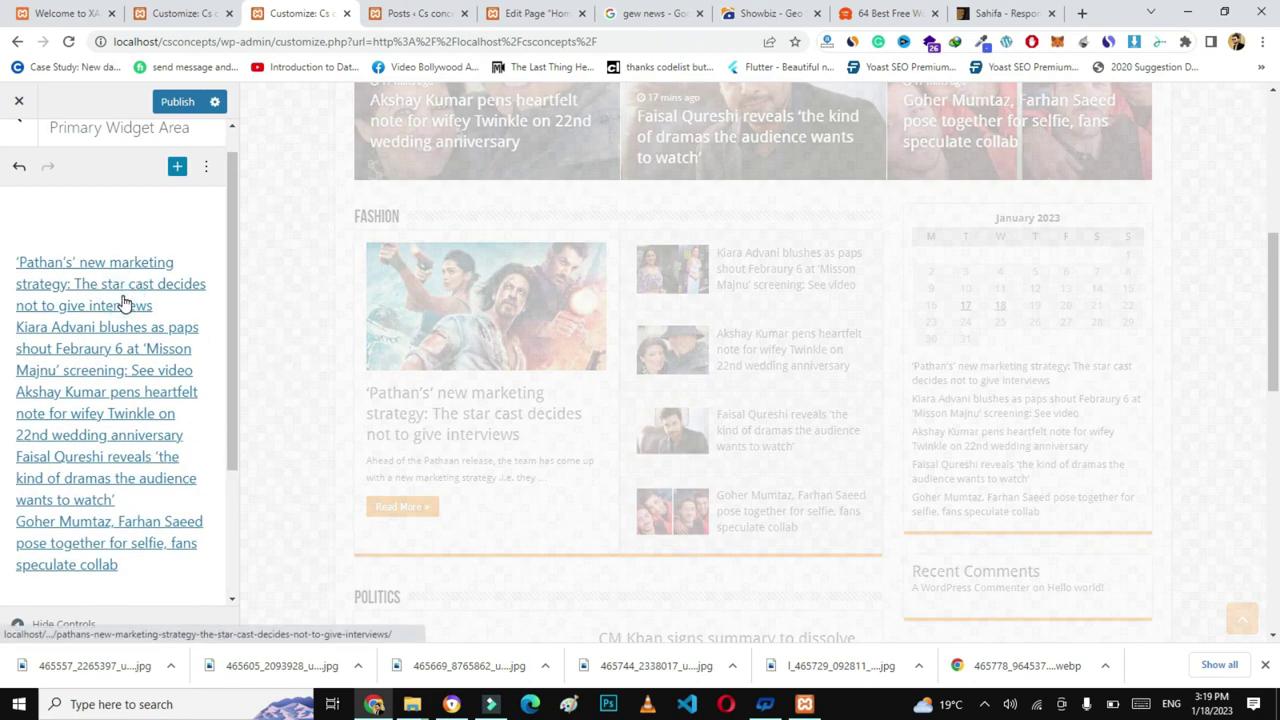
pyautogui.click(200, 296)
pyautogui.click(315, 225)
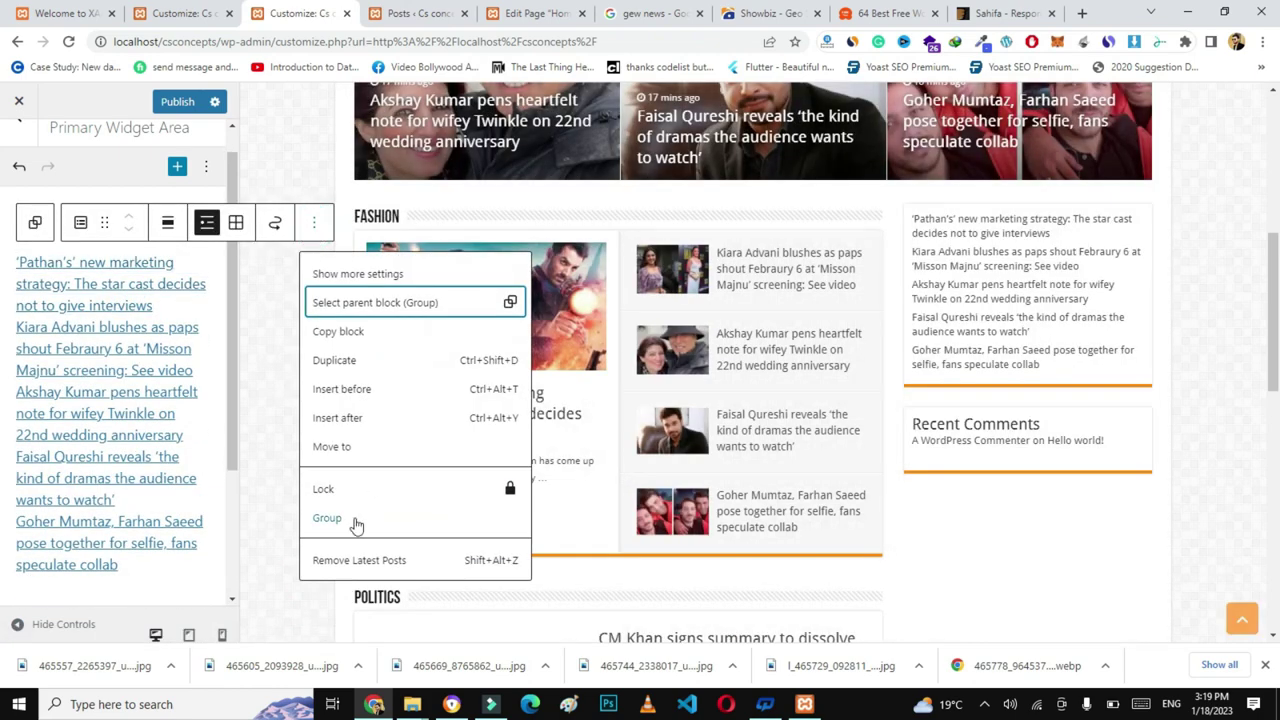
pyautogui.click(340, 560)
pyautogui.click(157, 346)
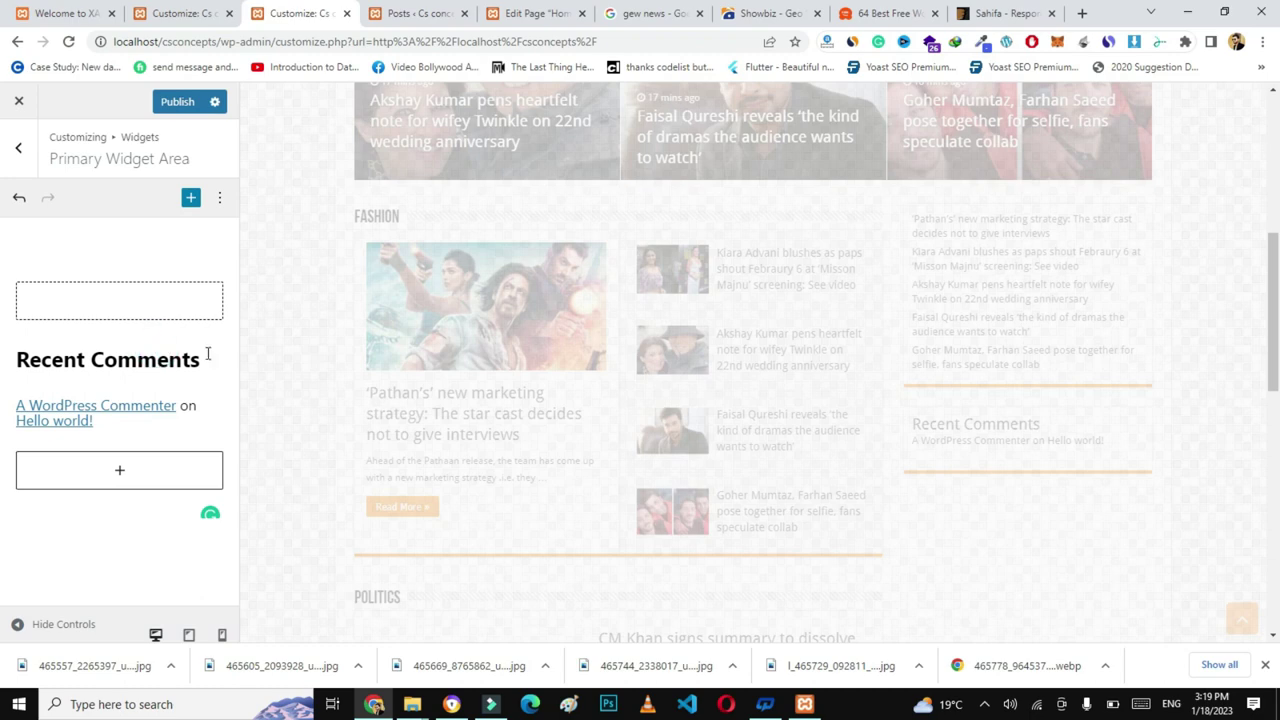
pyautogui.click(400, 314)
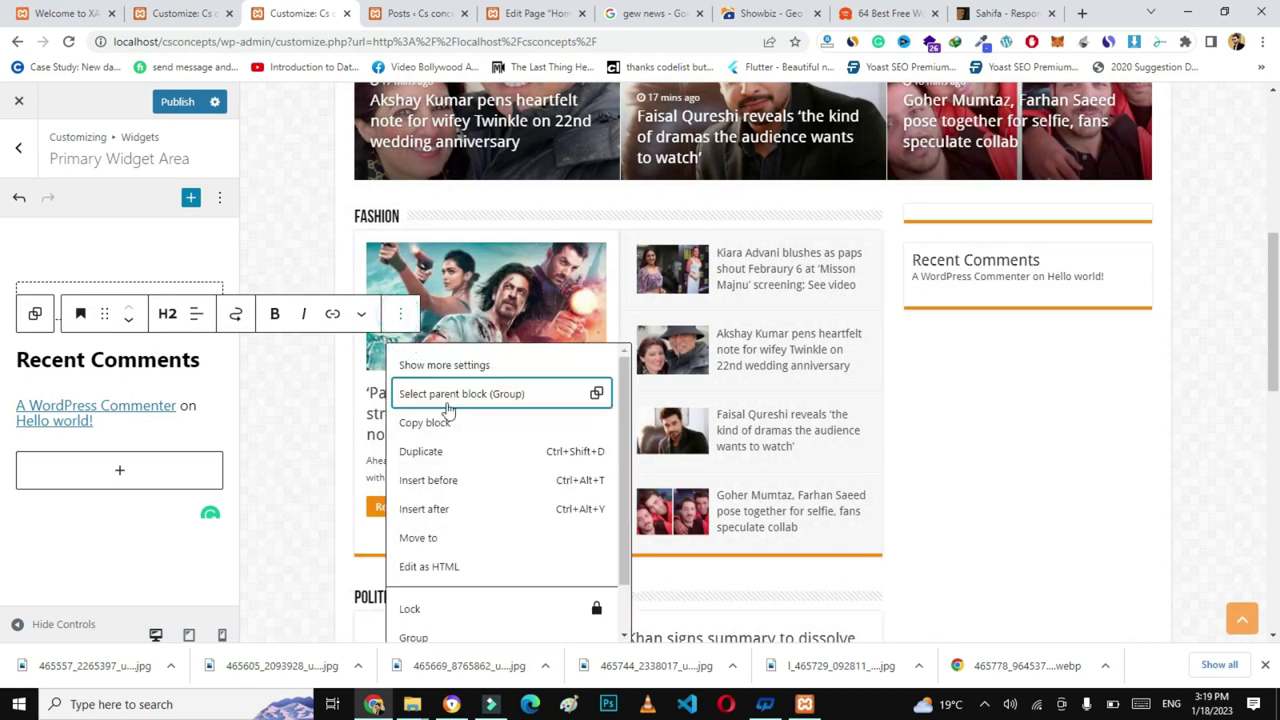
pyautogui.moveTo(626, 518); pyautogui.dragTo(630, 578)
pyautogui.click(440, 622)
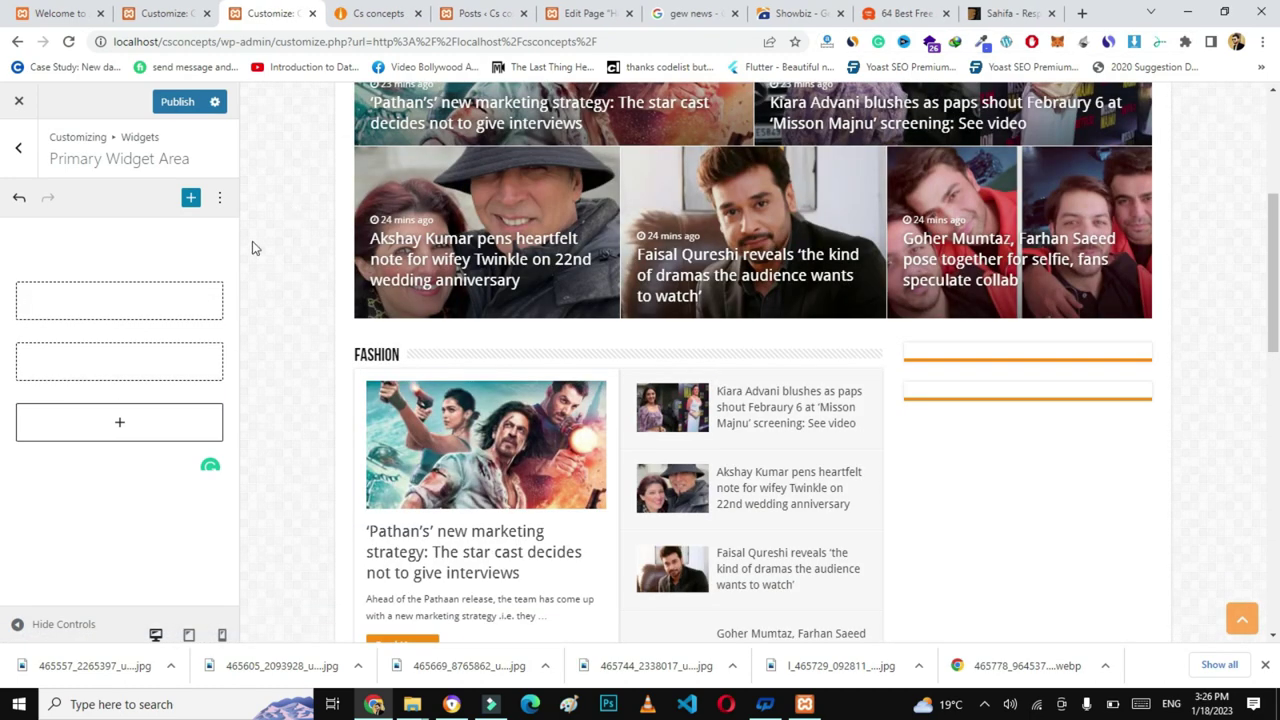
# - Insert the Arqam Lite - Social Counter widget into the empty primary sidebar block via a 'social' search
pyautogui.click(120, 304)
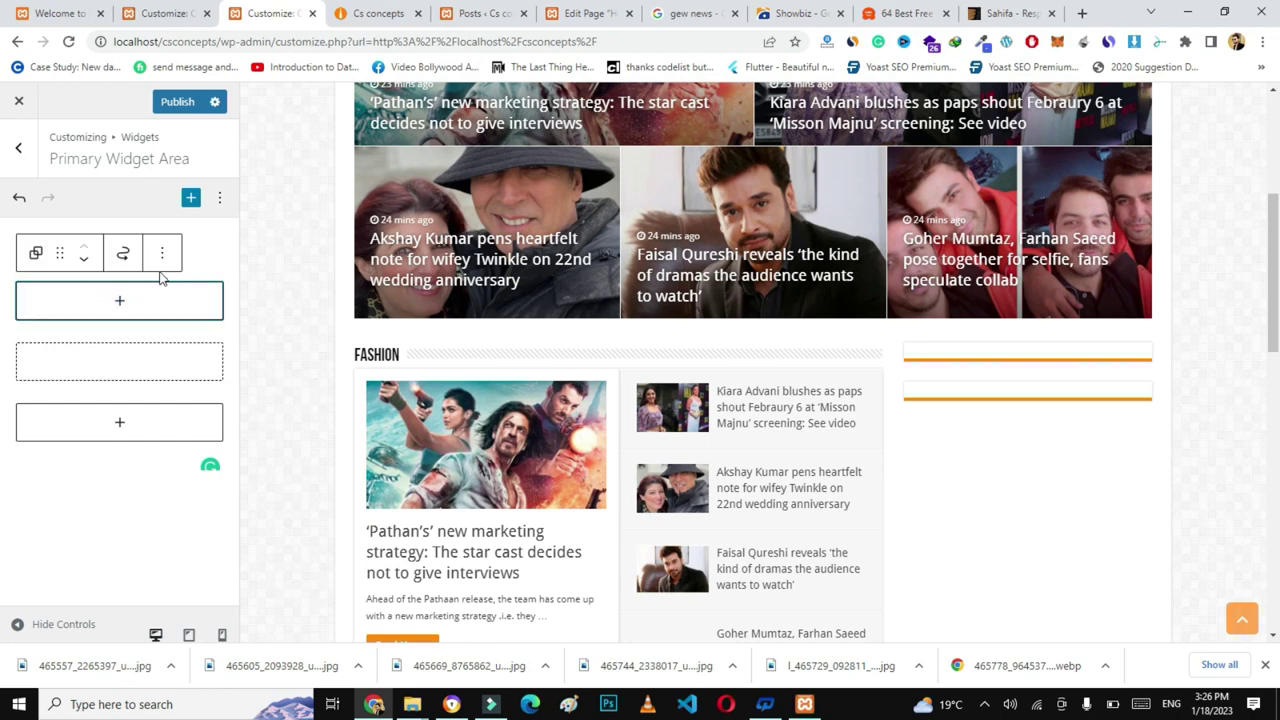
pyautogui.click(120, 302)
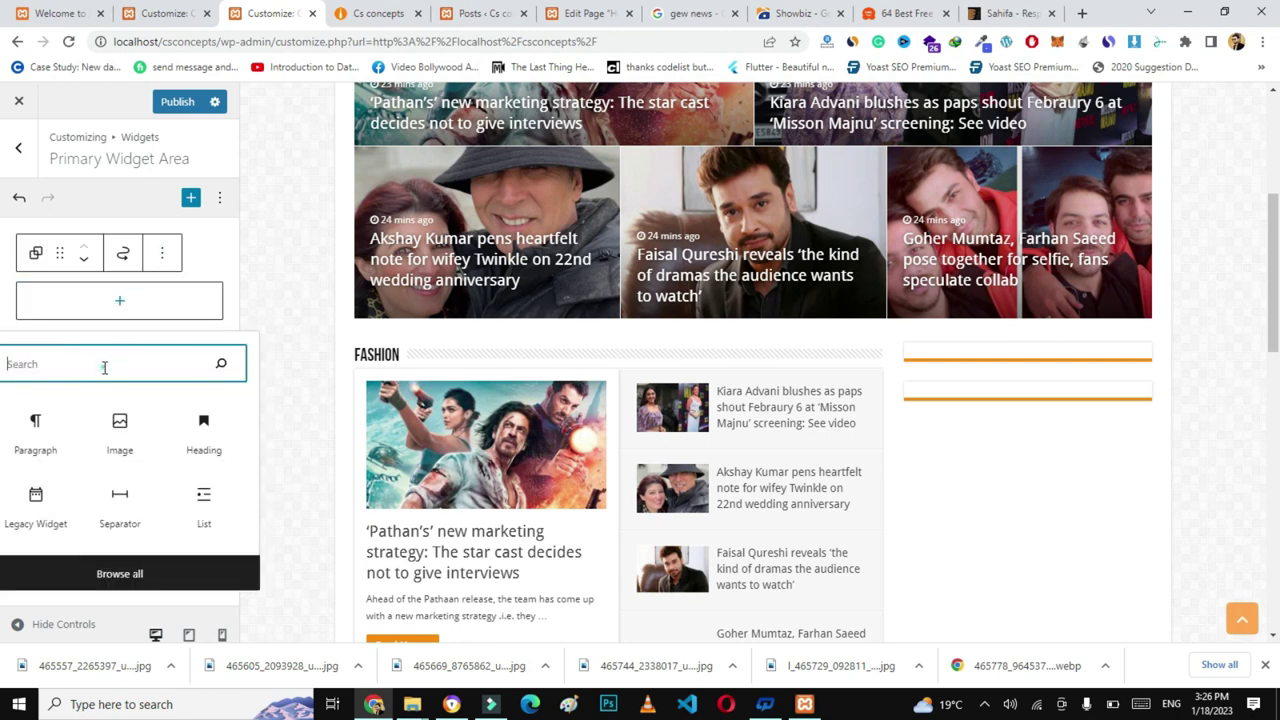
pyautogui.write('social')
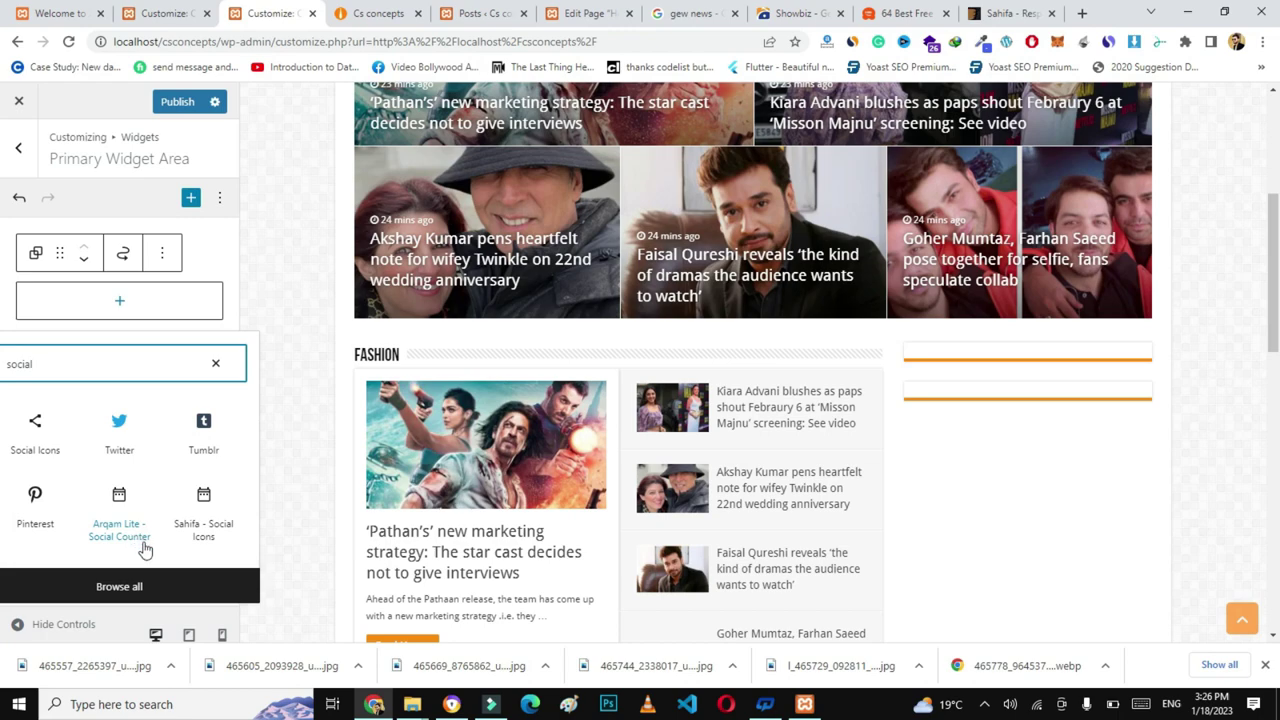
pyautogui.click(119, 510)
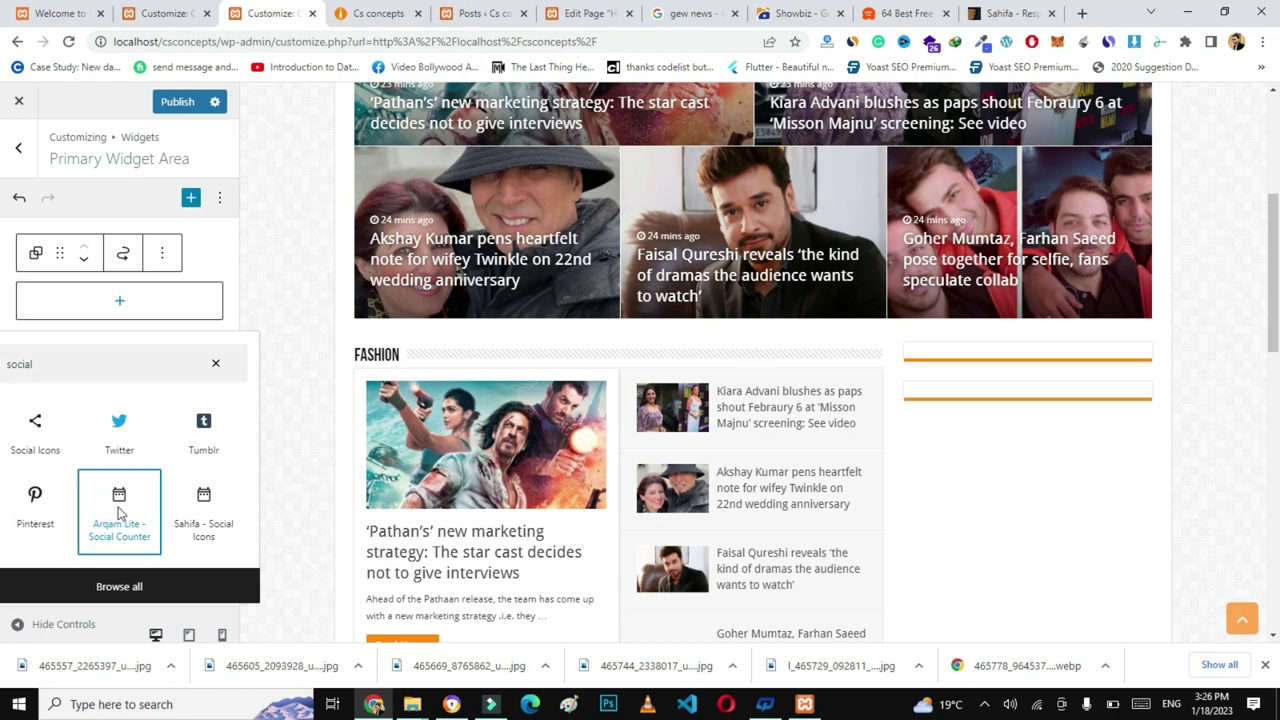
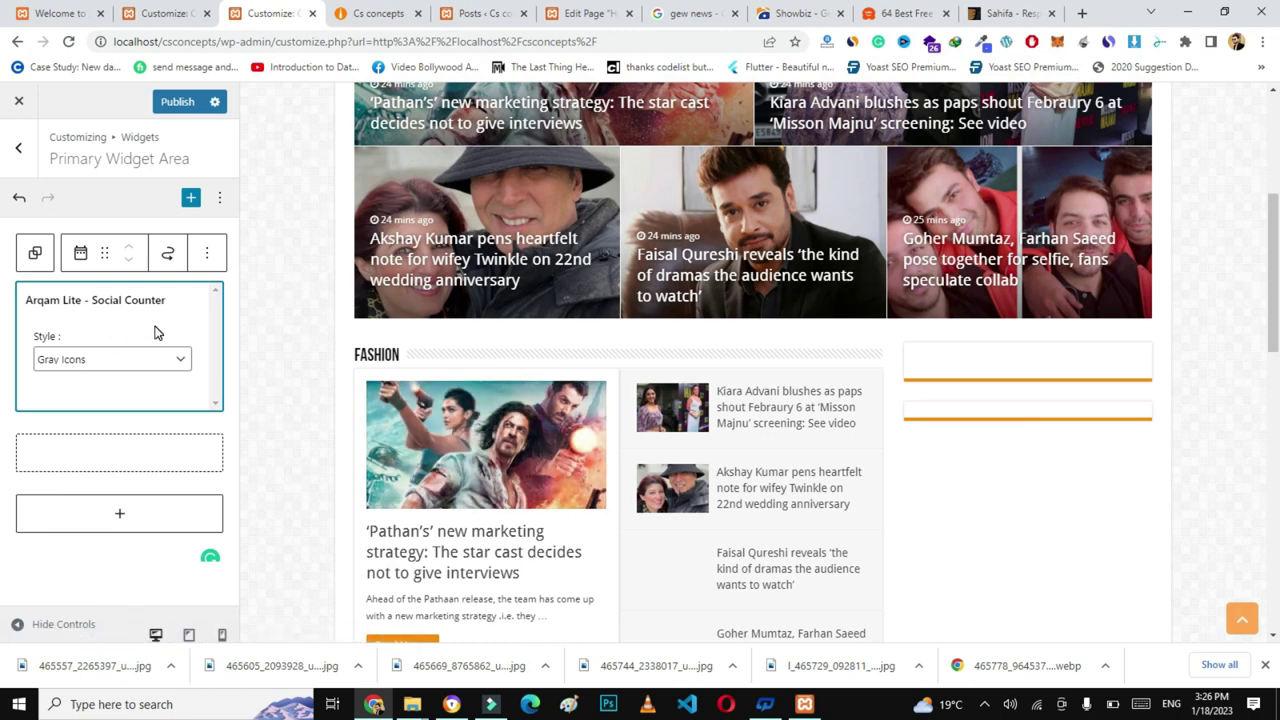
# - Open the WordPress Dashboard in a new tab from the live site and go to Arqam Lite
pyautogui.click(395, 12)
pyautogui.moveTo(88, 105)
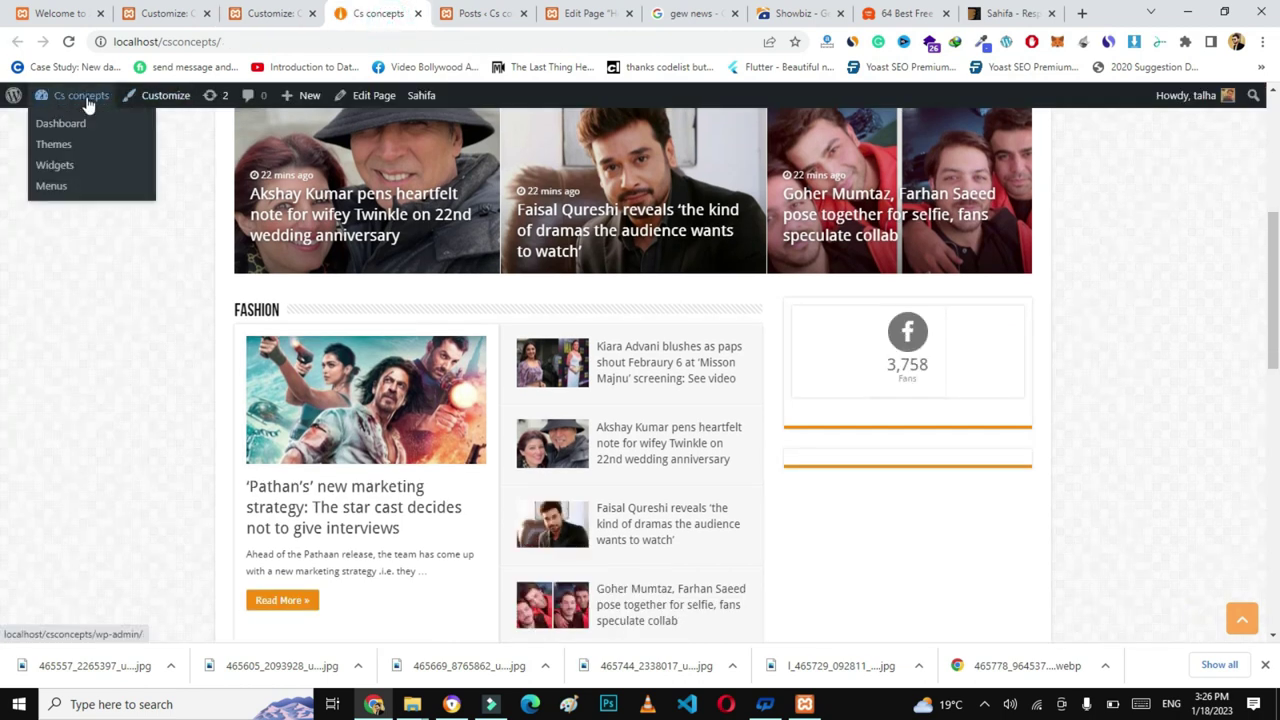
pyautogui.rightClick(74, 126)
pyautogui.click(120, 130)
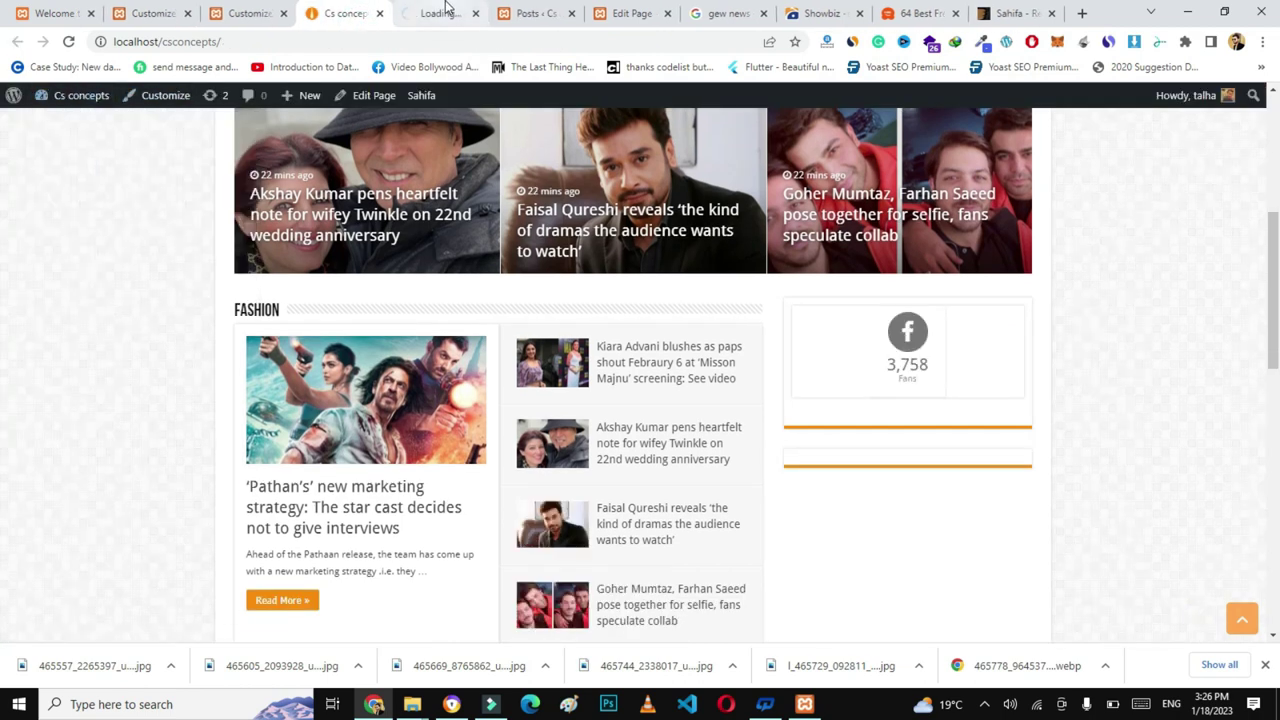
pyautogui.click(446, 8)
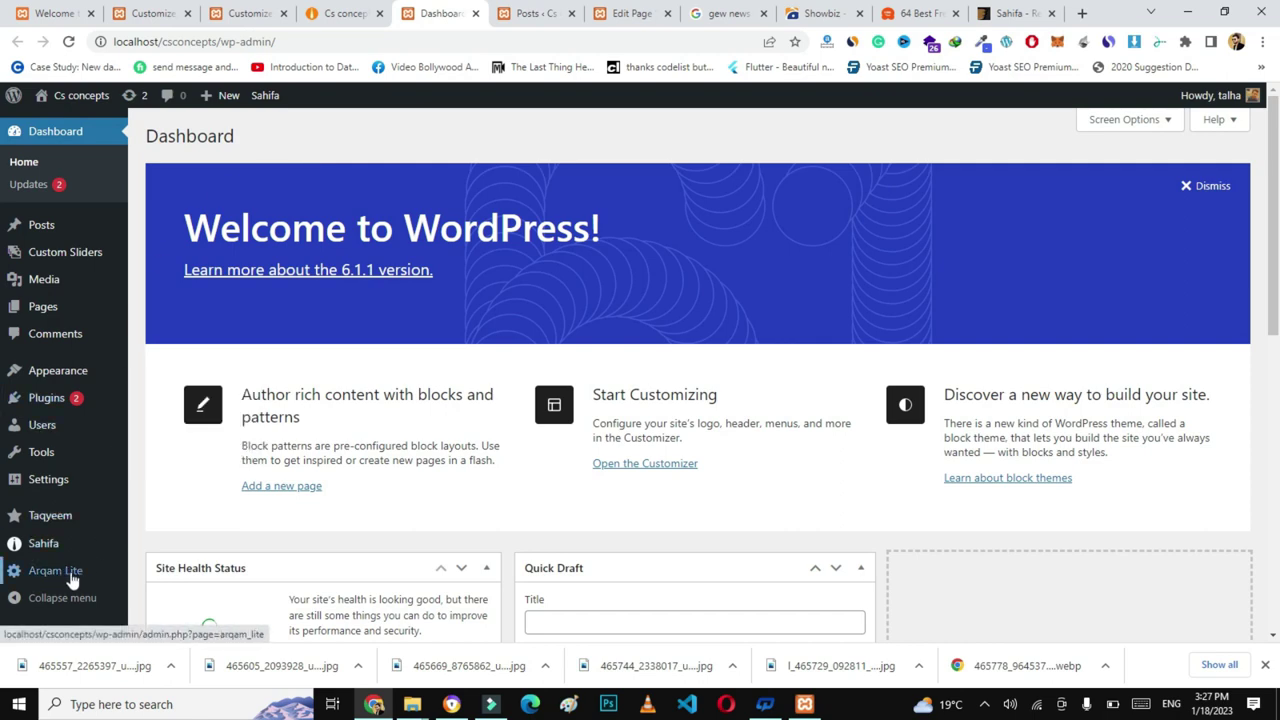
pyautogui.click(70, 576)
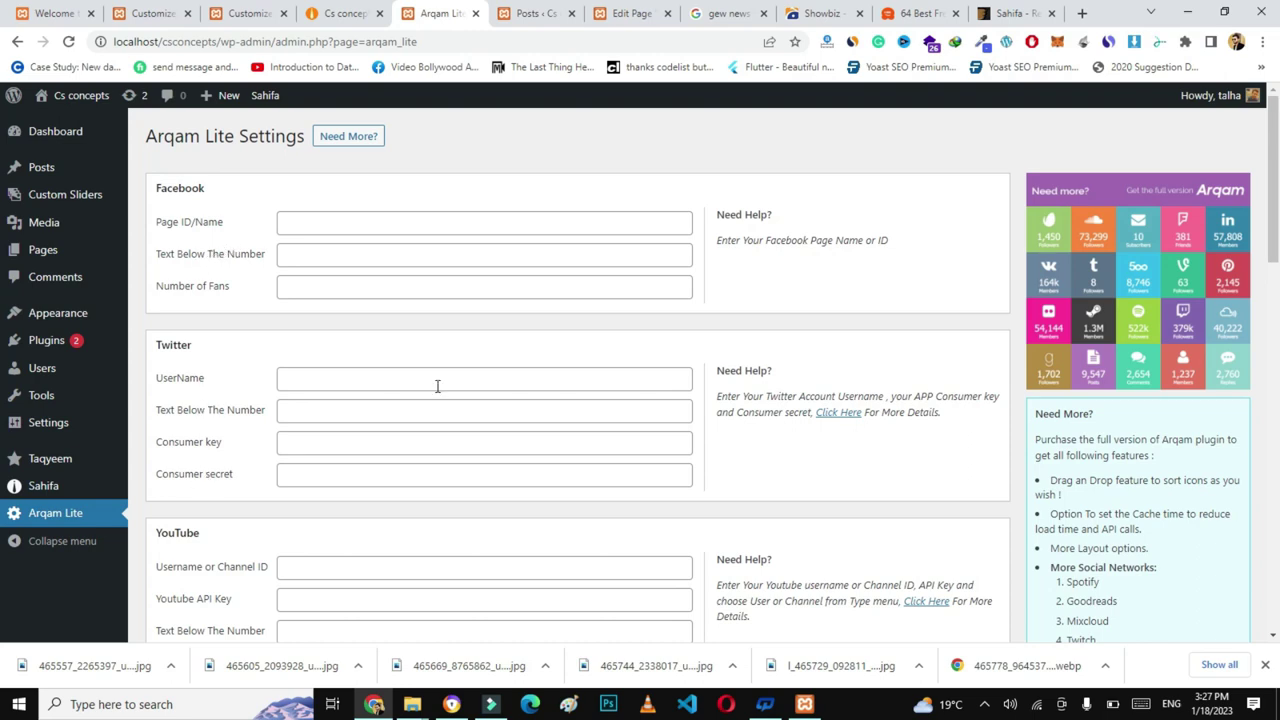
# - Enter the account username for Facebook, then paste it for Twitter and YouTube
pyautogui.moveTo(1274, 215); pyautogui.dragTo(1277, 185)
pyautogui.click(572, 221)
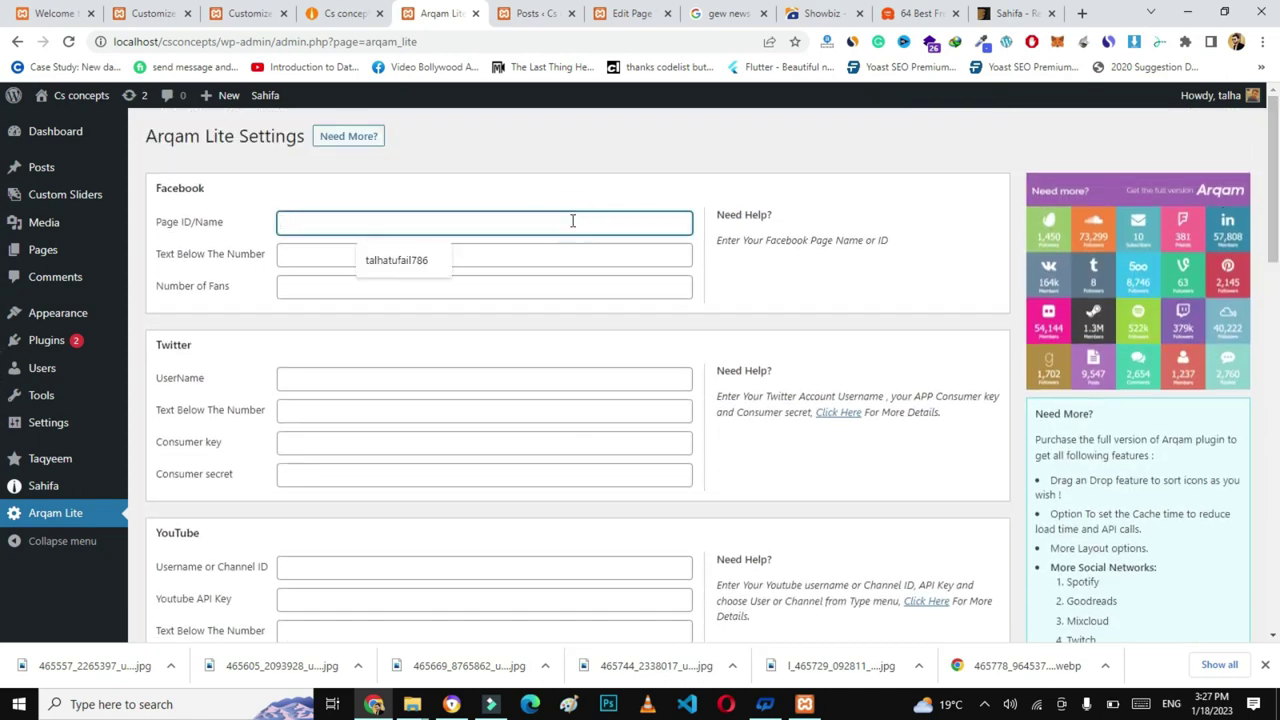
pyautogui.click(430, 268)
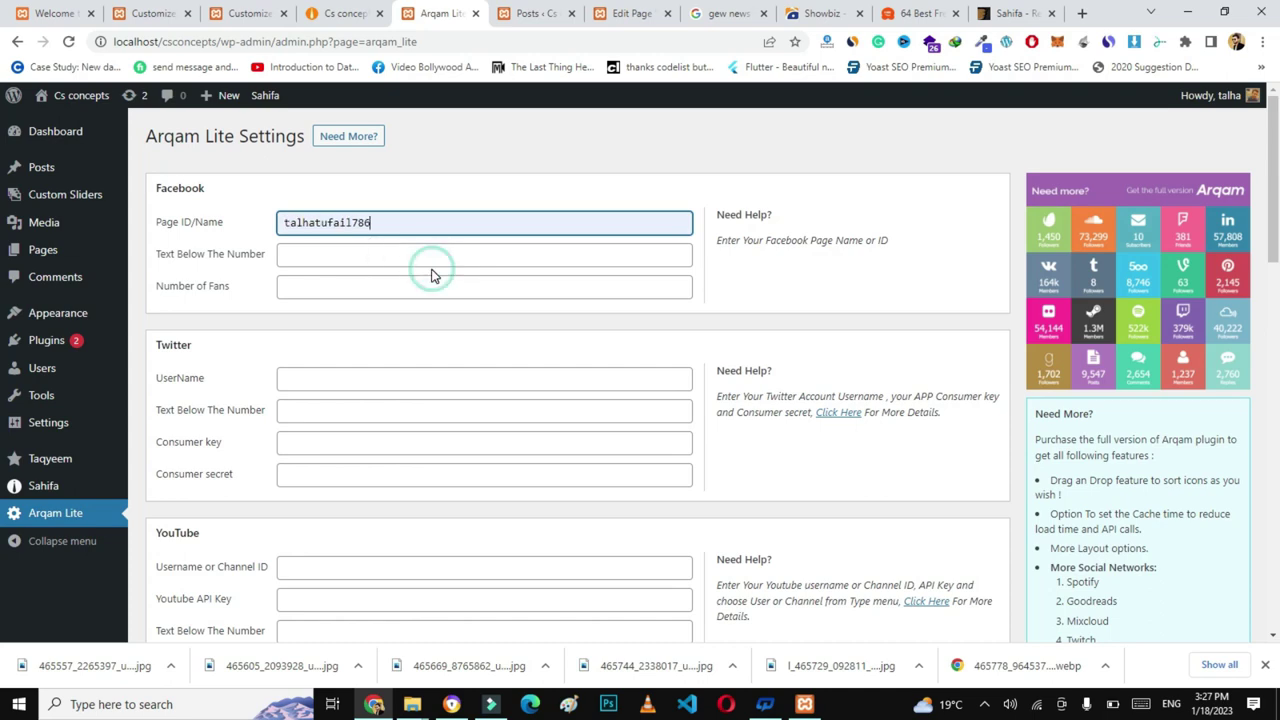
pyautogui.doubleClick(388, 222)
pyautogui.hotkey('ctrl', 'c')
pyautogui.click(333, 379)
pyautogui.hotkey('ctrl', 'v')
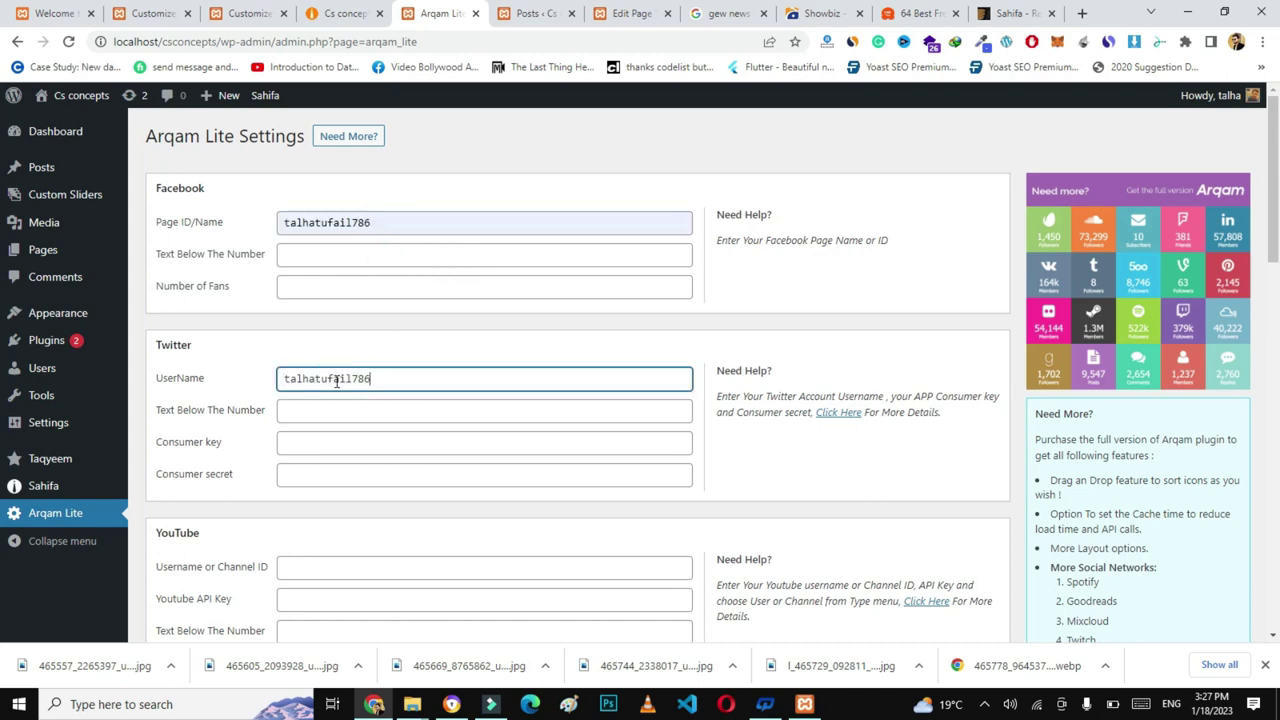
pyautogui.click(298, 569)
pyautogui.hotkey('ctrl', 'v')
# - Paste the same username into the Vimeo, Dribbble, SoundCloud and Behance fields
pyautogui.scroll(-3, 1276, 295)
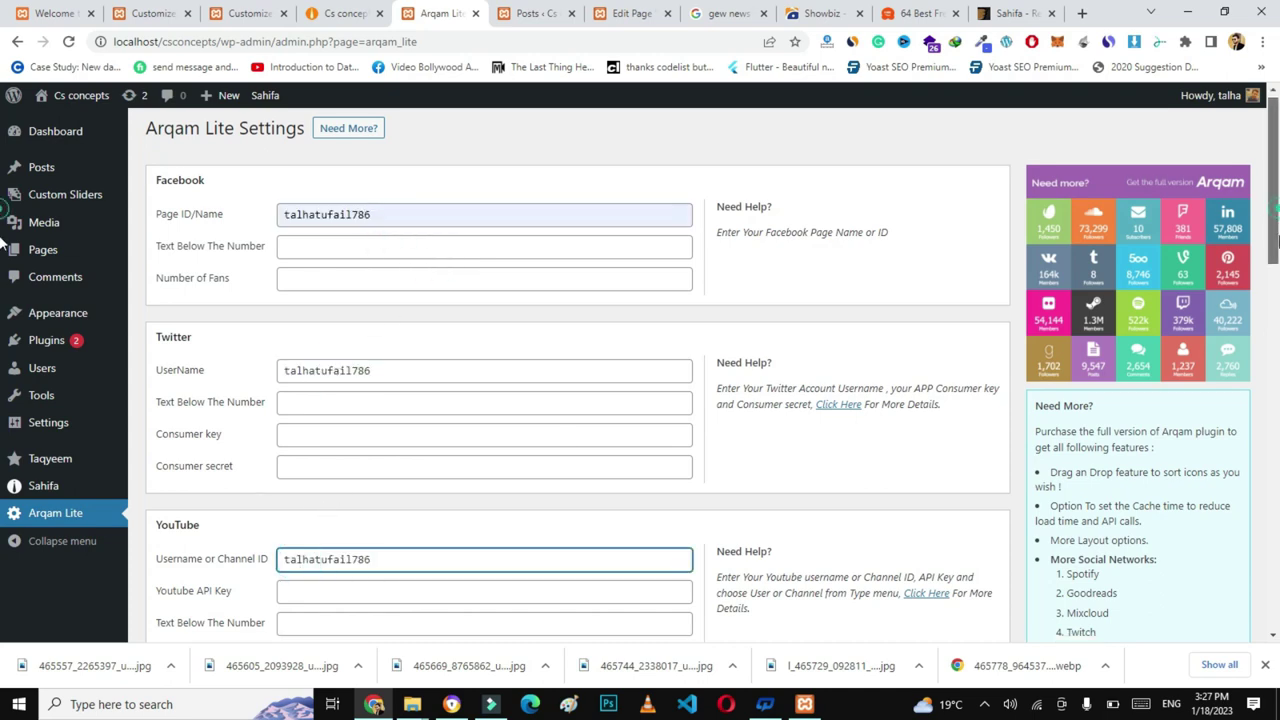
pyautogui.click(446, 477)
pyautogui.hotkey('ctrl', 'v')
pyautogui.click(371, 604)
pyautogui.hotkey('ctrl', 'v')
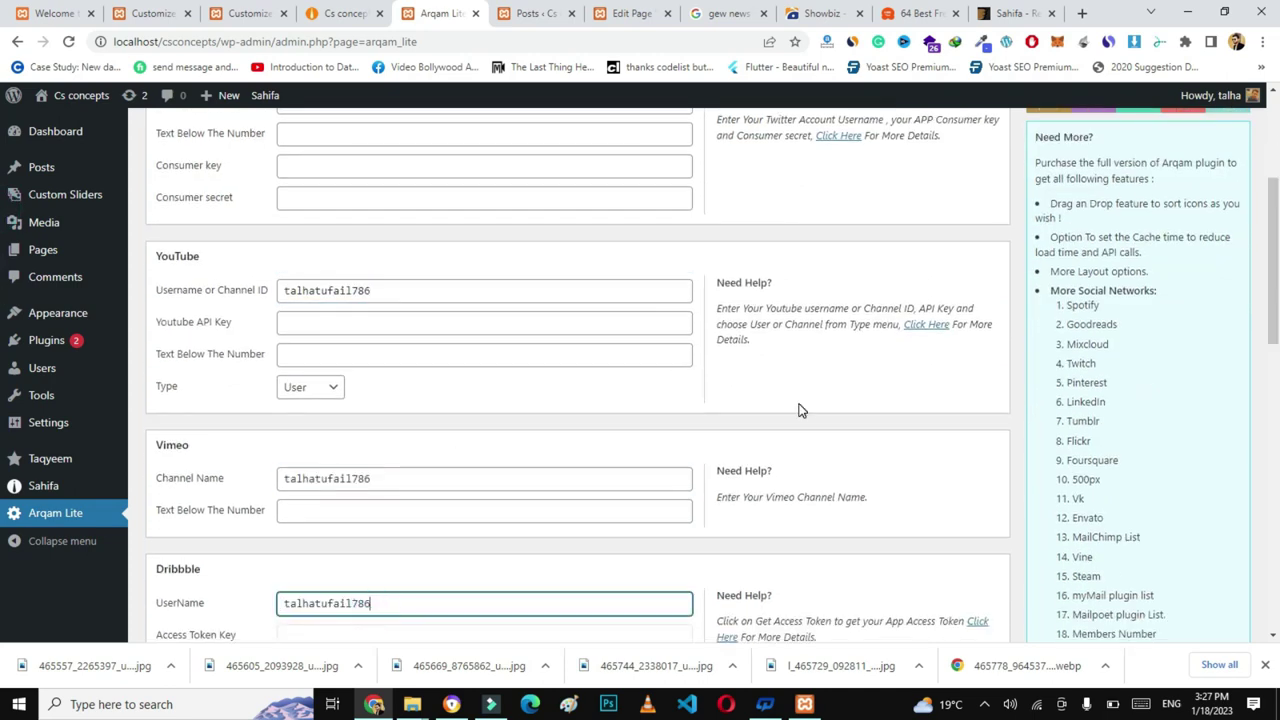
pyautogui.scroll(-3, 1277, 285)
pyautogui.click(298, 553)
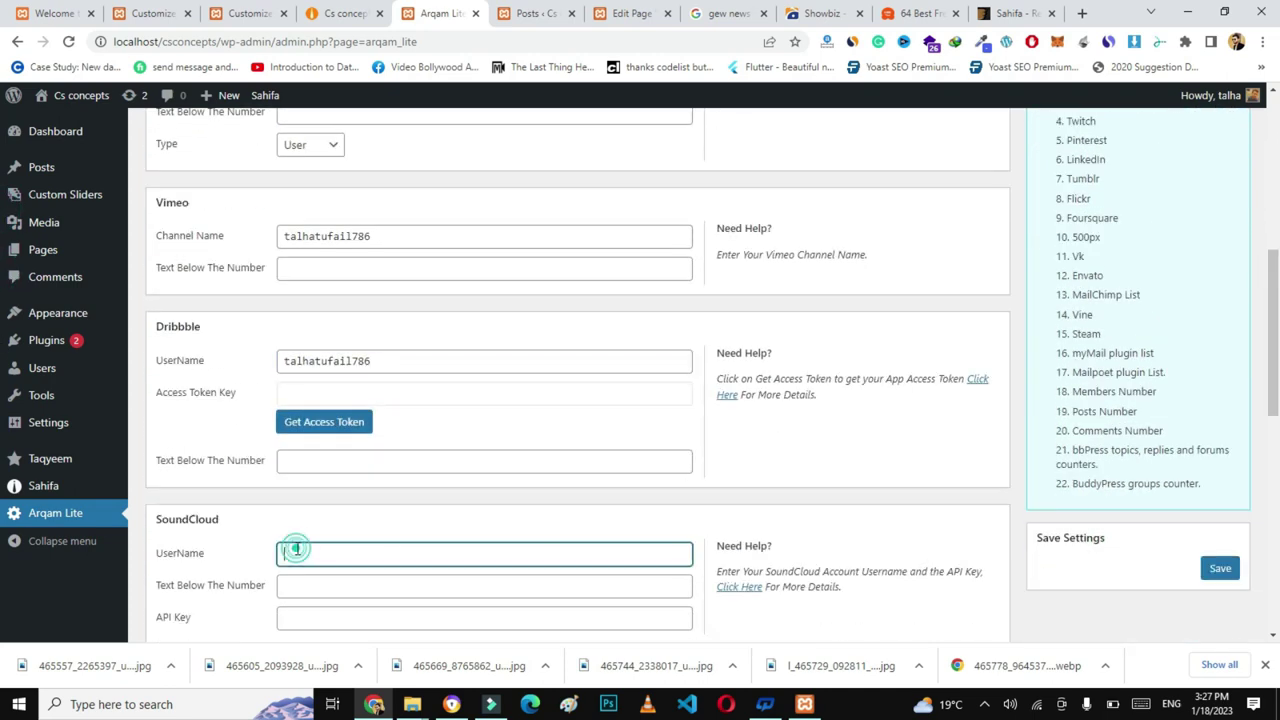
pyautogui.hotkey('ctrl', 'v')
pyautogui.scroll(-3, 1276, 300)
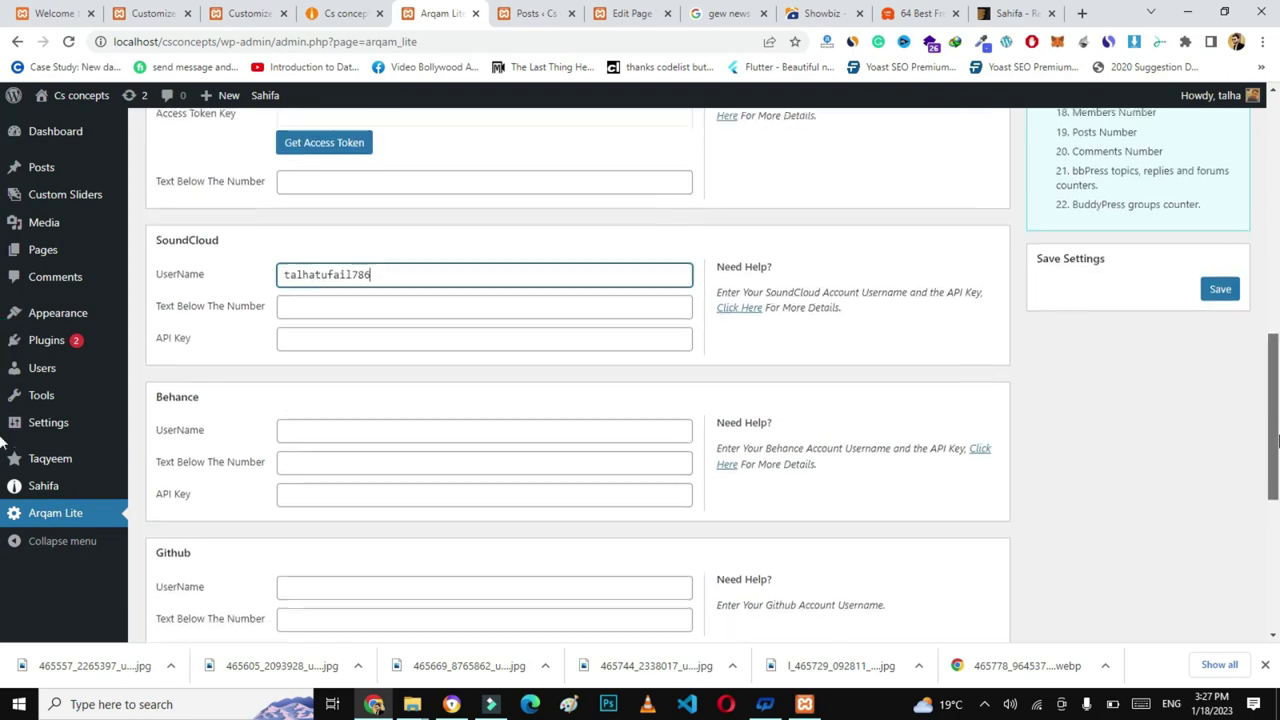
pyautogui.click(540, 437)
pyautogui.hotkey('ctrl', 'v')
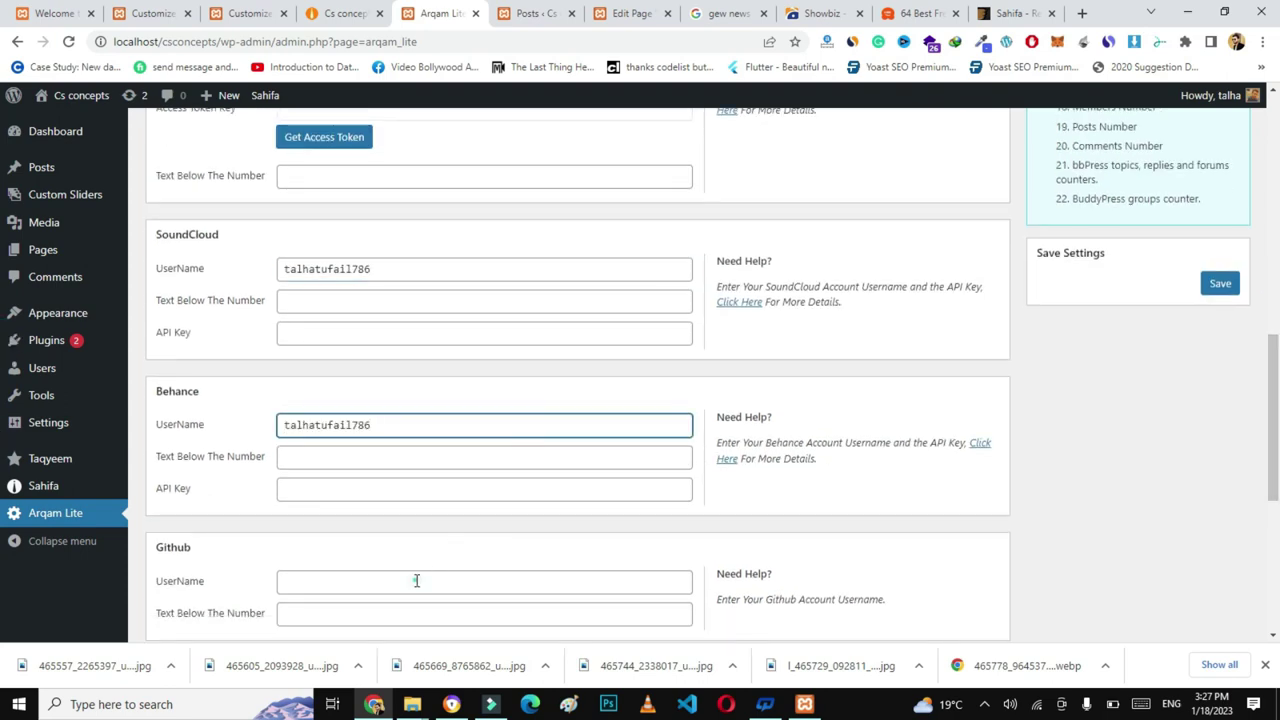
# - Paste the username for Github, Instagram and RSS, then save the Arqam Lite settings
pyautogui.click(416, 580)
pyautogui.scroll(-3, 1024, 464)
pyautogui.hotkey('ctrl', 'v')
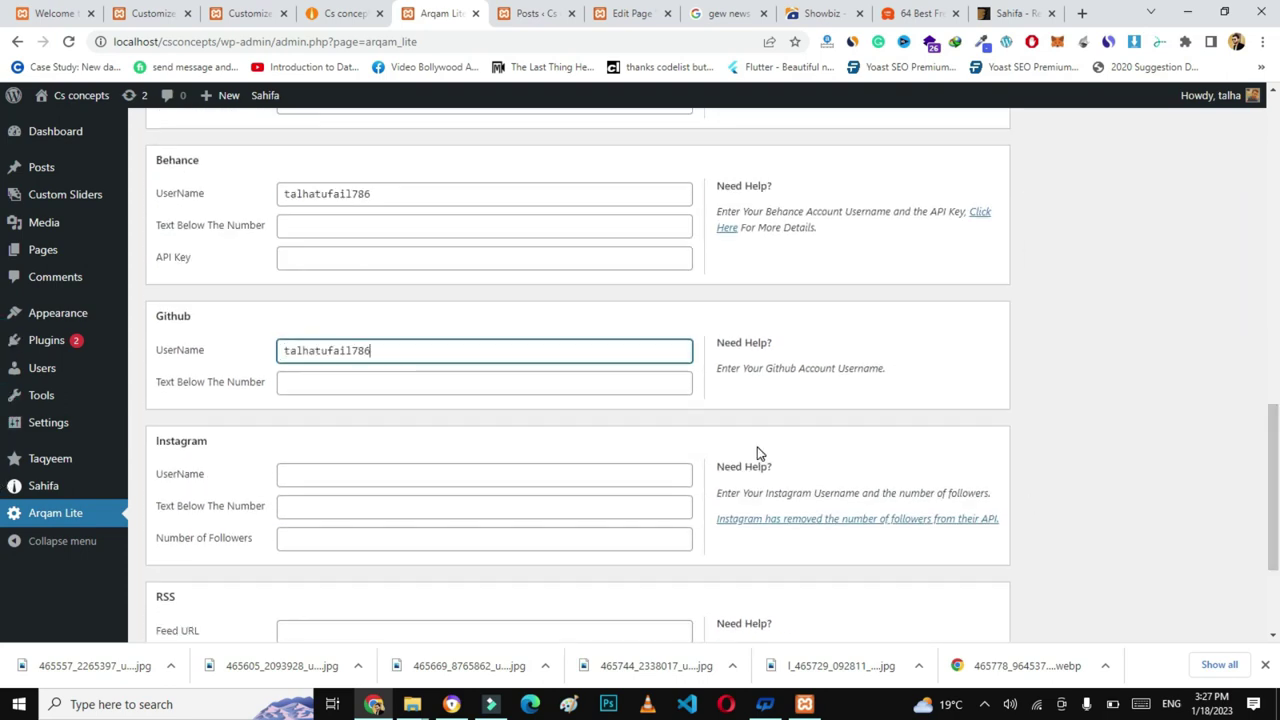
pyautogui.click(577, 473)
pyautogui.hotkey('ctrl', 'v')
pyautogui.scroll(-2, 714, 512)
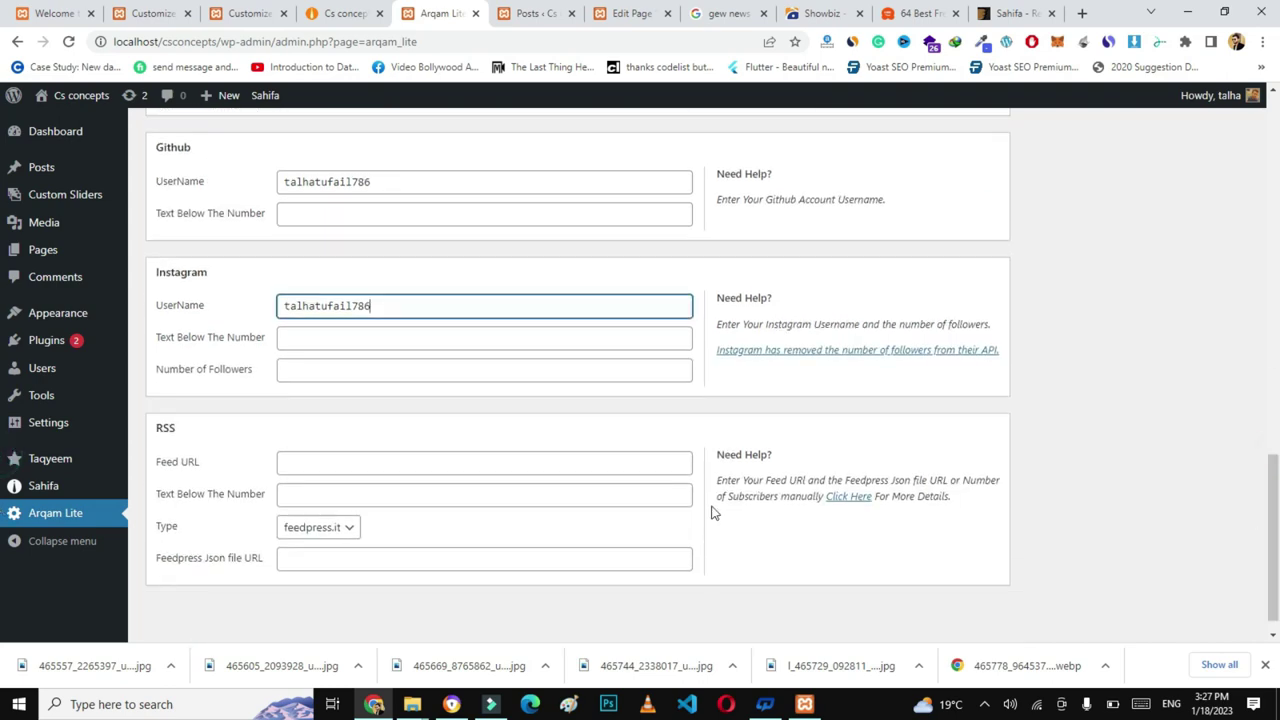
pyautogui.click(402, 460)
pyautogui.hotkey('ctrl', 'v')
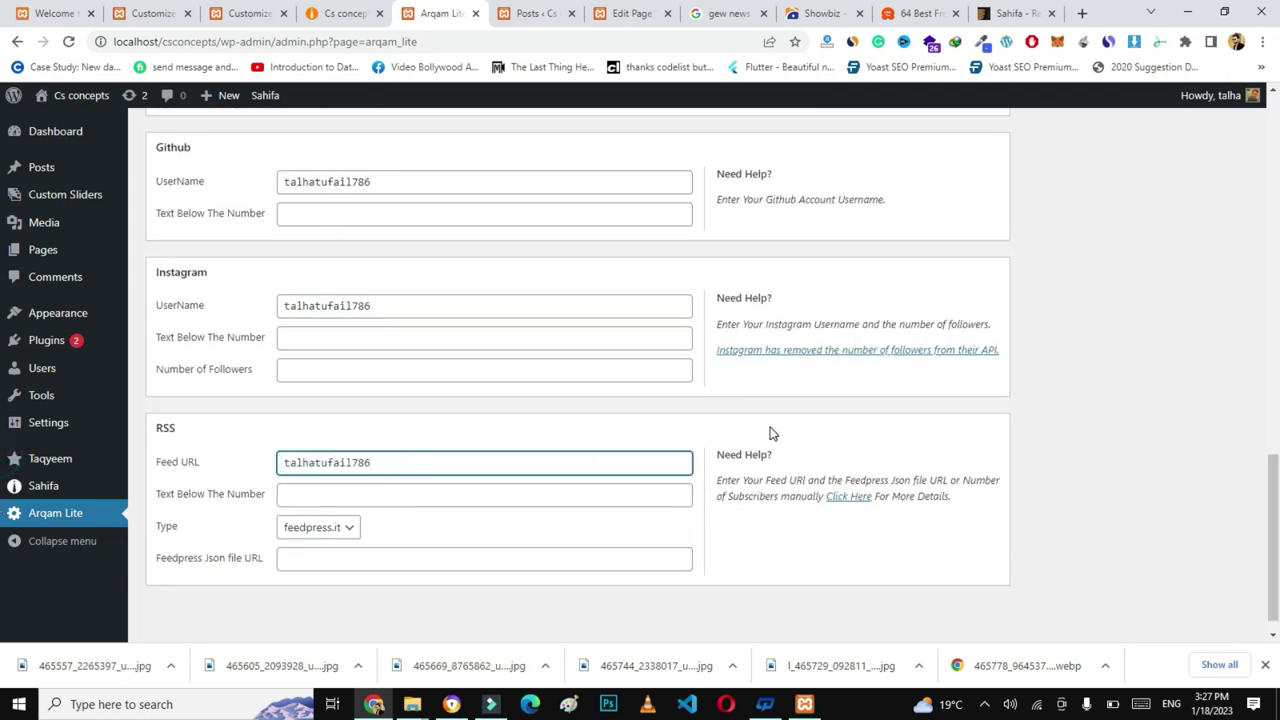
pyautogui.moveTo(1273, 530); pyautogui.dragTo(1273, 395)
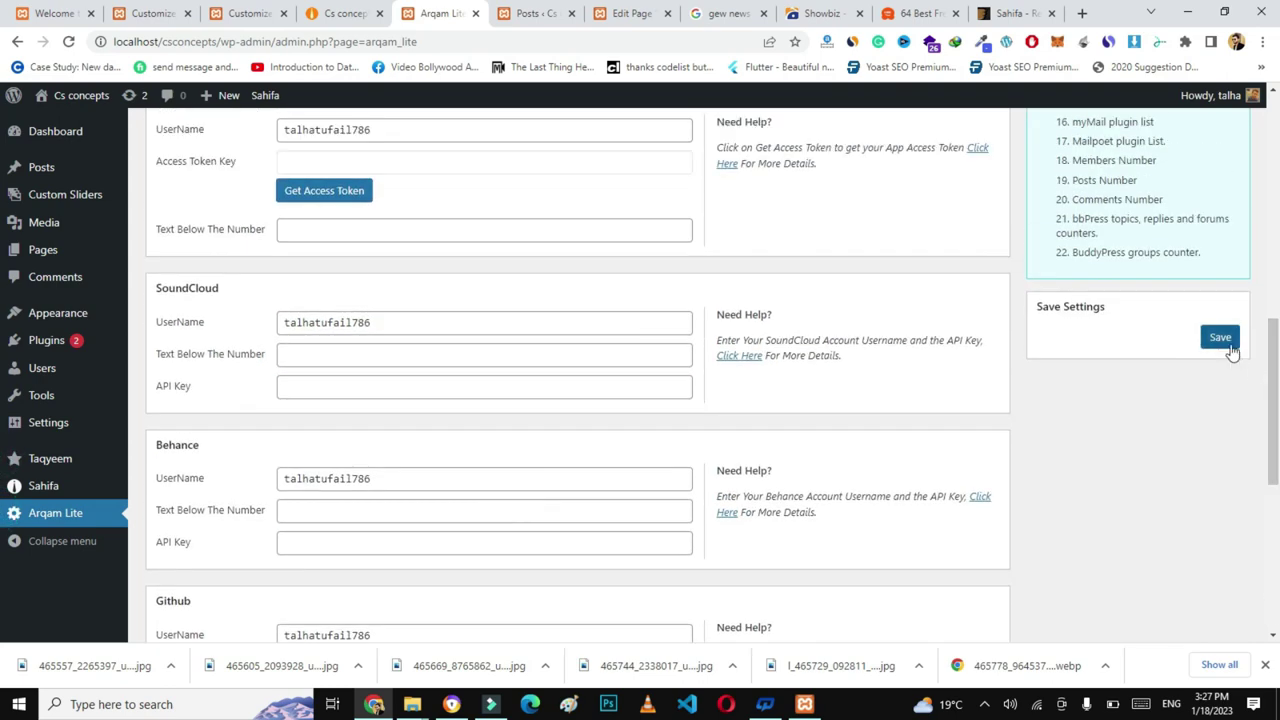
pyautogui.click(1228, 342)
# - Publish the Customizer widget changes and reload the live site to check the social counter
pyautogui.click(255, 12)
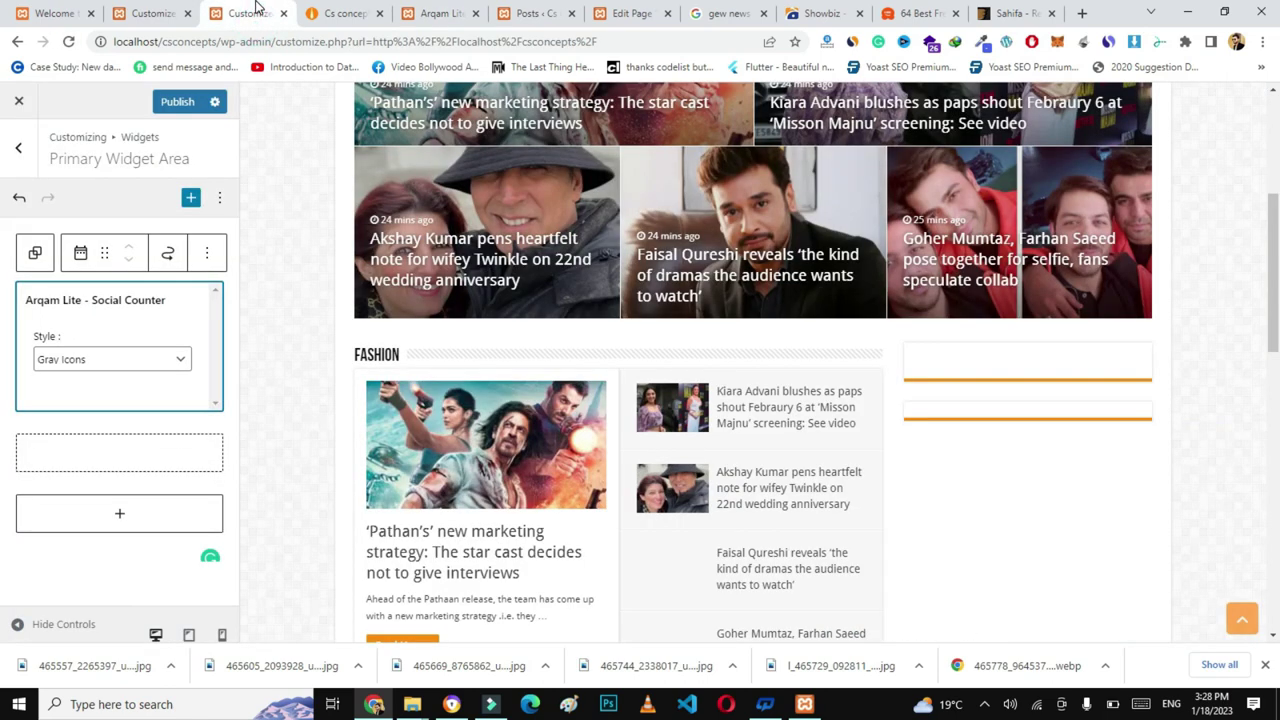
pyautogui.click(176, 104)
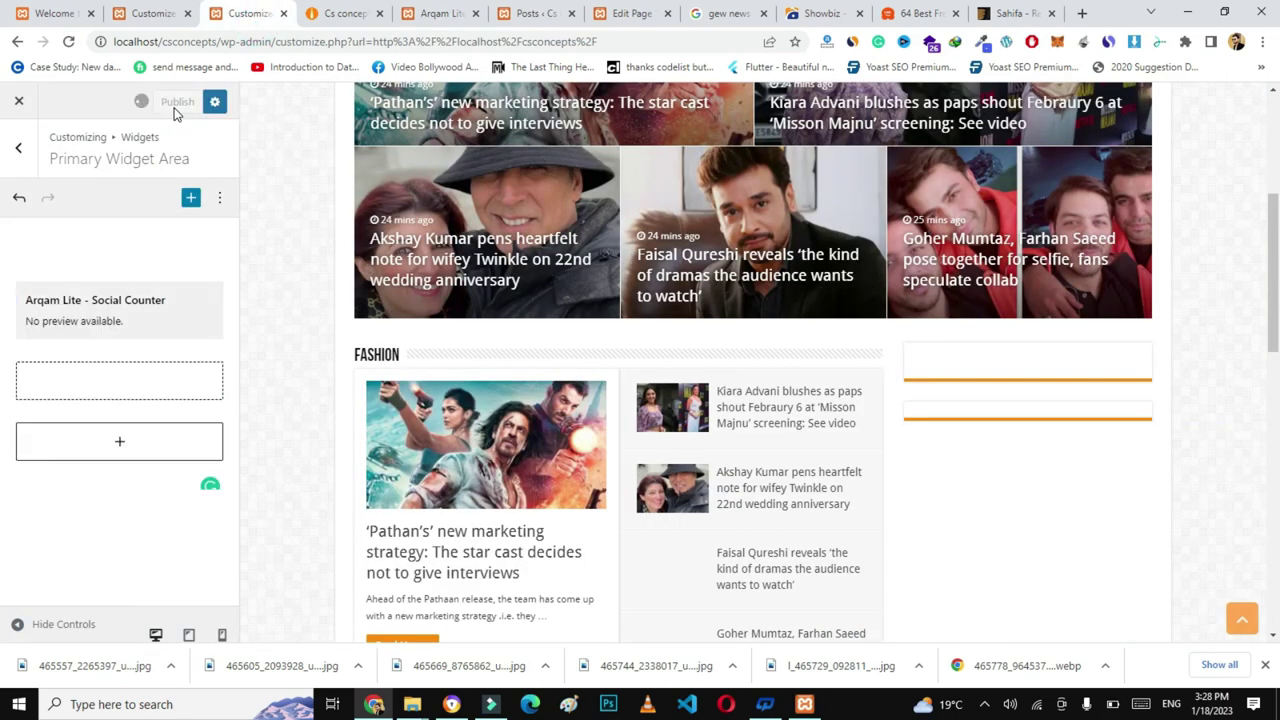
pyautogui.click(337, 10)
pyautogui.click(352, 40)
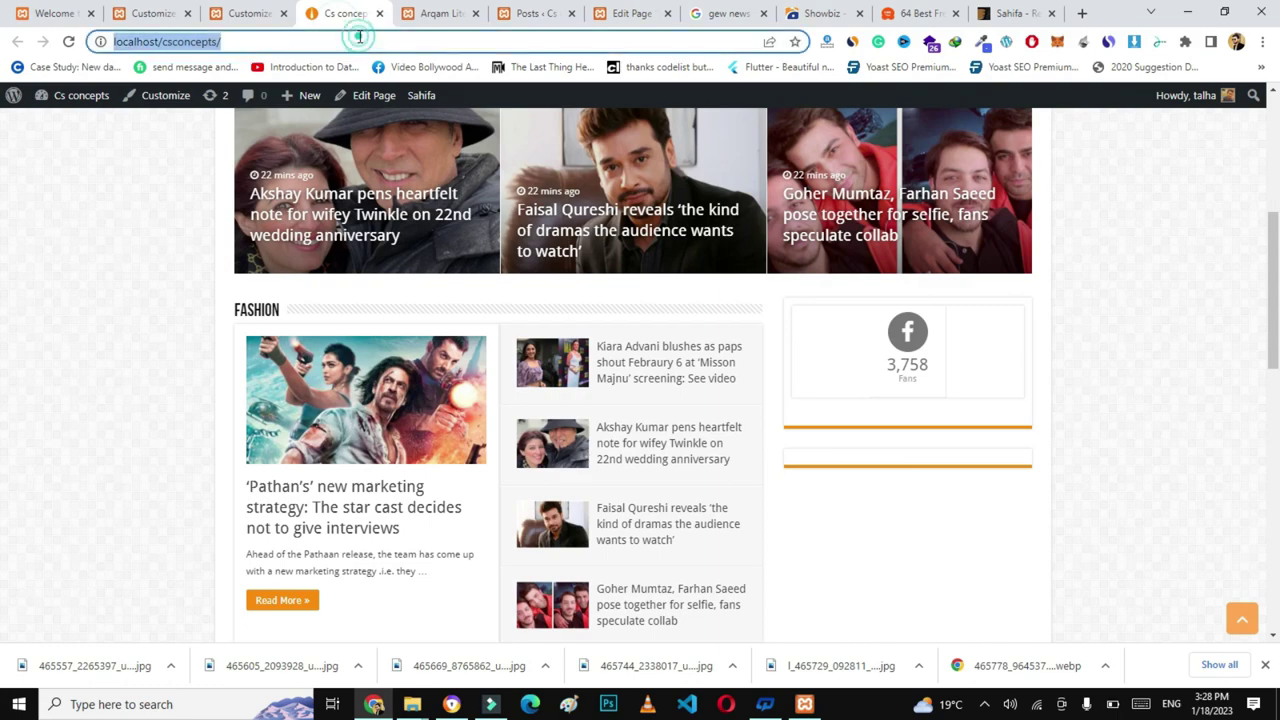
pyautogui.press('Return')
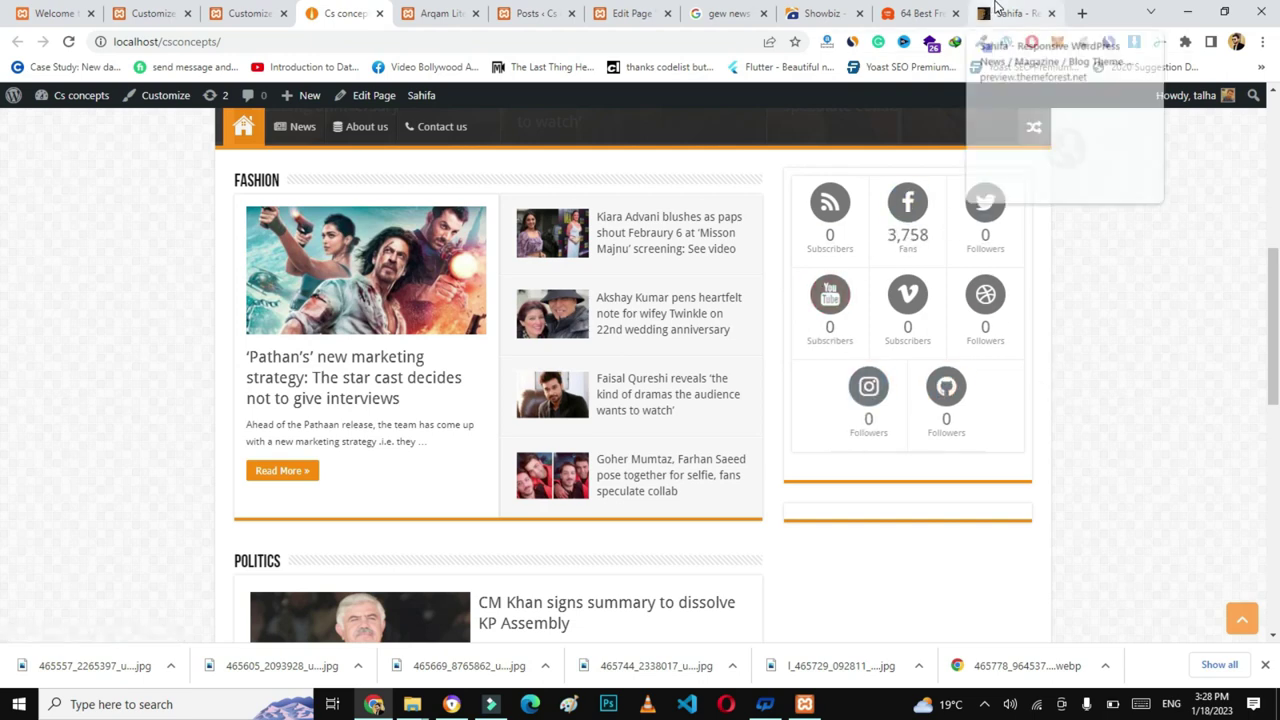
# - Look over the Sahifa demo, then return to the Customizer's empty widget slot
pyautogui.click(1010, 13)
pyautogui.scroll(-3, 2, 242)
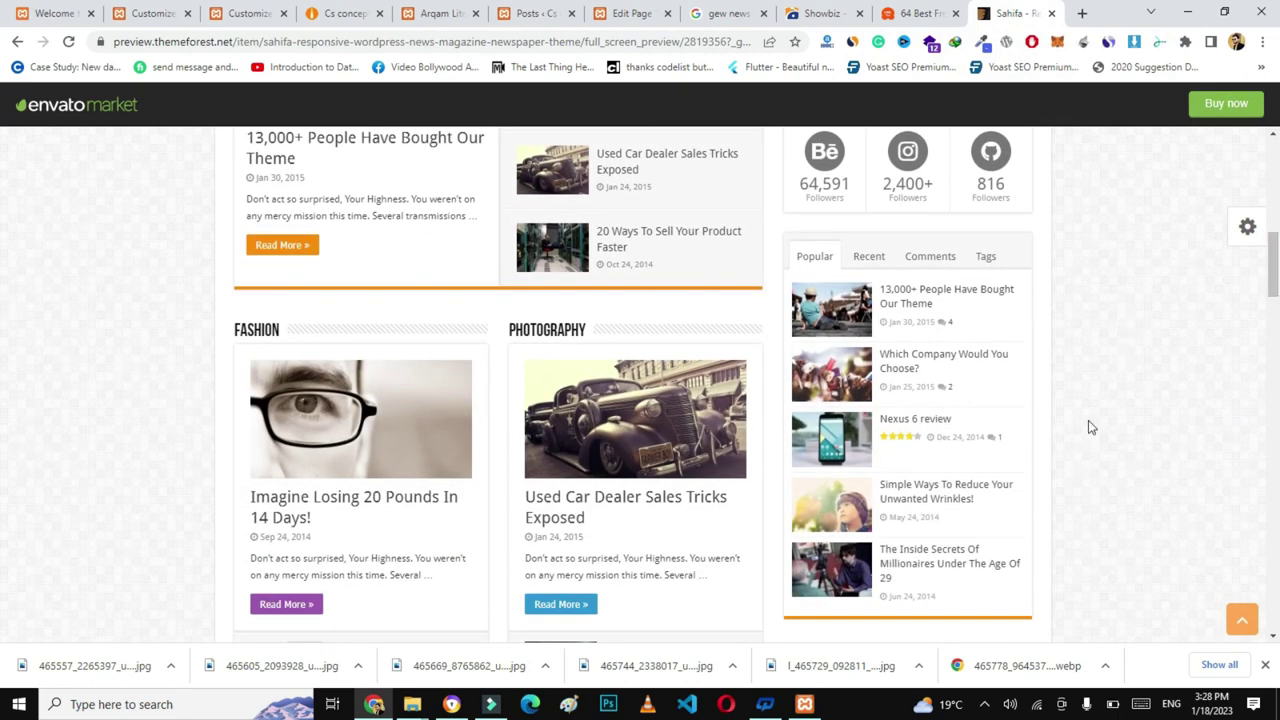
pyautogui.click(245, 8)
pyautogui.click(128, 380)
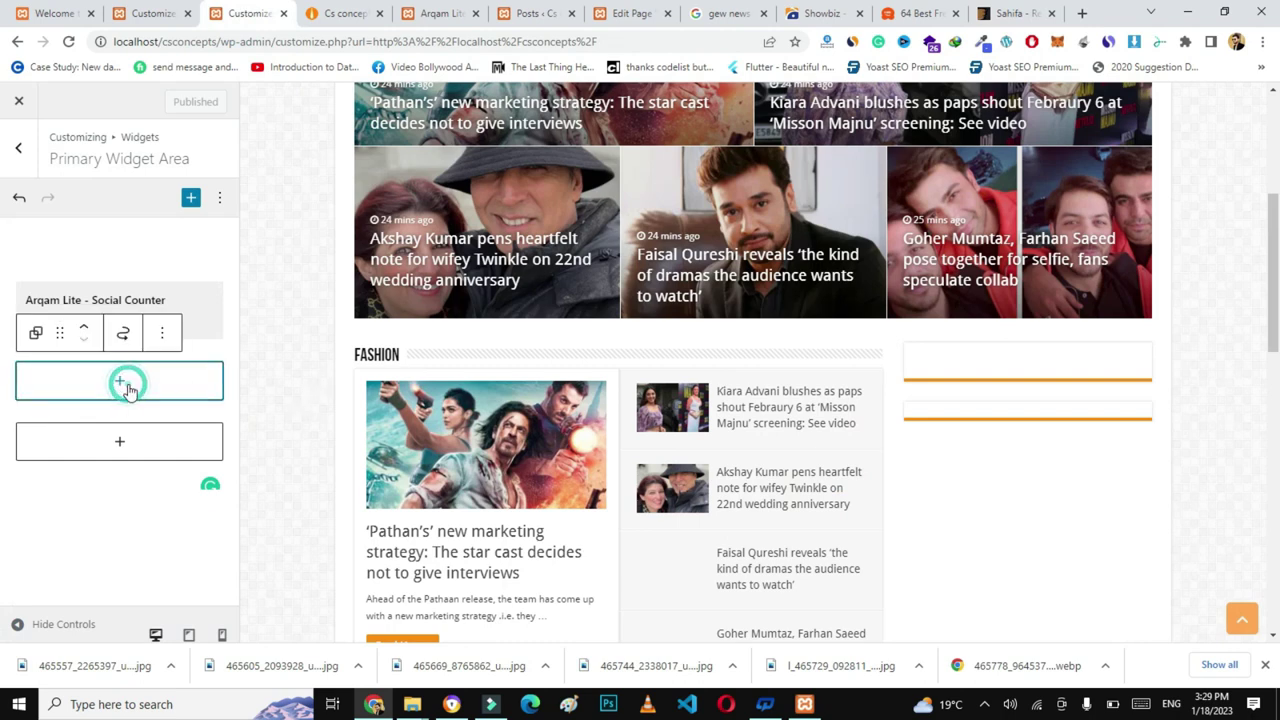
# - Insert the 'Sahifa - Tabs' widget below the social counter via a 'tabs' search and publish
pyautogui.click(122, 384)
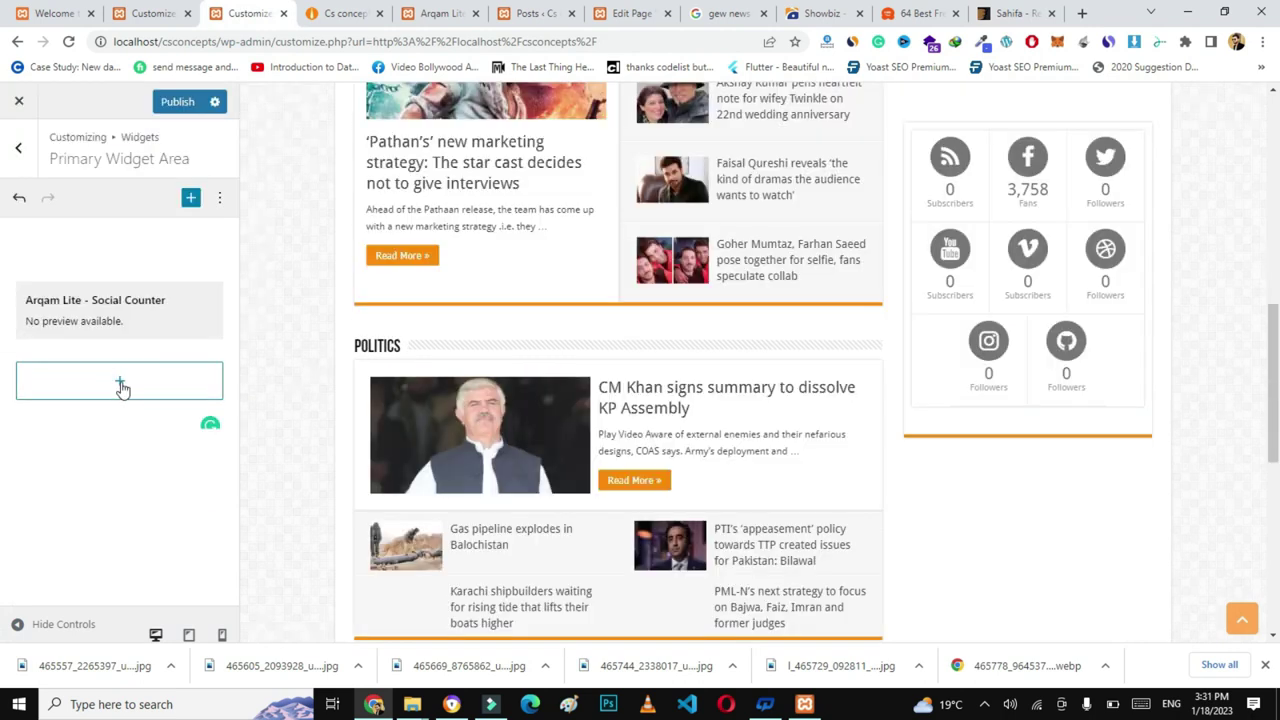
pyautogui.click(120, 386)
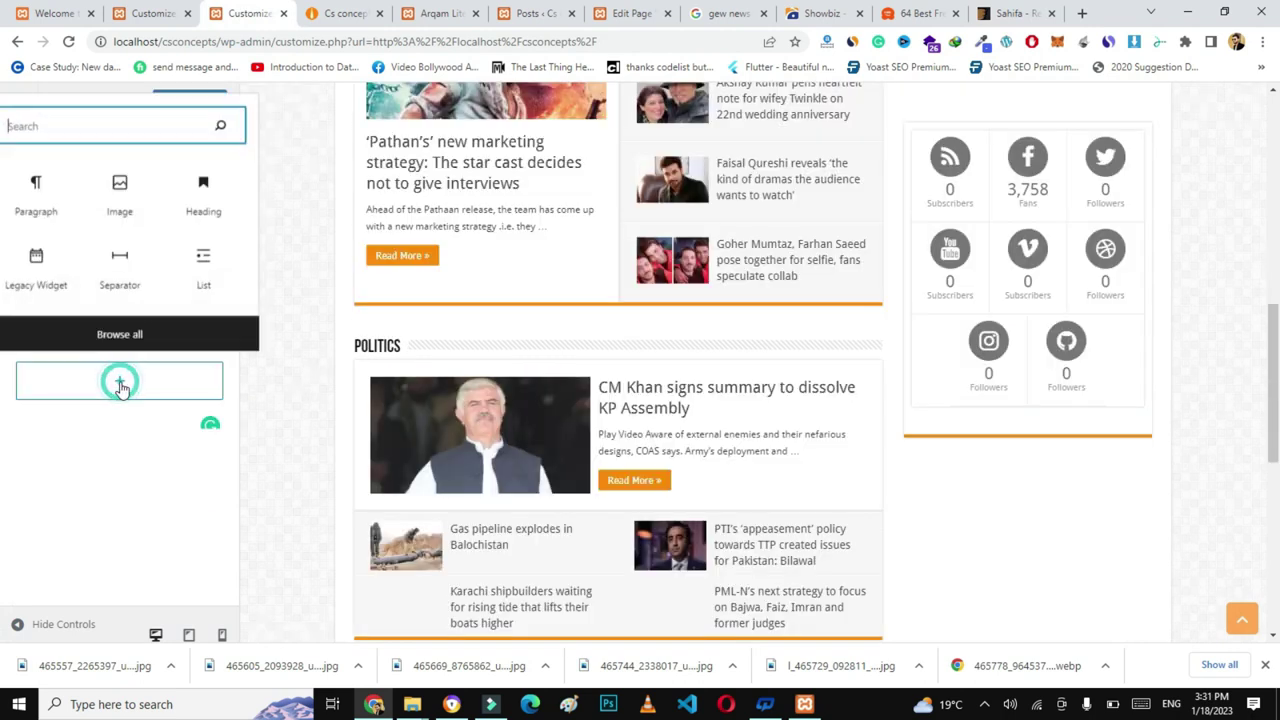
pyautogui.click(78, 121)
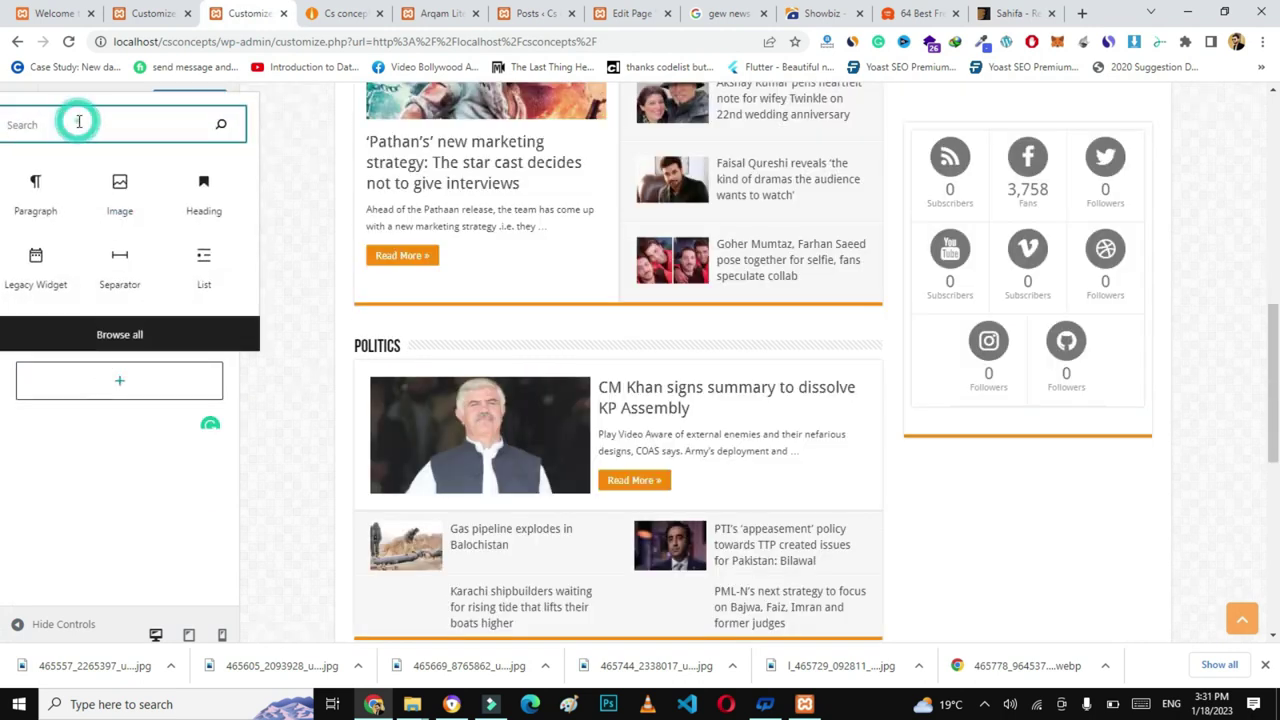
pyautogui.write('tabs')
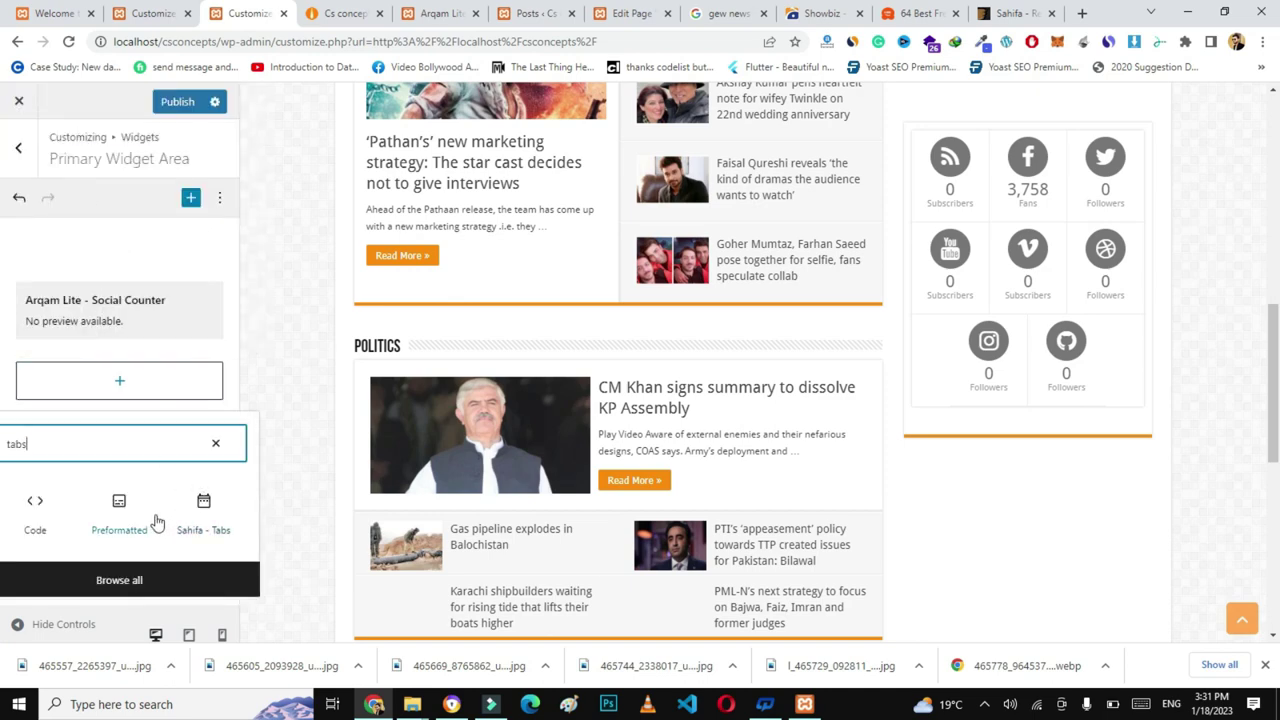
pyautogui.click(204, 510)
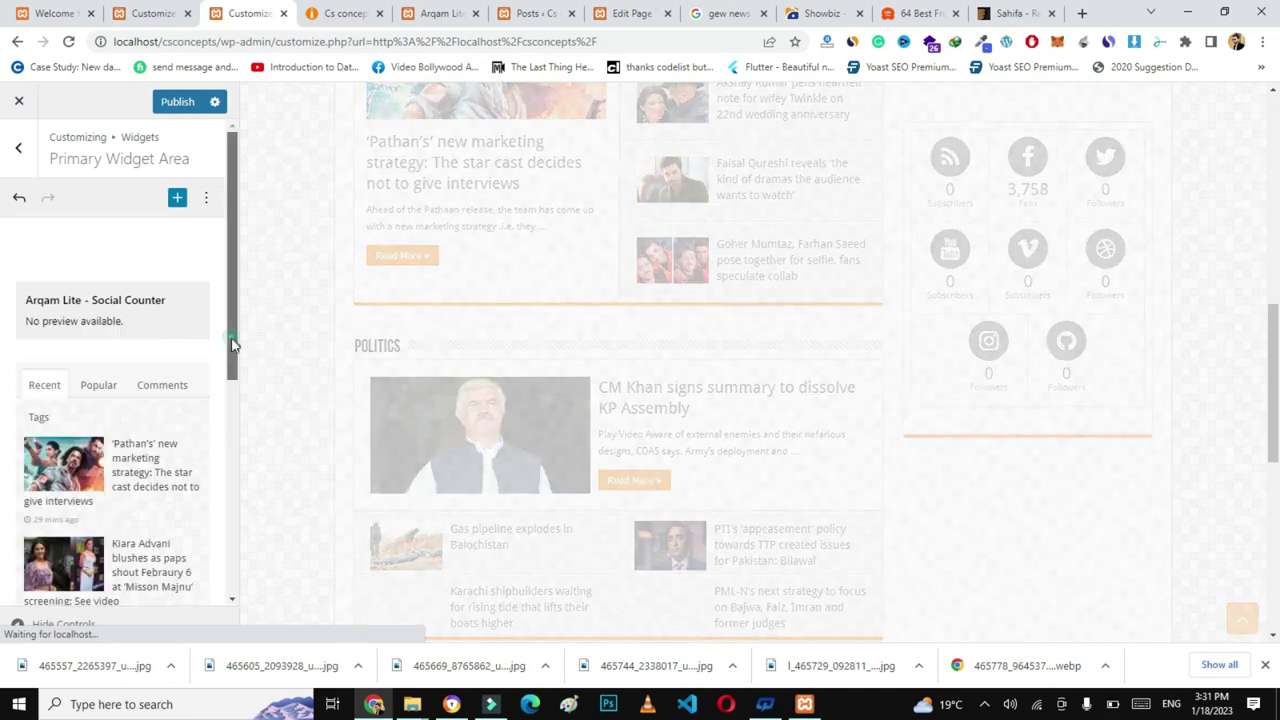
pyautogui.scroll(-1, 231, 427)
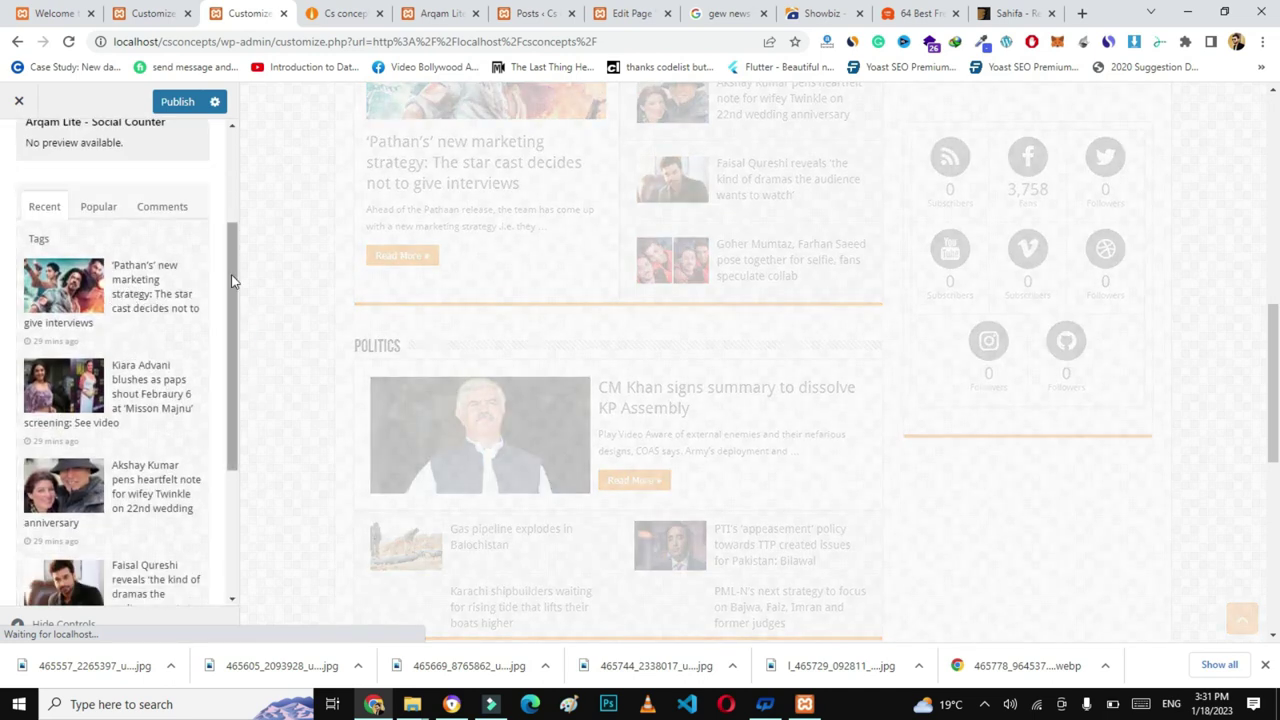
pyautogui.moveTo(232, 276)
pyautogui.mouseDown()
pyautogui.moveTo(238, 423)
pyautogui.moveTo(241, 293)
pyautogui.mouseUp()
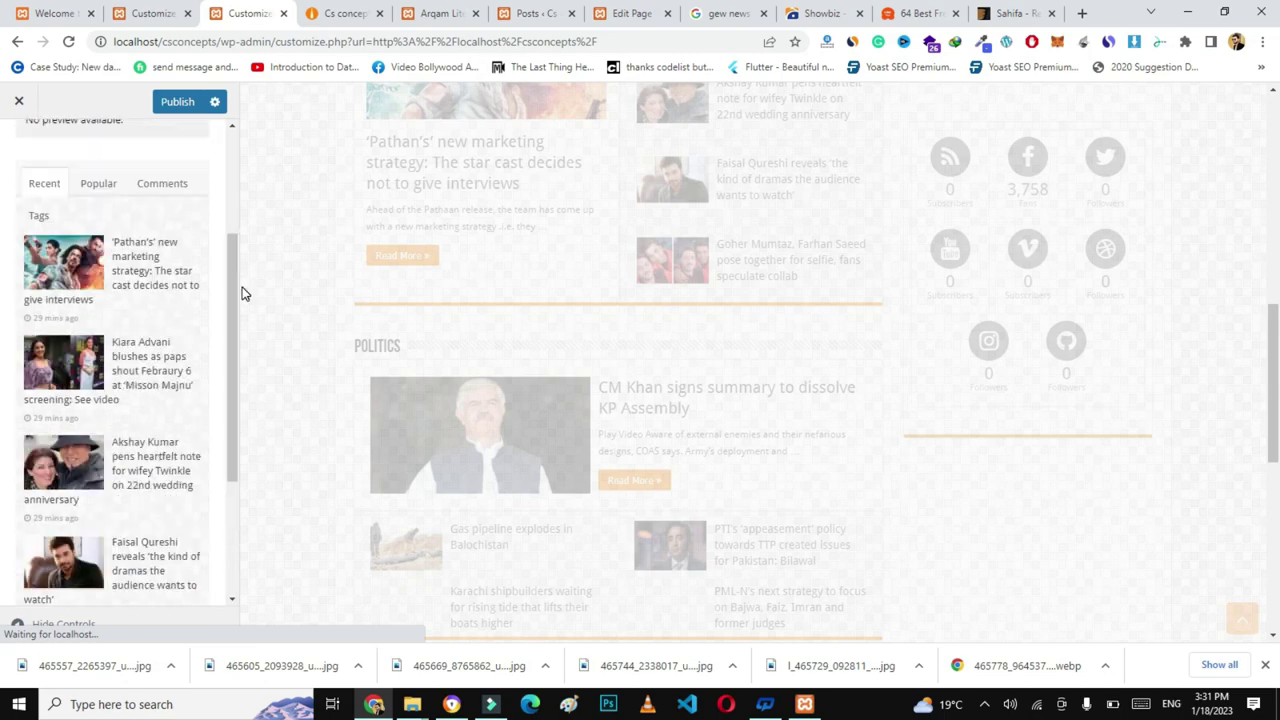
pyautogui.click(178, 103)
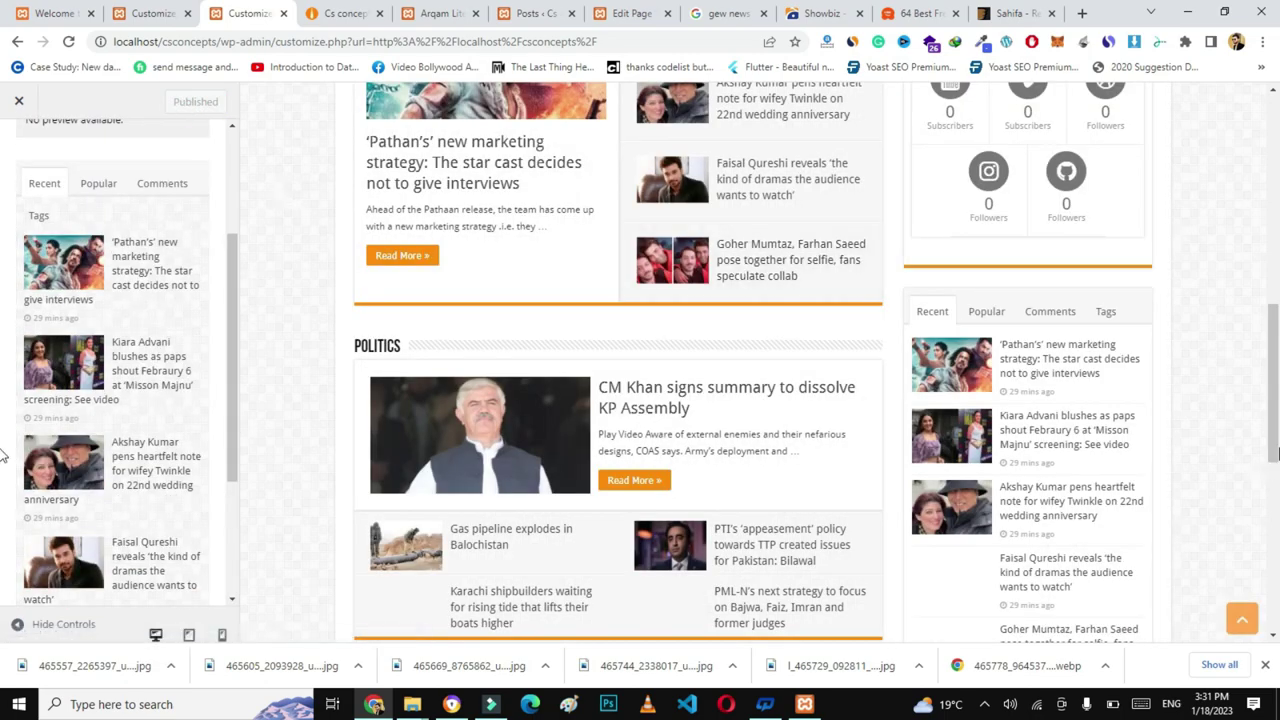
pyautogui.moveTo(1274, 386); pyautogui.dragTo(1277, 470)
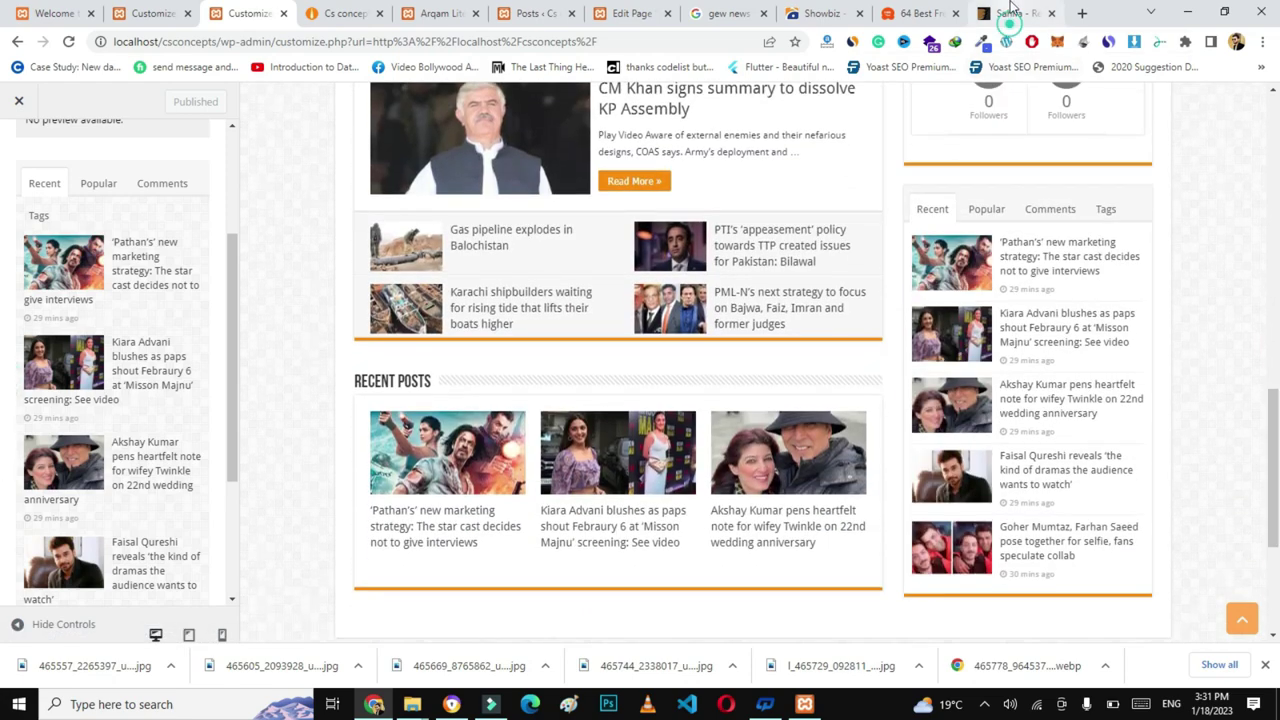
# - Scroll through the Sahifa demo's widgets and footer, then return to the CS Concepts tab
pyautogui.click(1005, 14)
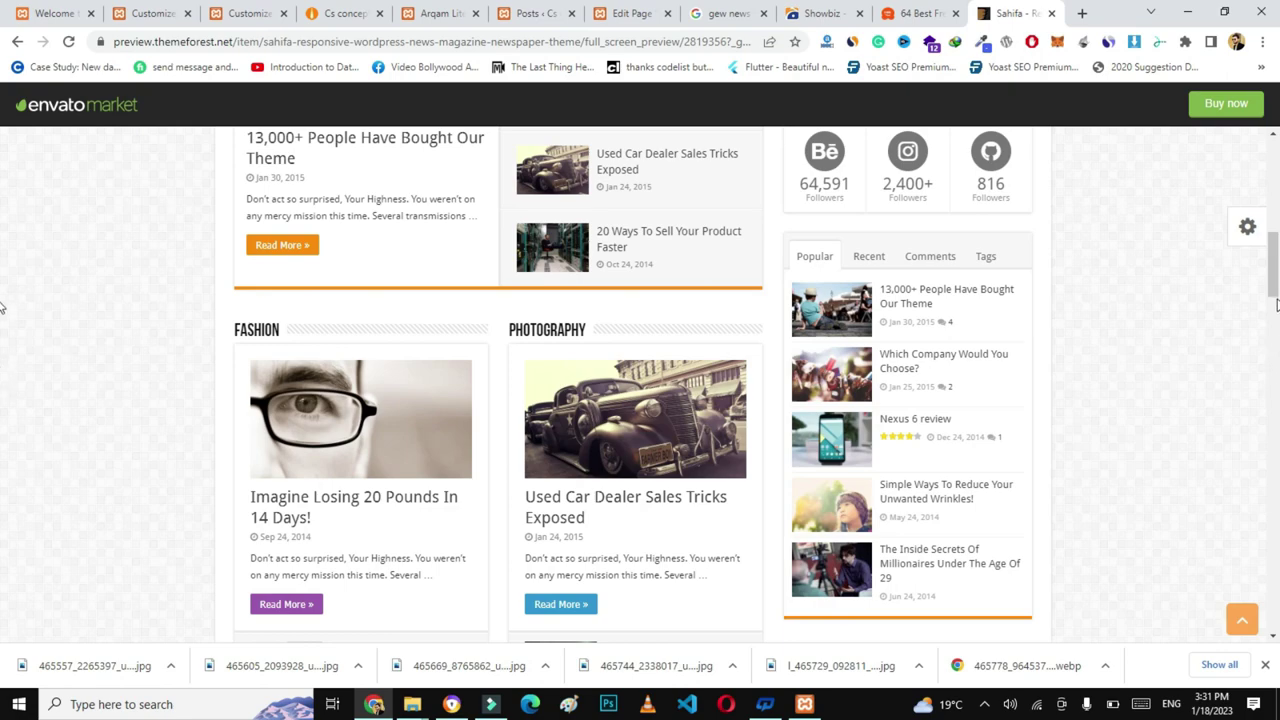
pyautogui.moveTo(1275, 290); pyautogui.dragTo(1275, 352)
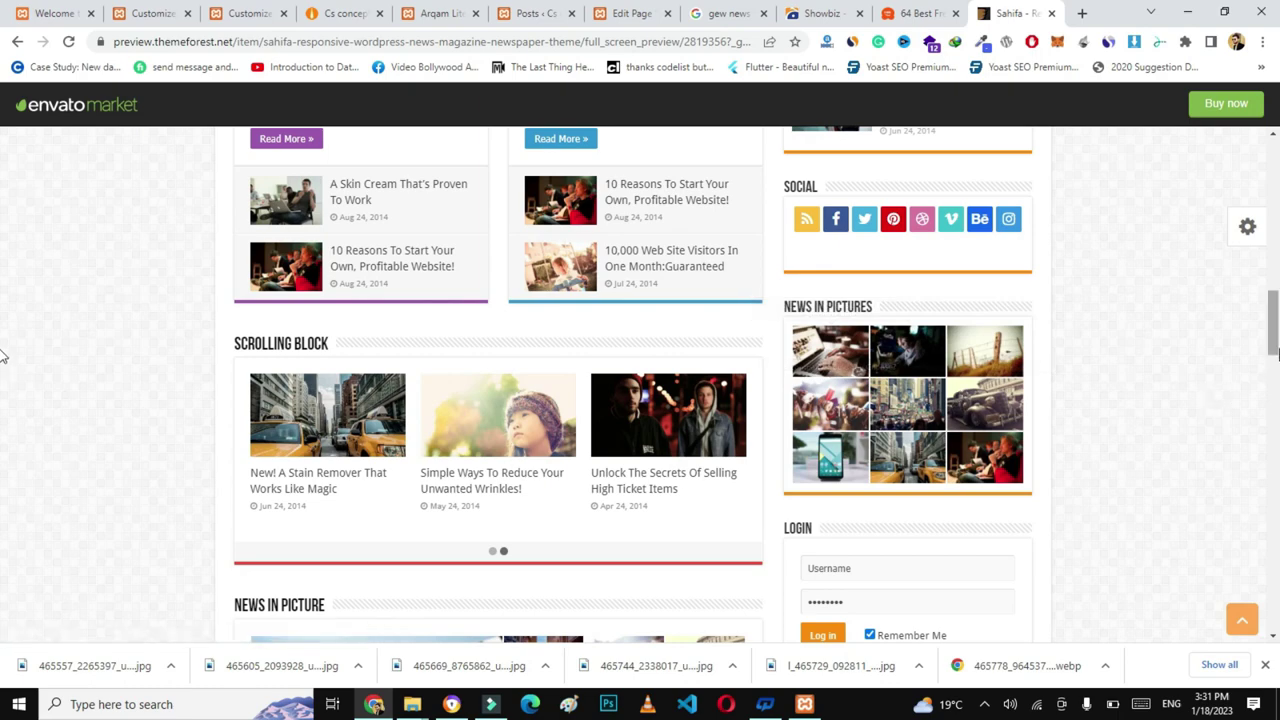
pyautogui.moveTo(1275, 350); pyautogui.dragTo(1275, 413)
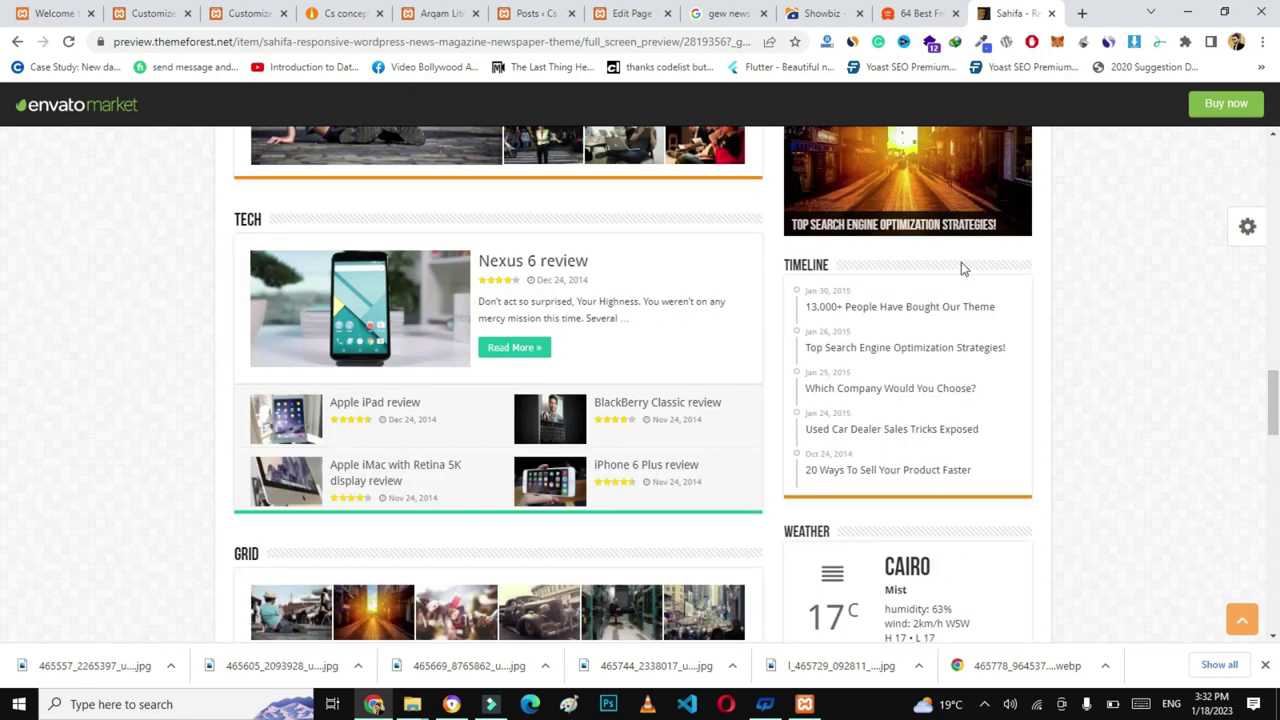
pyautogui.click(1275, 453)
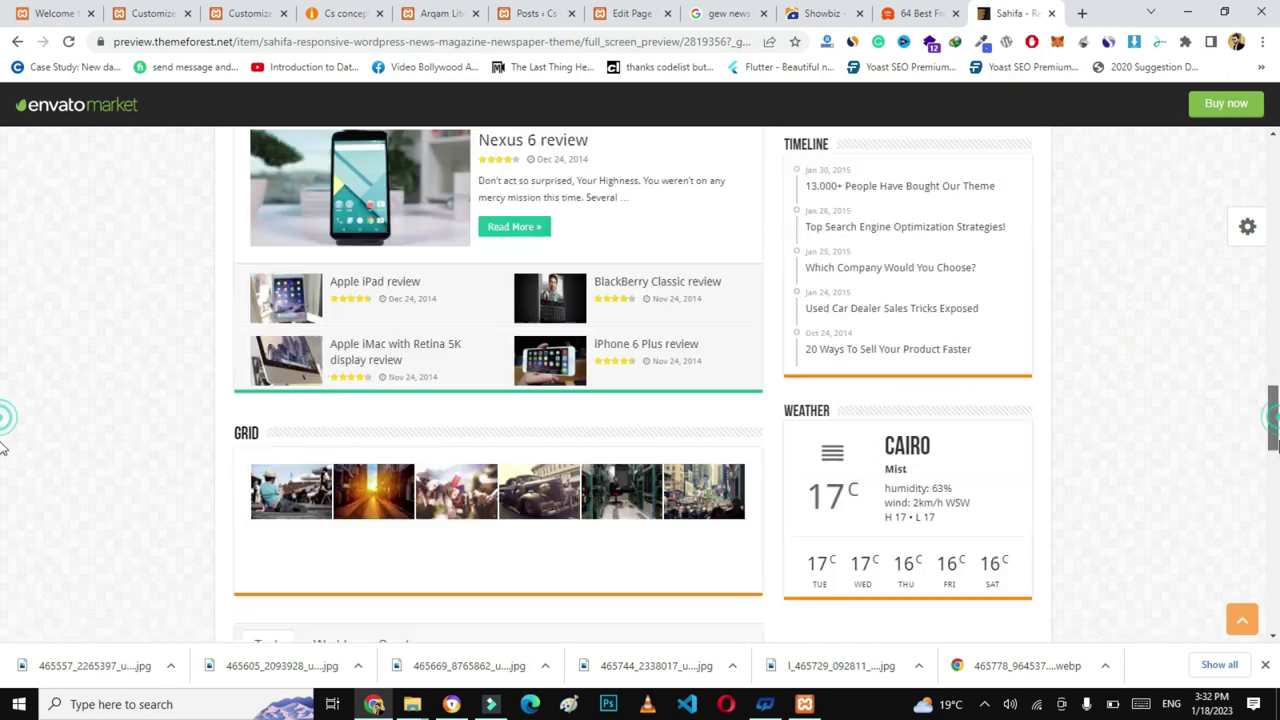
pyautogui.scroll(-3, 1275, 468)
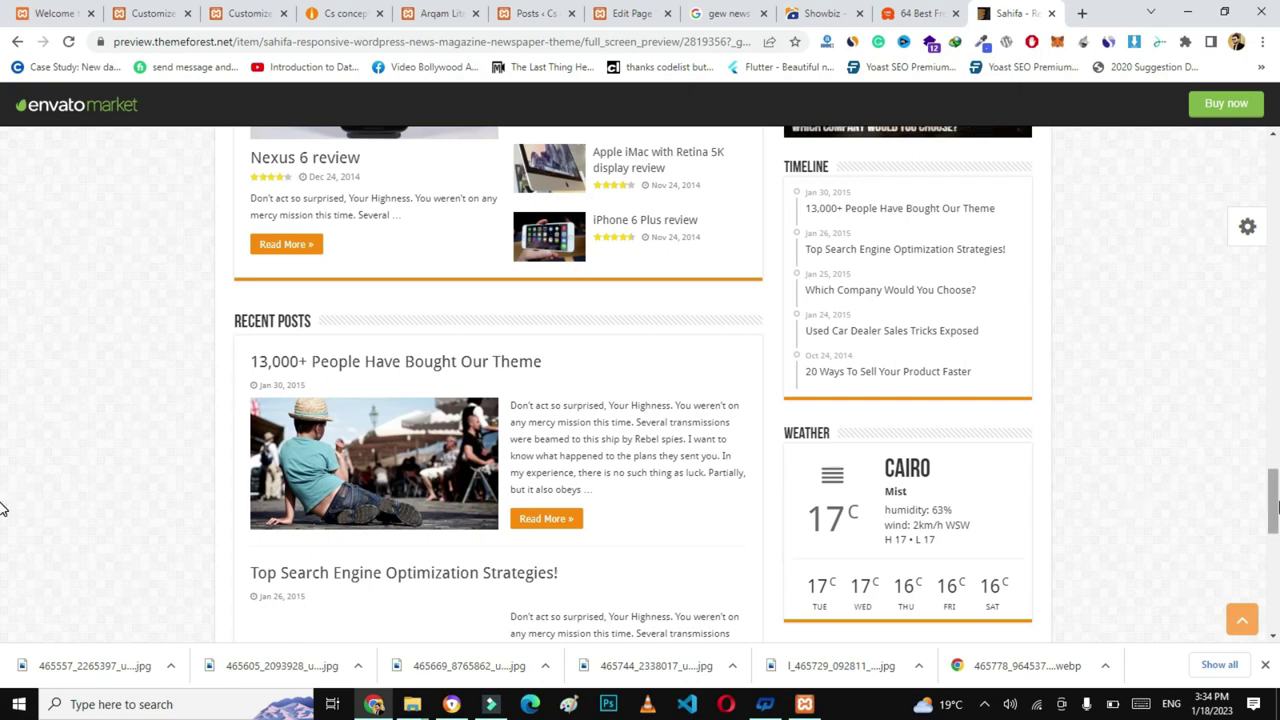
pyautogui.scroll(-5, 3, 505)
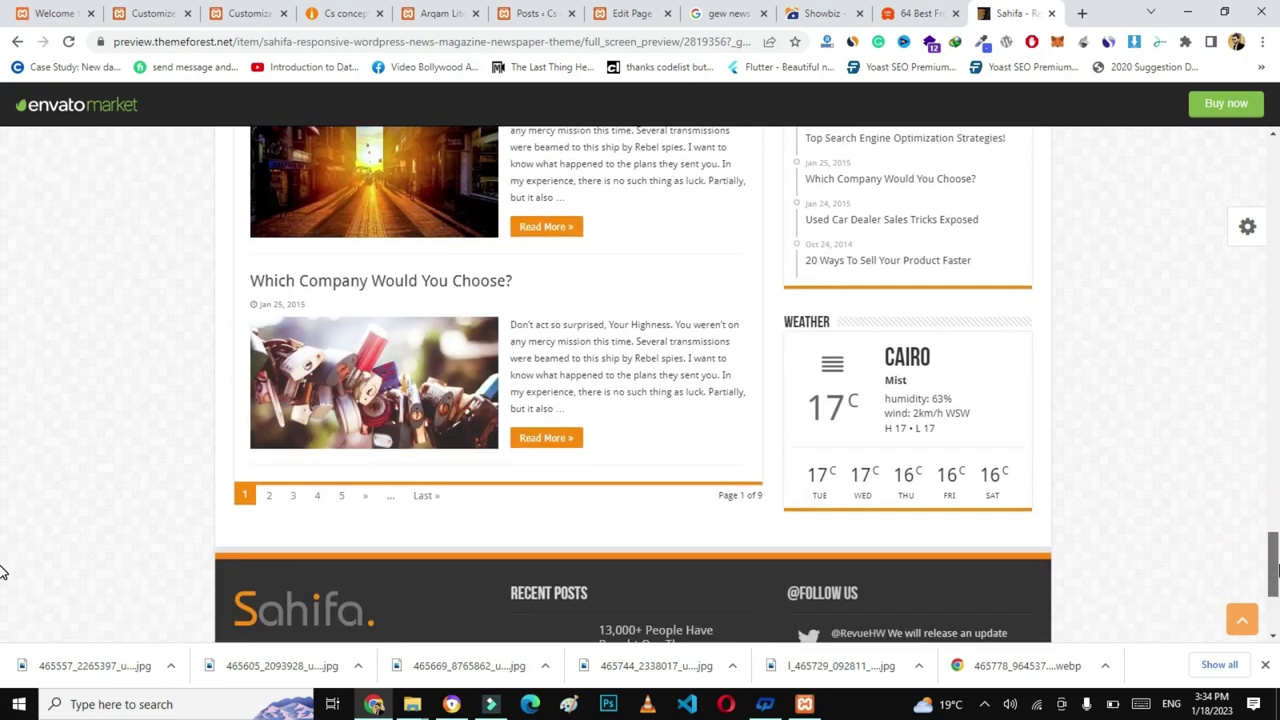
pyautogui.scroll(10, 5, 400)
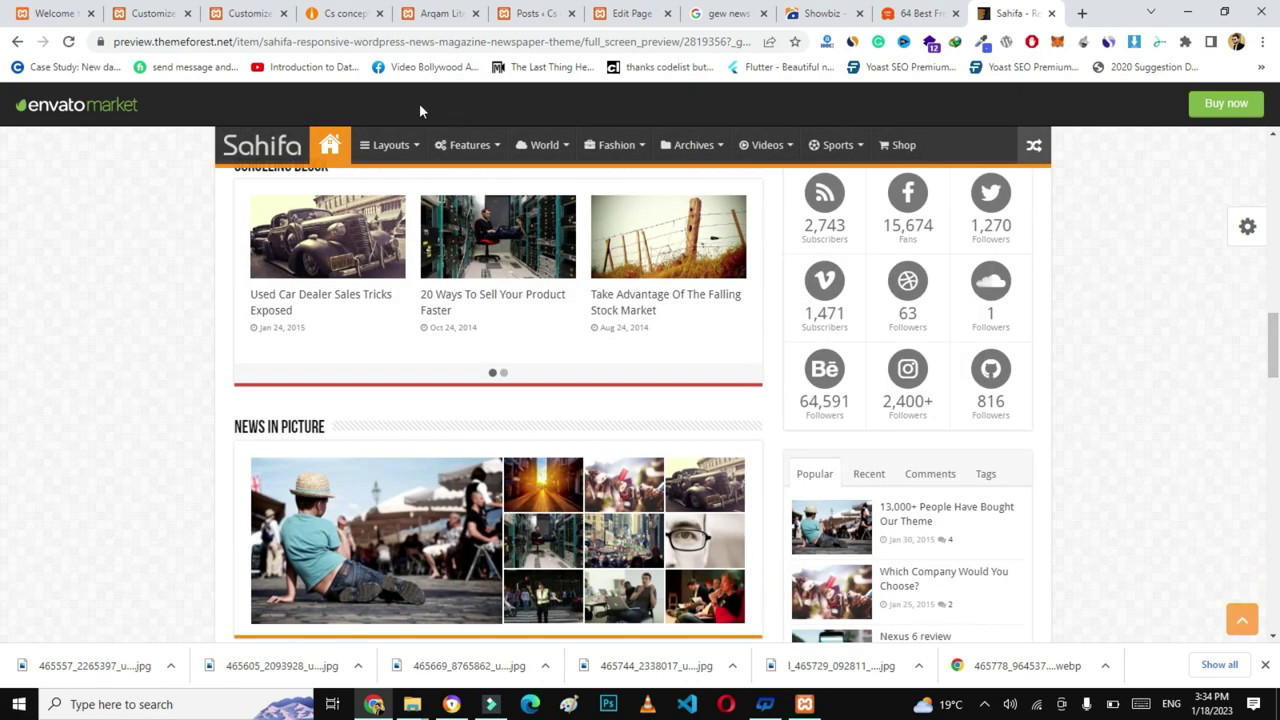
pyautogui.click(349, 14)
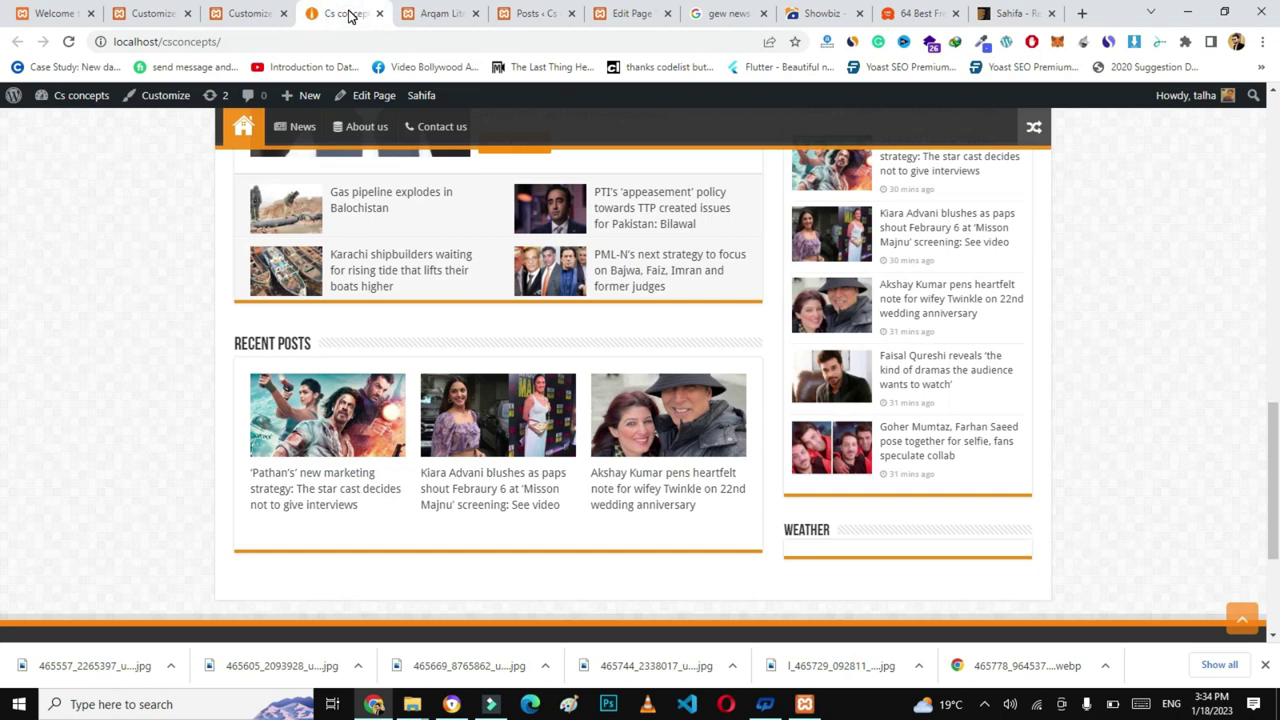
# - Reload the CS Concepts site, review its footer, then scroll to the Sahifa demo's footer
pyautogui.click(287, 43)
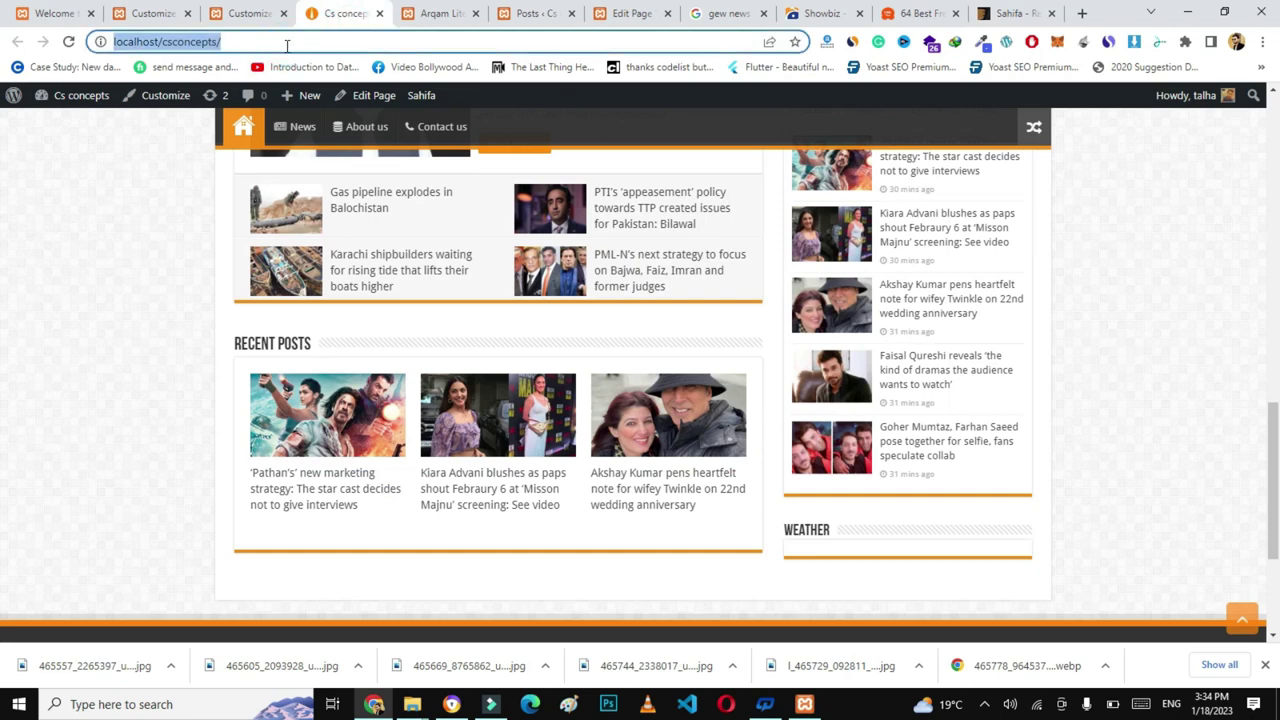
pyautogui.press('Return')
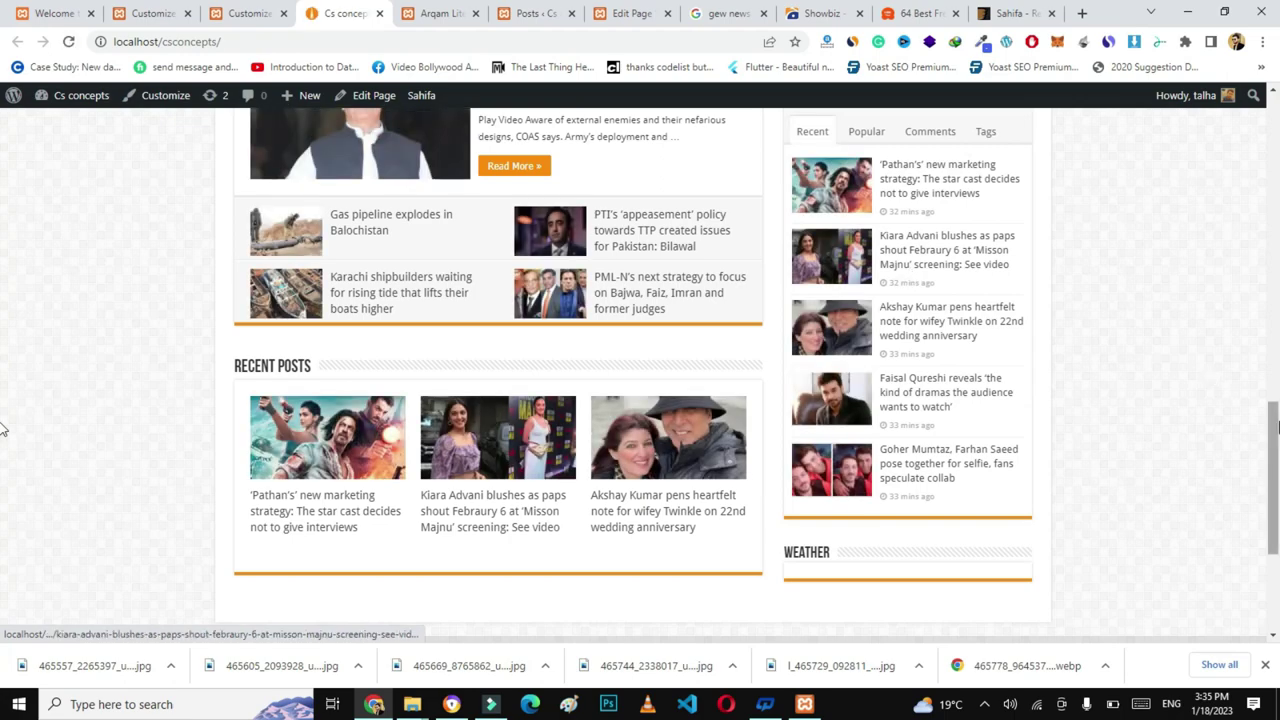
pyautogui.moveTo(1276, 318); pyautogui.dragTo(1276, 95)
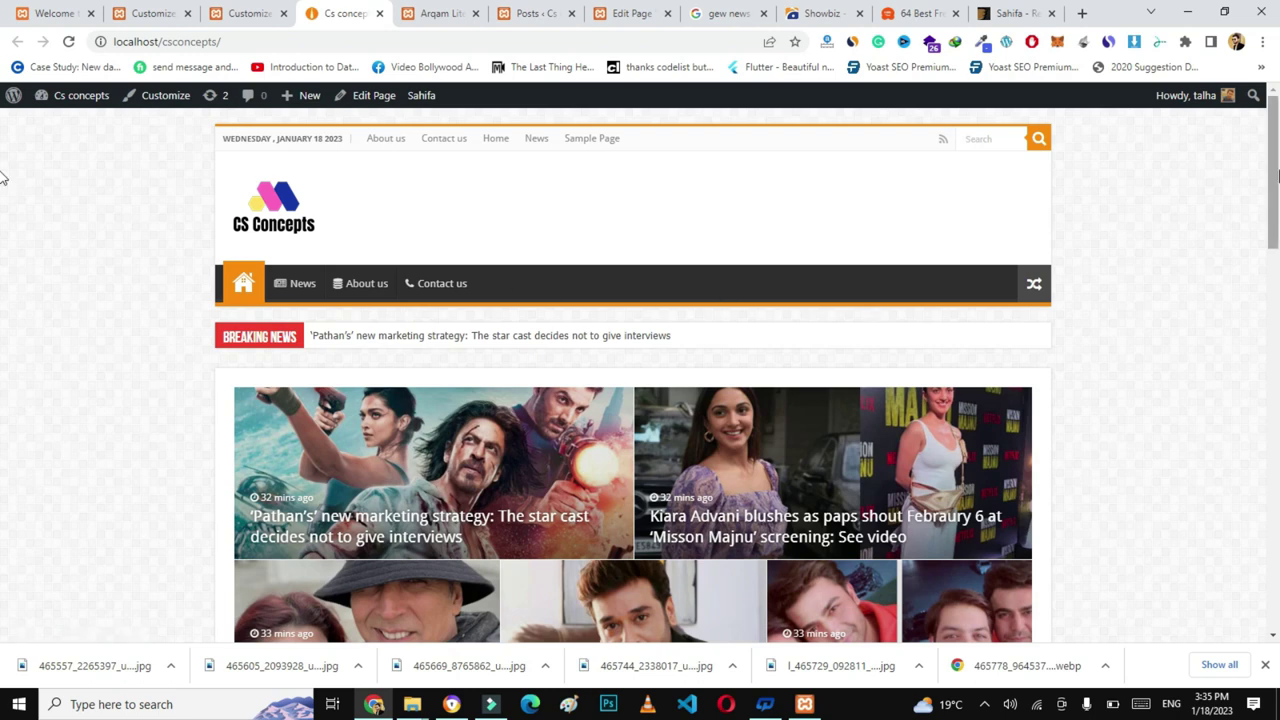
pyautogui.scroll(-1, 2, 193)
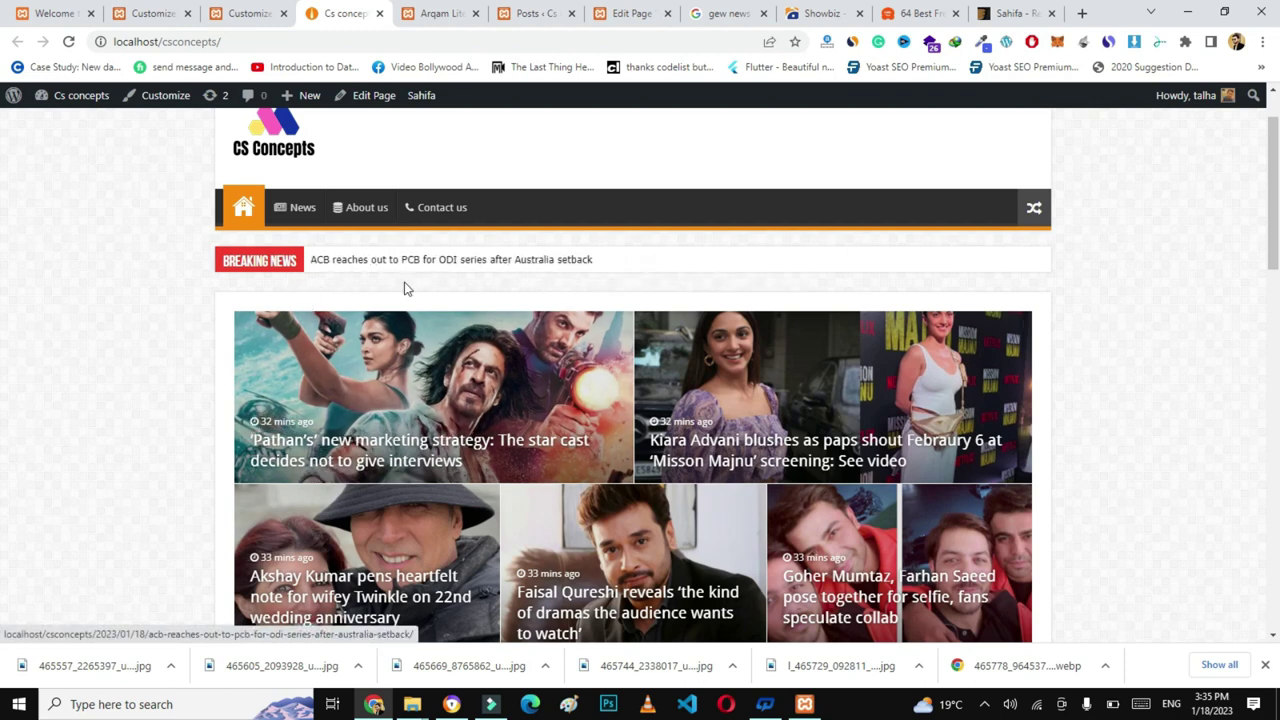
pyautogui.moveTo(1273, 195); pyautogui.dragTo(1273, 243)
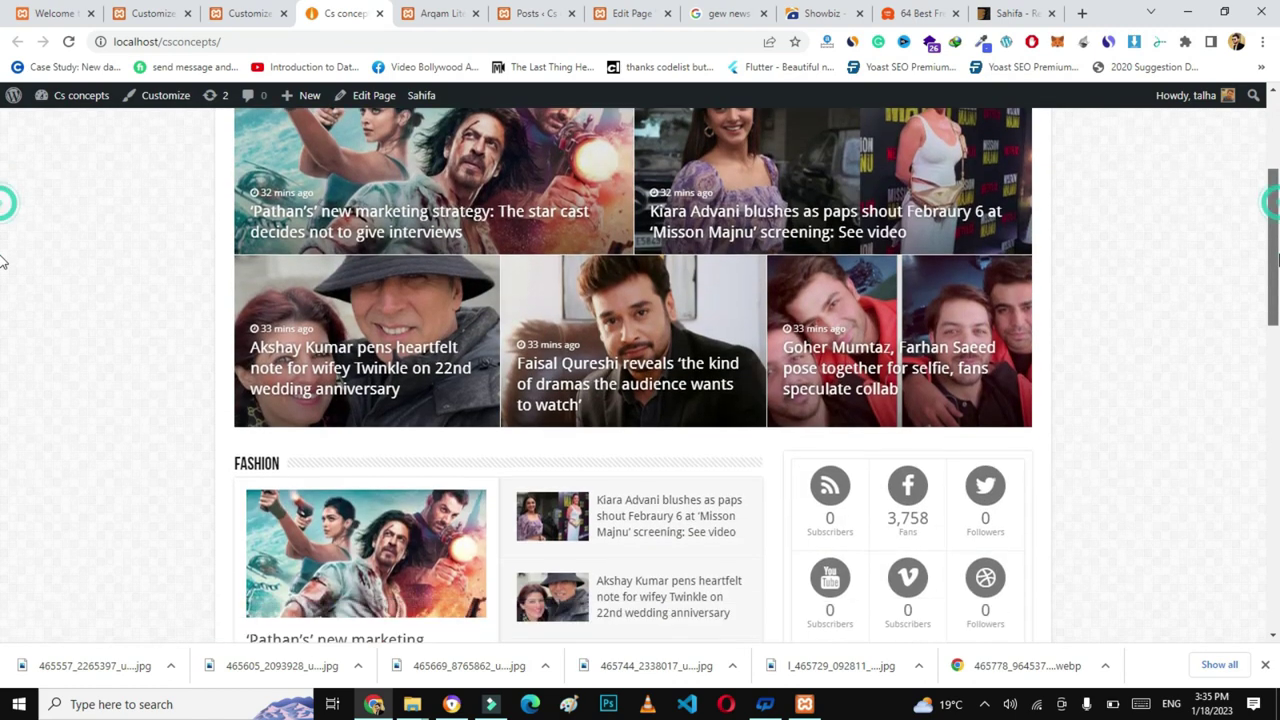
pyautogui.scroll(-2, 700, 330)
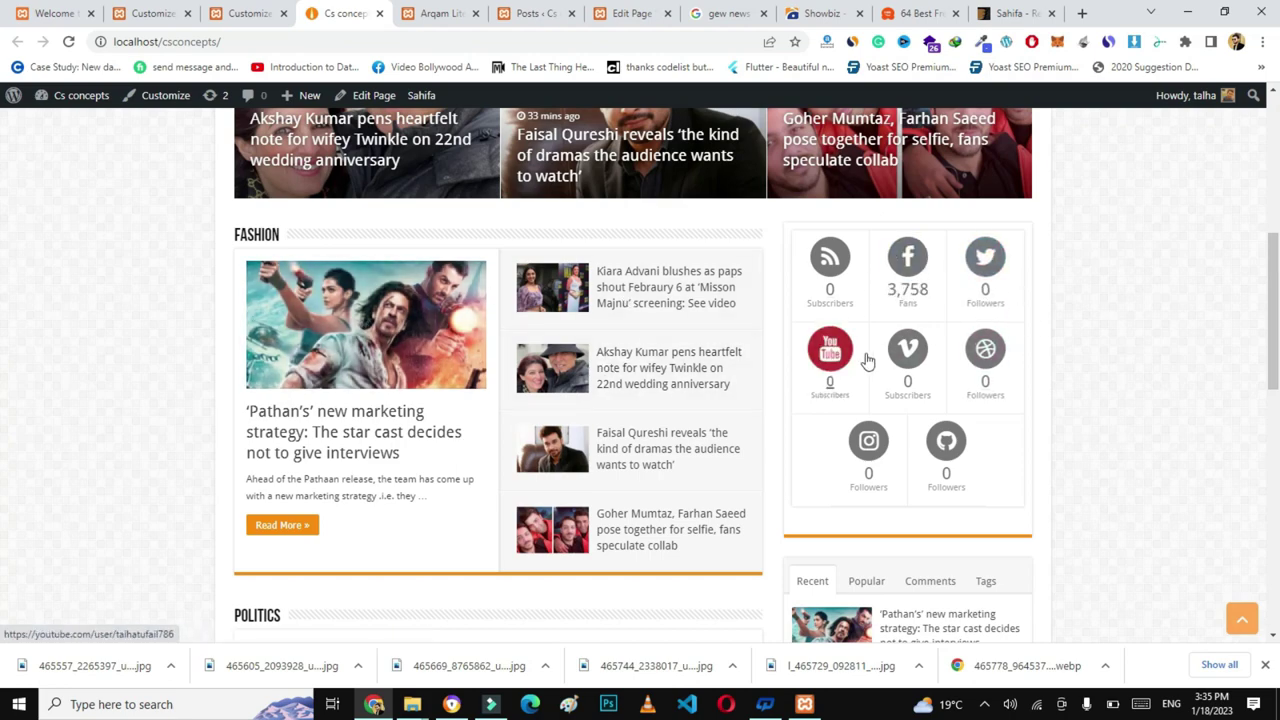
pyautogui.moveTo(1274, 354); pyautogui.dragTo(1276, 357)
pyautogui.scroll(-3, 436, 401)
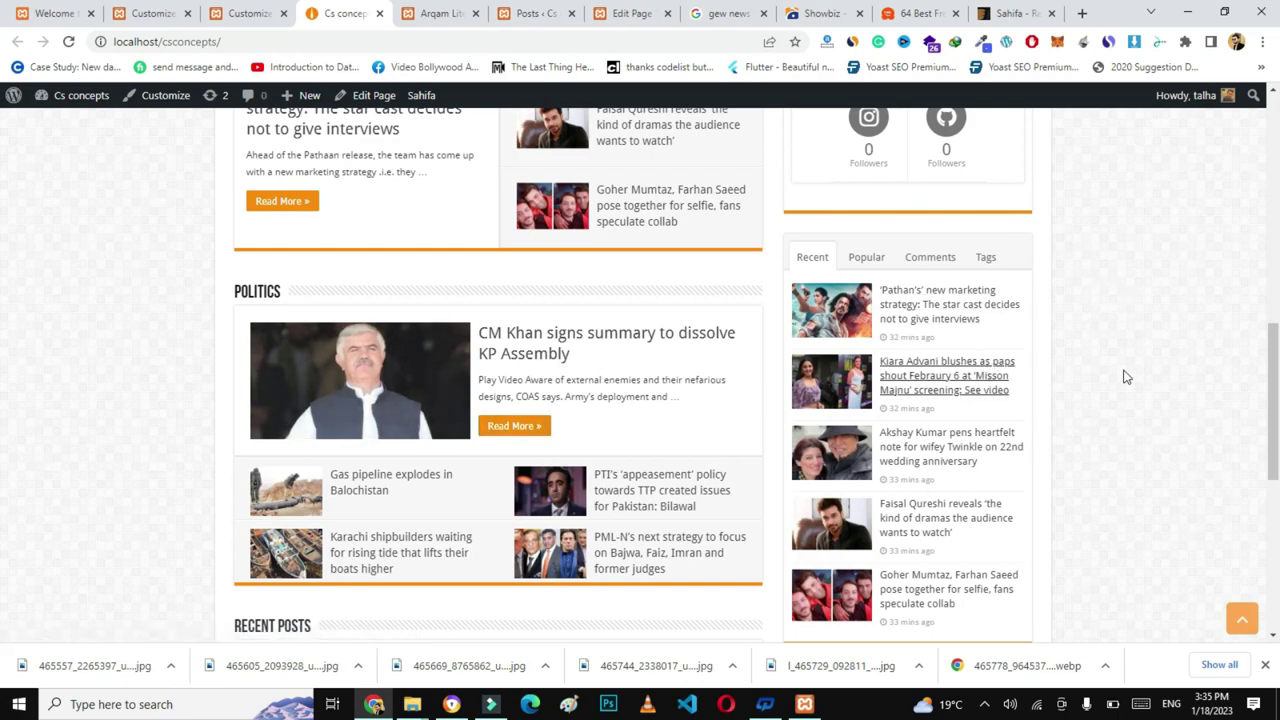
pyautogui.scroll(-3, 3, 380)
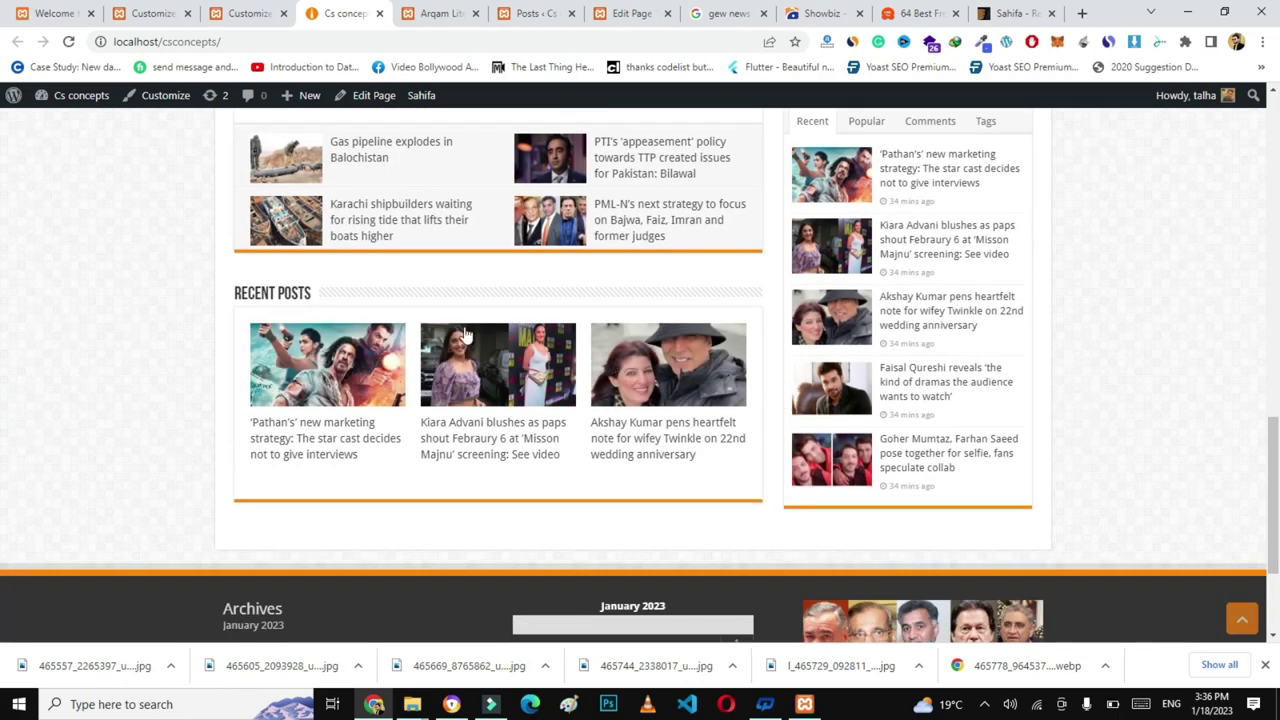
pyautogui.scroll(-2, 517, 406)
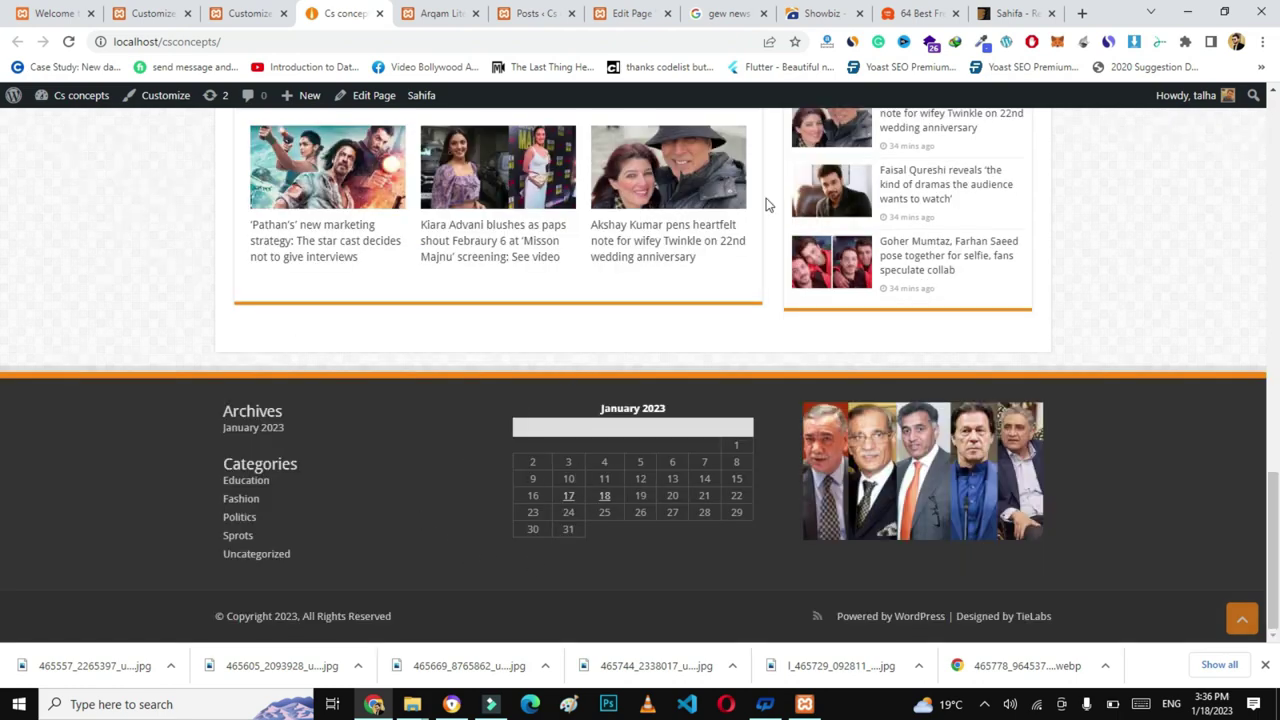
pyautogui.click(1015, 13)
pyautogui.scroll(-10, 4, 540)
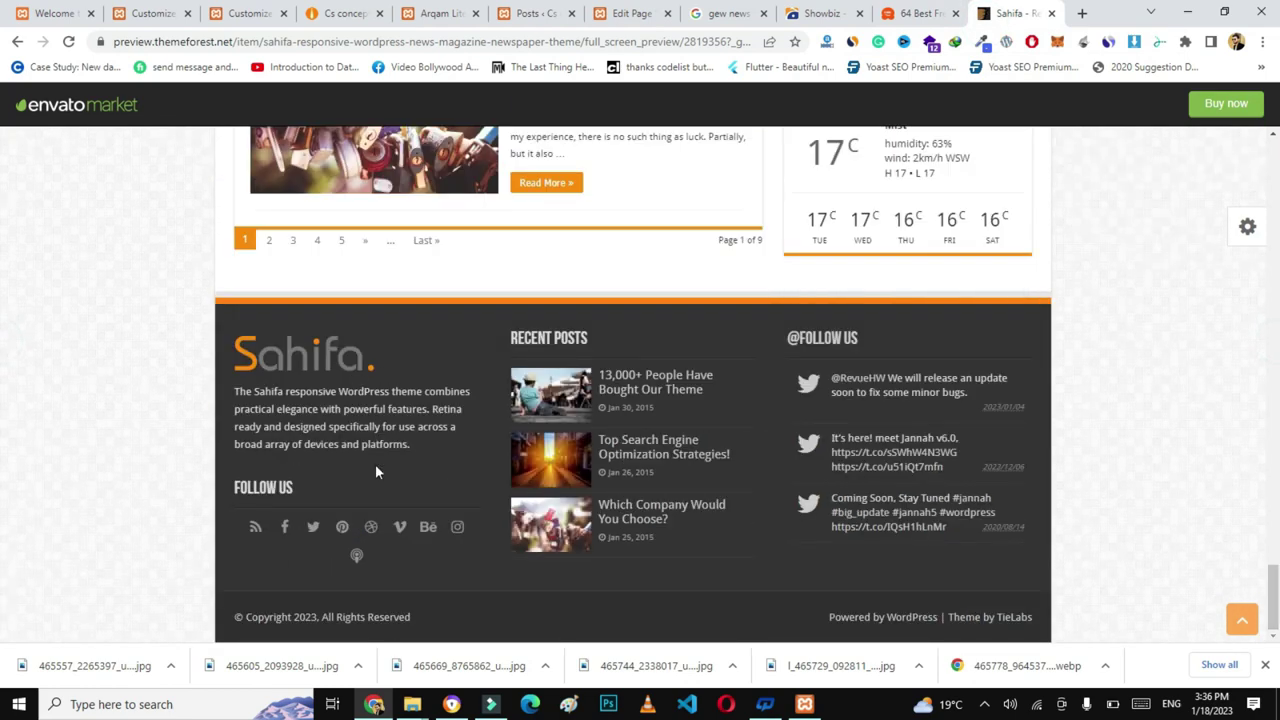
# - Return to the Customizer and open the First Footer Widget Area
pyautogui.click(268, 13)
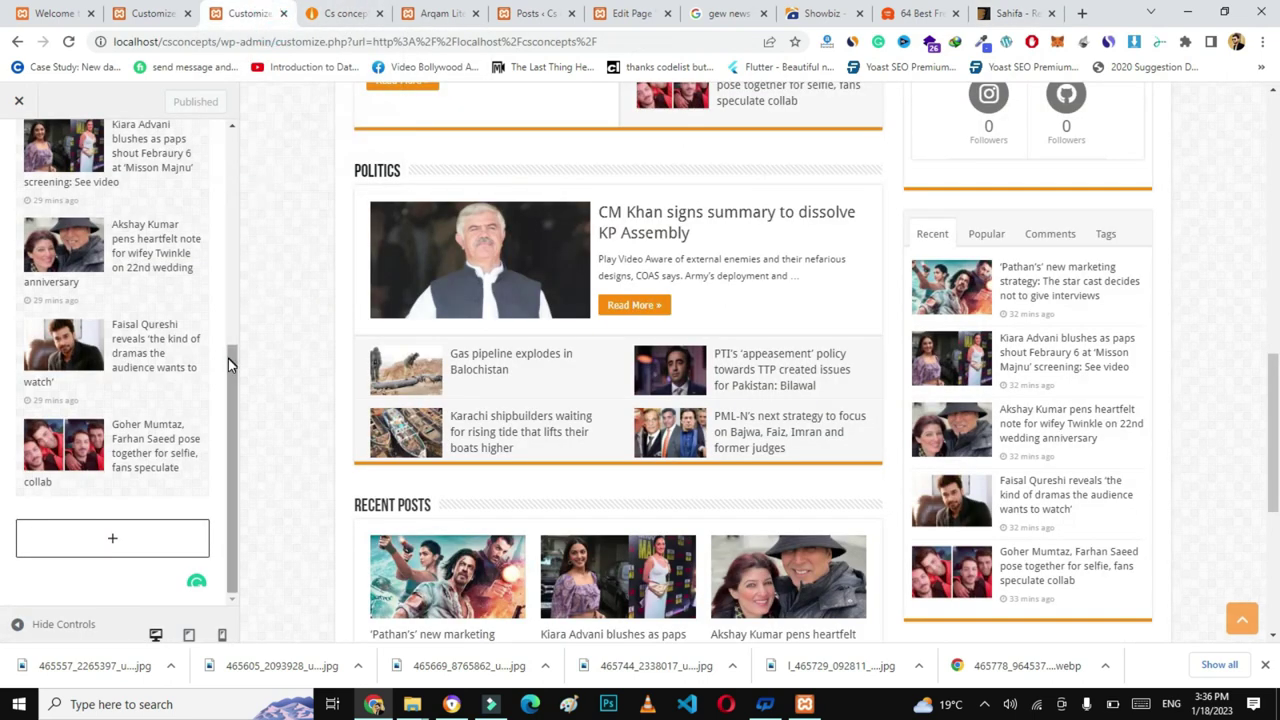
pyautogui.scroll(8, 228, 358)
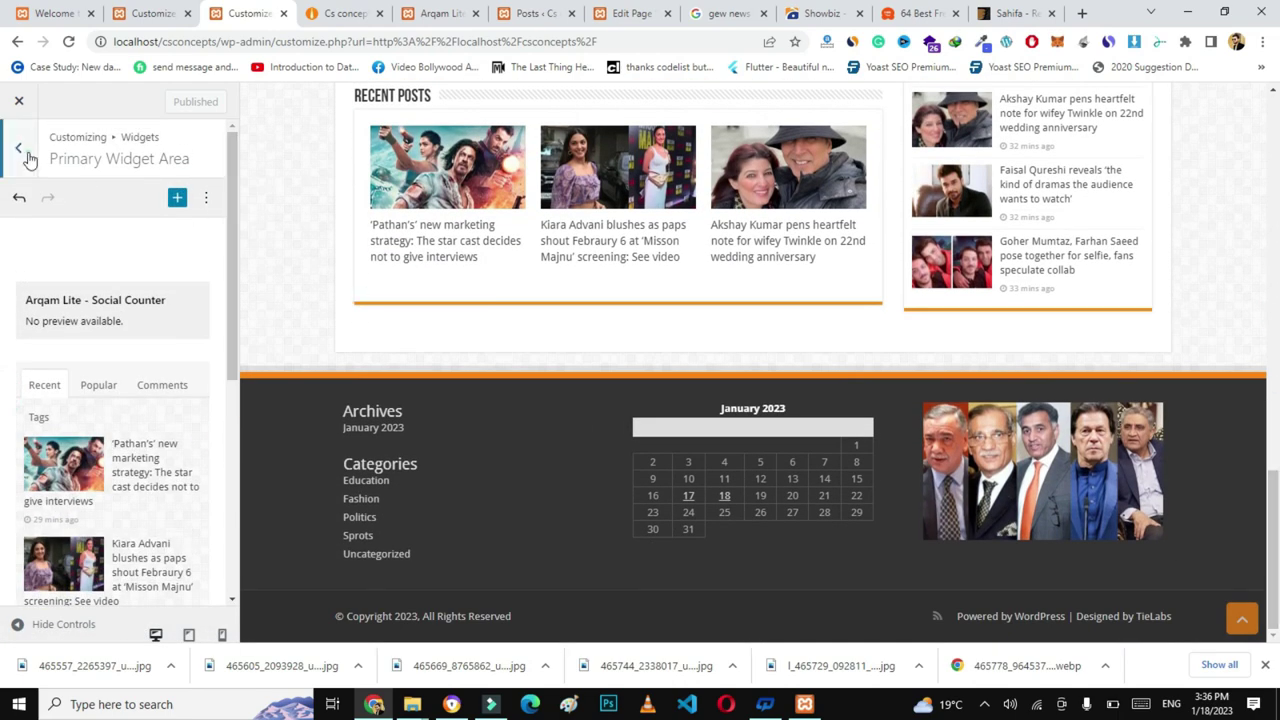
pyautogui.click(28, 157)
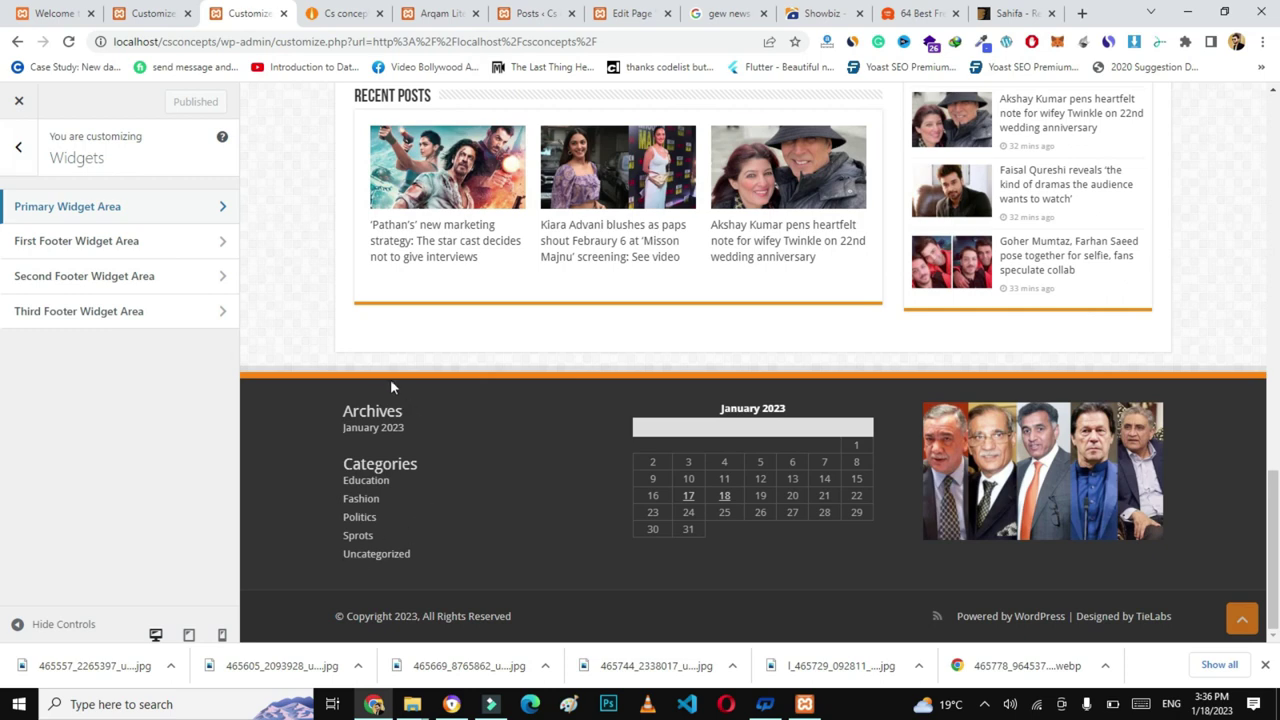
pyautogui.click(119, 247)
# - Delete the Categories and Archives widgets, leaving the first footer column with an empty block
pyautogui.click(140, 392)
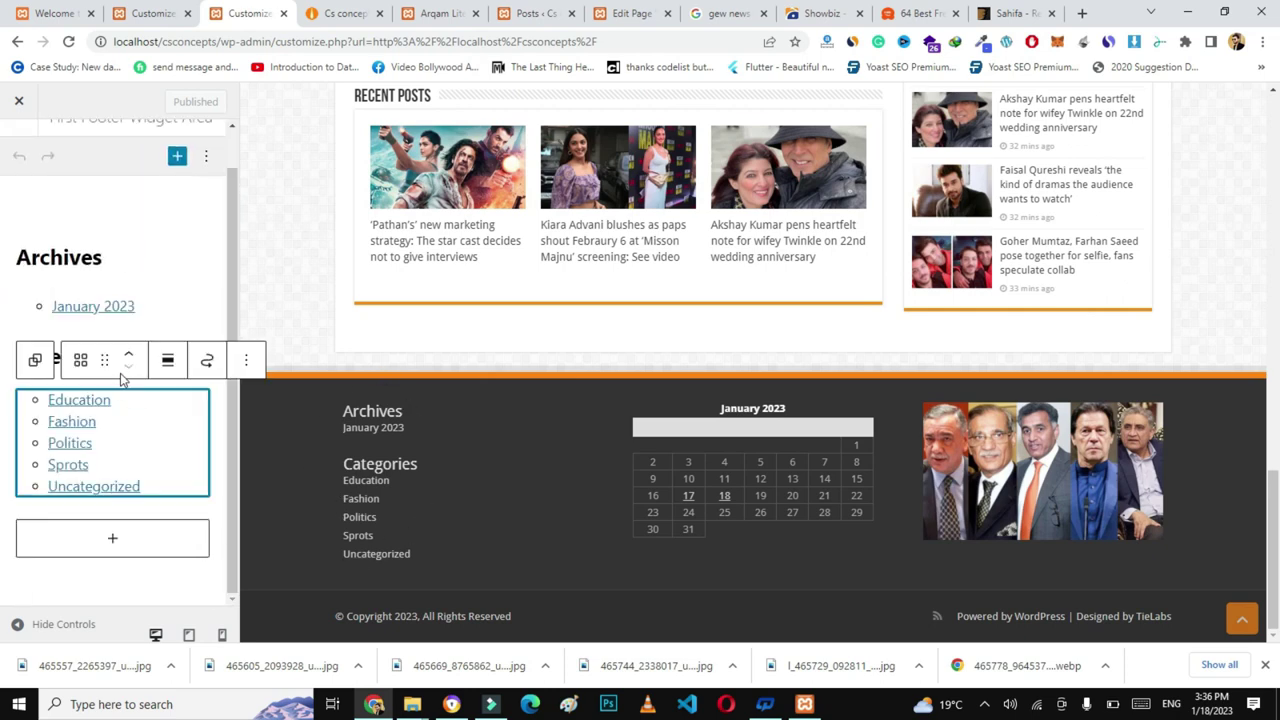
pyautogui.press('Delete')
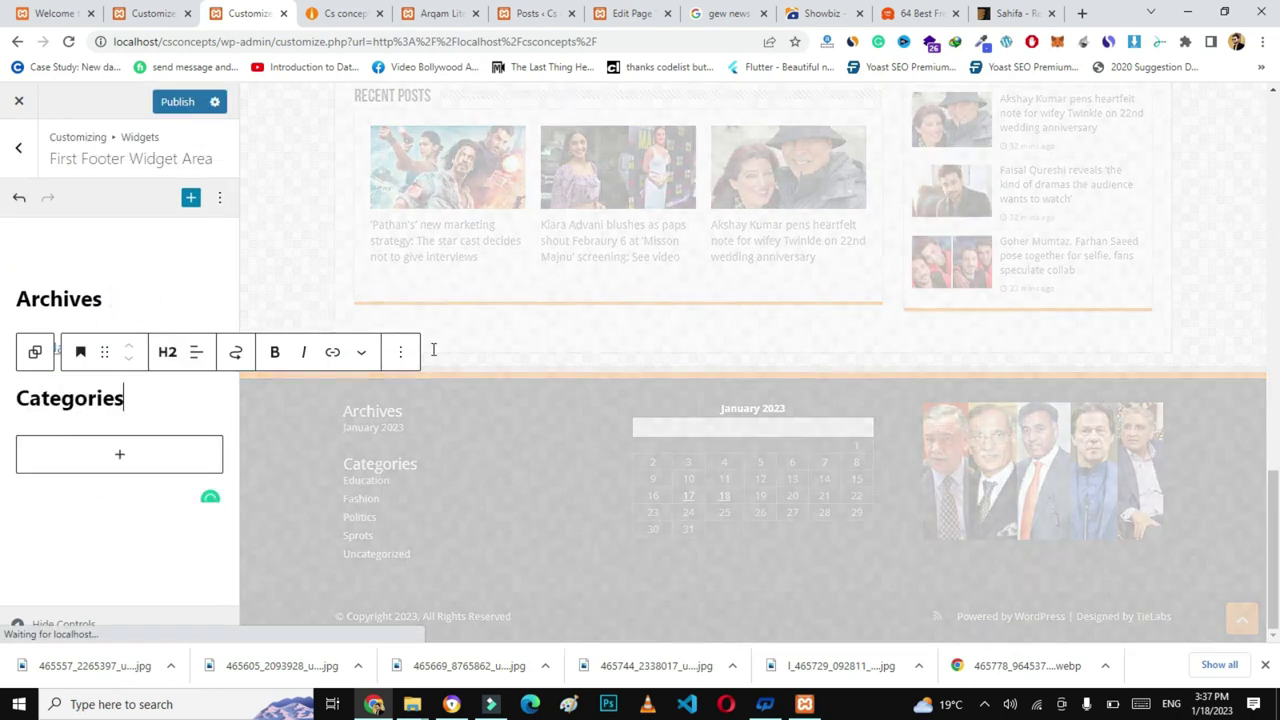
pyautogui.click(400, 351)
pyautogui.click(443, 613)
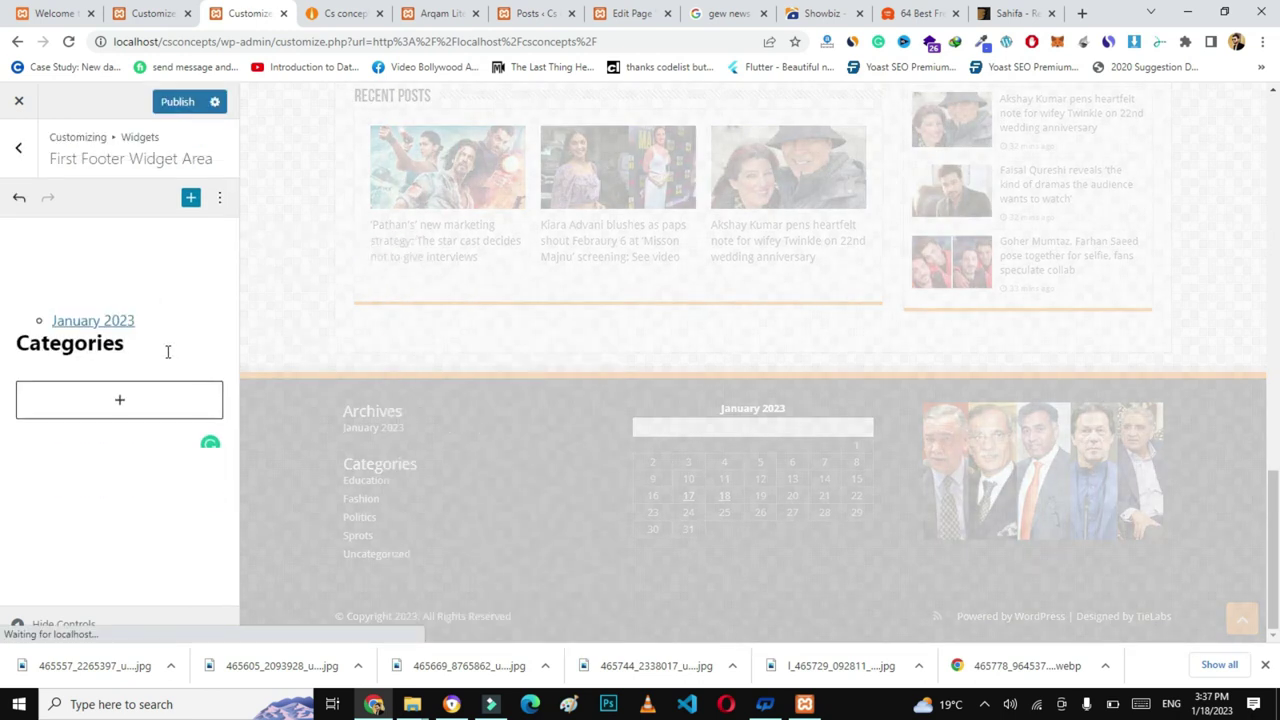
pyautogui.click(139, 338)
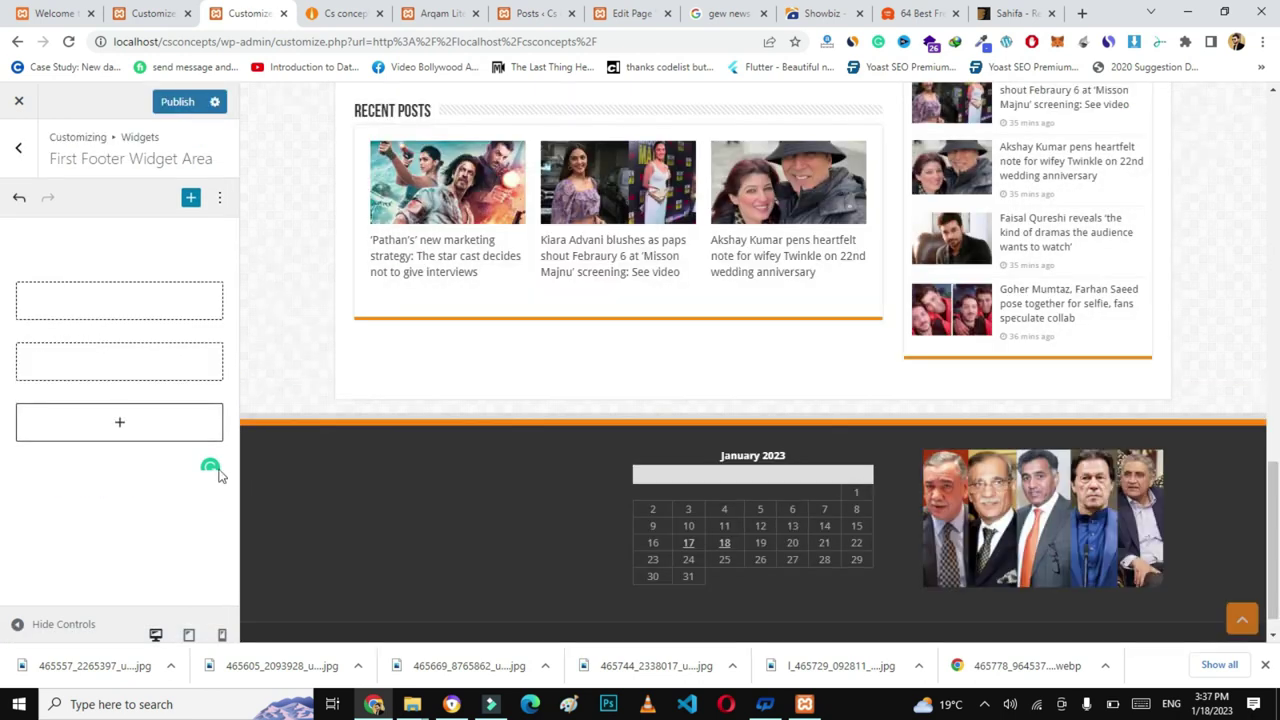
pyautogui.click(116, 305)
pyautogui.click(117, 305)
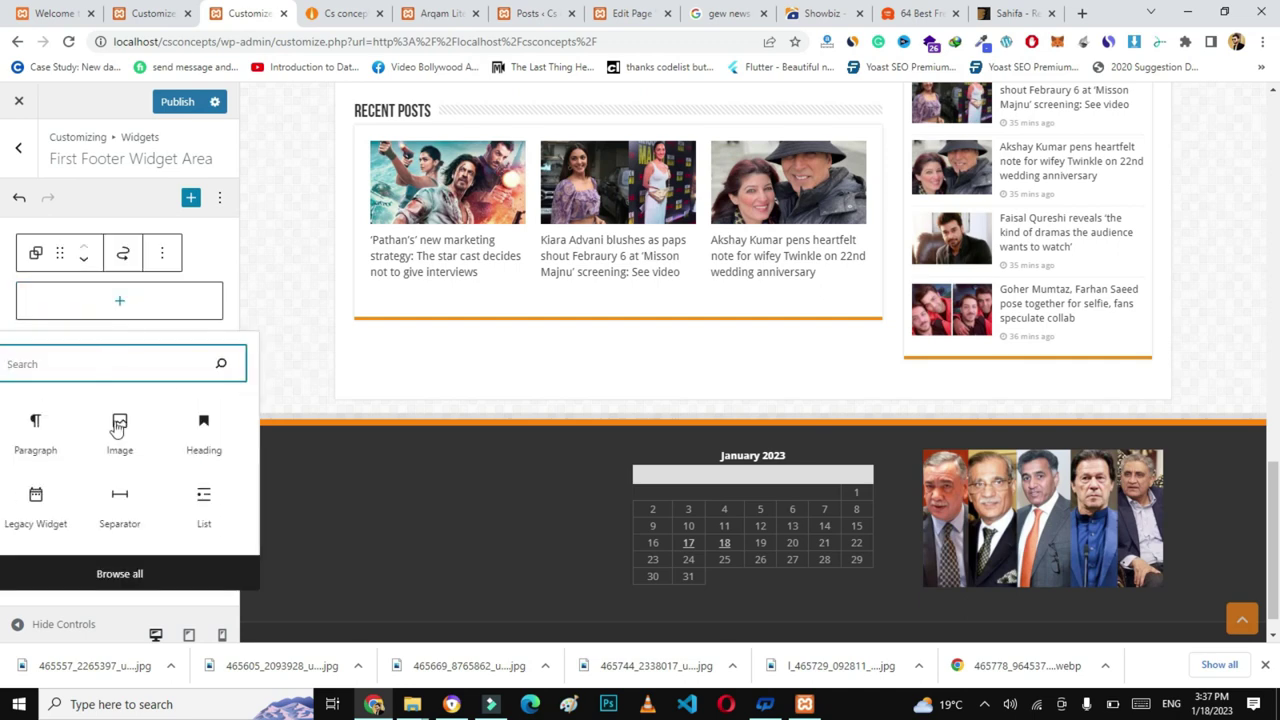
# - Insert the CS Concepts logo image from the media library into the first footer
pyautogui.click(119, 430)
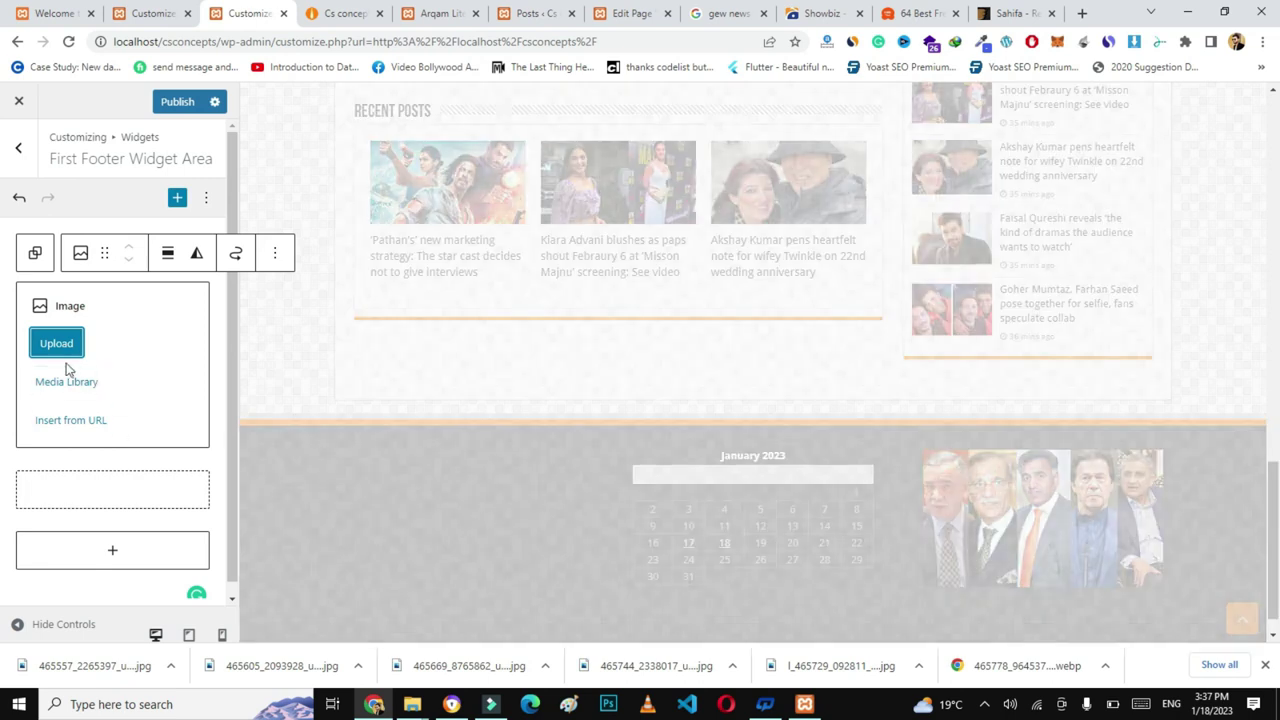
pyautogui.click(65, 381)
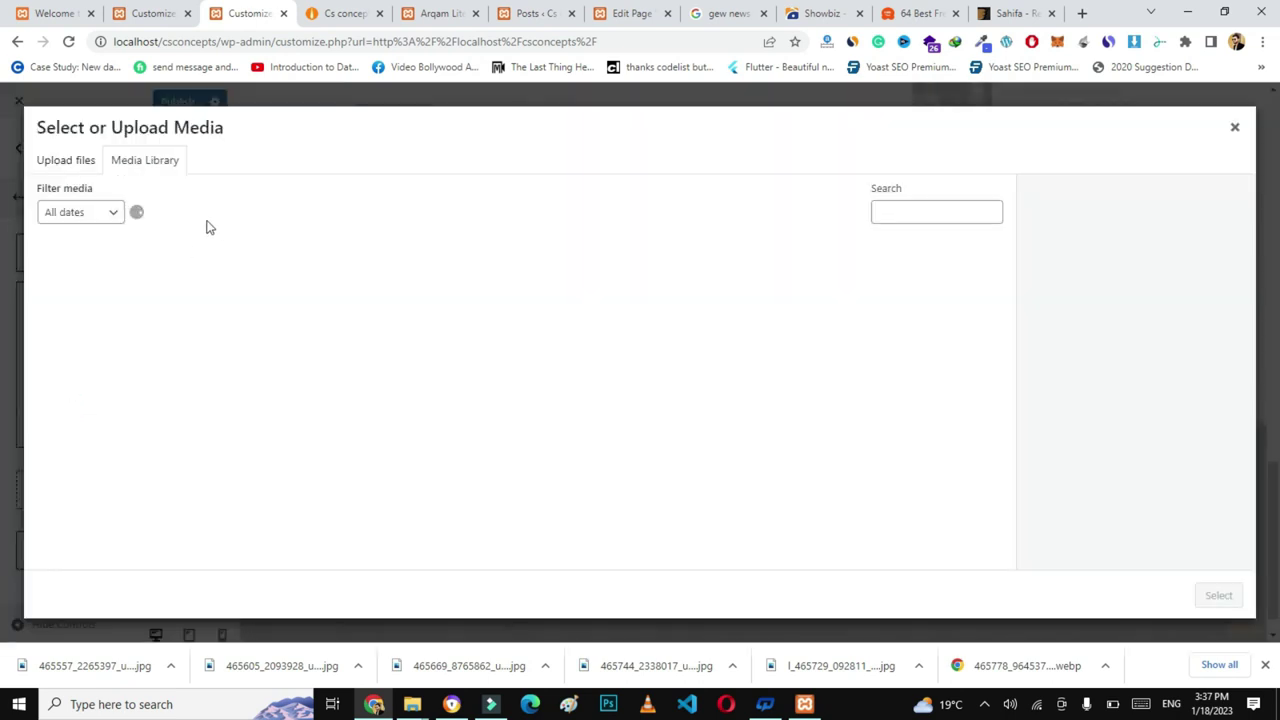
pyautogui.click(118, 524)
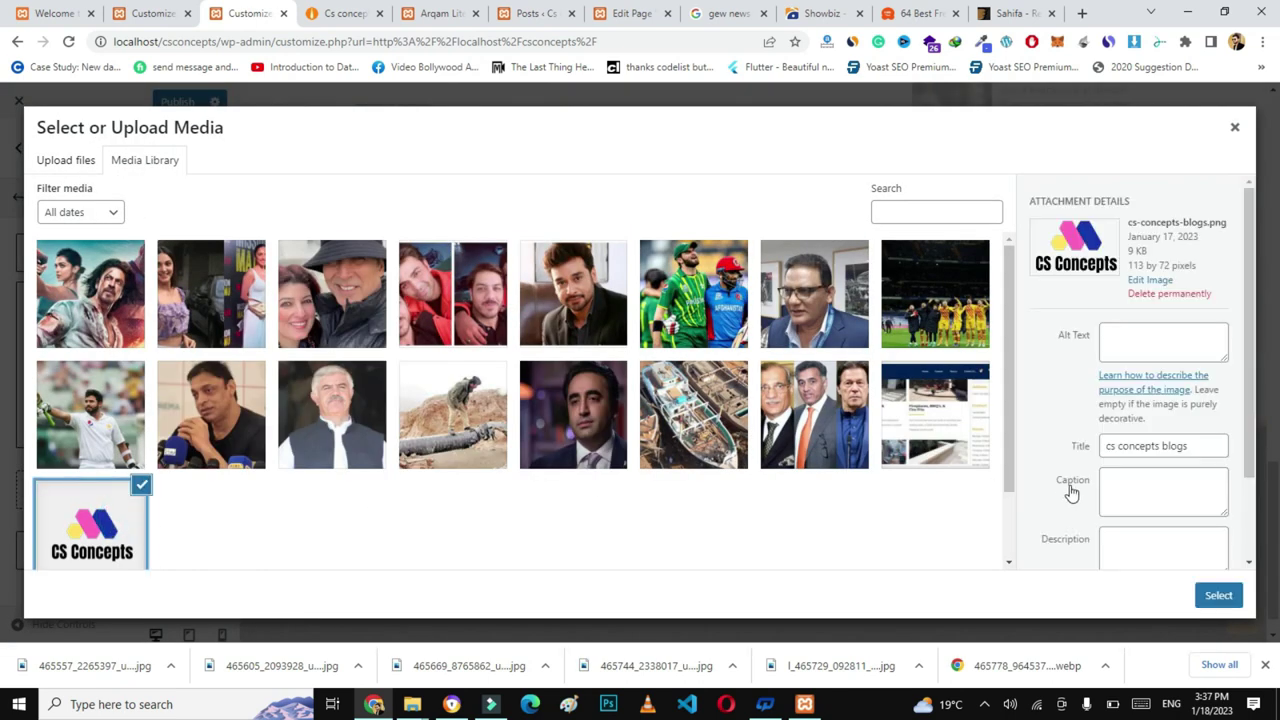
pyautogui.click(1218, 595)
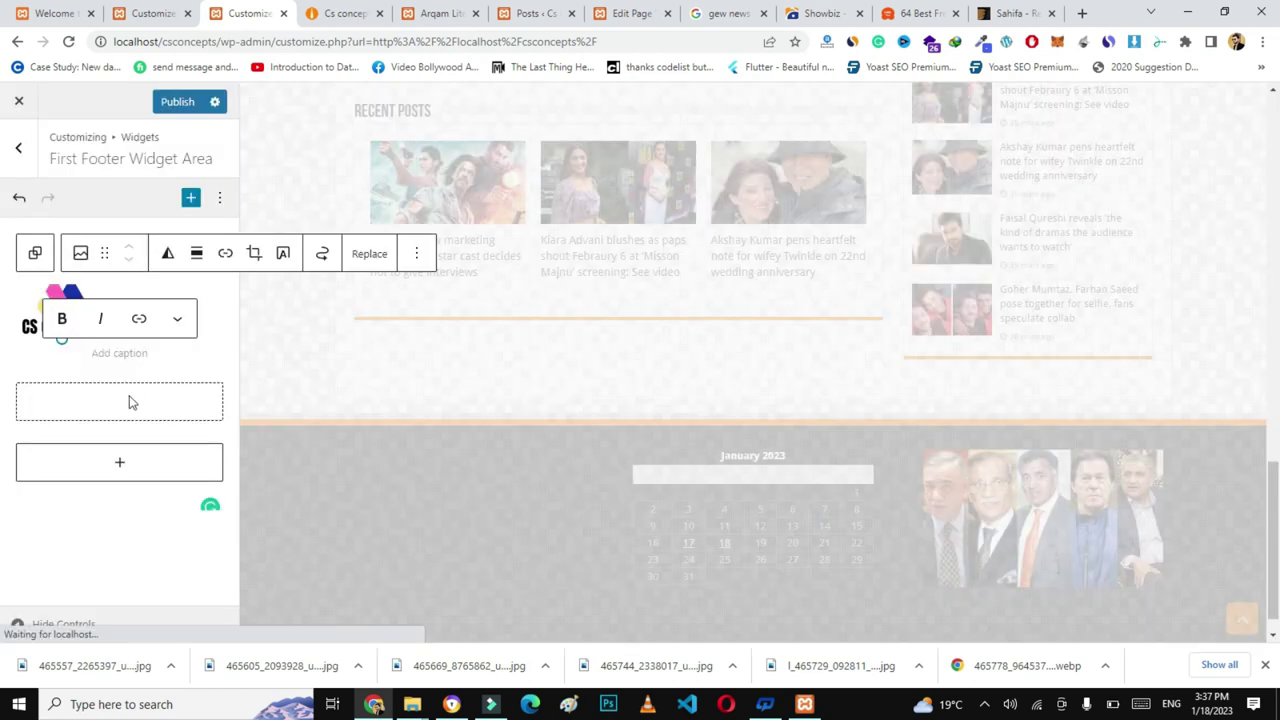
# - Add an empty Paragraph block beneath the logo via a 'text' search
pyautogui.click(123, 396)
pyautogui.click(116, 383)
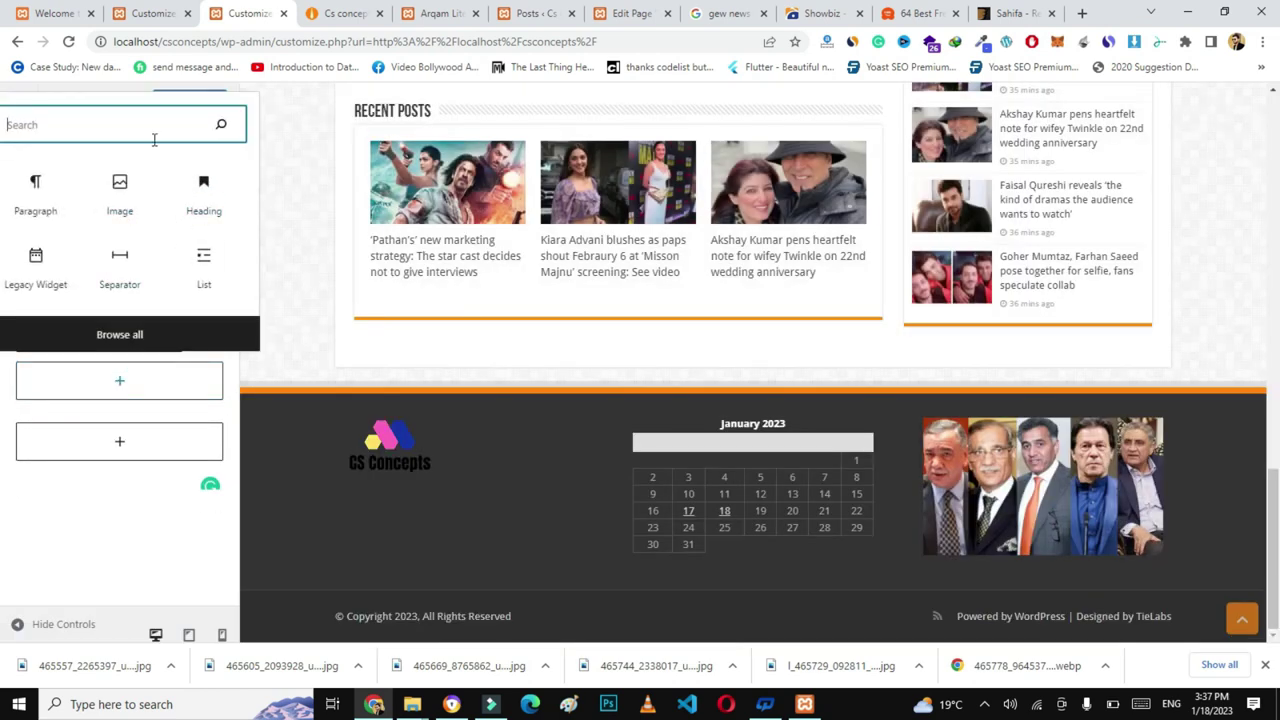
pyautogui.write('text')
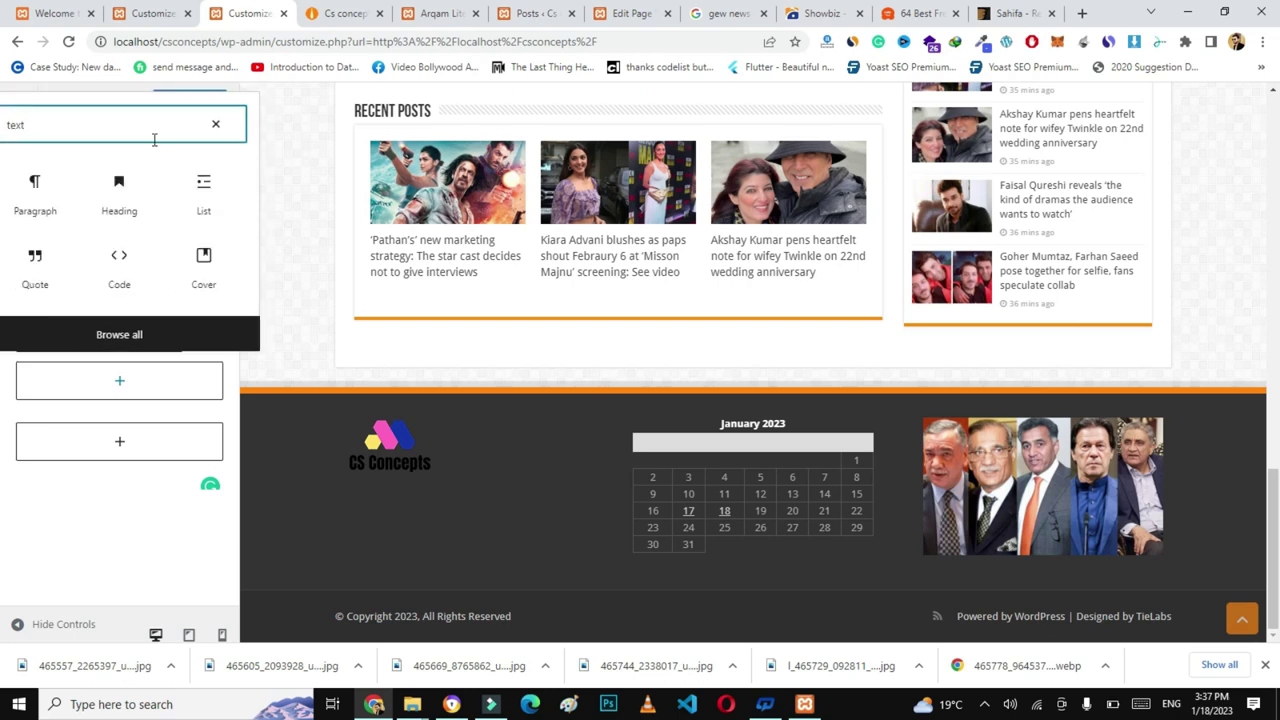
pyautogui.click(35, 192)
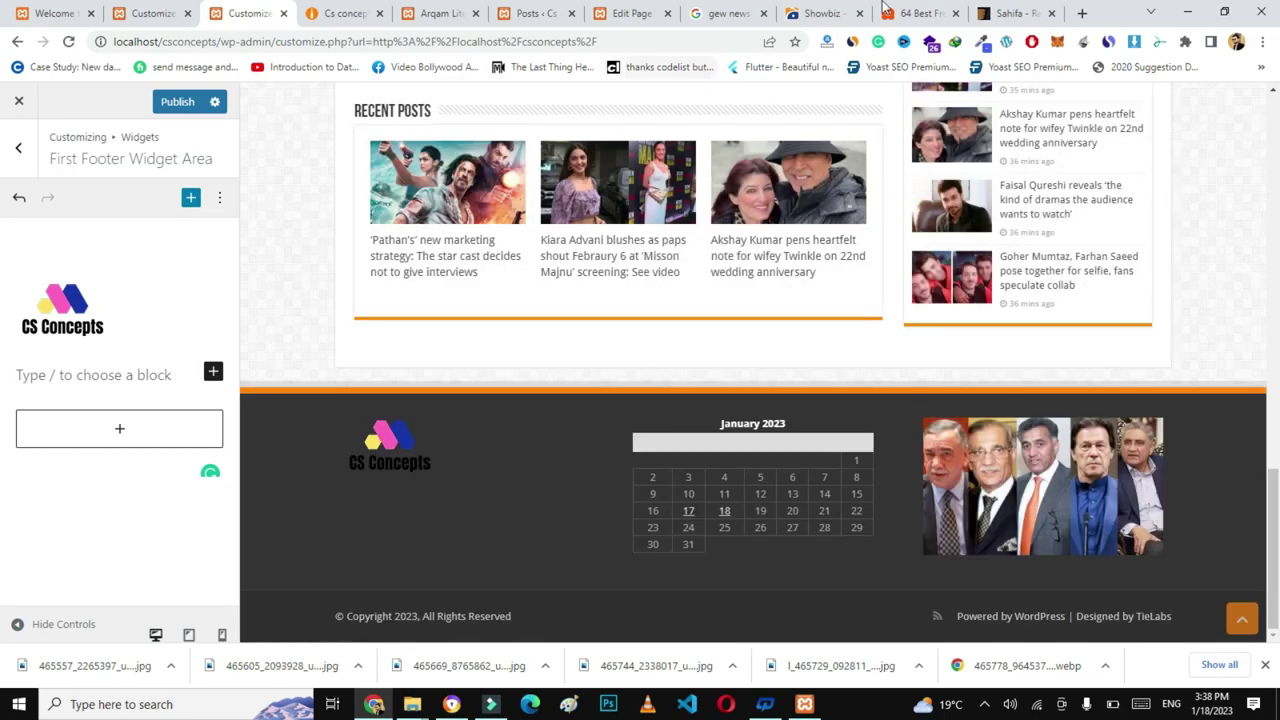
pyautogui.click(915, 13)
# - Copy the Hestia theme description and paste it into the footer paragraph block
pyautogui.rightClick(445, 289)
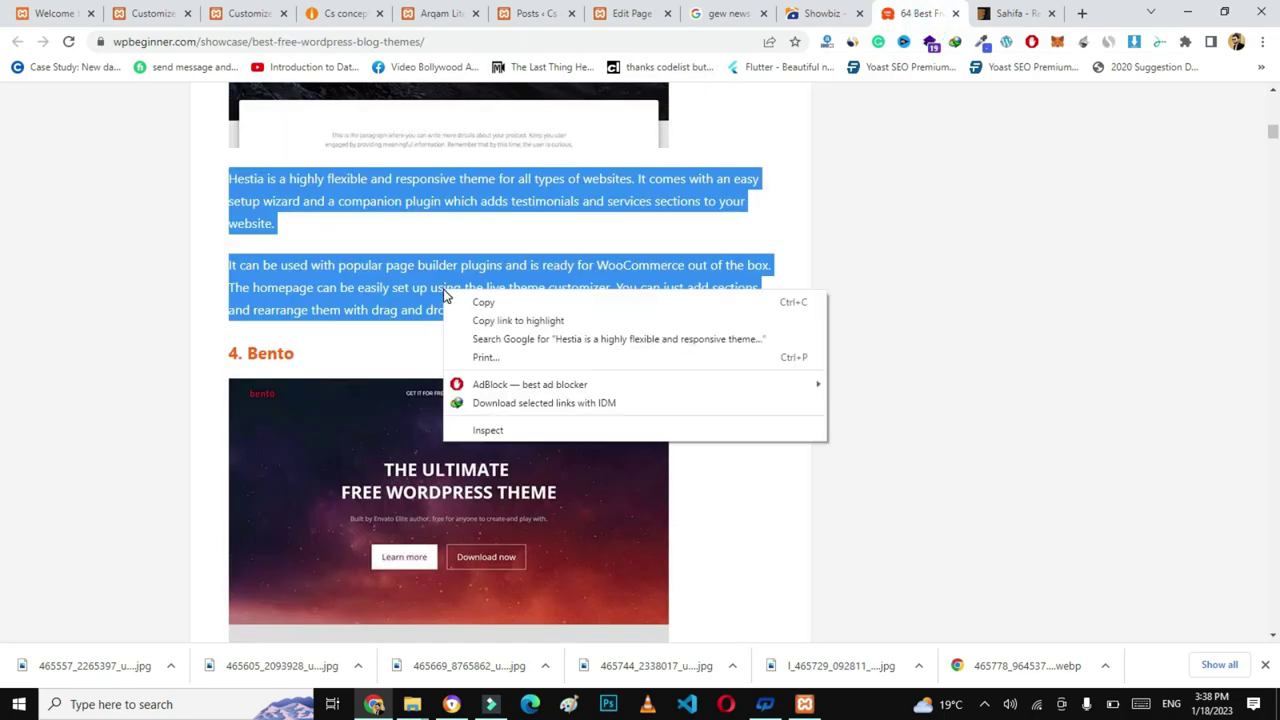
pyautogui.click(472, 300)
pyautogui.click(245, 13)
pyautogui.click(69, 376)
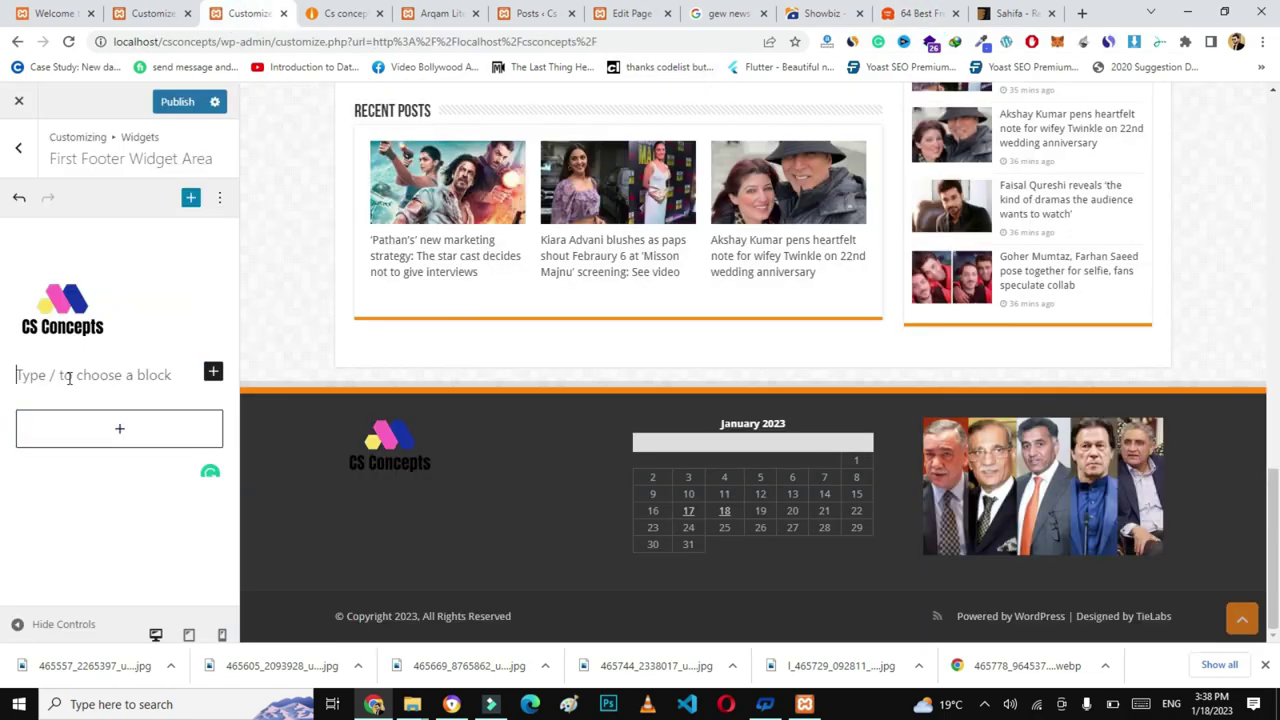
pyautogui.hotkey('ctrl', 'v')
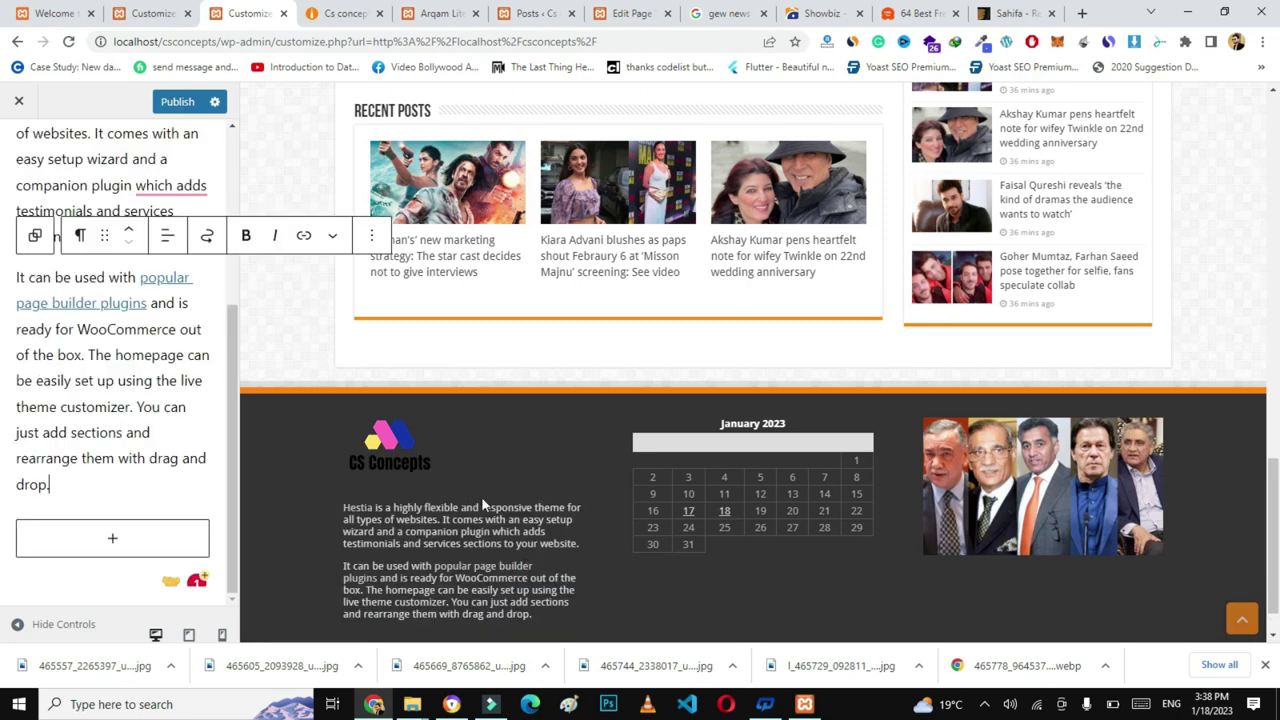
# - Go back to the widget areas and open the Second Footer Widget Area
pyautogui.scroll(2, 231, 345)
pyautogui.moveTo(231, 345); pyautogui.dragTo(234, 240)
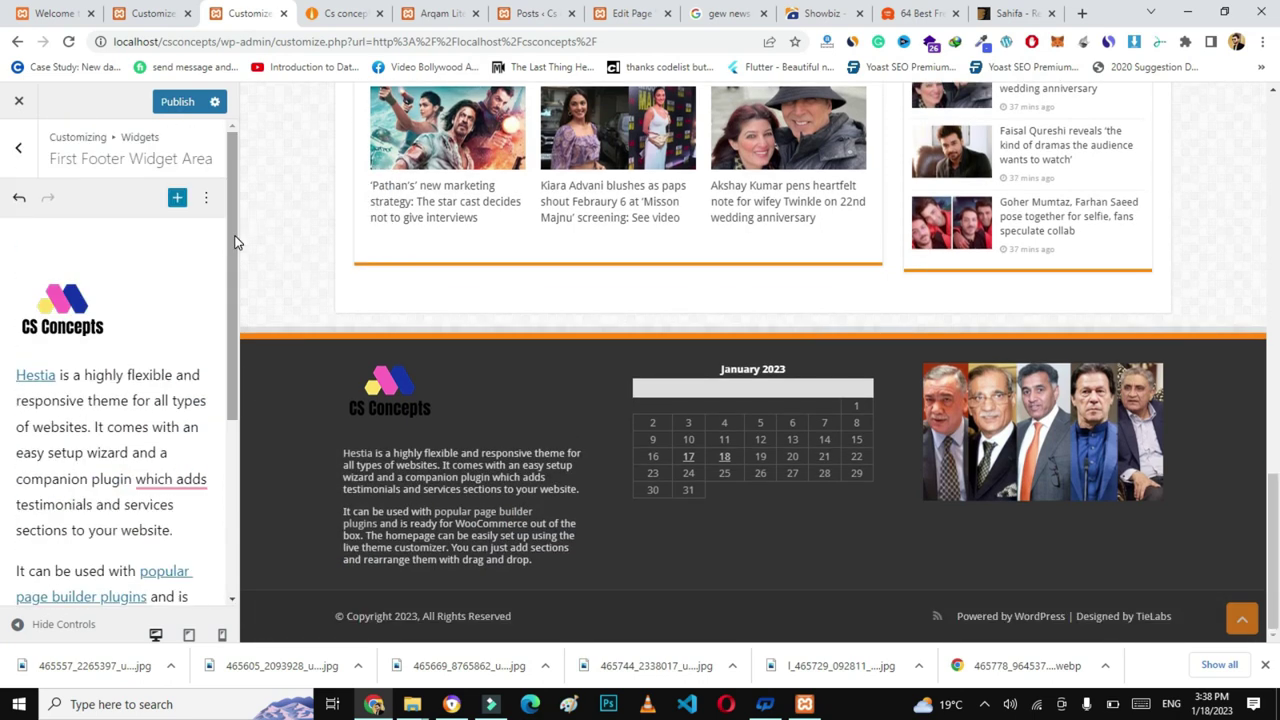
pyautogui.click(20, 160)
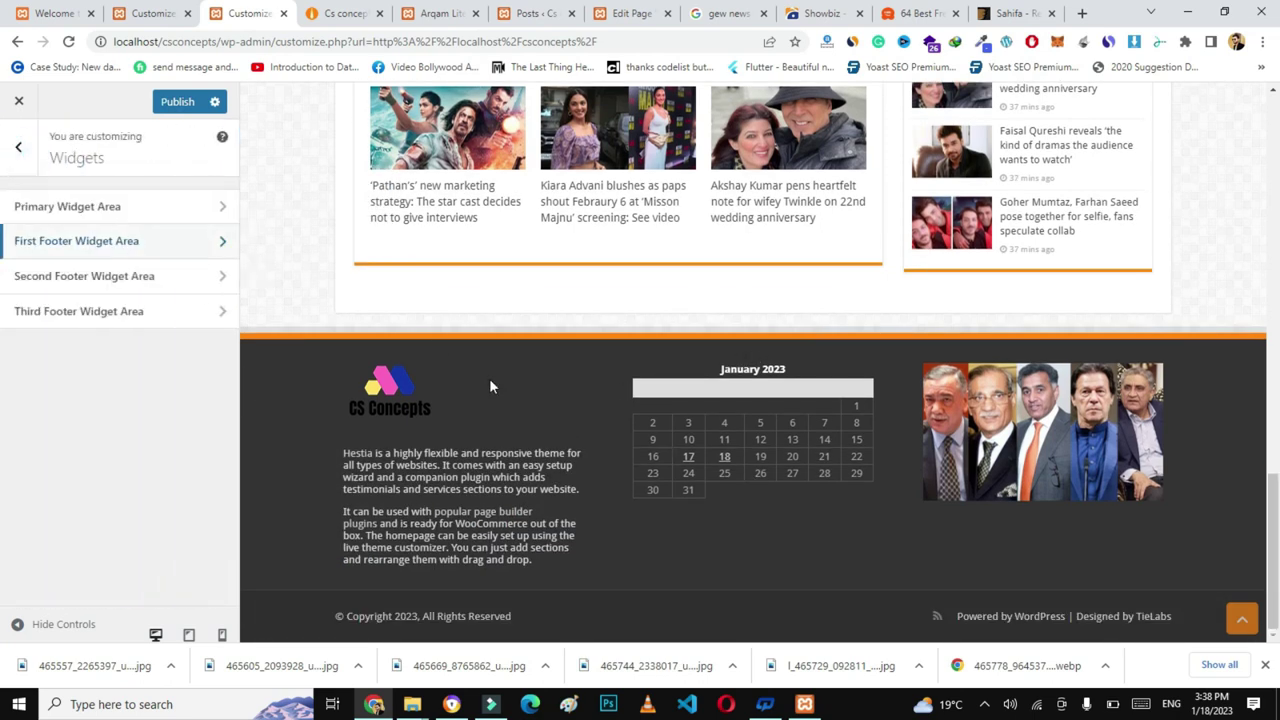
pyautogui.click(138, 279)
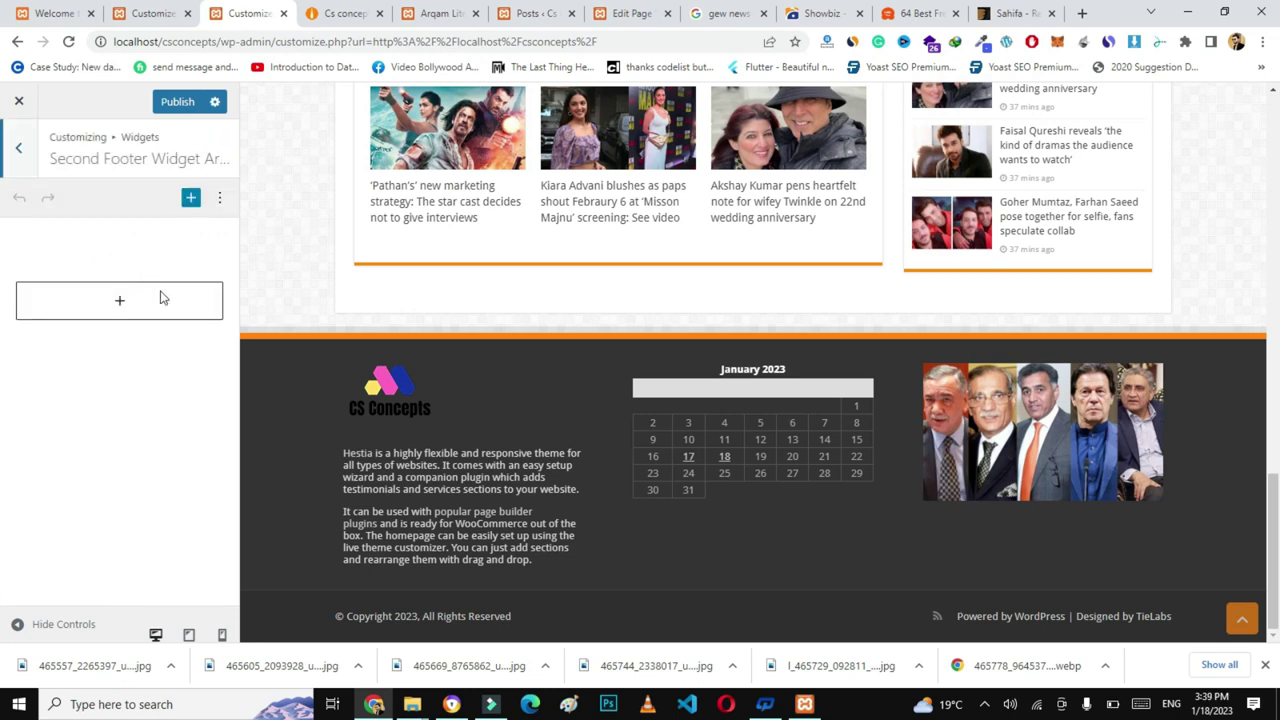
# - Remove the Calendar widget from the second footer column
pyautogui.click(156, 305)
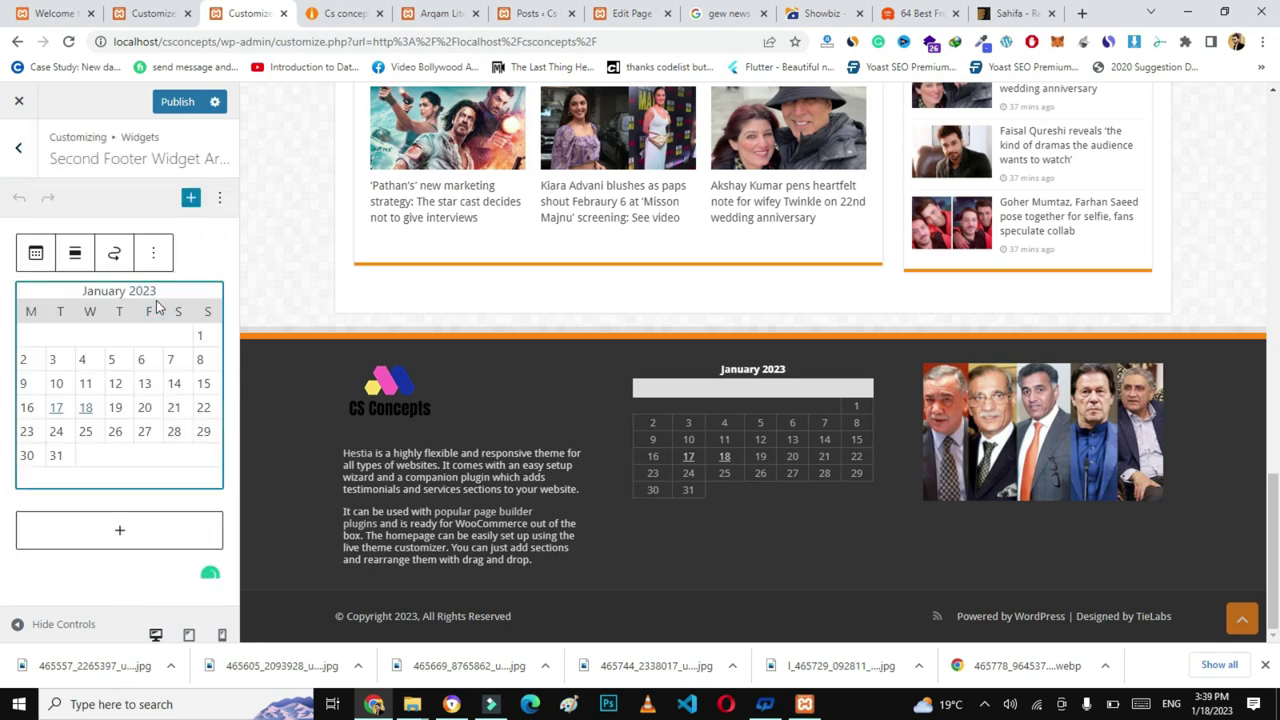
pyautogui.click(152, 255)
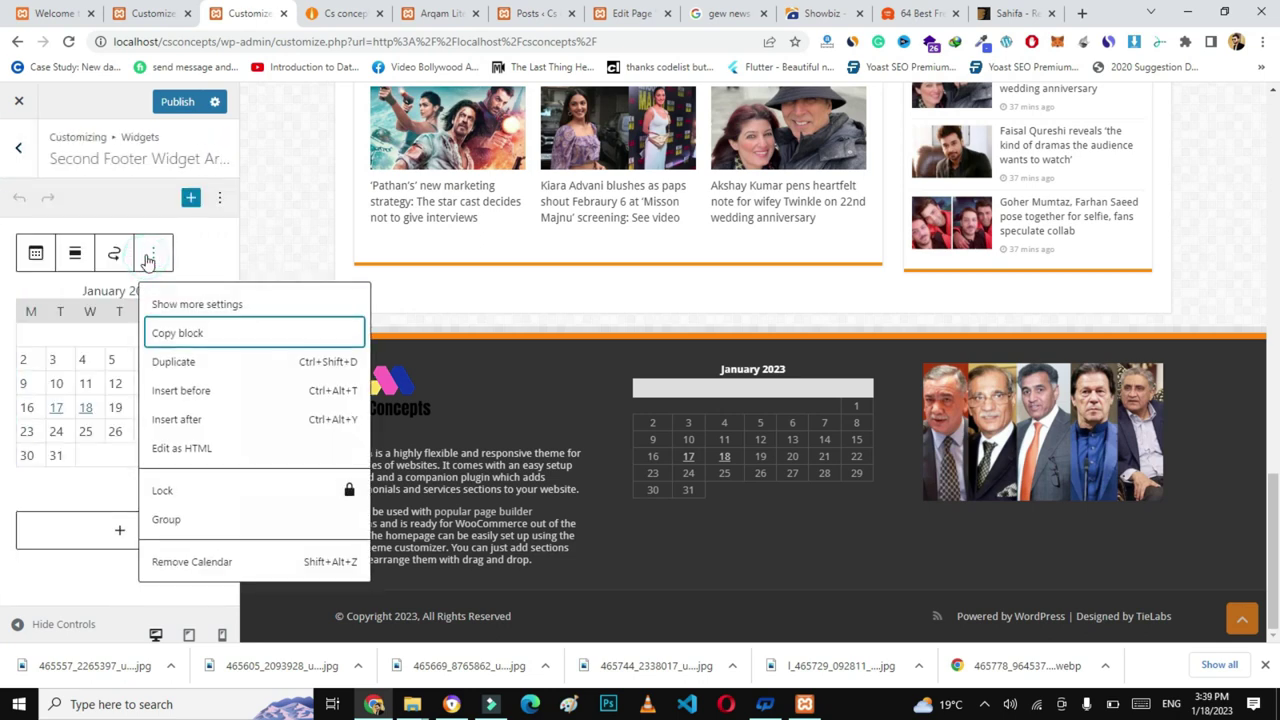
pyautogui.click(190, 556)
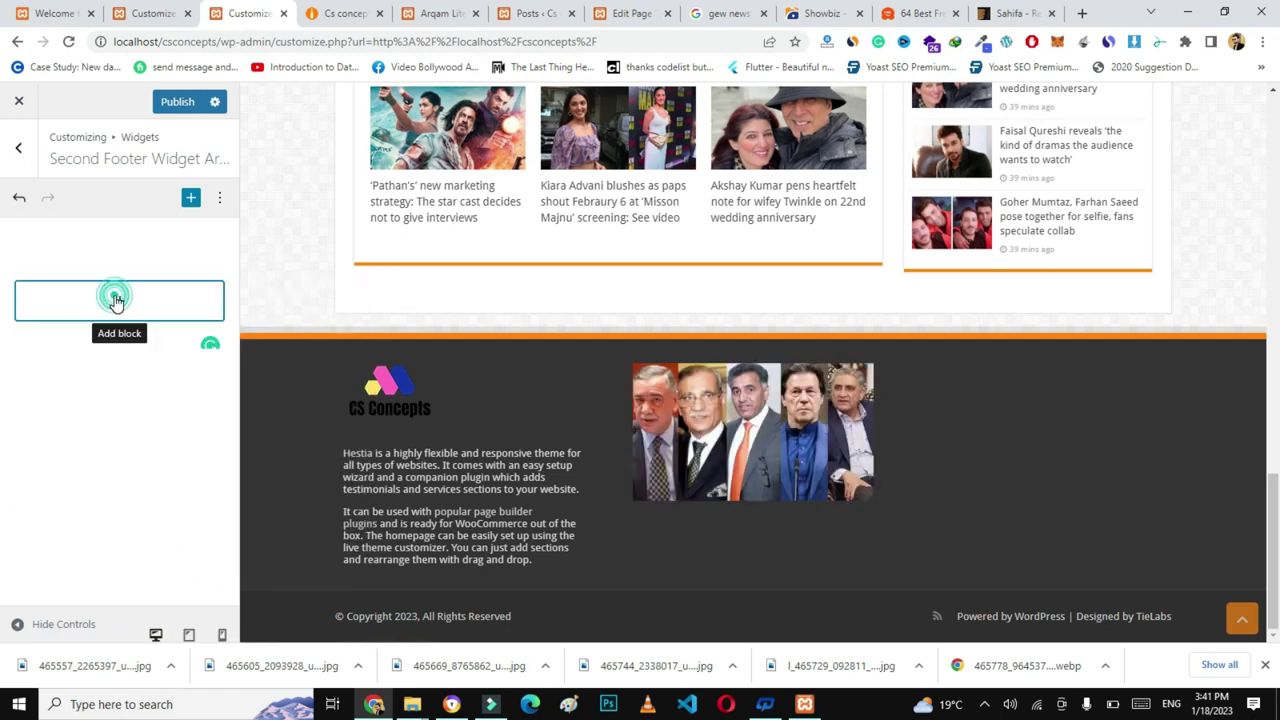
# - Add the 'Sahifa - Recent Comments with avatar' widget via a 'rece' search and preview it
pyautogui.click(114, 294)
pyautogui.click(100, 363)
pyautogui.write('r')
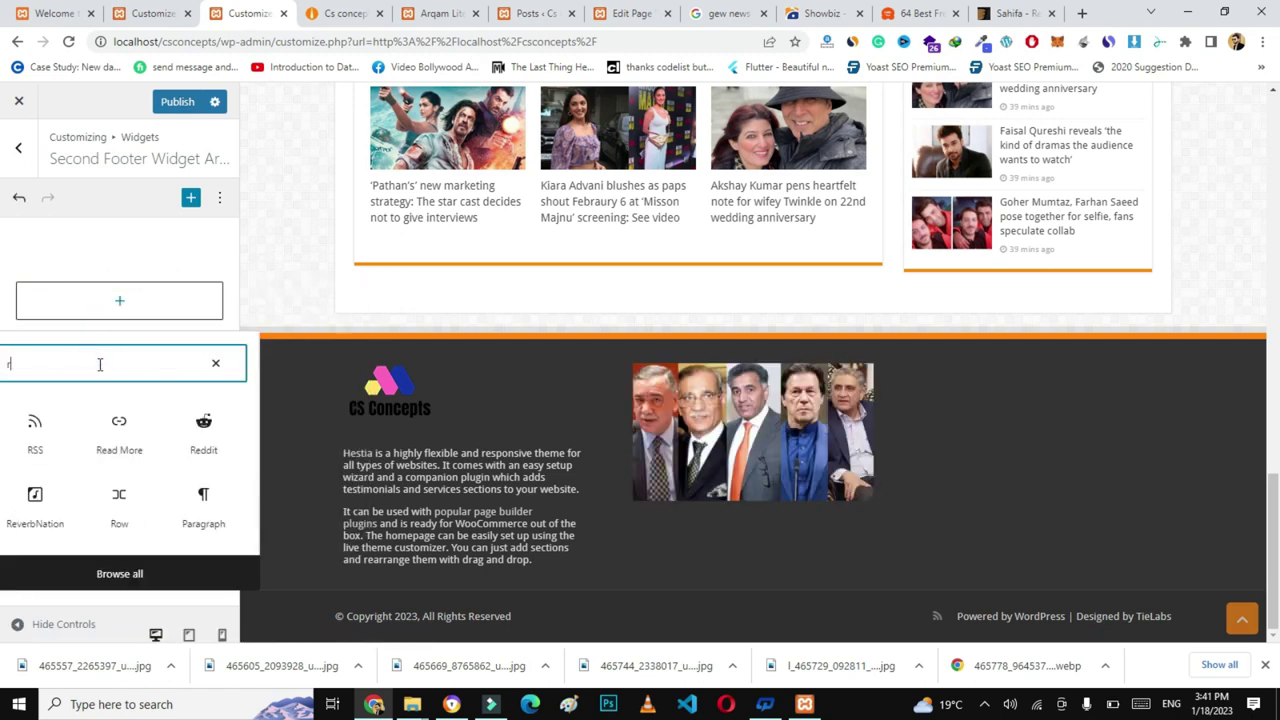
pyautogui.write('ecent')
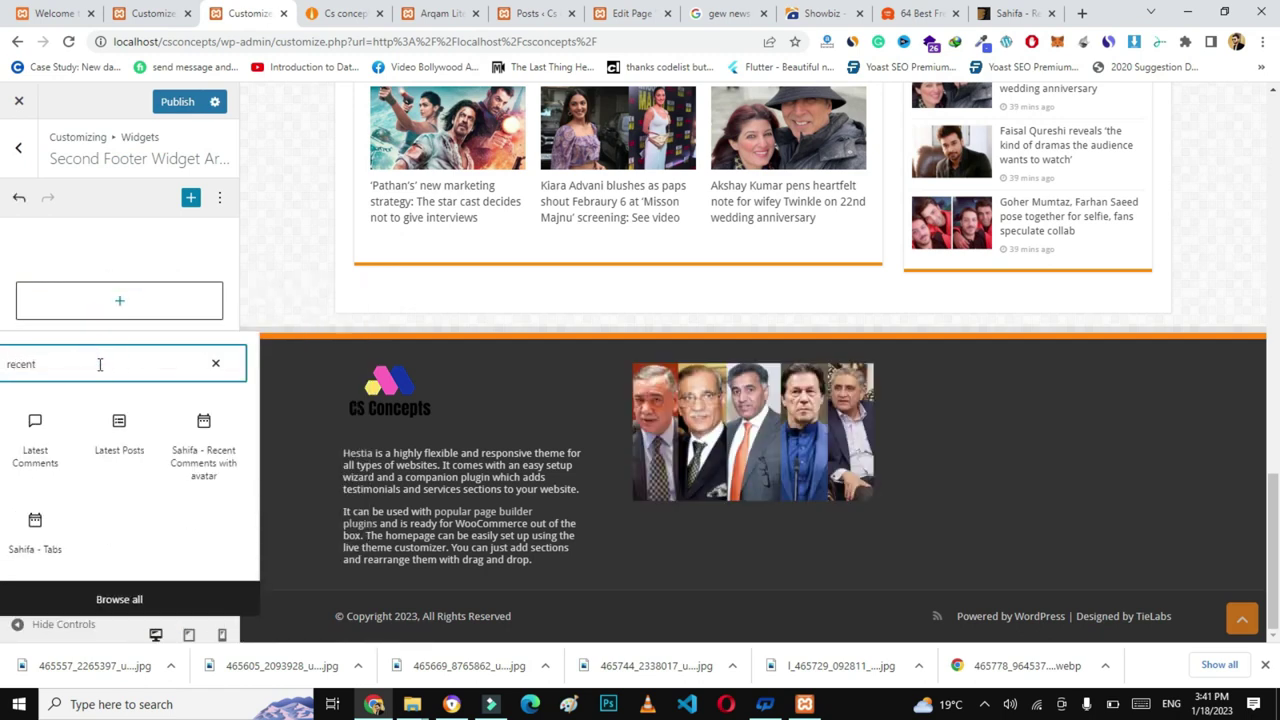
pyautogui.click(212, 449)
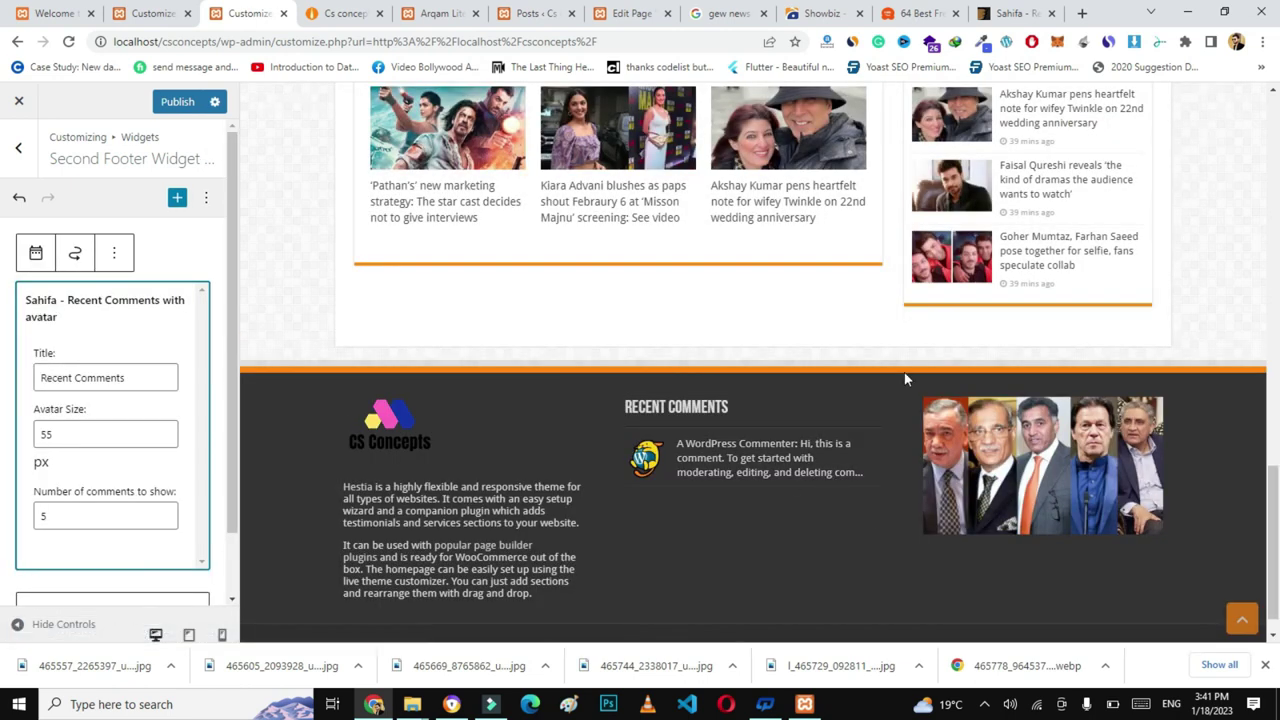
pyautogui.click(790, 425)
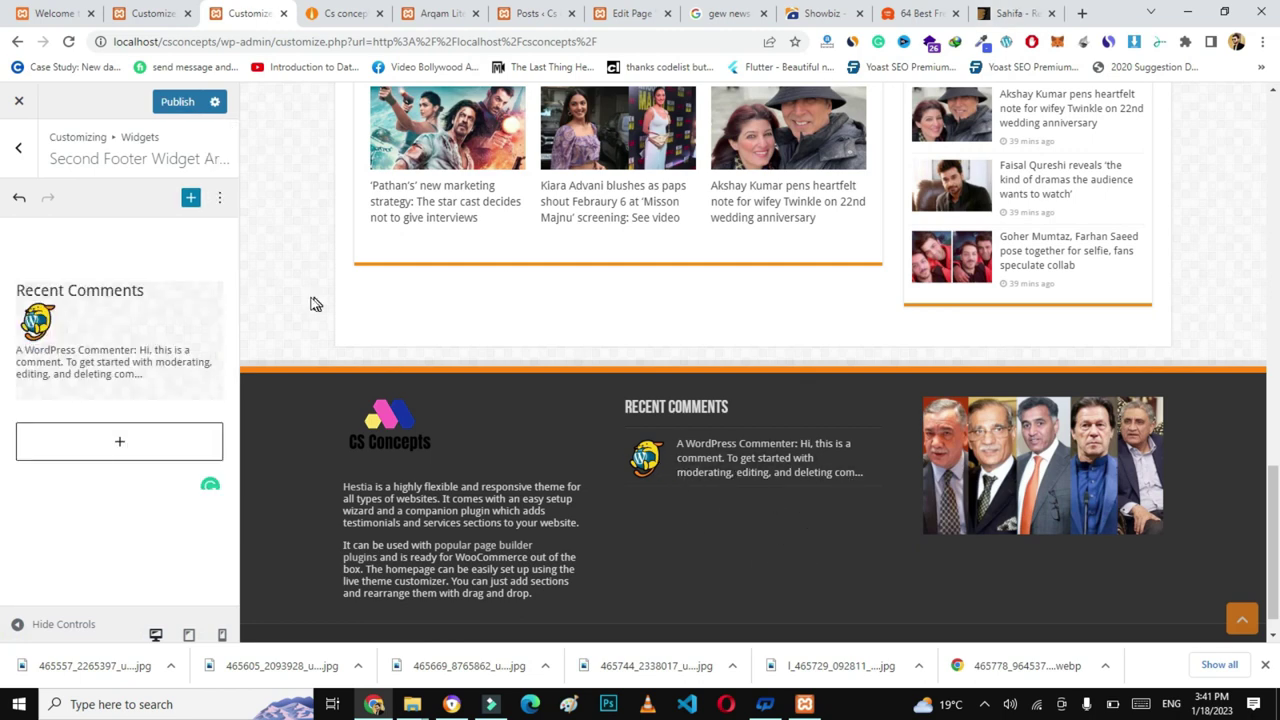
pyautogui.click(18, 147)
pyautogui.click(168, 311)
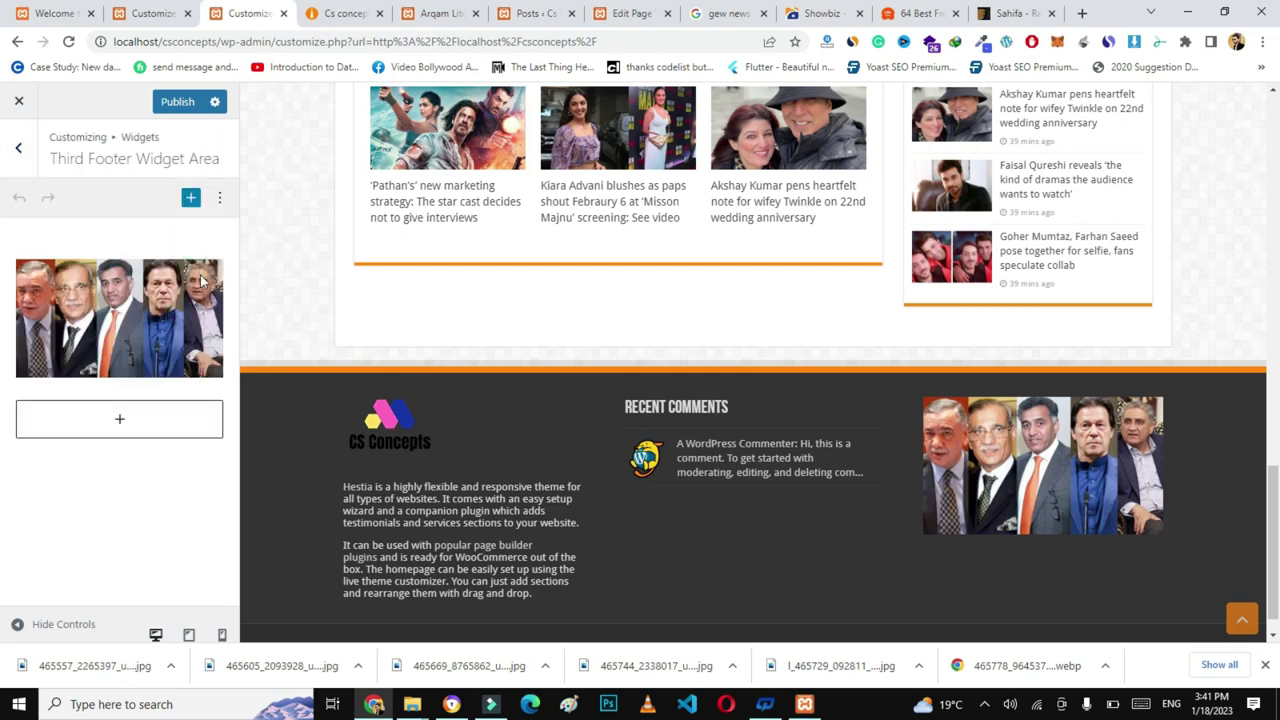
# - Remove the group photo image block from the Third Footer Widget Area
pyautogui.click(203, 280)
pyautogui.click(322, 237)
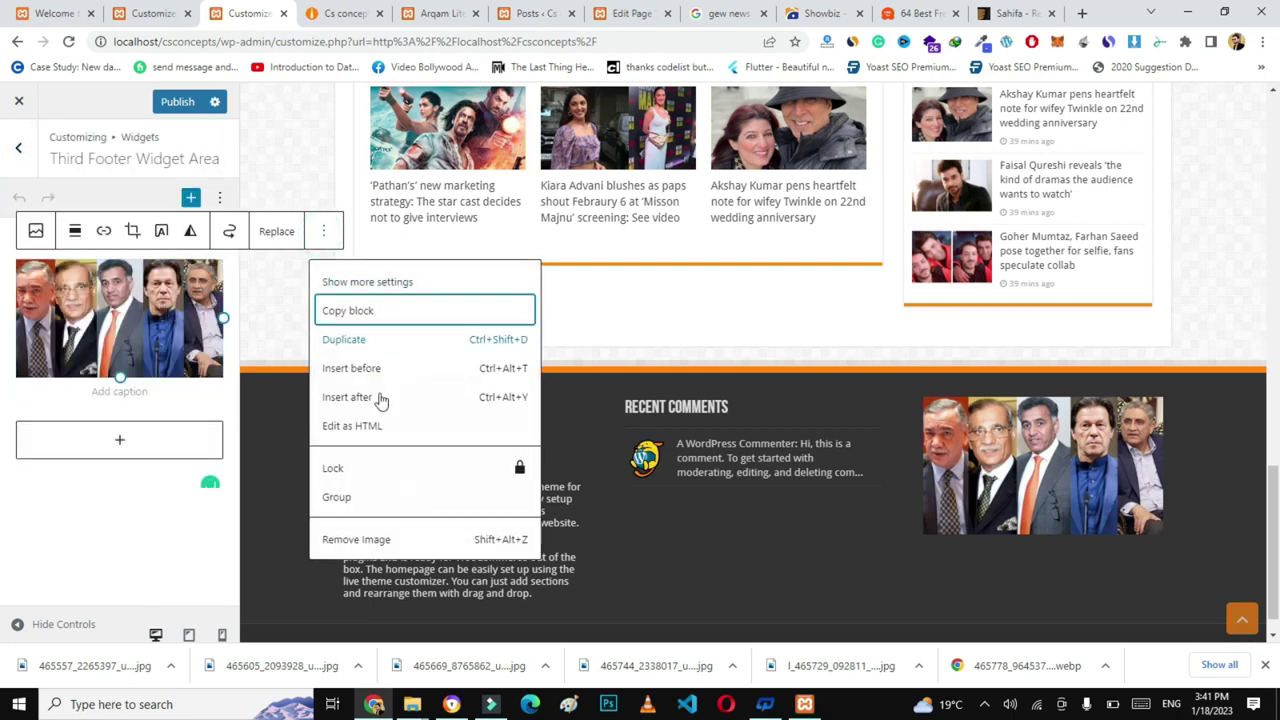
pyautogui.click(345, 543)
# - Insert an 'Arqam Lite - Social Counter' widget with its Style set to Colored Icons
pyautogui.click(137, 306)
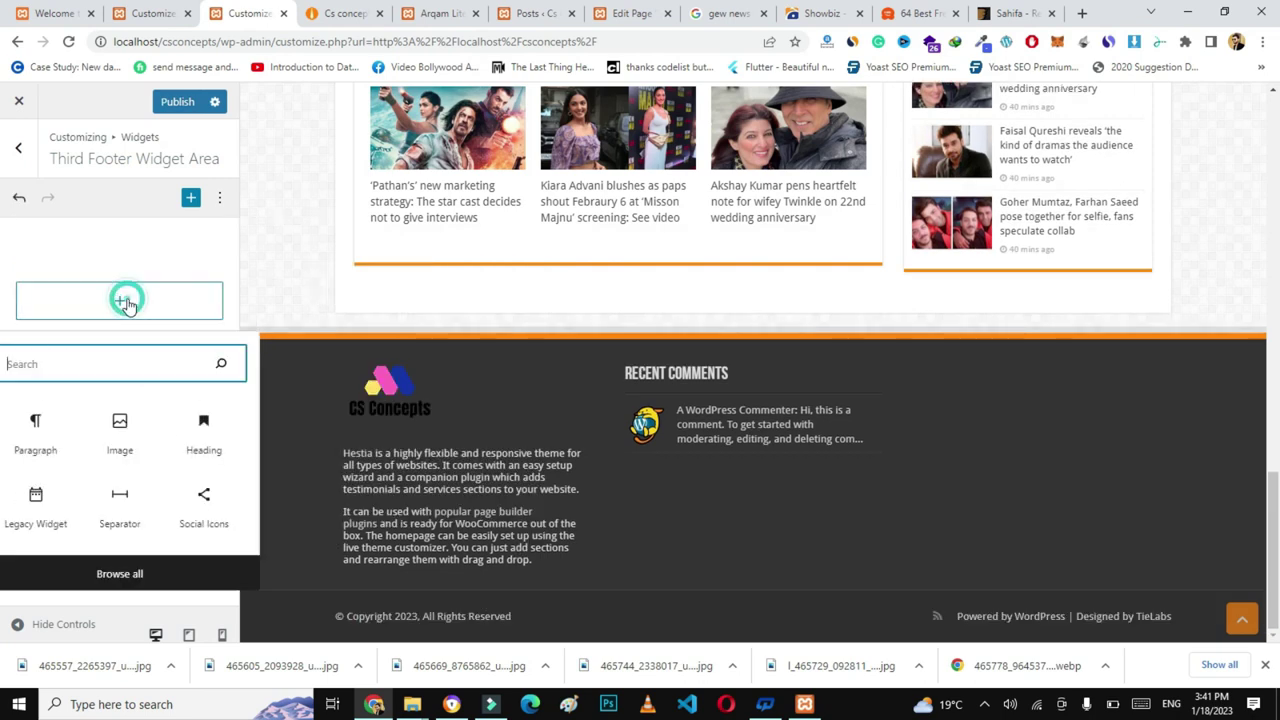
pyautogui.click(85, 364)
pyautogui.write('social')
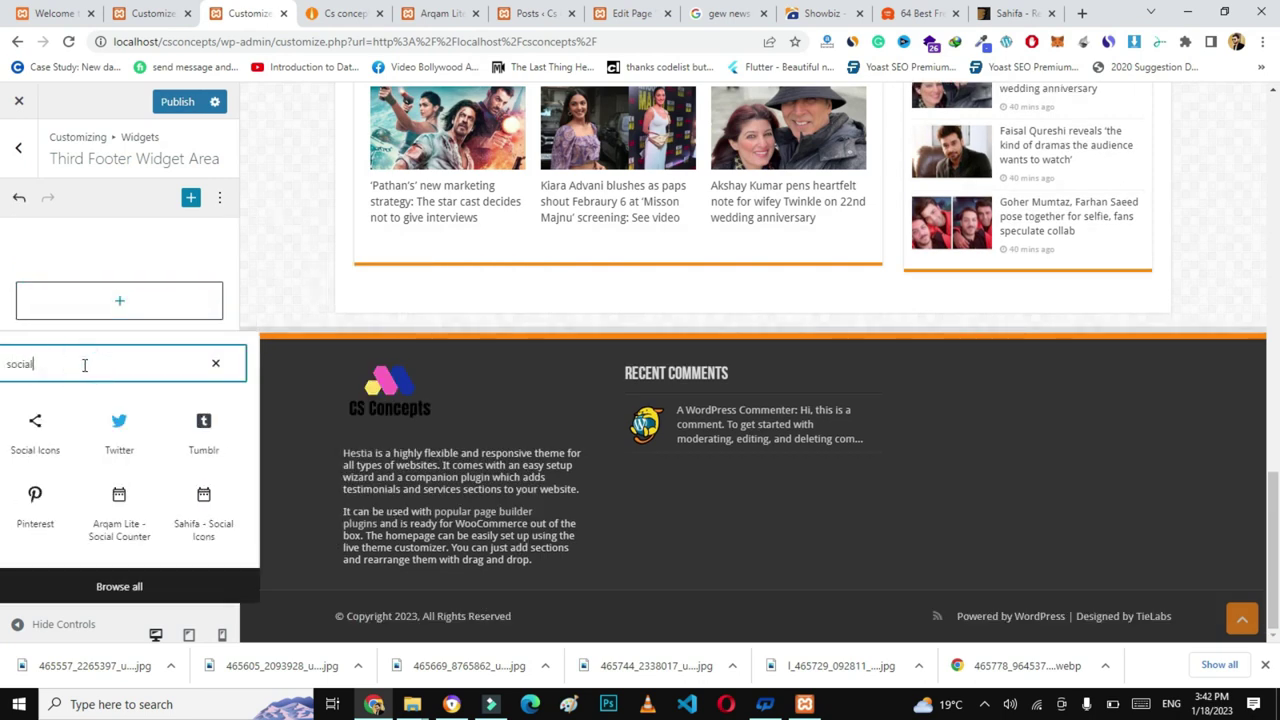
pyautogui.click(117, 515)
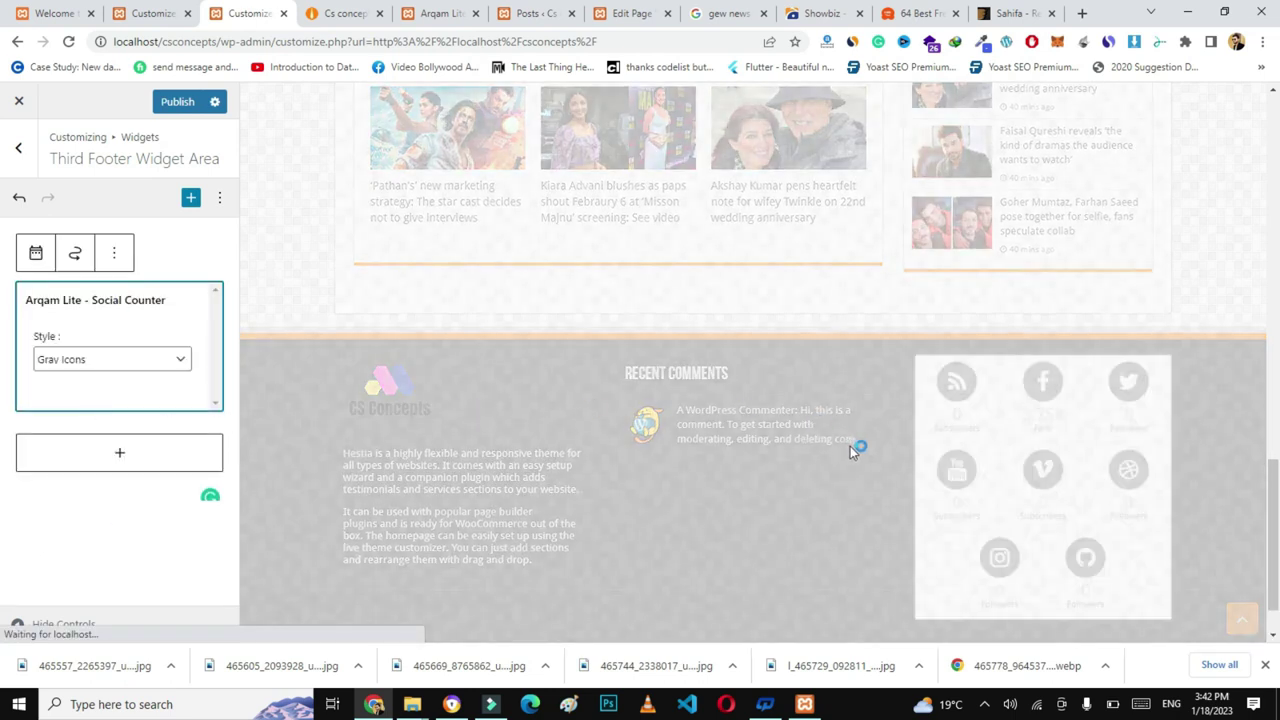
pyautogui.click(125, 358)
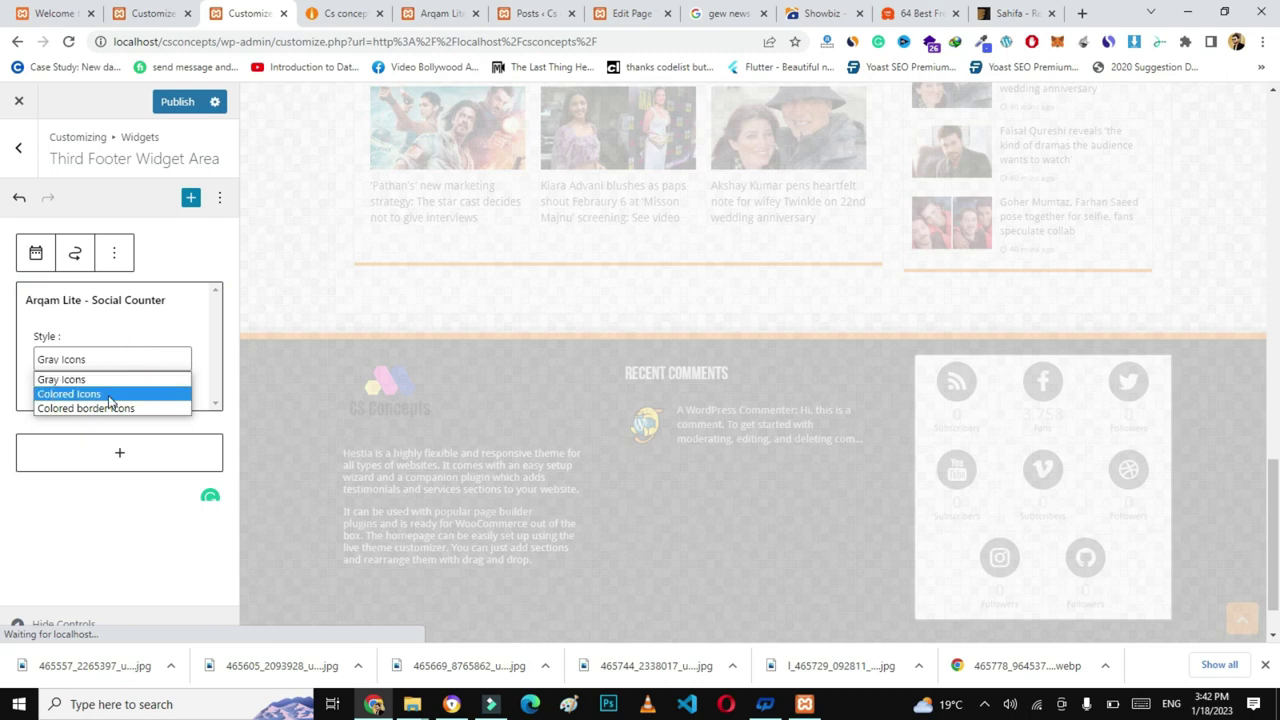
pyautogui.click(120, 394)
pyautogui.click(104, 548)
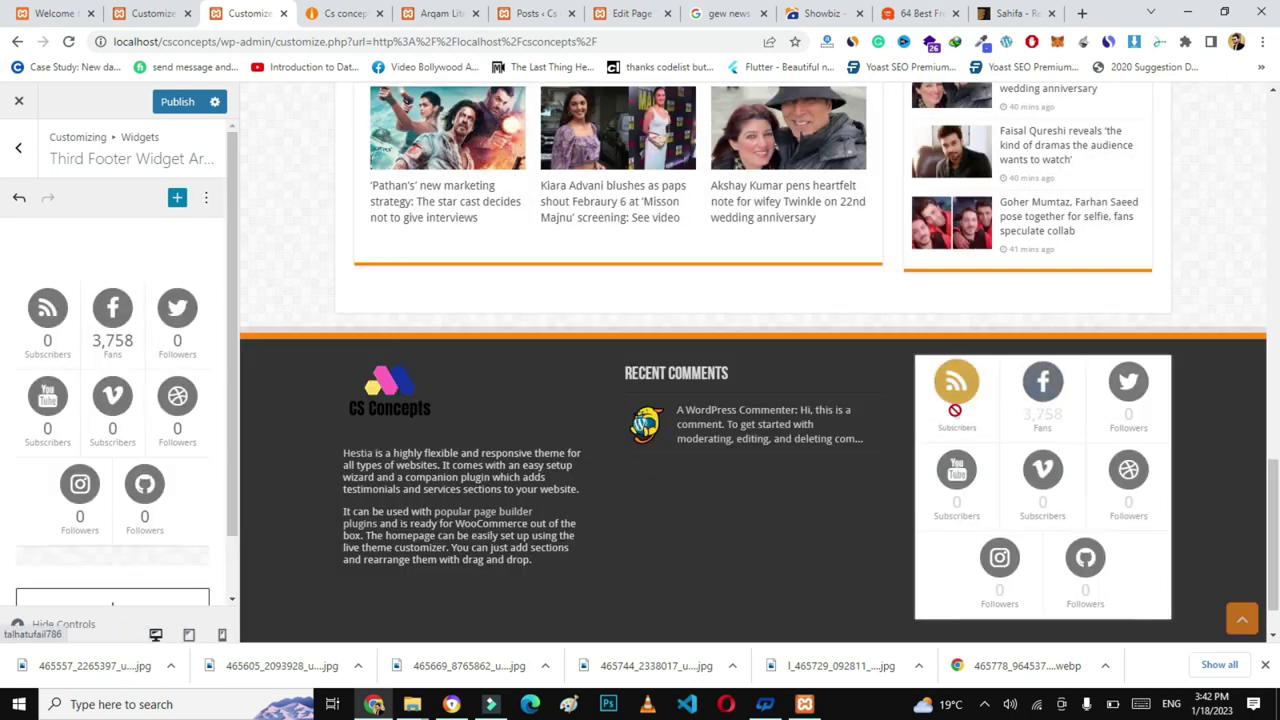
# - Publish the footer widget changes and return to the live Cs concepts site
pyautogui.scroll(-1, 1187, 451)
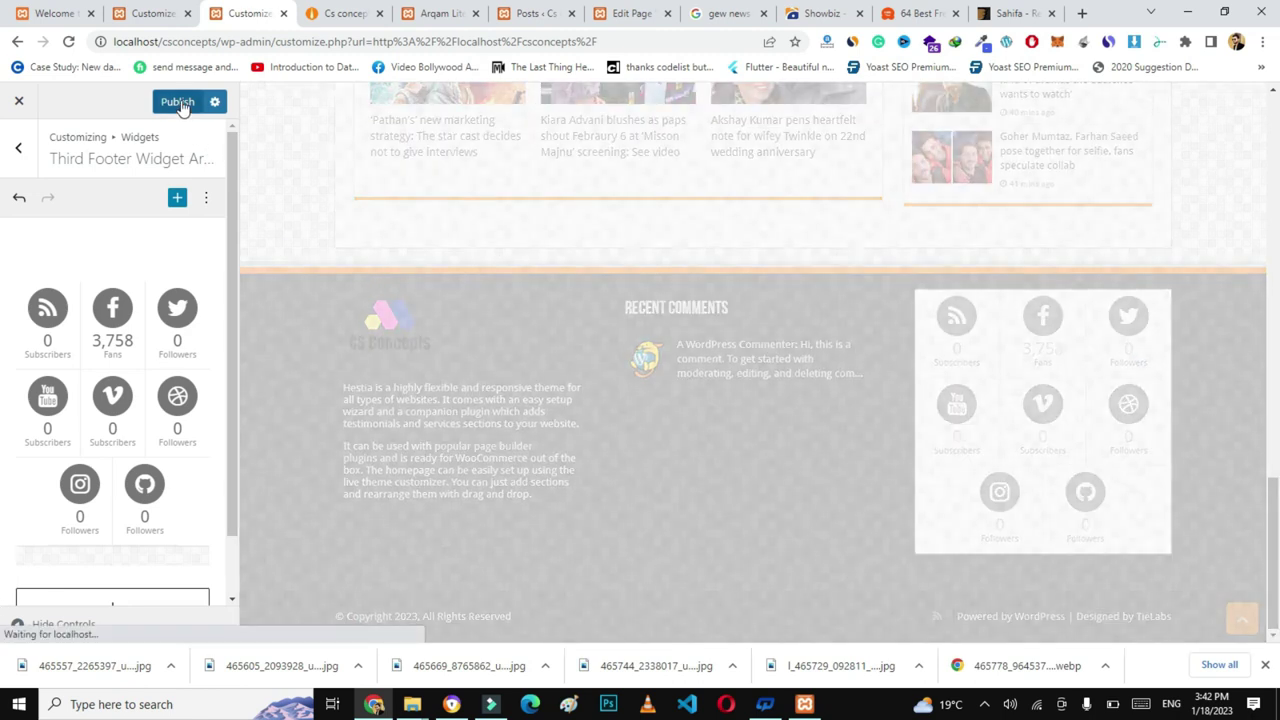
pyautogui.click(177, 101)
pyautogui.click(316, 12)
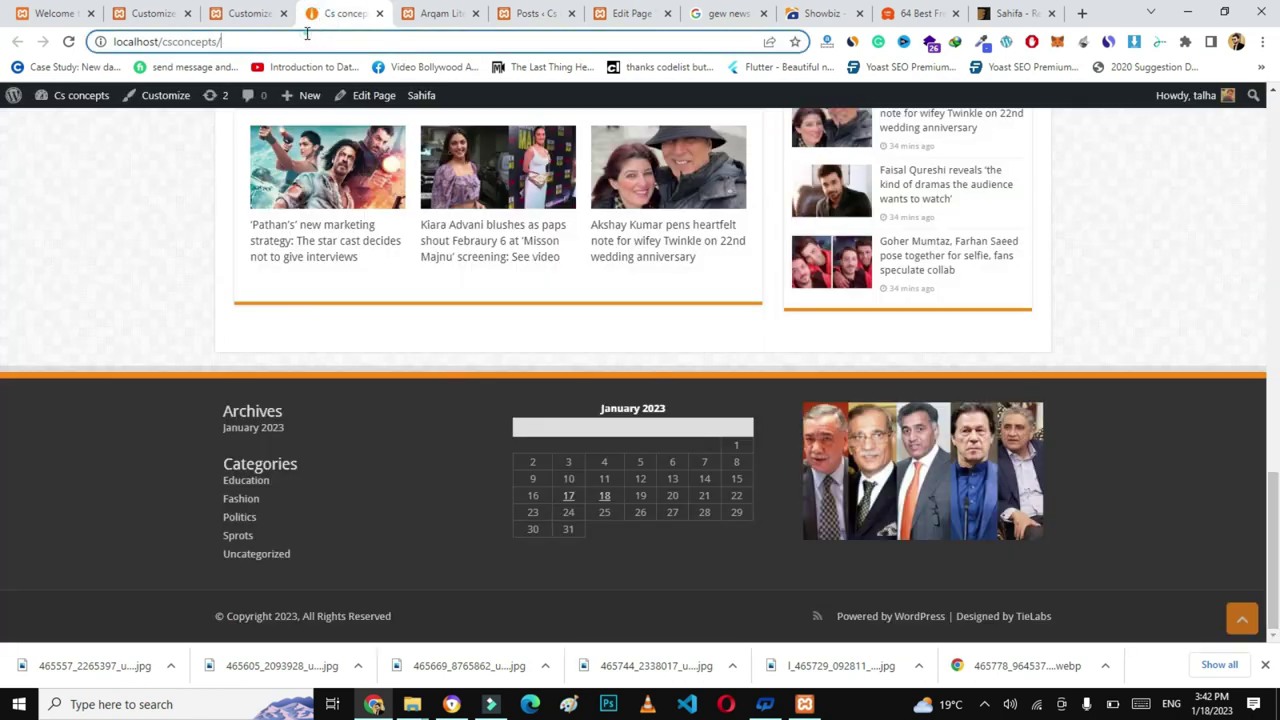
# - Reload the live Cs concepts site, check the new footer, then return to the Posts admin
pyautogui.click(307, 36)
pyautogui.press('Return')
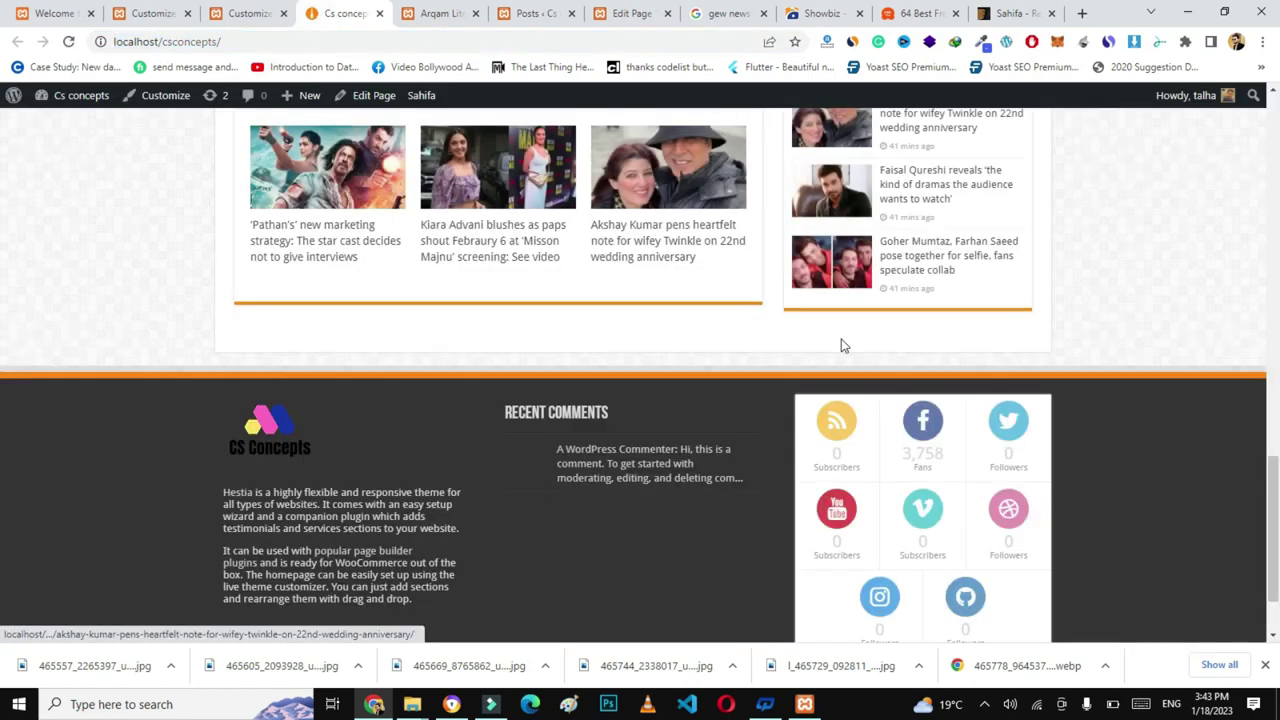
pyautogui.scroll(-2, 0, 591)
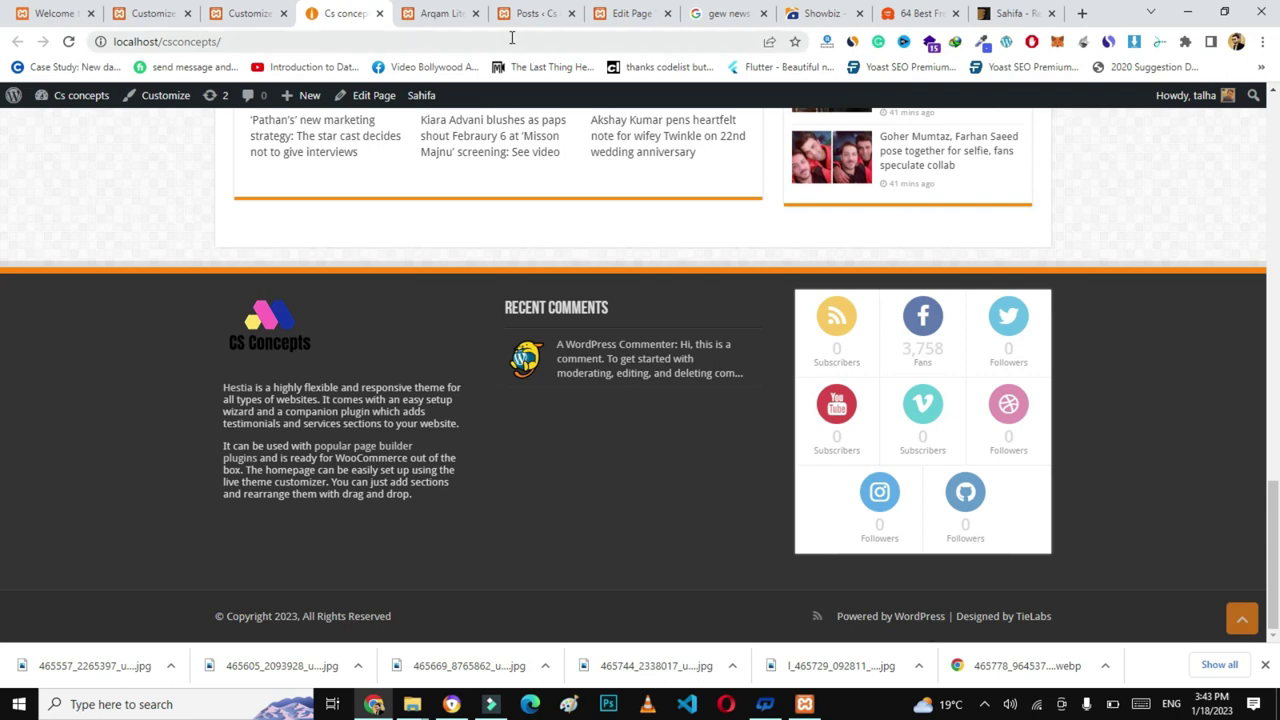
pyautogui.click(541, 13)
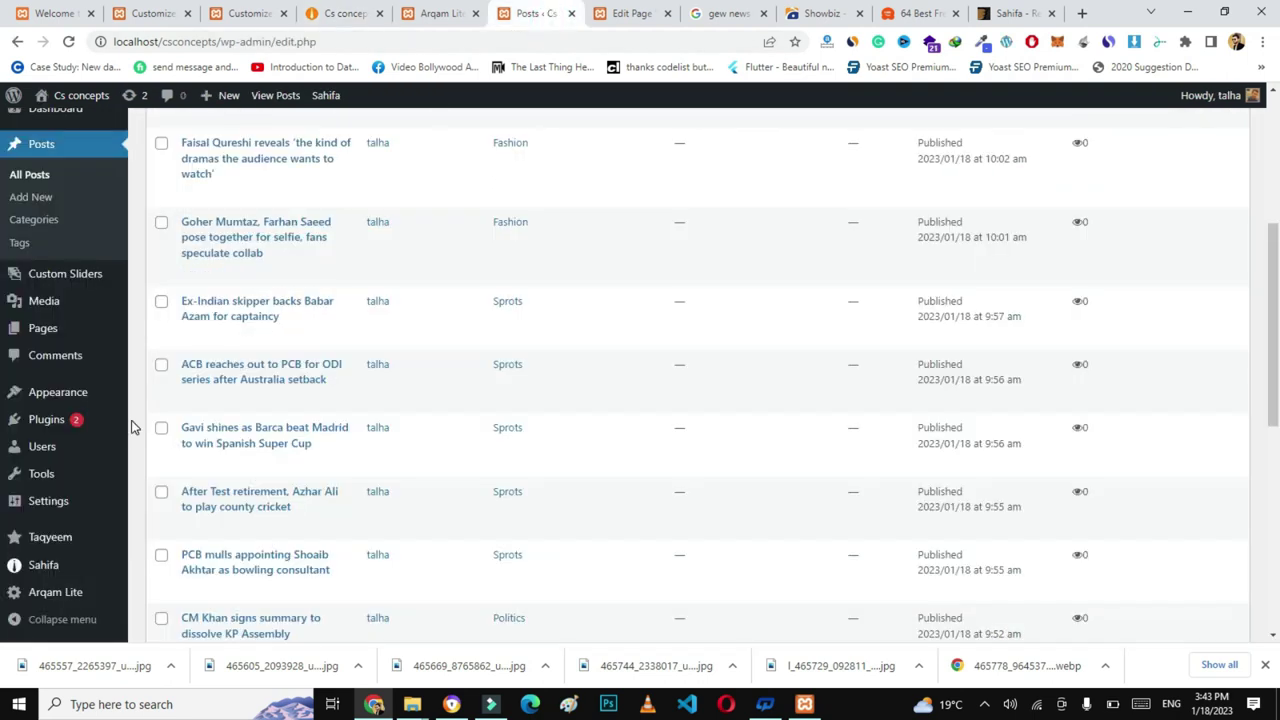
# - Open the Footer Settings section of the Sahifa theme settings
pyautogui.moveTo(43, 568)
pyautogui.click(163, 537)
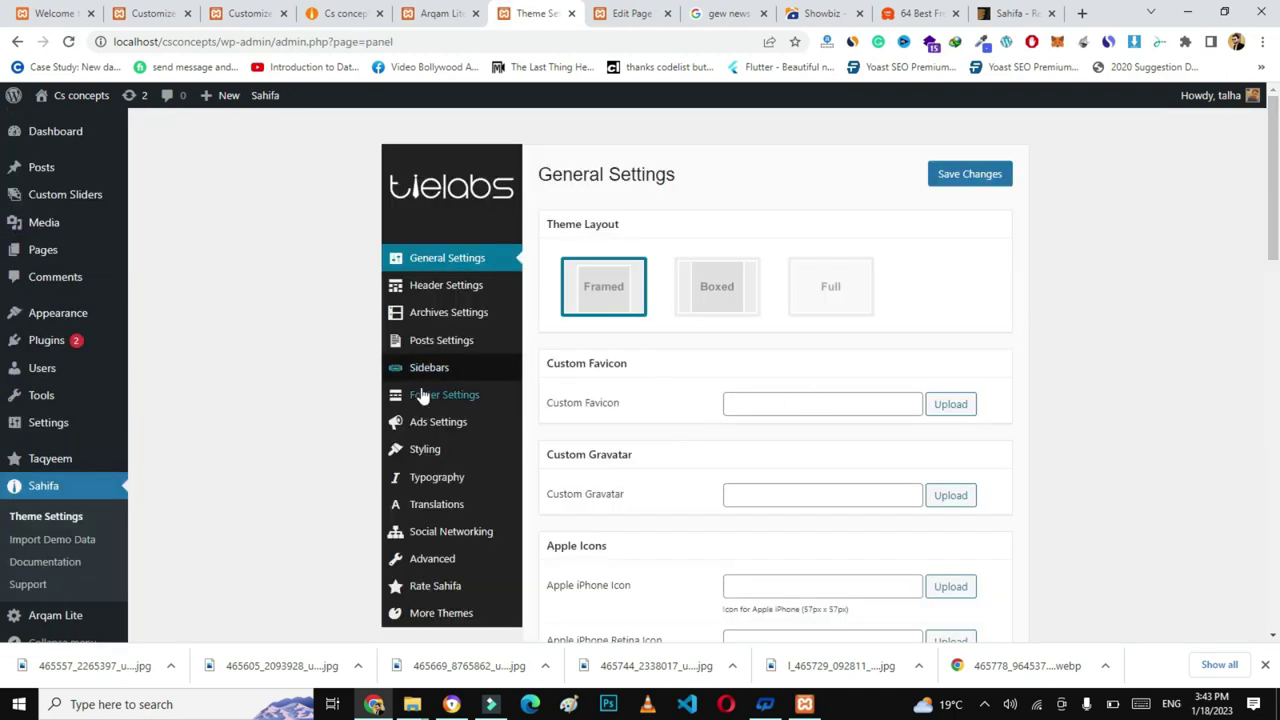
pyautogui.click(430, 398)
pyautogui.scroll(-4, 1278, 288)
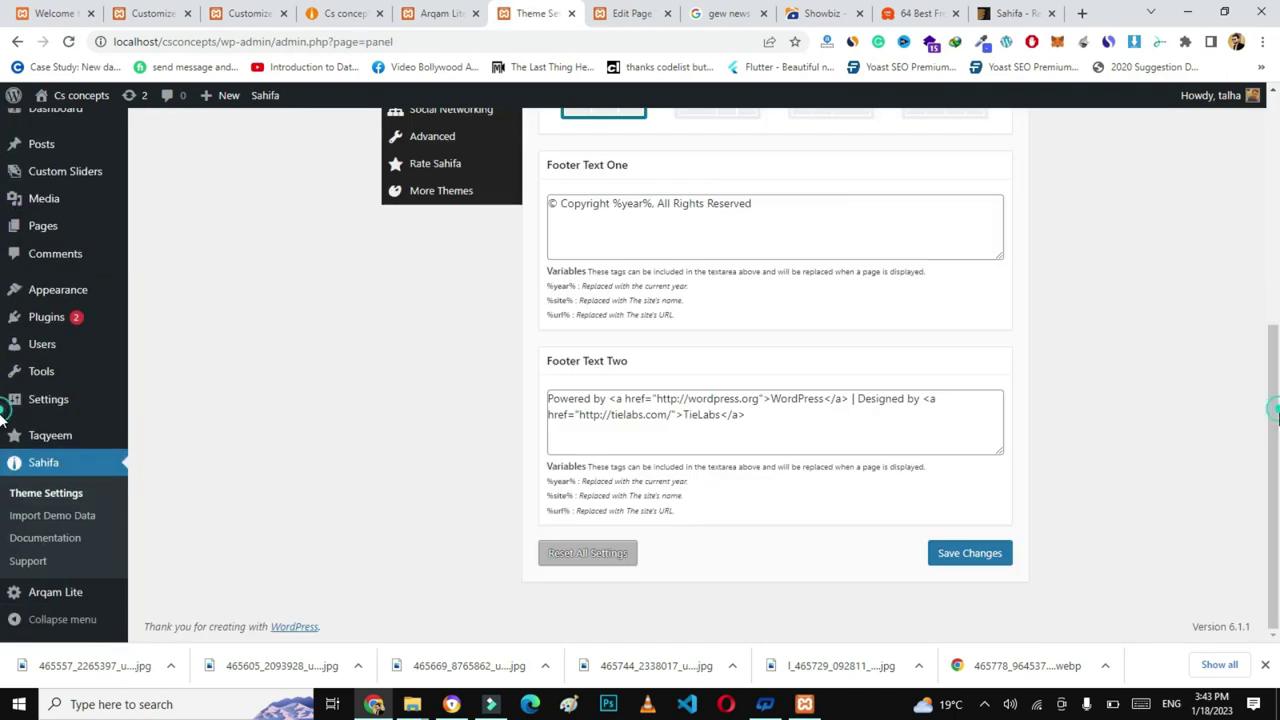
pyautogui.scroll(1, 1051, 377)
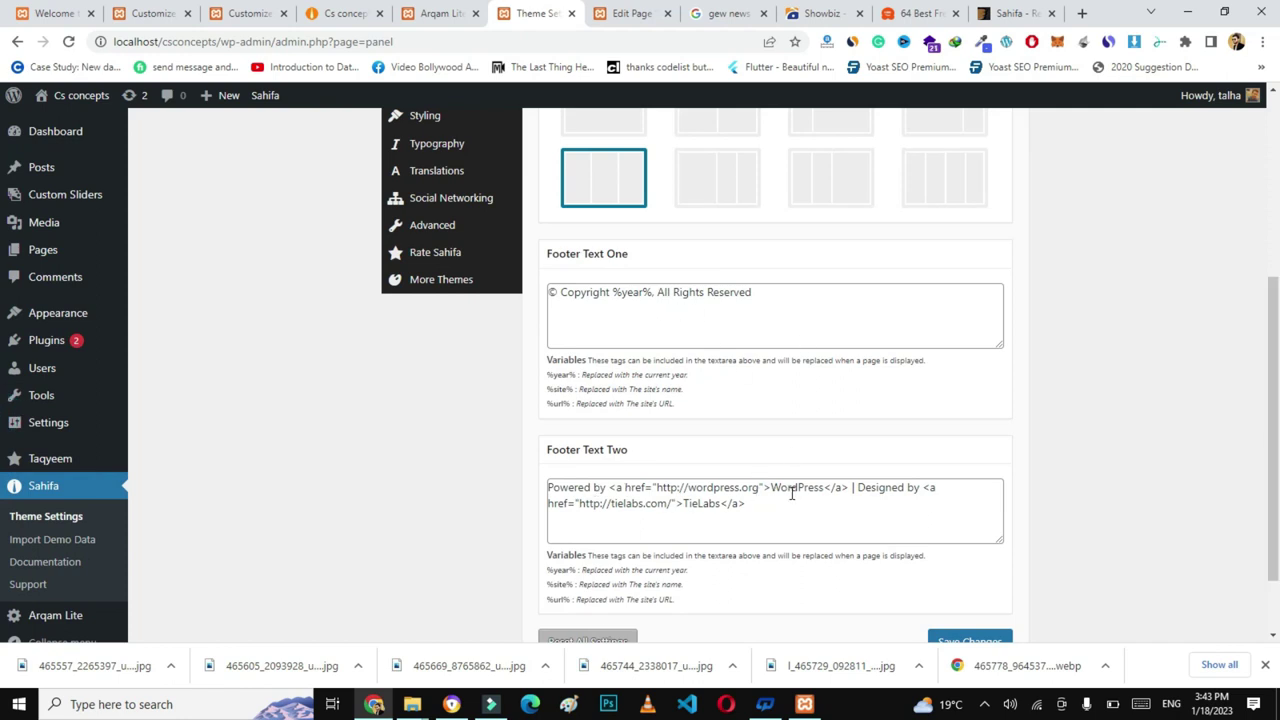
# - Replace TieLabs with CS Concepts in Footer Text Two and save the changes
pyautogui.doubleClick(693, 504)
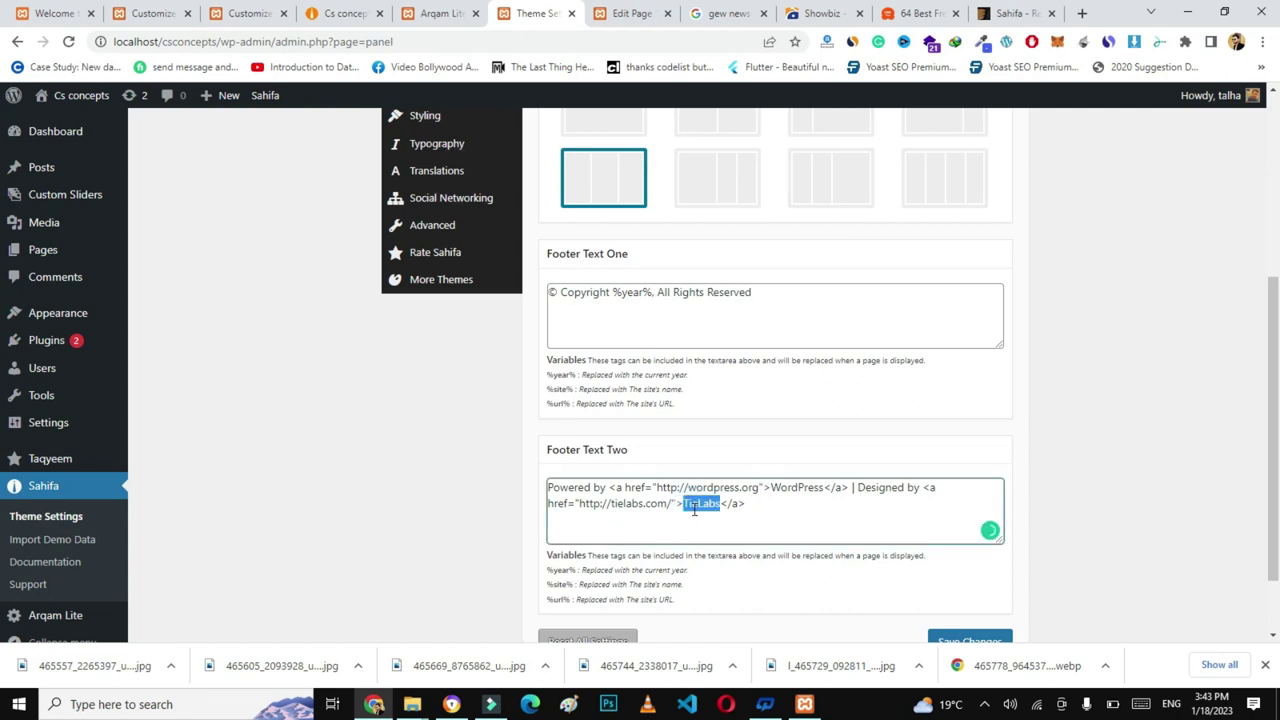
pyautogui.write('Cs')
pyautogui.press('BackSpace')
pyautogui.press('BackSpace')
pyautogui.write('oncept')
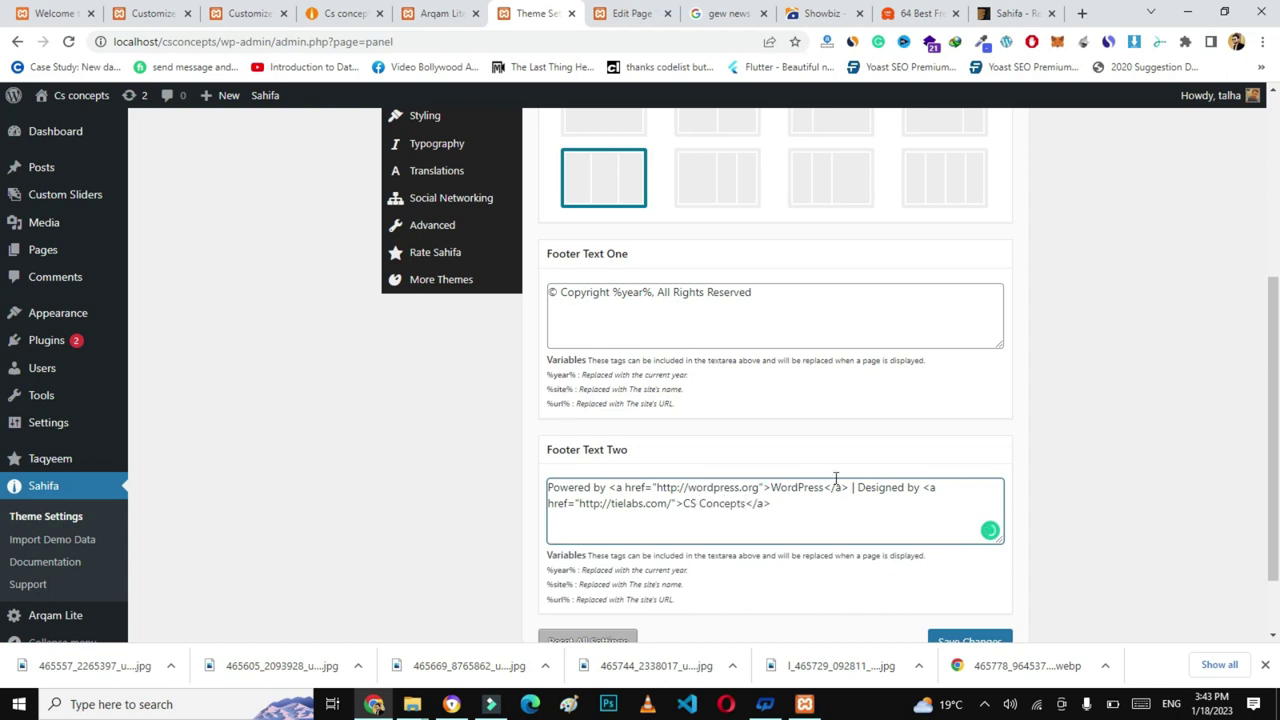
pyautogui.hotkey('ctrl', 'a')
pyautogui.click(978, 640)
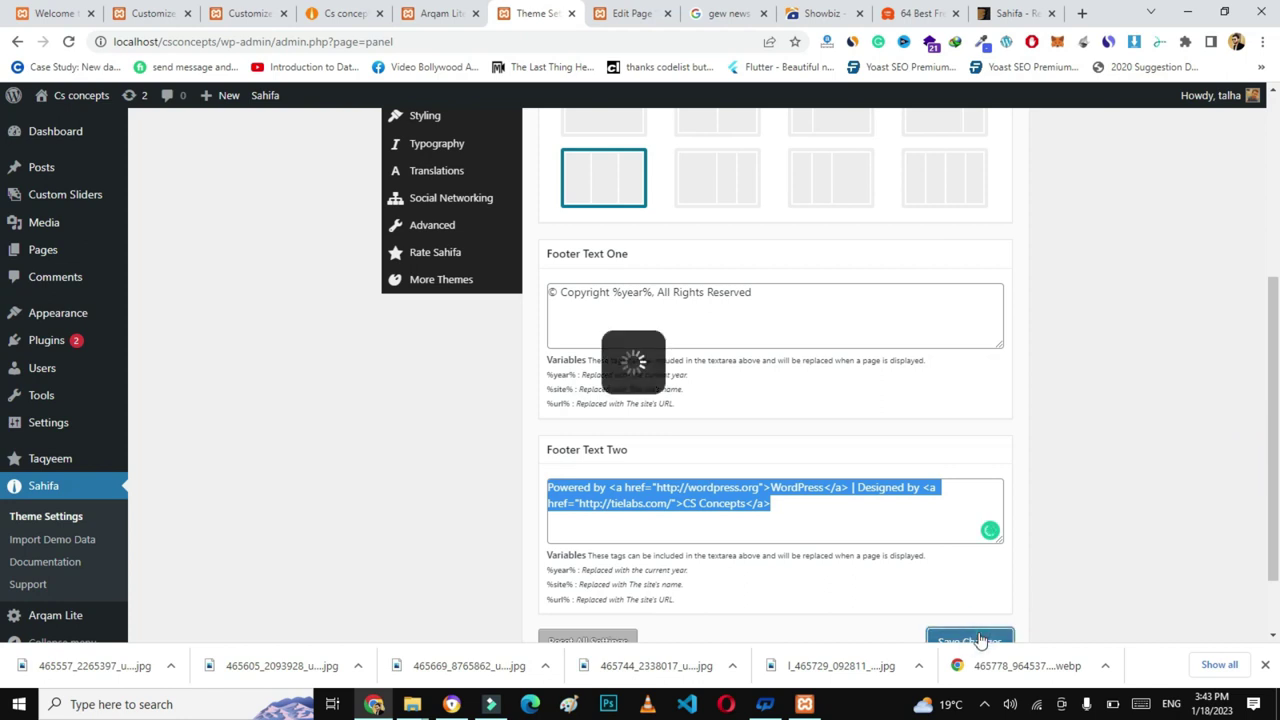
# - Reload the live site to see the updated footer credit
pyautogui.click(350, 13)
pyautogui.click(337, 49)
pyautogui.press('Return')
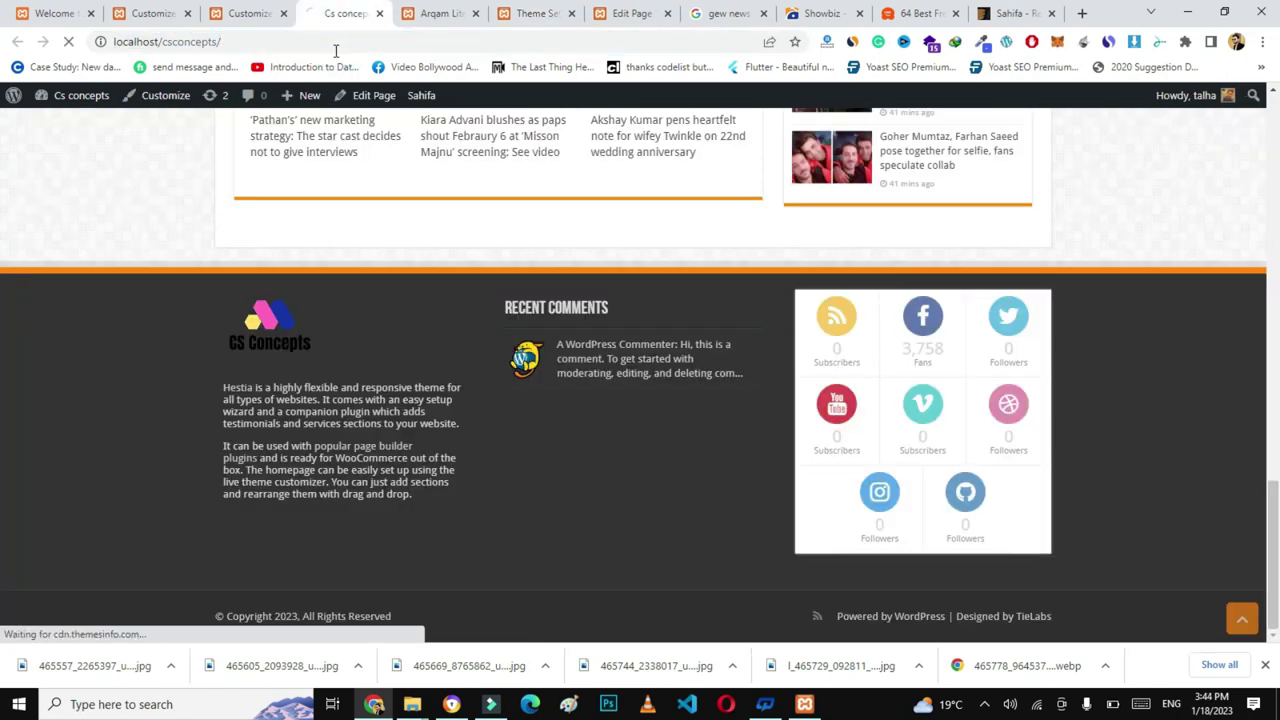
# - Verify the live footer reads 'Designed by CS Concepts', then go back to Theme Settings
pyautogui.scroll(-10, 3, 520)
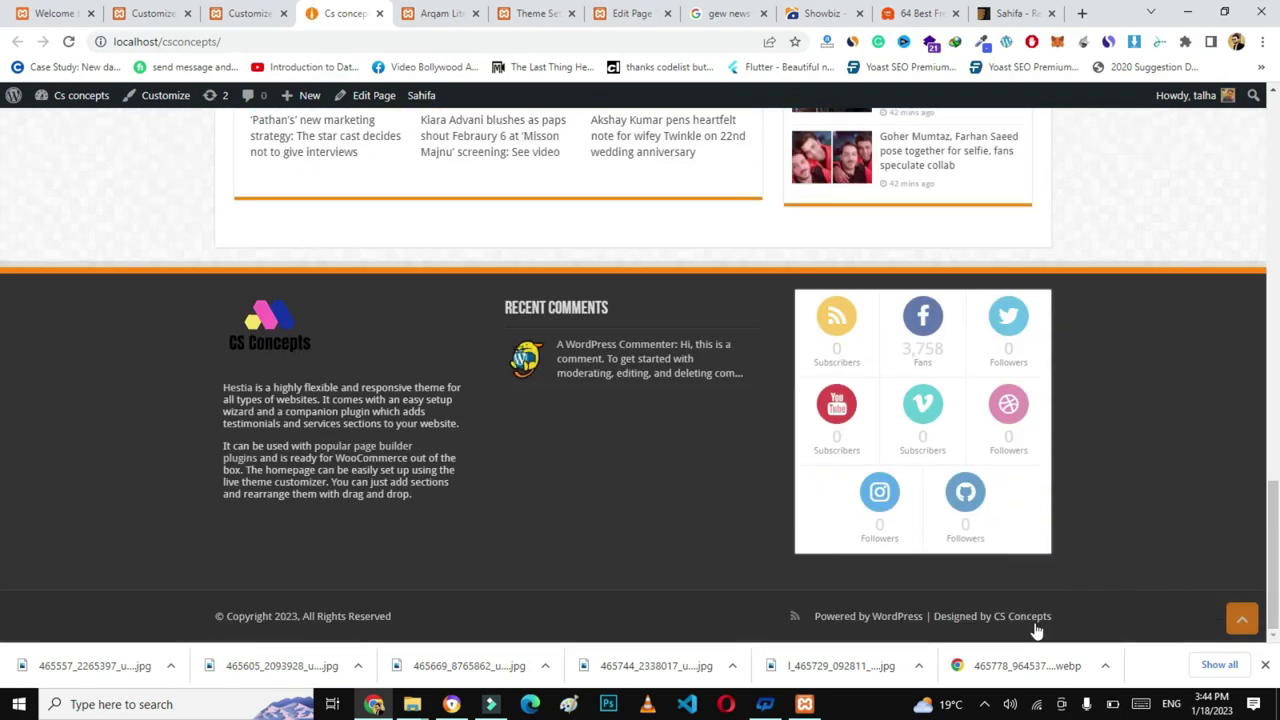
pyautogui.scroll(10, 3, 557)
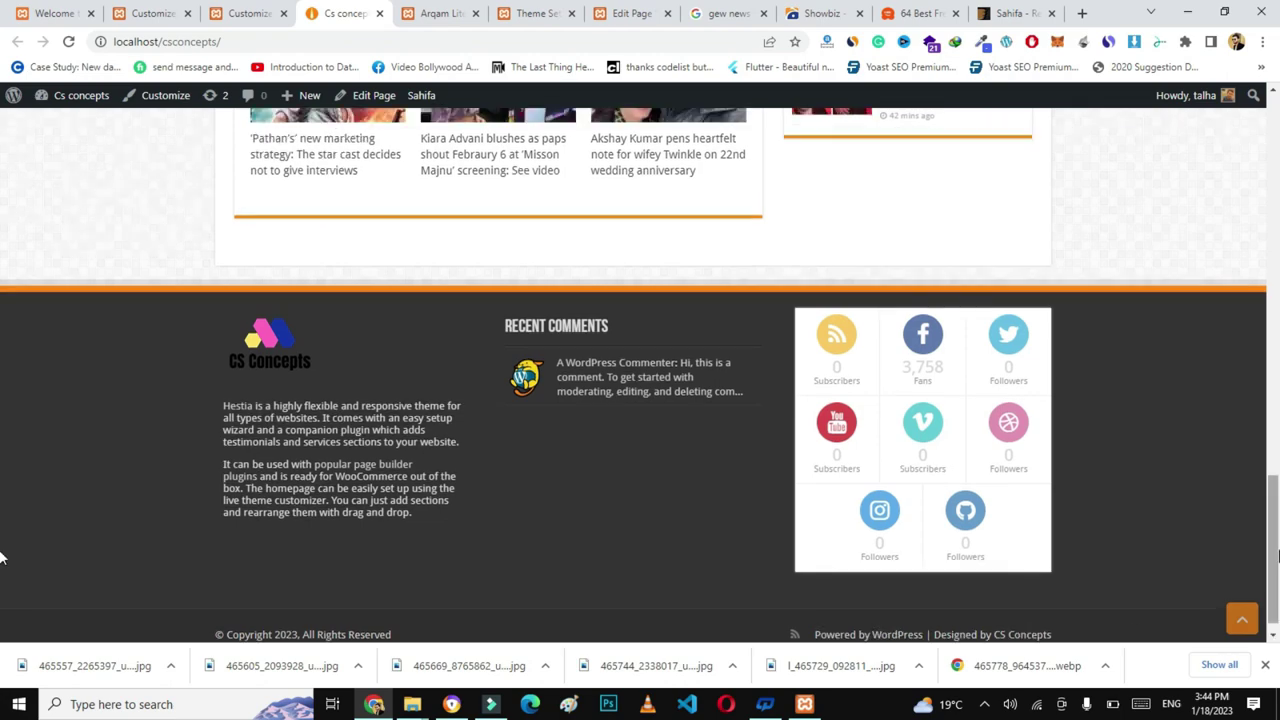
pyautogui.scroll(1, 2, 213)
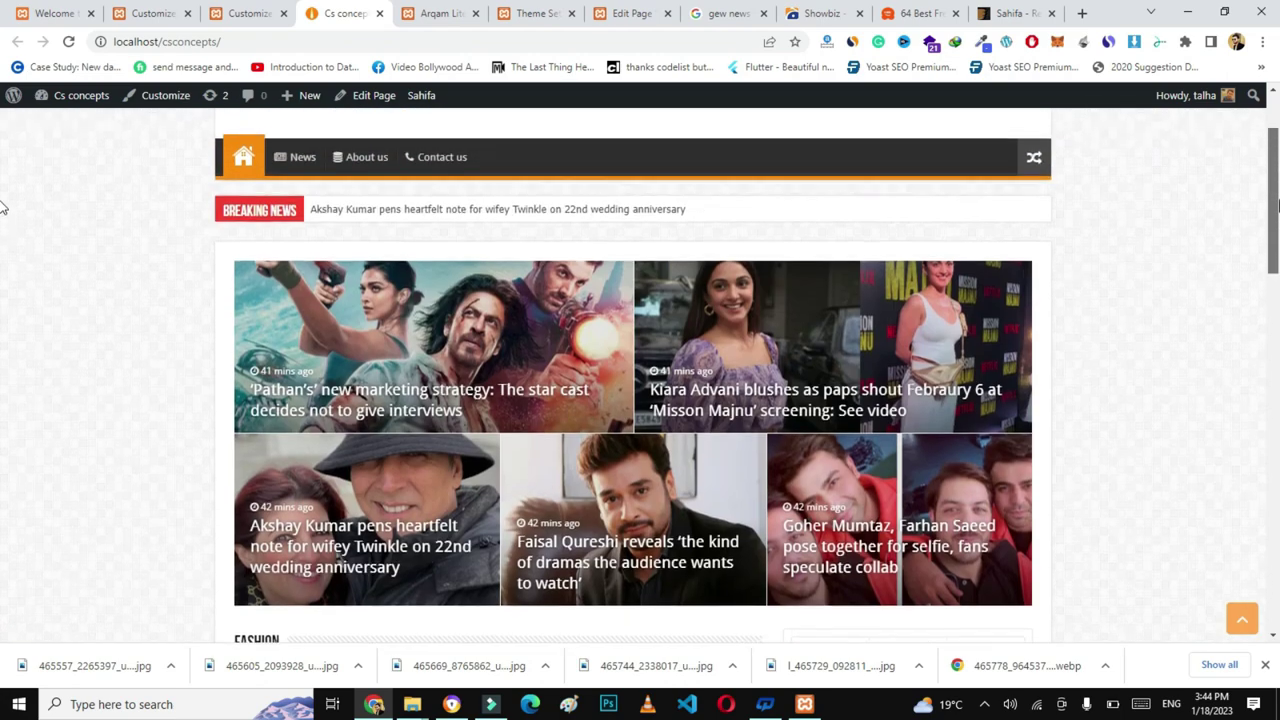
pyautogui.scroll(-2, 2, 220)
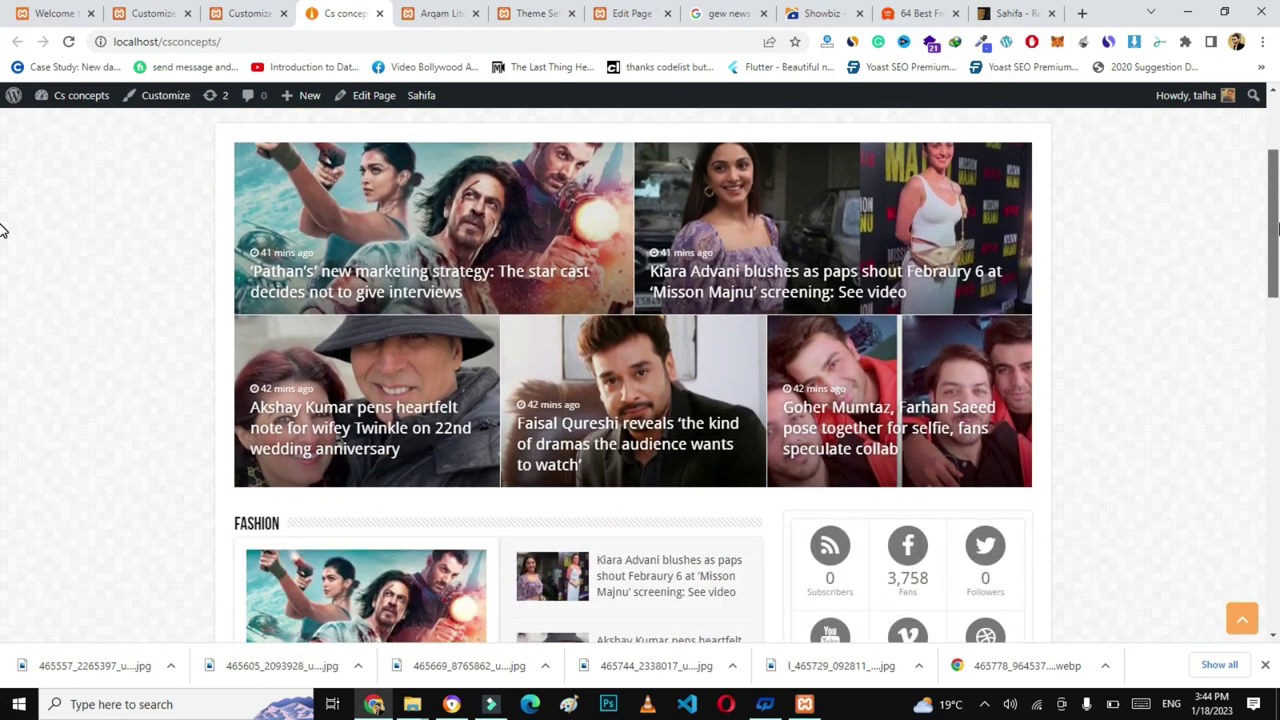
pyautogui.scroll(1, 3, 215)
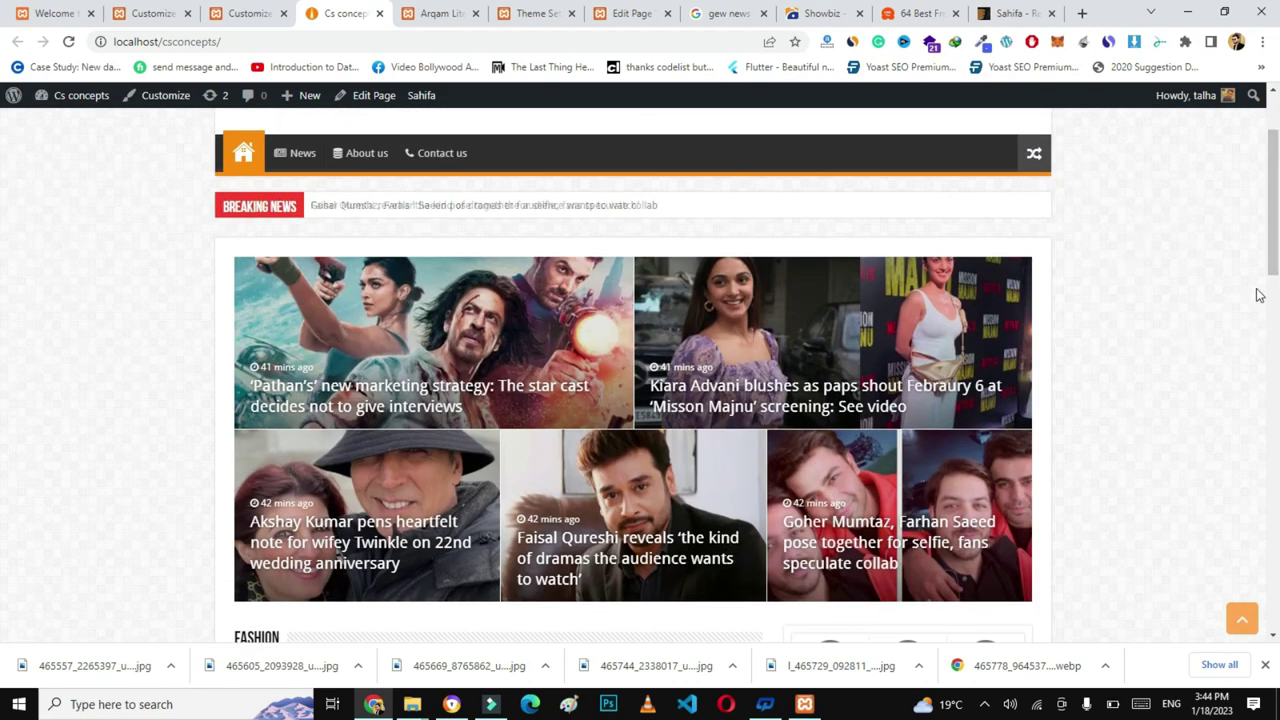
pyautogui.scroll(-3, 2, 250)
pyautogui.scroll(4, 2, 220)
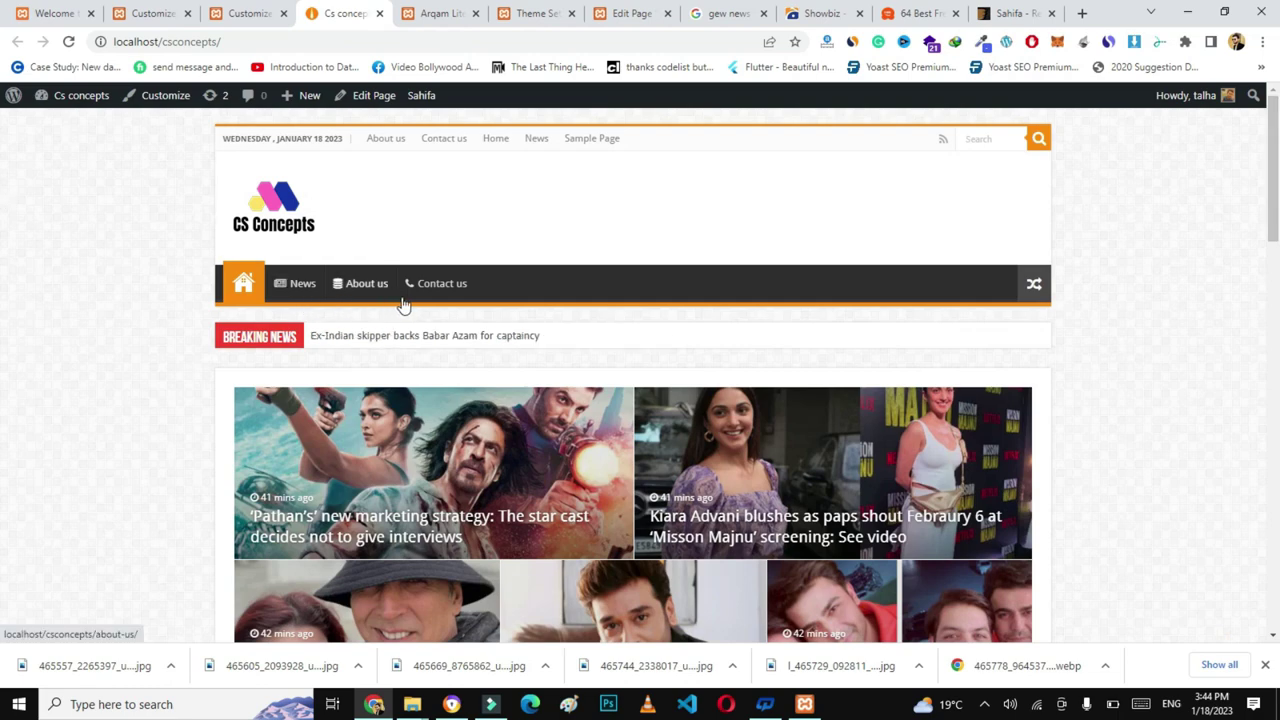
pyautogui.scroll(-1, 1276, 250)
pyautogui.scroll(-8, 3, 420)
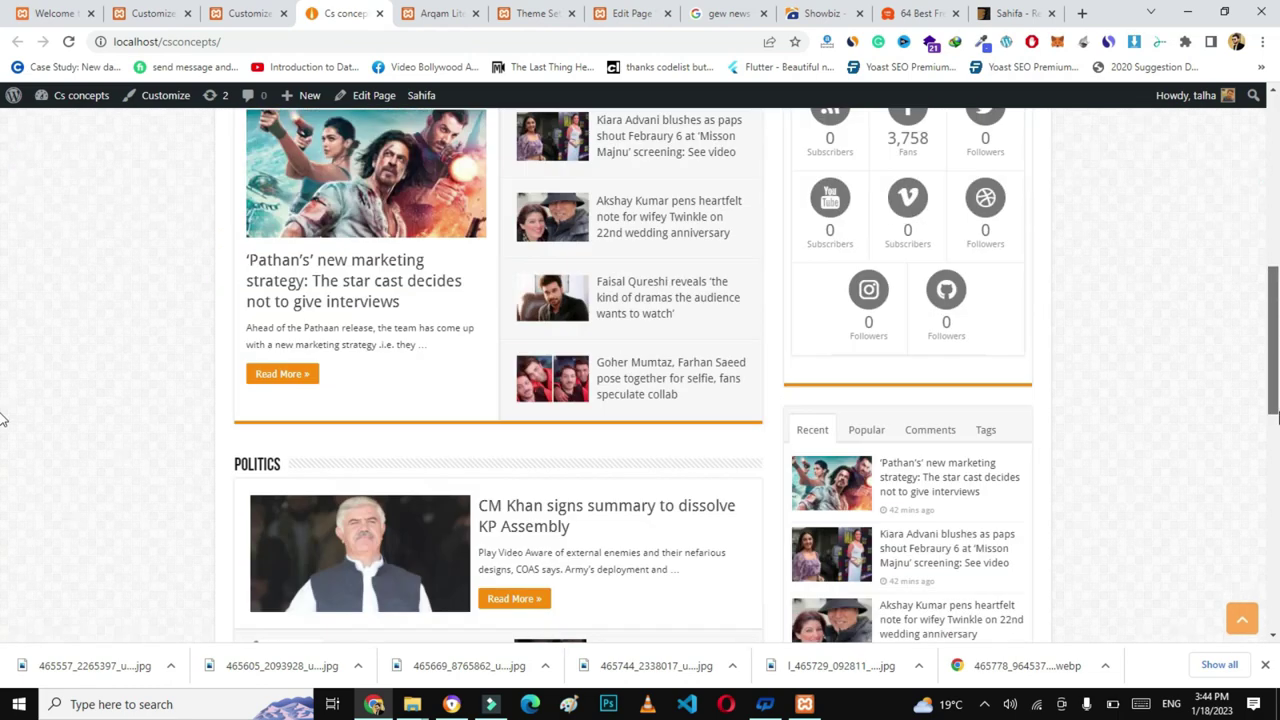
pyautogui.scroll(10, 478, 221)
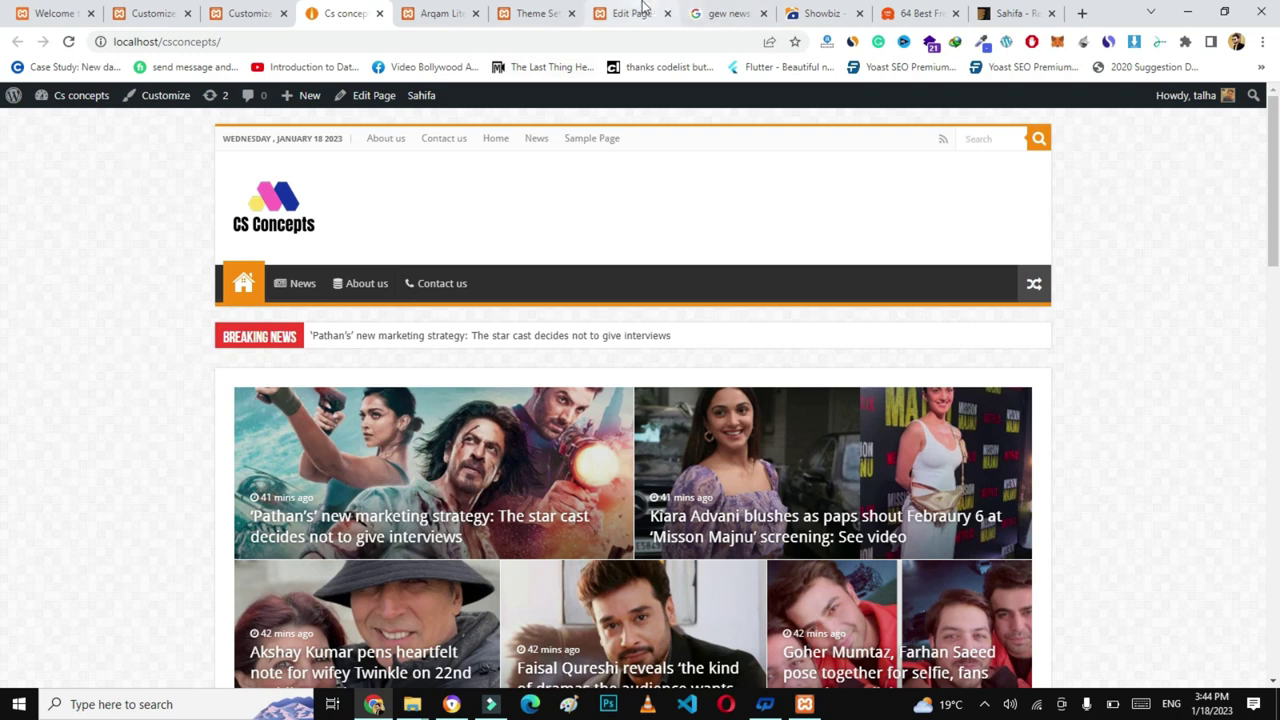
pyautogui.click(555, 14)
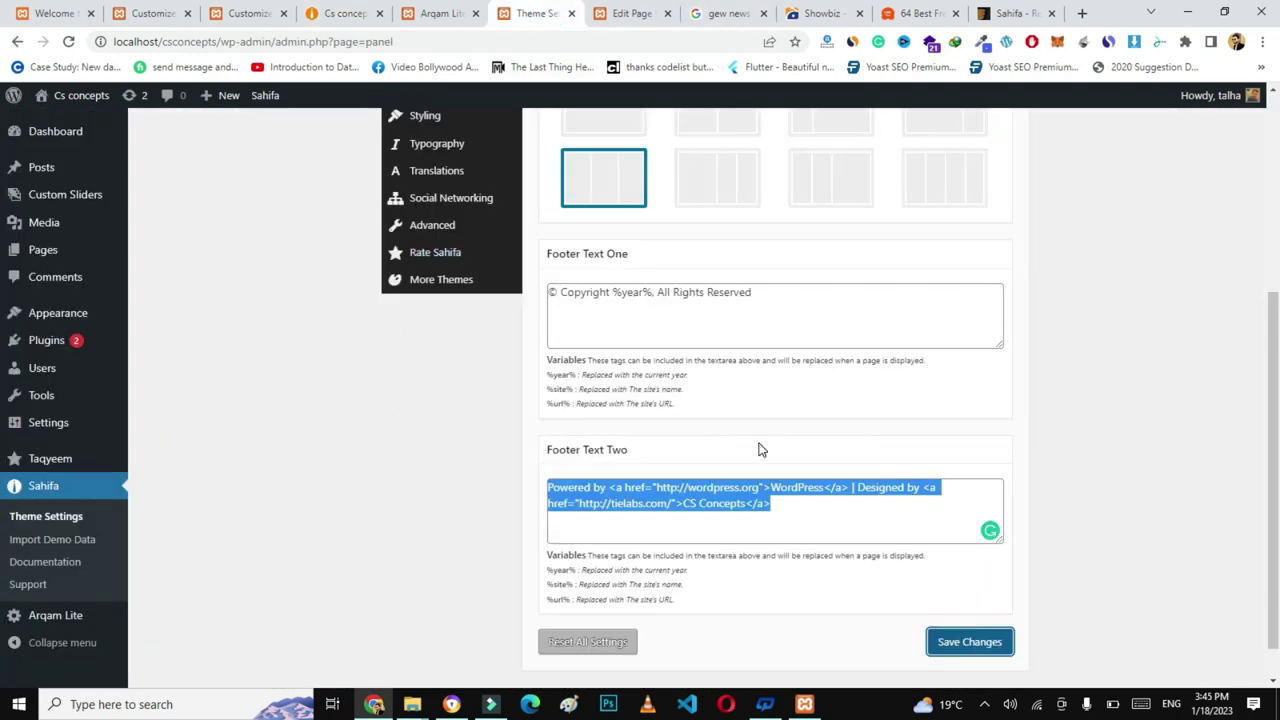
# - Open Users > All Users, showing the single Administrator account with 17 posts
pyautogui.scroll(1, 700, 380)
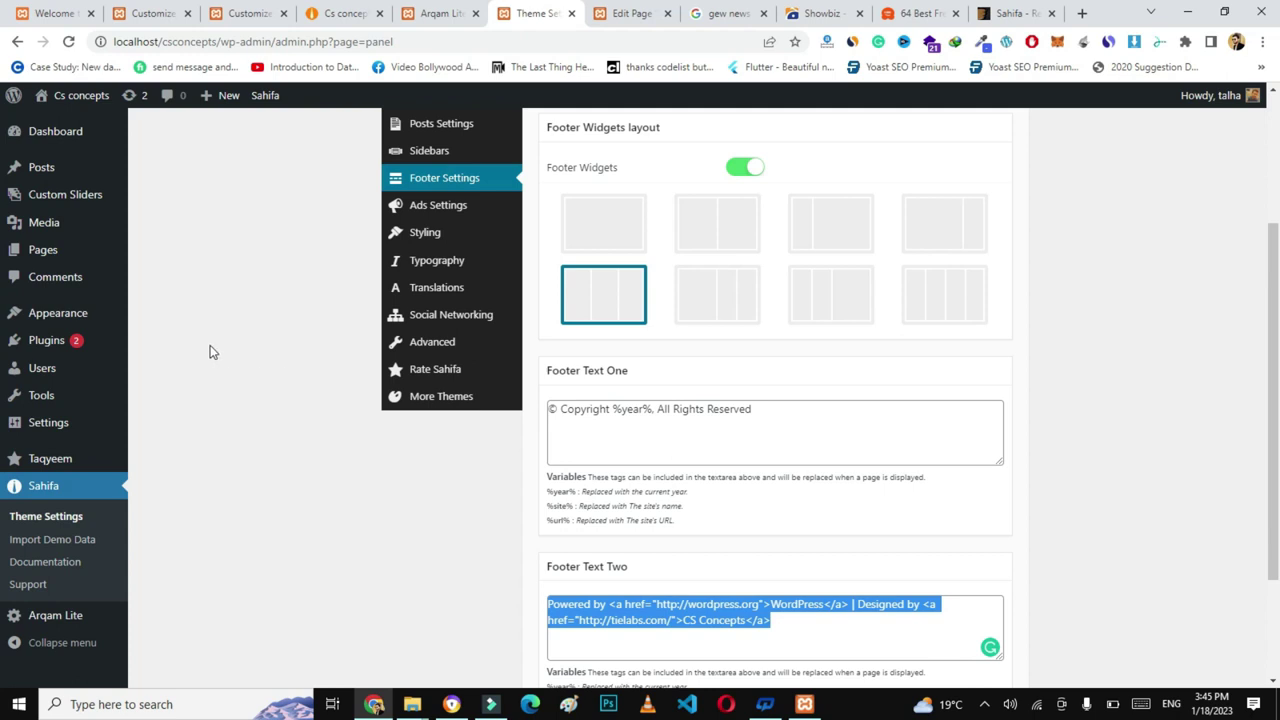
pyautogui.moveTo(53, 380)
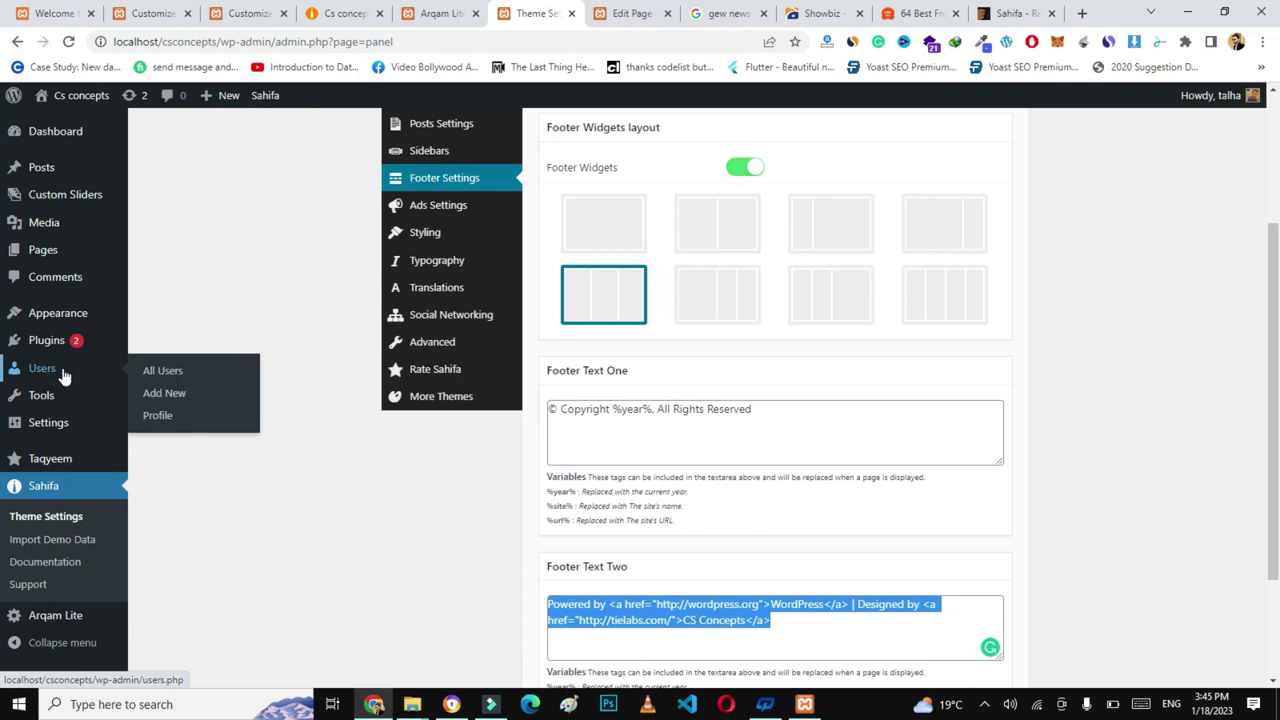
pyautogui.click(162, 376)
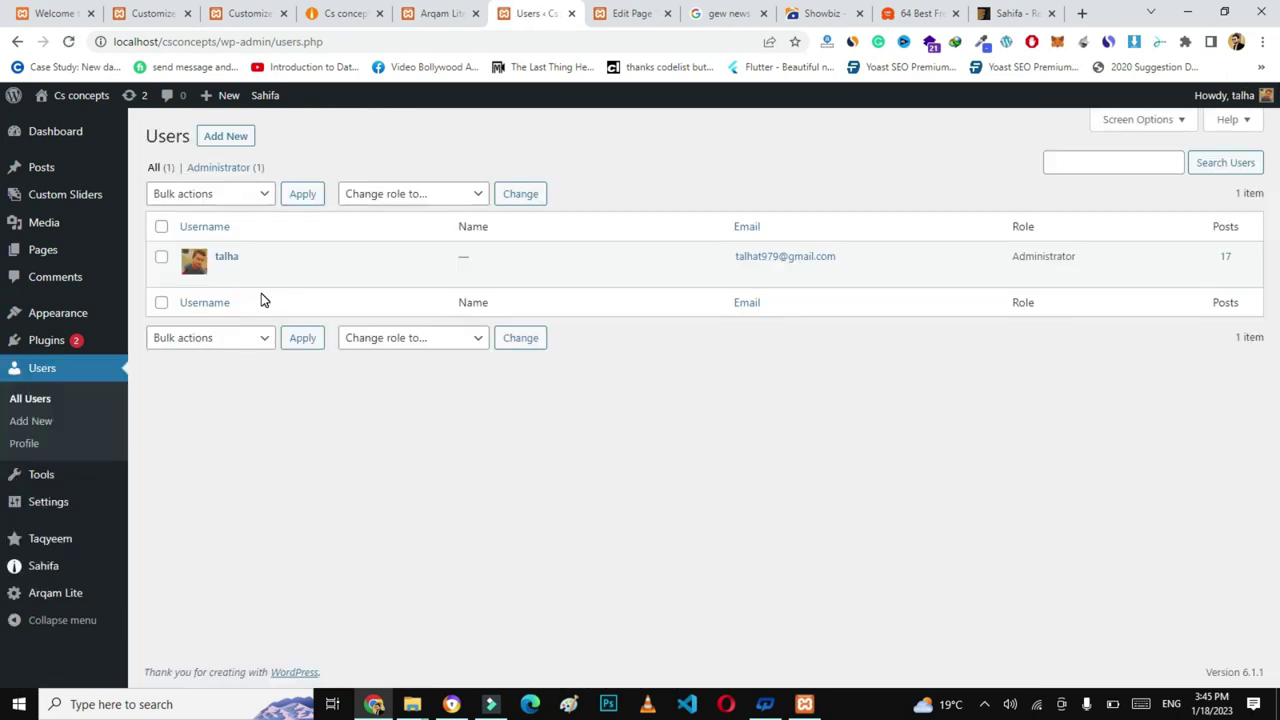
pyautogui.moveTo(280, 268)
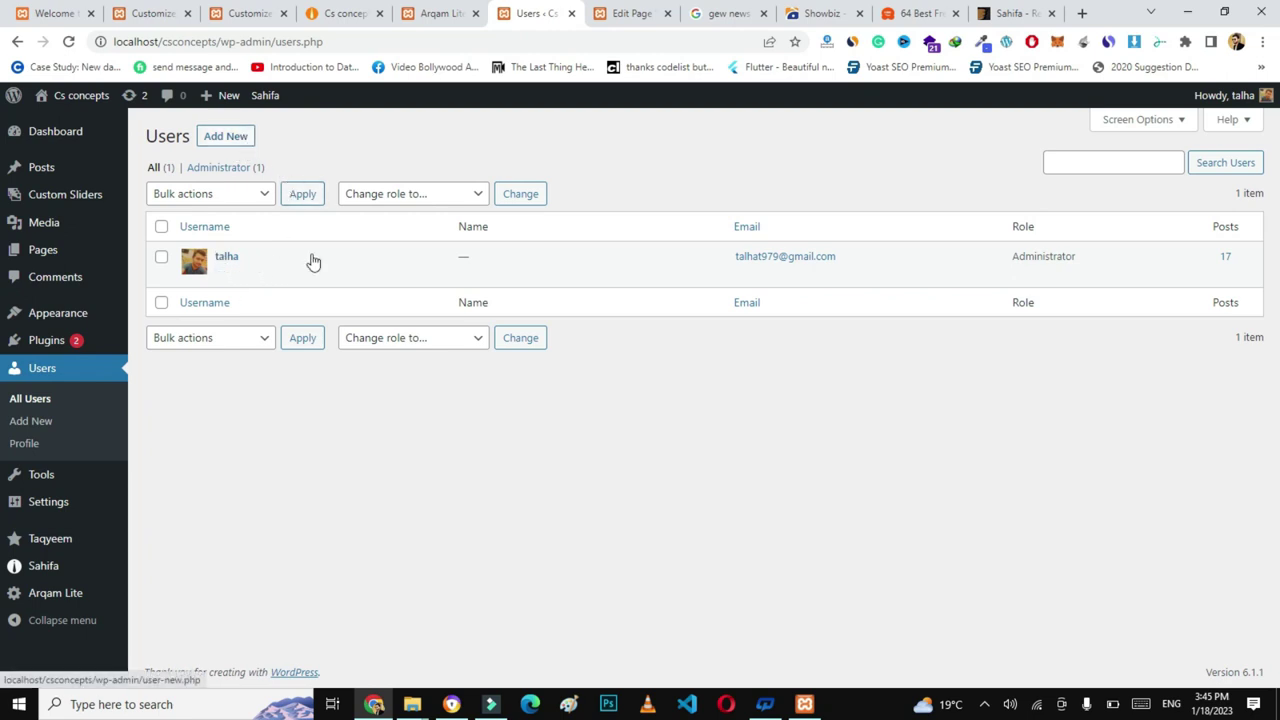
pyautogui.moveTo(41, 480)
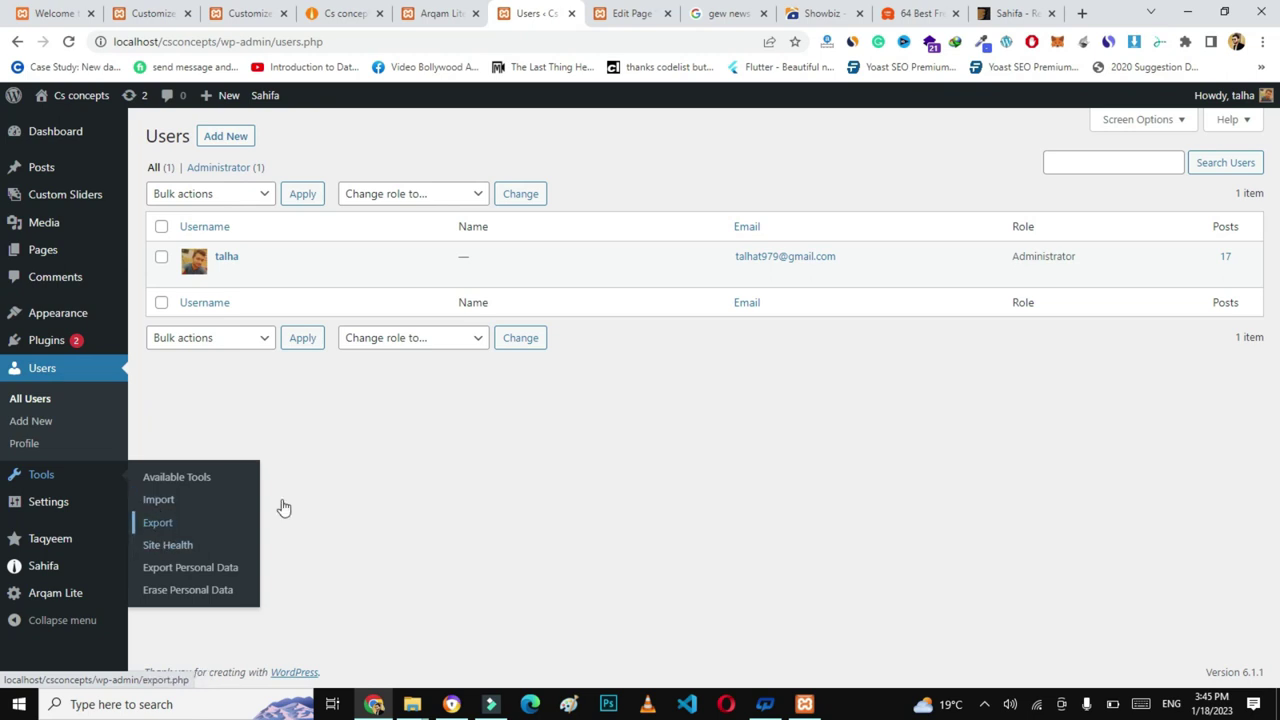
# - Open Settings > General and scroll down to the Date Format and Time Format options
pyautogui.click(38, 503)
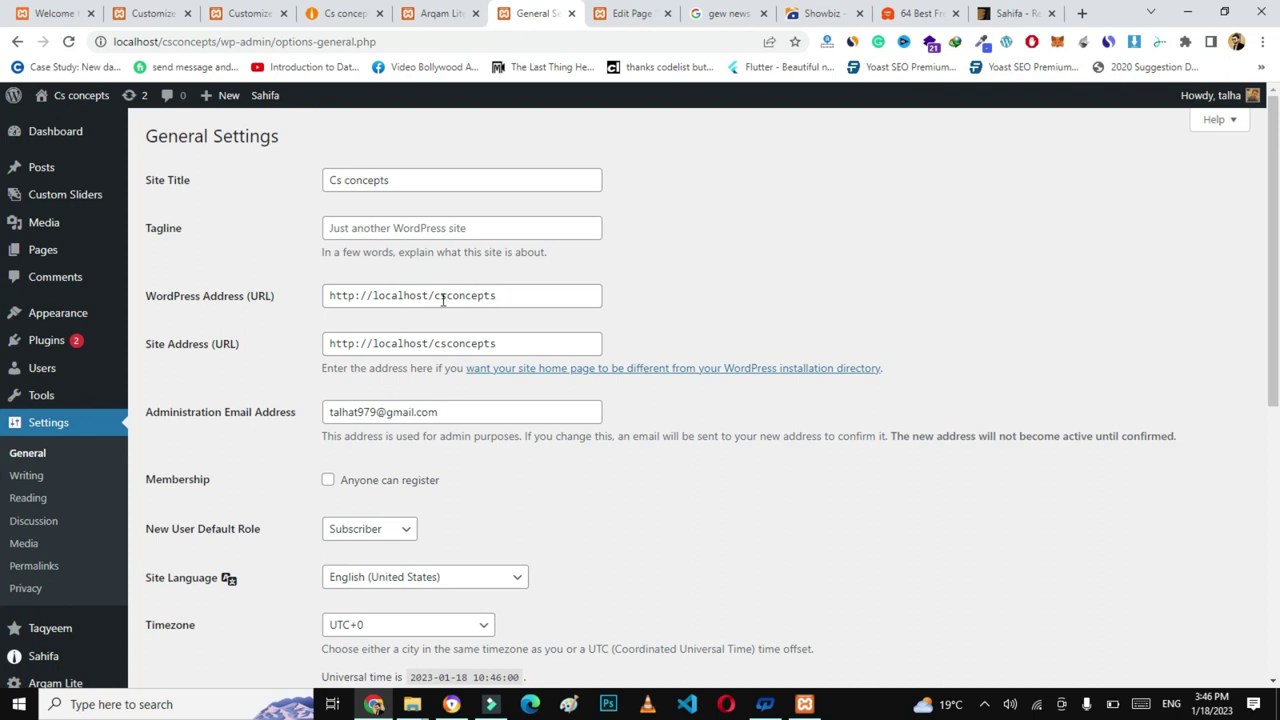
pyautogui.moveTo(1274, 285); pyautogui.dragTo(1277, 448)
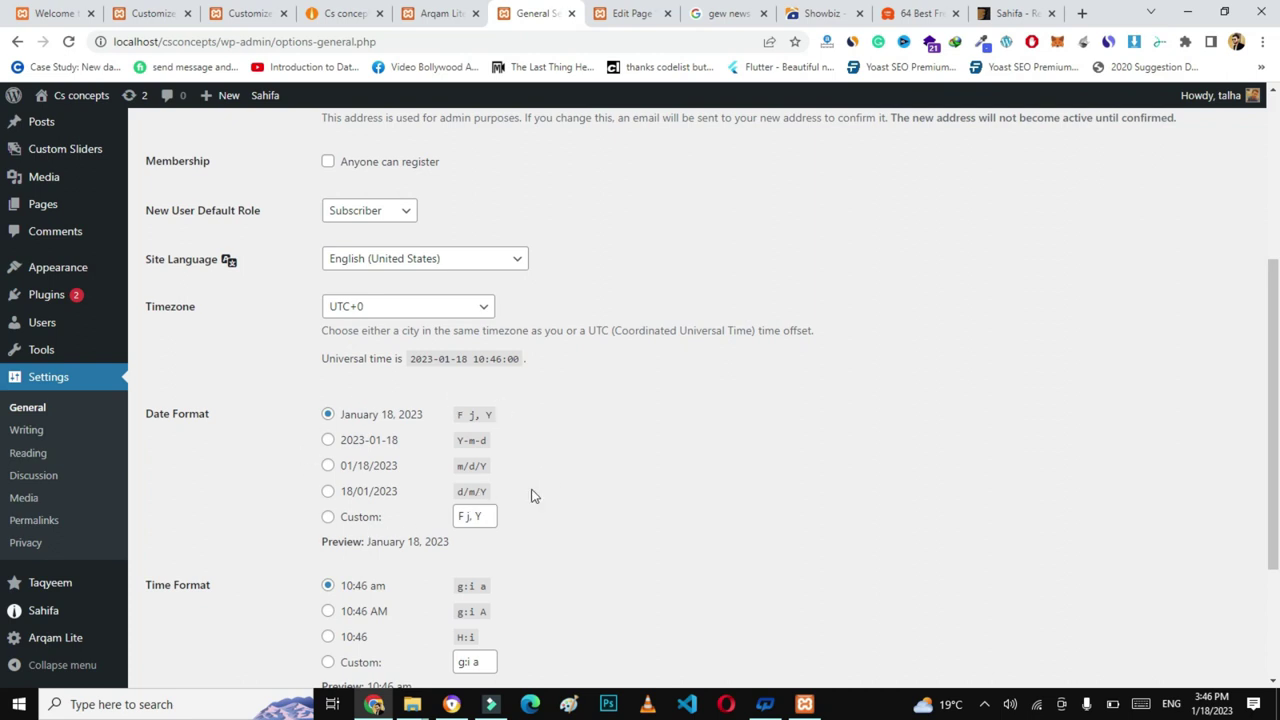
pyautogui.moveTo(1274, 430); pyautogui.dragTo(1277, 502)
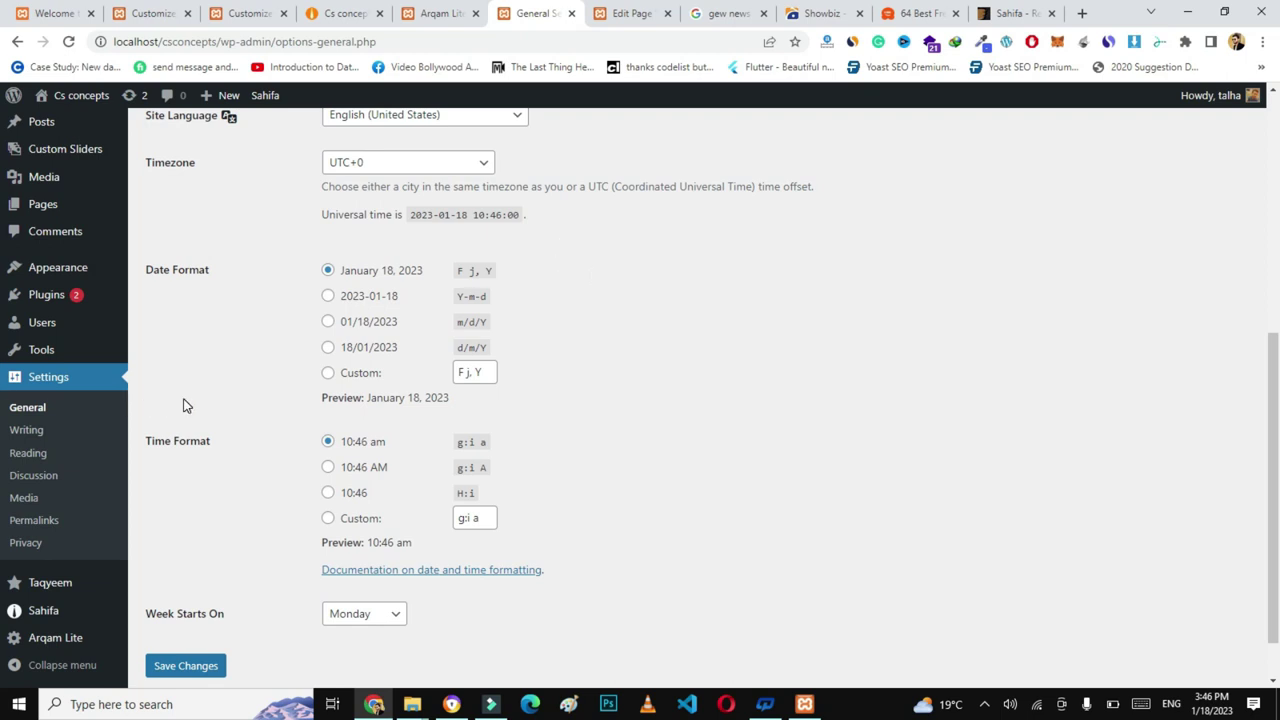
# - Scroll the live Cs concepts front page down to the footer and back to the top
pyautogui.click(345, 13)
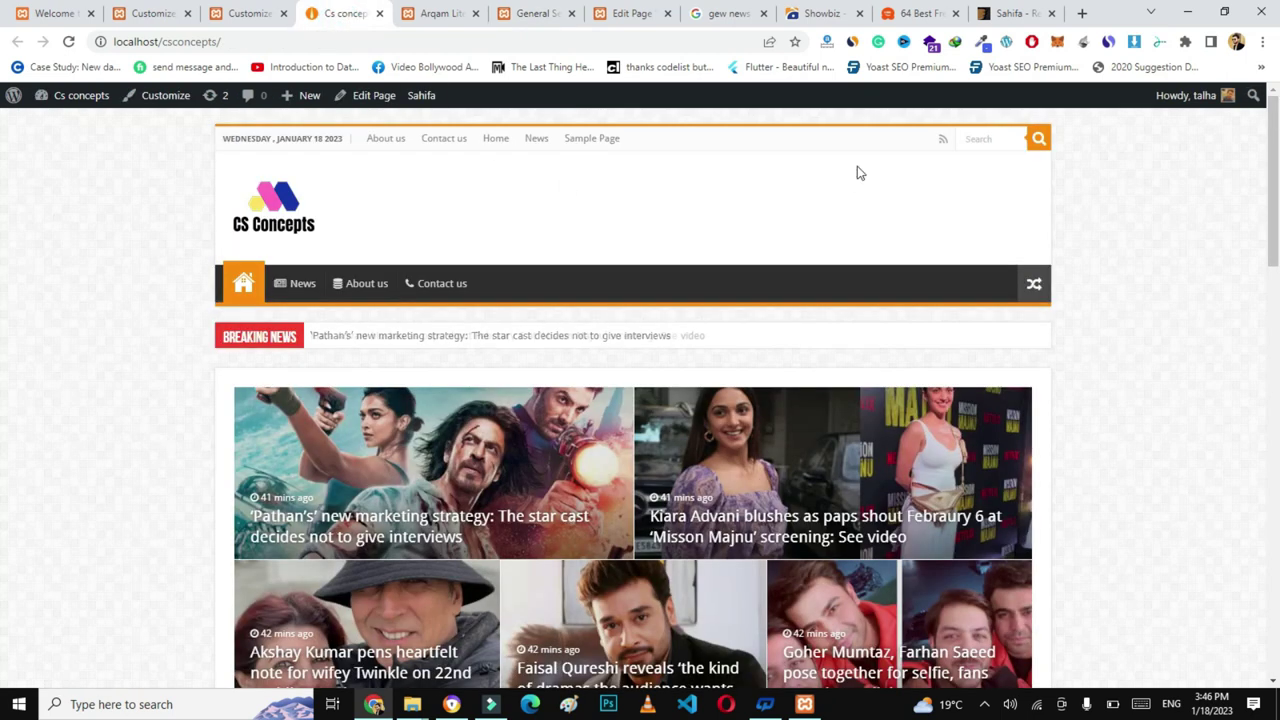
pyautogui.scroll(-5, 3, 245)
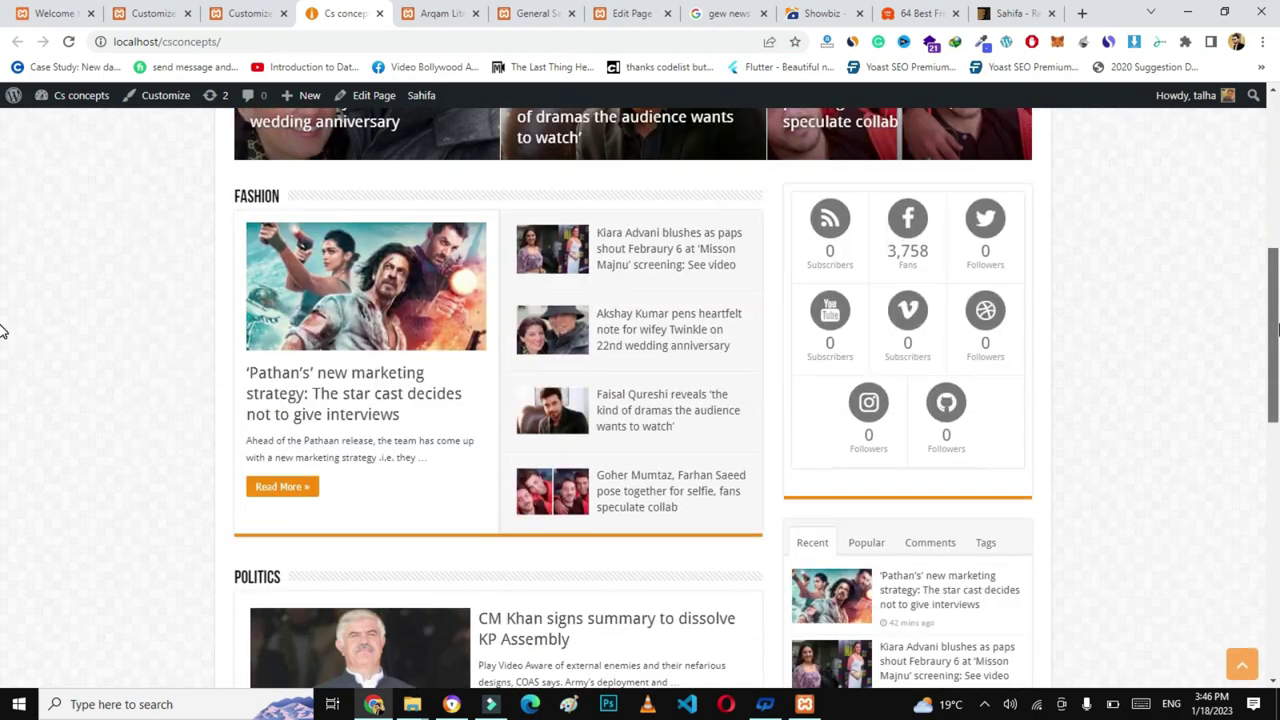
pyautogui.scroll(-7, 3, 330)
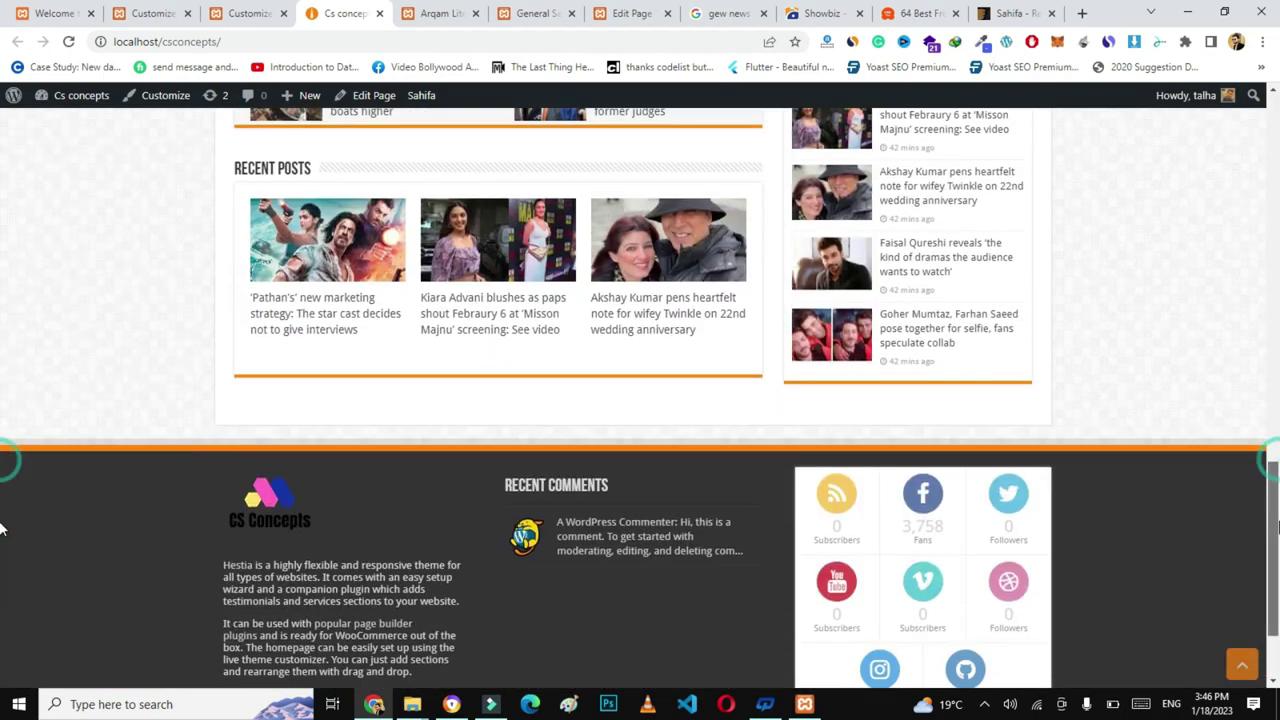
pyautogui.scroll(-2, 3, 540)
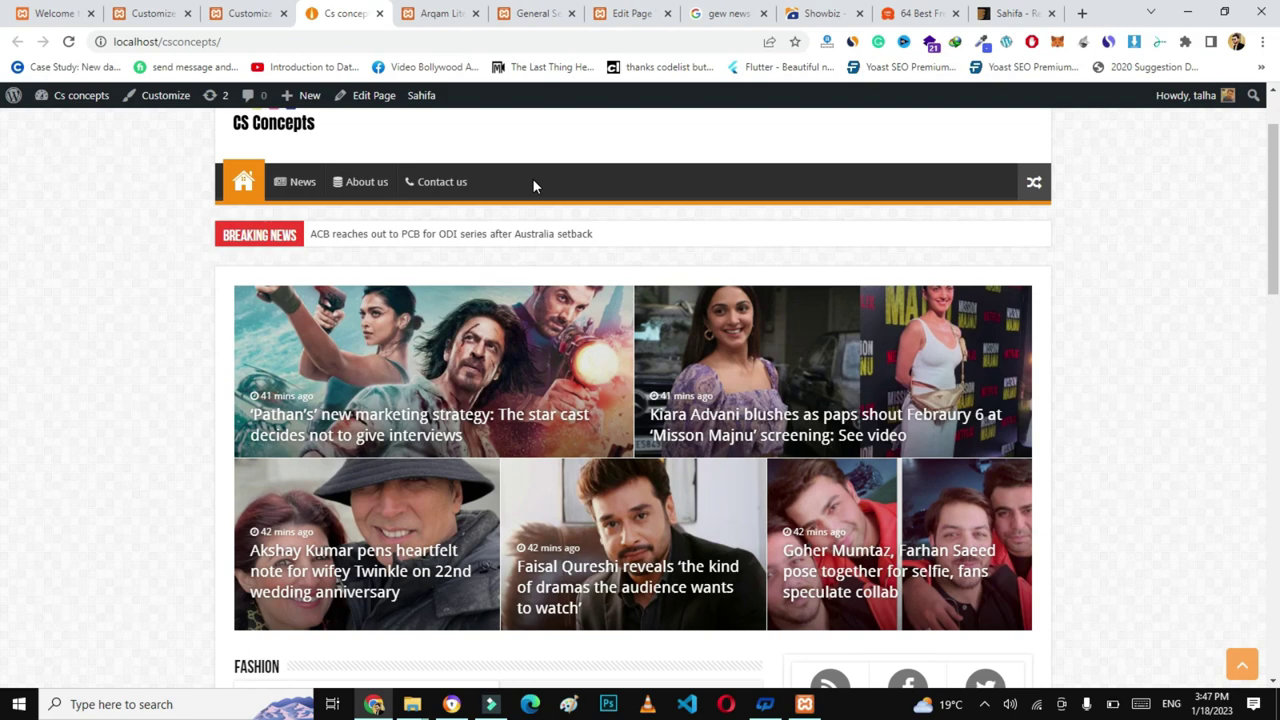
pyautogui.scroll(1, 533, 185)
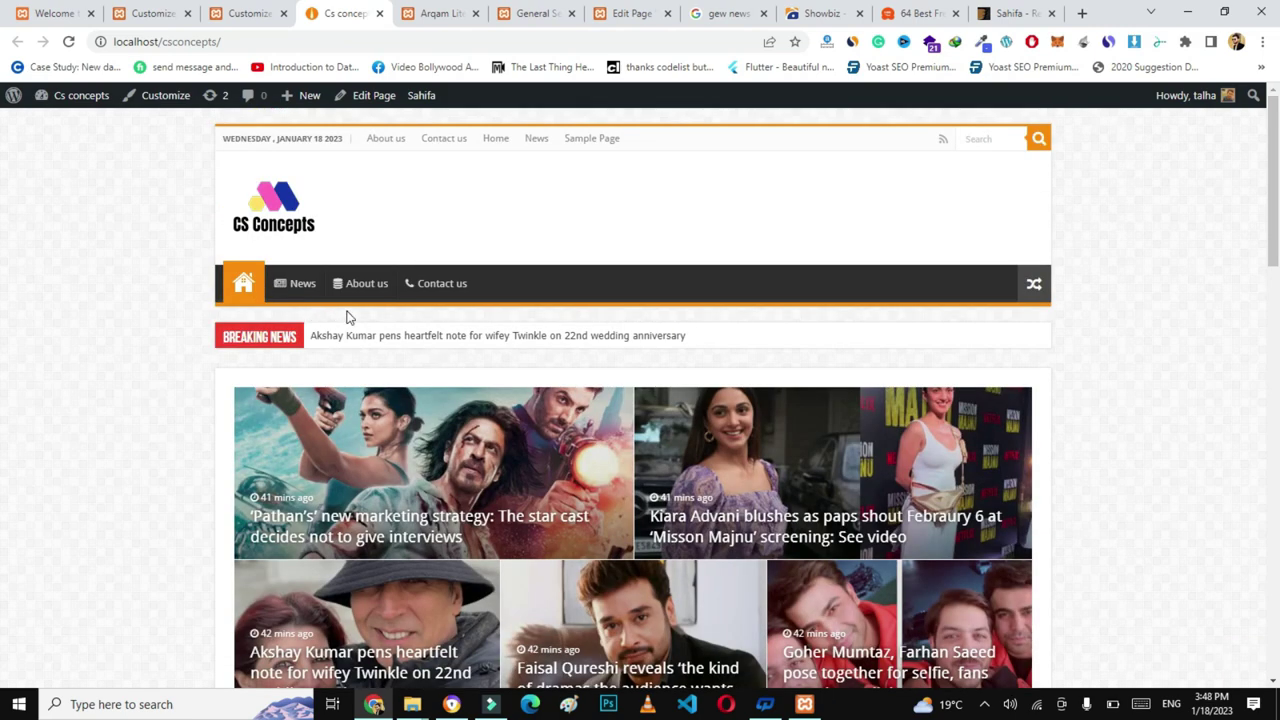